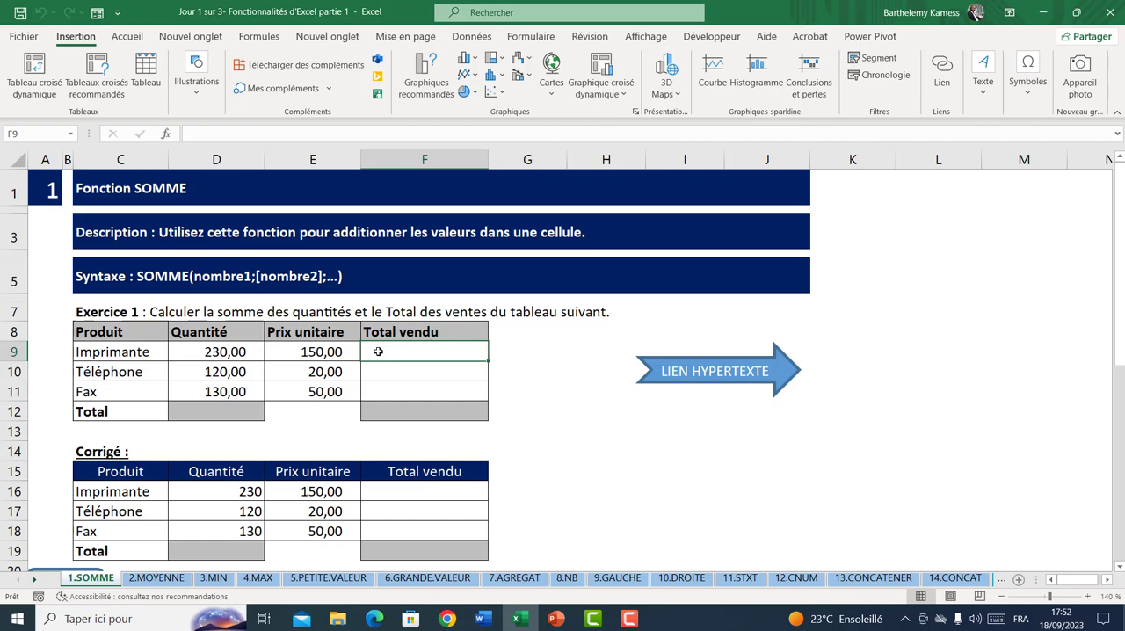
Enter the formula =D9*E9 in cell F9 to calculate the total sold for Imprimante
text(=)
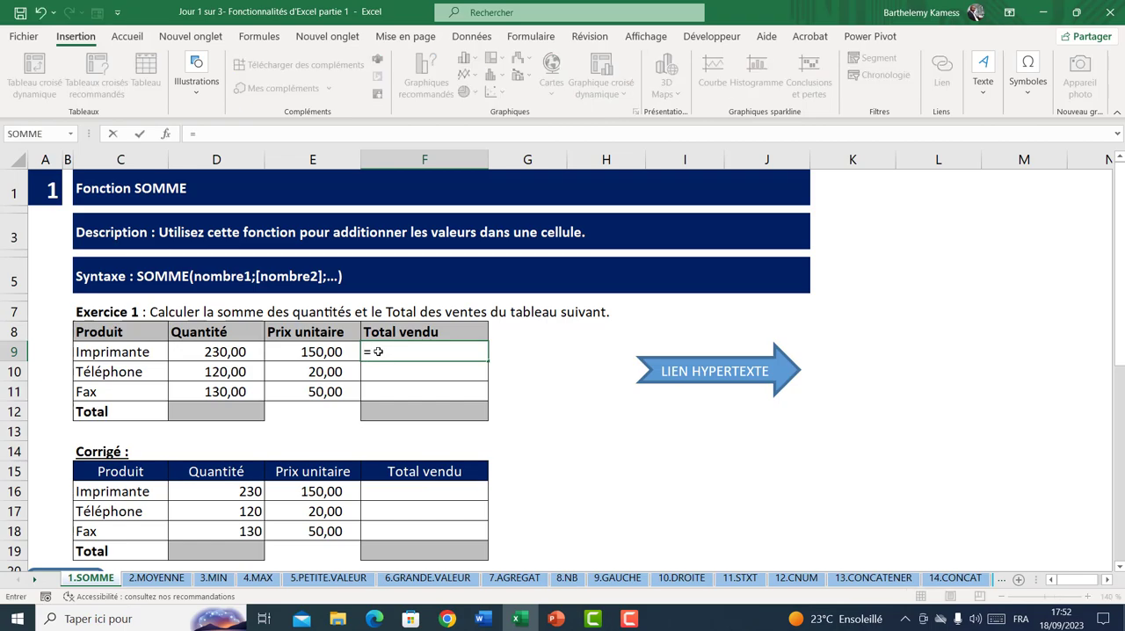
click(240, 352)
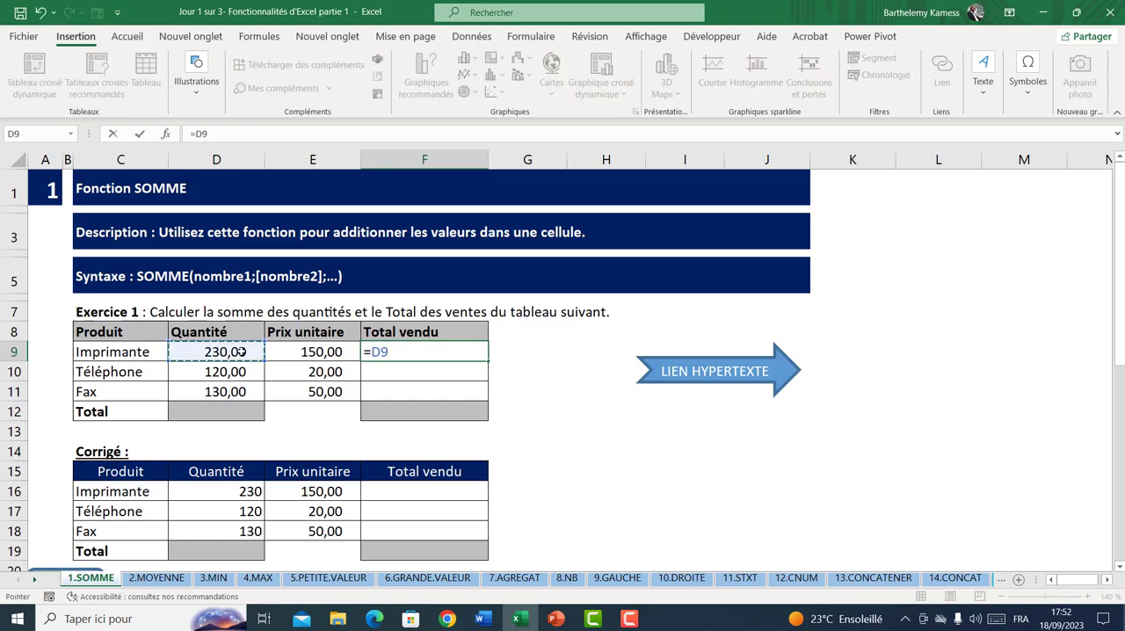
text(*)
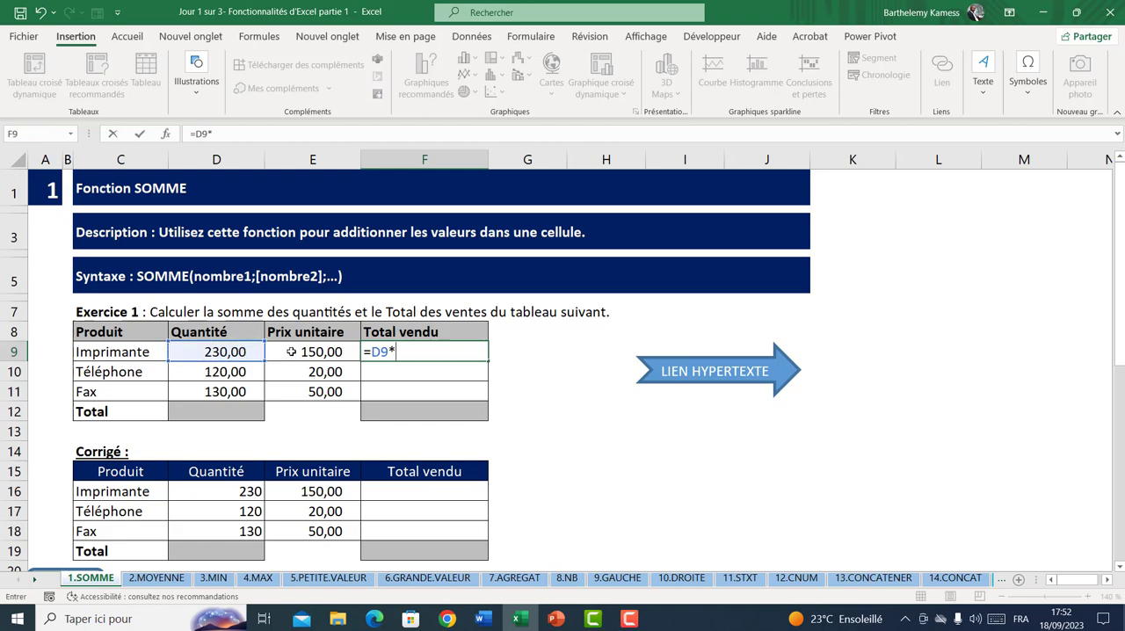
click(291, 352)
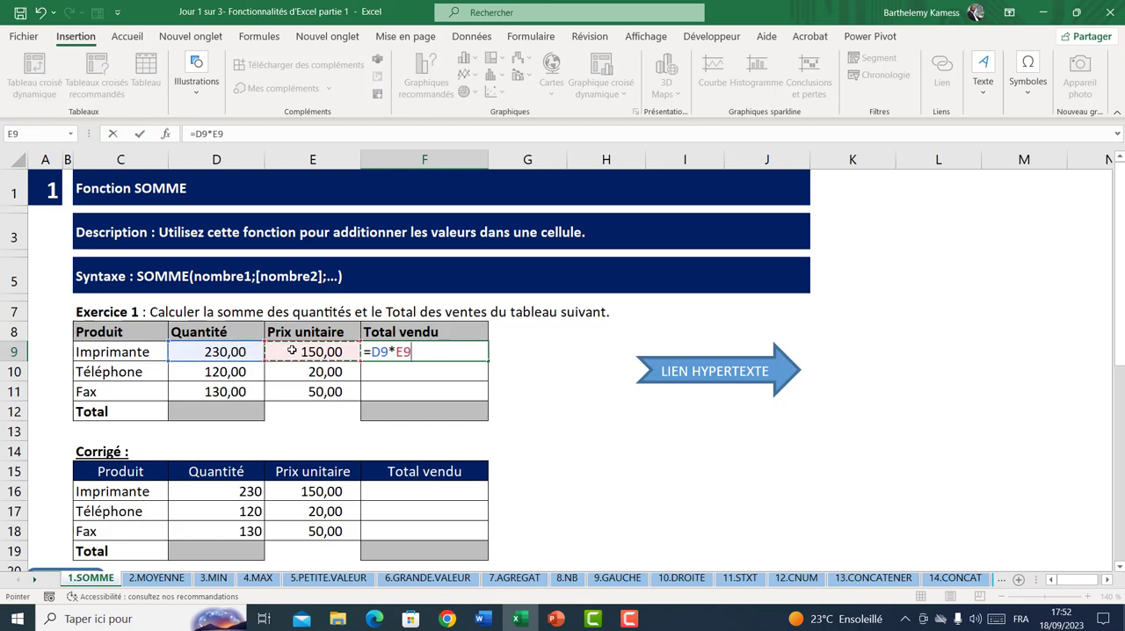
key(Return)
Apply the Comptabilité number format with thousands separator, without a currency symbol, to the Total vendu cells F9:F11
drag(380, 355, 405, 394)
click(127, 36)
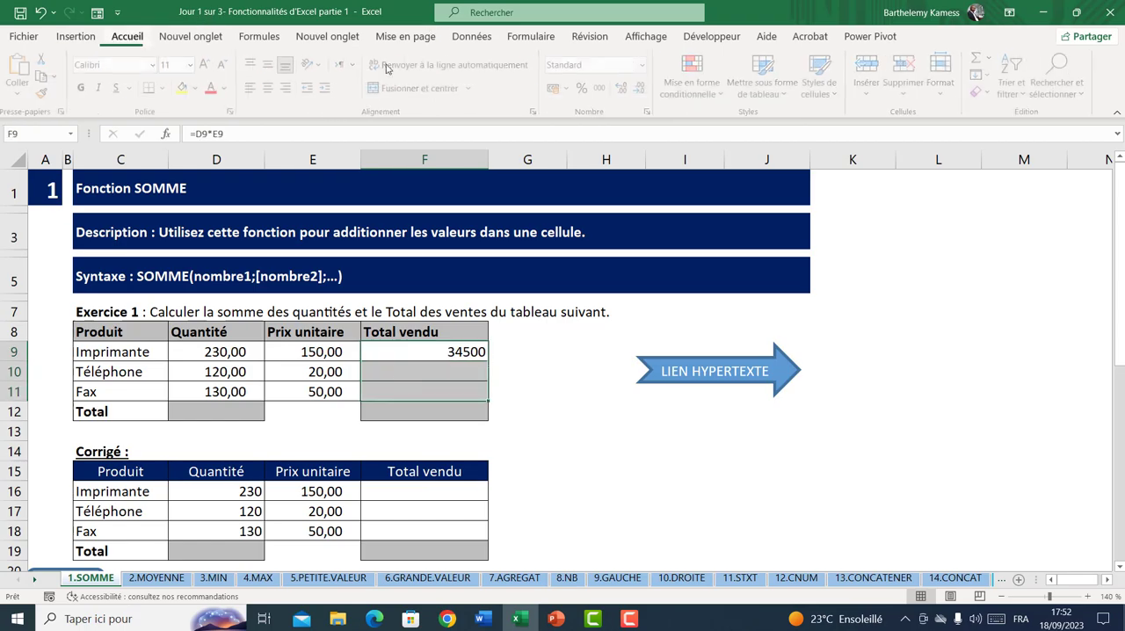
click(603, 88)
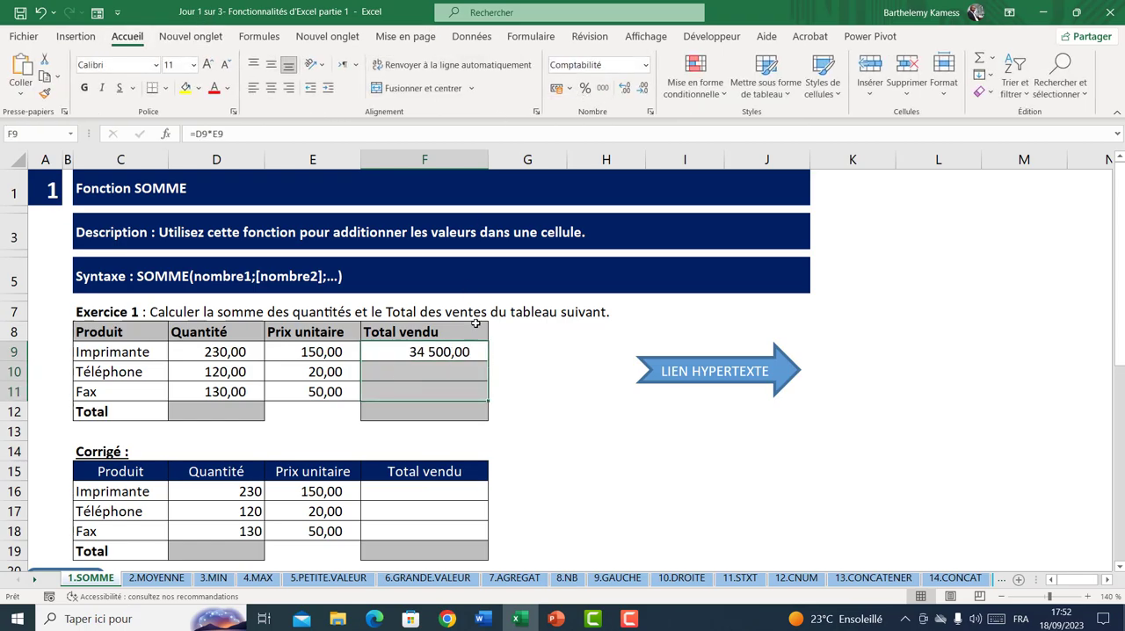
Fill the F9 formula down to F11 for Téléphone and Fax, and check the copied formulas
click(475, 352)
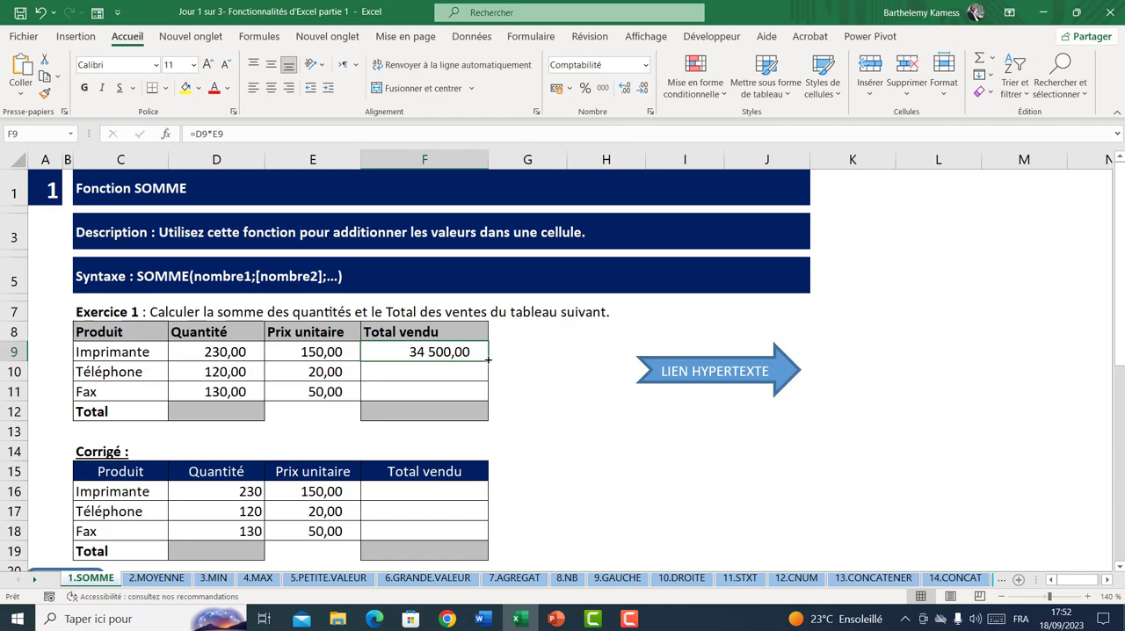
drag(488, 358, 466, 397)
click(453, 416)
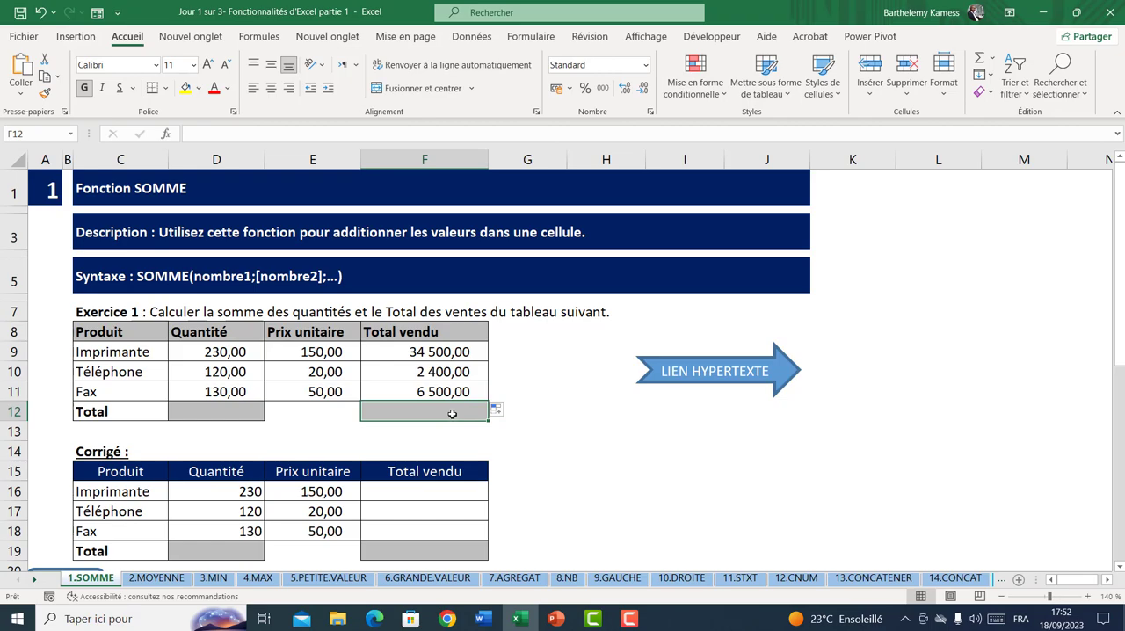
click(427, 354)
click(428, 373)
click(425, 391)
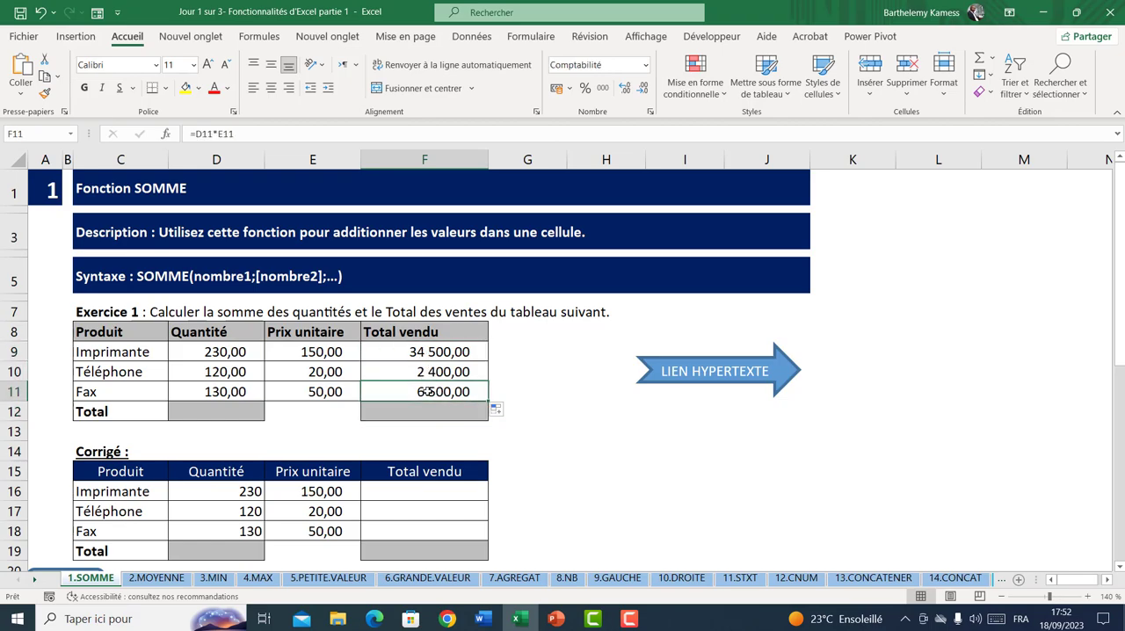
Calculate the total of the Total vendu column in F12 with =SOMME(F9:F11)
click(419, 409)
drag(434, 359, 437, 393)
click(426, 409)
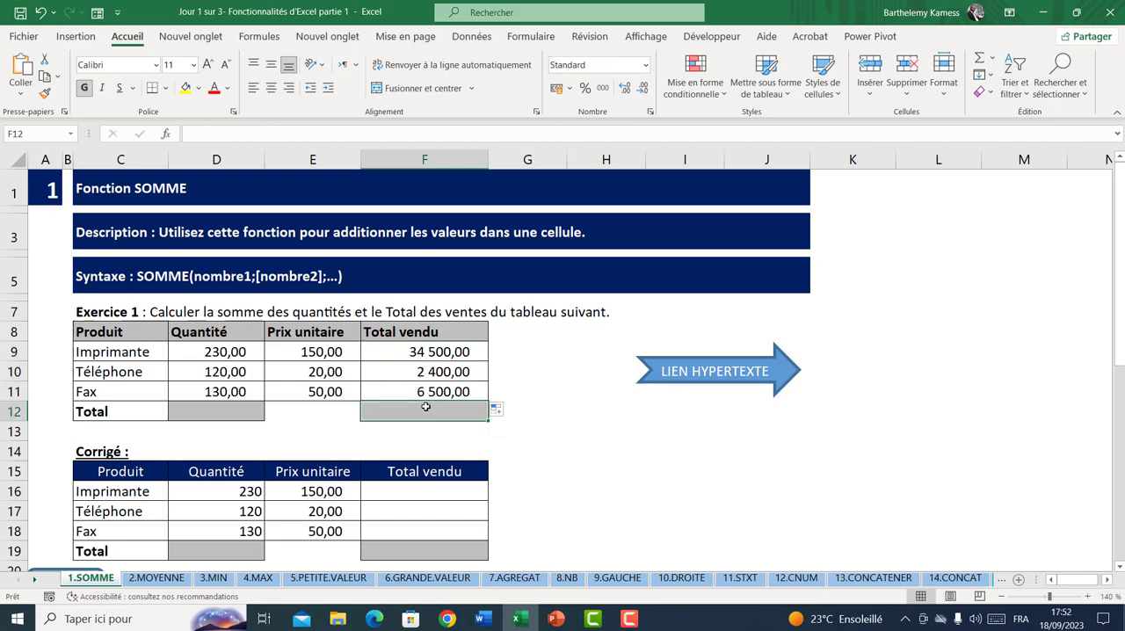
text(=somme()
drag(434, 347, 433, 389)
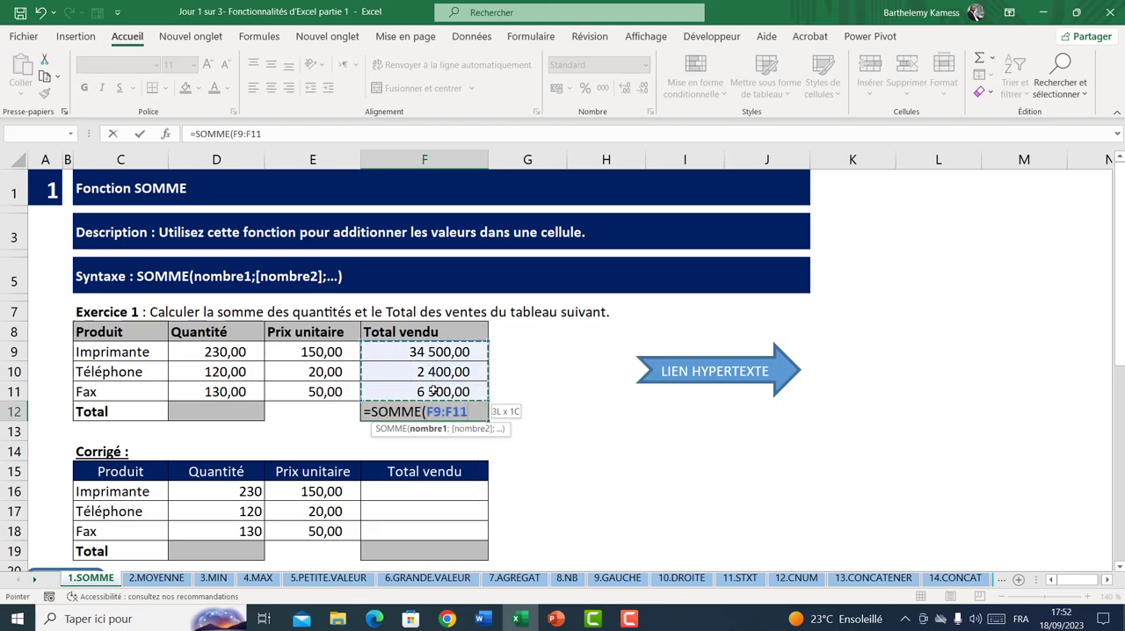
text())
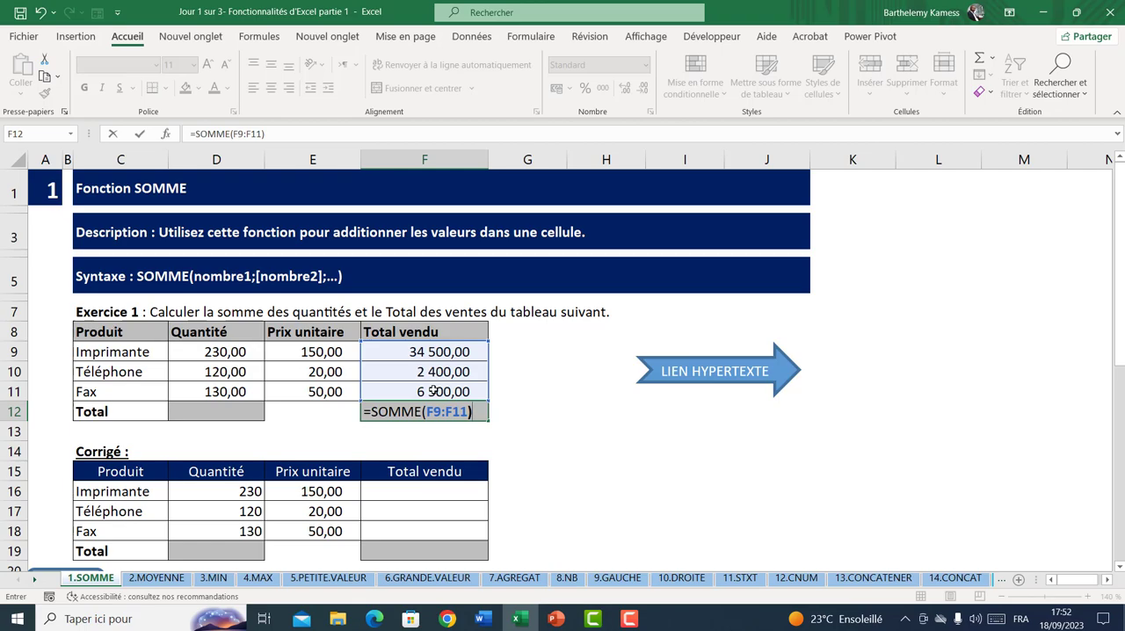
key(Return)
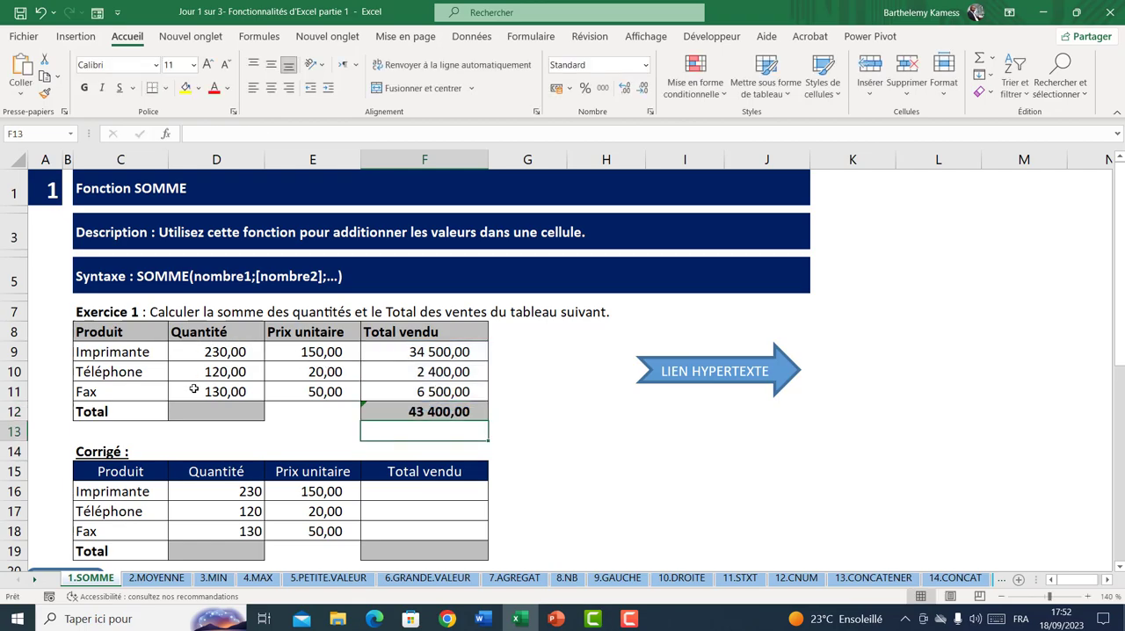
click(202, 412)
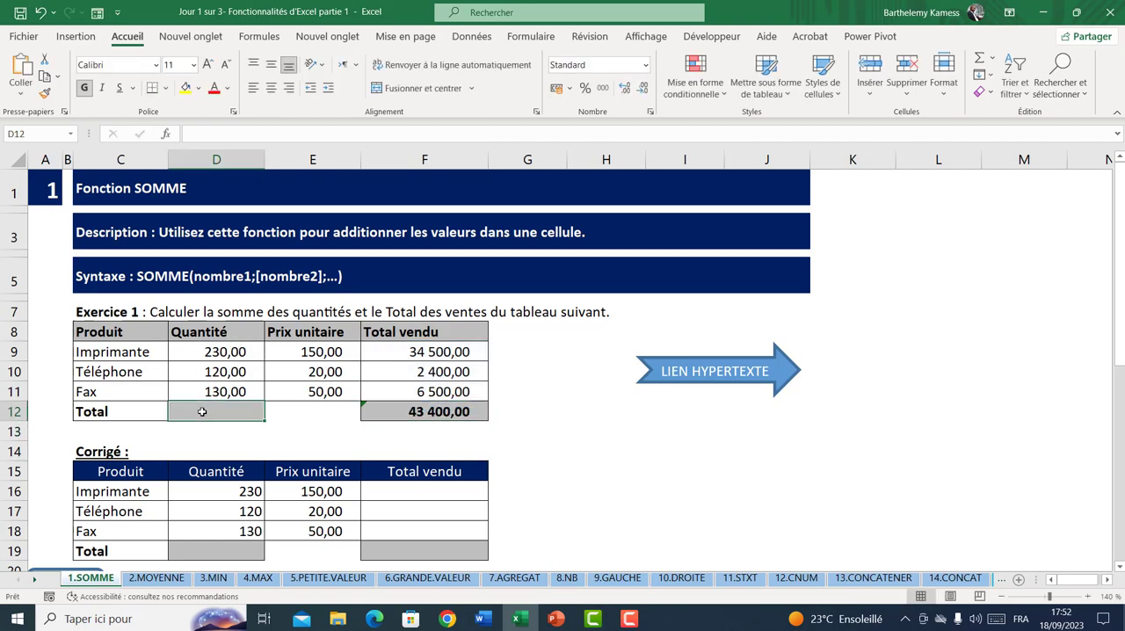
text(=somem)
key(Tab)
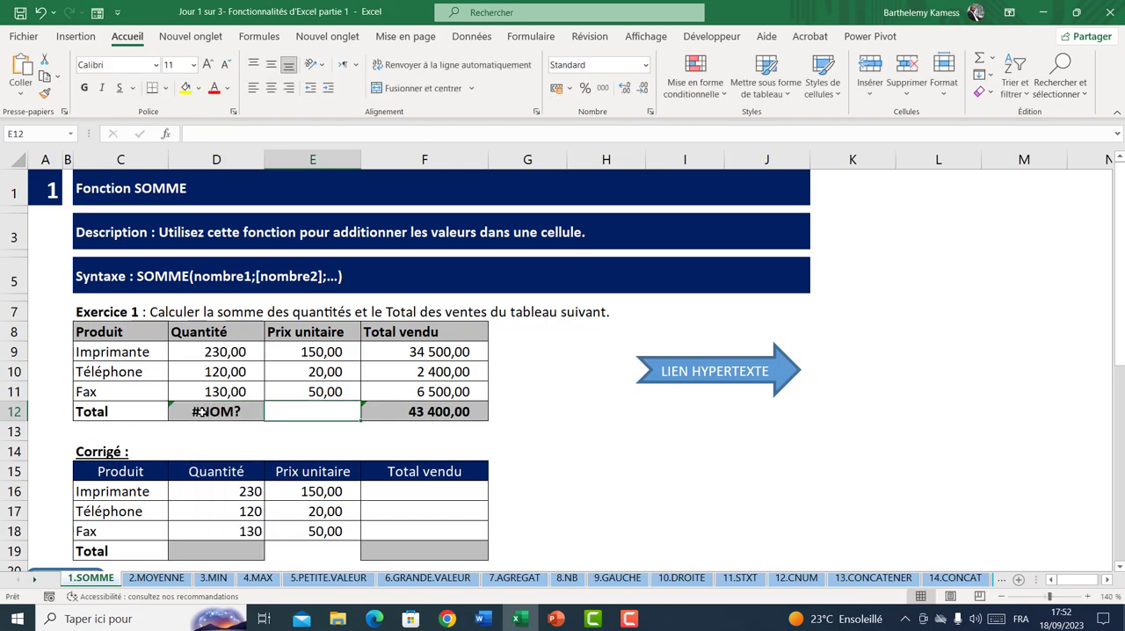
Calculate the total of the Quantité column in D12 with =SOMME(D9:D11)
click(202, 411)
text(=somme)
key(Tab)
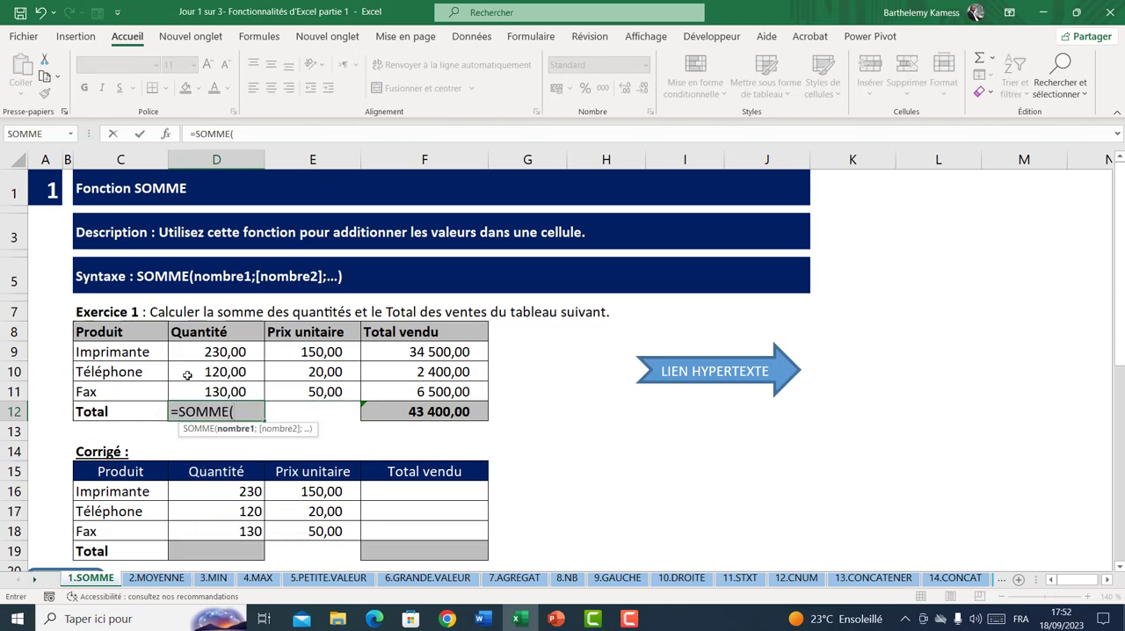
drag(202, 353, 213, 391)
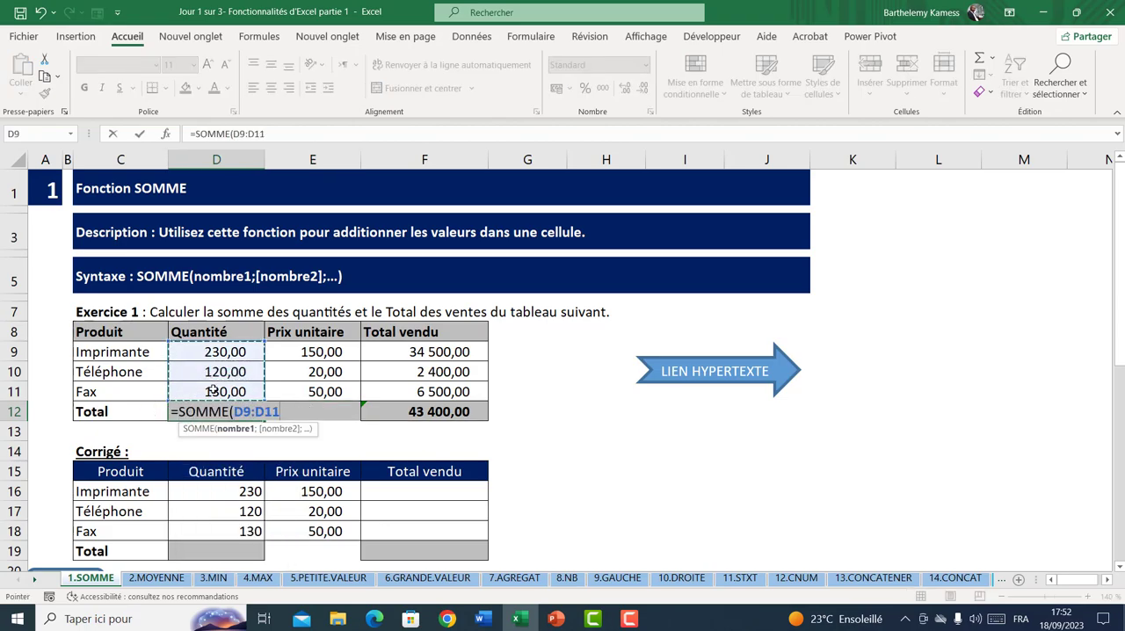
text())
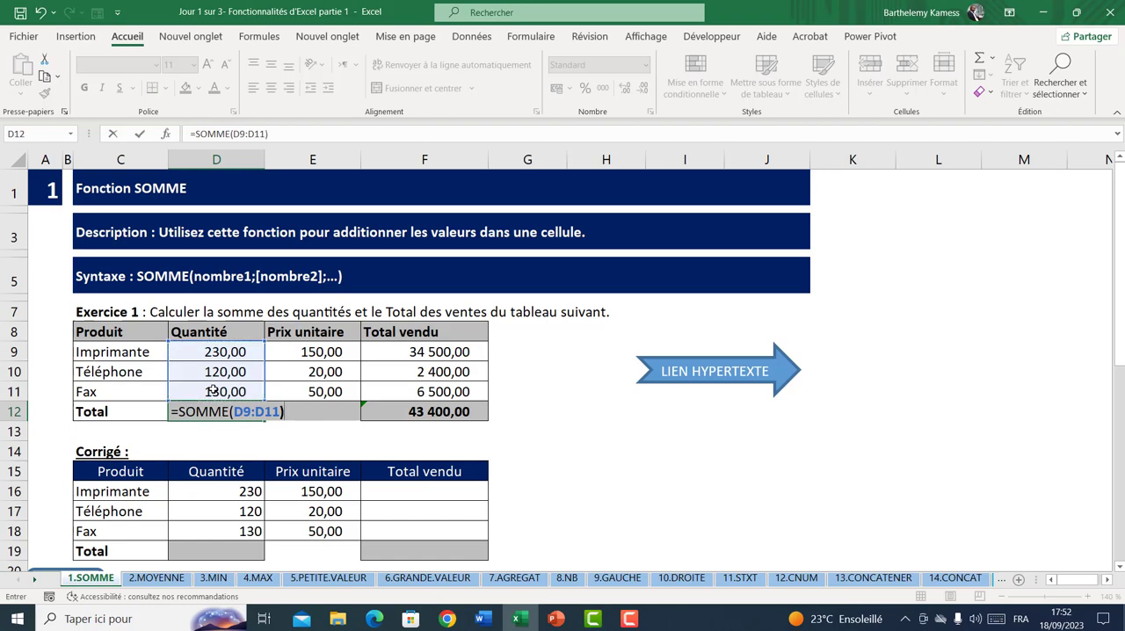
key(Return)
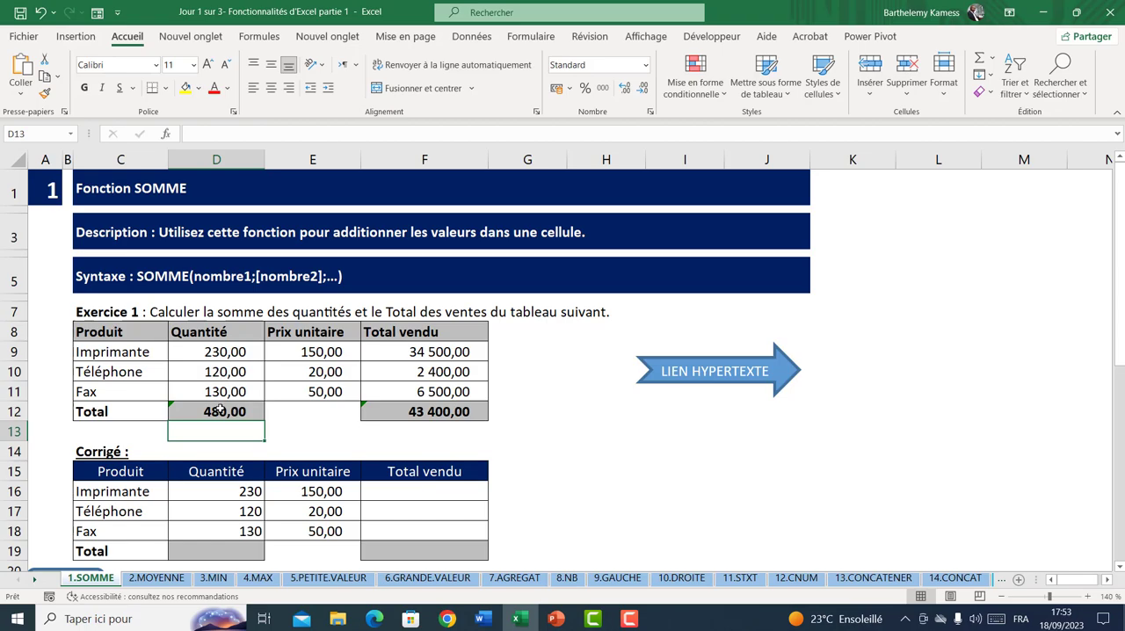
Clear the total in D12 and enter the cell-by-cell addition =D9+D10+D11 instead
click(219, 409)
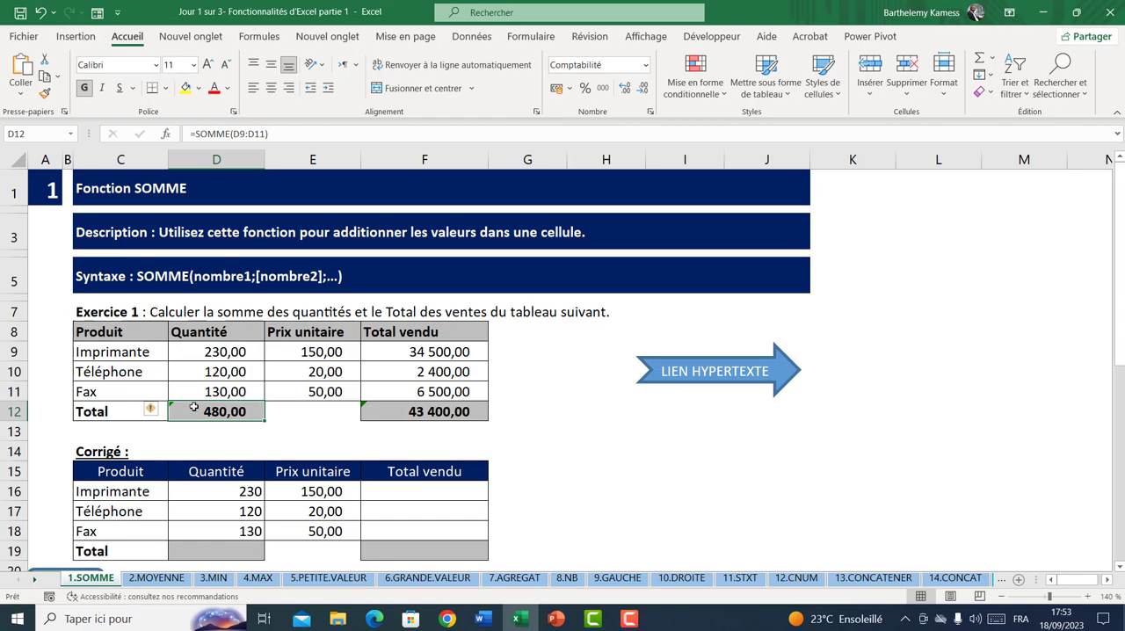
key(Delete)
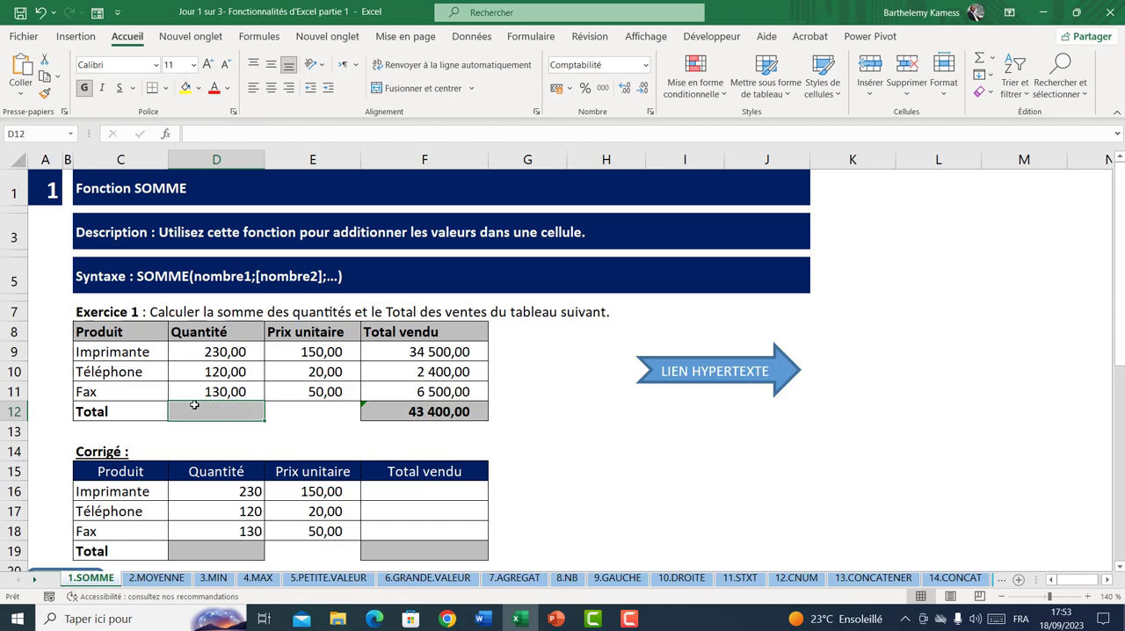
text(=)
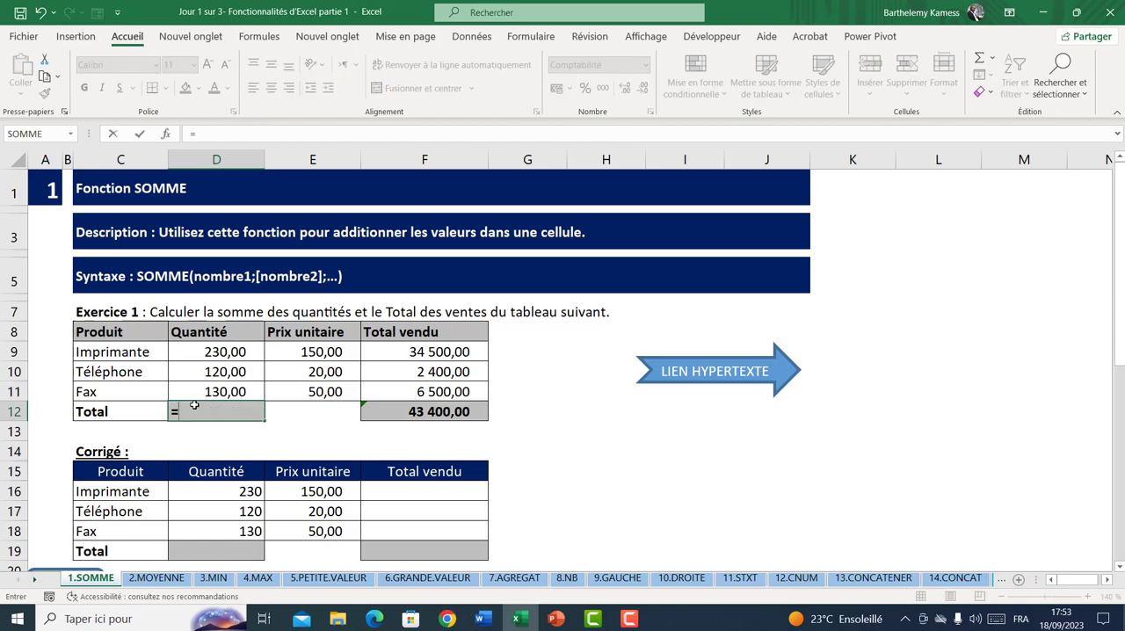
click(231, 352)
text(+)
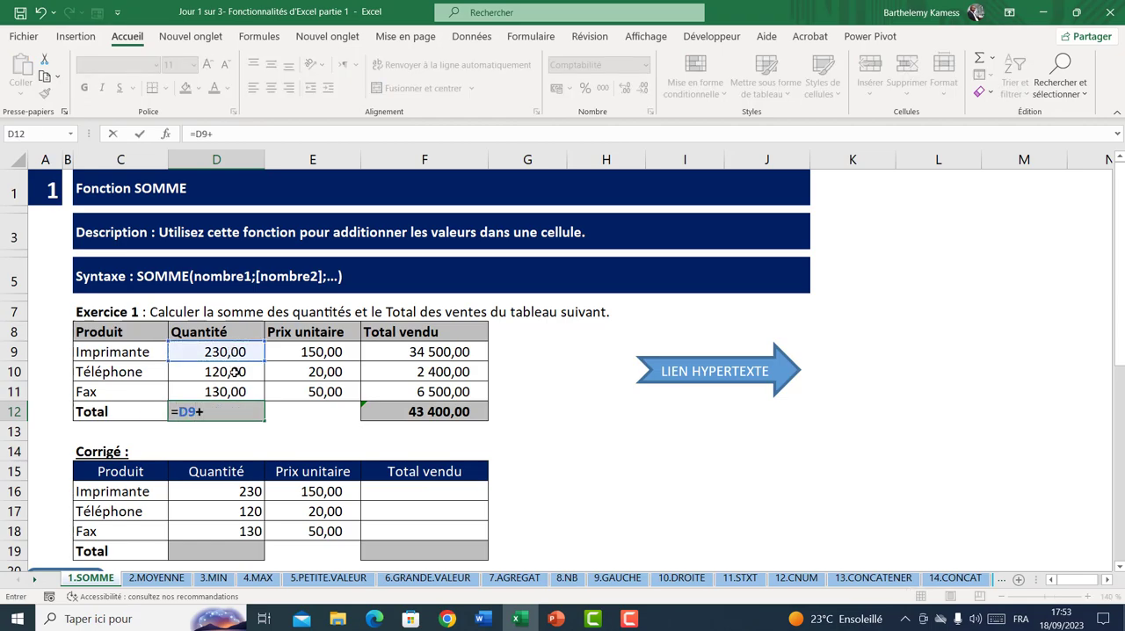
click(235, 371)
text(+)
click(239, 392)
key(Return)
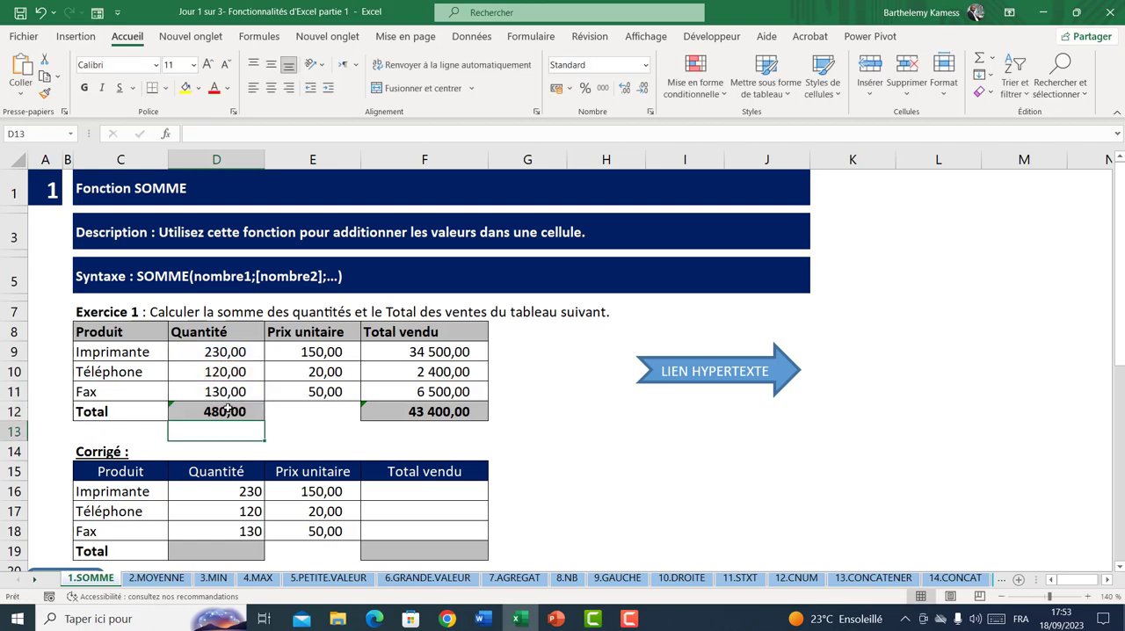
Replace the cell-by-cell addition in D12 with the function formula =SOMME(D9:D11)
click(227, 409)
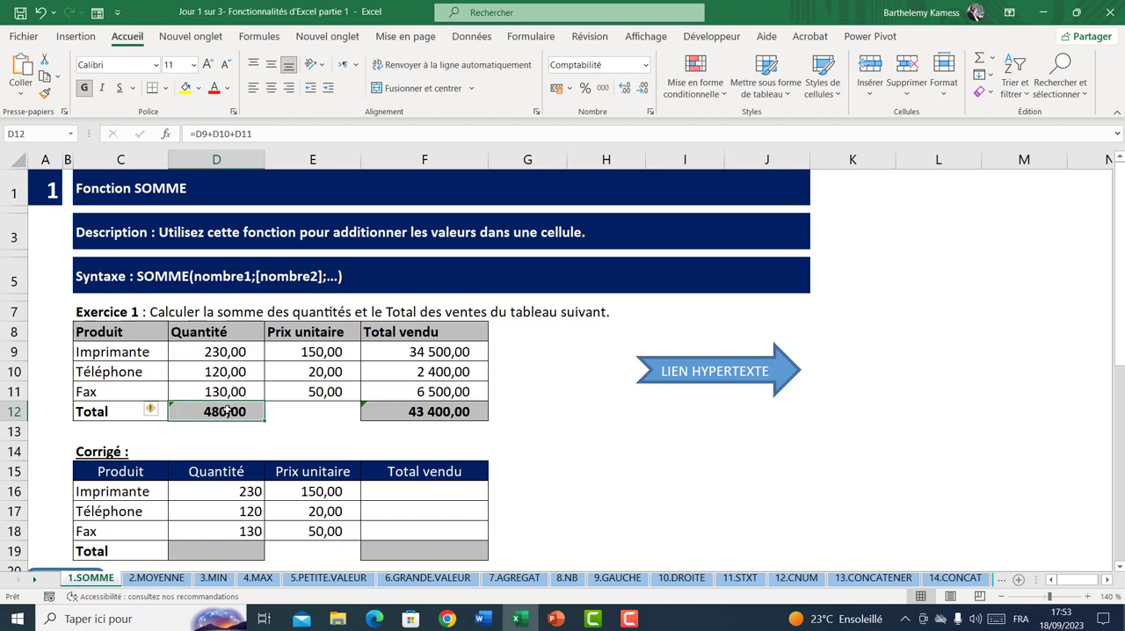
text(=somm)
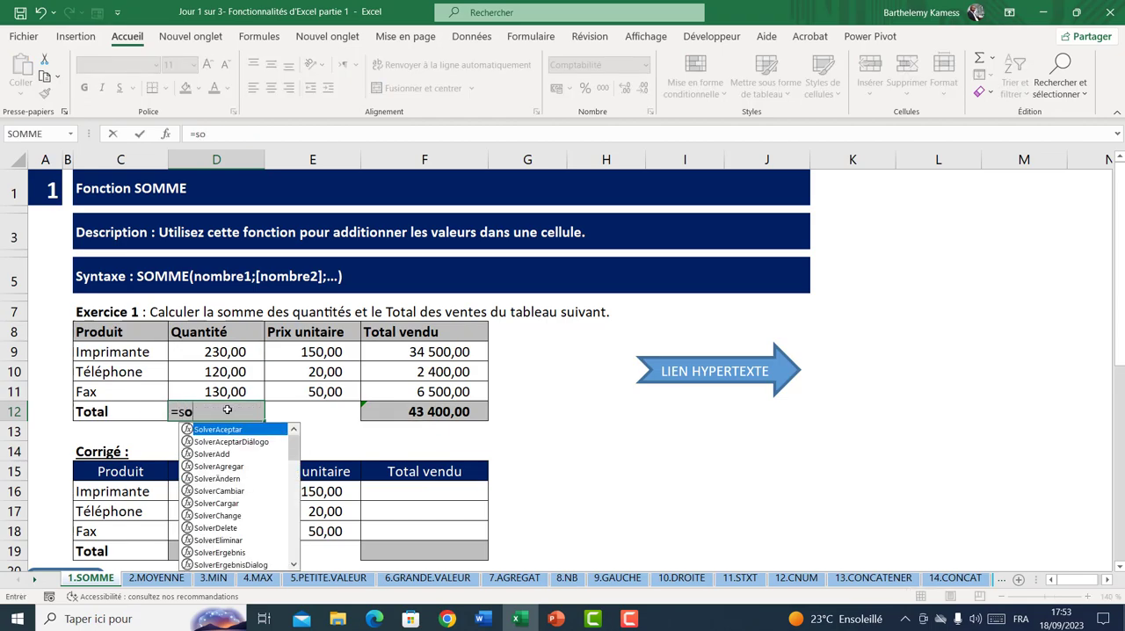
key(Tab)
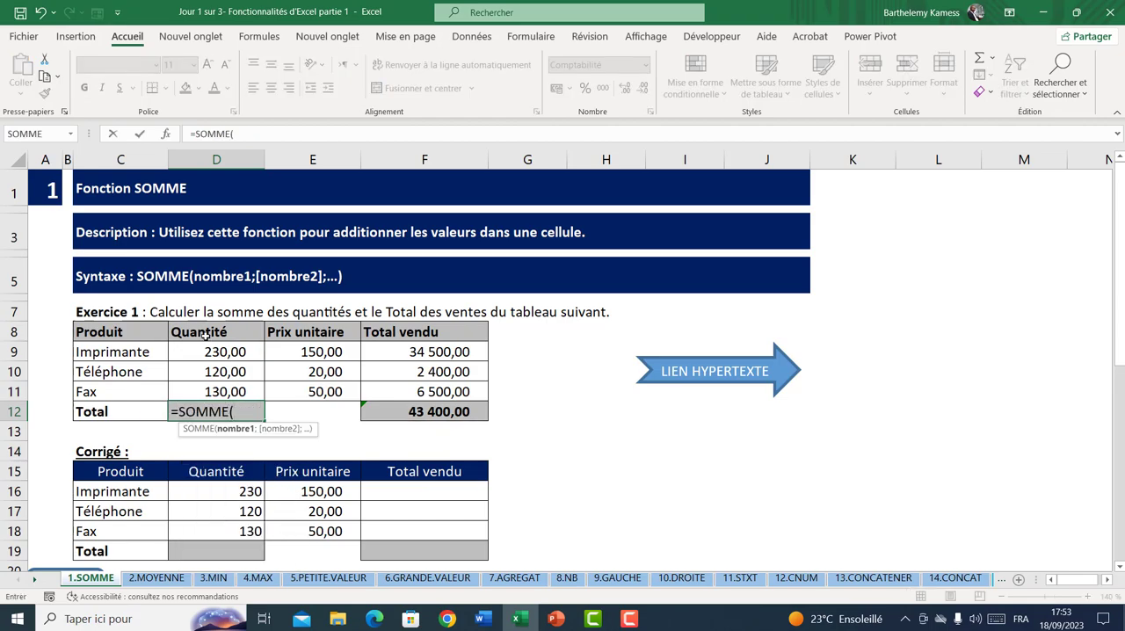
click(217, 352)
drag(217, 352, 220, 387)
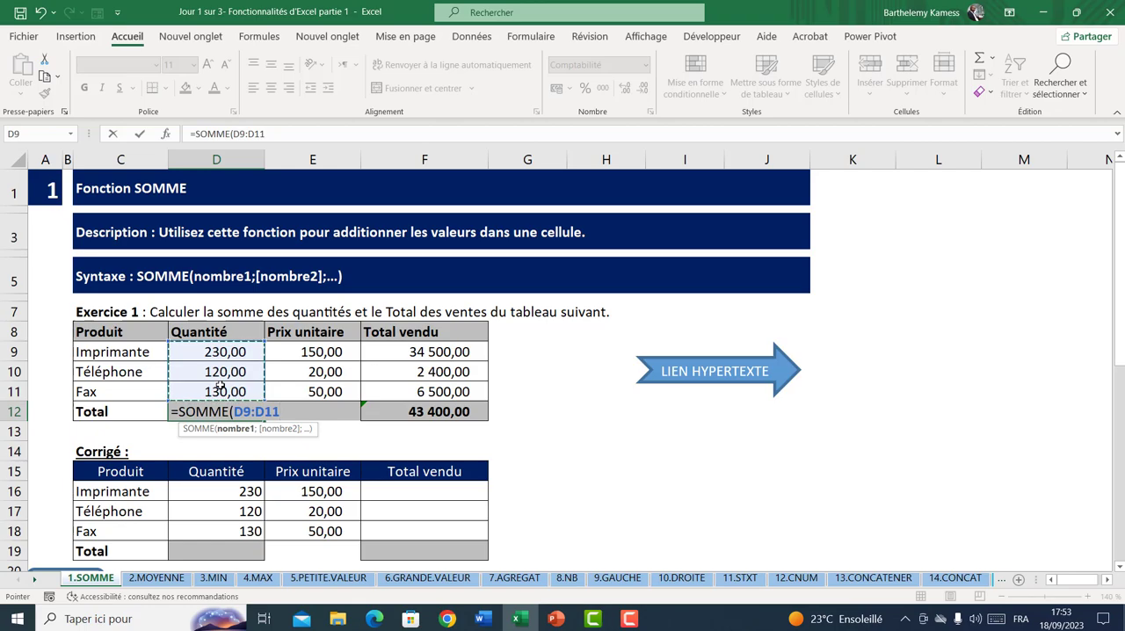
text())
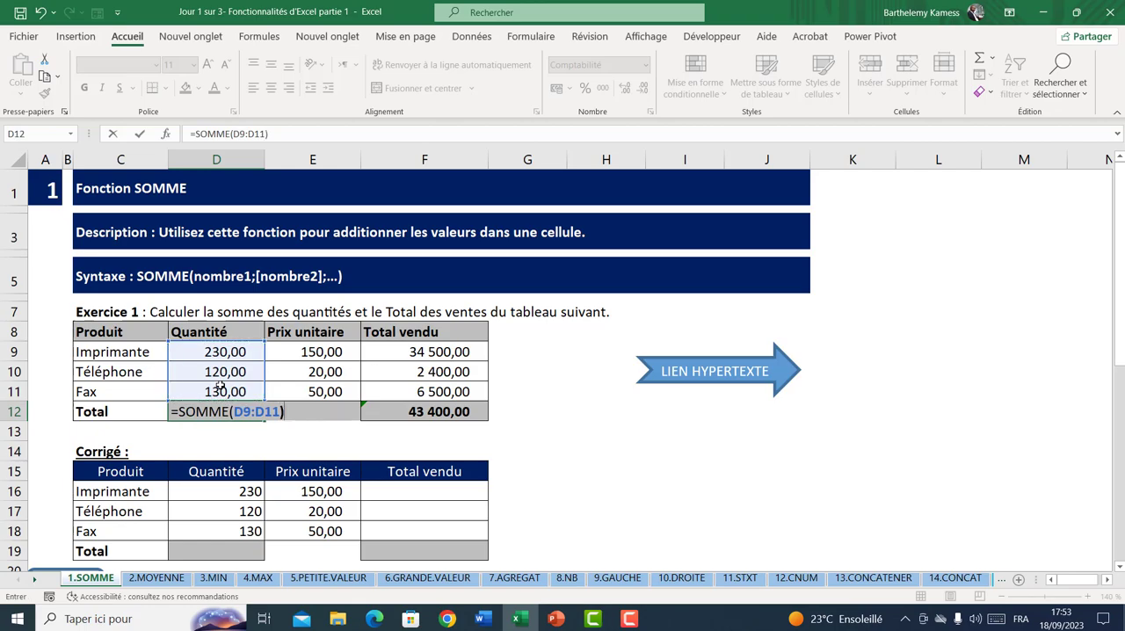
key(Return)
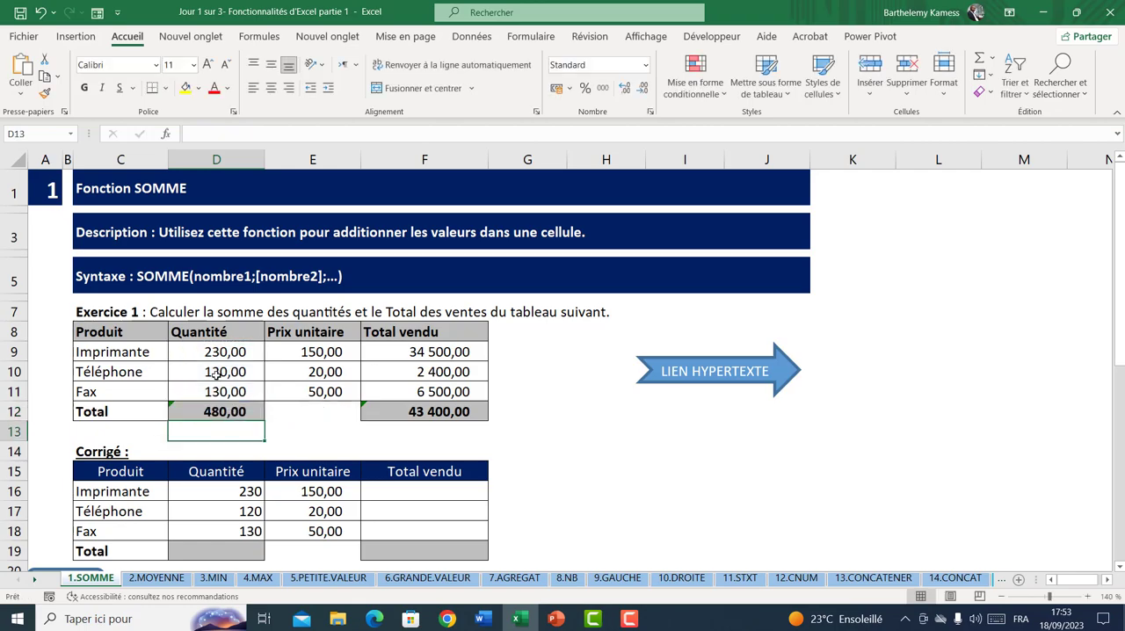
Examine the Corrigé table's quantities and Total cells against the SOMME syntax shown beneath it
scroll(217, 376, down, 2)
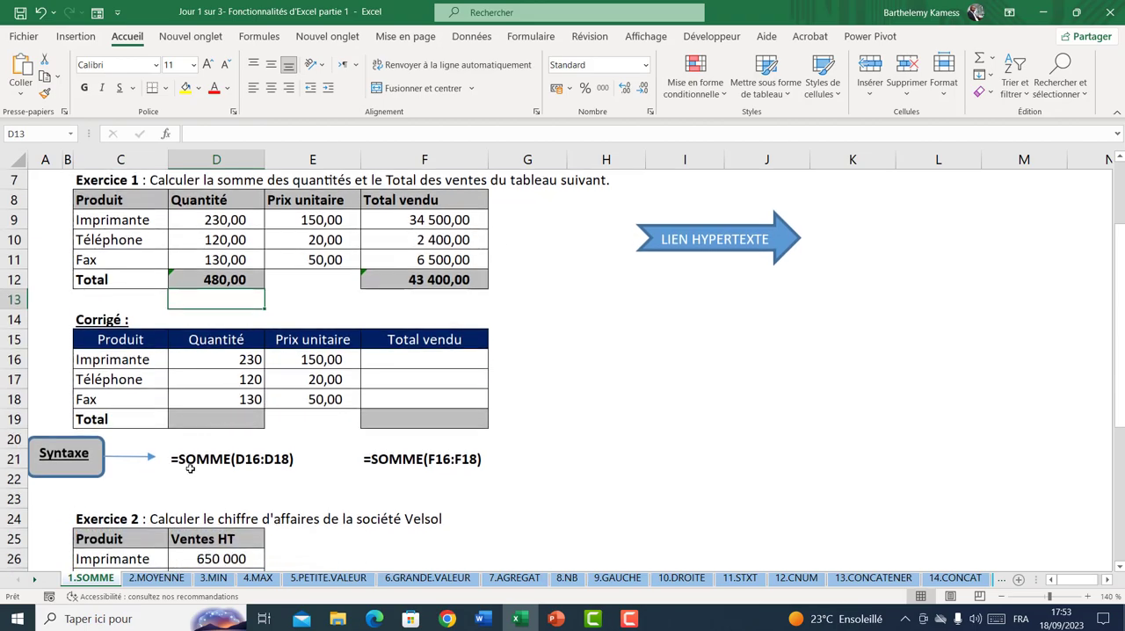
click(220, 421)
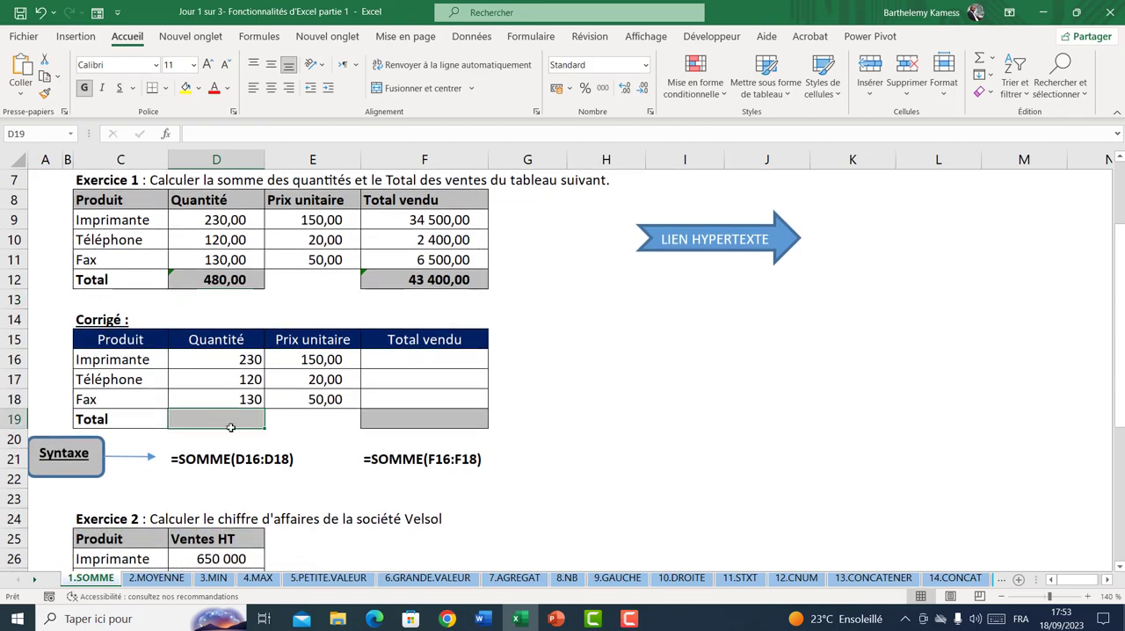
click(211, 361)
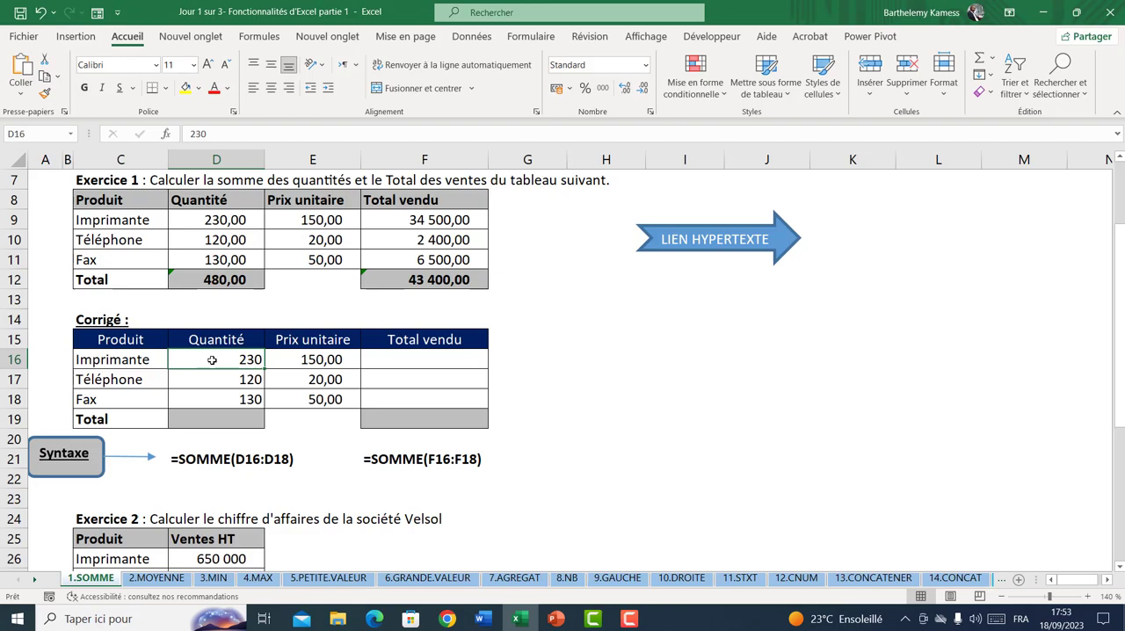
click(226, 396)
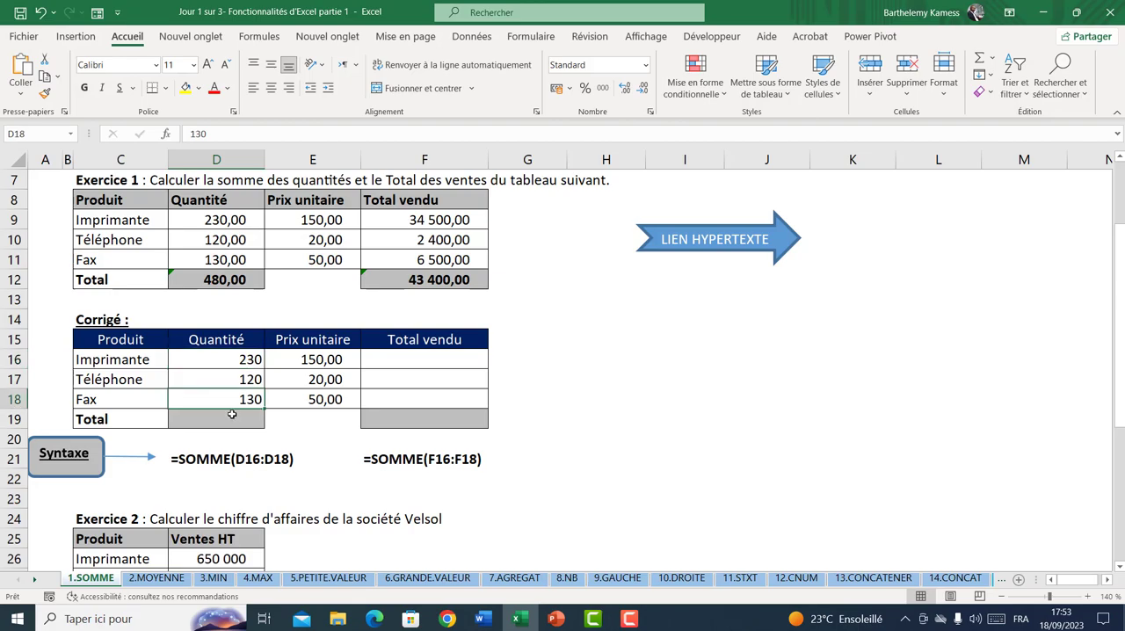
click(387, 420)
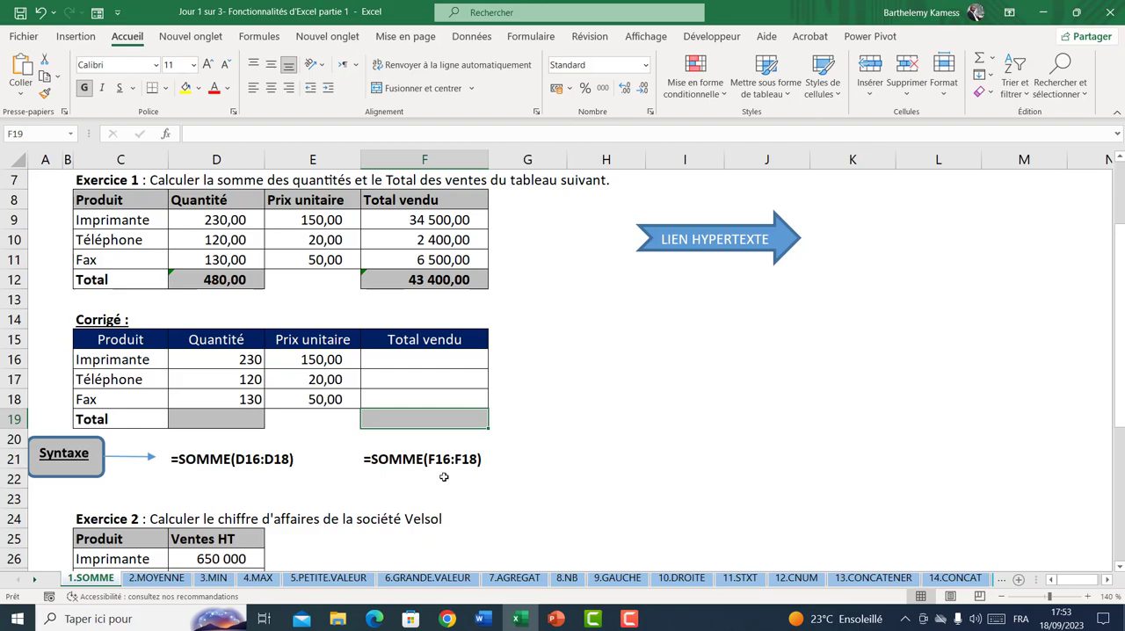
Examine Exercice 2's Ventes HT table and its Corrigé with the SOMME syntax, comparing it with the Exercice 1 total
scroll(460, 465, down, 2)
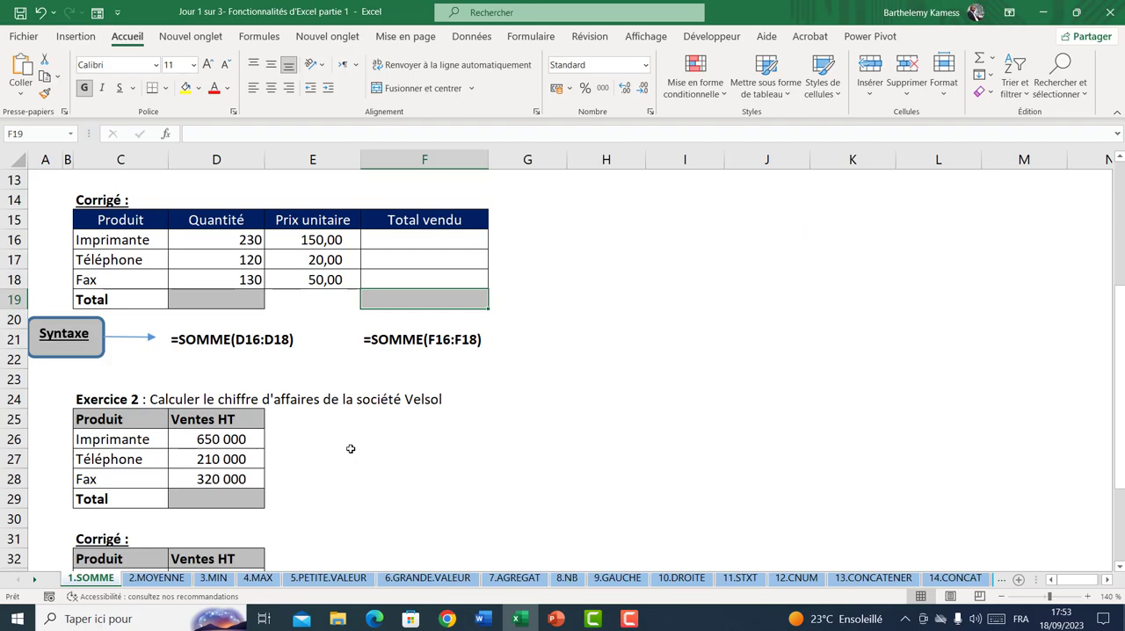
scroll(351, 446, down, 1)
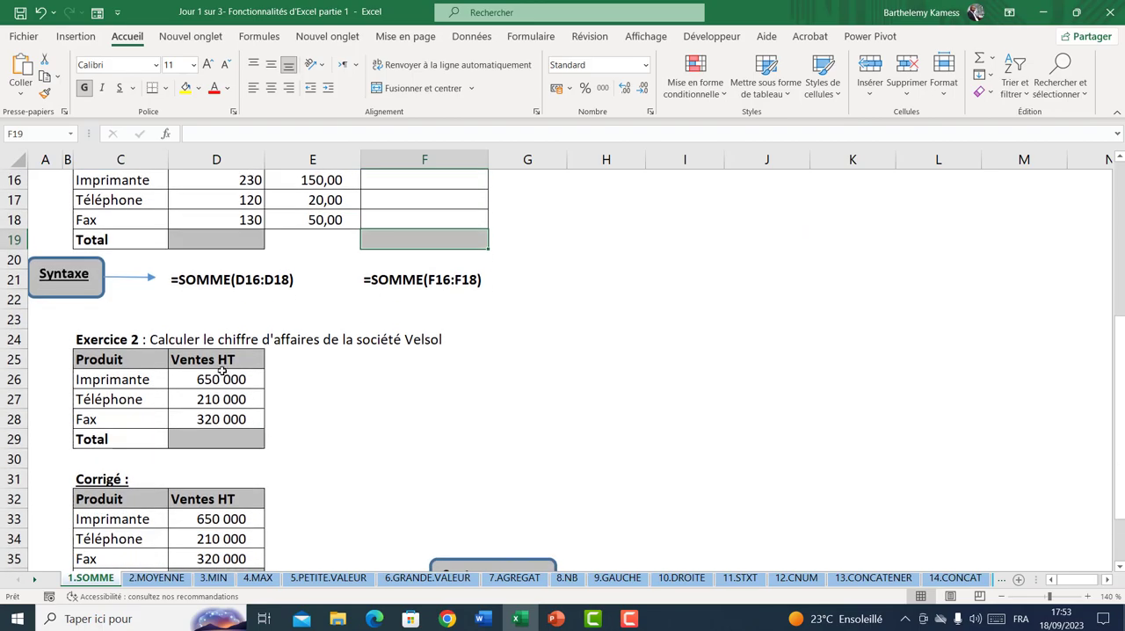
click(200, 433)
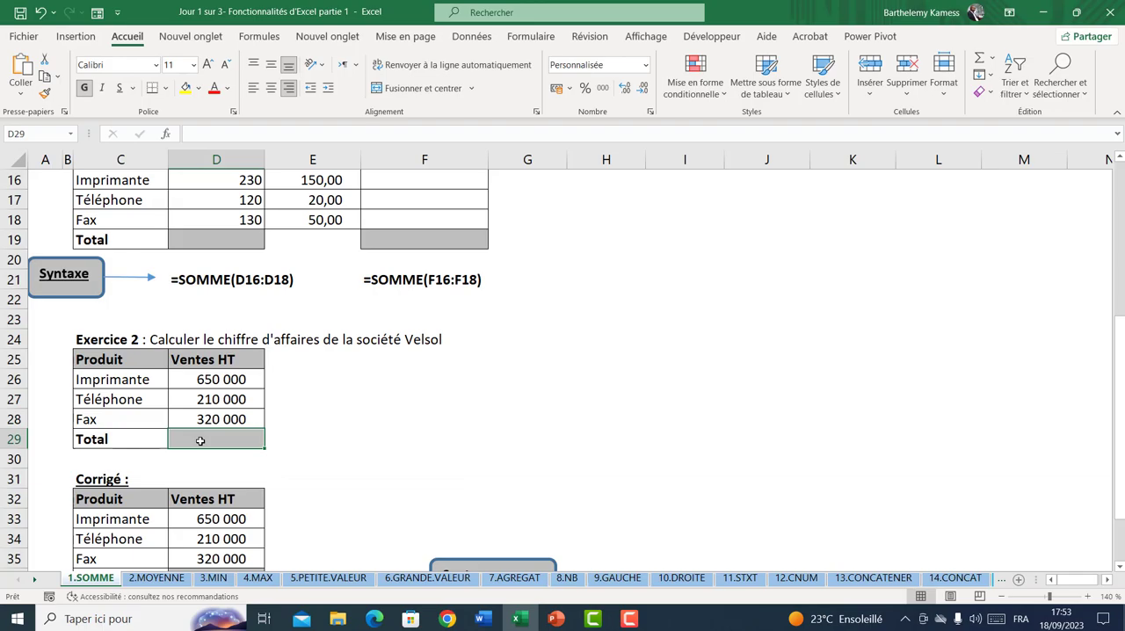
scroll(202, 431, up, 3)
click(199, 275)
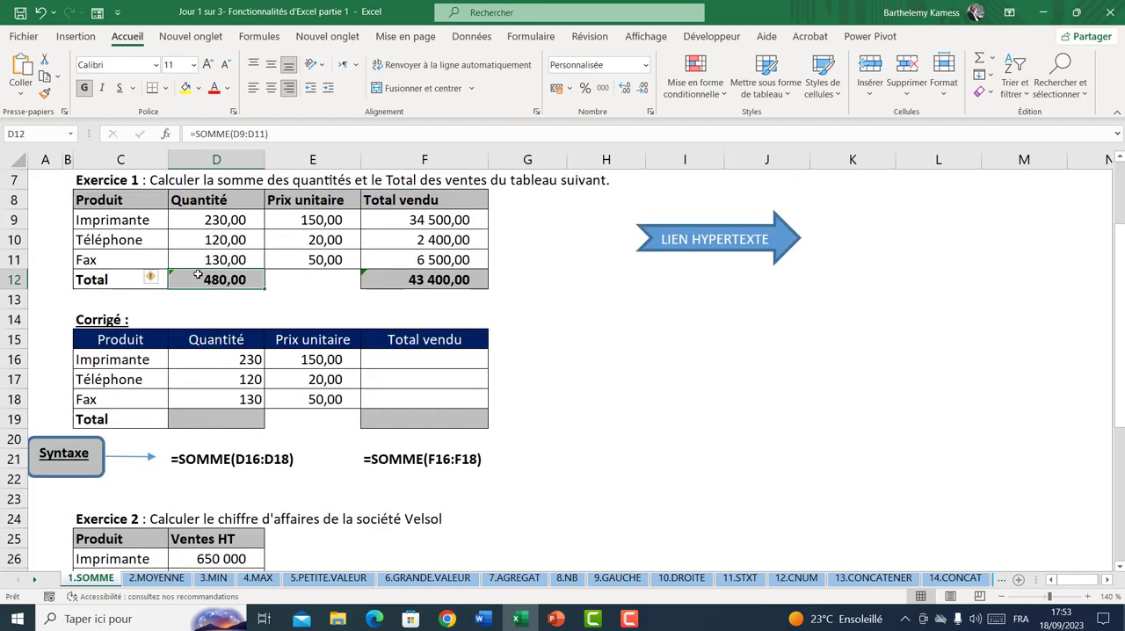
scroll(199, 275, down, 3)
click(212, 438)
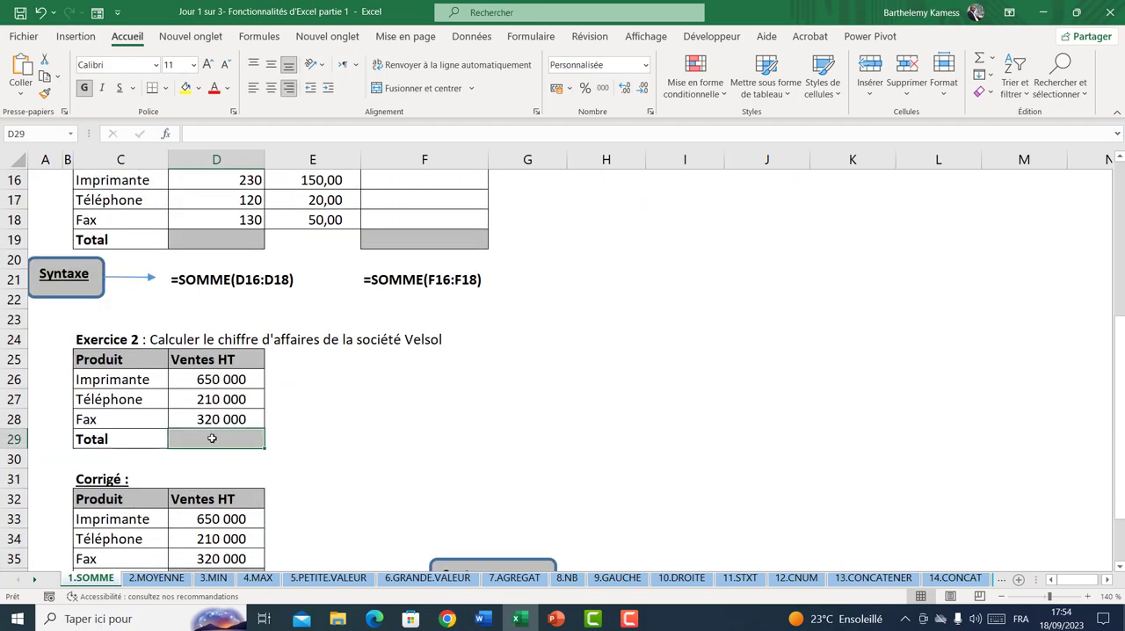
drag(204, 387, 204, 419)
click(215, 436)
scroll(215, 436, down, 2)
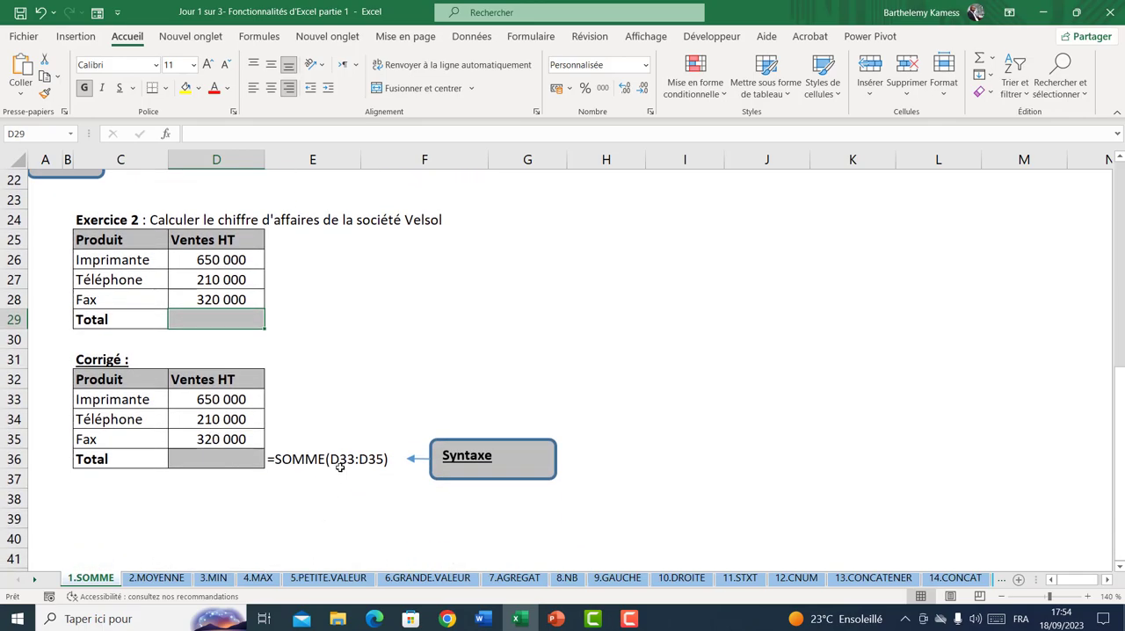
scroll(371, 472, up, 4)
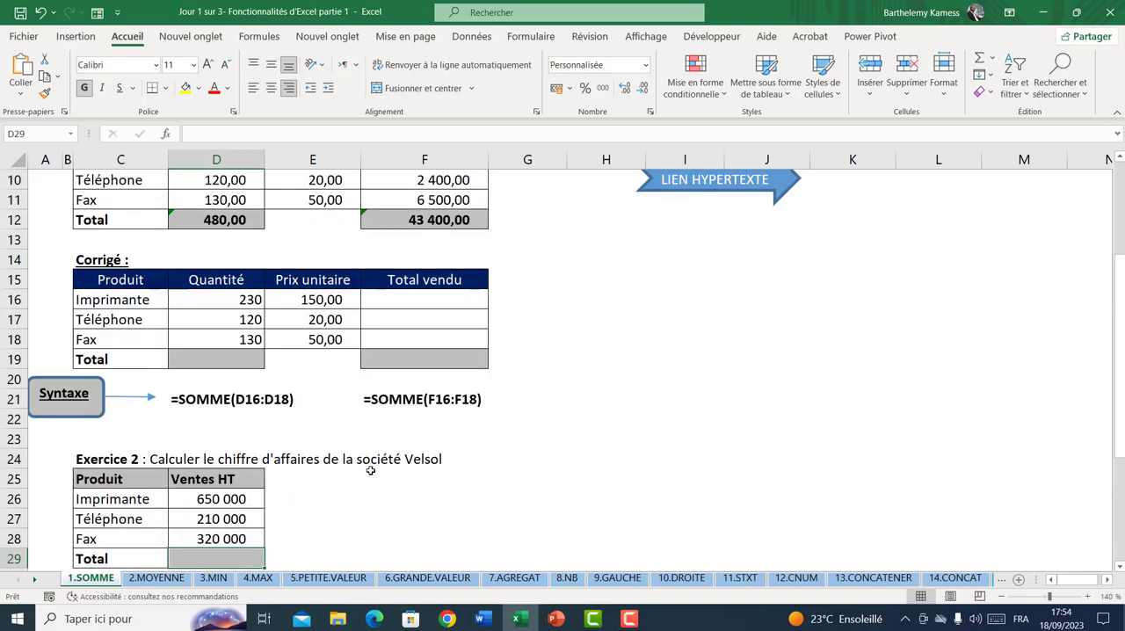
On the 2.MOYENNE sheet, calculate the average of Exercice 1's quantities in D12 with =MOYENNE(D9:D11)
click(151, 580)
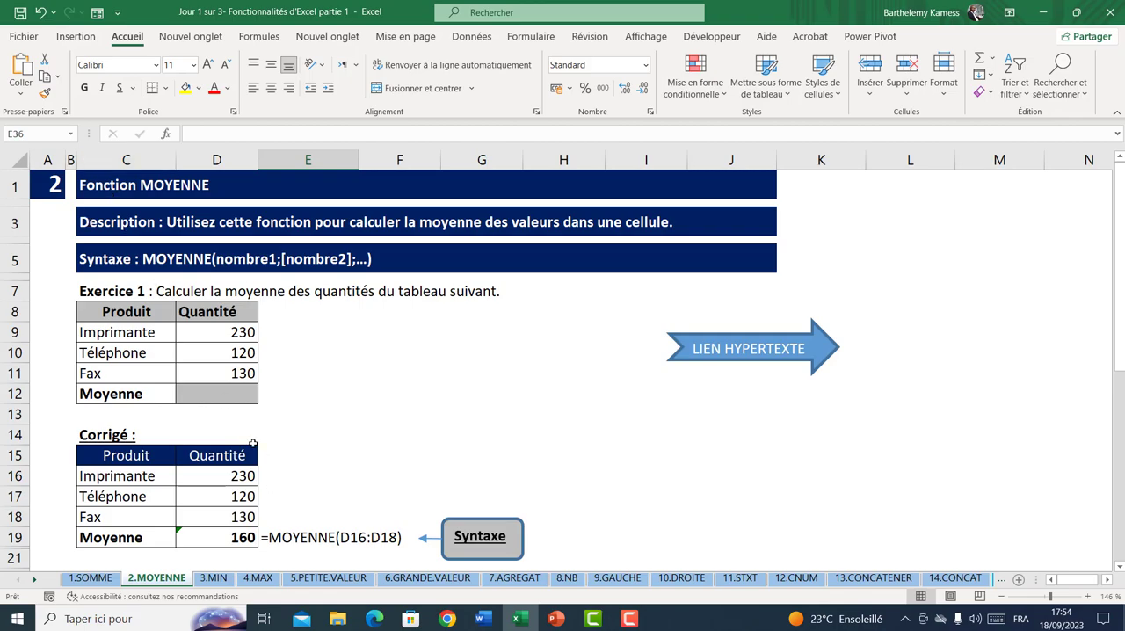
click(222, 395)
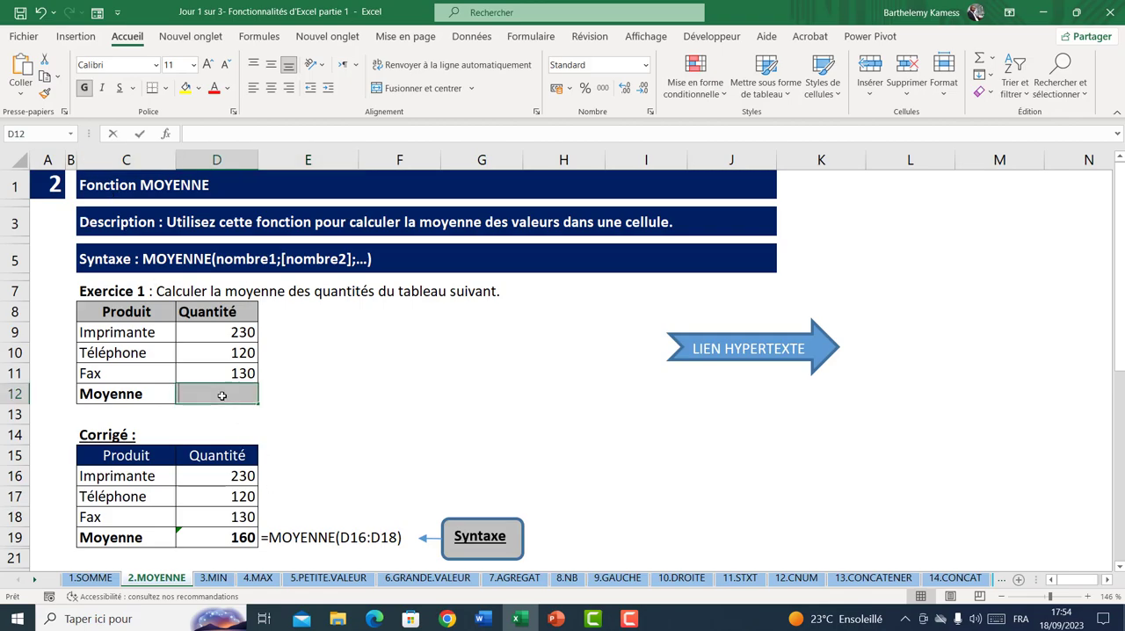
text(=moye)
key(Tab)
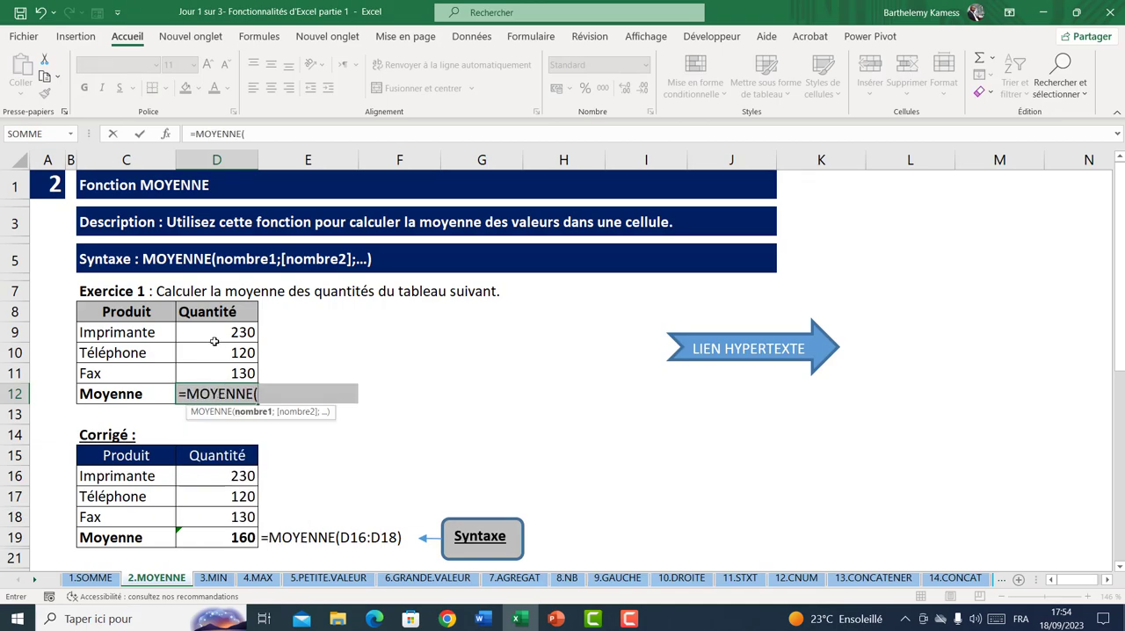
drag(216, 332, 227, 369)
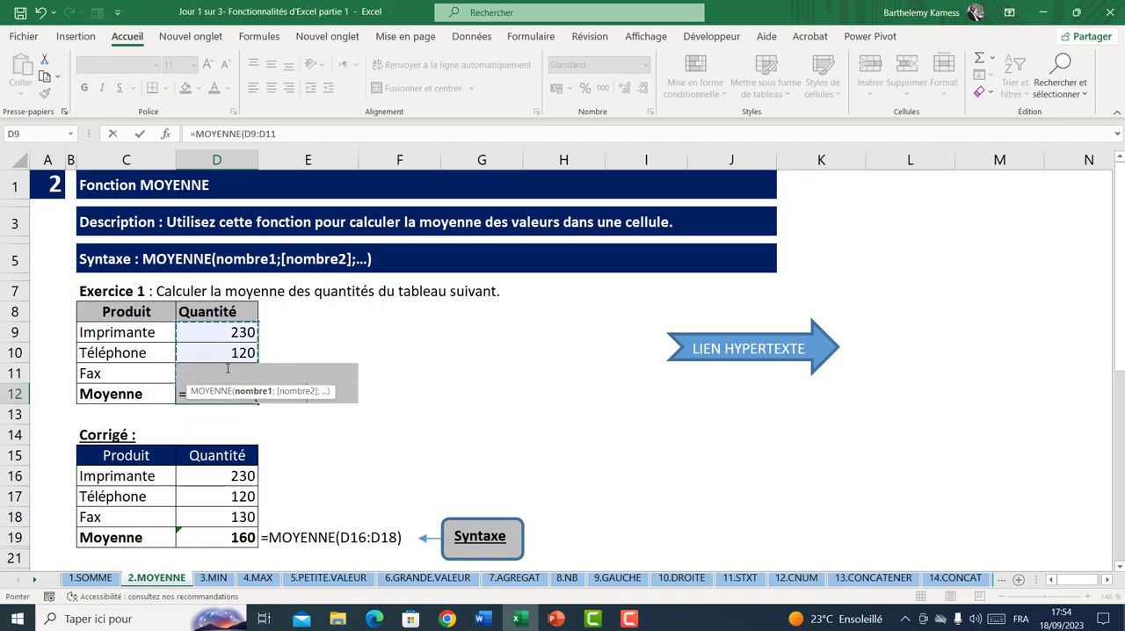
text())
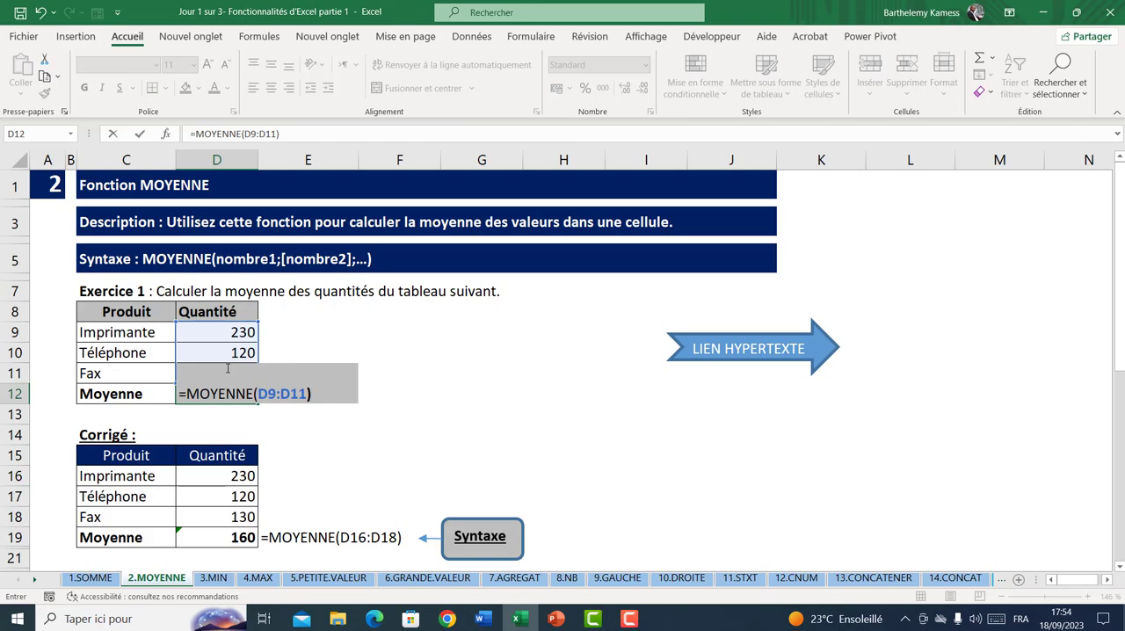
key(Return)
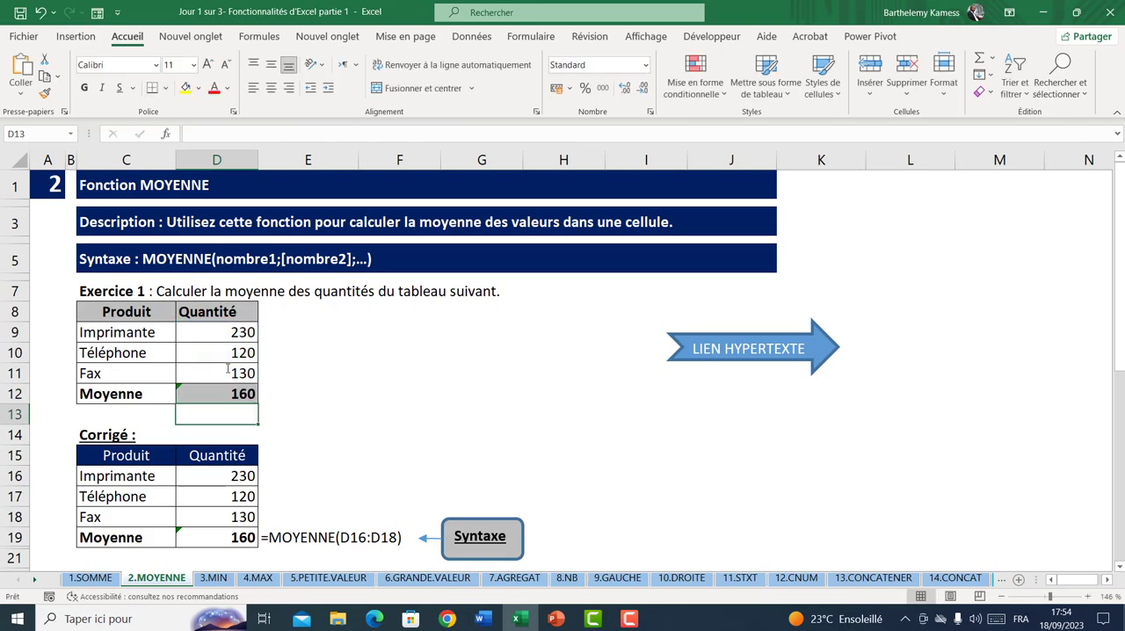
click(221, 390)
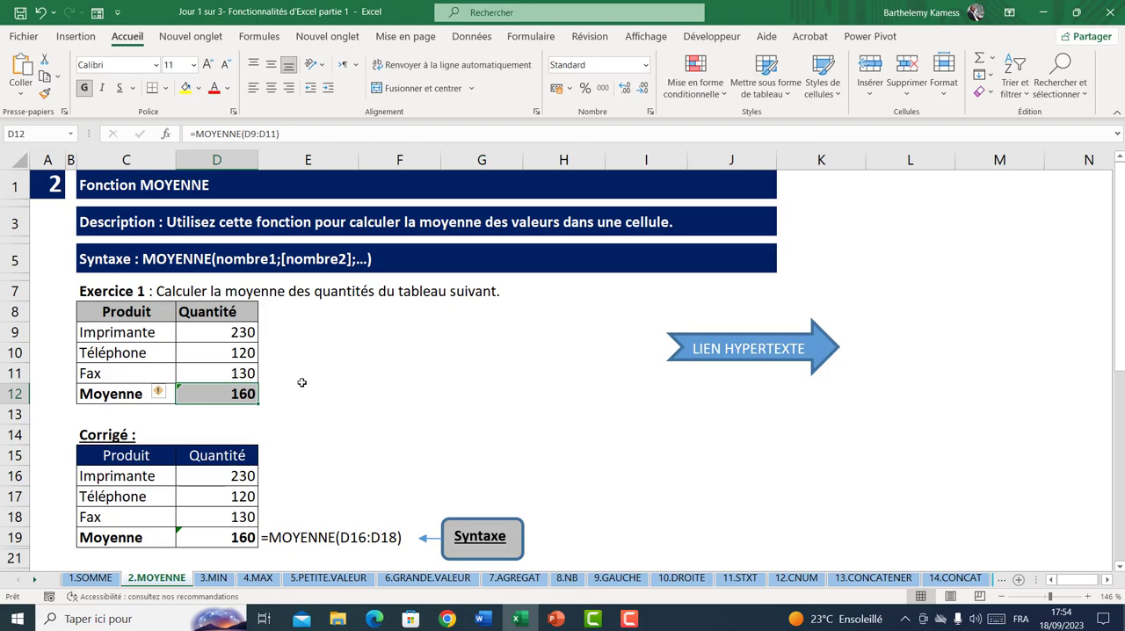
Calculate the student's average mark for Exercice 2 in D28 with =MOYENNE(D25:D27)
scroll(302, 383, down, 2)
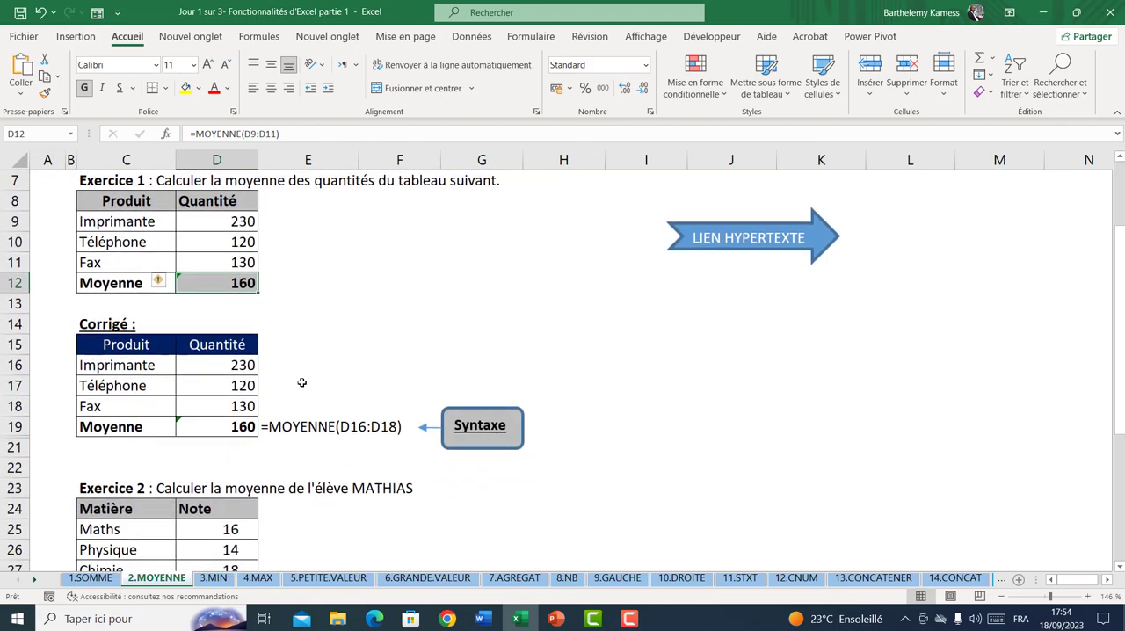
scroll(302, 382, down, 1)
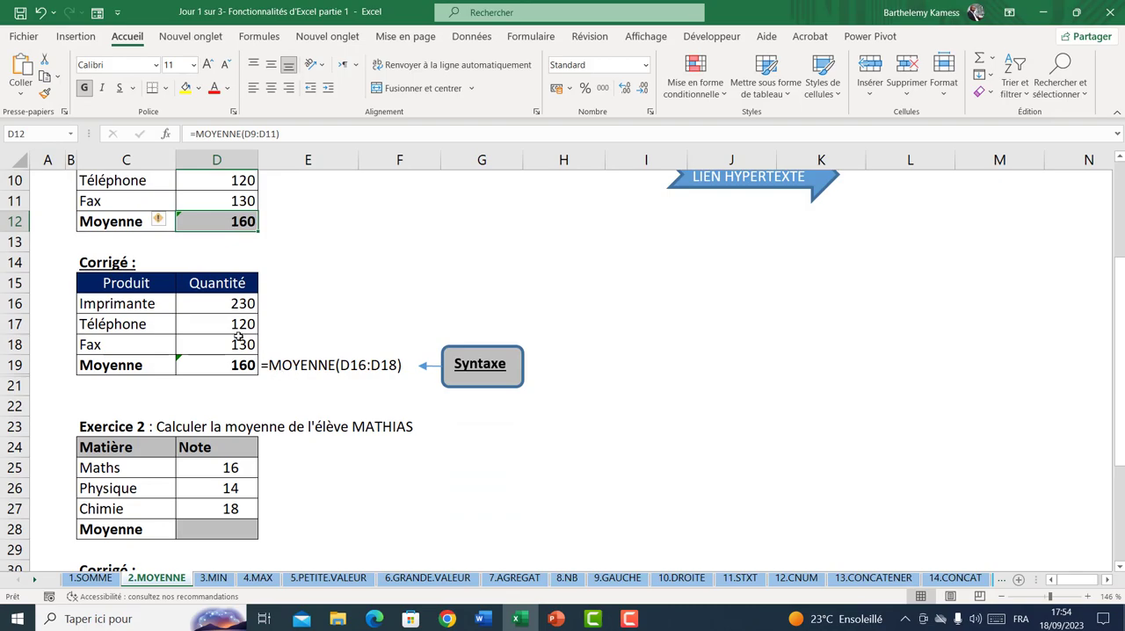
scroll(219, 486, down, 1)
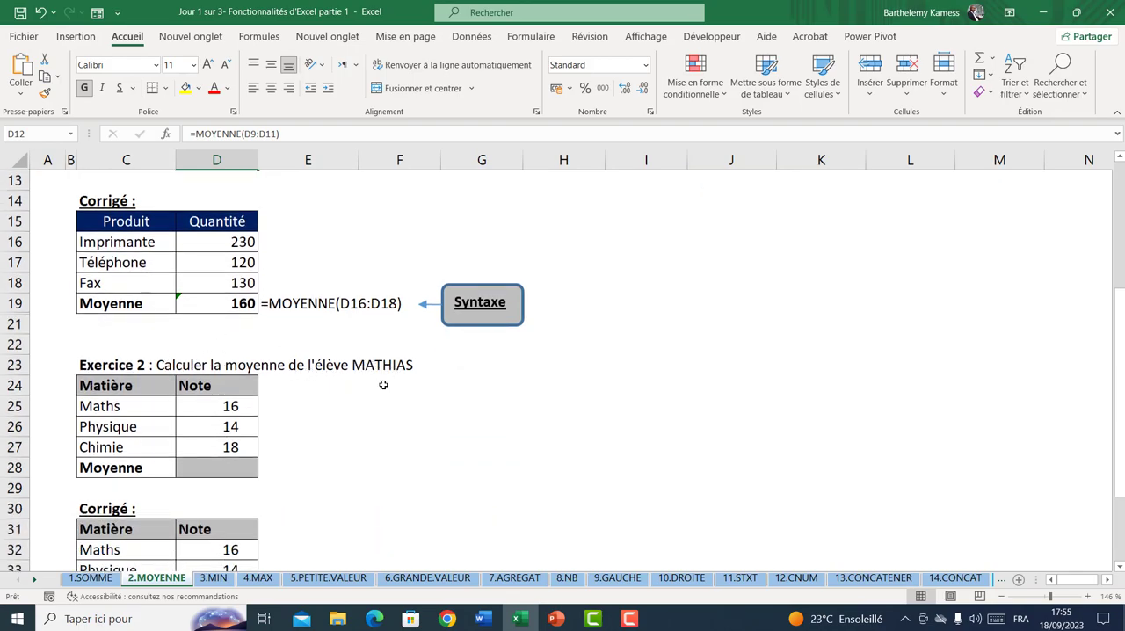
click(225, 465)
click(146, 409)
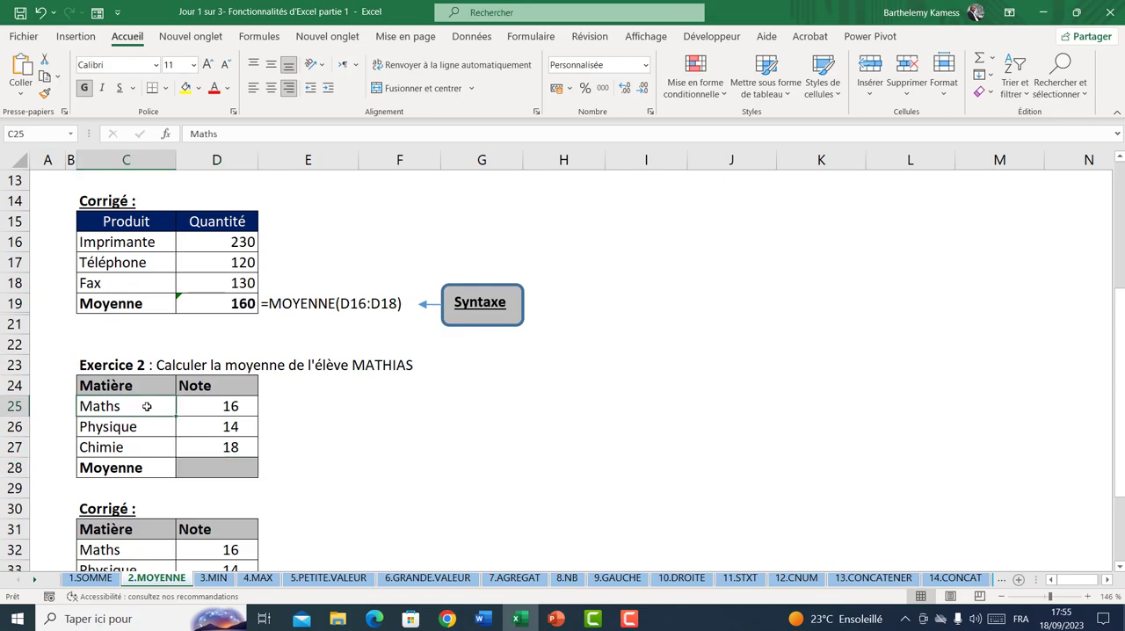
click(212, 413)
click(152, 444)
click(210, 470)
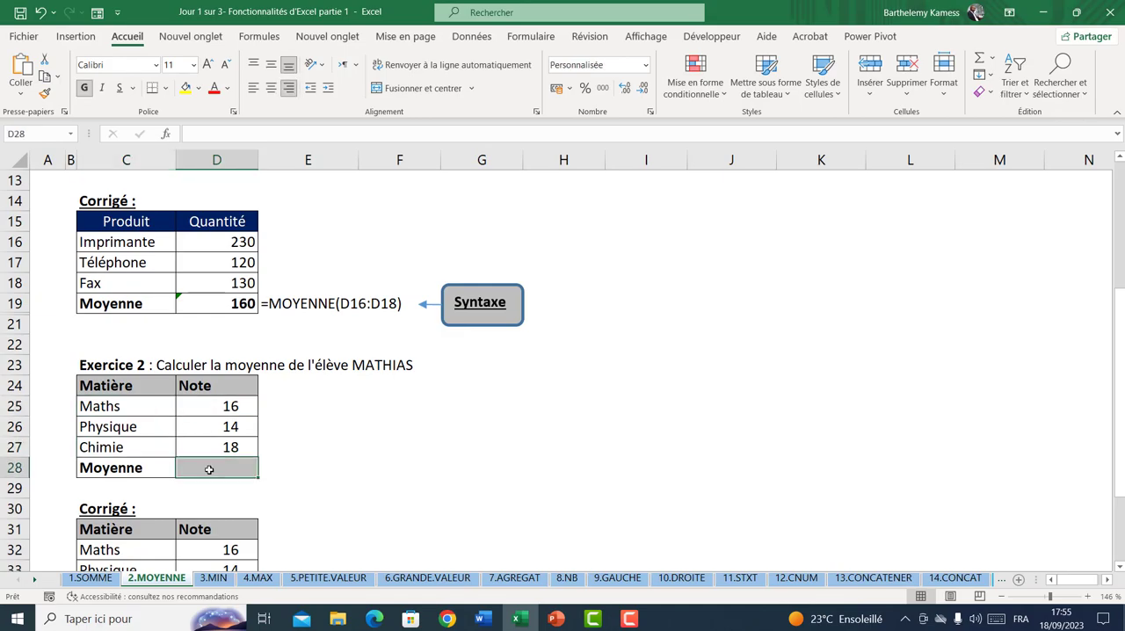
text(=moye)
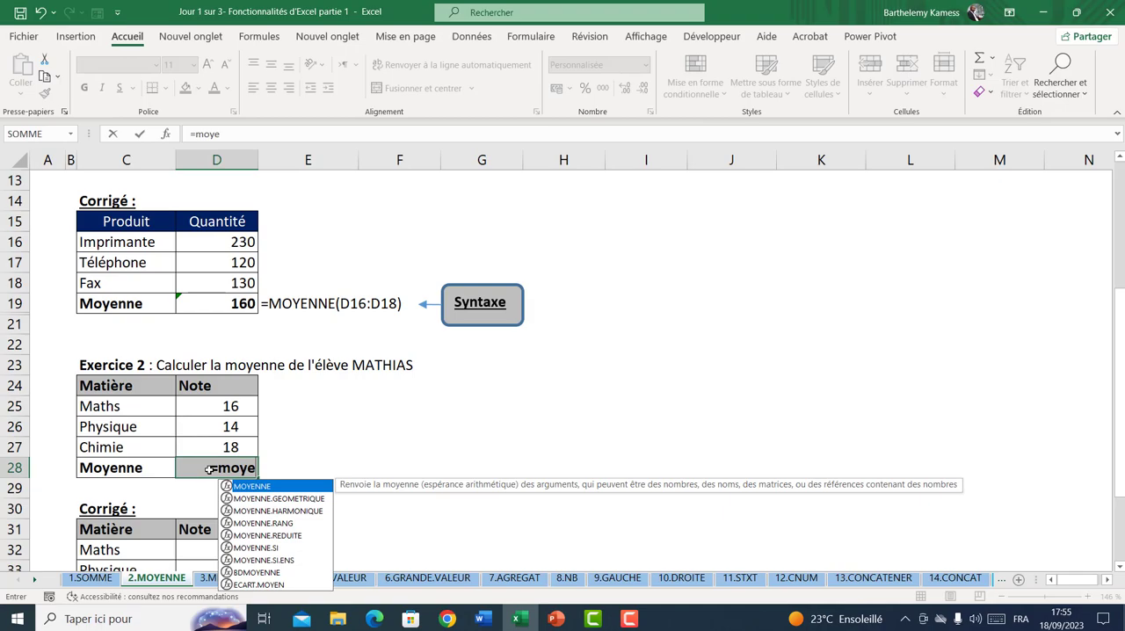
key(Tab)
drag(225, 405, 220, 442)
key(Return)
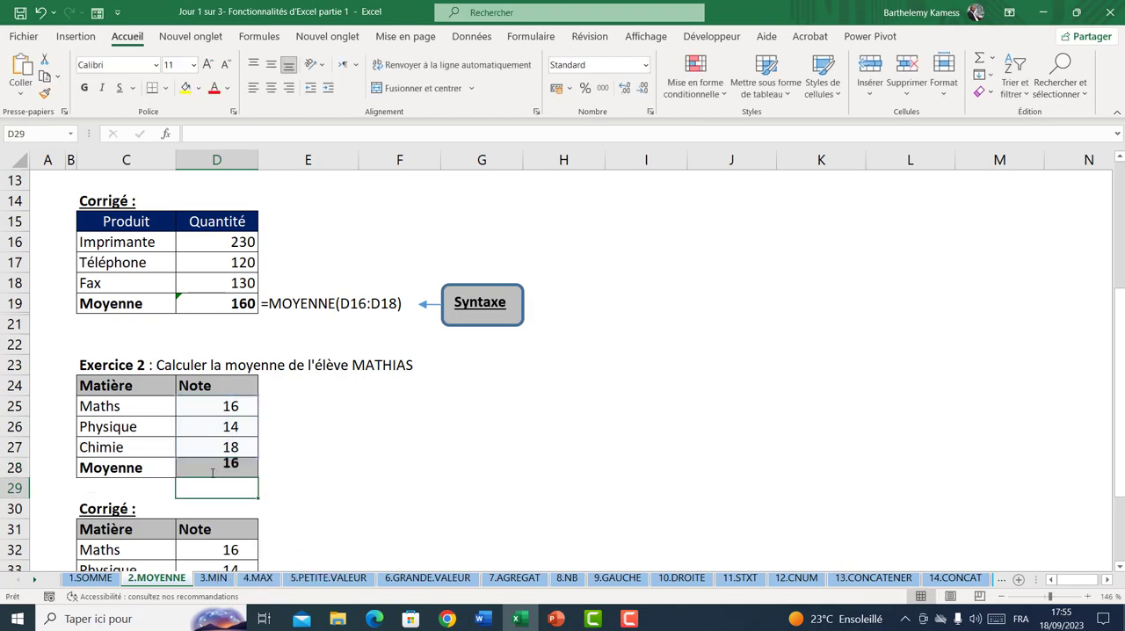
Calculate the same average without the MOYENNE function by entering =SOMME(D25:D27)/3 in F26
click(371, 428)
text(=somme)
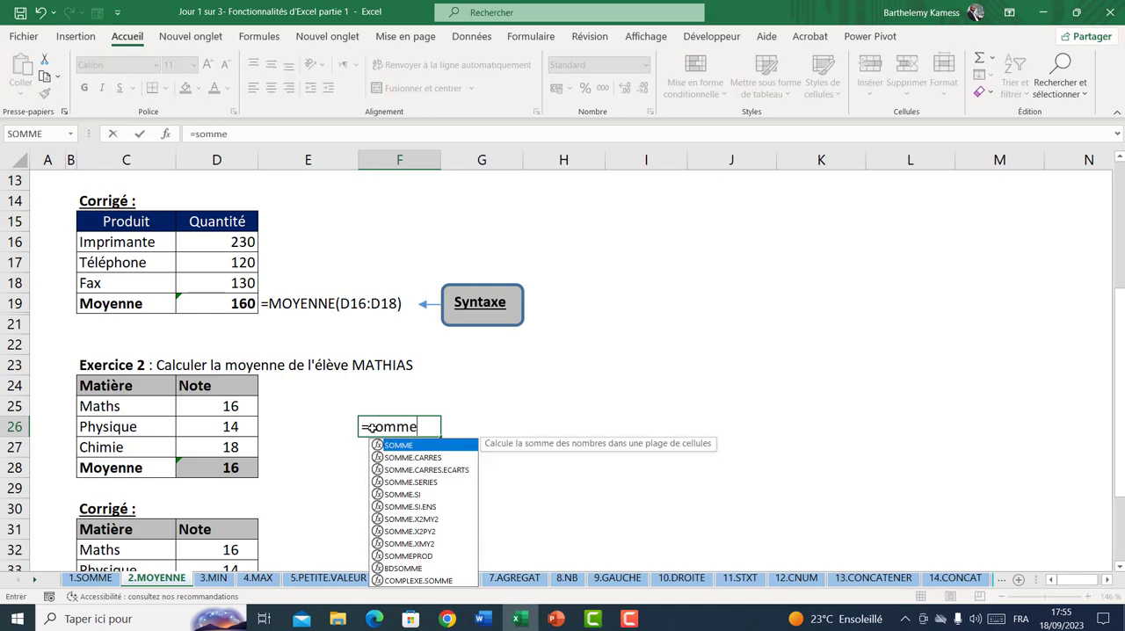
key(Tab)
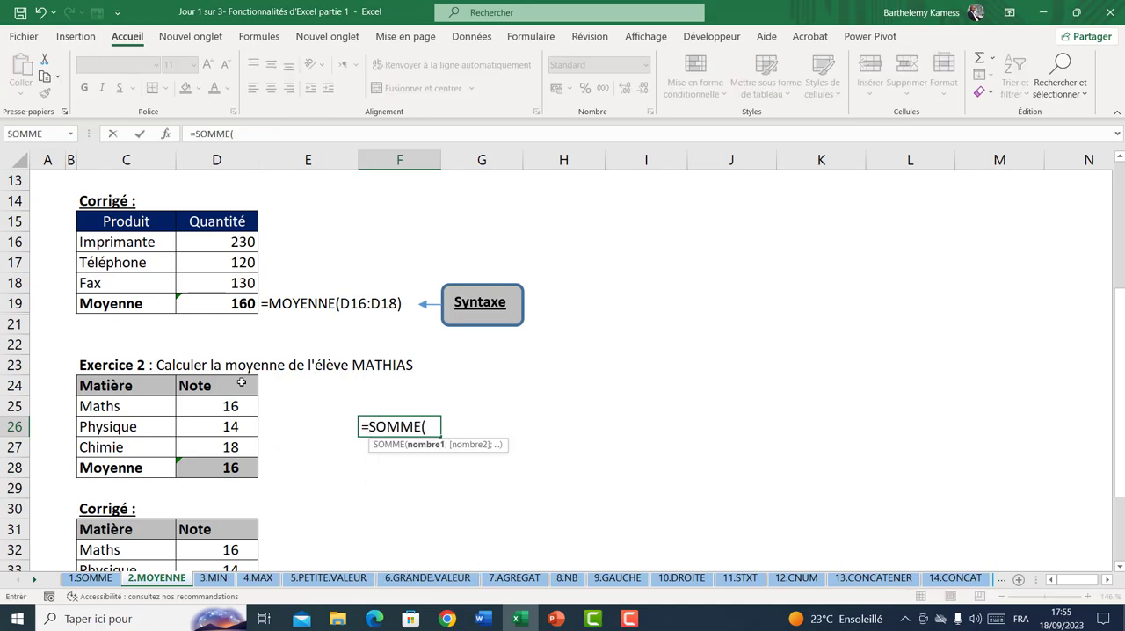
drag(230, 405, 239, 444)
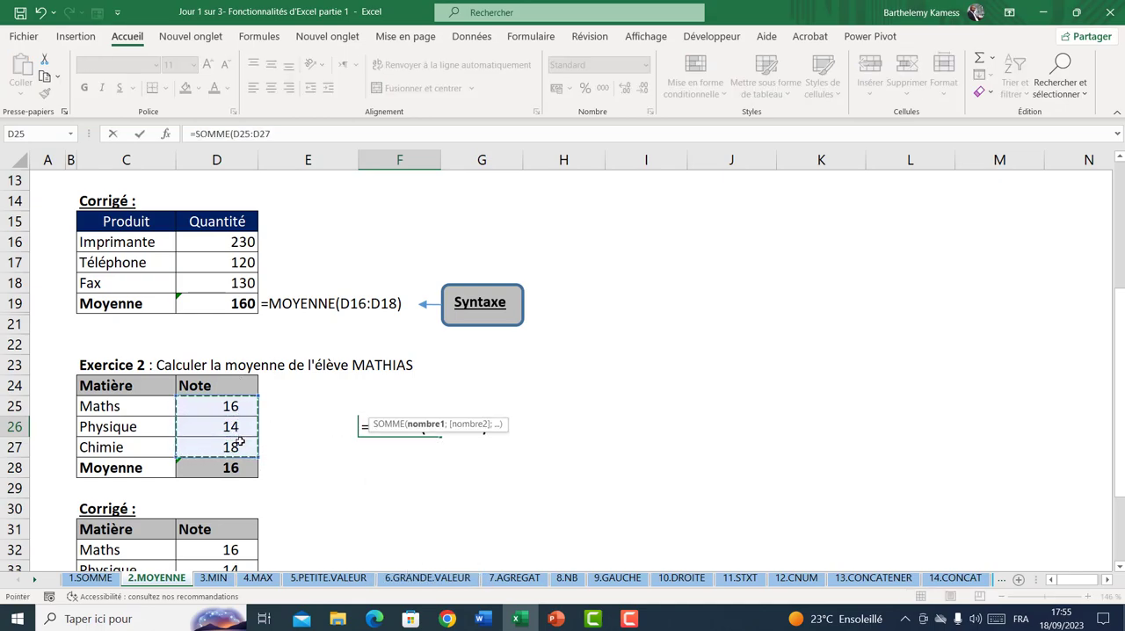
text())
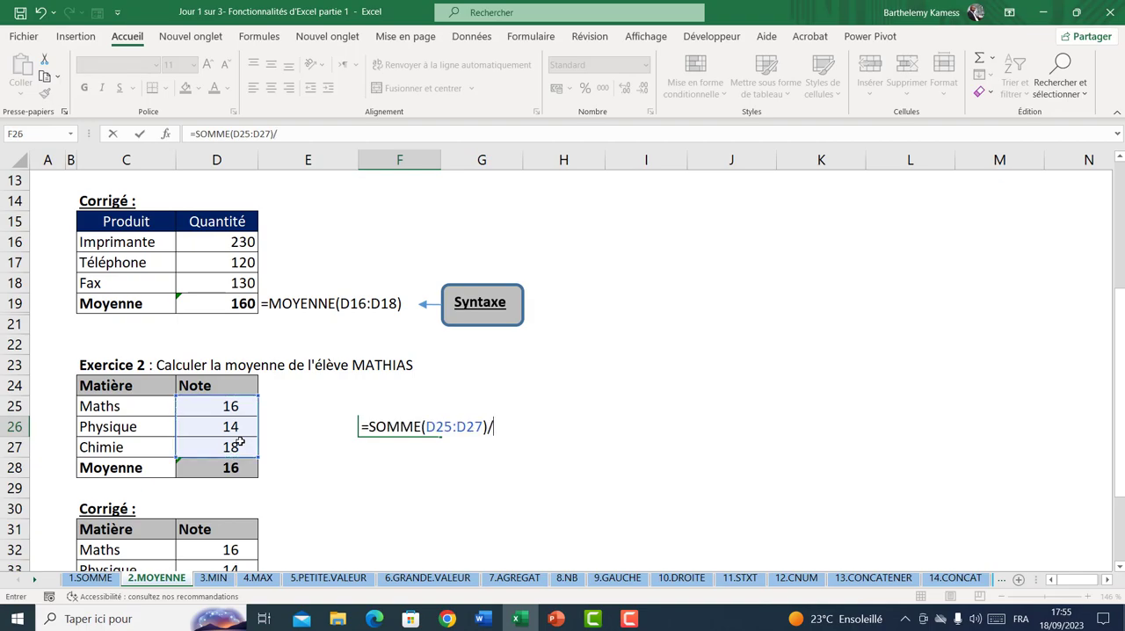
text(/3)
key(Return)
On the 3.MIN sheet, find the smallest quantity of Exercice 1 in D12 with =MIN(D9:D11) and check which product it matches
scroll(249, 506, down, 3)
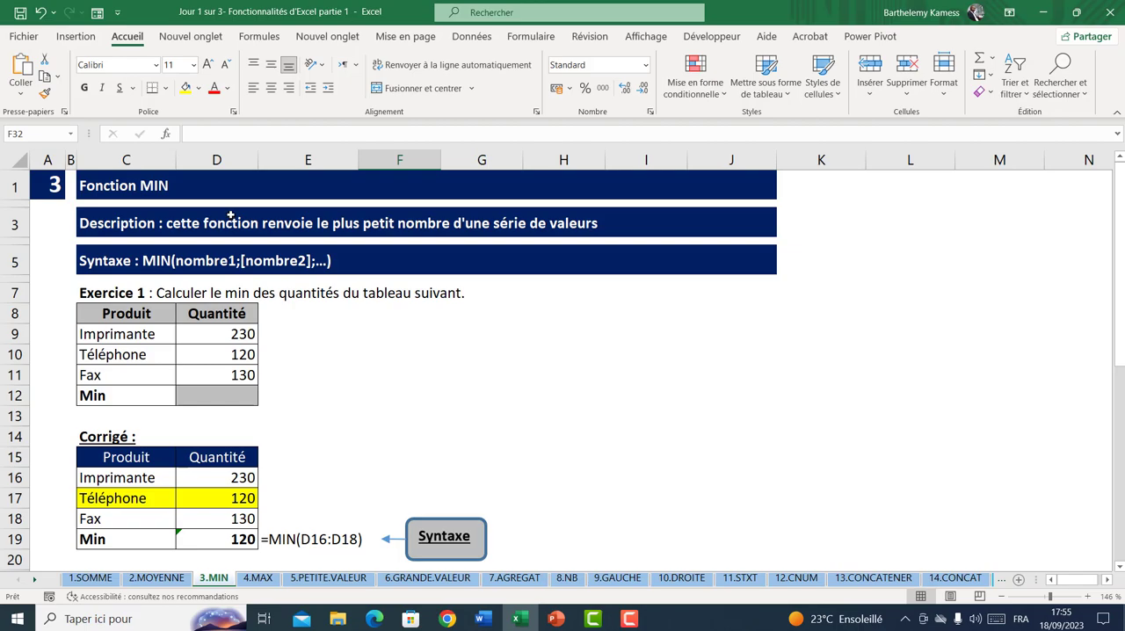
drag(230, 332, 236, 375)
click(233, 354)
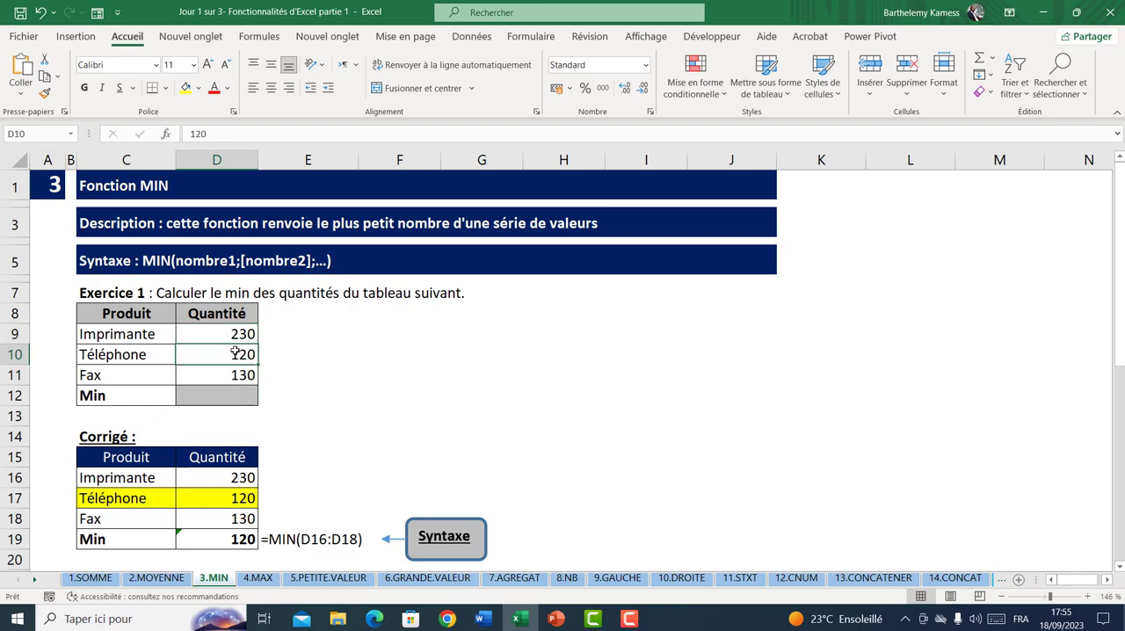
click(238, 396)
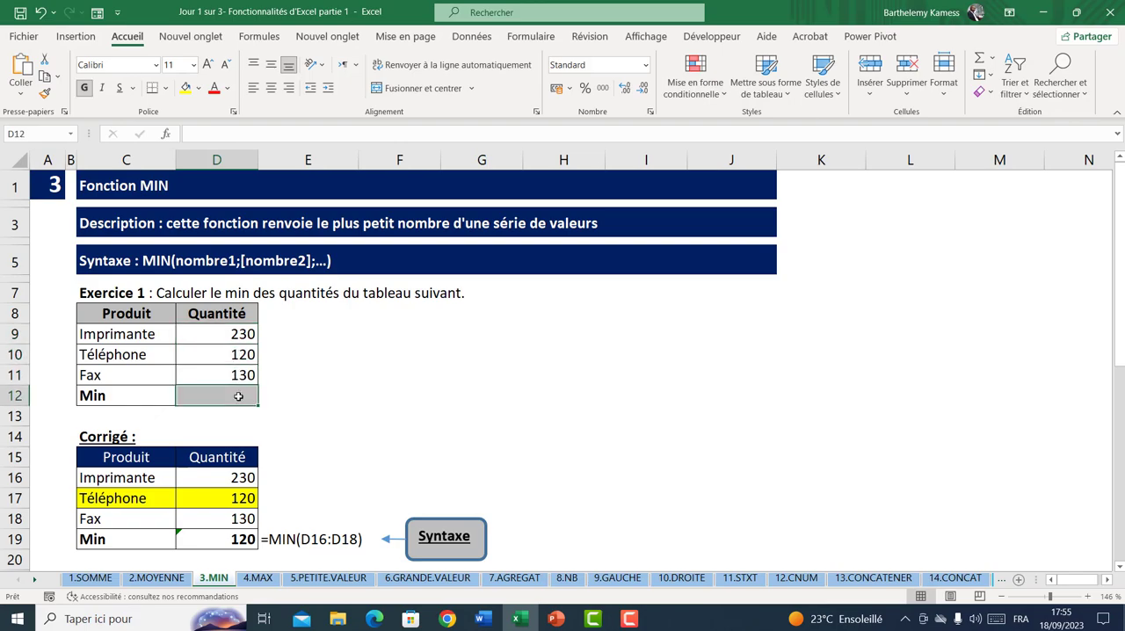
text(=min)
key(Tab)
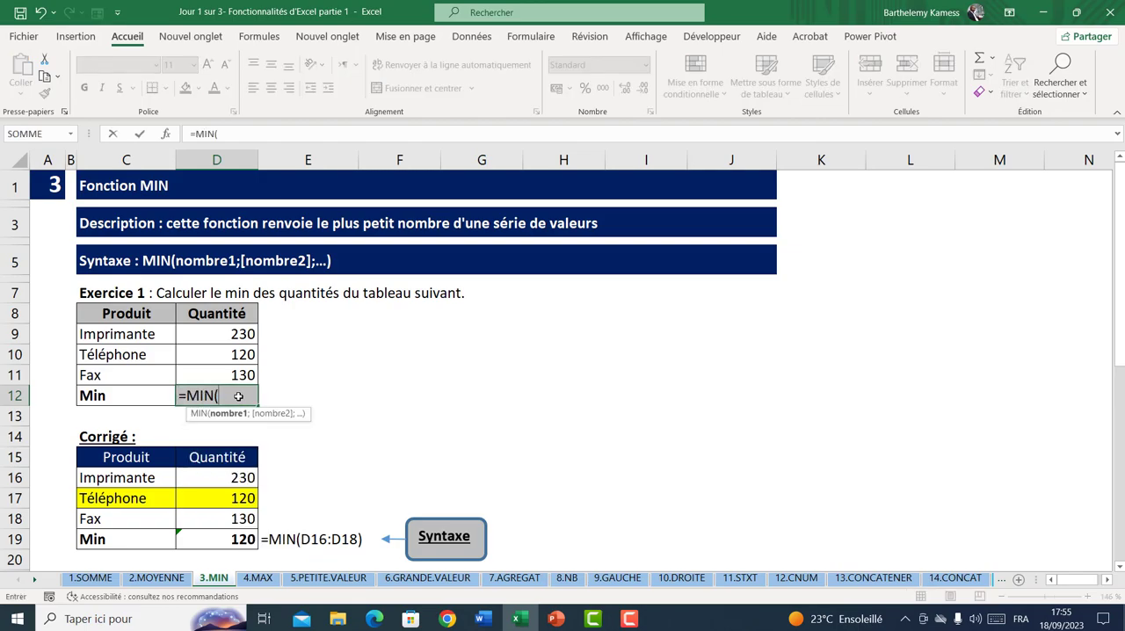
drag(222, 337, 224, 372)
key(Return)
click(228, 395)
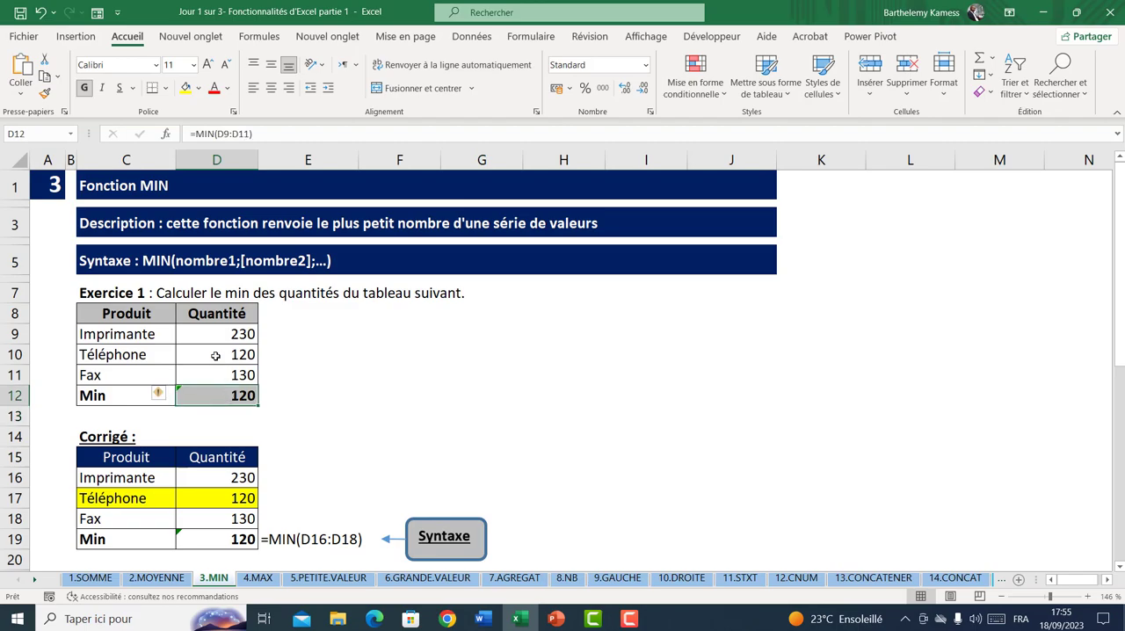
click(160, 355)
Examine Exercice 2's table of marks and its Corrigé with the MIN syntax on the 3.MIN sheet
scroll(195, 416, down, 2)
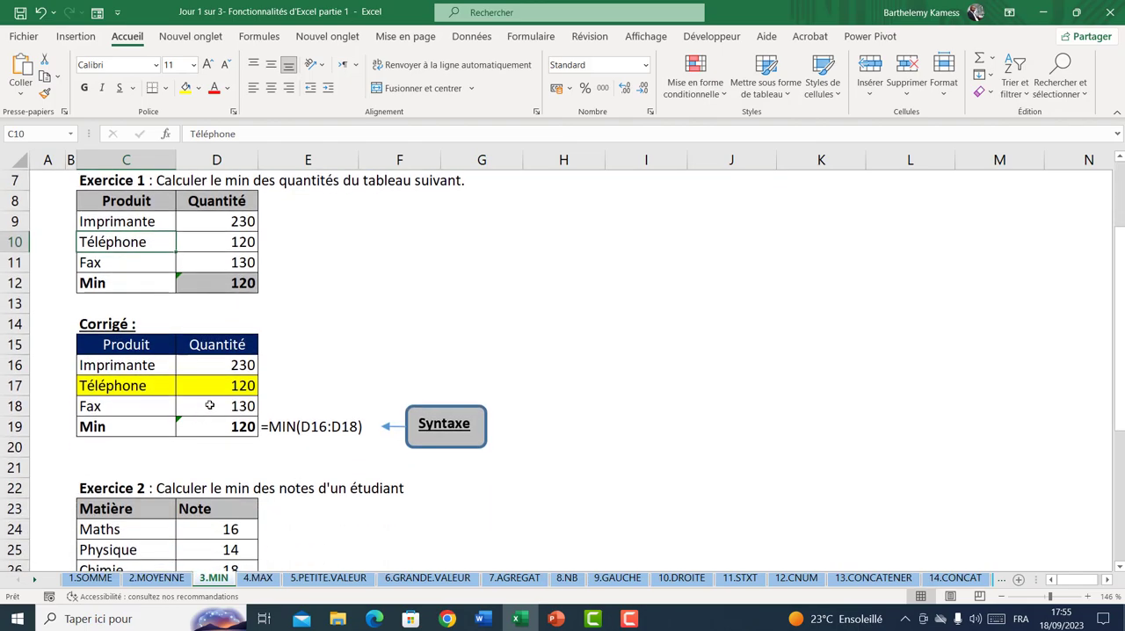
scroll(207, 406, down, 2)
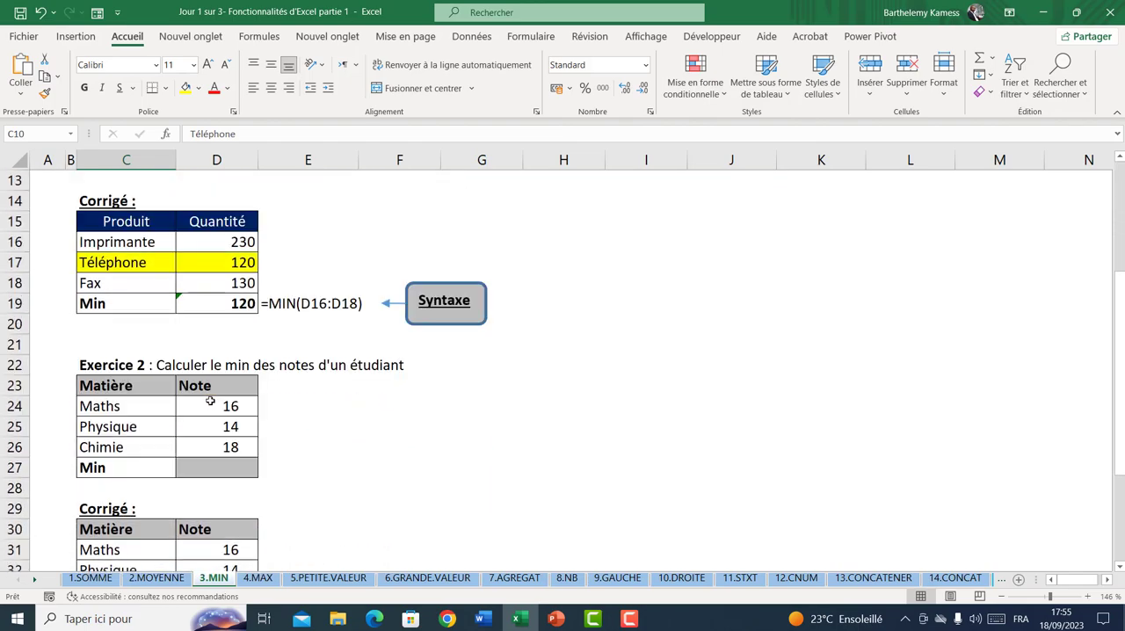
click(219, 471)
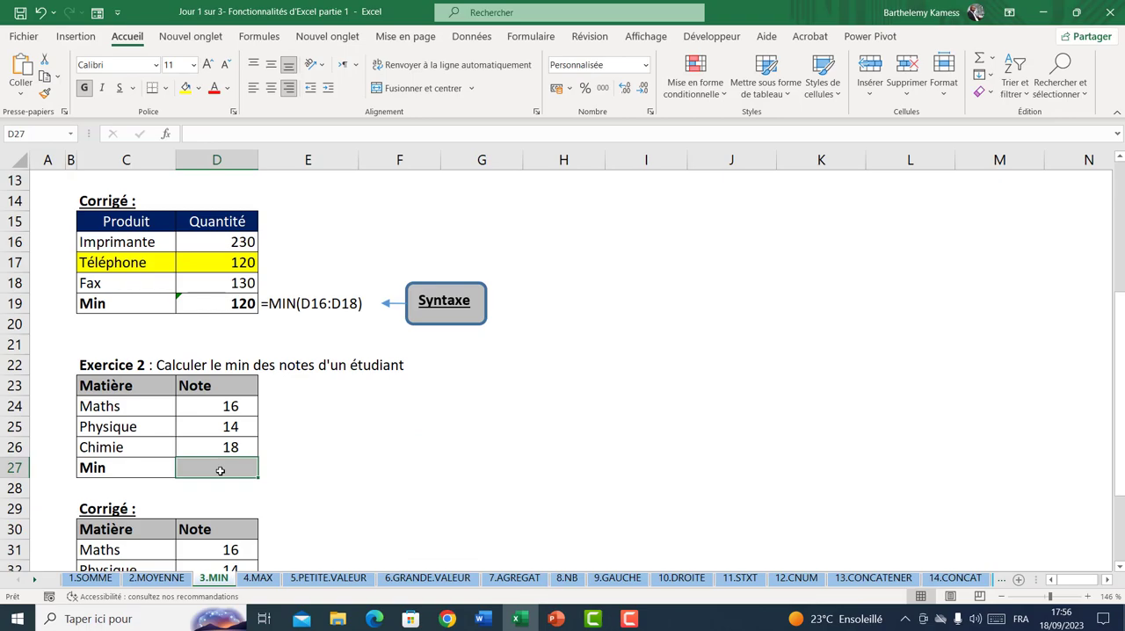
scroll(221, 467, down, 3)
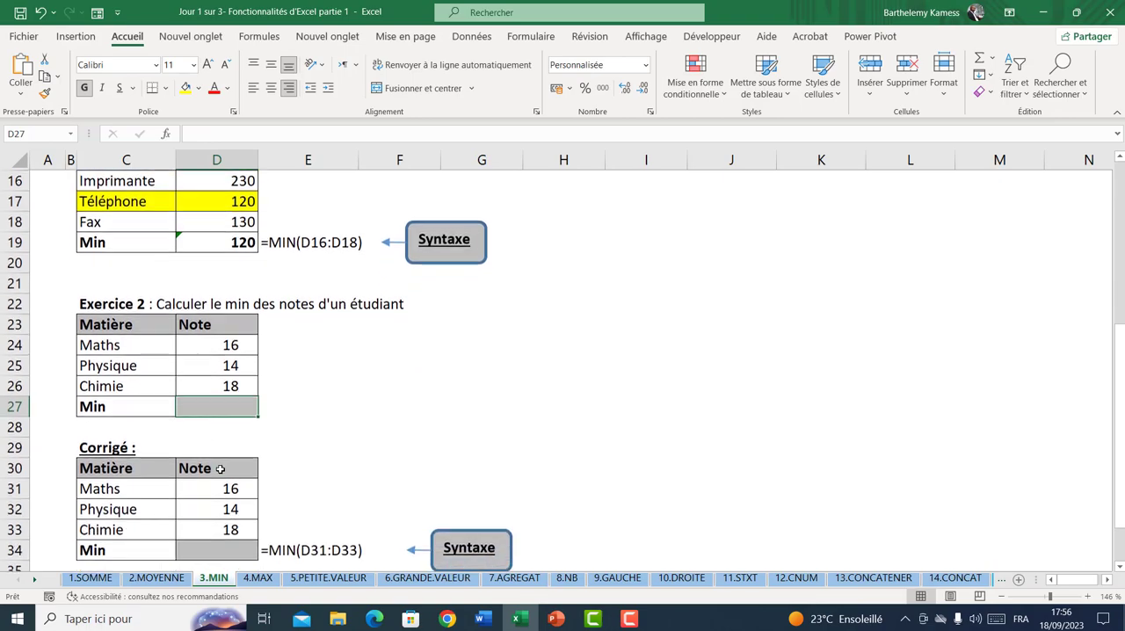
click(221, 426)
drag(226, 368, 220, 409)
click(219, 410)
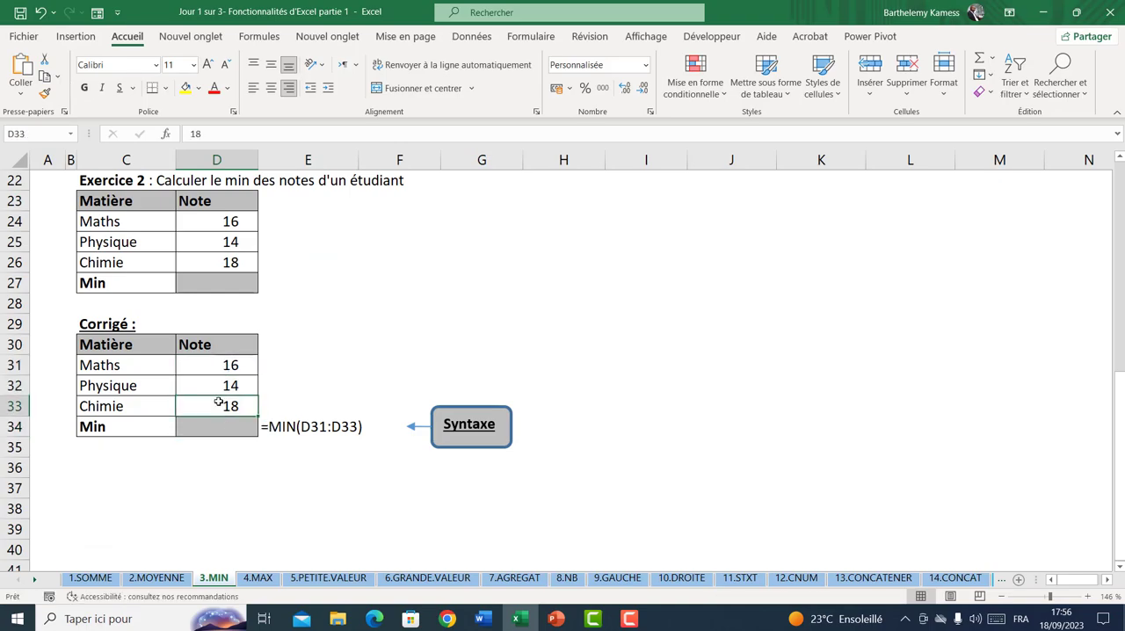
Review the individual marks in Exercice 2's Corrigé table on the 3.MIN sheet to identify the lowest one
click(190, 361)
click(199, 408)
click(212, 387)
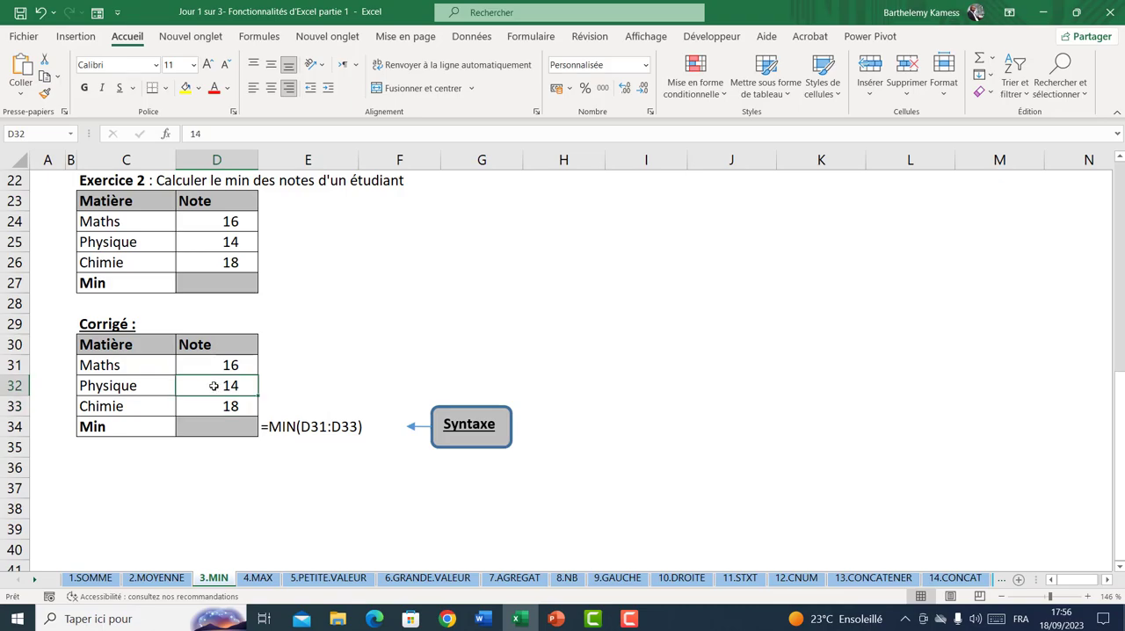
scroll(212, 388, up, 1)
scroll(213, 389, down, 2)
click(204, 304)
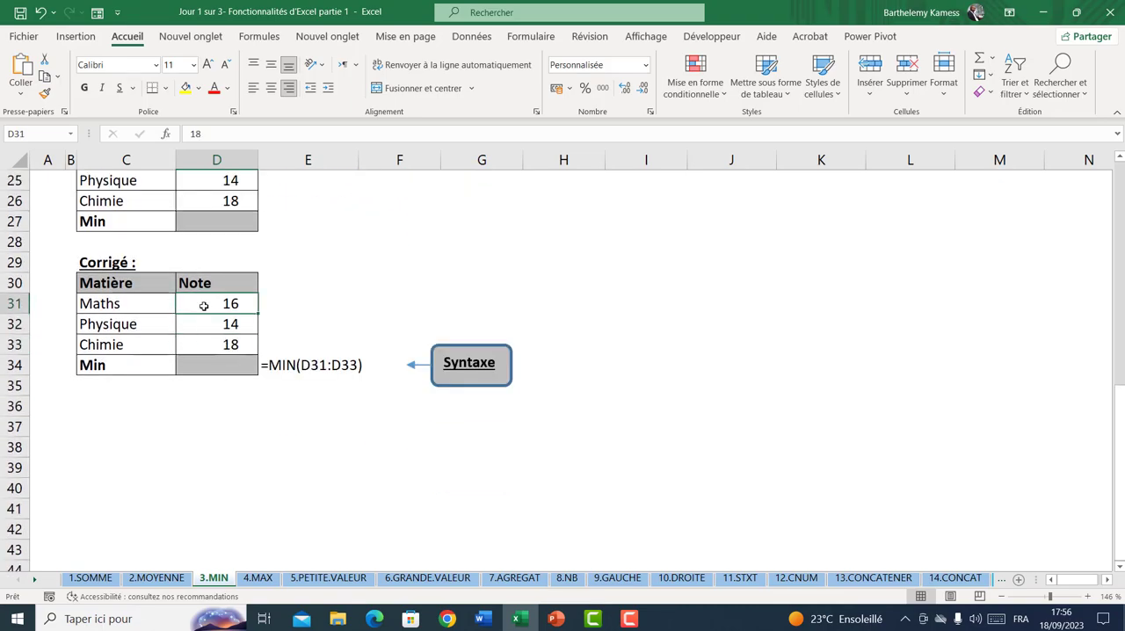
On the 4.MAX sheet, find the largest quantity of Exercice 1 in D12 with =MAX(D9:D11) and check which product it matches
click(260, 578)
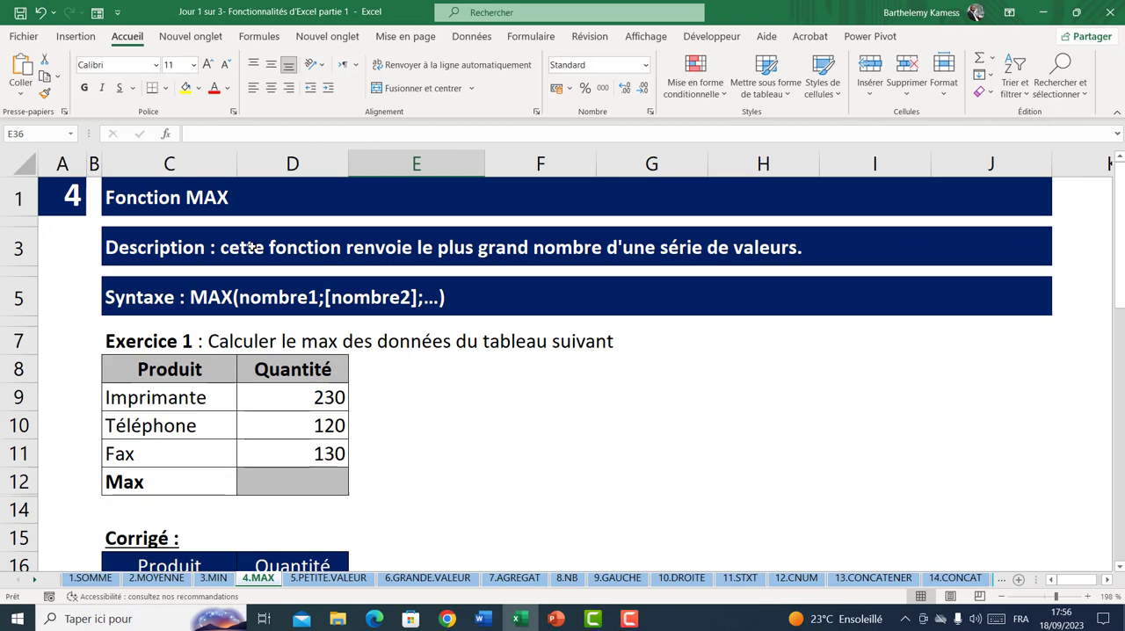
click(304, 398)
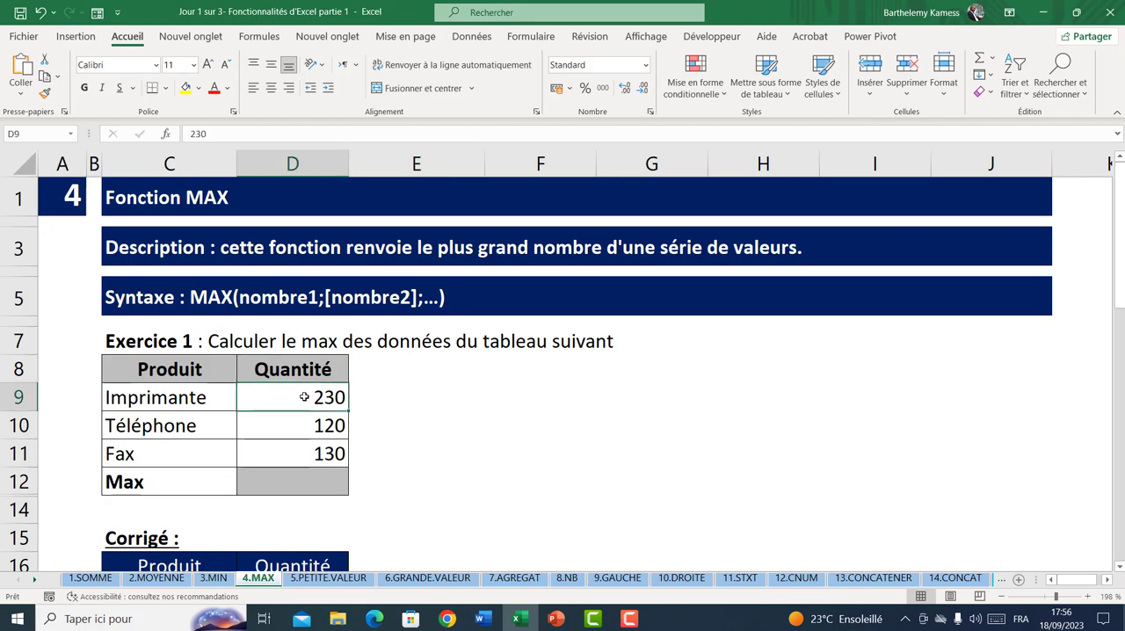
scroll(320, 443, down, 2)
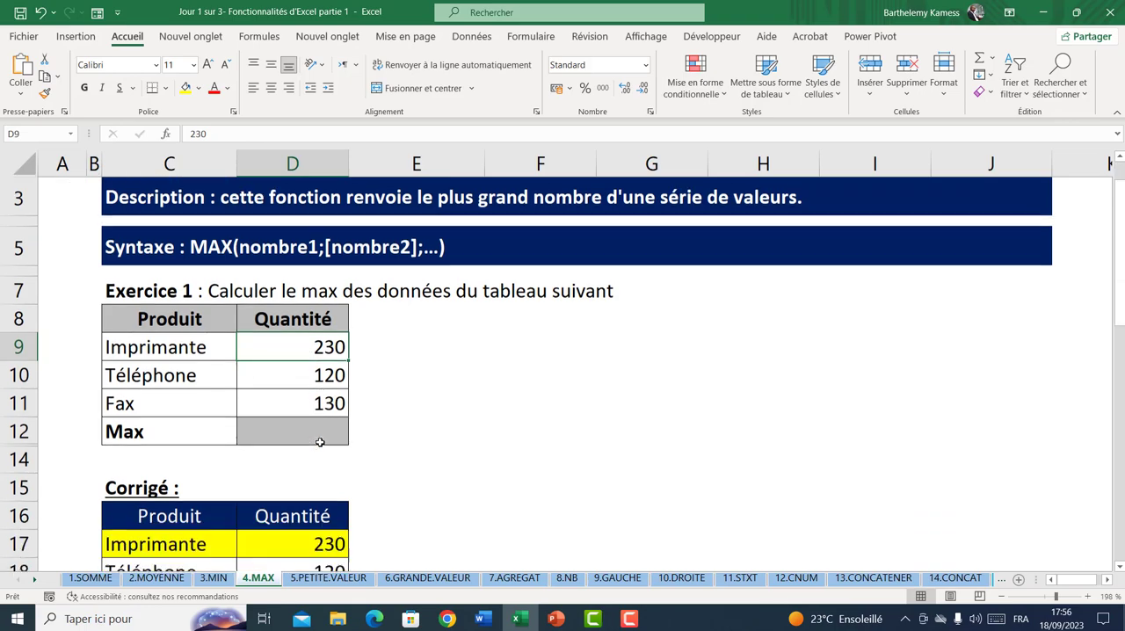
click(289, 389)
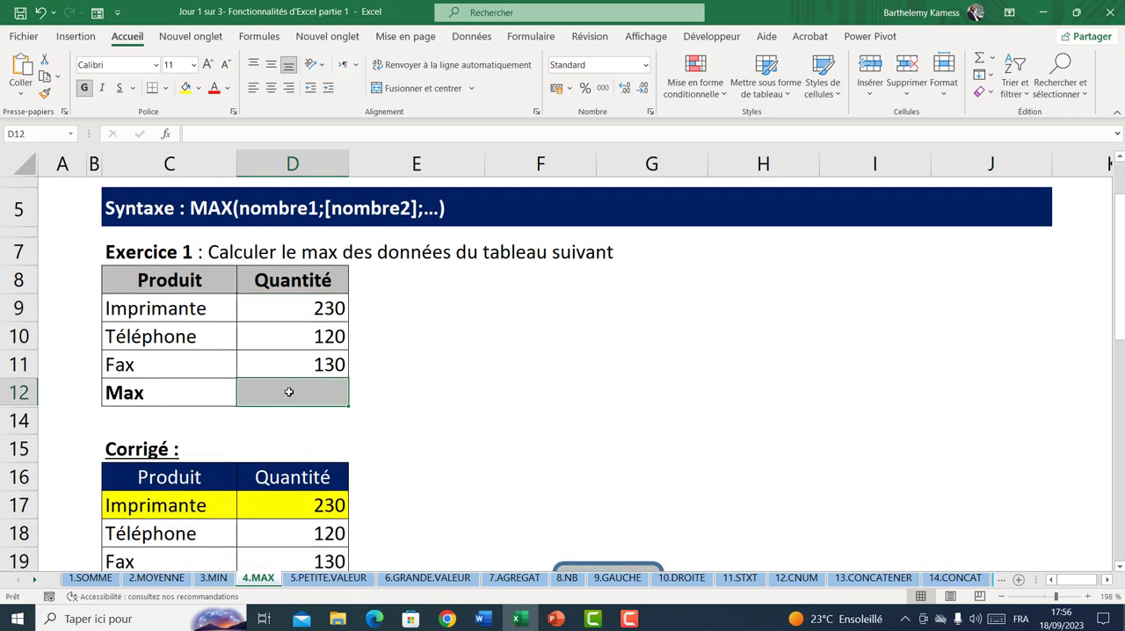
text(=max)
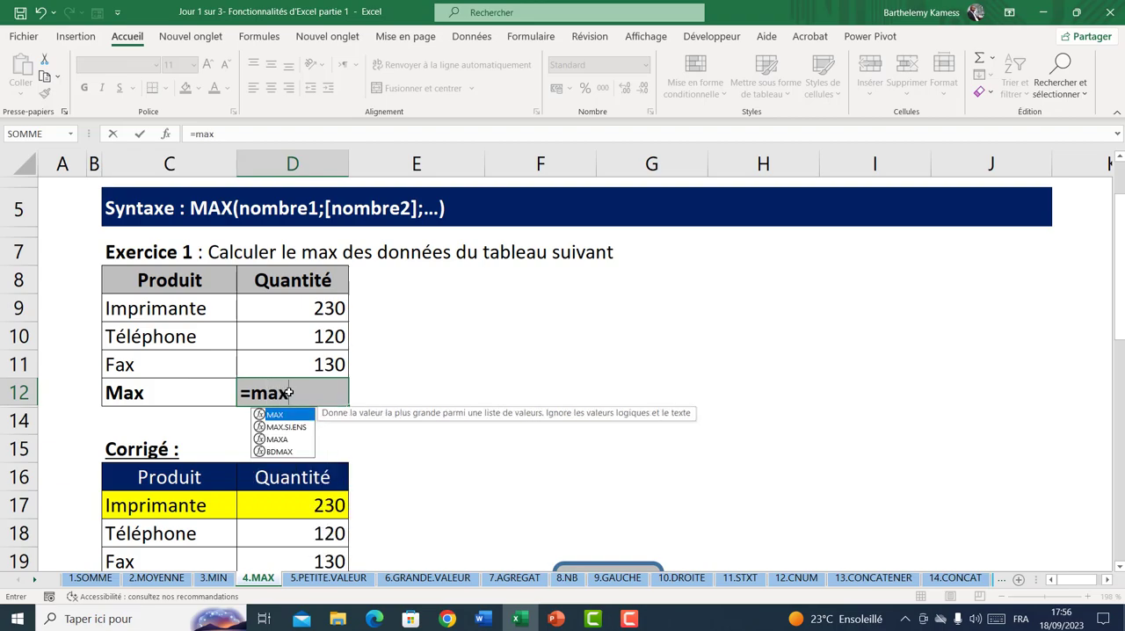
key(Tab)
drag(299, 310, 301, 359)
key(Return)
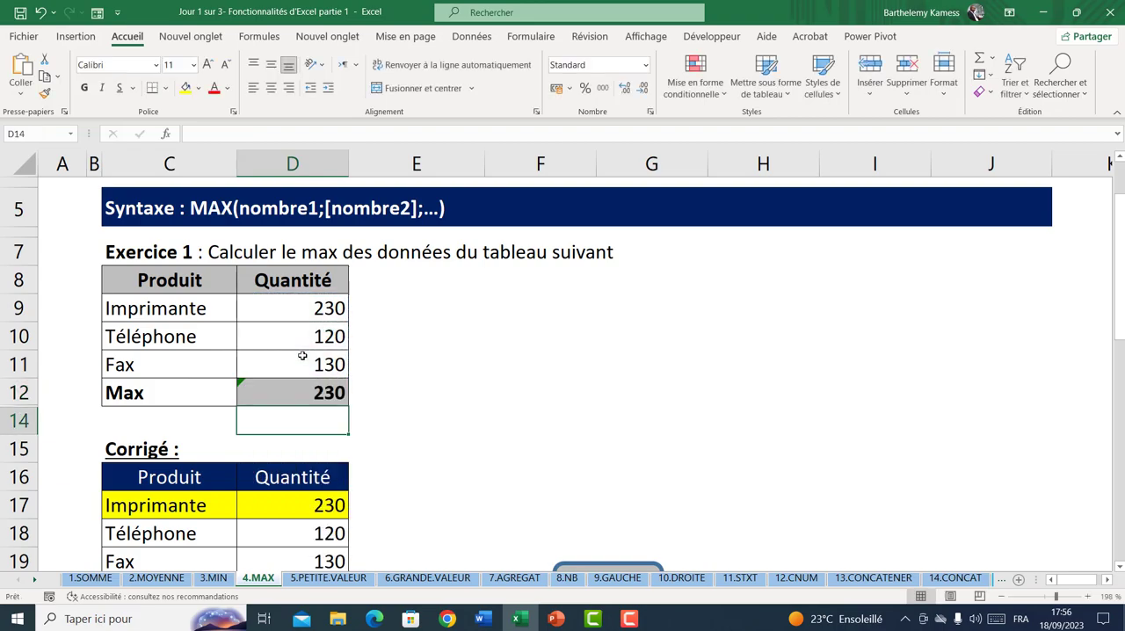
click(328, 396)
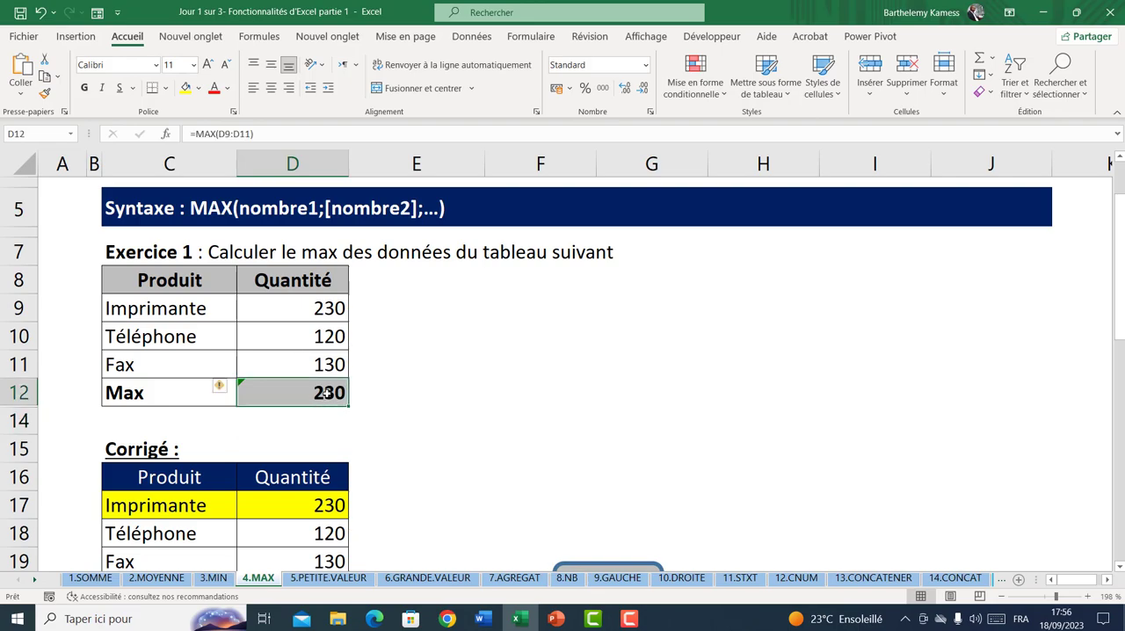
click(197, 307)
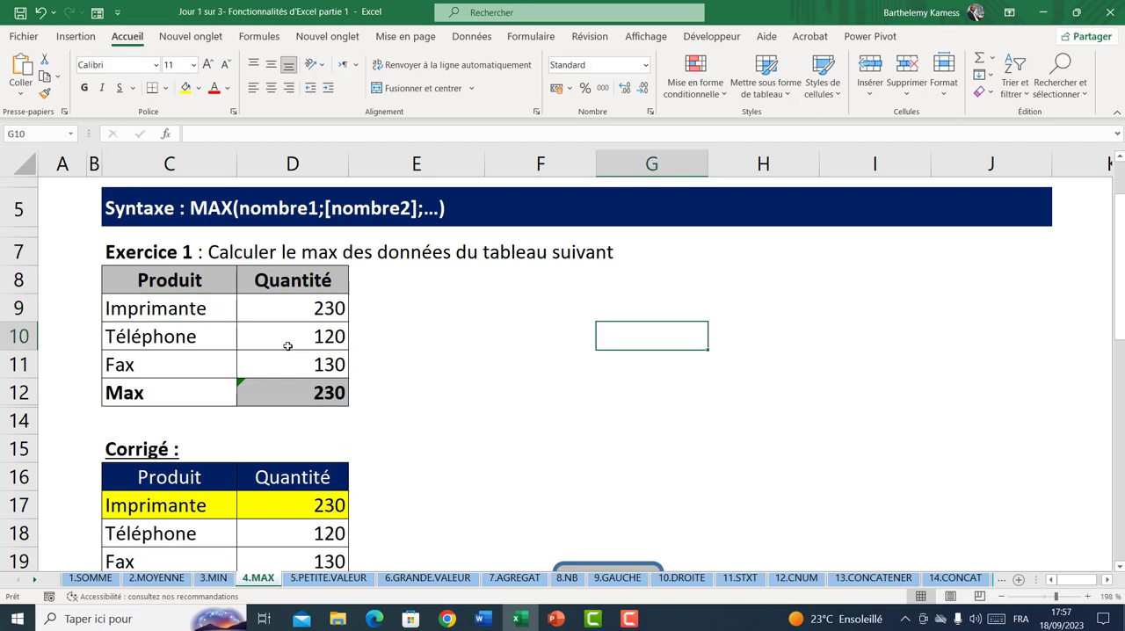
Examine Exercice 2's table of marks and its Corrigé with the MAX syntax on the 4.MAX sheet
scroll(211, 481, down, 4)
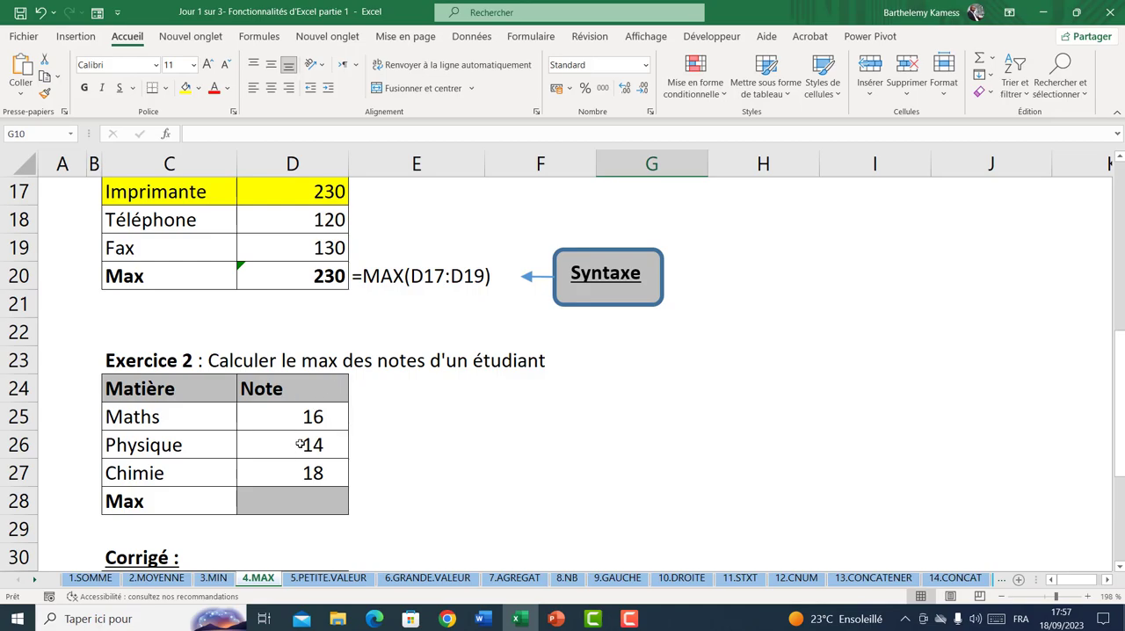
click(303, 415)
scroll(283, 463, down, 2)
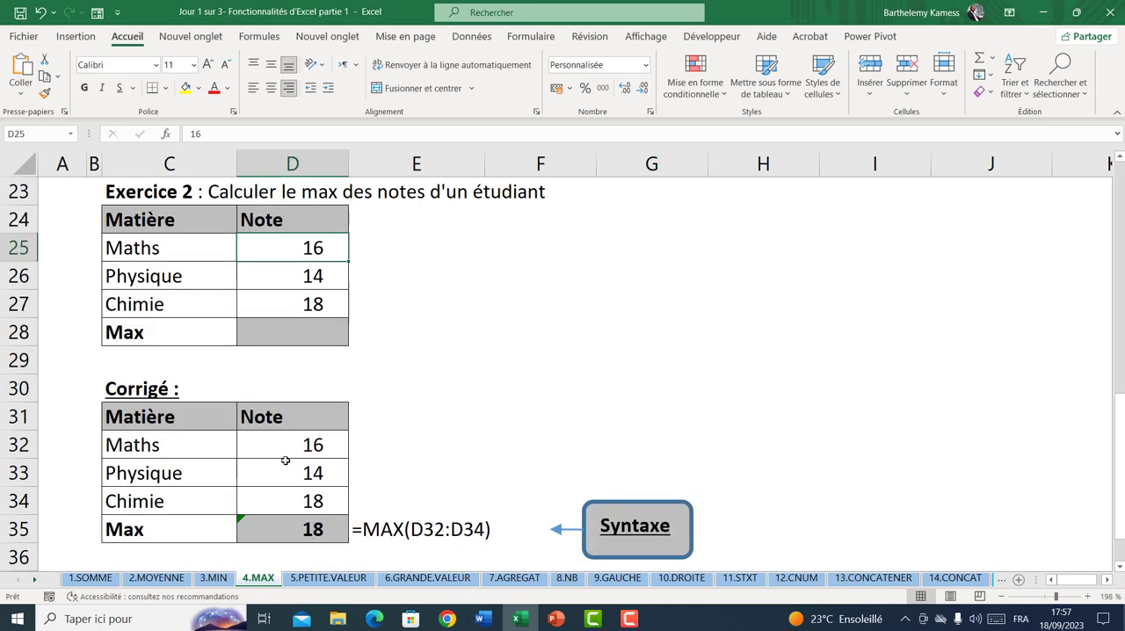
scroll(284, 461, down, 2)
On the 5.PETITE.VALEUR sheet, examine the function's syntax and Exercice 1's sales table by vendor and zone
click(319, 577)
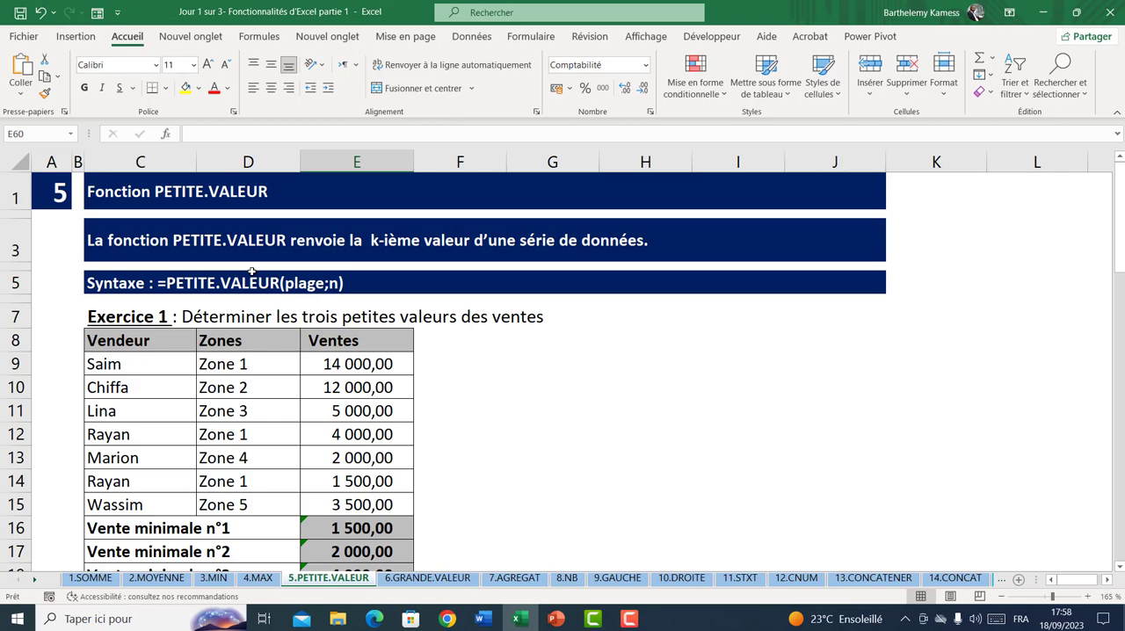
click(153, 360)
click(239, 366)
click(341, 362)
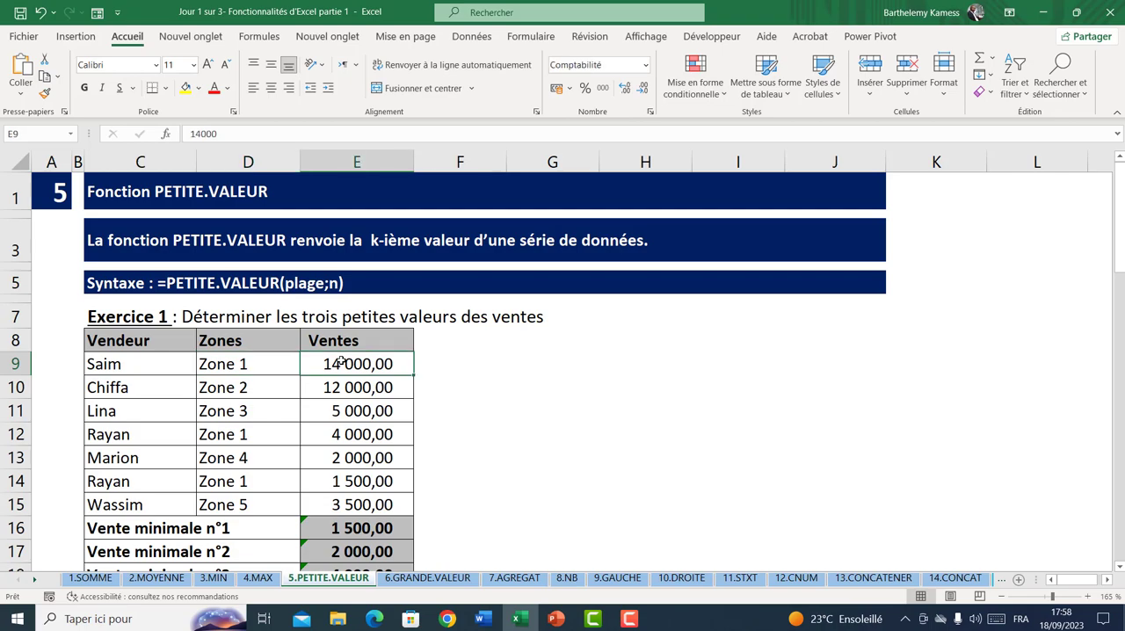
scroll(343, 362, down, 1)
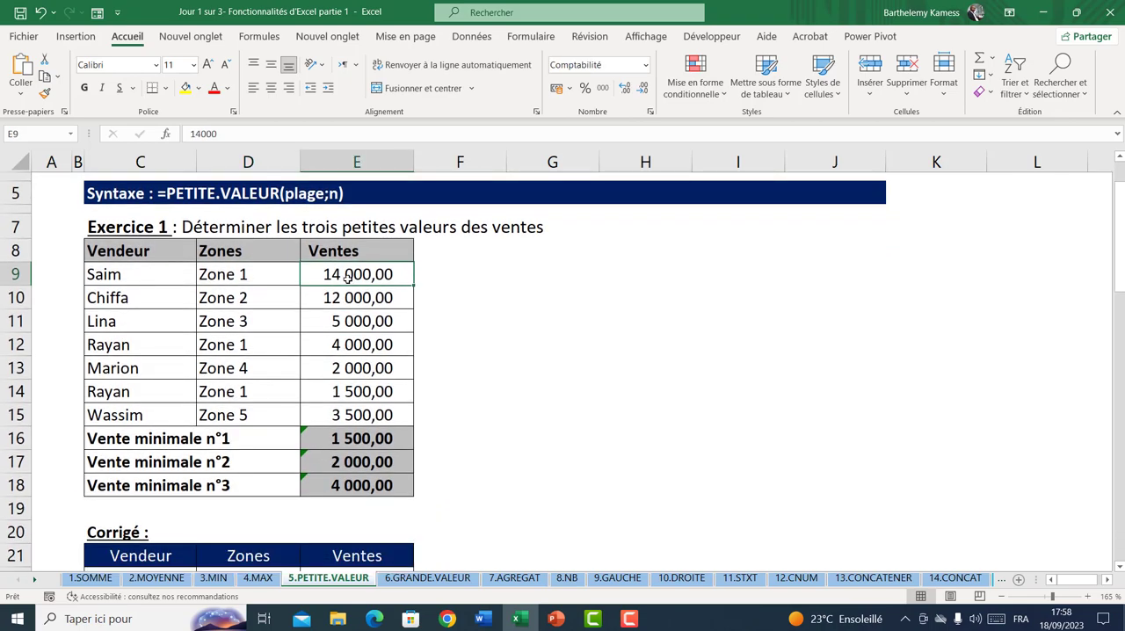
drag(348, 280, 352, 408)
click(352, 395)
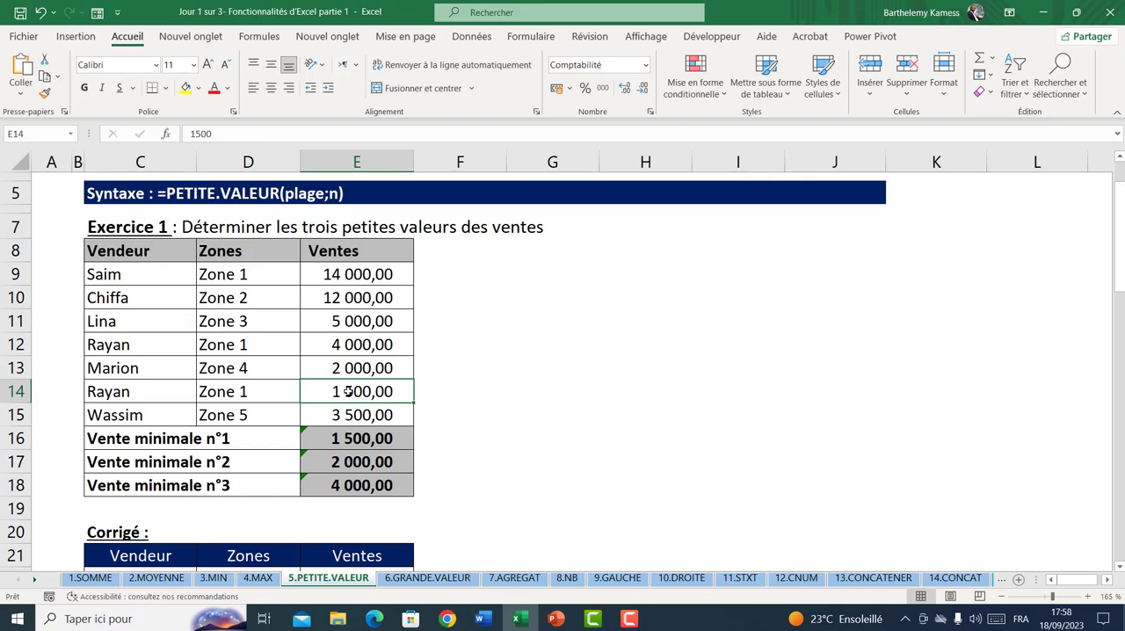
scroll(358, 433, up, 2)
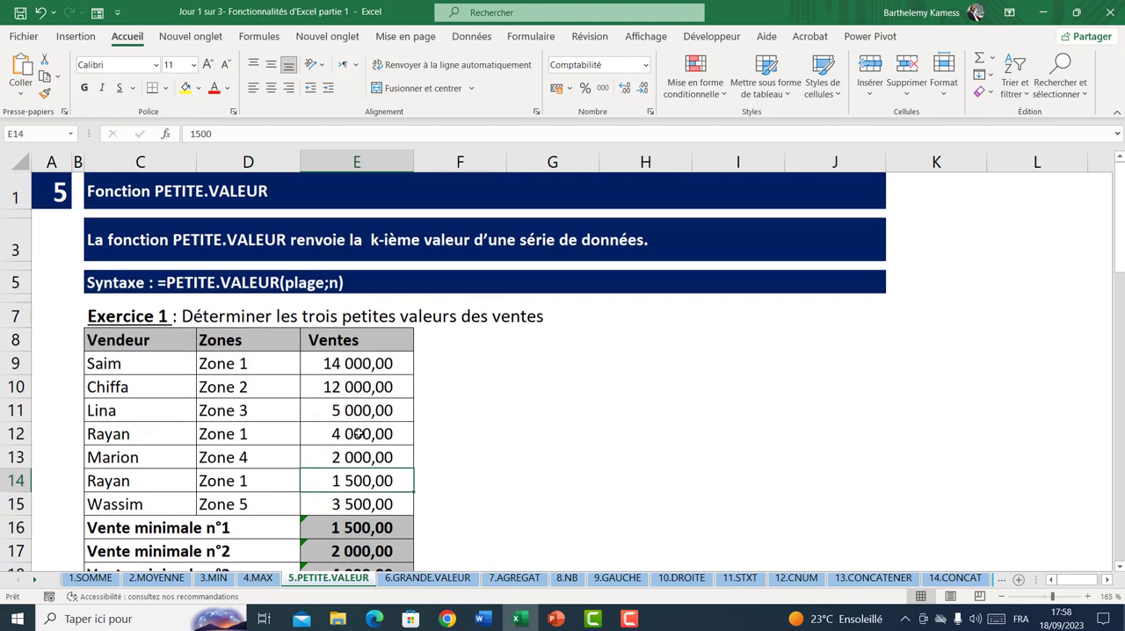
Calculate Vente minimale n°1 in E16 by replacing its formula with =PETITE.VALEUR(E9:E15;1)
scroll(359, 432, down, 2)
click(349, 398)
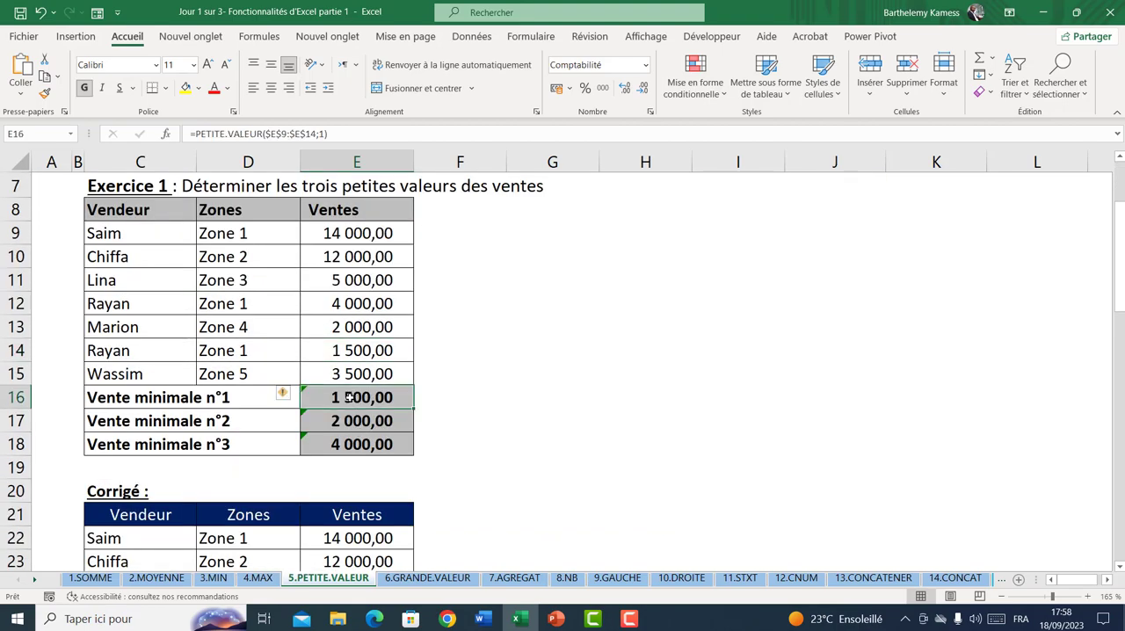
text(=pet)
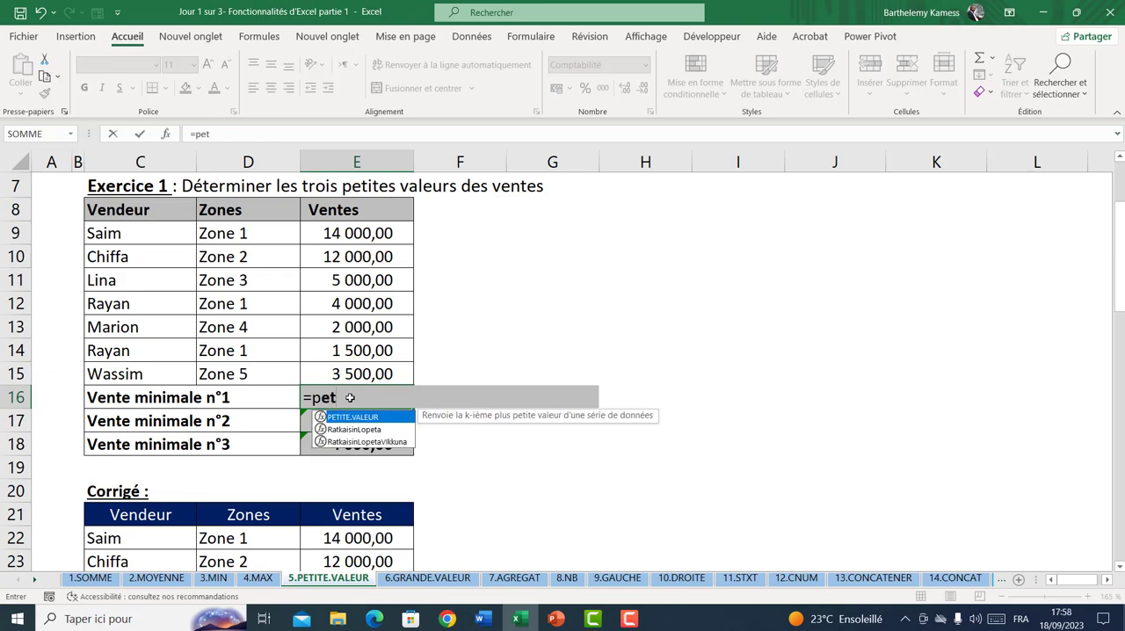
key(Tab)
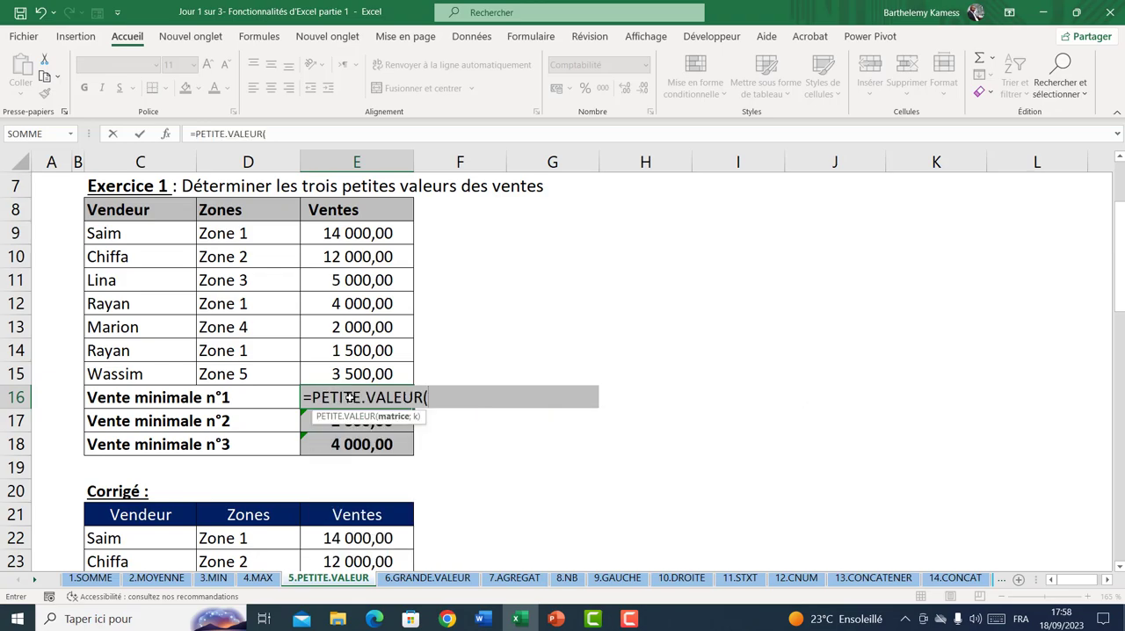
drag(339, 234, 366, 364)
text(;)
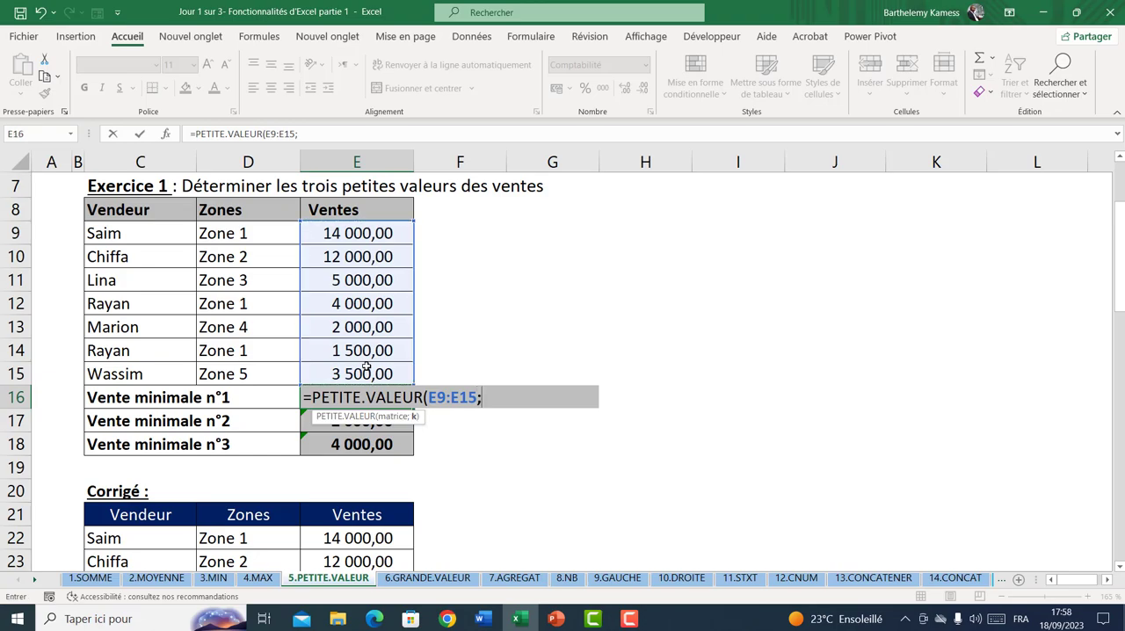
text(1))
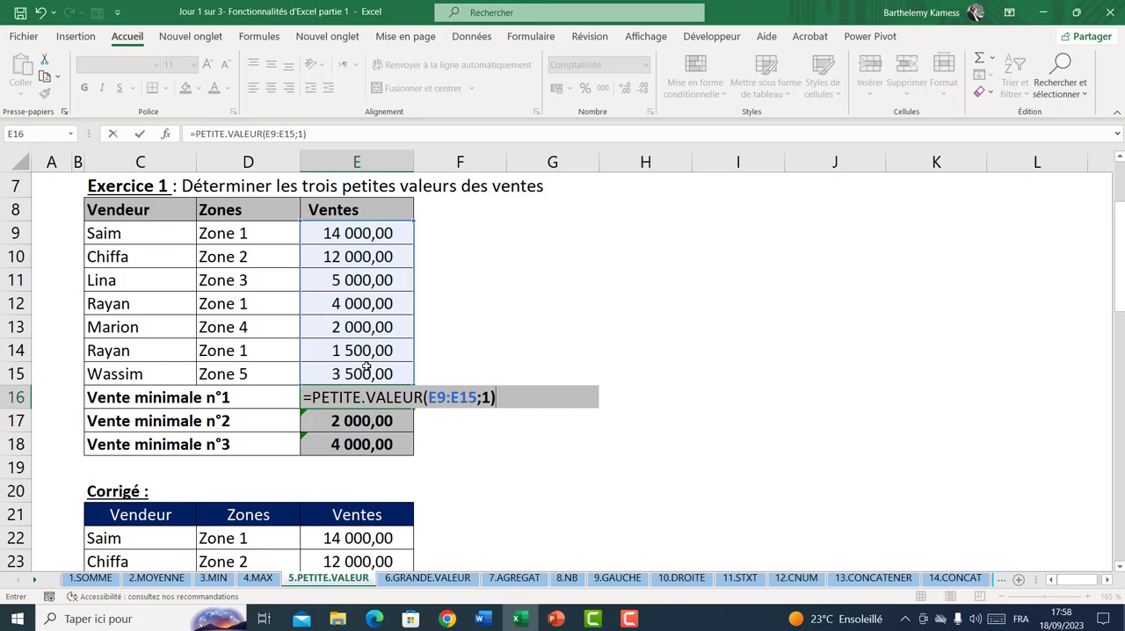
key(Return)
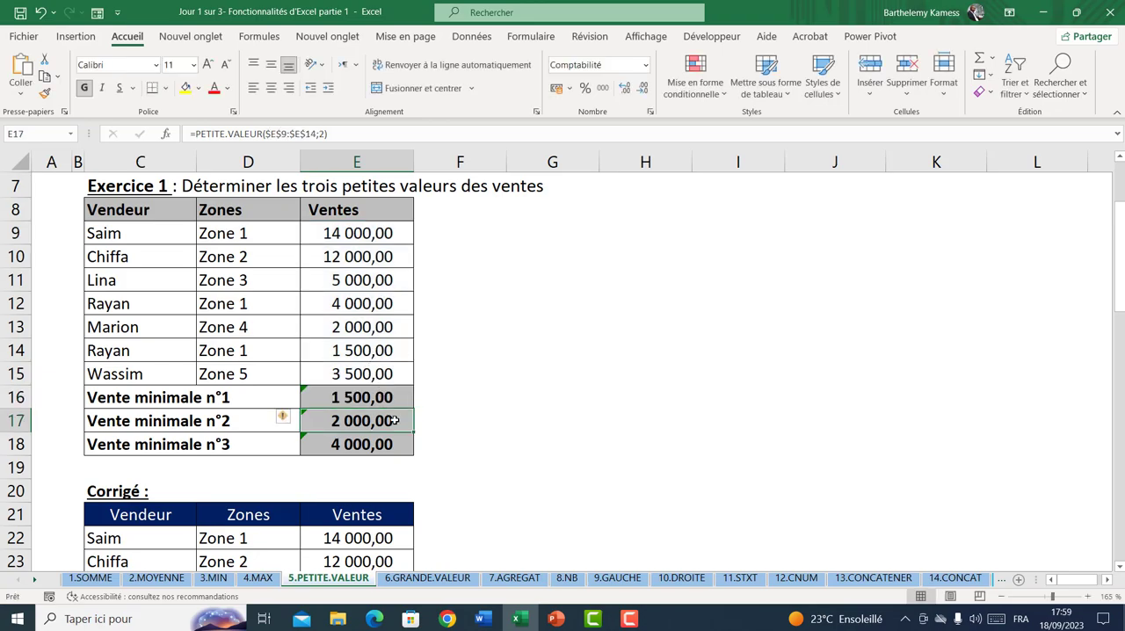
Clear the existing results in E17:E18 and calculate Vente minimale n°2 in E17 with =PETITE.VALEUR(E9:E15;2)
drag(394, 420, 396, 437)
key(Delete)
click(377, 415)
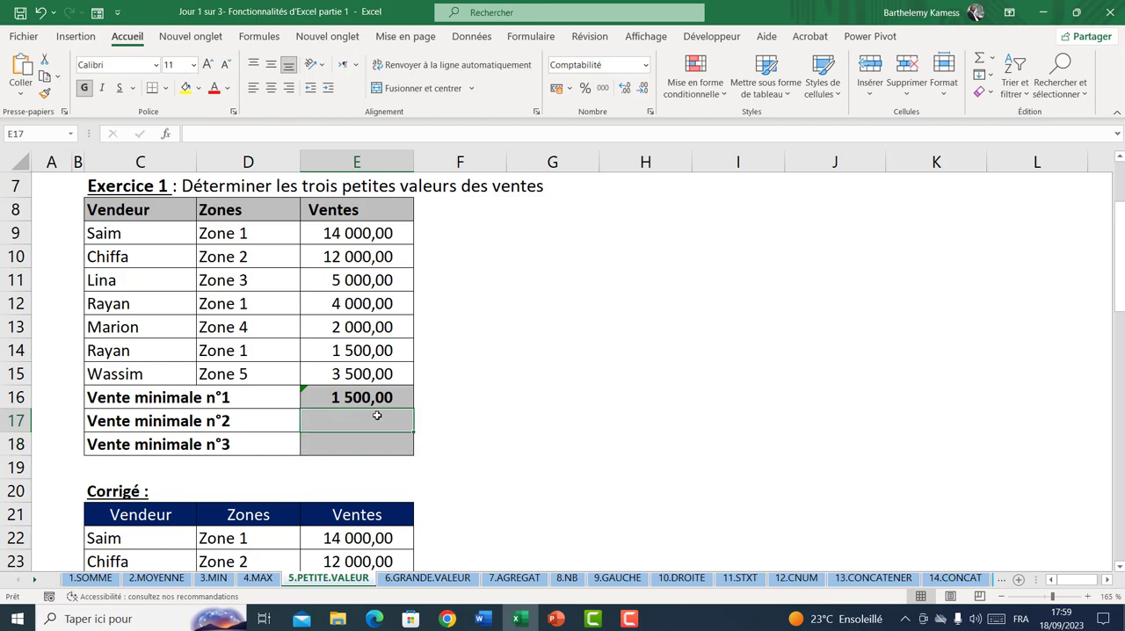
text(=pet)
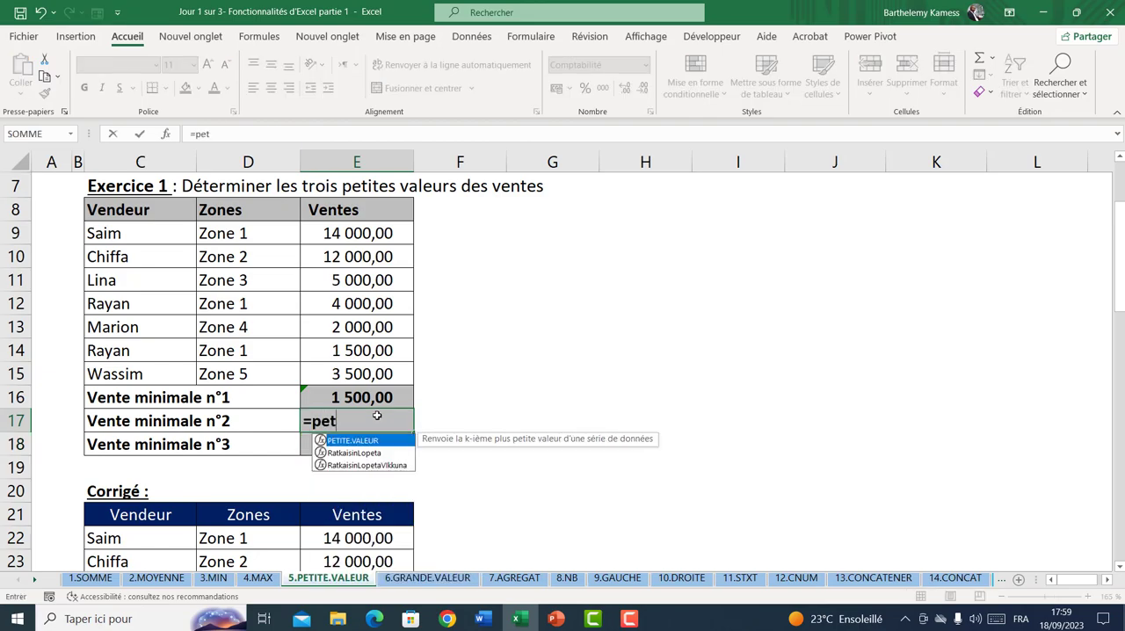
key(Tab)
drag(354, 236, 361, 369)
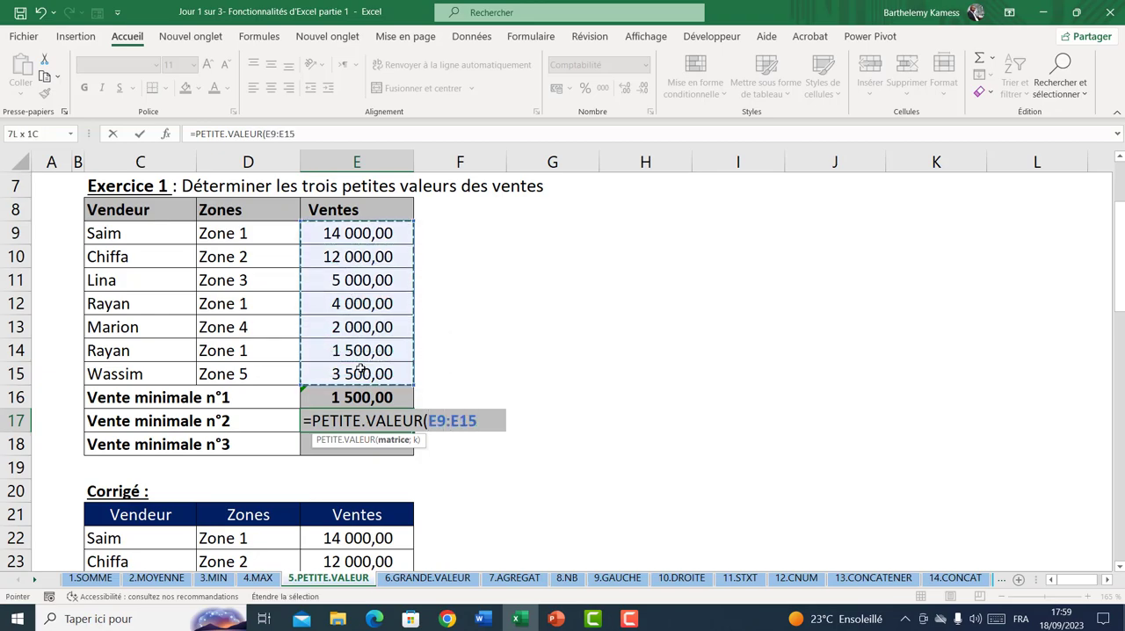
text(;2)
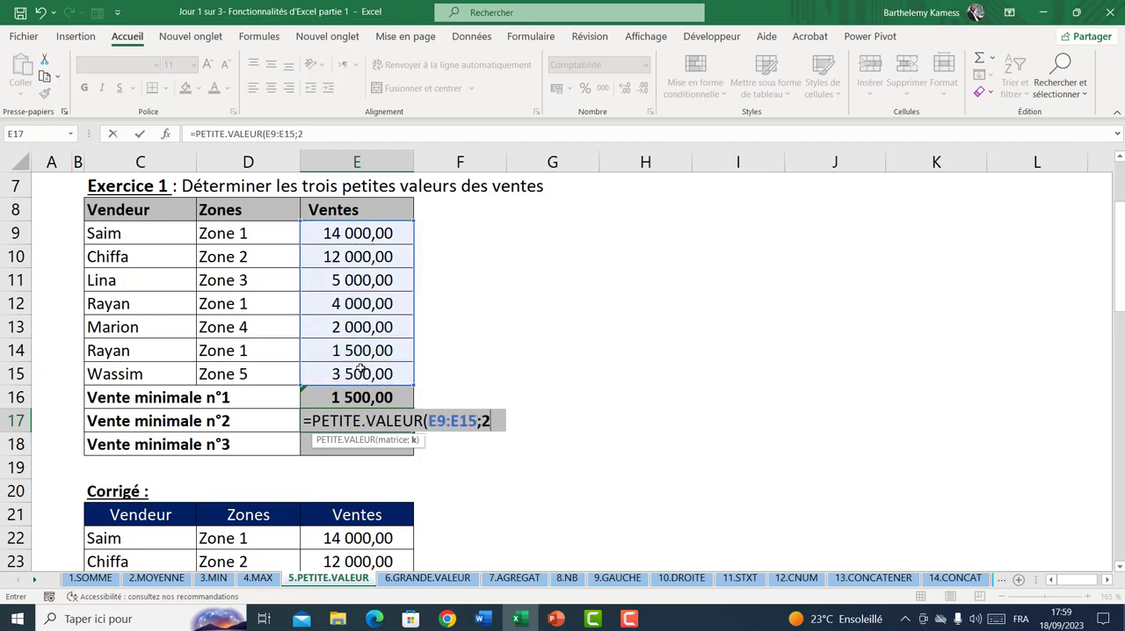
text())
key(Return)
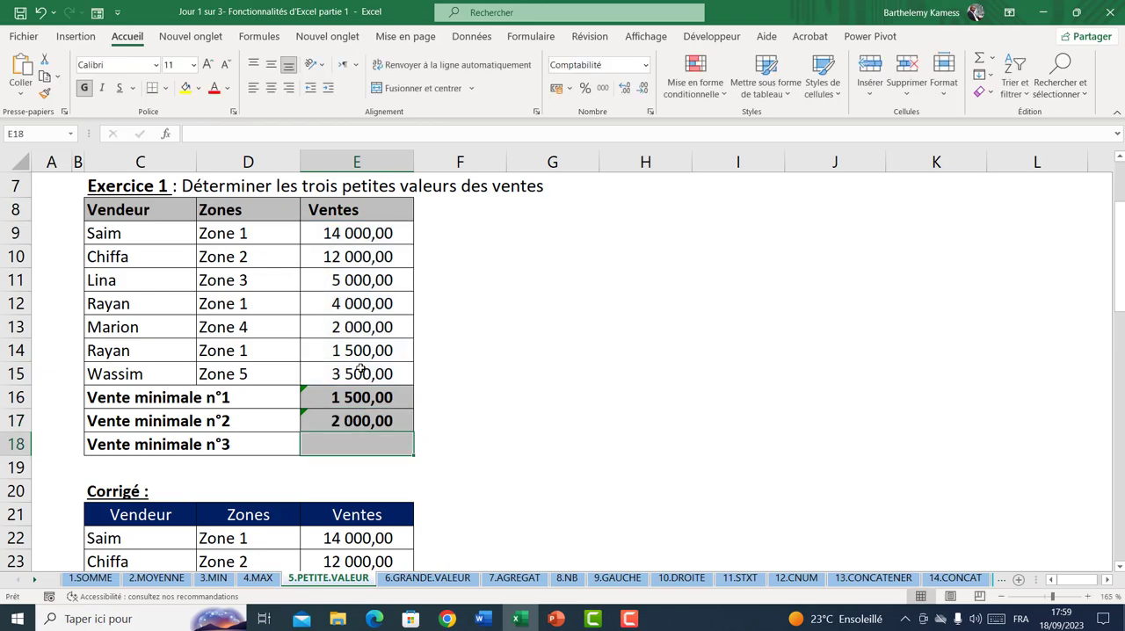
Calculate Vente minimale n°3 in E18 with =PETITE.VALEUR(E9:E15;3)
text(=pet)
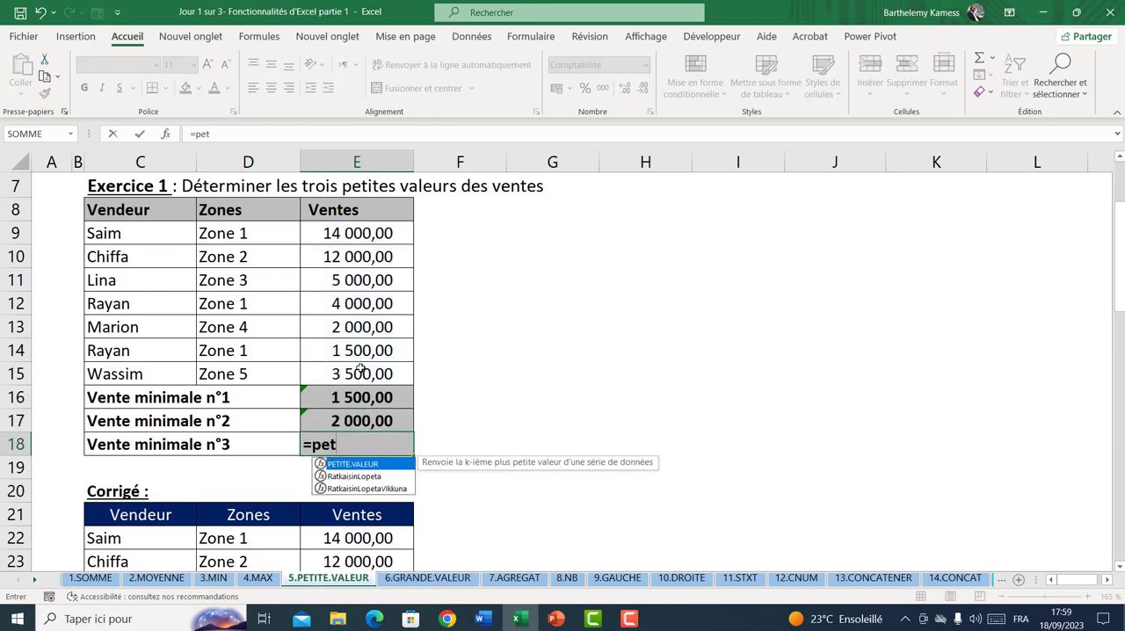
key(Tab)
drag(344, 229, 365, 374)
text(;)
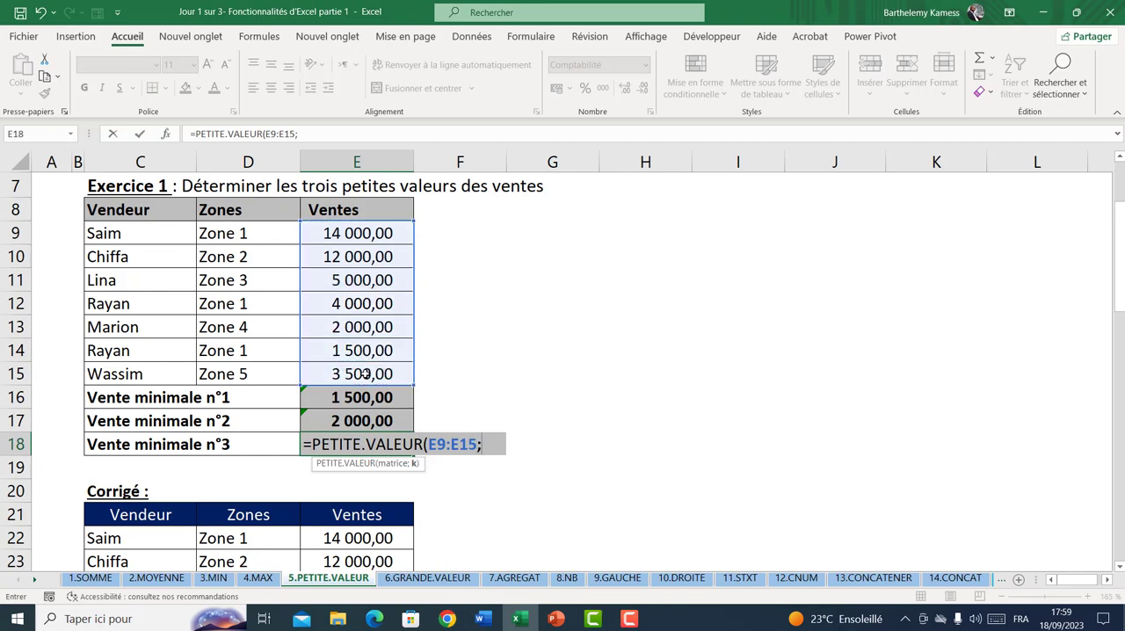
text(3))
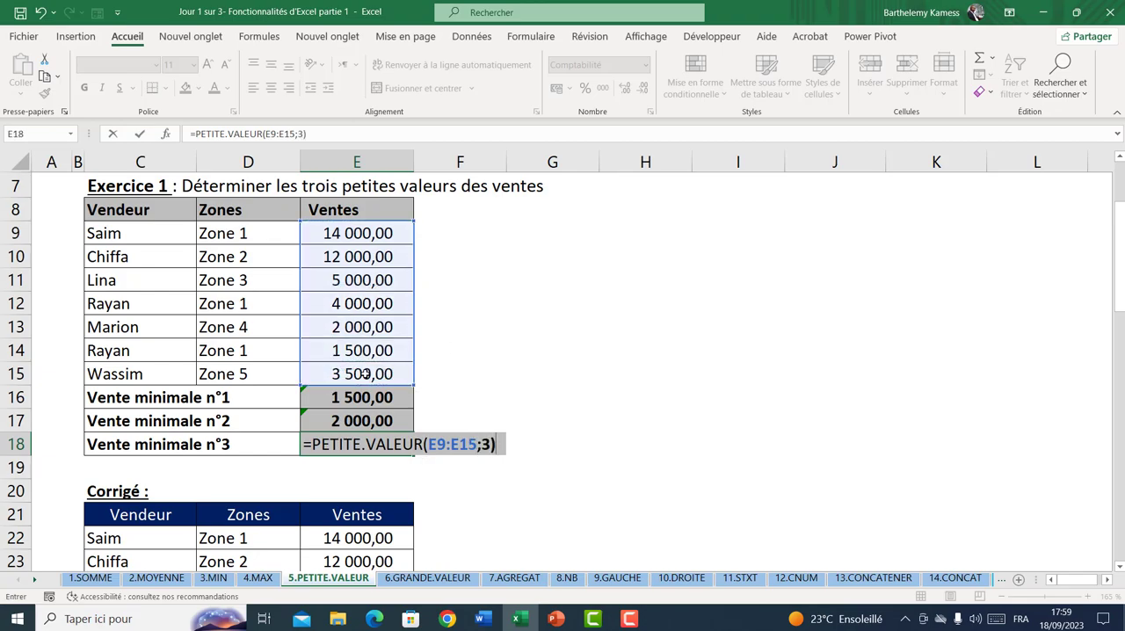
key(Return)
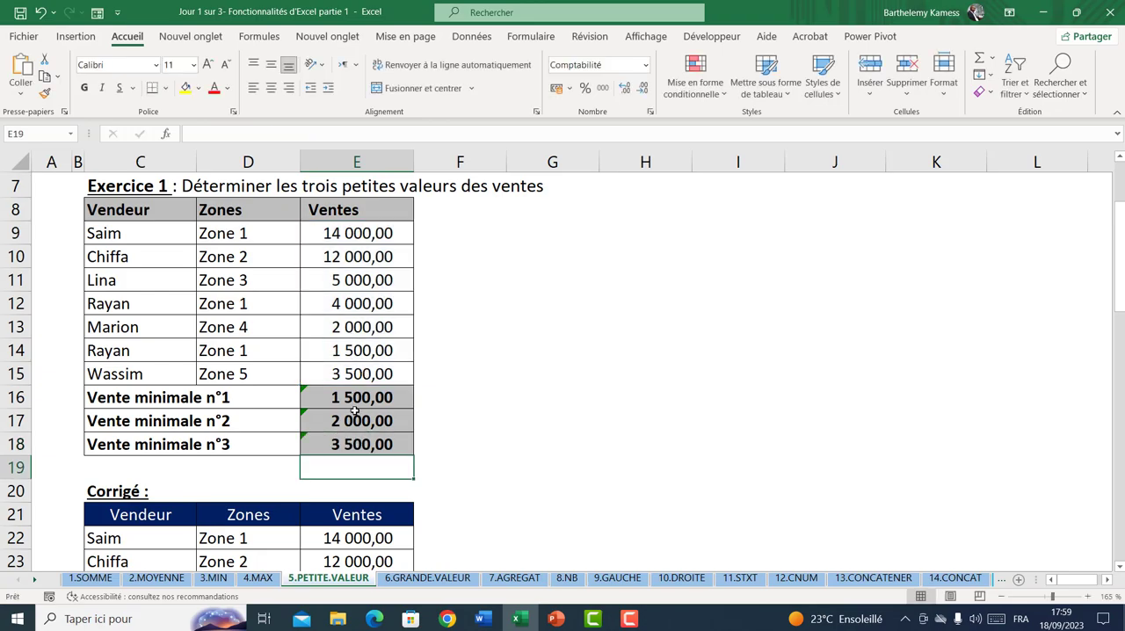
Change the rank argument of the PETITE.VALEUR formula in E16 to 2 and select the cell to check it
click(352, 398)
click(302, 133)
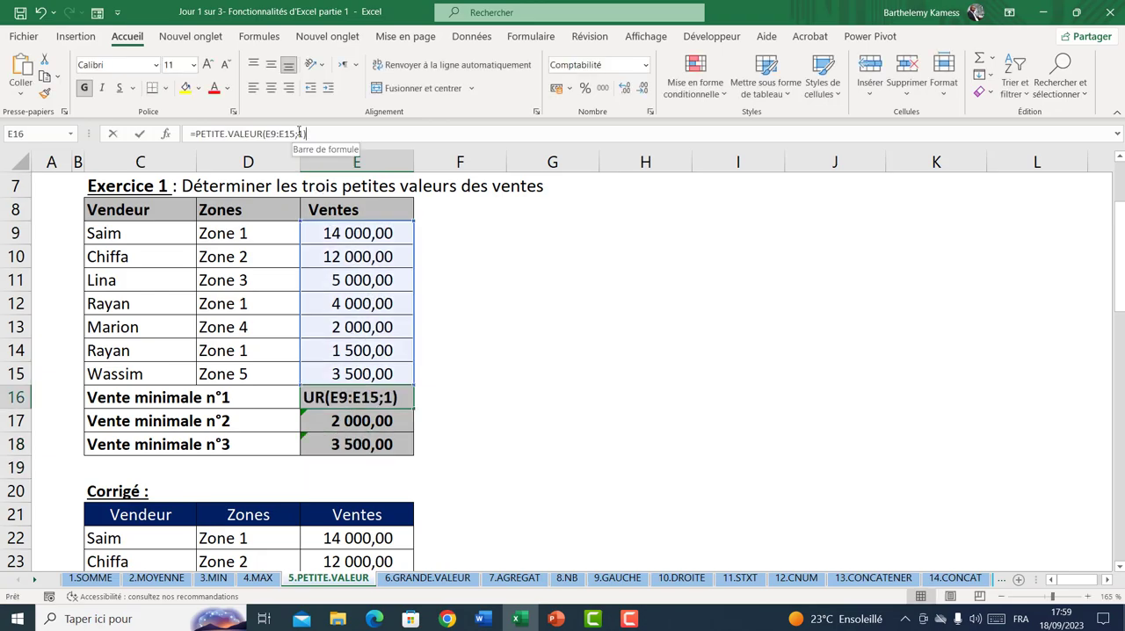
key(BackSpace)
text(2)
key(Return)
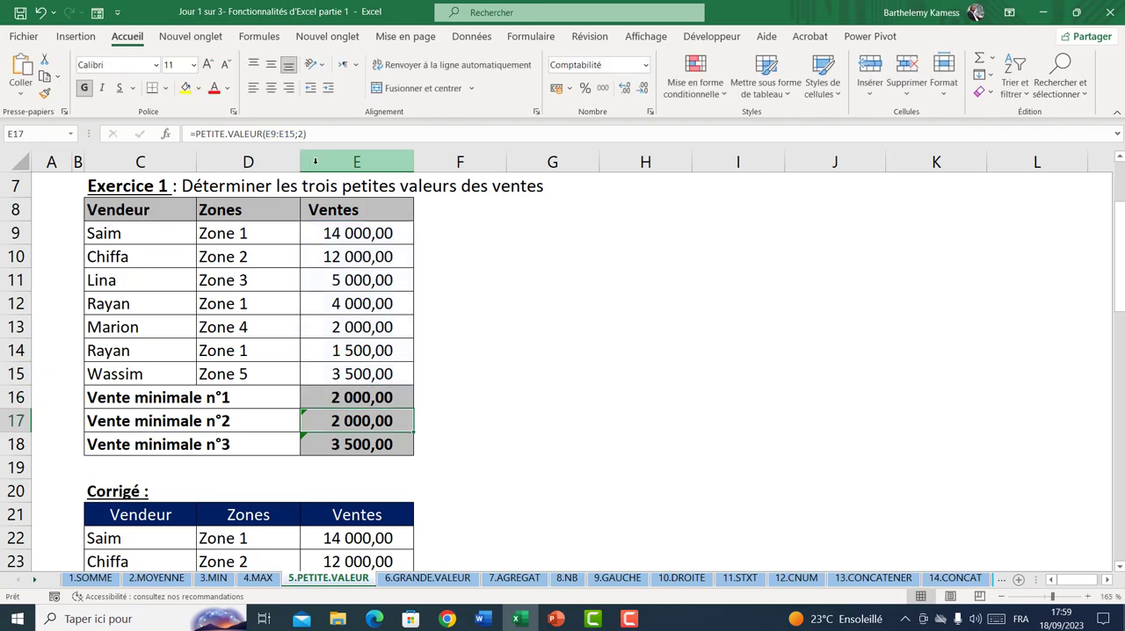
click(379, 391)
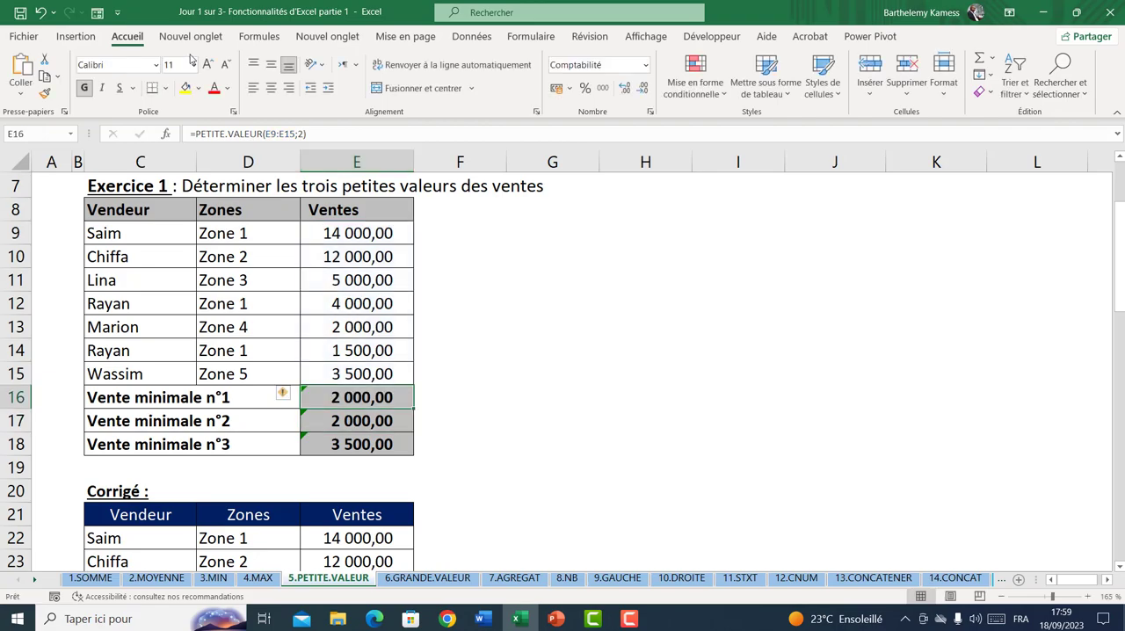
Undo the last rank change in the PETITE.VALEUR formula of E16 and check the Exercice 1 results
click(40, 12)
scroll(477, 353, up, 1)
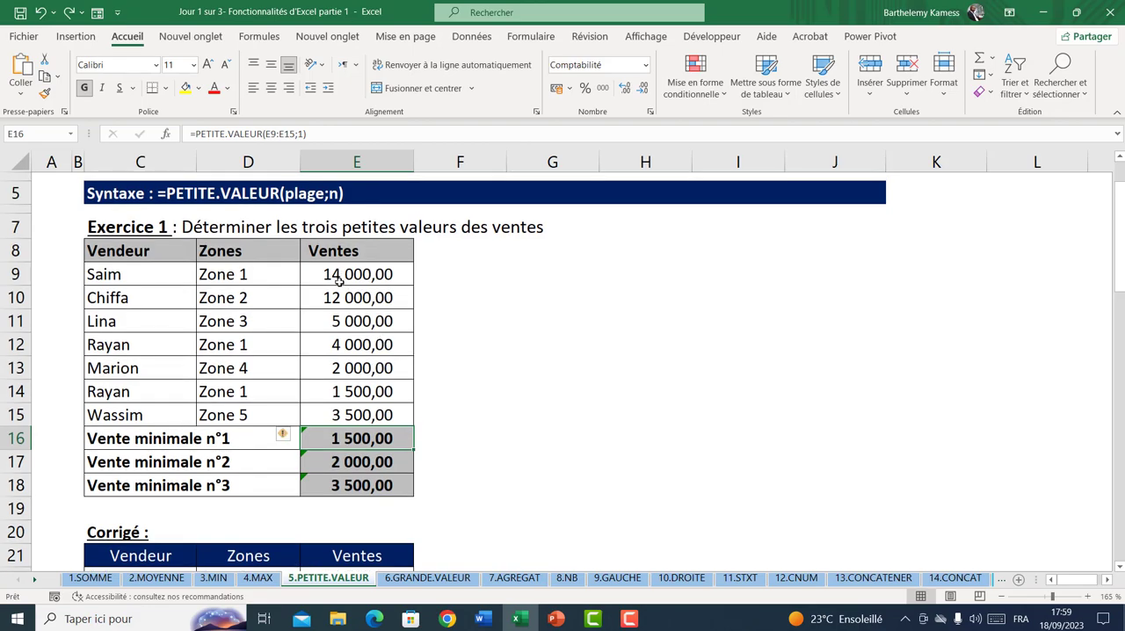
scroll(356, 318, down, 2)
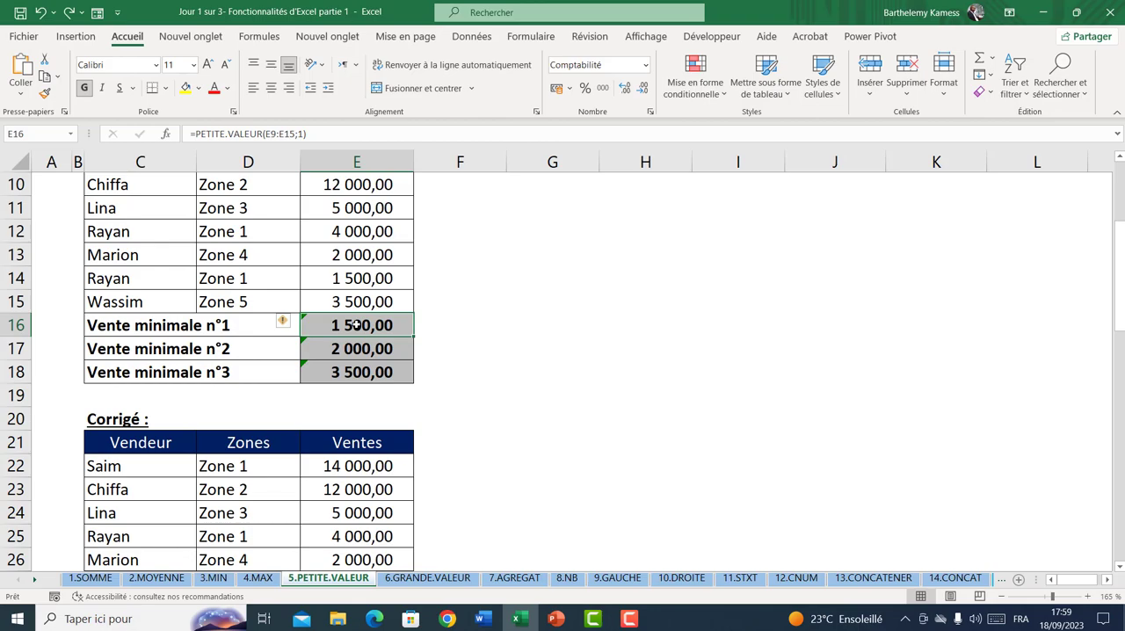
Review the Corrigé formulas for the minimum sales, then the Exercice 2 notes table and its result cells D43:D45
scroll(356, 325, down, 3)
scroll(364, 357, down, 3)
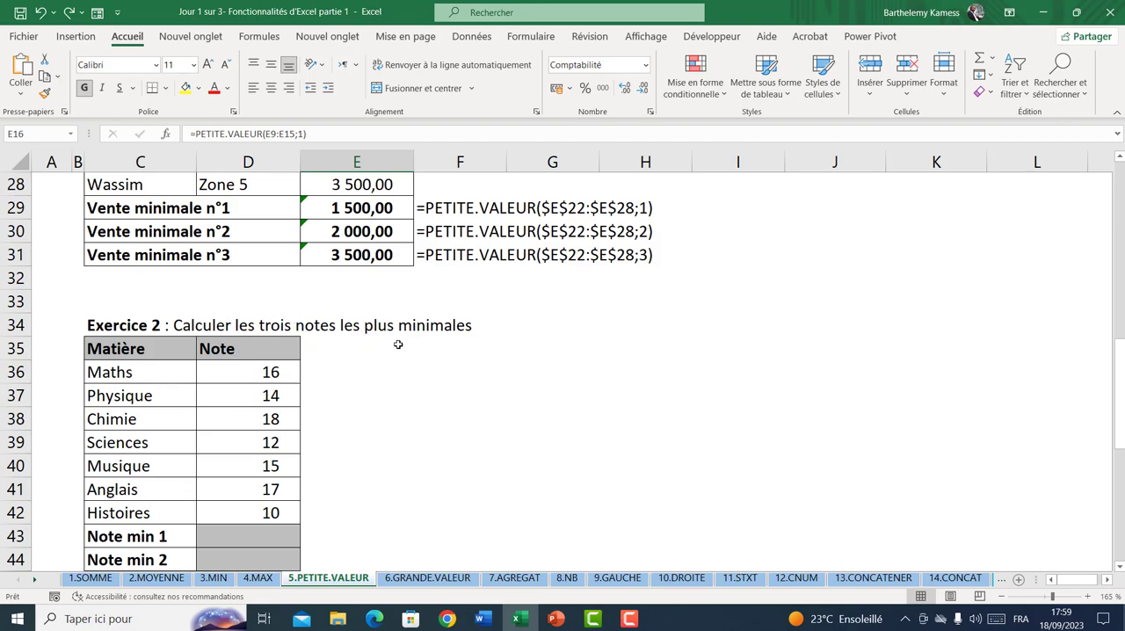
scroll(399, 344, down, 2)
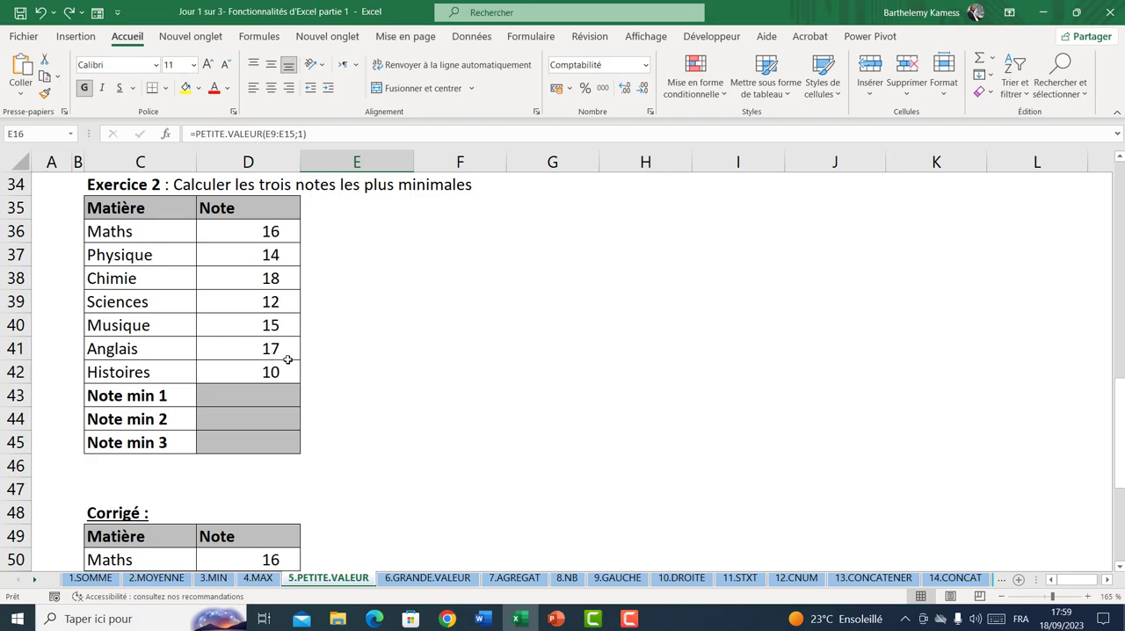
click(280, 392)
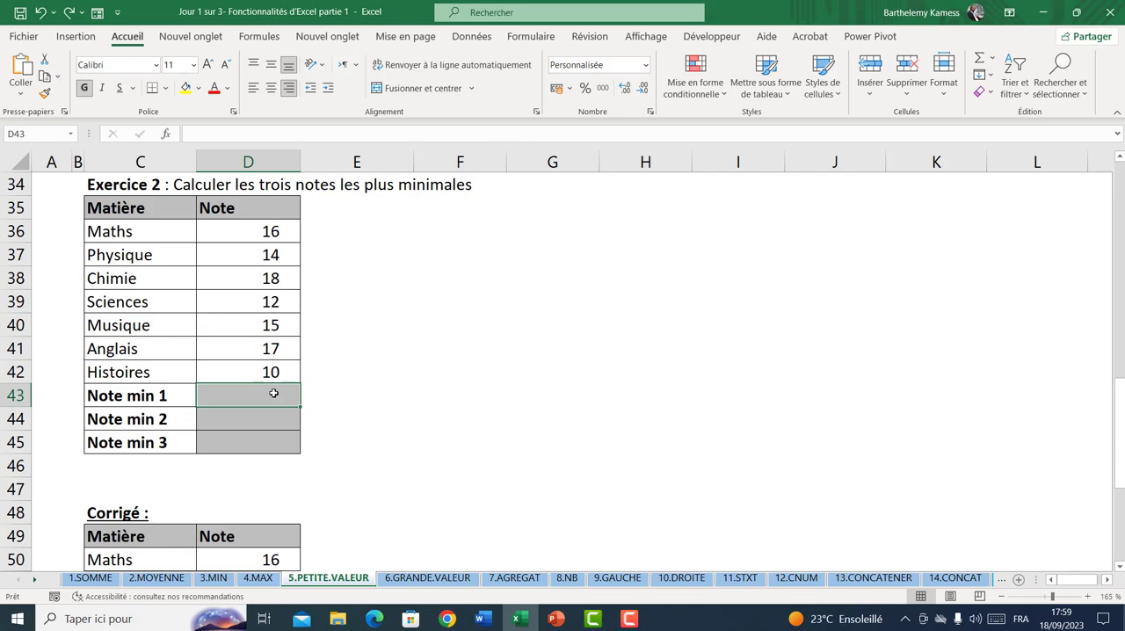
click(263, 420)
click(259, 437)
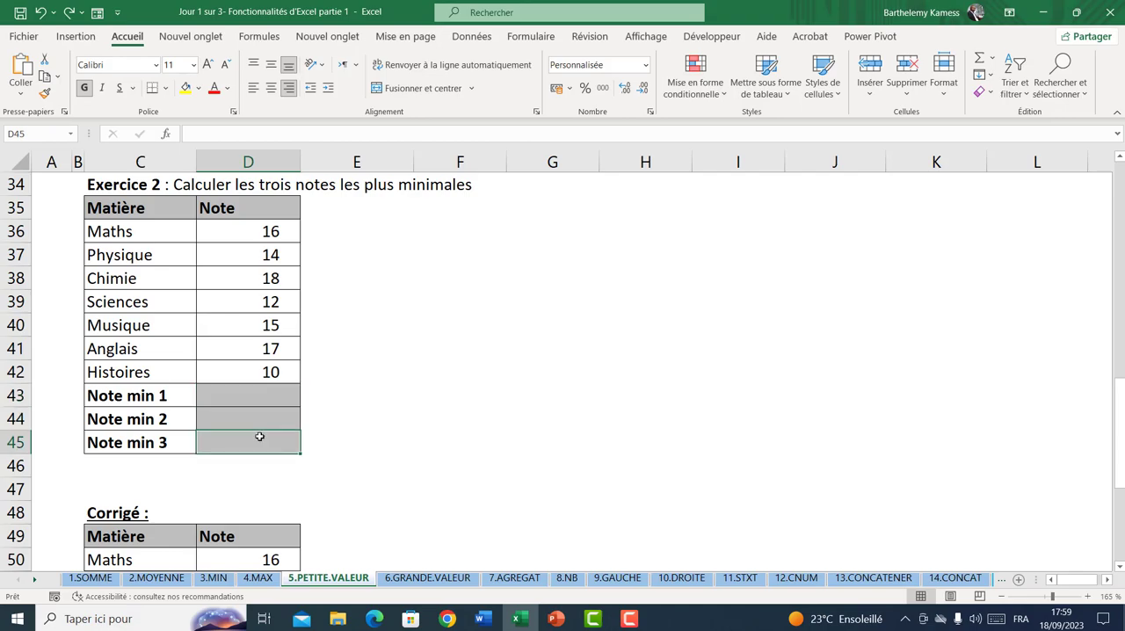
scroll(259, 436, down, 2)
Switch to the 6.GRANDE.VALEUR sheet and clear the existing Vente maximale results in E16:E18
click(427, 578)
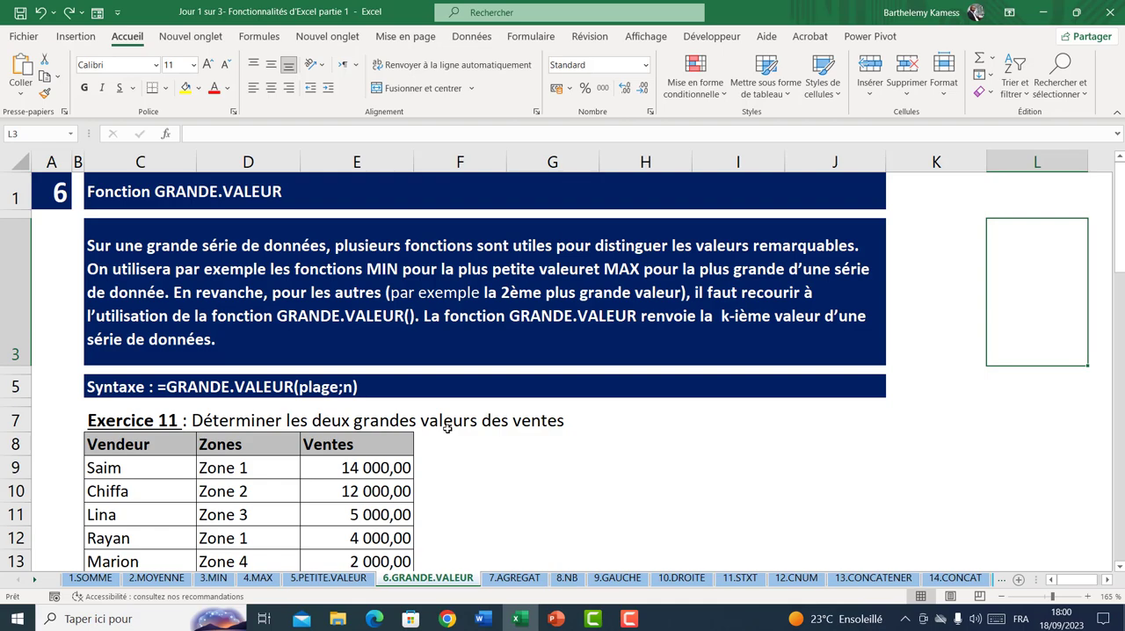
scroll(447, 425, down, 1)
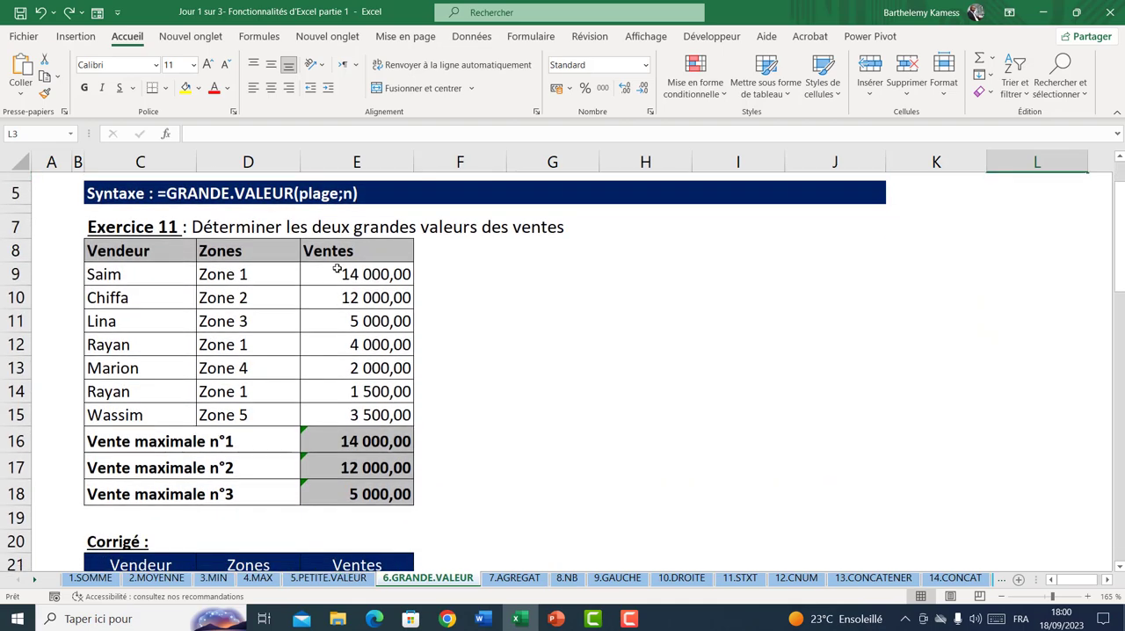
drag(355, 439, 356, 494)
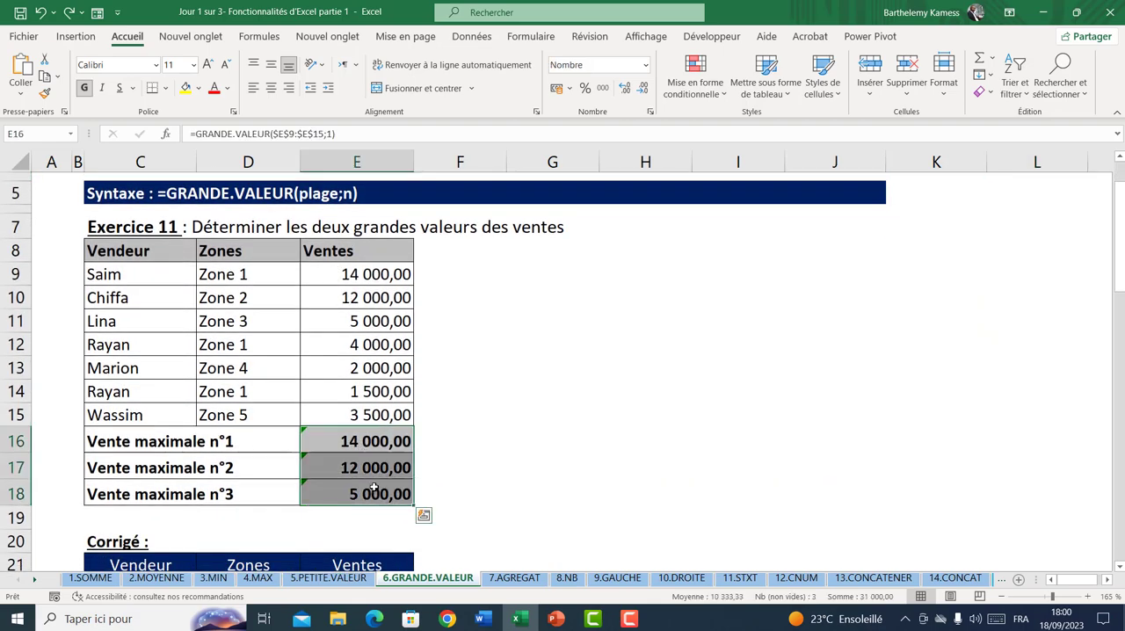
key(Delete)
Calculate Vente maximale n°1 in E16 with =GRANDE.VALEUR(E9:E15;1)
click(355, 437)
text(=)
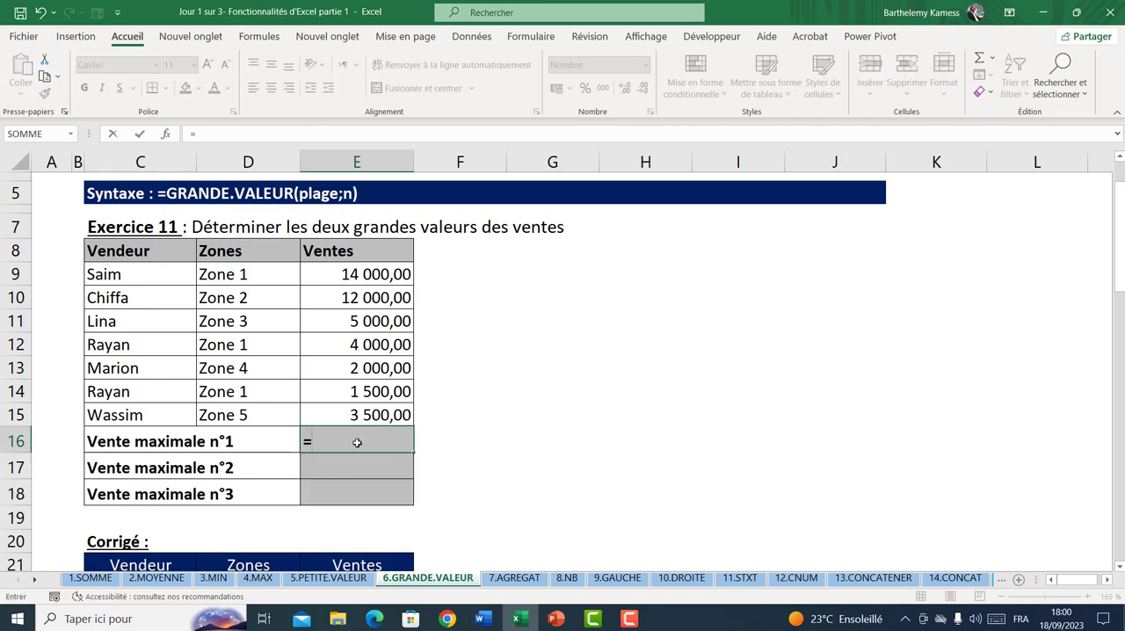
text(gra)
key(Tab)
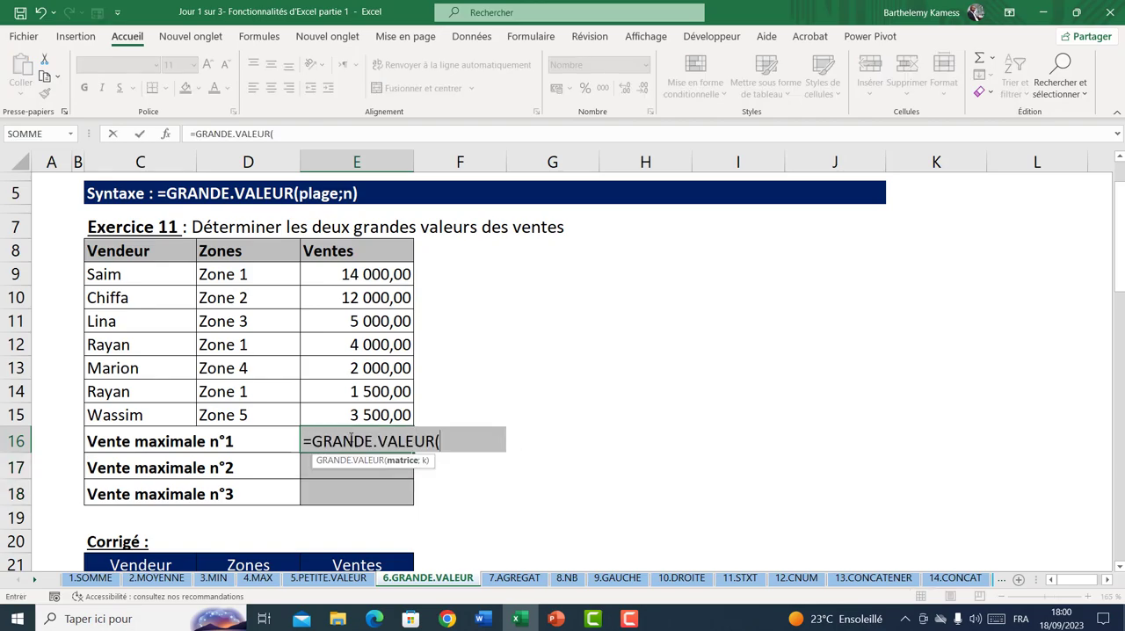
drag(350, 271, 364, 406)
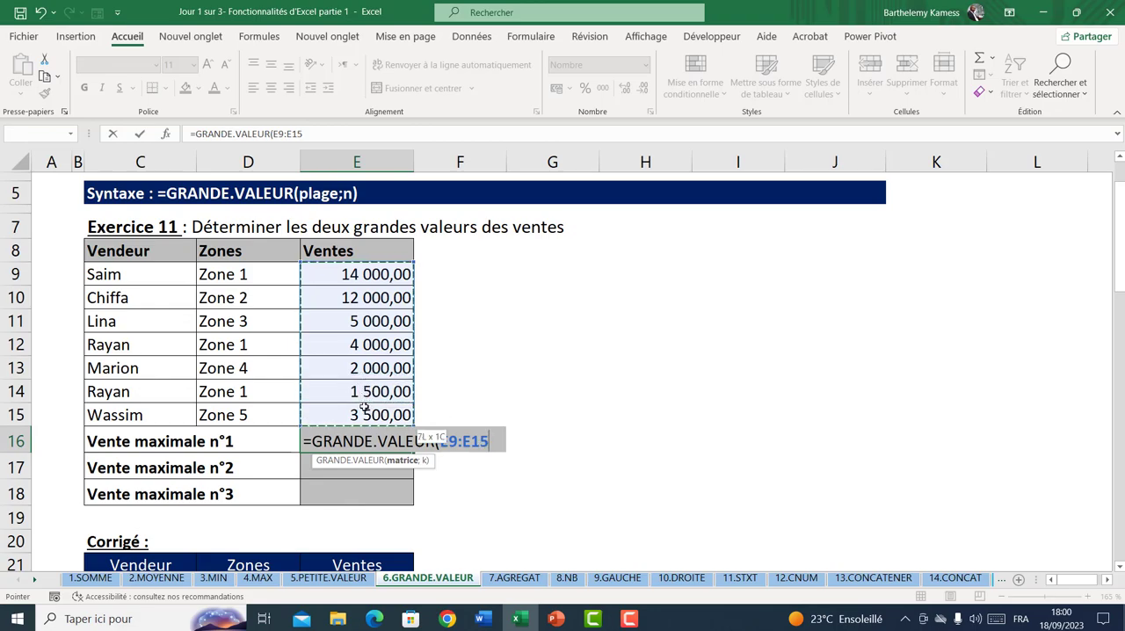
text(;1))
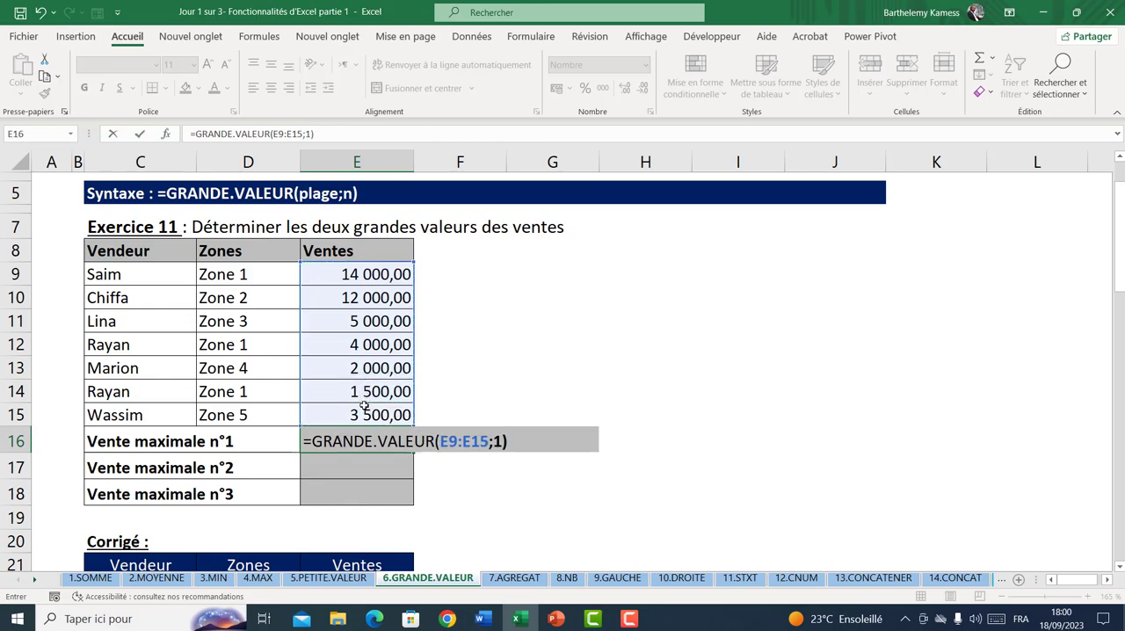
key(ctrl+Return)
Fill the E16 formula down to E18 and correct the range in E17 to E9:E15
drag(413, 454, 413, 505)
double_click(389, 468)
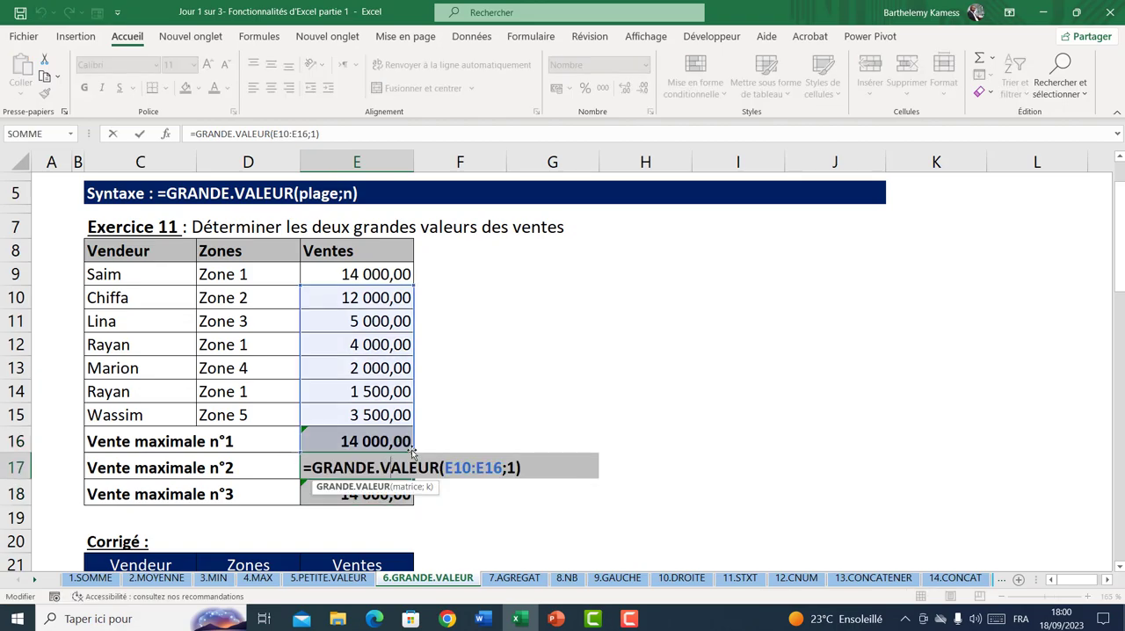
click(503, 473)
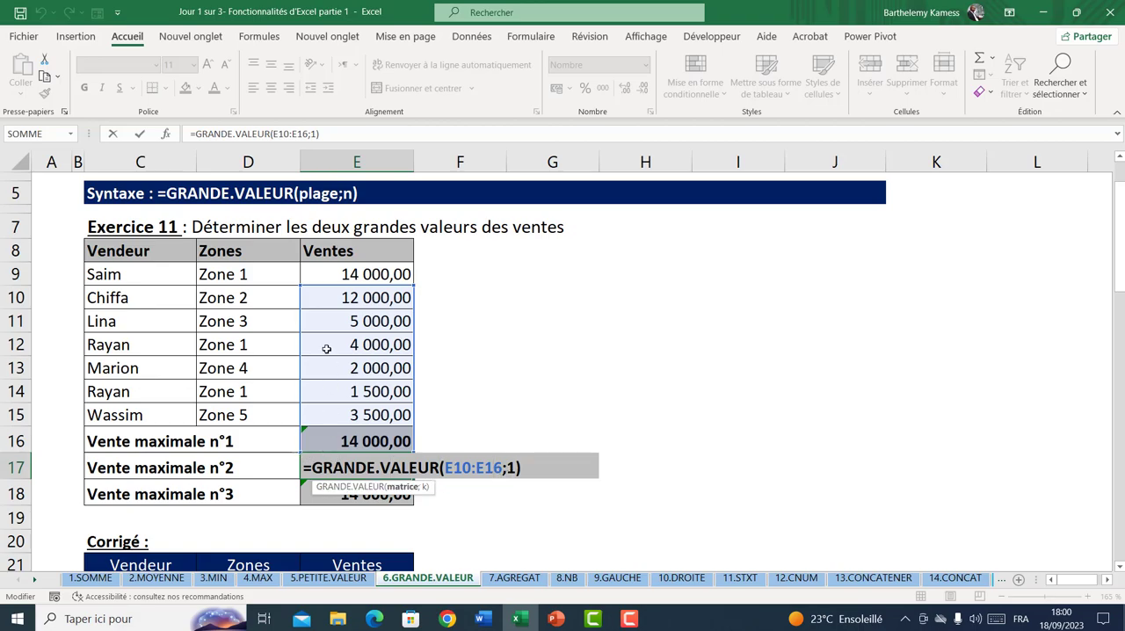
drag(410, 287, 411, 266)
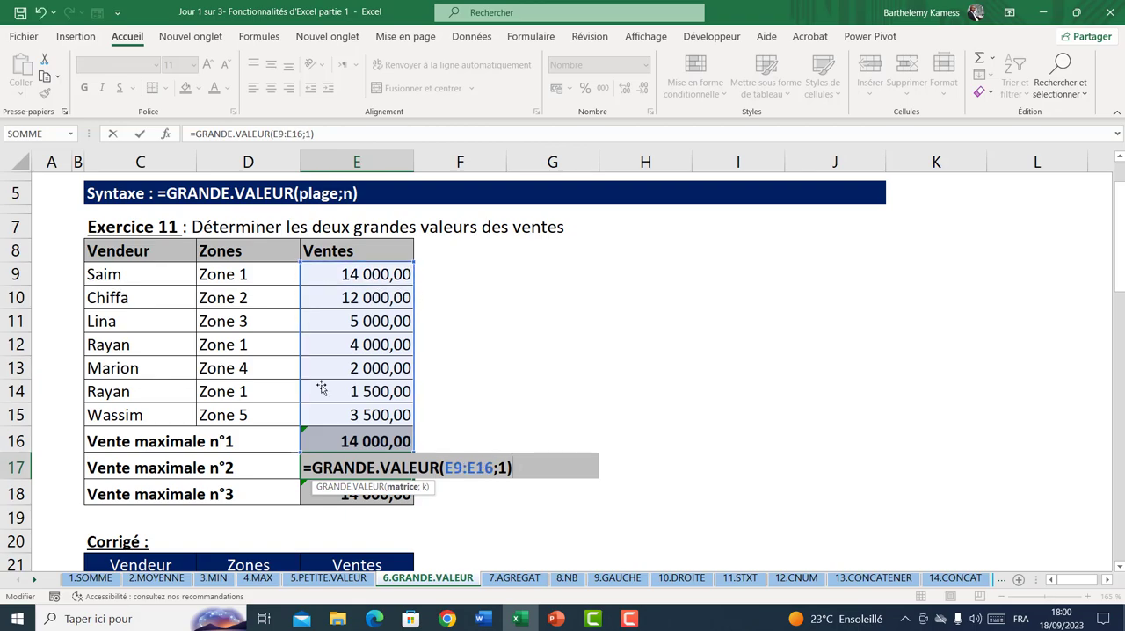
click(494, 468)
key(BackSpace)
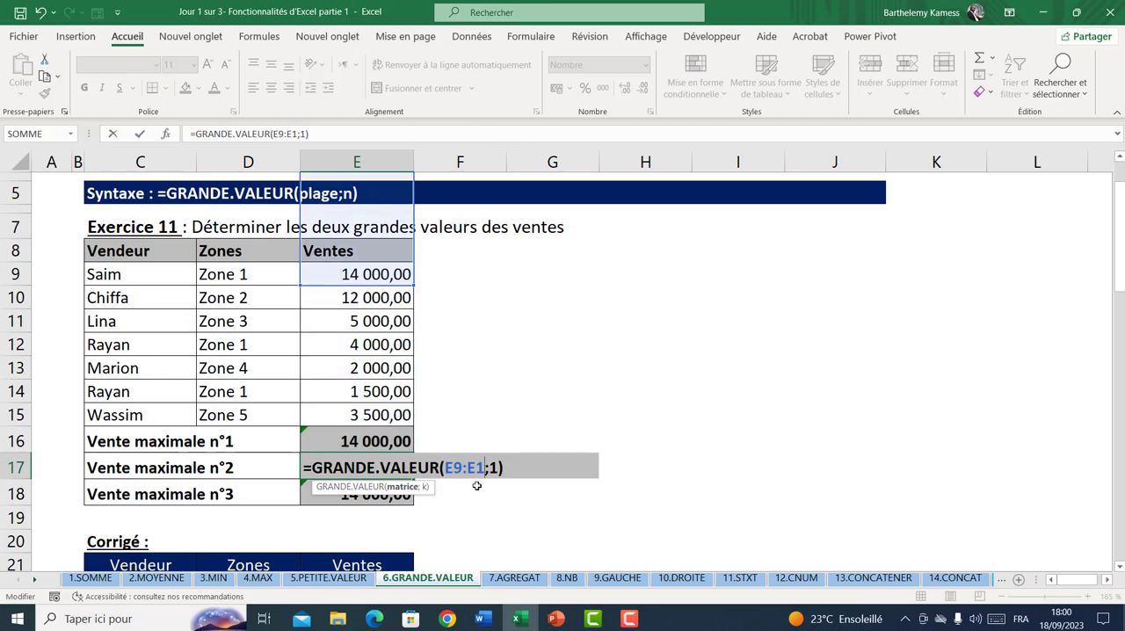
text(5)
key(Return)
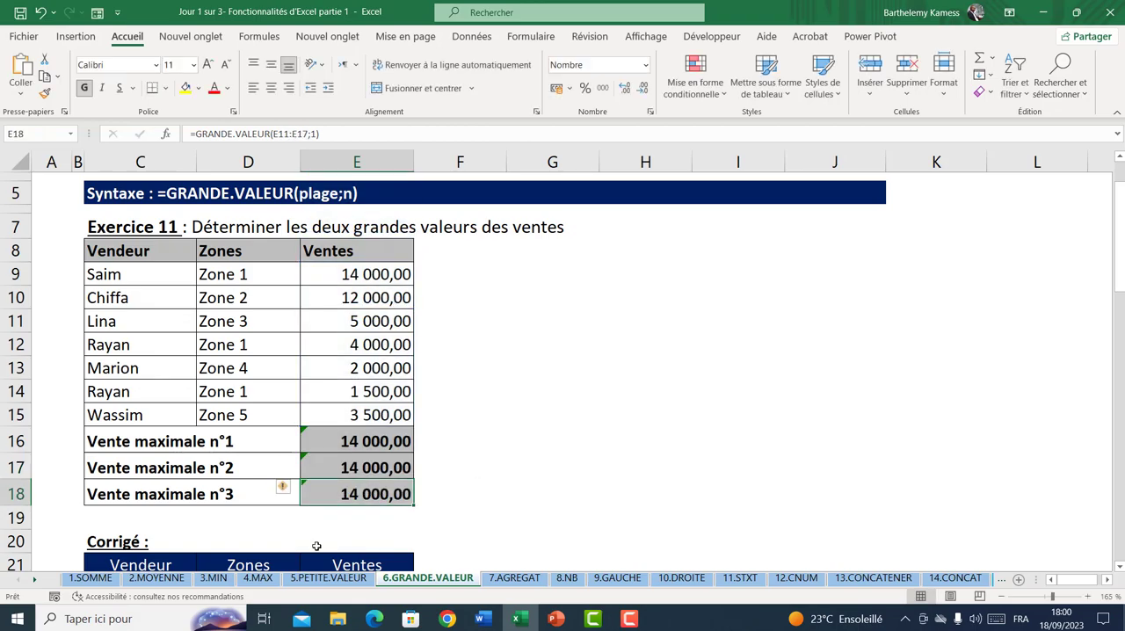
Set the rank argument of the GRANDE.VALEUR formula in E17 to 2
double_click(363, 465)
click(508, 468)
key(BackSpace)
text(2)
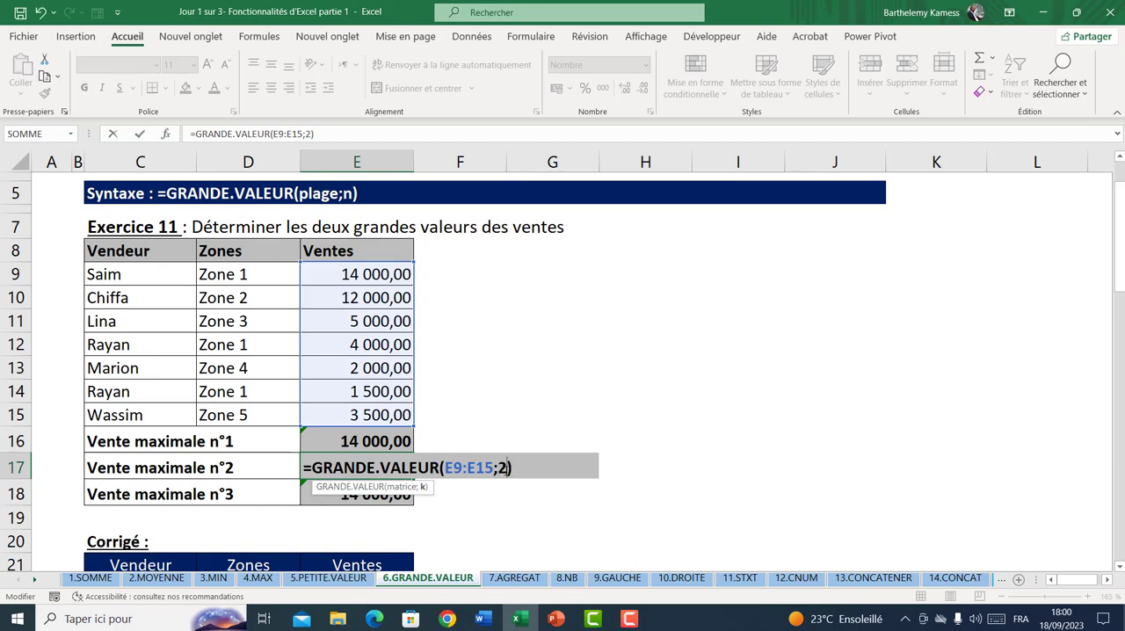
key(Return)
Calculate Vente maximale n°3 by replacing the formula in E18 with =GRANDE.VALEUR(E9:E15;3)
text(=grn)
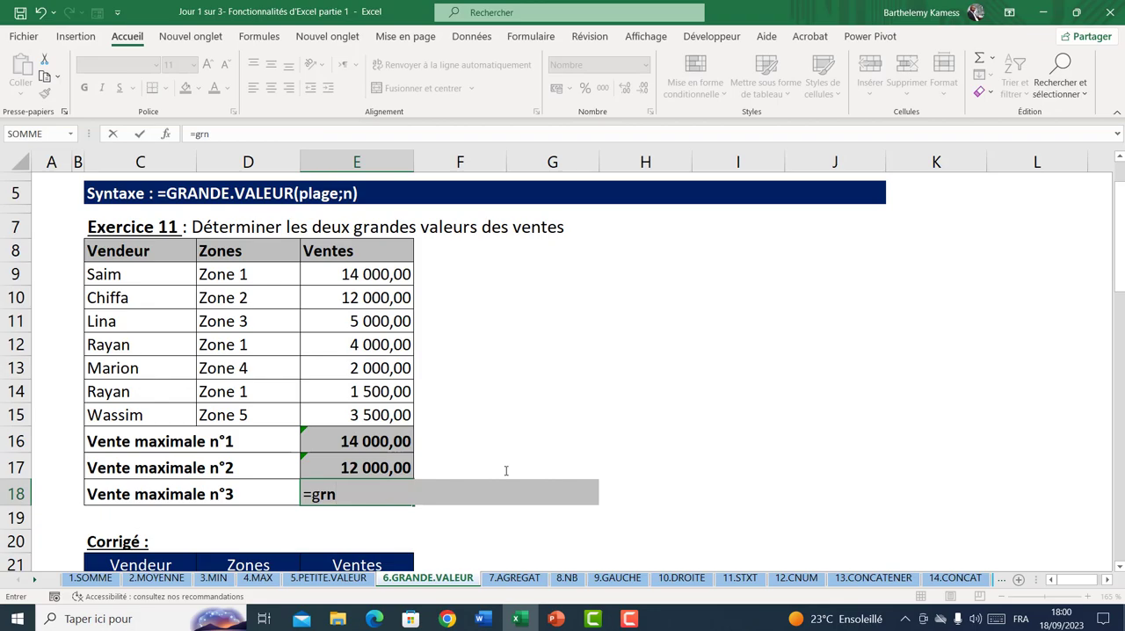
key(BackSpace)
key(Tab)
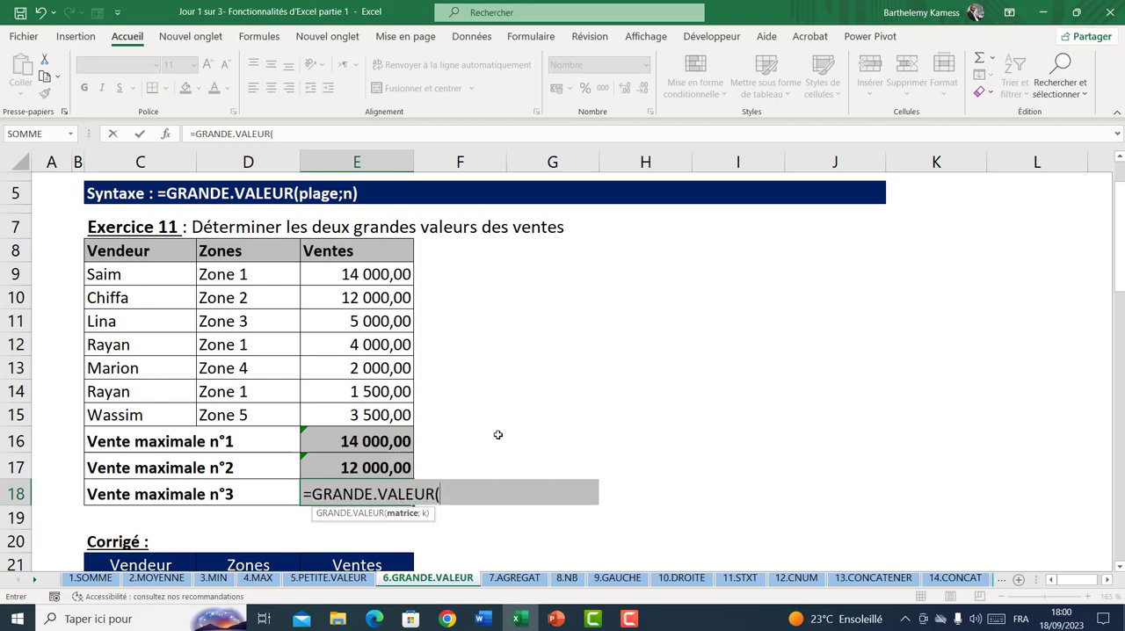
drag(340, 276, 354, 413)
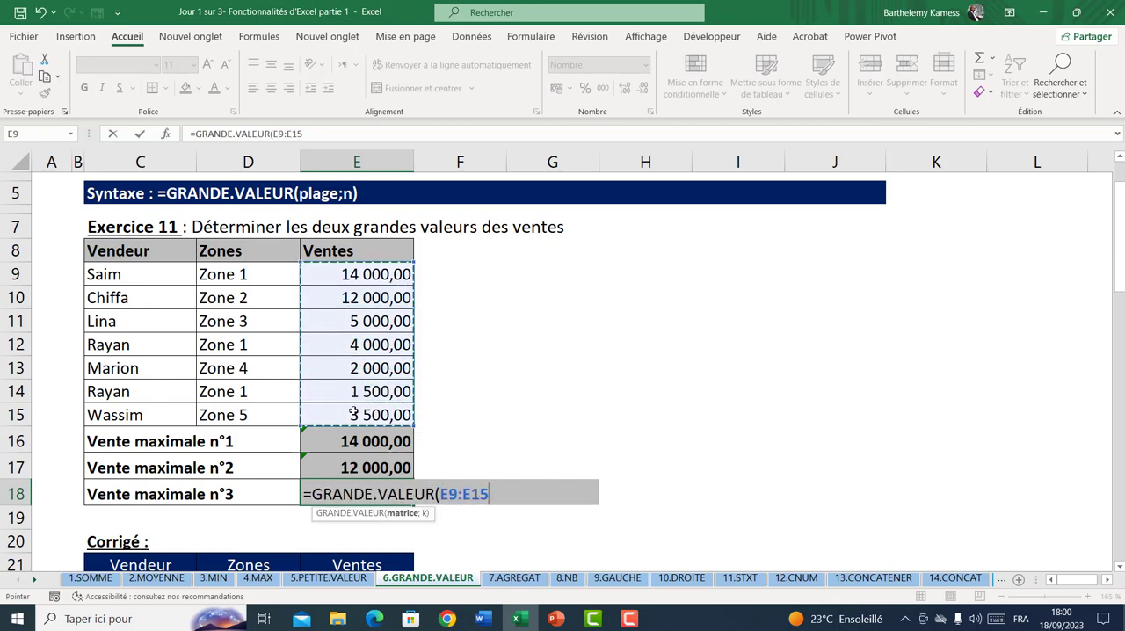
text(;3))
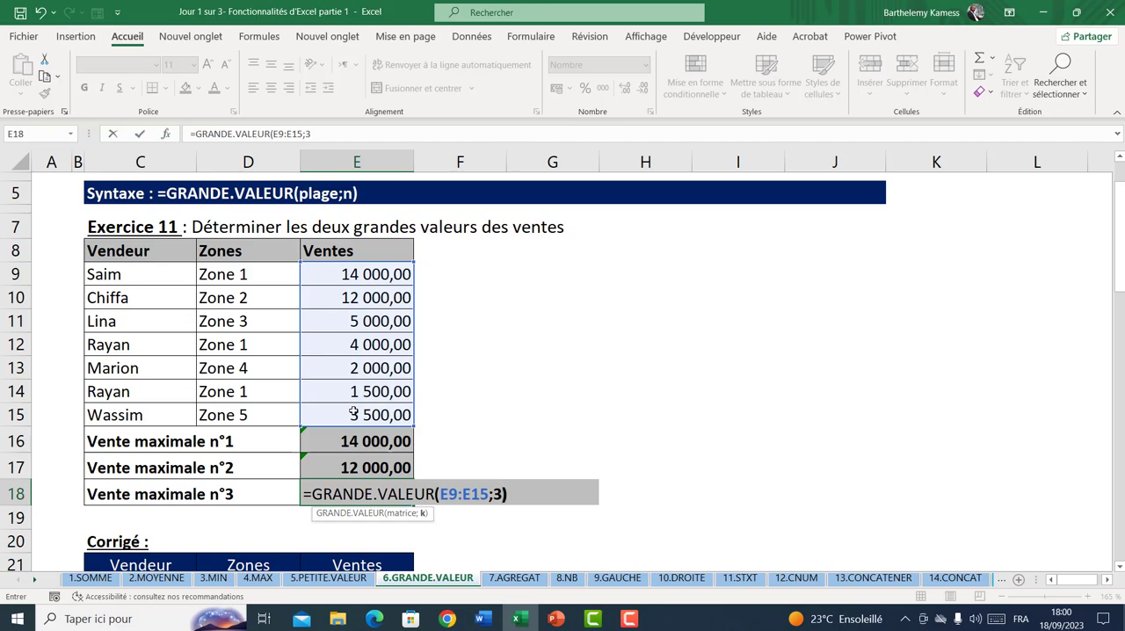
key(Return)
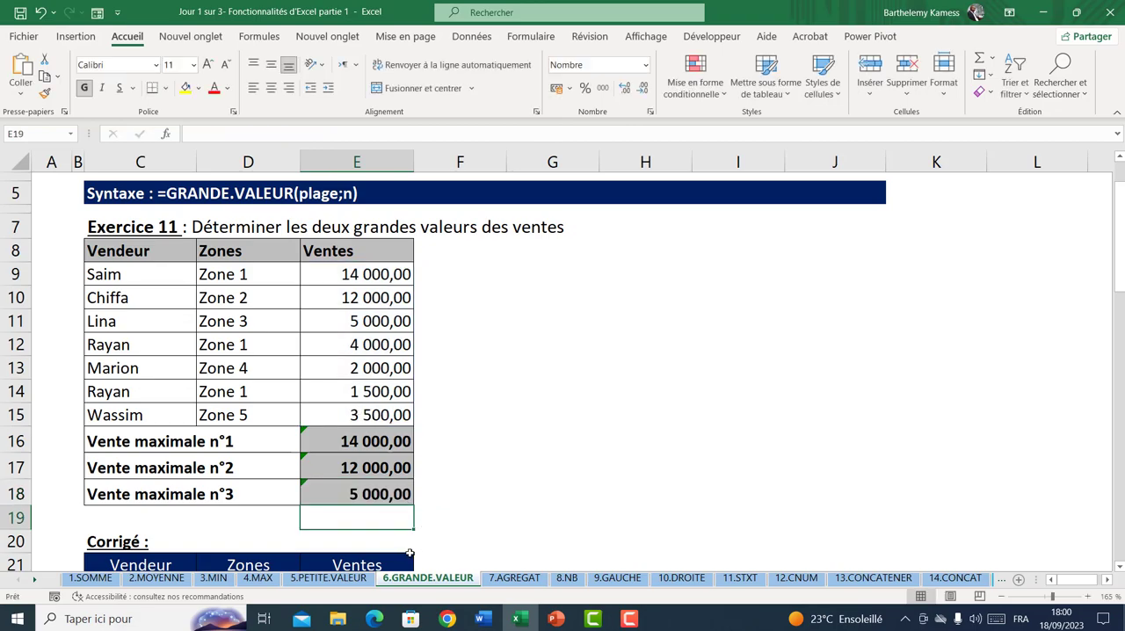
Examine Exercice 2 on the three highest notes and its empty result cells D43:D45
scroll(407, 477, down, 7)
scroll(407, 477, down, 3)
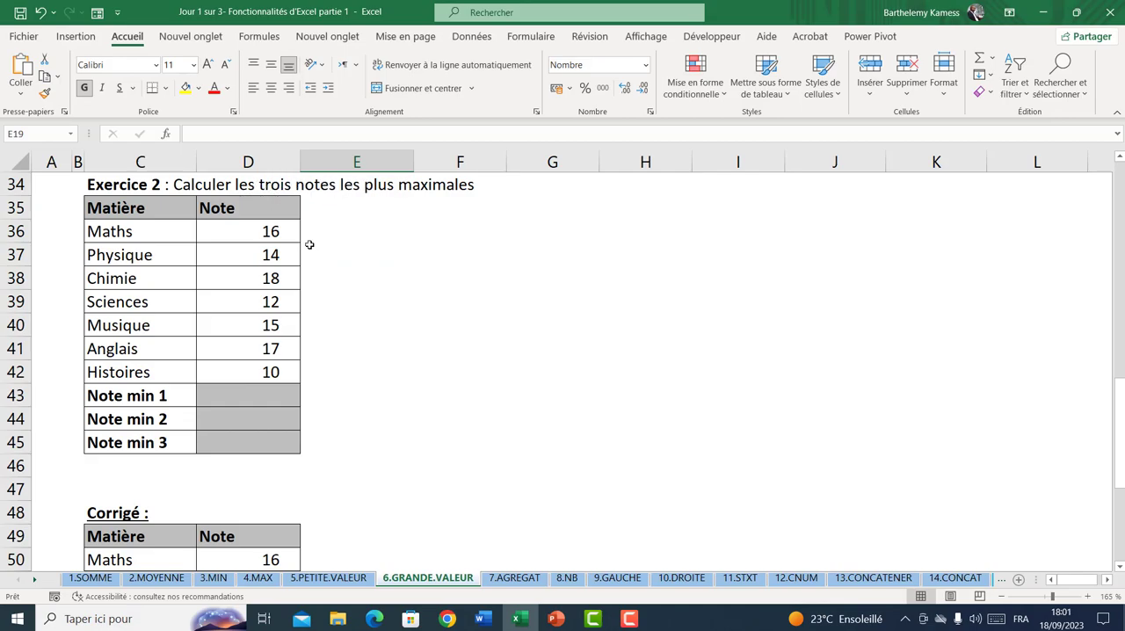
click(253, 400)
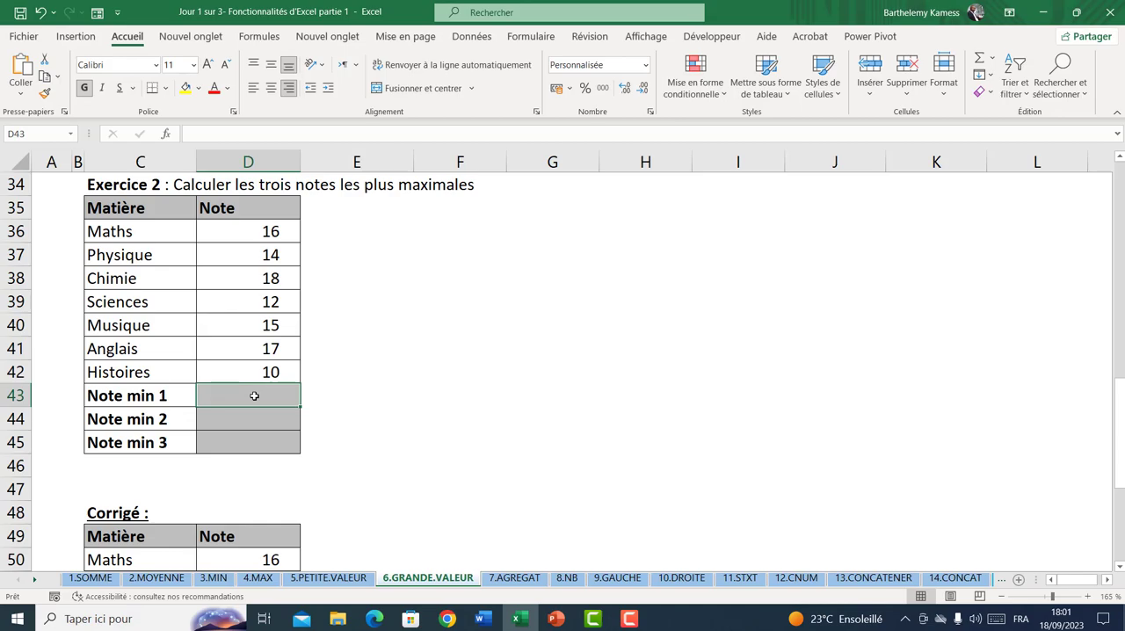
click(254, 426)
click(255, 448)
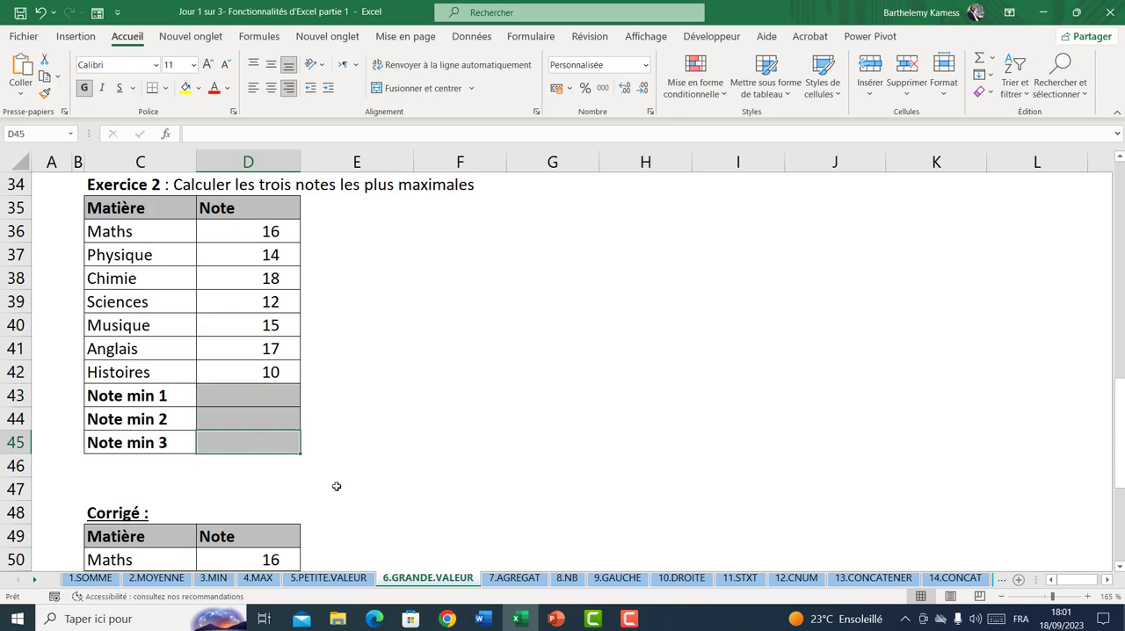
On the 7.AGREGAT sheet, correct the misspelled word "calucals" to "calculs" in the description in C3
click(514, 578)
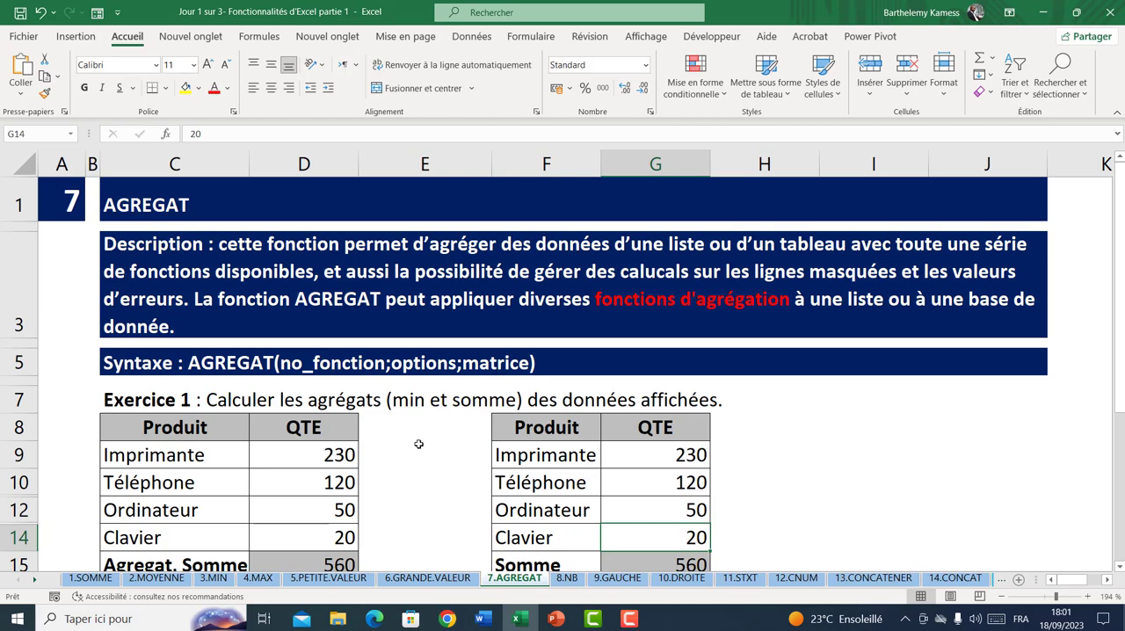
click(668, 273)
double_click(668, 274)
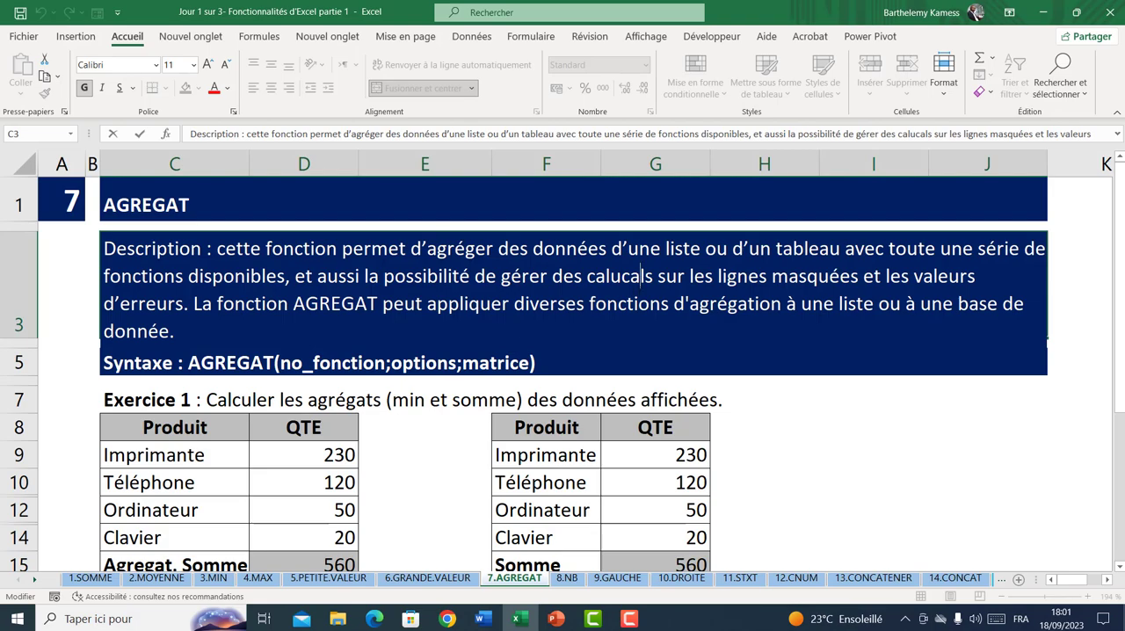
key(BackSpace)
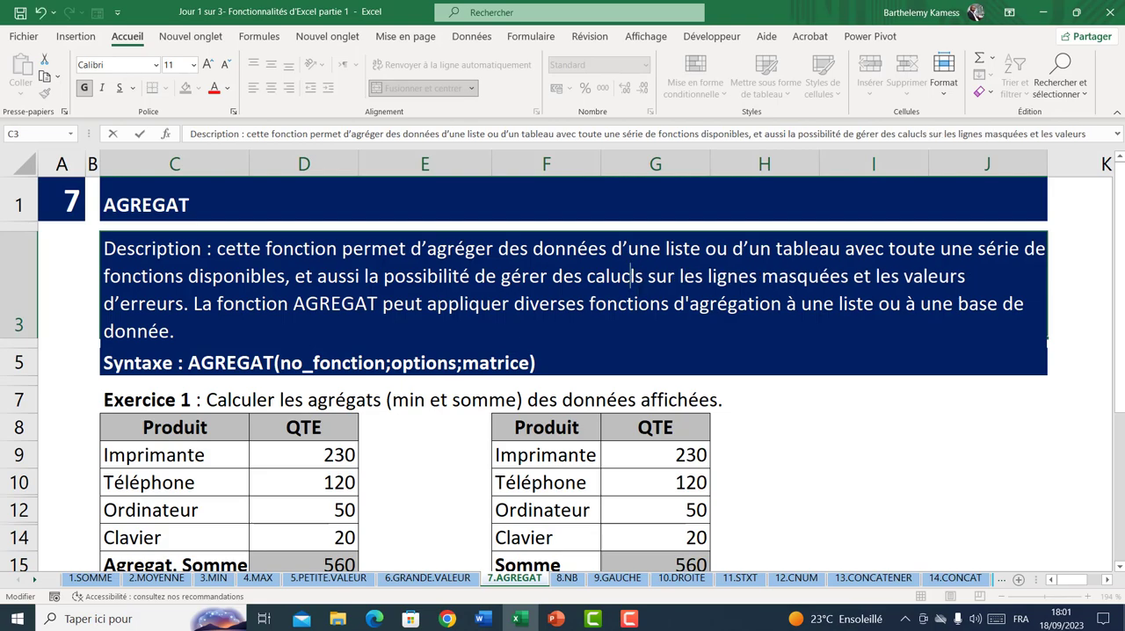
key(Delete)
key(BackSpace)
text(l)
key(BackSpace)
key(BackSpace)
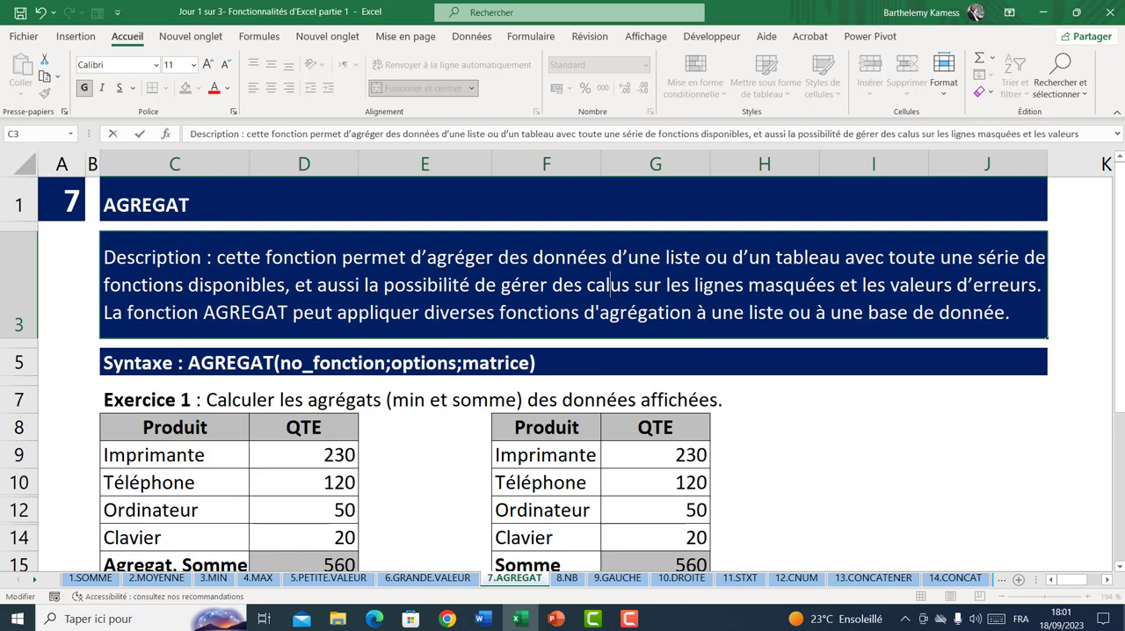
text(cul)
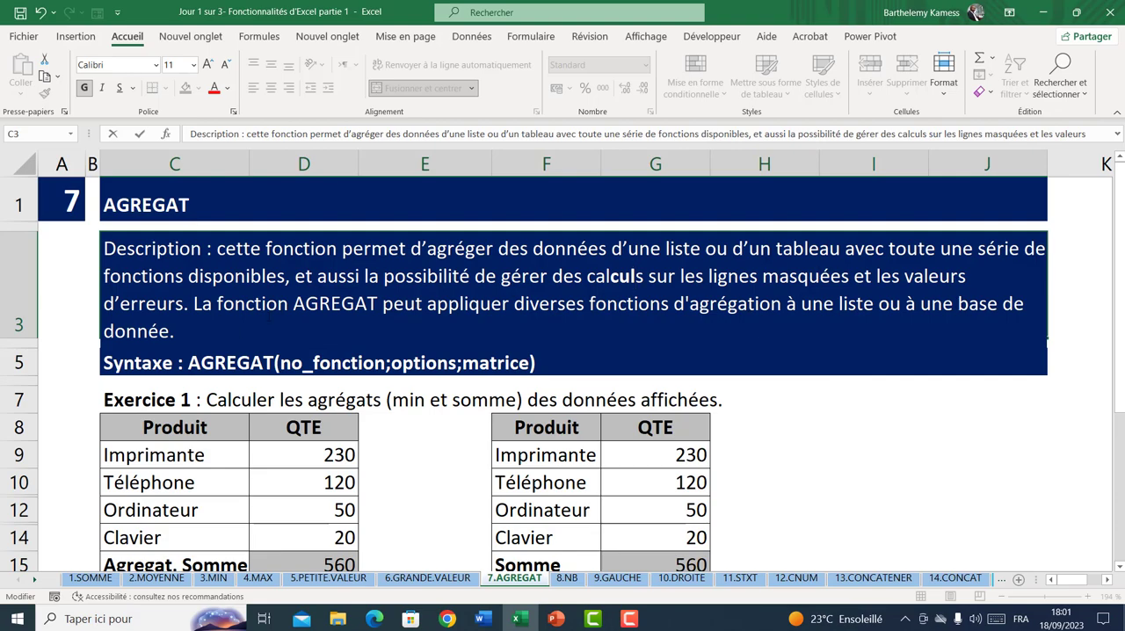
click(802, 489)
Examine the Exercice 1 statement and its product tables on the AGREGAT sheet
drag(1121, 300, 1121, 309)
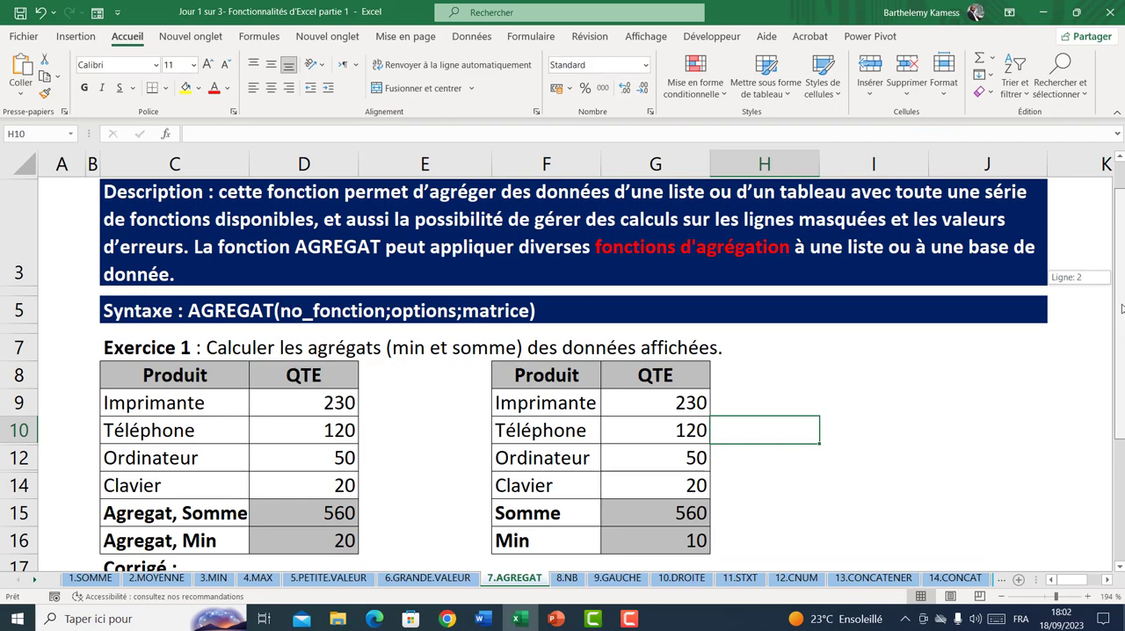
drag(1122, 308, 1121, 314)
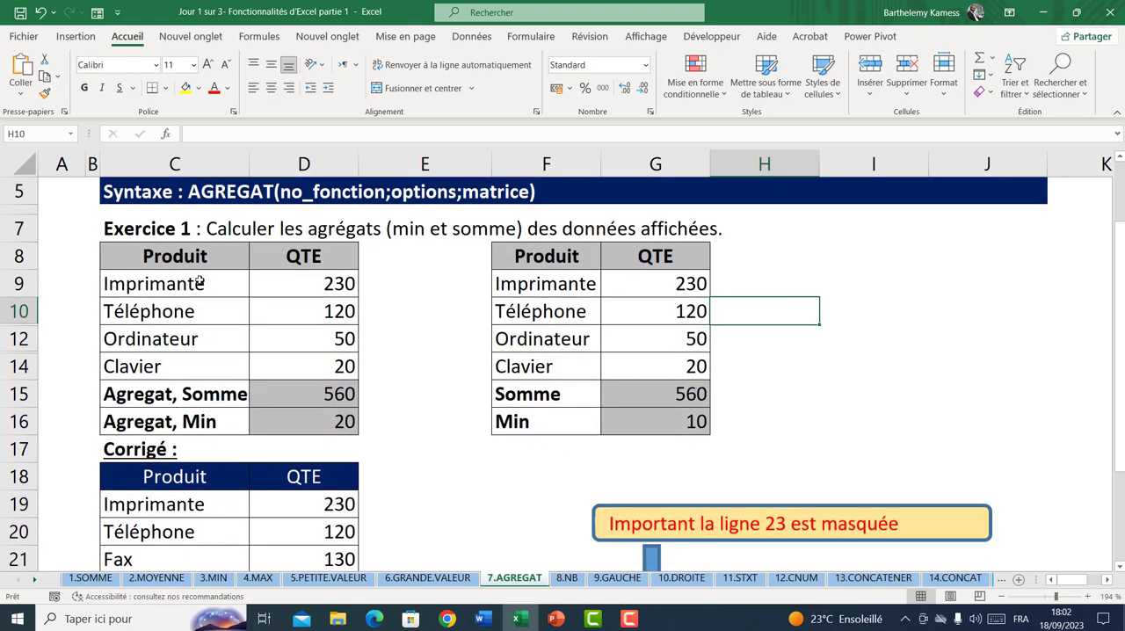
click(240, 229)
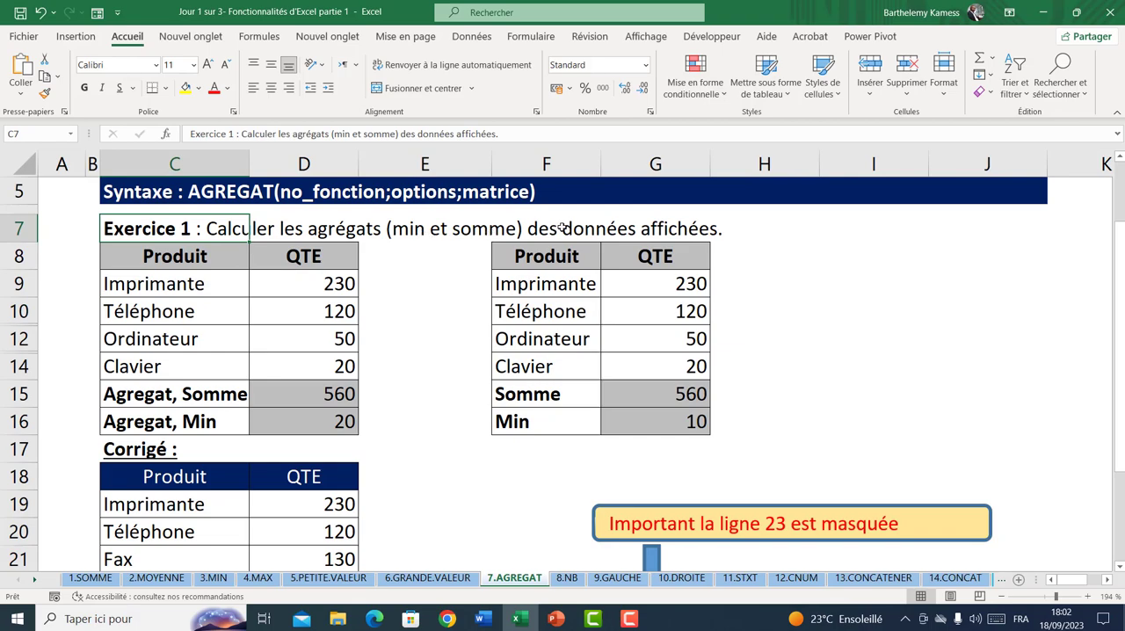
Clear the existing Agregat, Somme and Agregat, Min results in D15:D16
drag(329, 287, 314, 367)
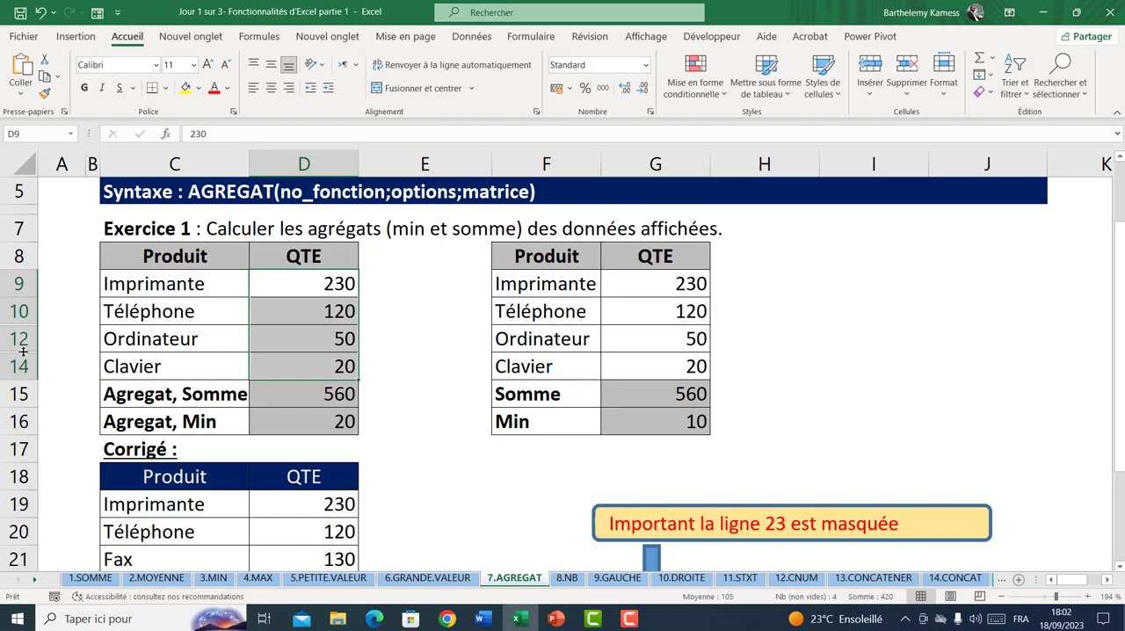
click(317, 398)
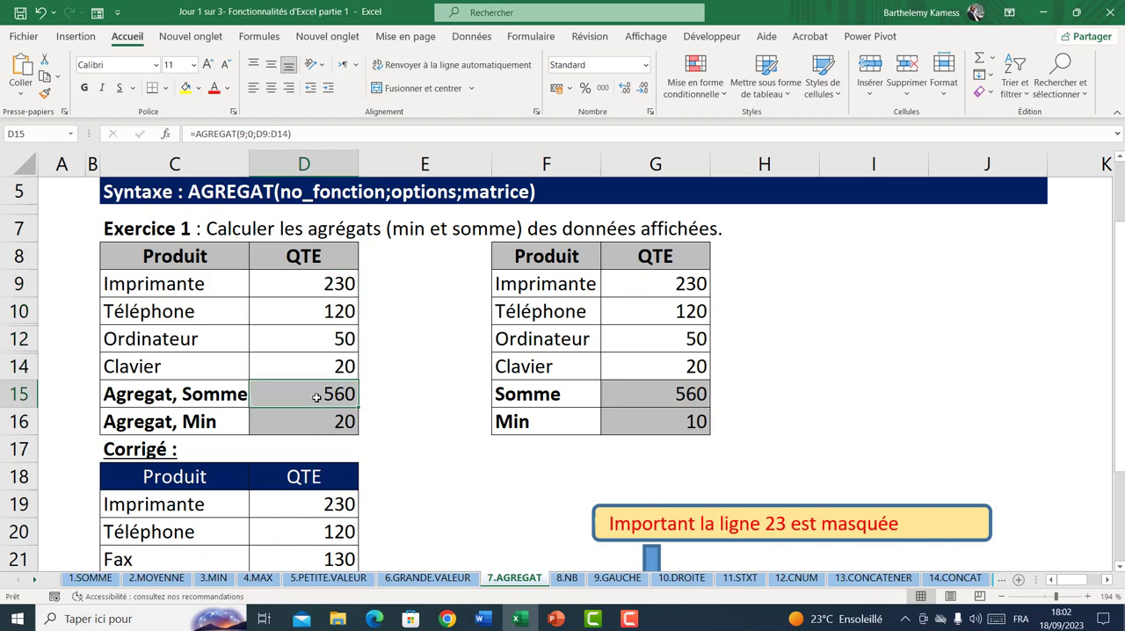
drag(316, 398, 319, 417)
key(Delete)
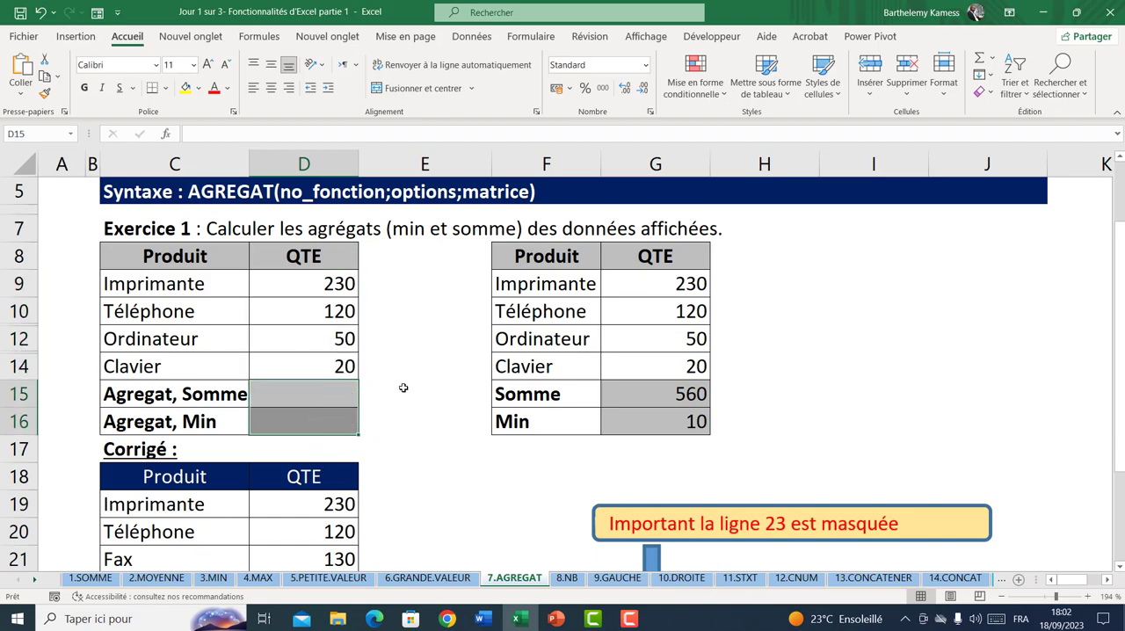
Start an AGREGAT formula in D15 with function number 9 - SOMME
click(405, 387)
click(331, 406)
drag(316, 297, 303, 373)
click(305, 398)
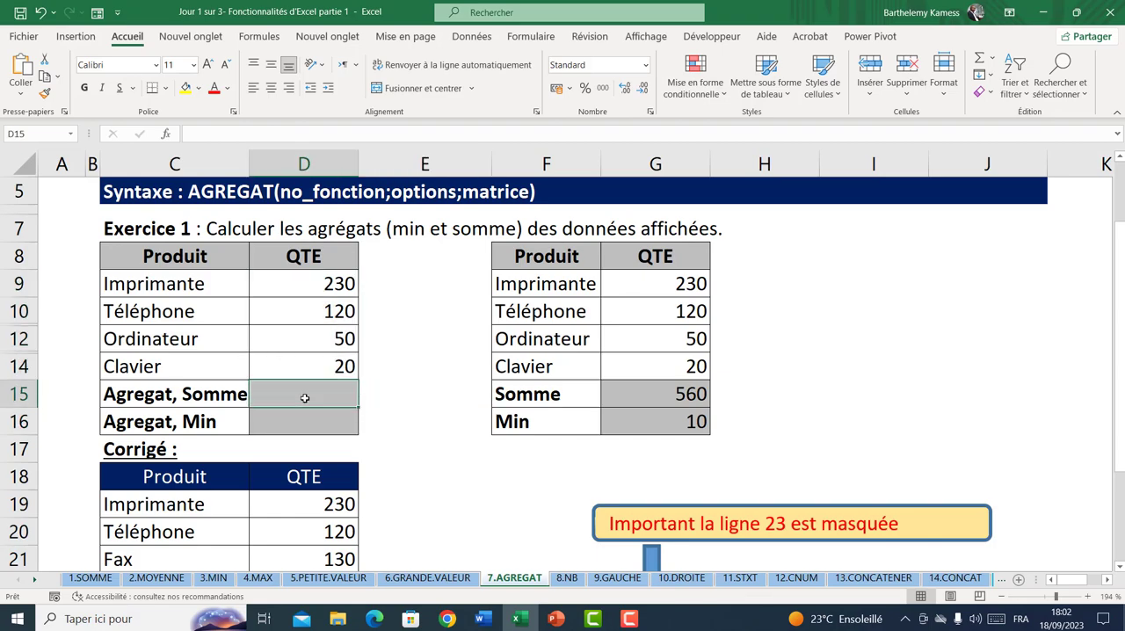
text(=g)
key(BackSpace)
text(agr)
key(Tab)
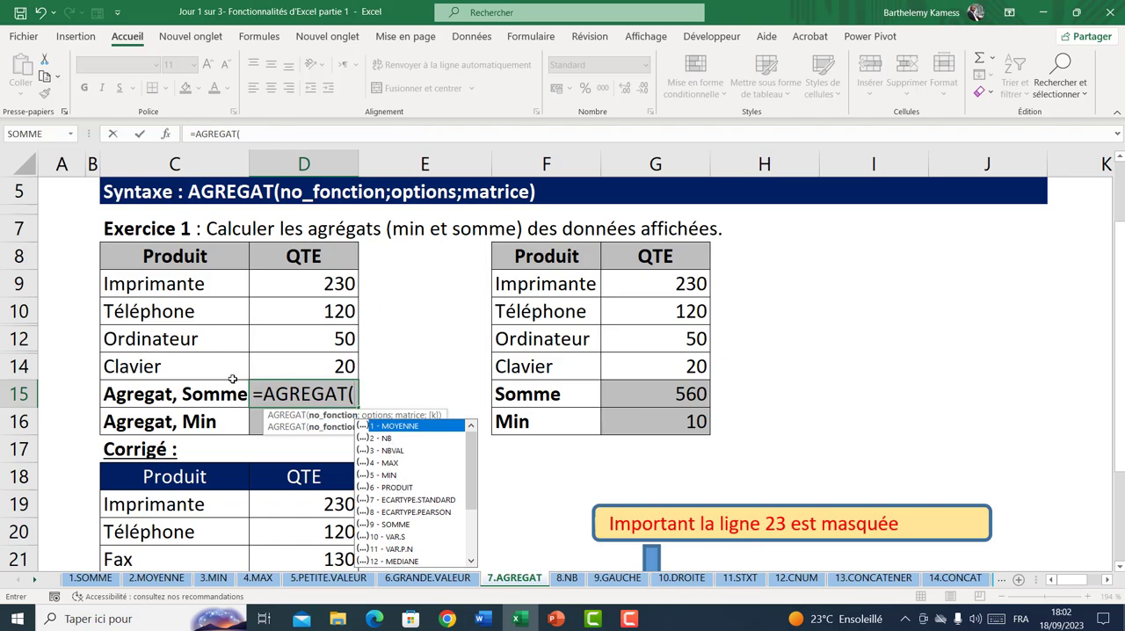
click(390, 524)
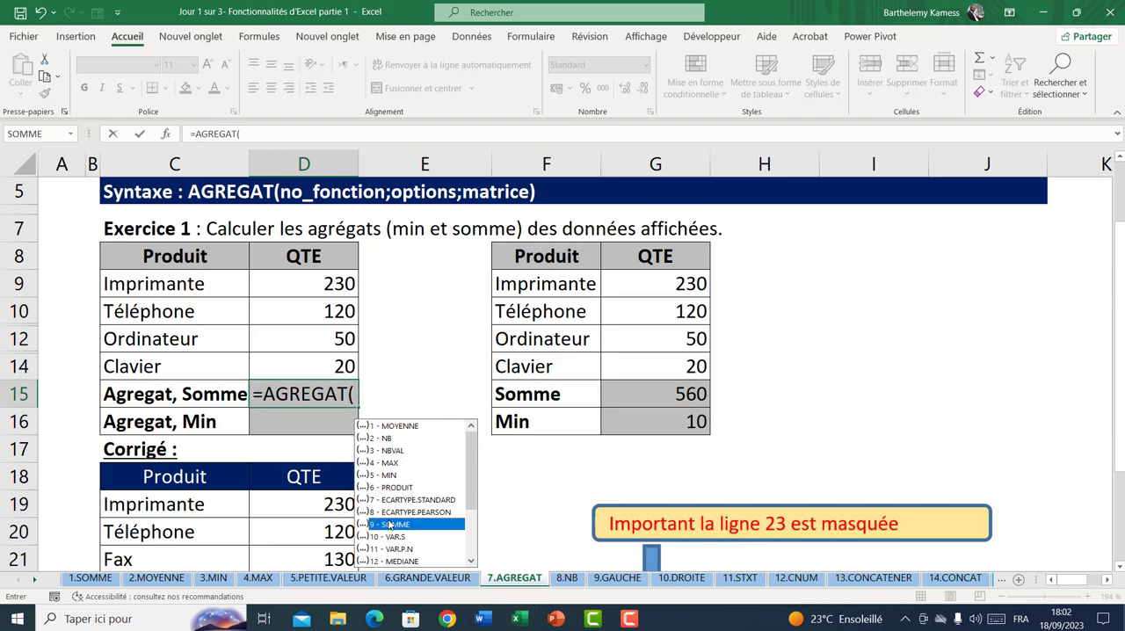
double_click(390, 525)
text(;)
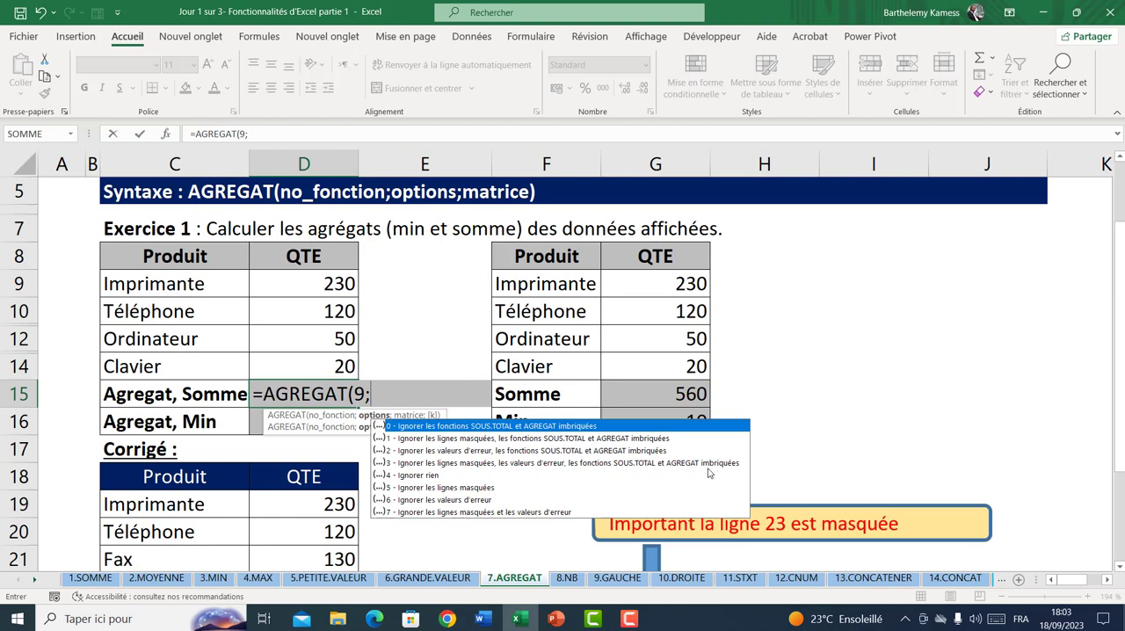
Complete the D15 formula as =AGREGAT(9;3;D9:D14), using option 3 to ignore hidden rows, error values and nested functions
click(418, 463)
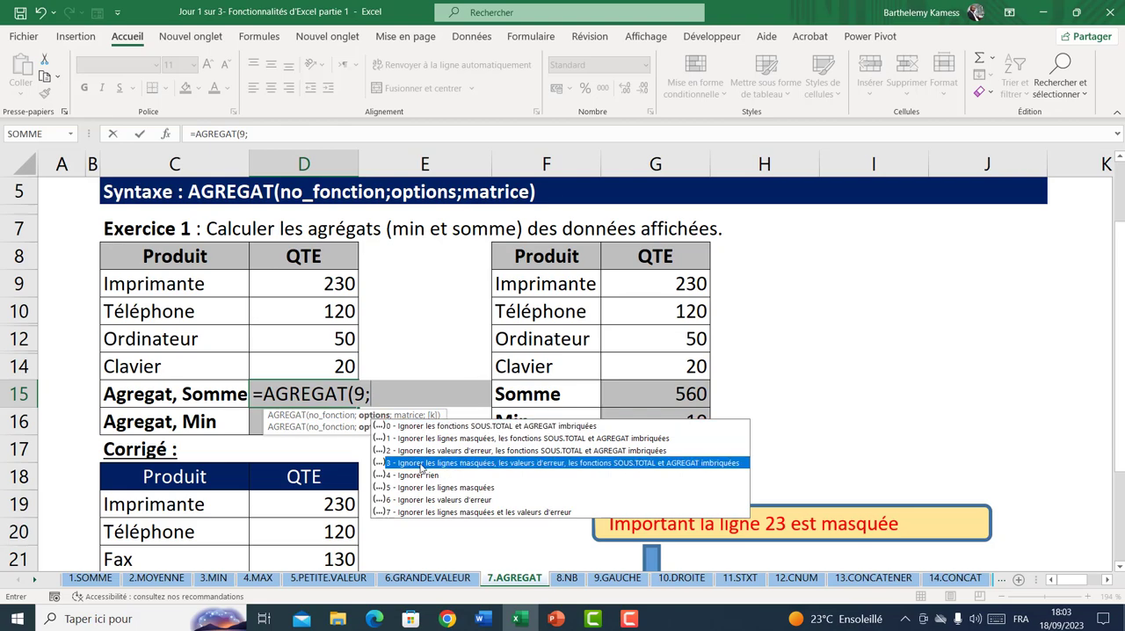
click(378, 402)
text(3)
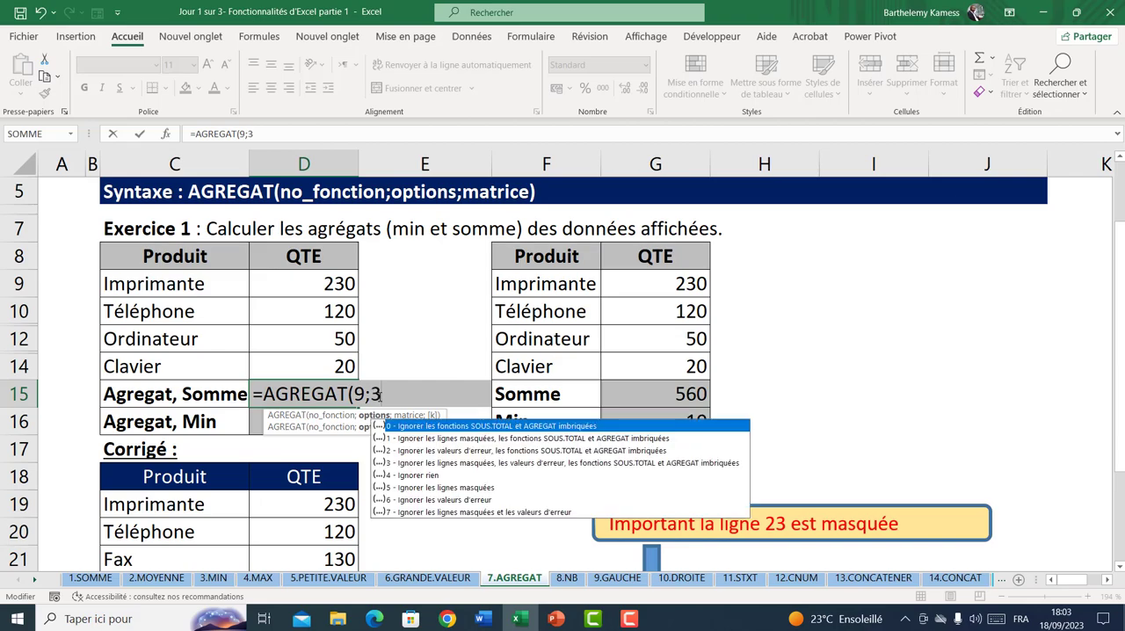
text(;)
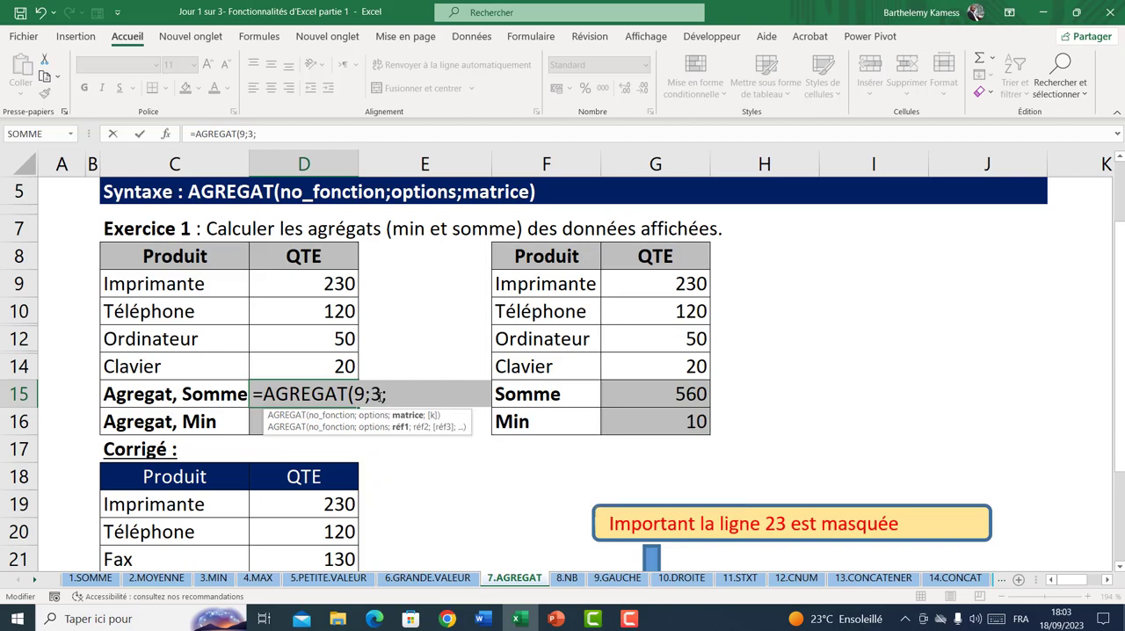
drag(330, 289, 317, 363)
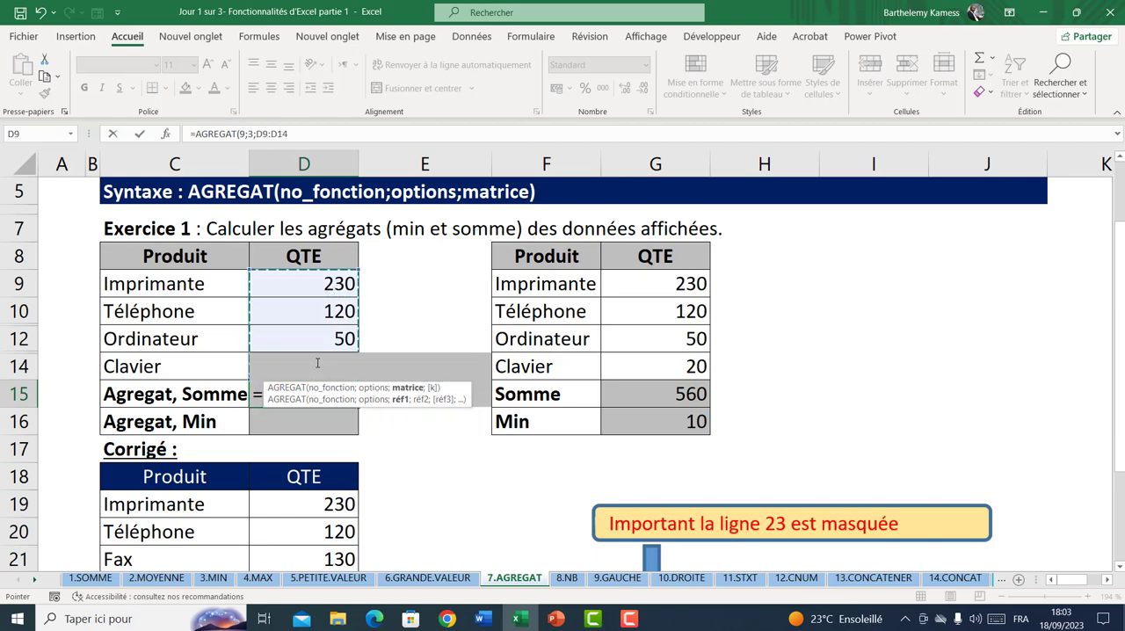
key(Return)
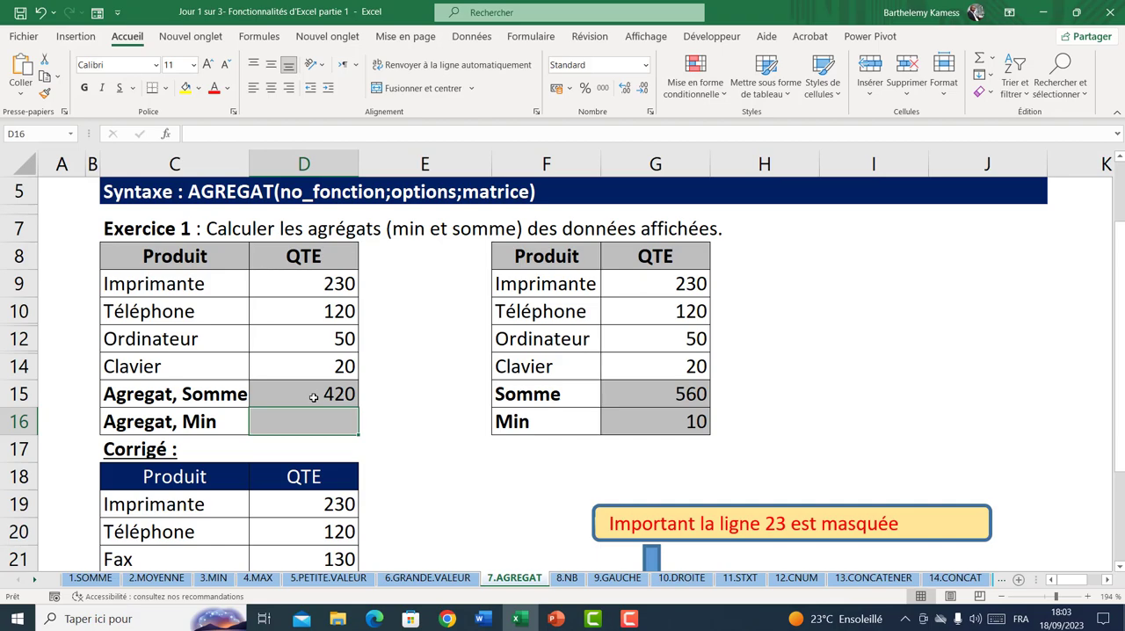
Calculate Agregat, Min in D16 with =AGREGAT(5;3;D9:D14), using function 5 - MIN and option 3
click(315, 396)
click(305, 416)
text(=ag)
key(Tab)
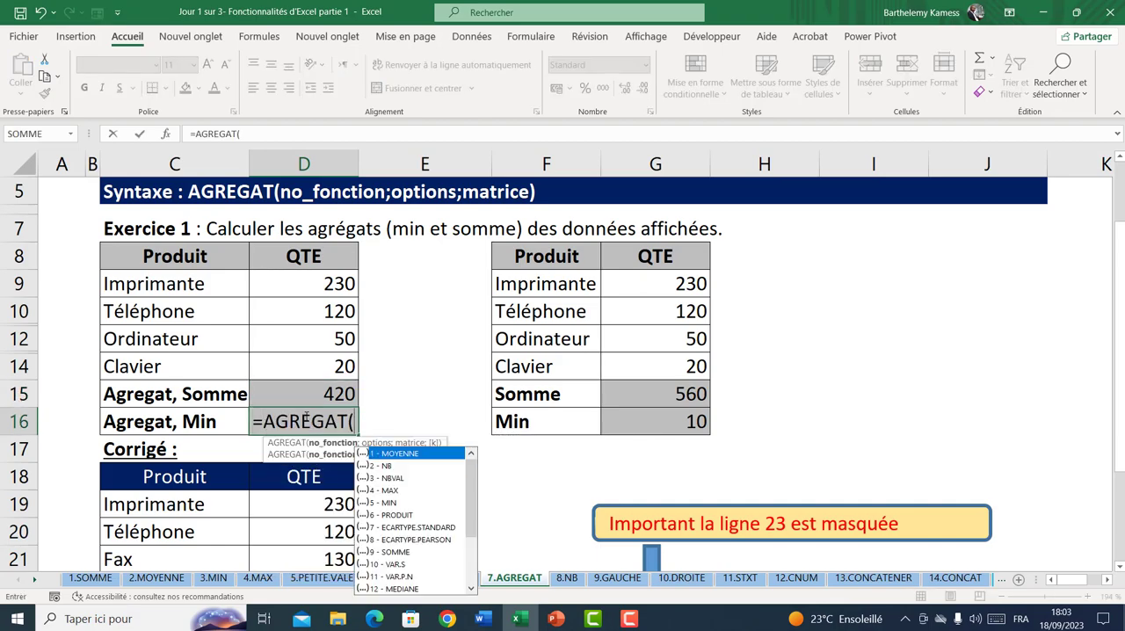
double_click(380, 503)
text(;)
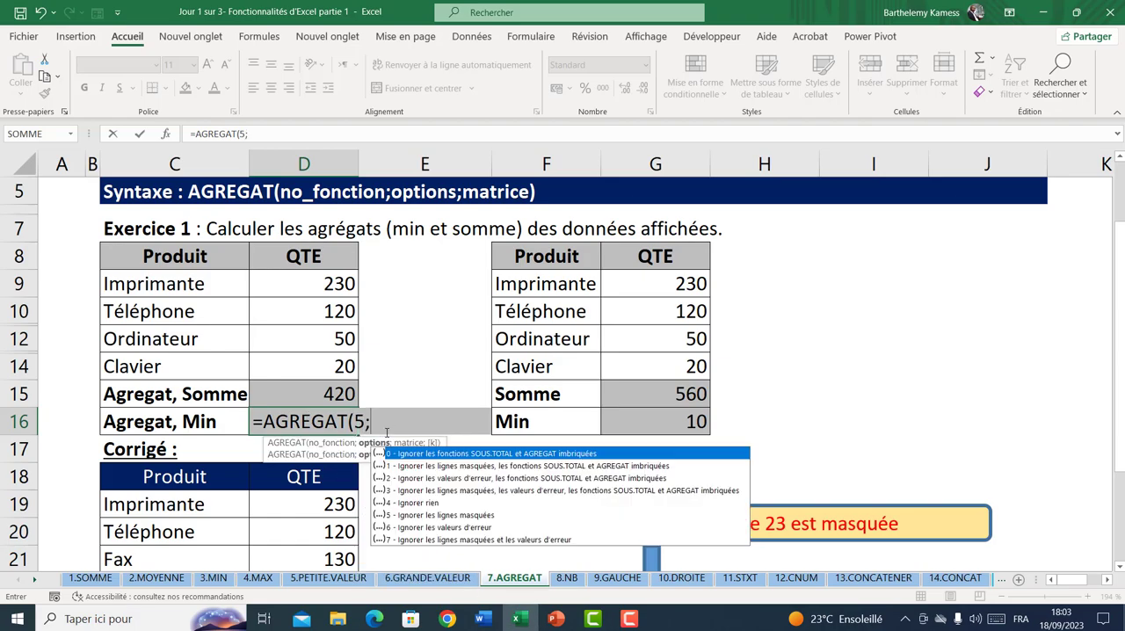
double_click(425, 491)
text(;)
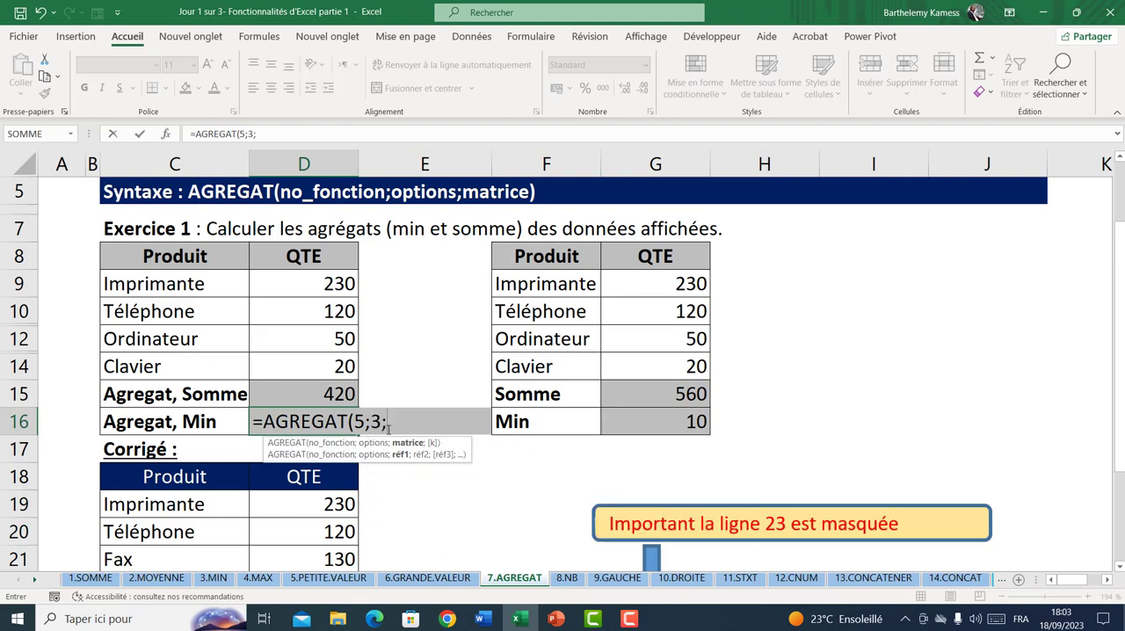
drag(318, 286, 318, 364)
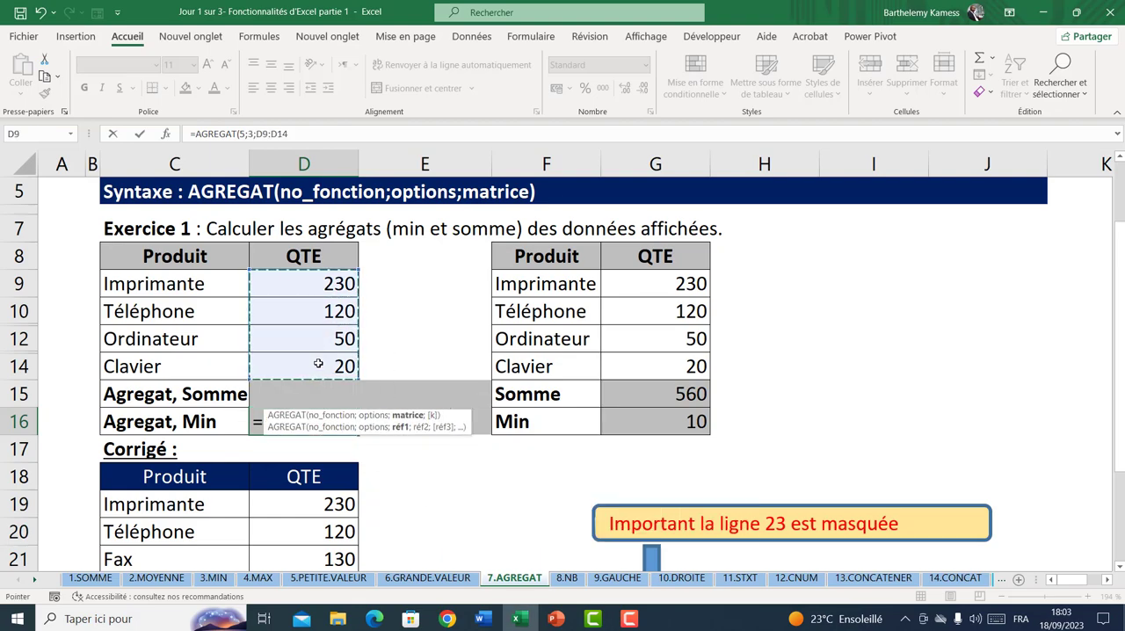
key(Return)
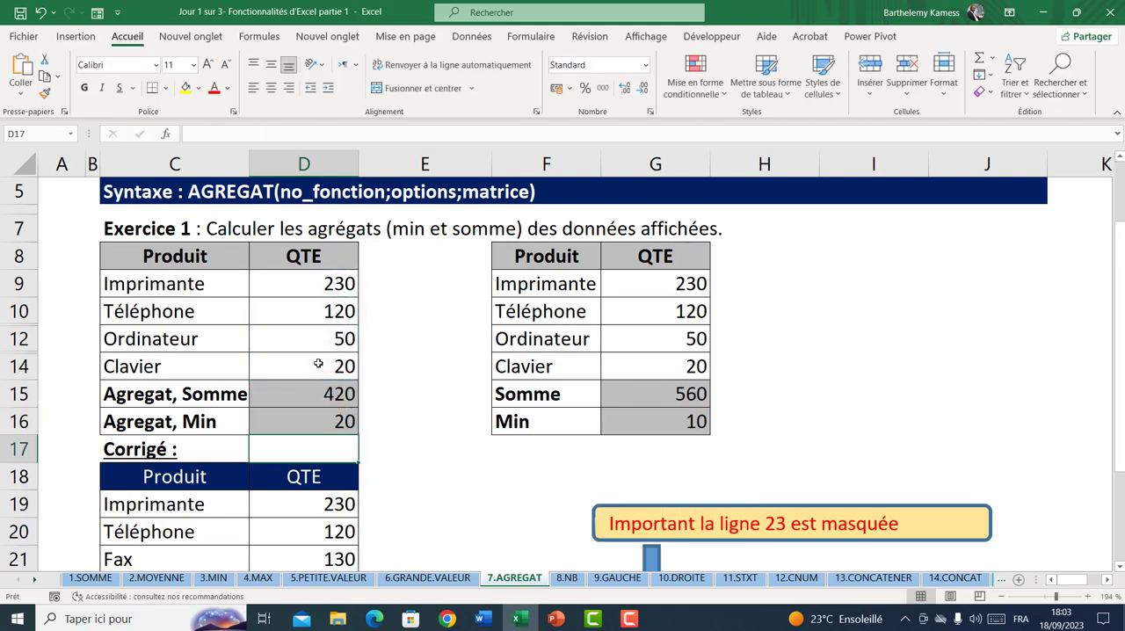
Review the Agregat, Somme and Agregat, Min results in D15 and D16
click(416, 402)
click(411, 429)
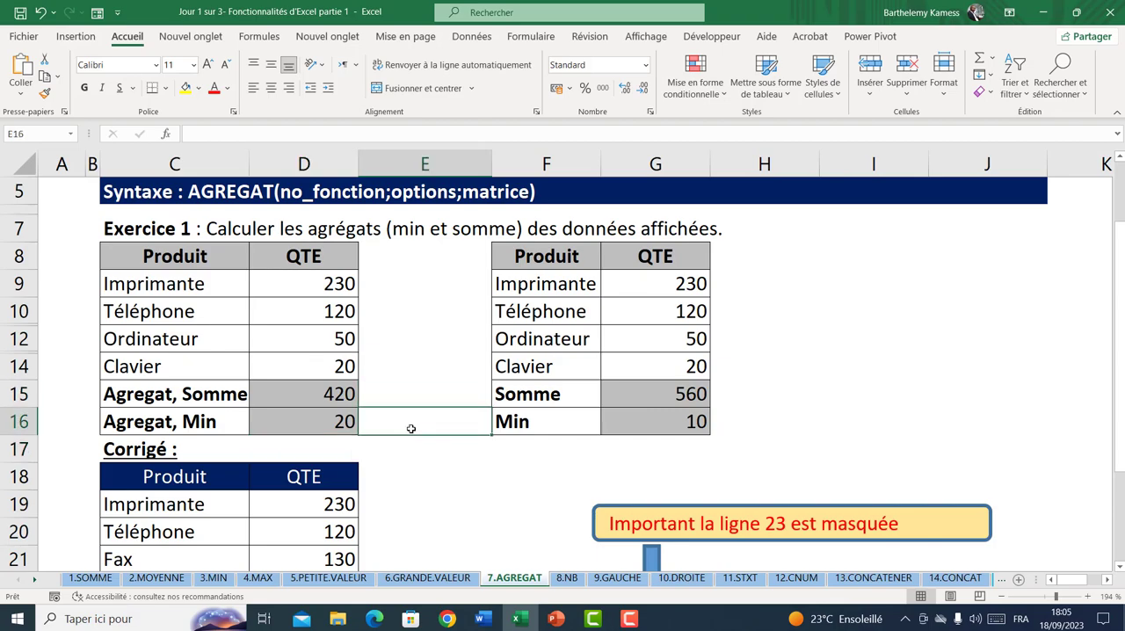
click(323, 388)
click(322, 413)
click(308, 383)
click(323, 424)
Re-enter the Somme formula in G15 as =SOMME(G9:G14) and clear the Min result in G16
click(646, 388)
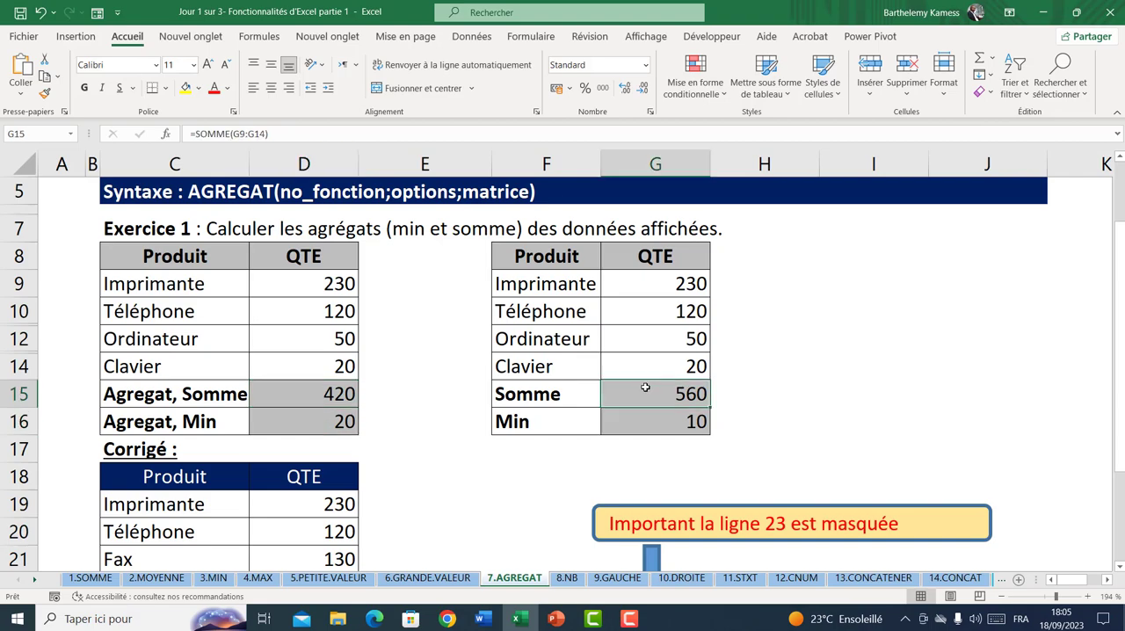
text(=somm)
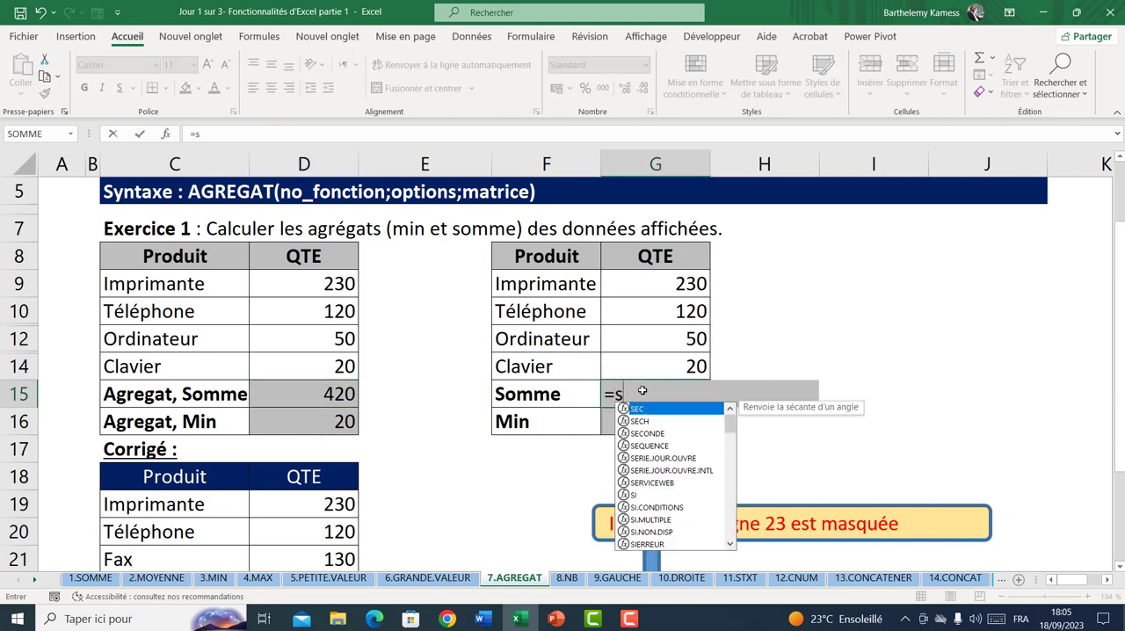
key(Tab)
drag(648, 283, 667, 374)
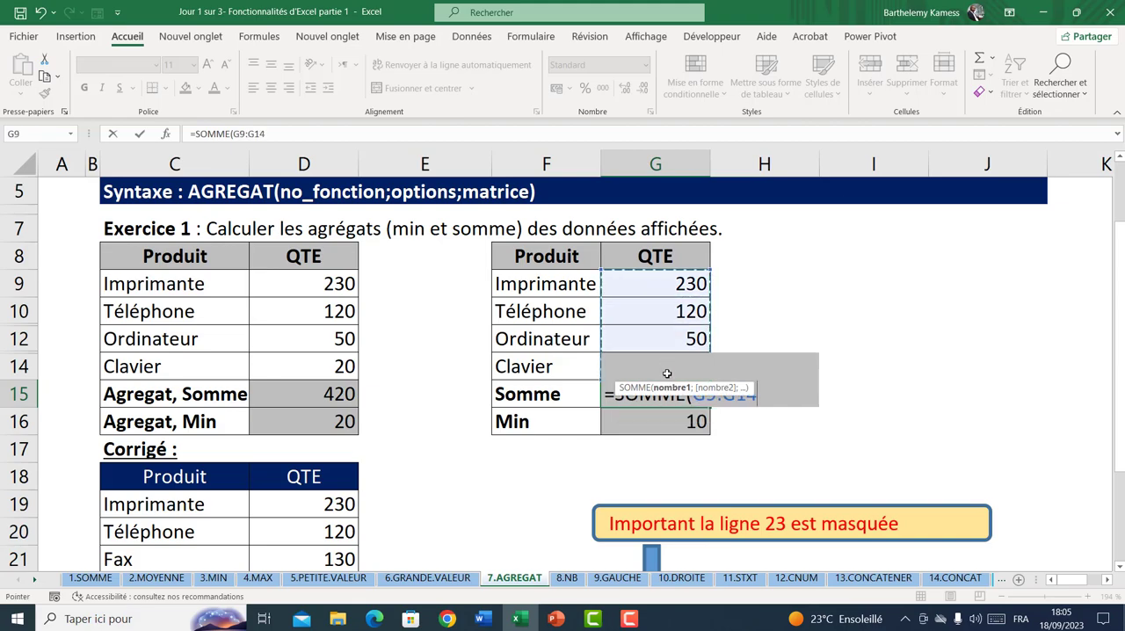
key(Return)
key(Delete)
Check the SOMME formula in G15 against the displayed quantities in G9:G14
click(685, 397)
double_click(685, 397)
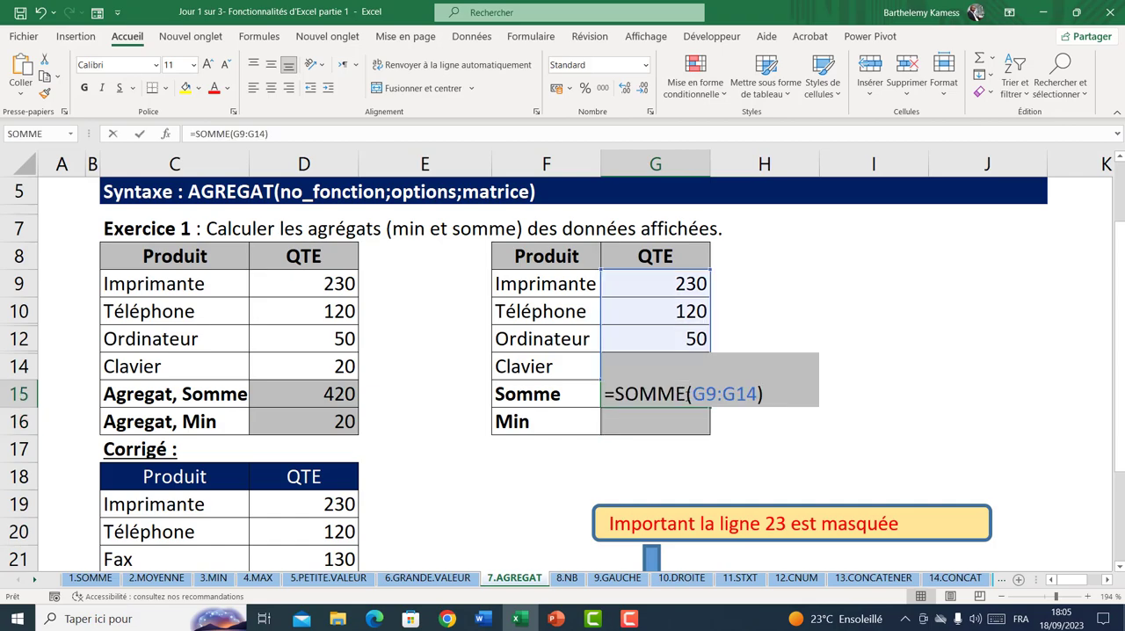
key(Return)
drag(655, 285, 664, 352)
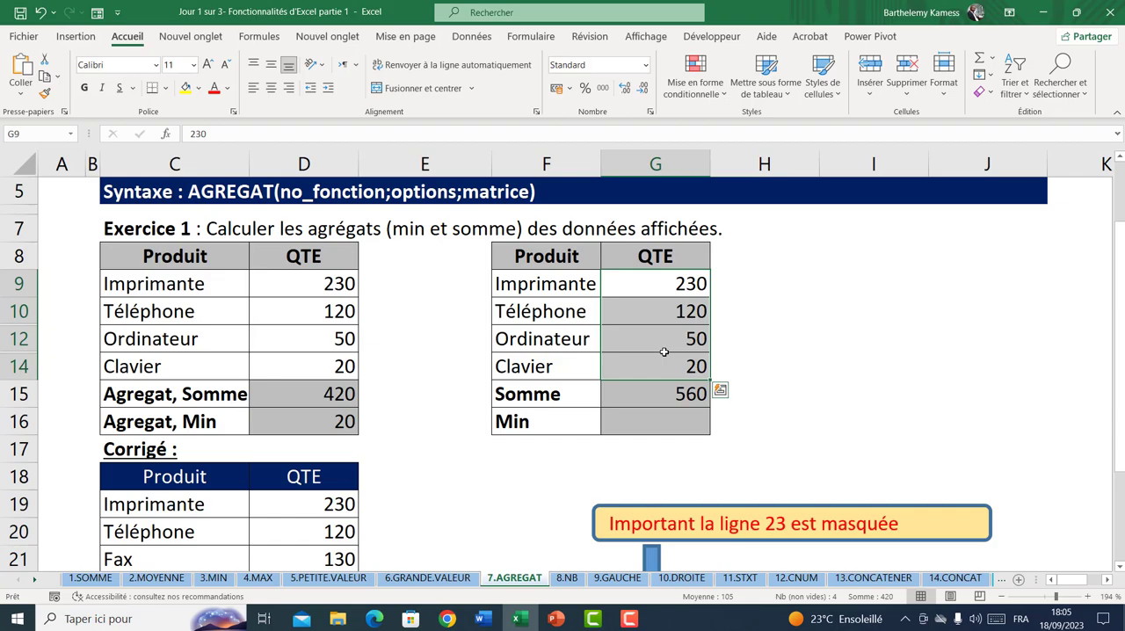
click(658, 396)
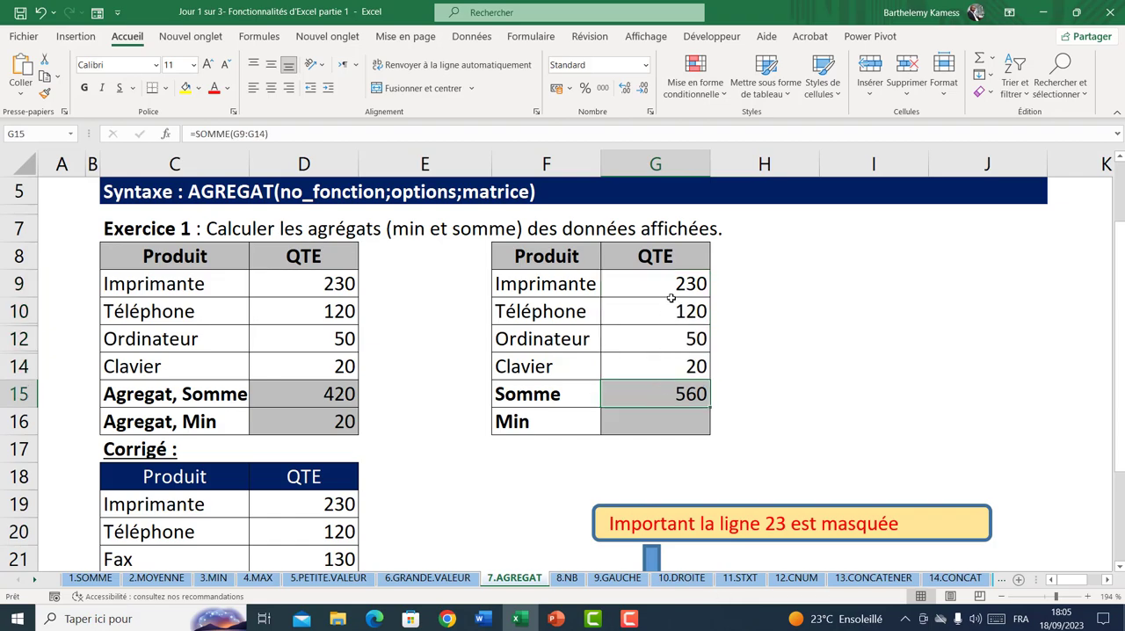
drag(676, 283, 684, 370)
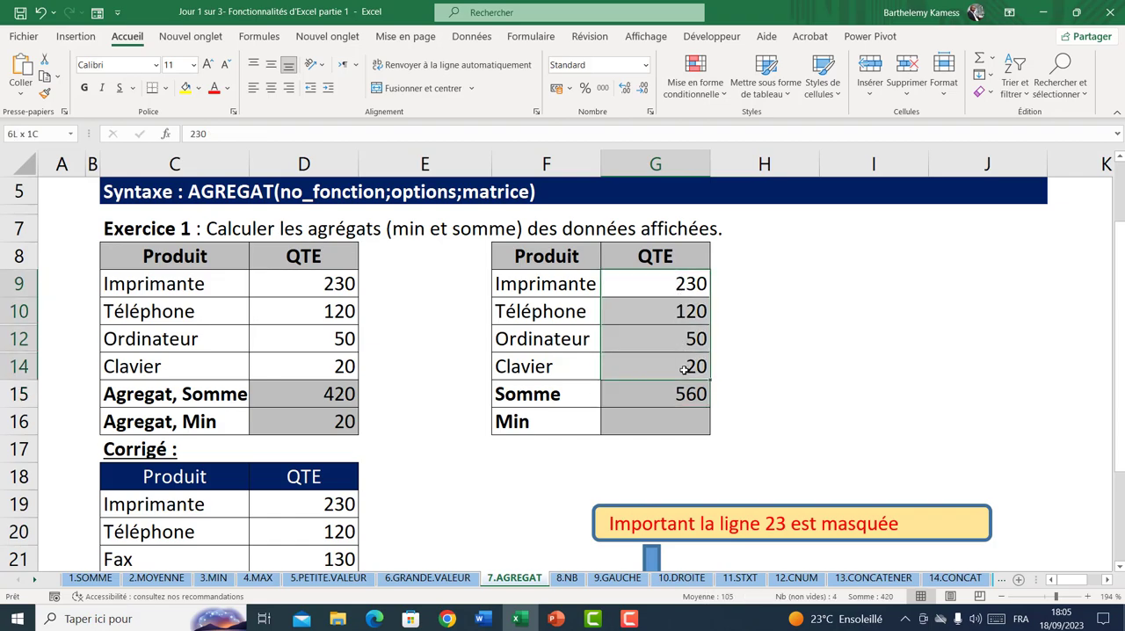
Try a SOMME of G9:G14 in the empty cell I10 and delete the test formula
click(790, 295)
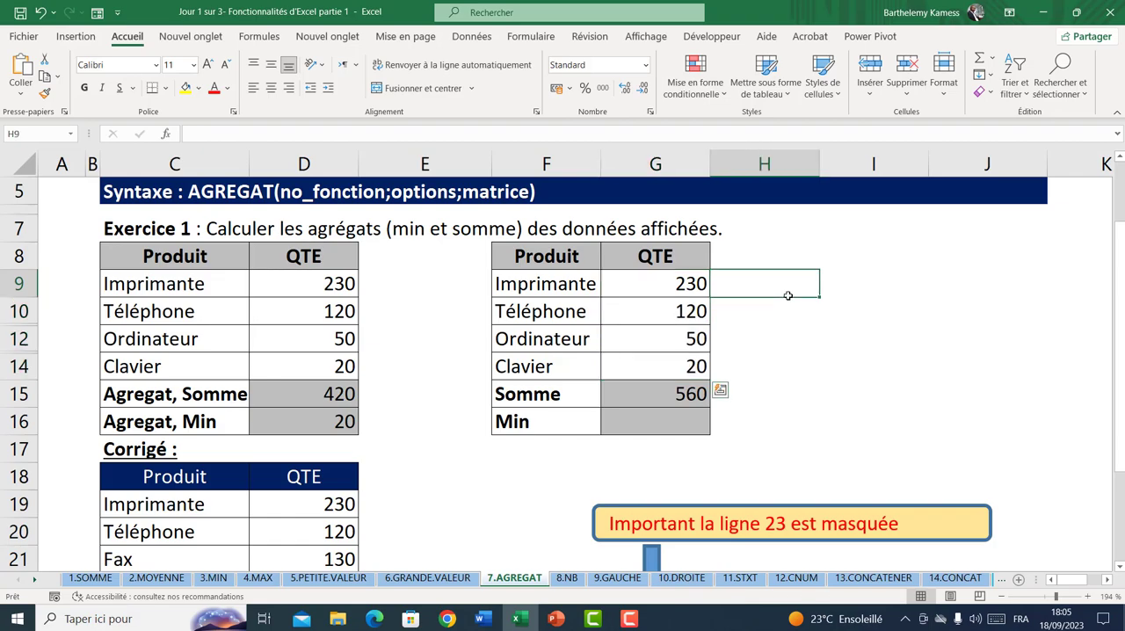
click(845, 300)
text(=somme)
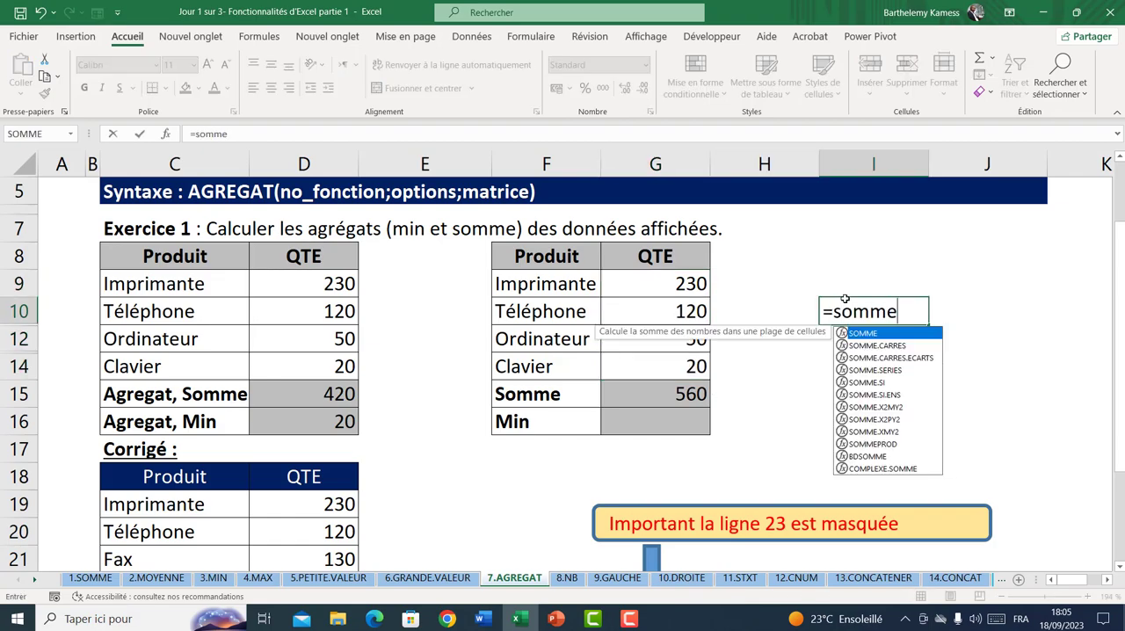
key(Tab)
drag(687, 290, 674, 357)
key(Return)
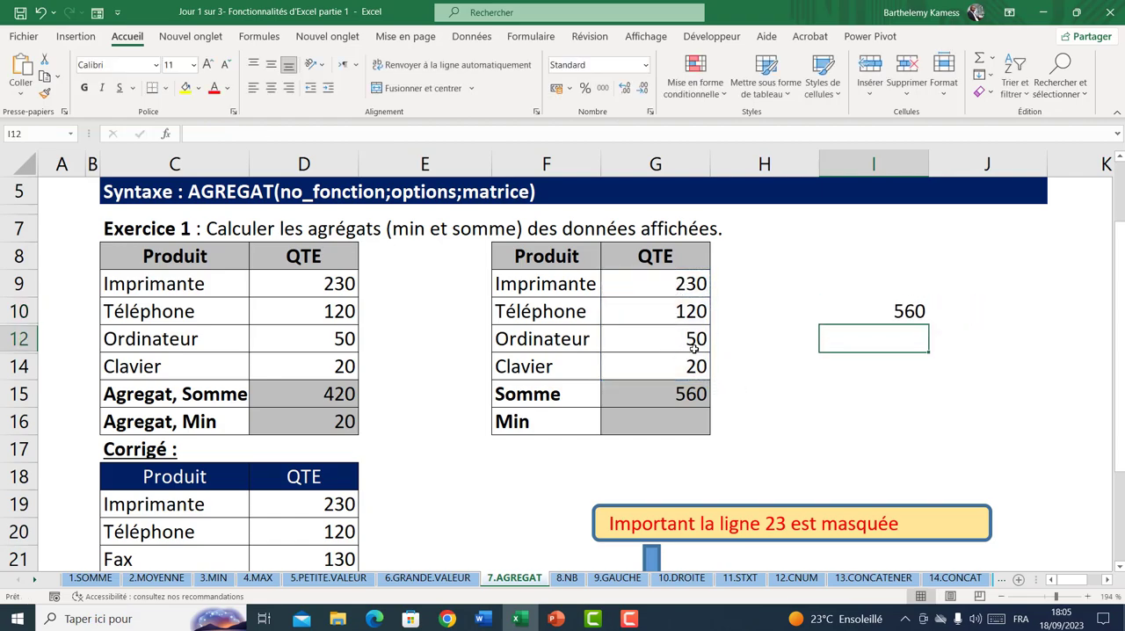
click(886, 310)
key(Delete)
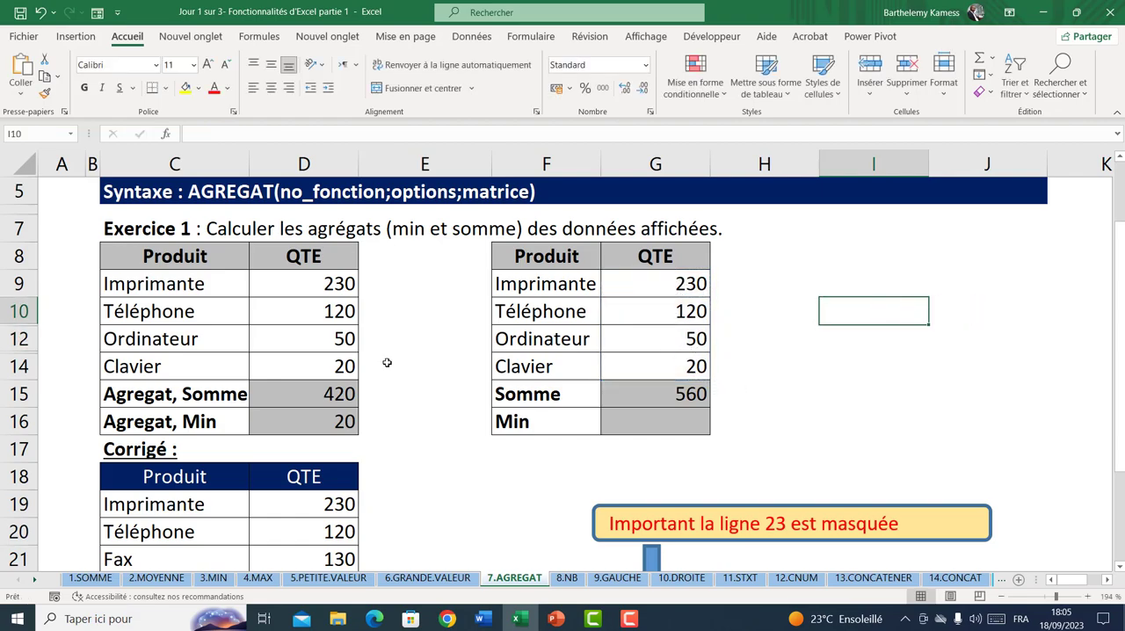
Calculate the Min in G16 with =AGREGAT(5;3;G9:G14), using function 5 - MIN and option 3
click(264, 390)
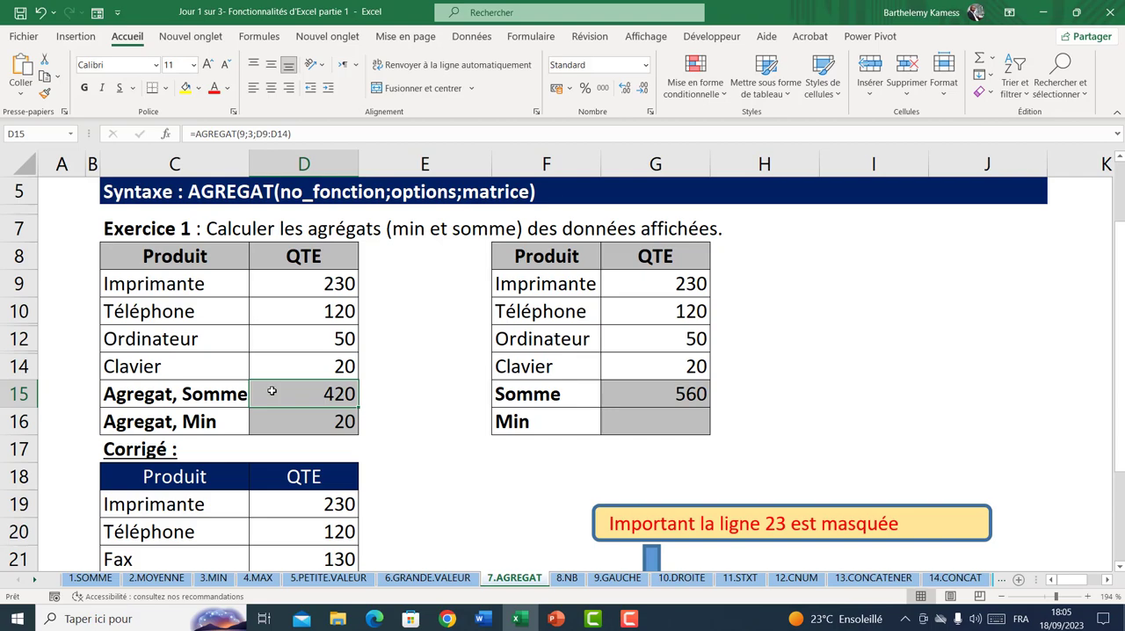
click(651, 418)
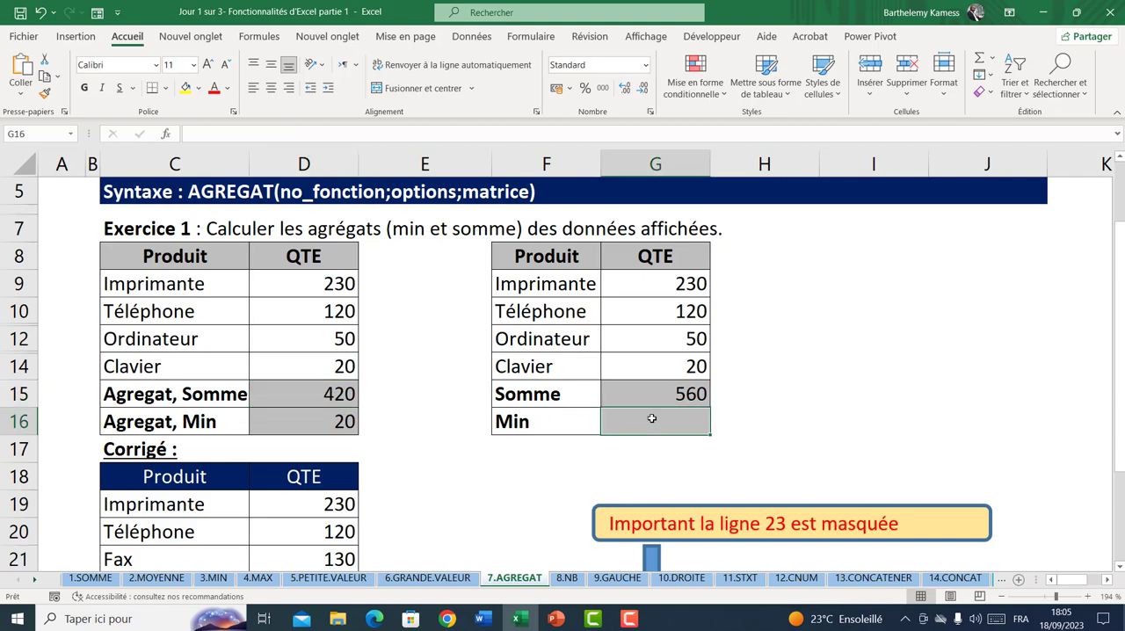
text(=ag)
key(Tab)
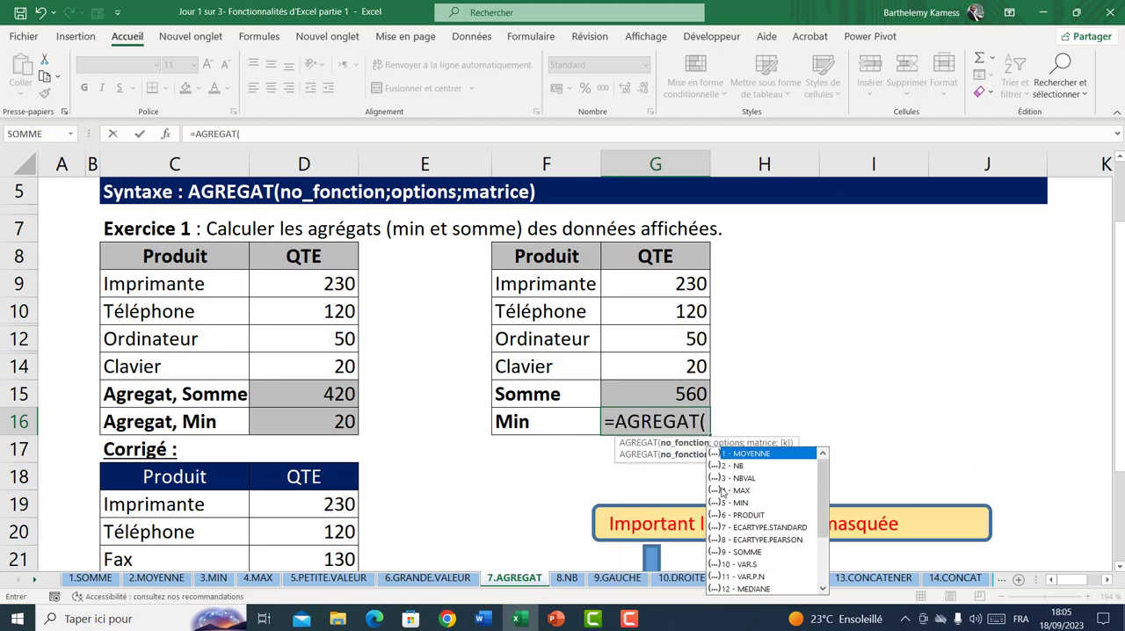
text(5)
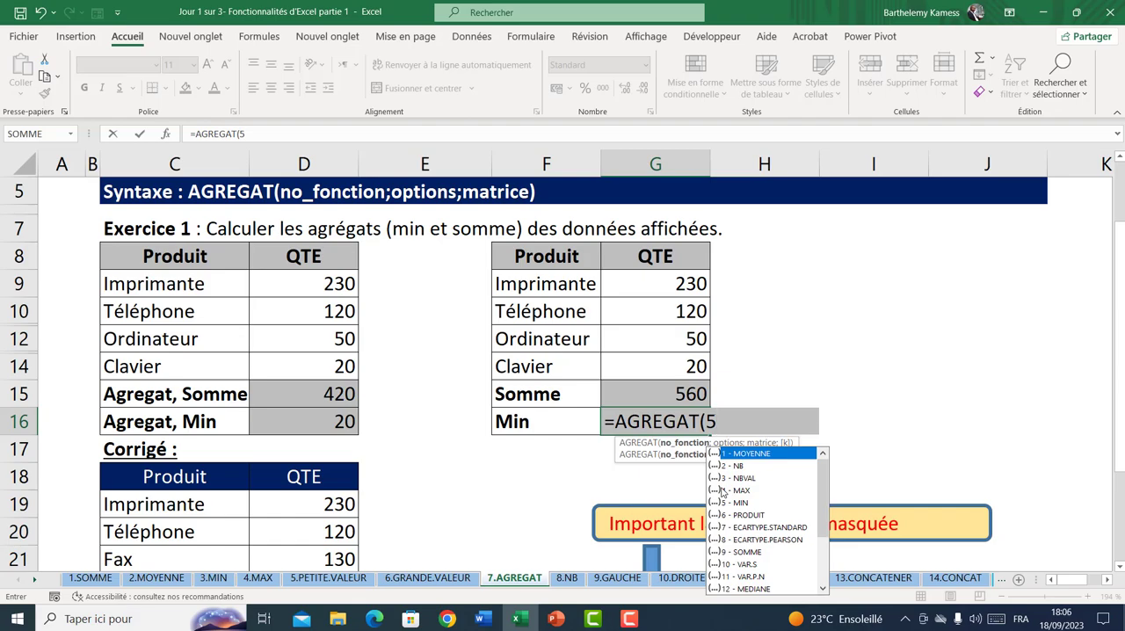
text(;)
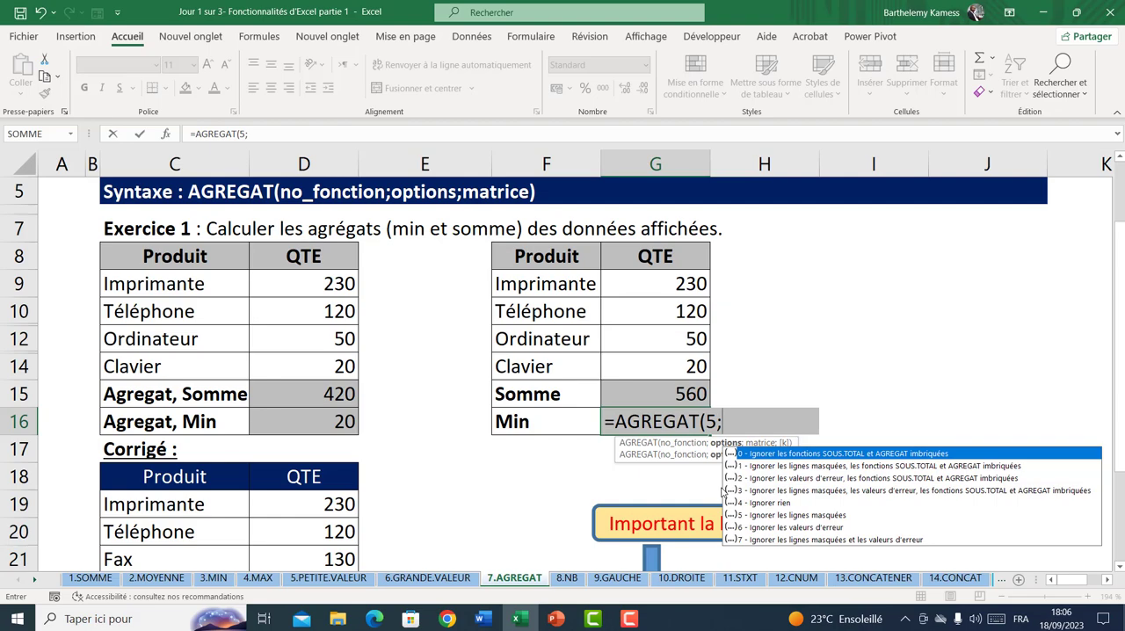
text(3;)
drag(640, 286, 673, 357)
key(Return)
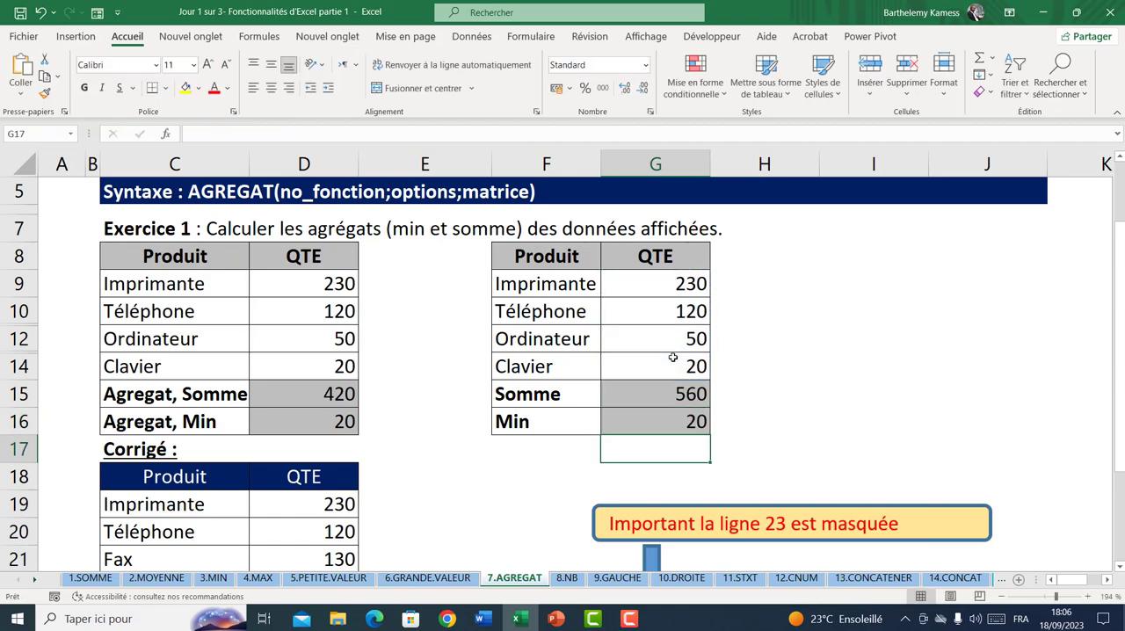
Compare the AGREGAT formulas in D15 and D16 with the Somme and Min cells G15 and G16
click(333, 420)
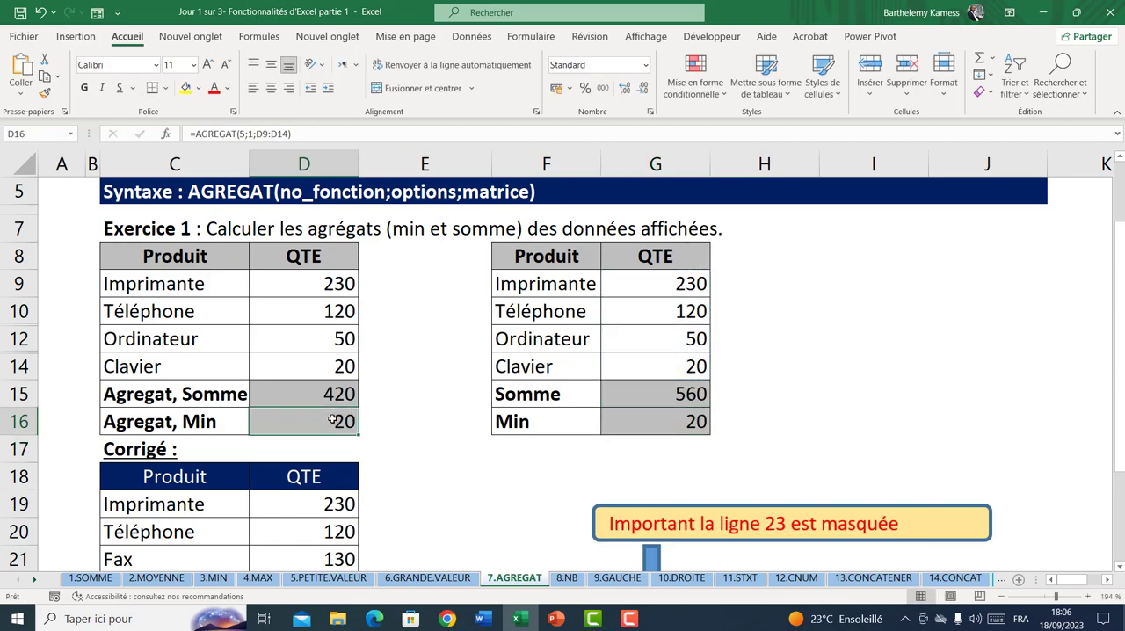
click(678, 411)
click(327, 393)
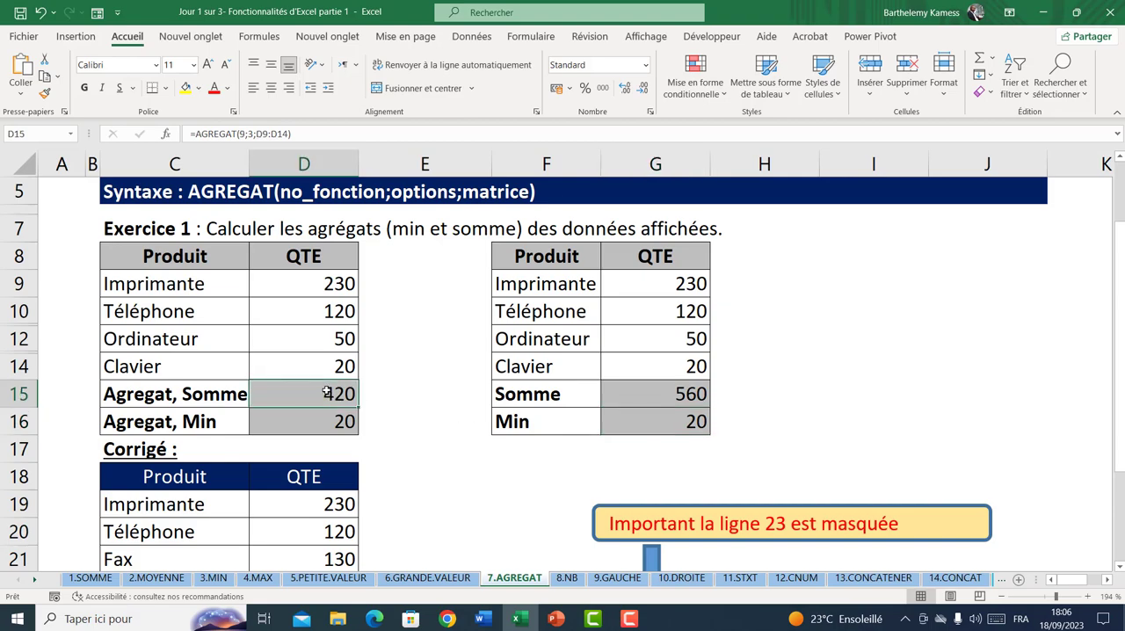
click(651, 399)
click(345, 393)
click(655, 400)
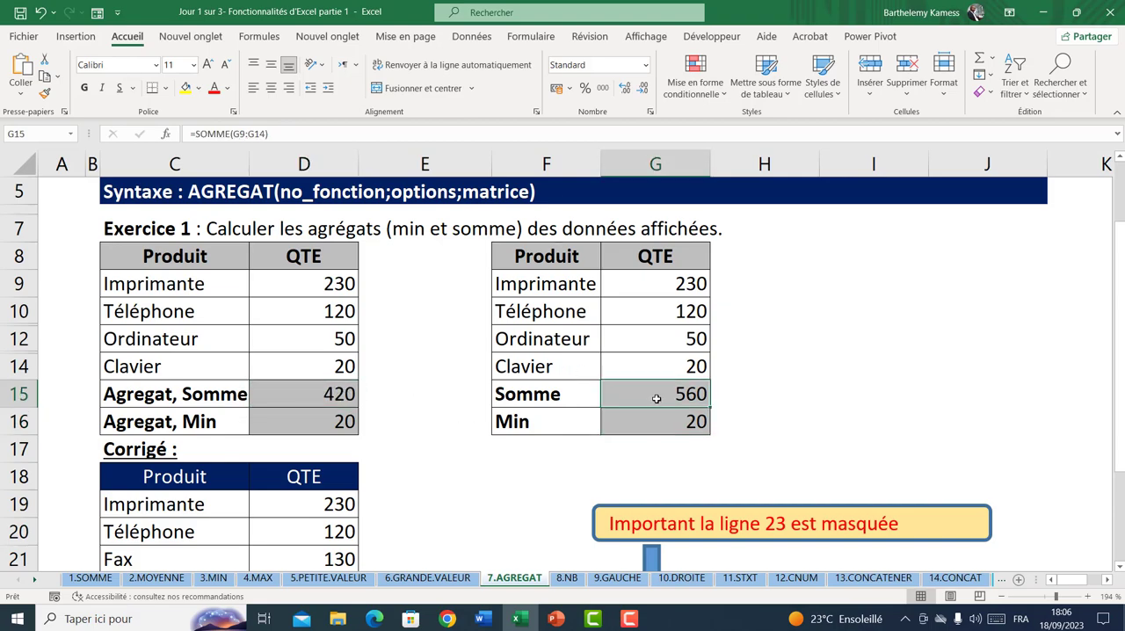
Change the option of the AGREGAT formula in the Corrigé table's Somme cell D25 to 4 - Ignorer rien
scroll(656, 399, down, 2)
scroll(656, 399, down, 2)
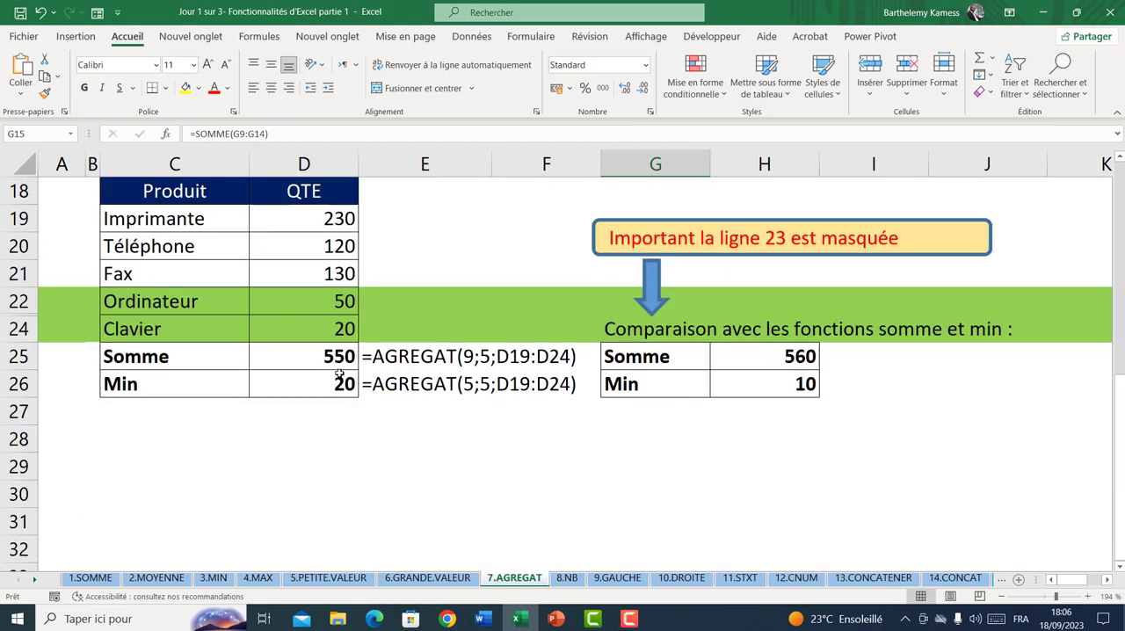
scroll(340, 375, up, 3)
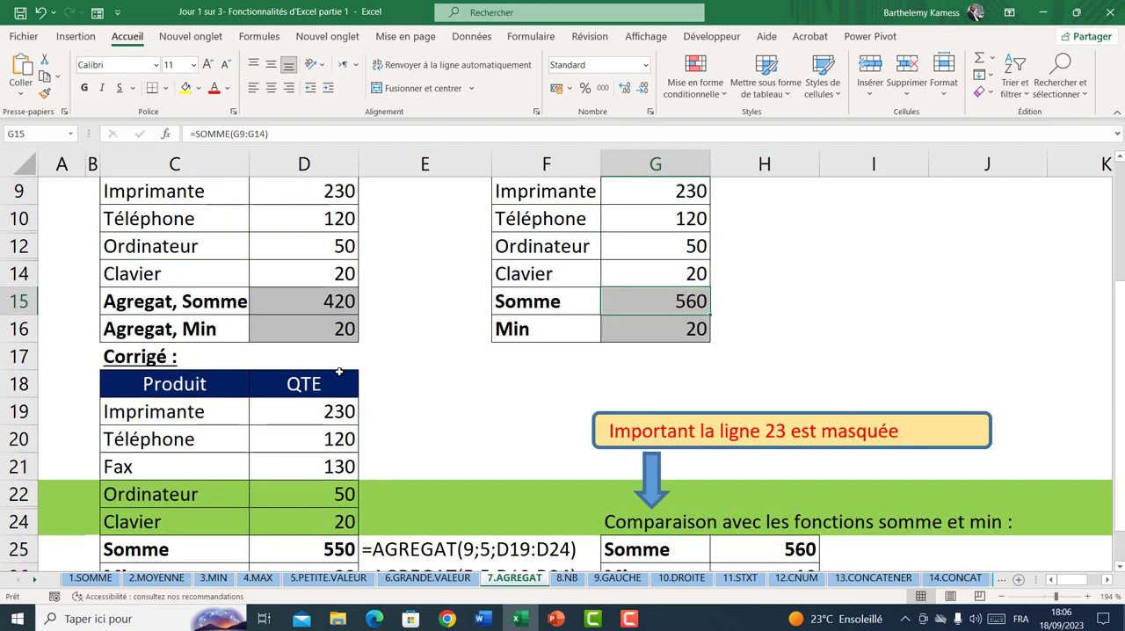
scroll(339, 375, down, 2)
click(332, 435)
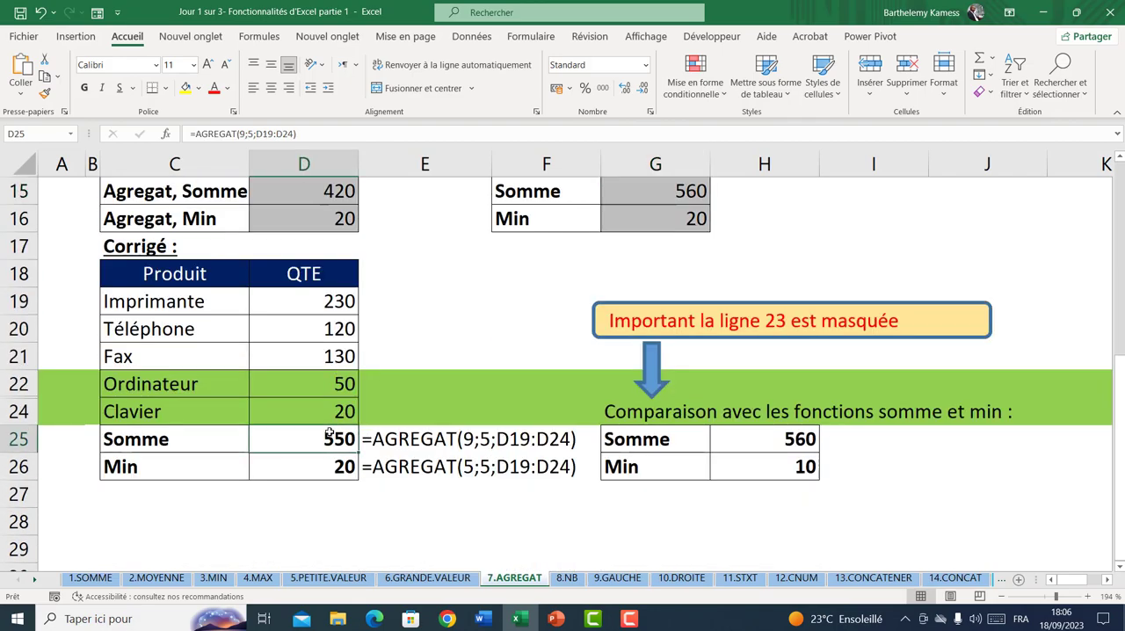
click(250, 134)
key(BackSpace)
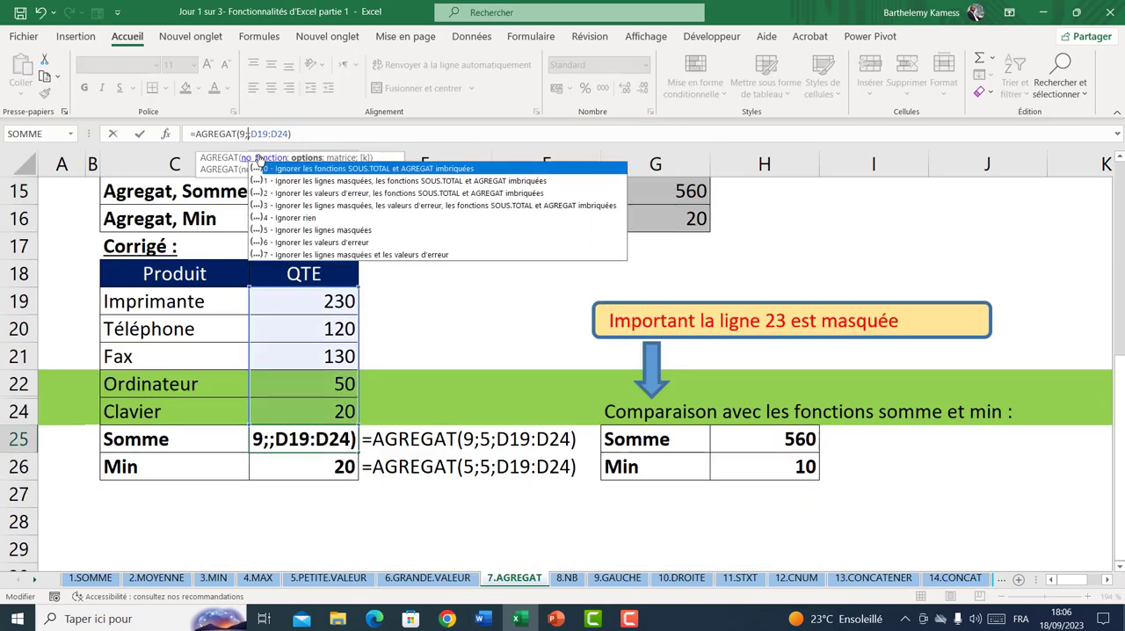
text(4)
key(Return)
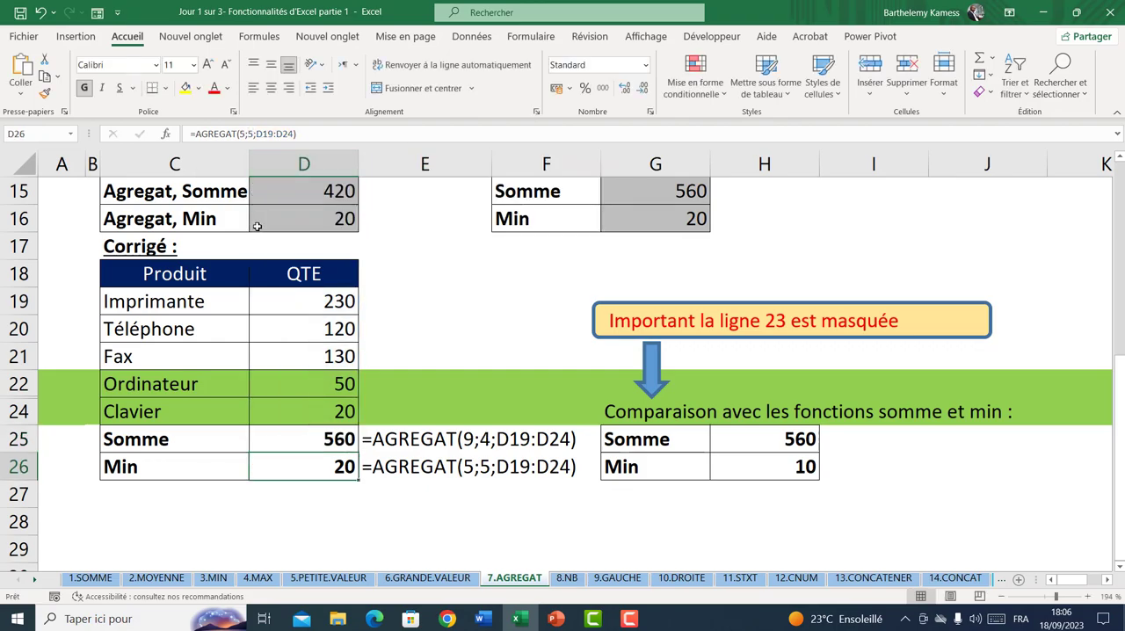
Set the option of the Somme formula in D25 to 3, as in D15, giving =AGREGAT(9;3;D19:D24)
scroll(257, 228, up, 2)
click(292, 242)
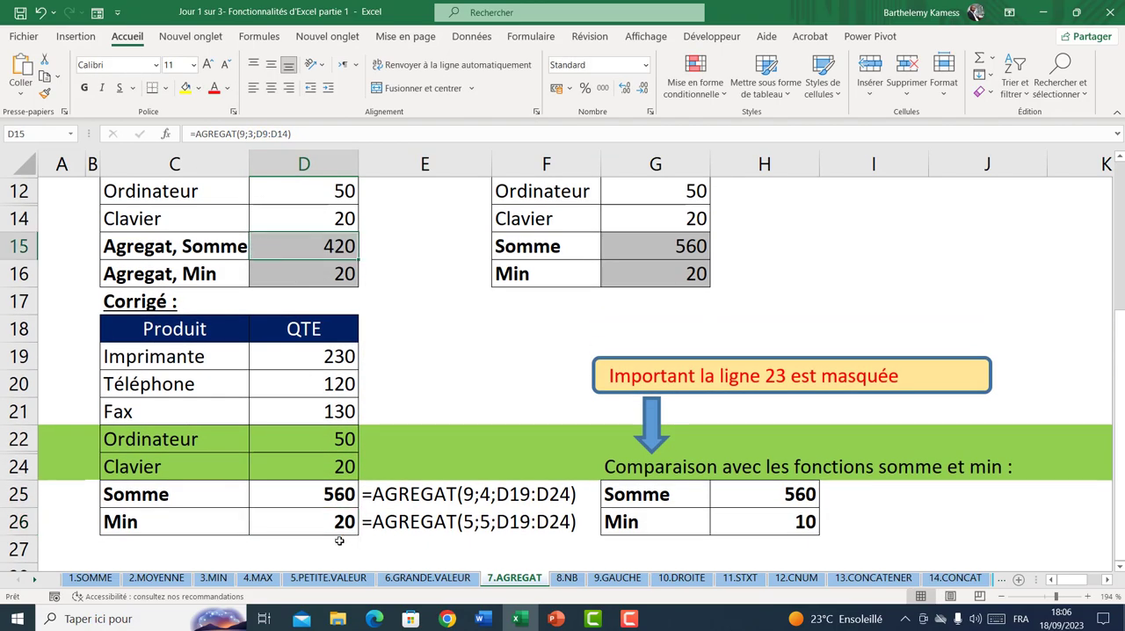
click(313, 494)
click(249, 133)
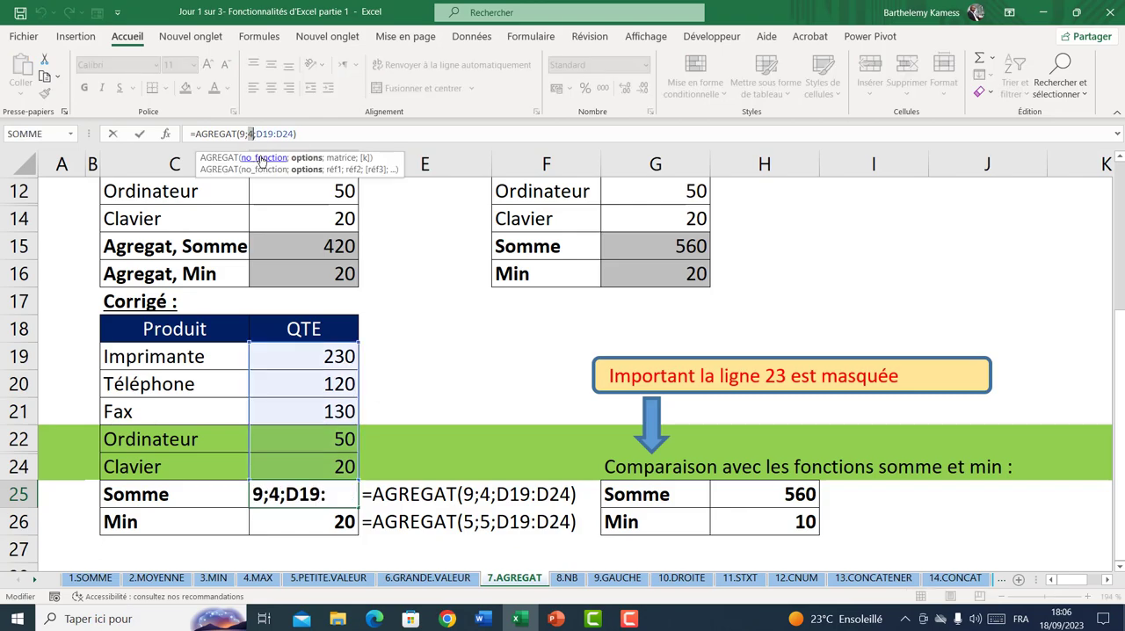
text(3)
key(Return)
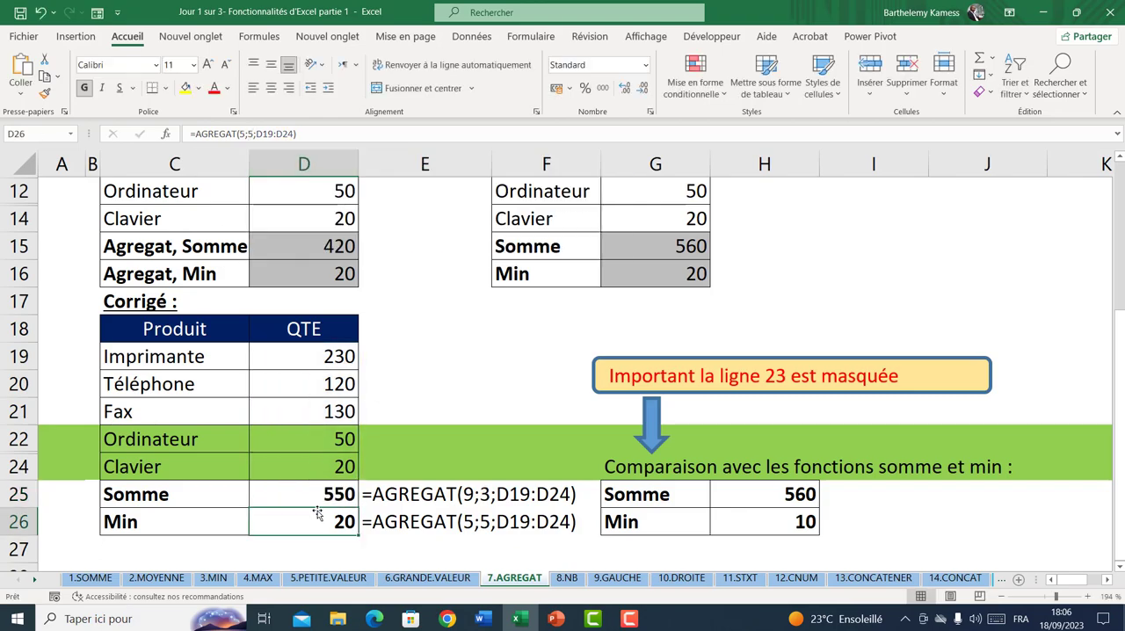
Set the option of the Min formula in D26 to 3, giving =AGREGAT(5;3;D19:D24)
click(263, 134)
click(254, 133)
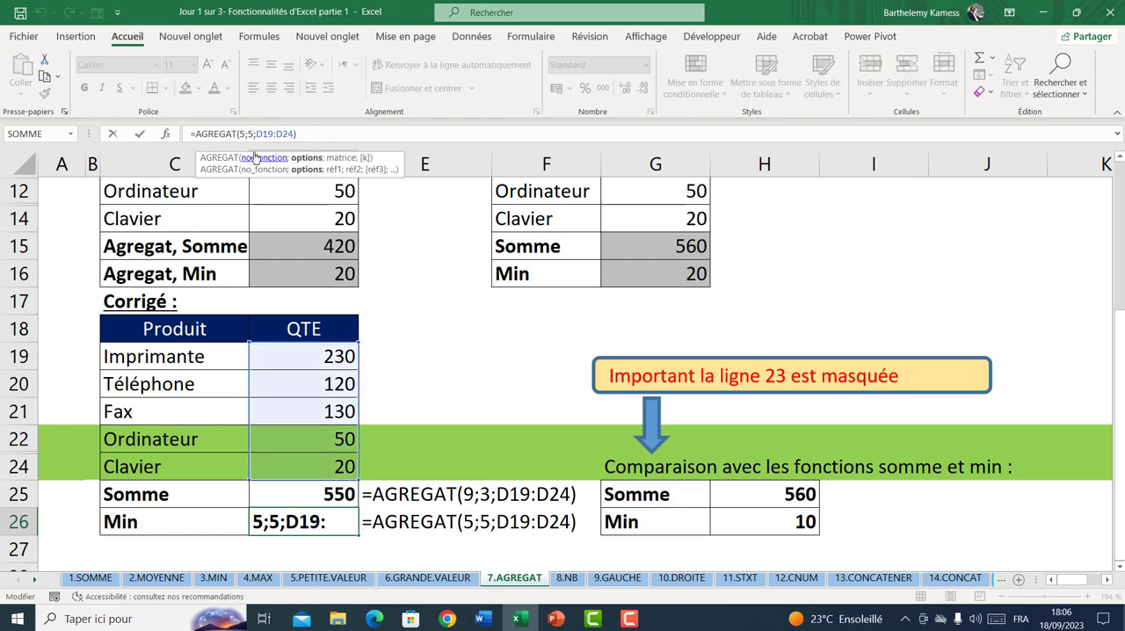
key(BackSpace)
text(3)
key(Return)
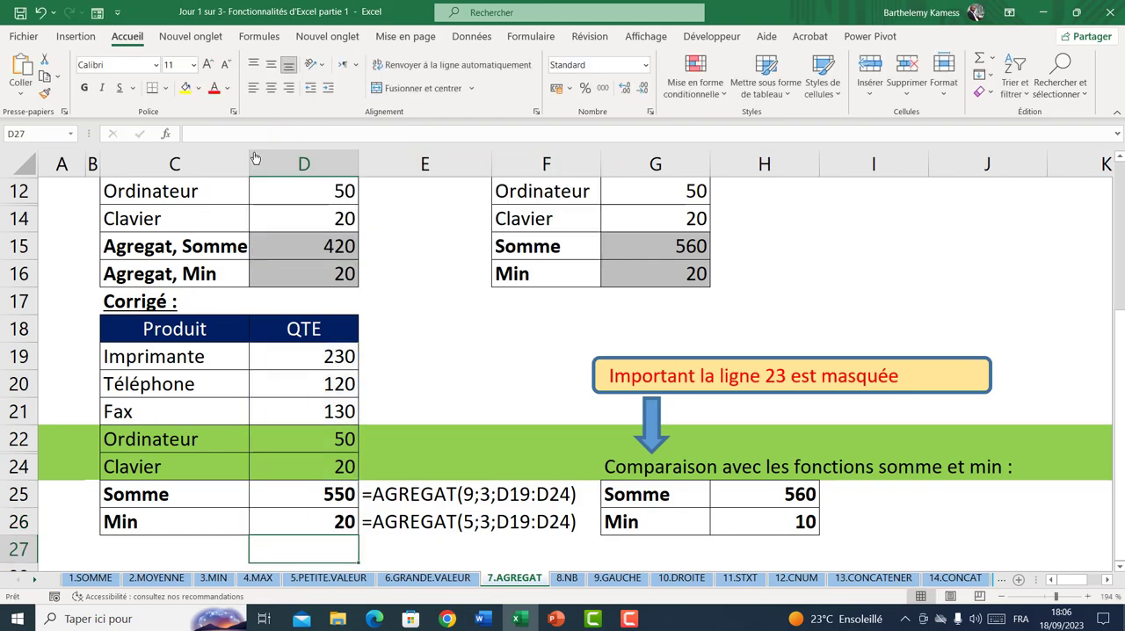
Compare the AGREGAT sums in D25 and D15 with the SOMME formulas in H25 and G15
scroll(459, 437, down, 1)
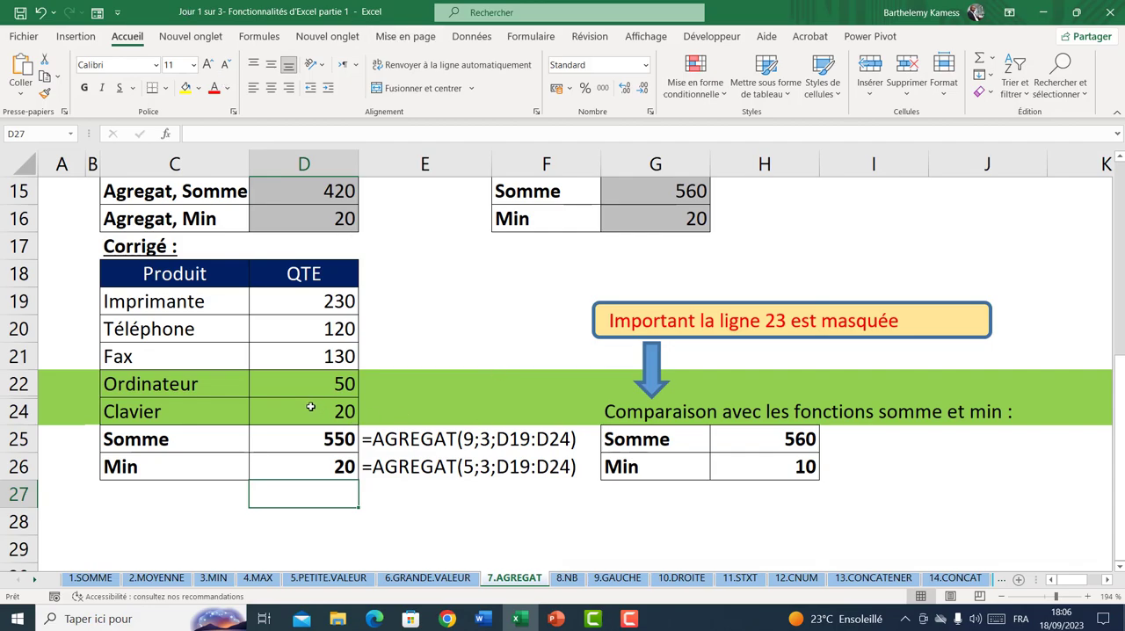
click(308, 438)
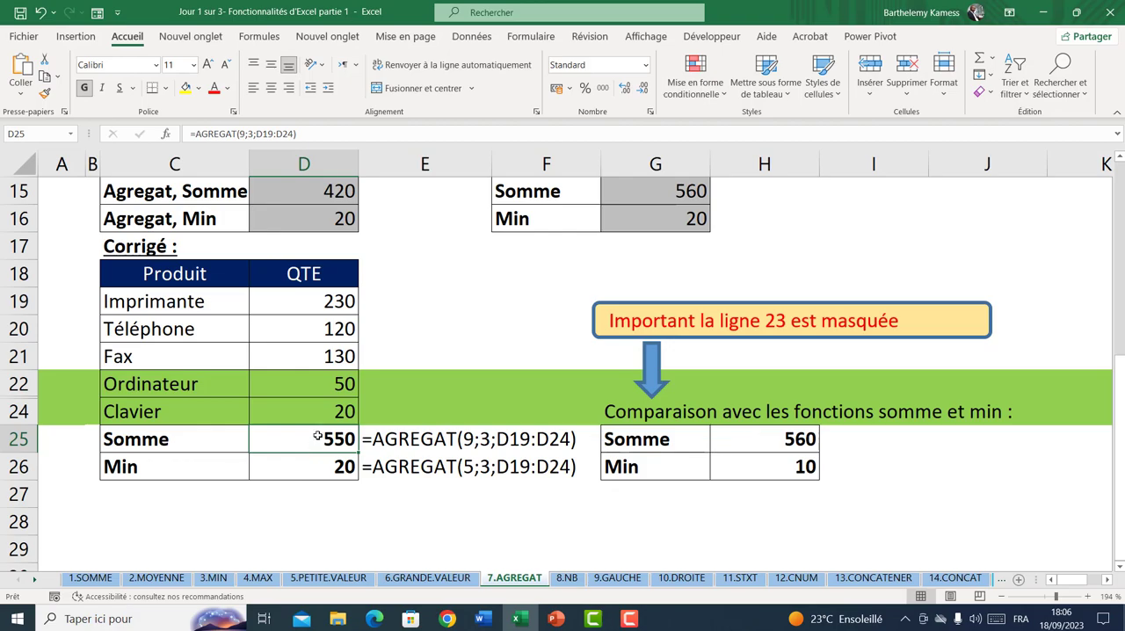
click(743, 437)
scroll(325, 371, up, 2)
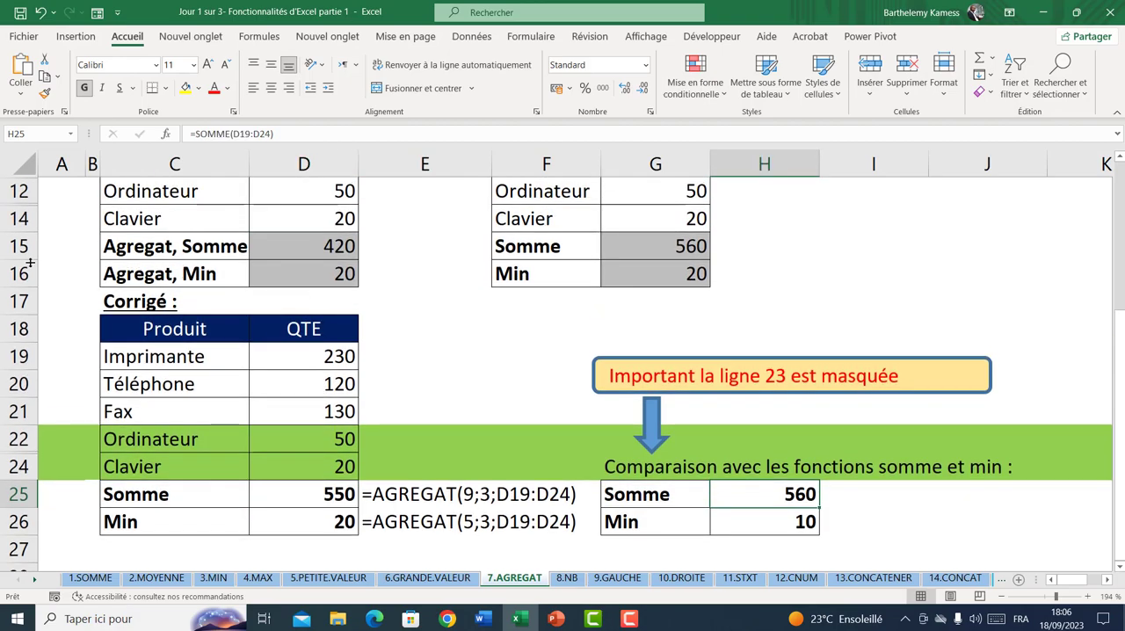
scroll(33, 261, up, 2)
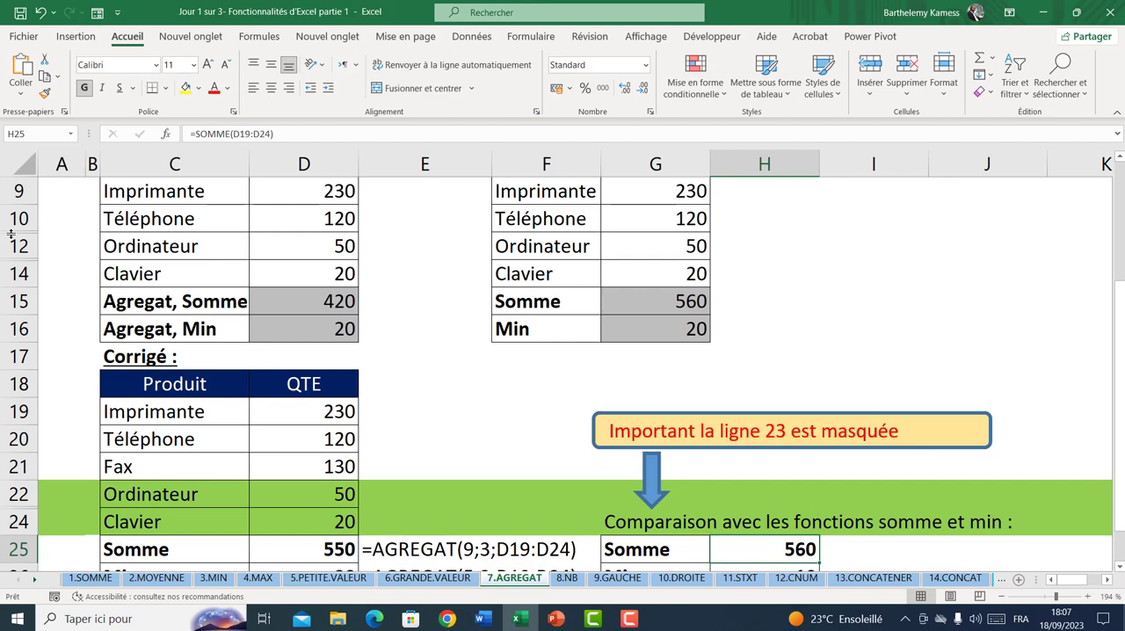
click(296, 309)
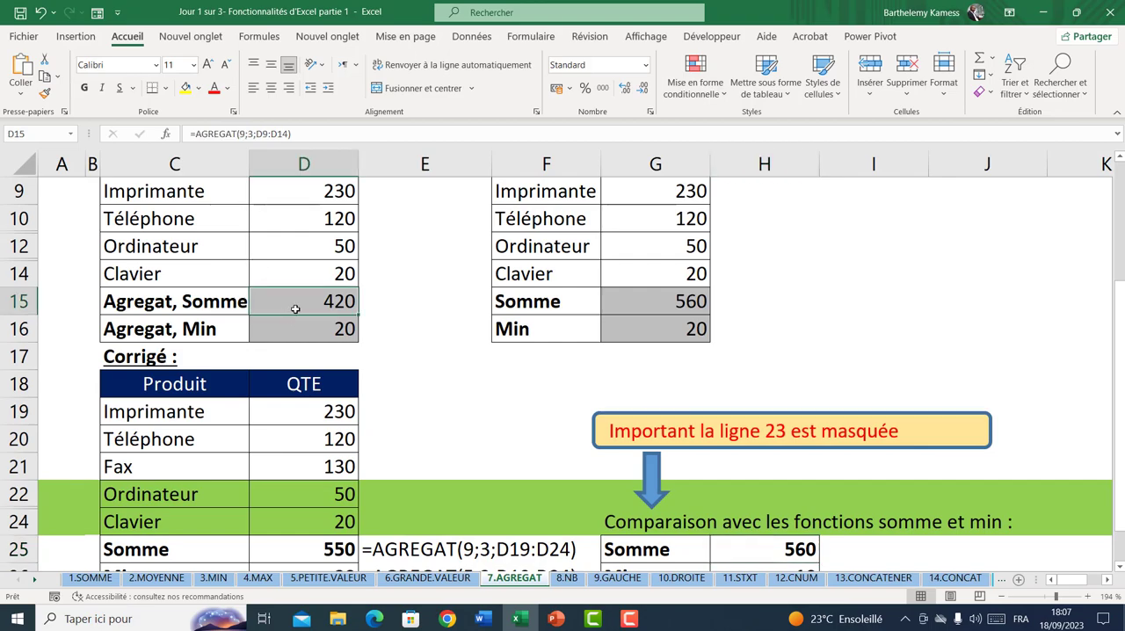
scroll(296, 305, up, 1)
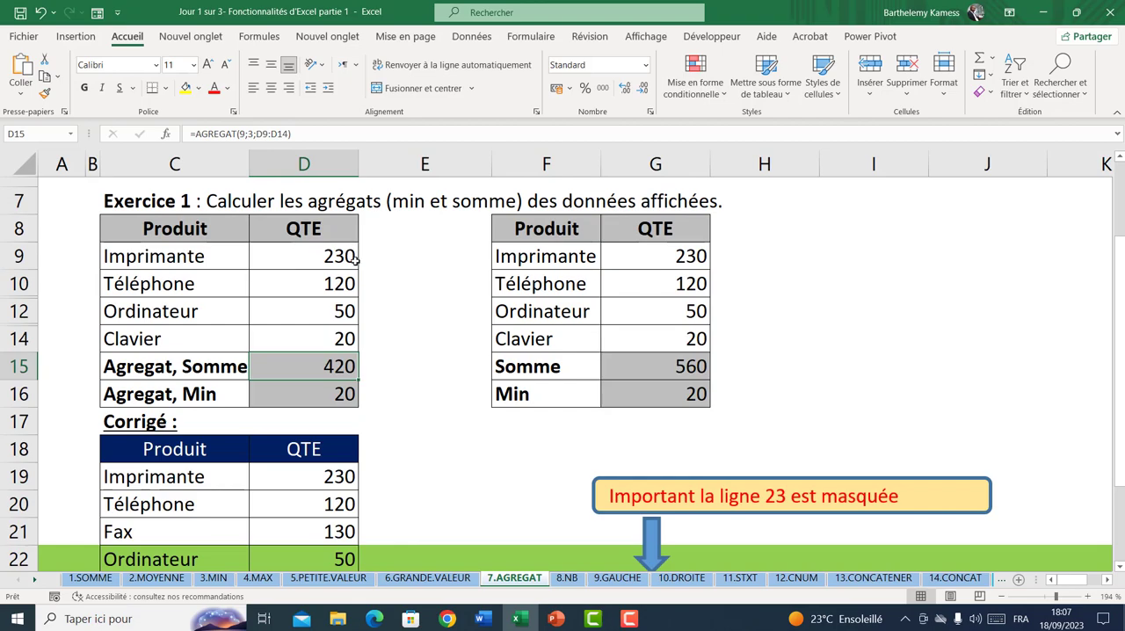
click(658, 368)
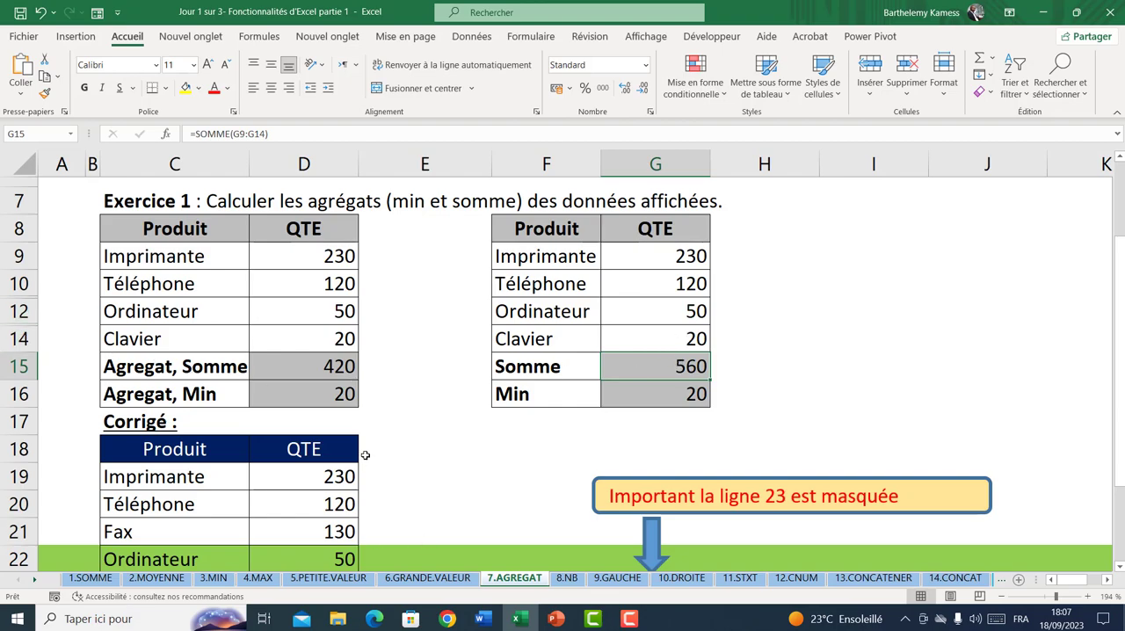
Change the option of the Agregat, Somme formula in D15 to 0, giving =AGREGAT(9;0;D9:D14)
click(314, 364)
double_click(313, 366)
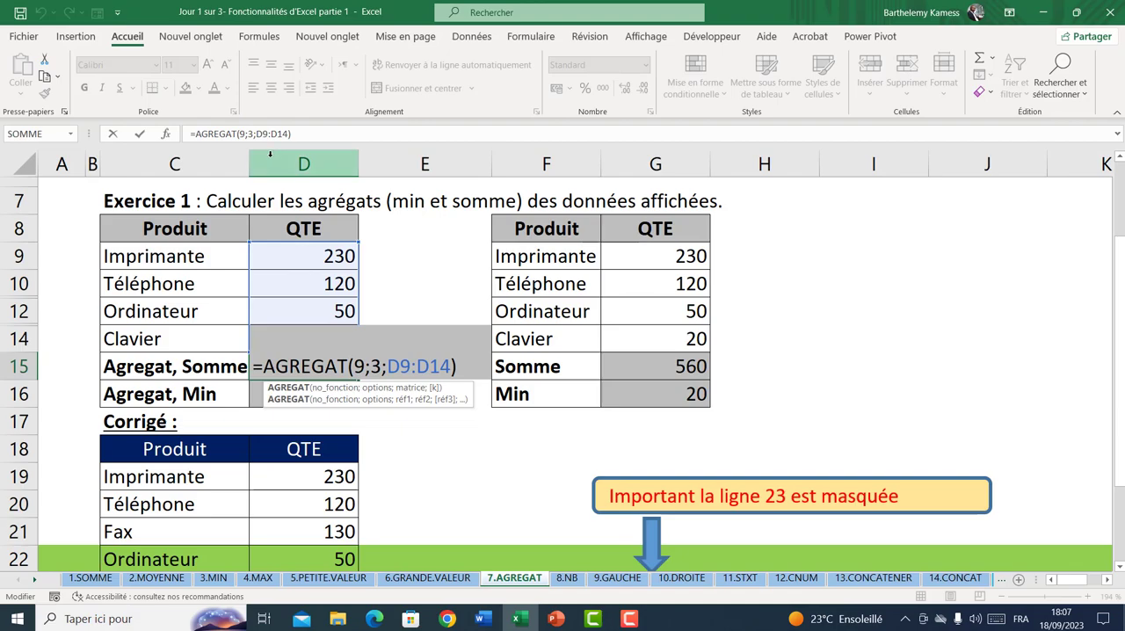
double_click(250, 135)
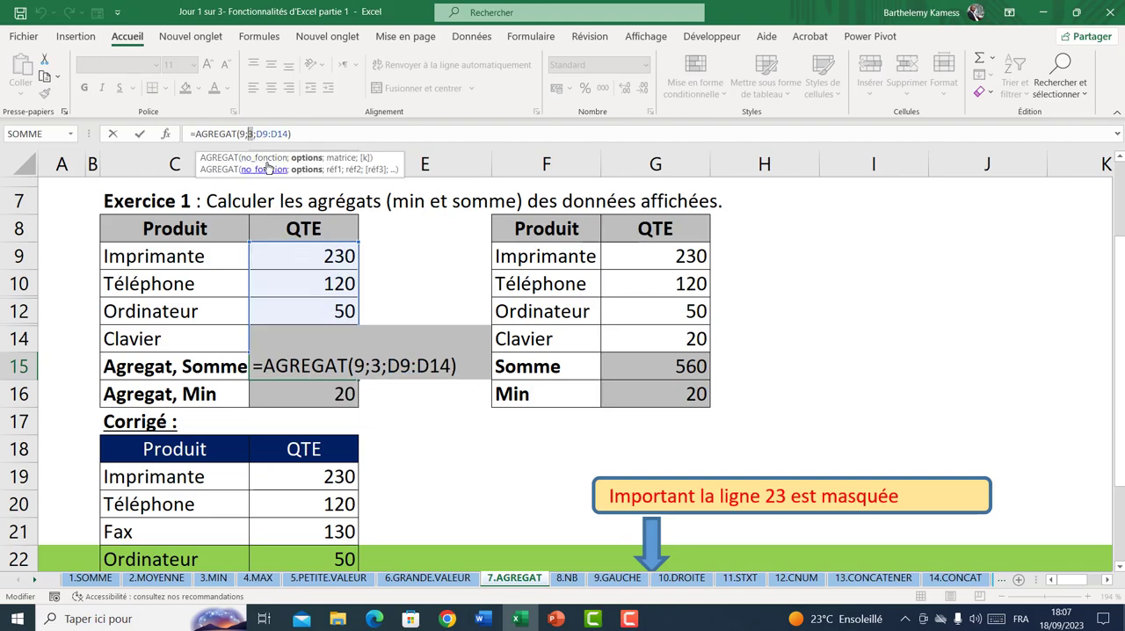
text(0)
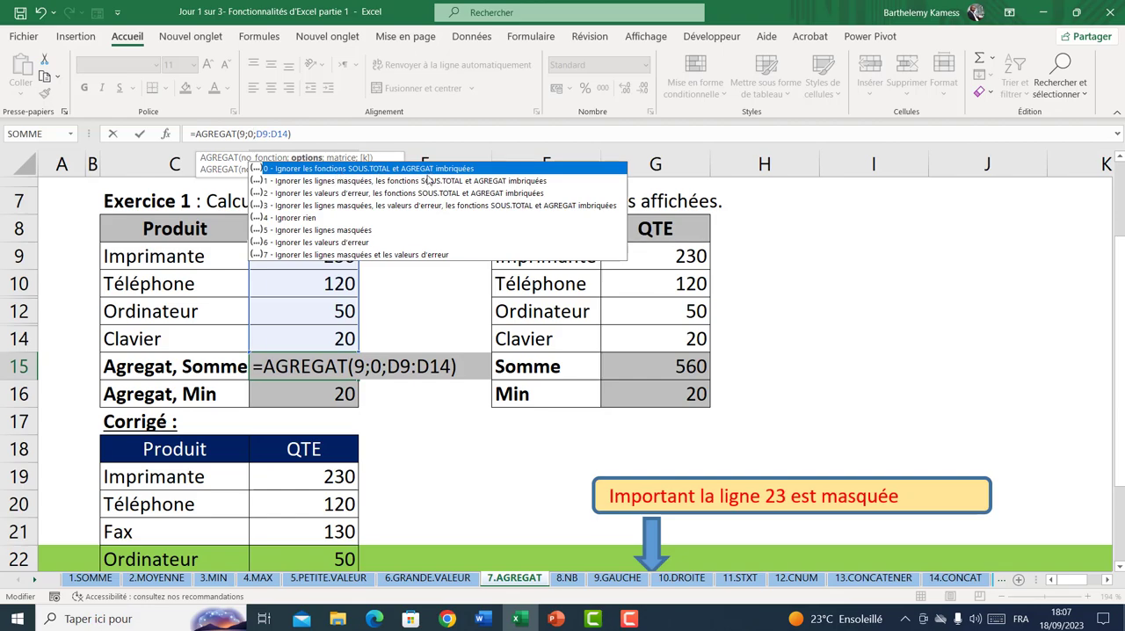
key(Return)
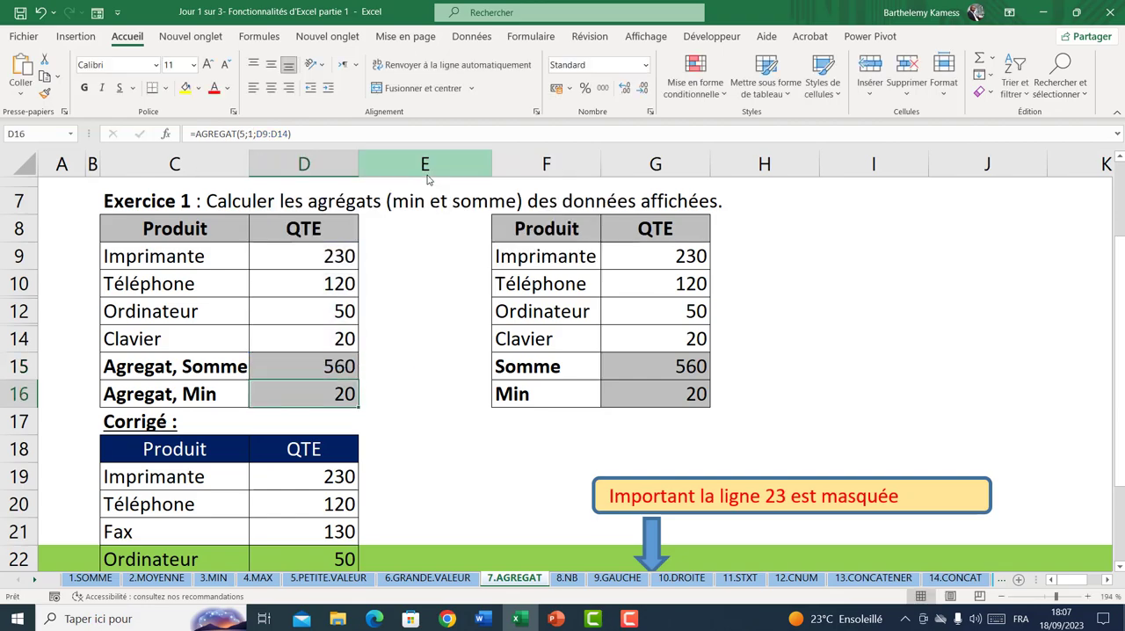
Set the option of the Agregat, Somme formula in D15 to 5 - Ignorer les lignes masquées
click(678, 370)
double_click(337, 366)
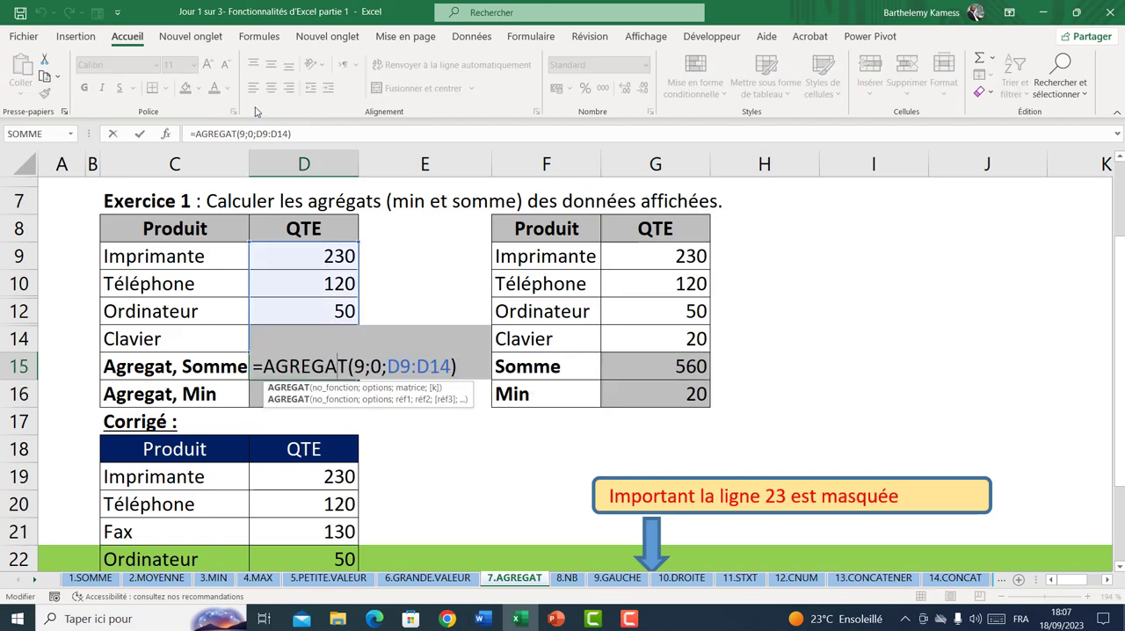
click(254, 134)
key(BackSpace)
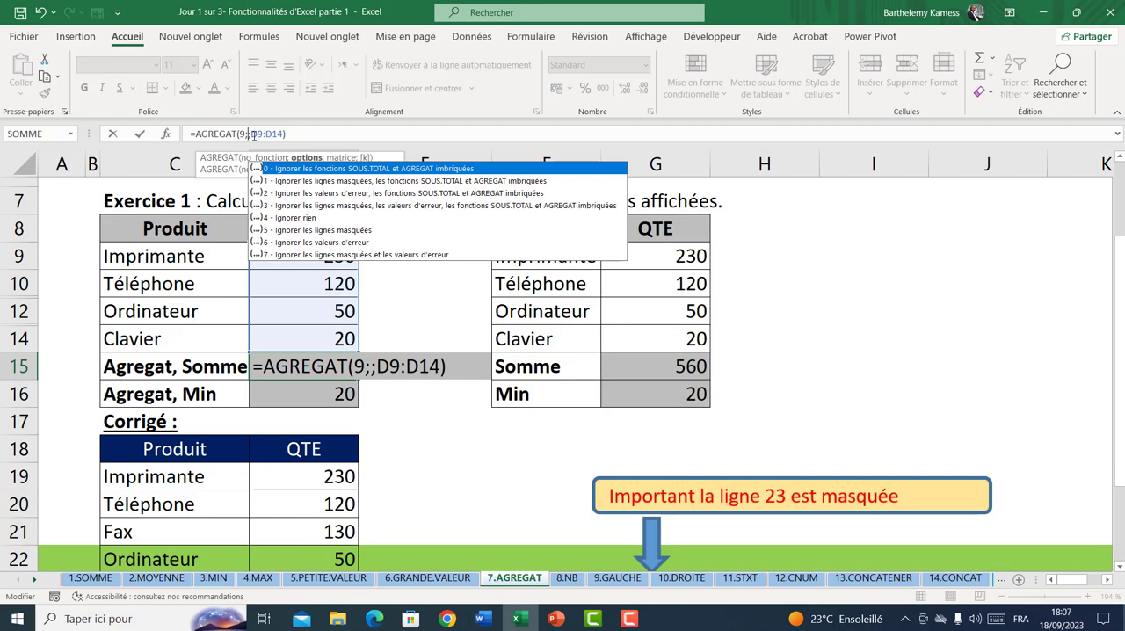
text(5)
key(Return)
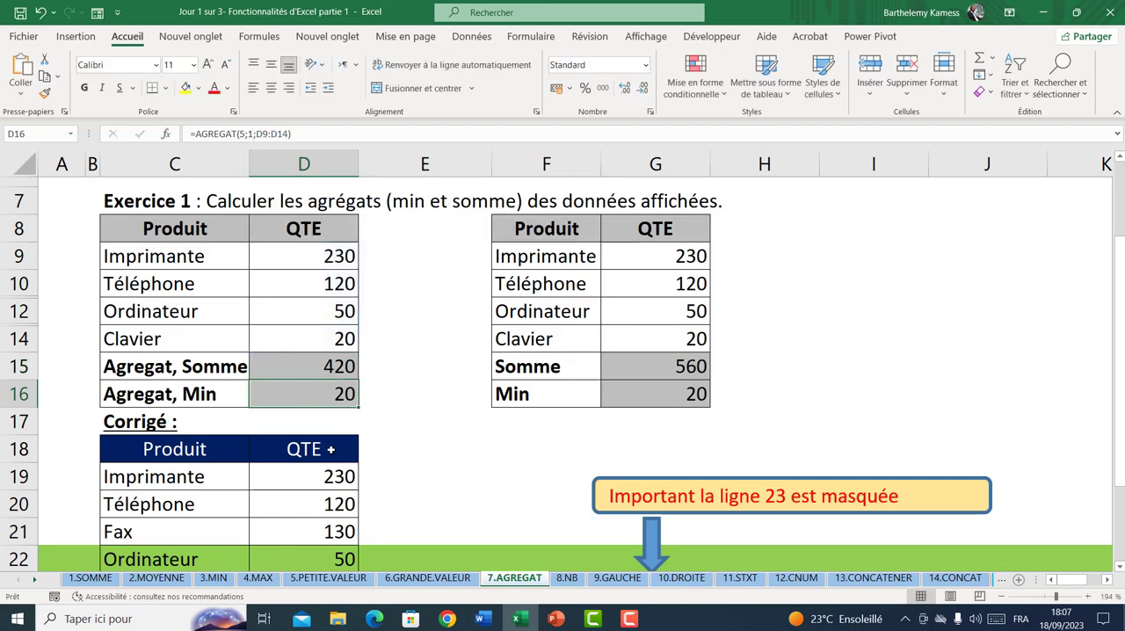
Review the AGREGAT option list inside the D25 formula and re-enter option 3
scroll(331, 449, down, 4)
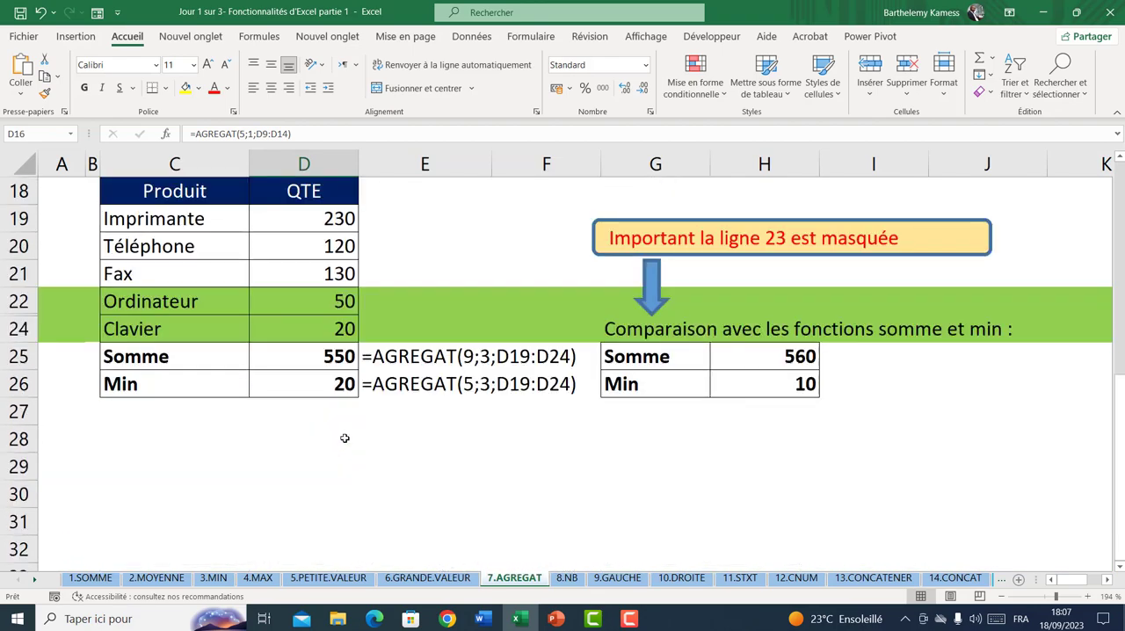
scroll(342, 440, up, 2)
scroll(302, 497, down, 1)
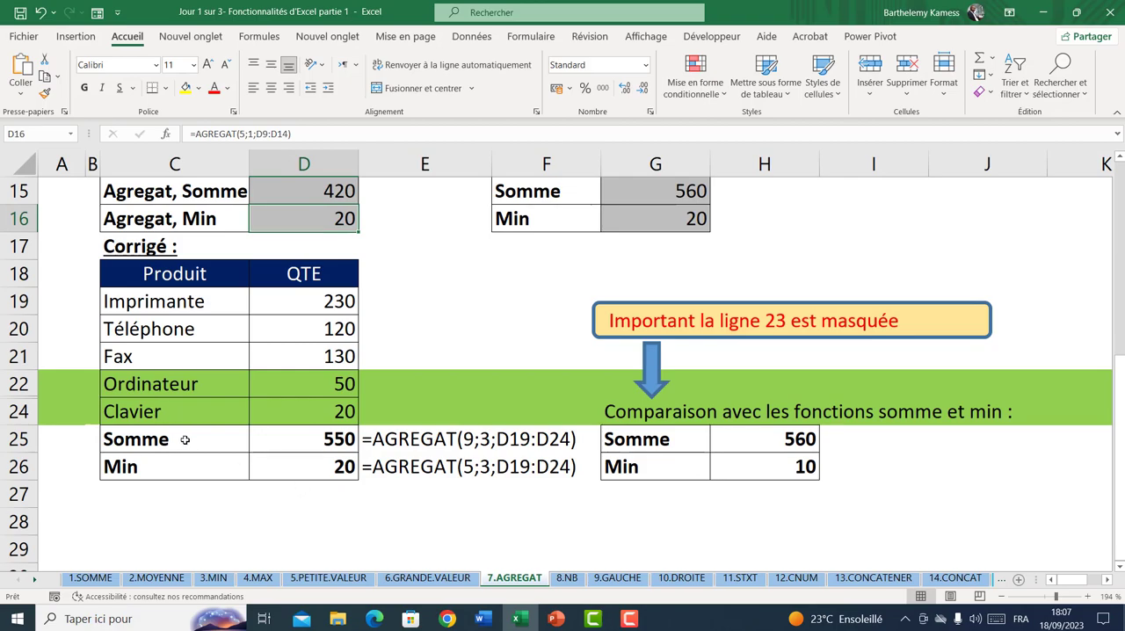
click(322, 431)
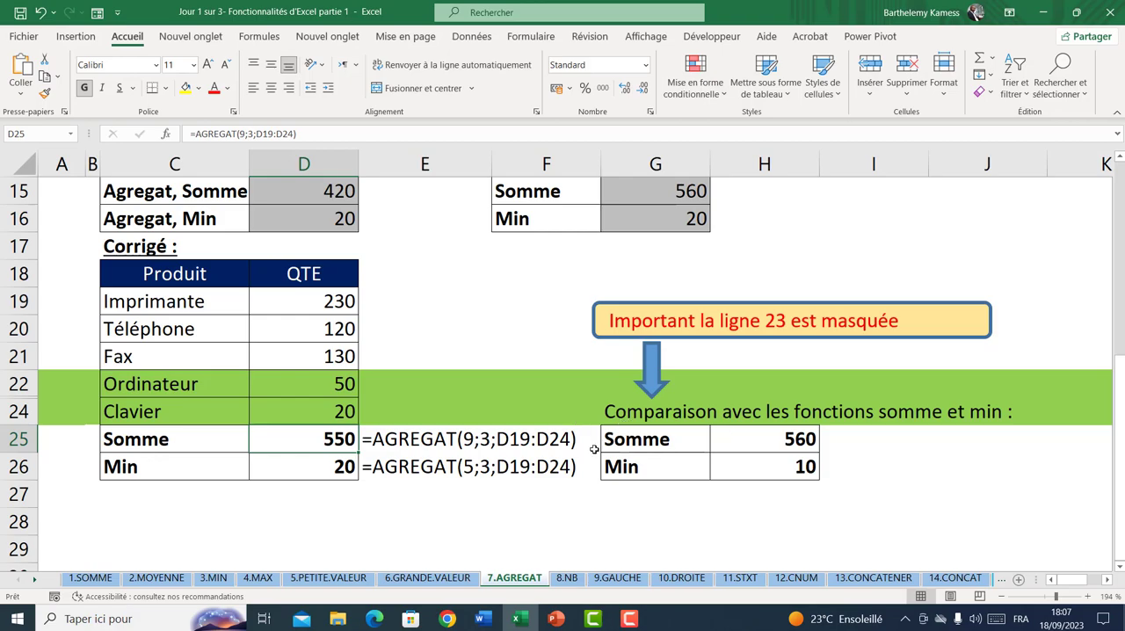
double_click(313, 443)
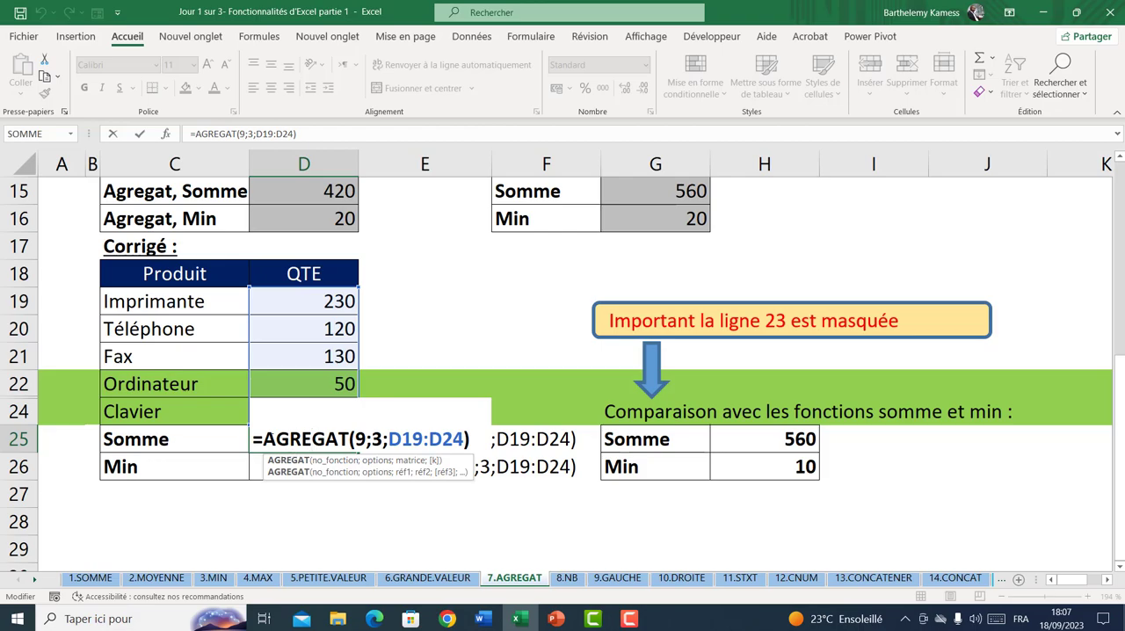
drag(264, 439, 327, 440)
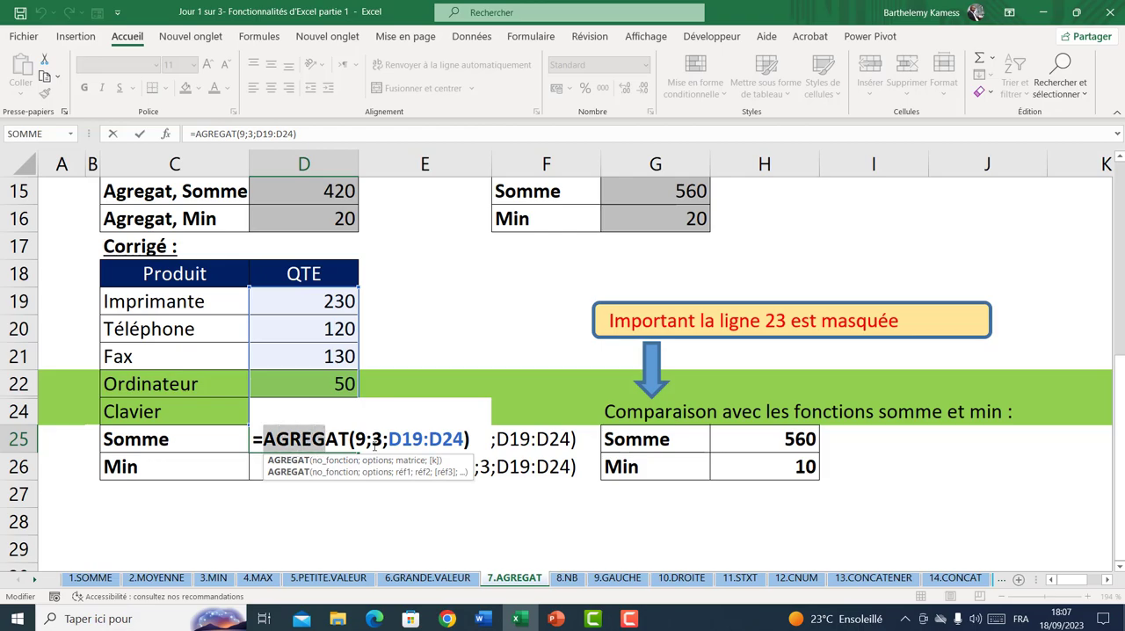
click(372, 439)
double_click(376, 439)
key(BackSpace)
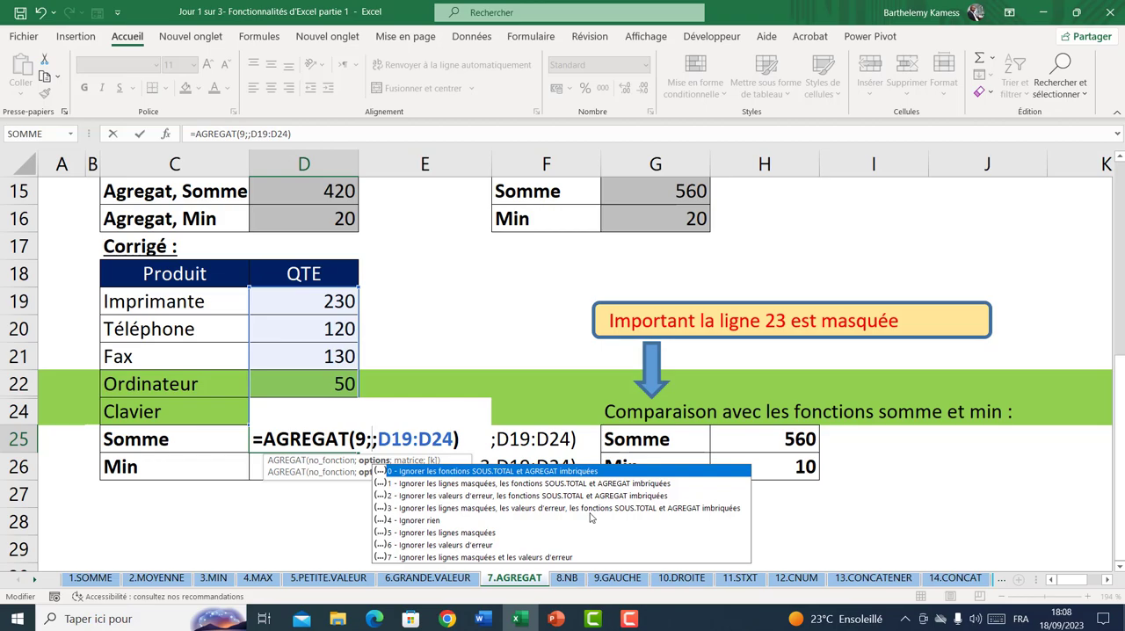
text(3)
key(Return)
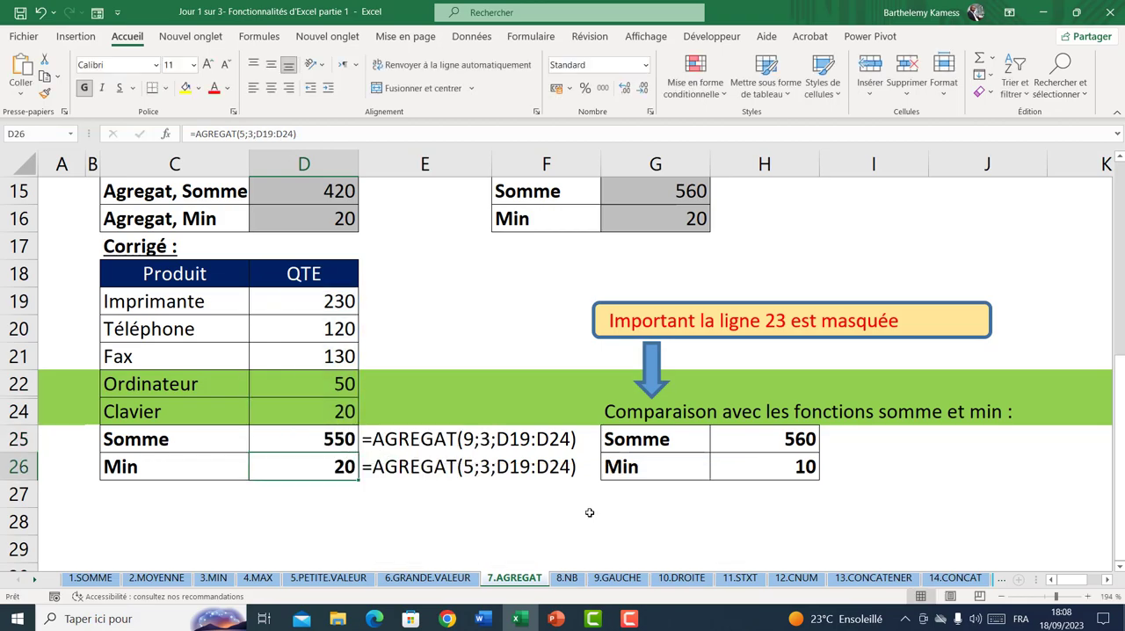
Unhide row 23 in the Corrigé table
drag(27, 400, 27, 427)
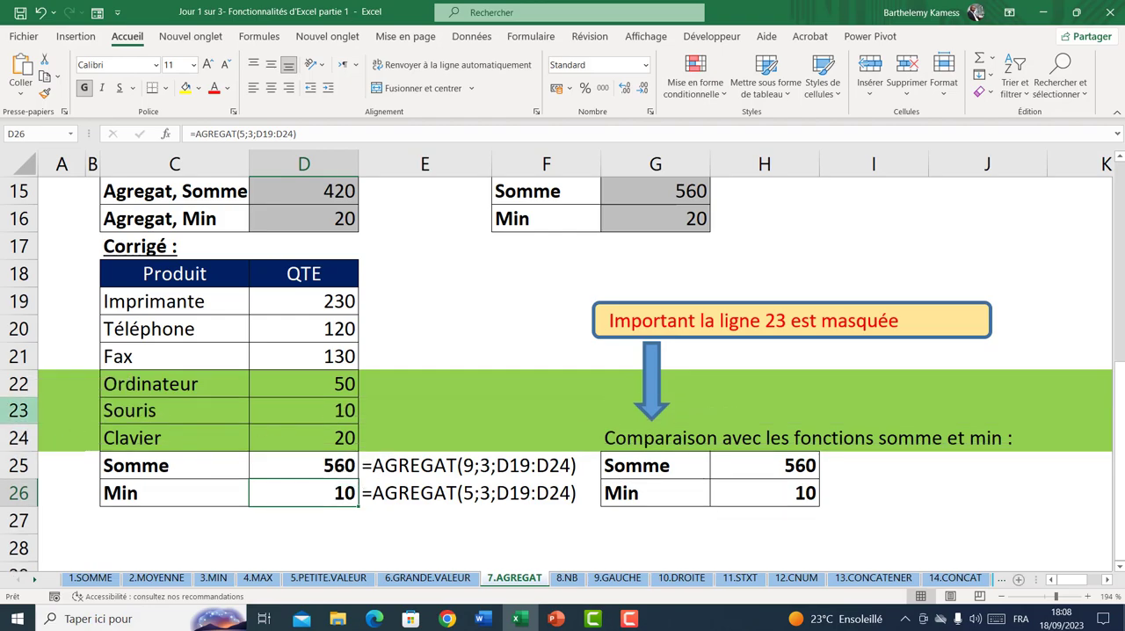
Undo the unhiding of row 23 in the Corrigé table
click(18, 410)
click(350, 415)
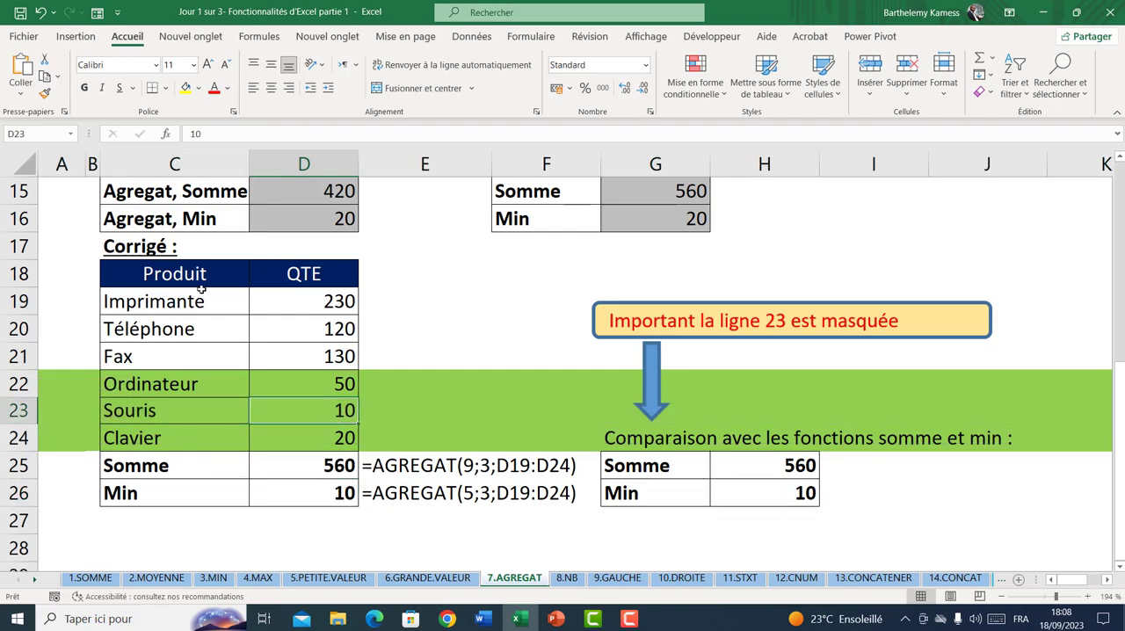
click(40, 12)
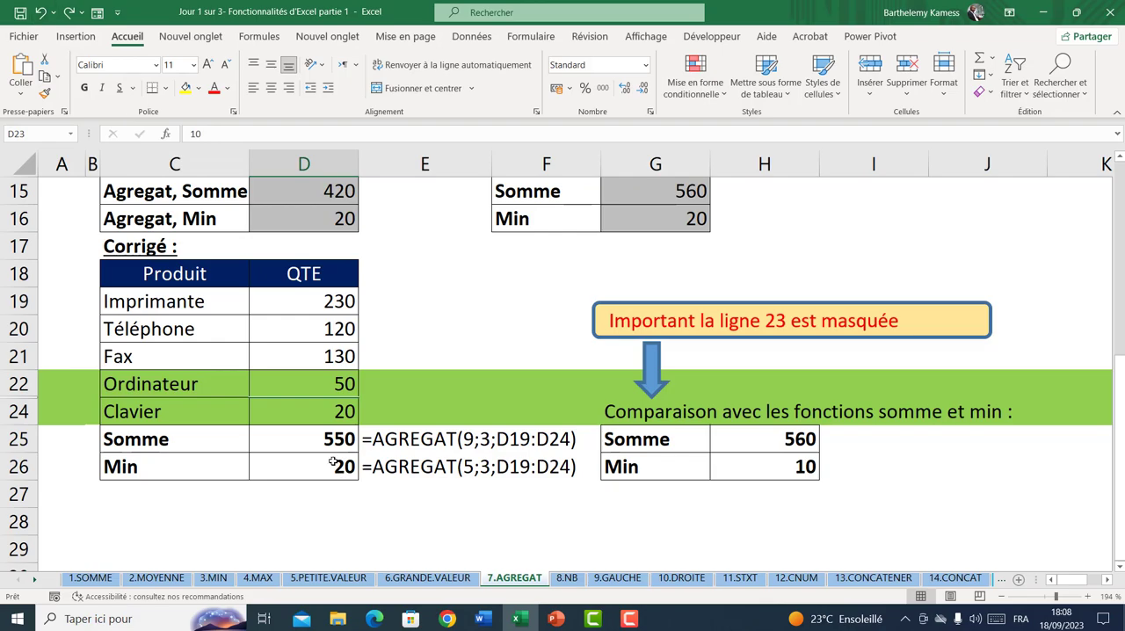
Compare the Corrigé table's AGREGAT formulas in D25 and D26 with the SOMME and MIN formulas in H25 and H26
double_click(343, 439)
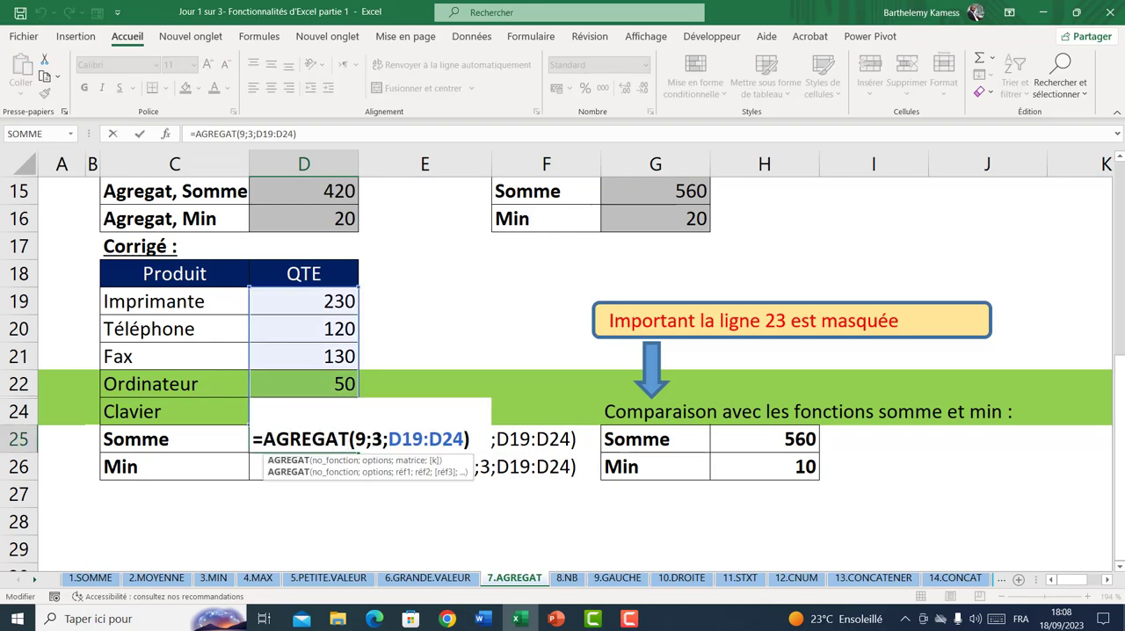
key(Escape)
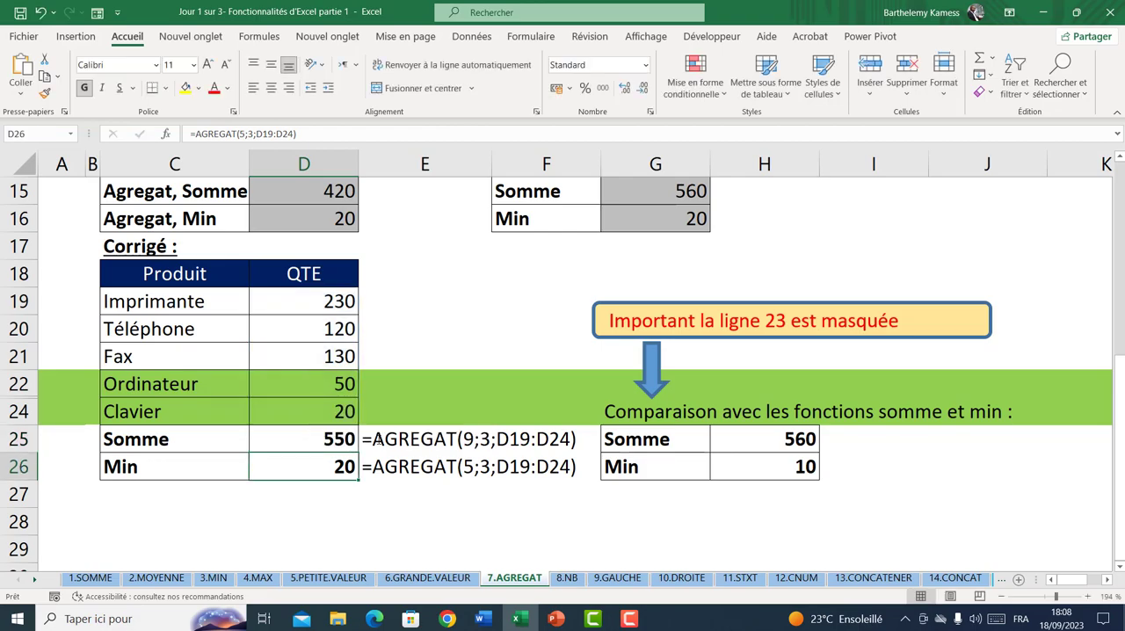
click(736, 436)
double_click(736, 437)
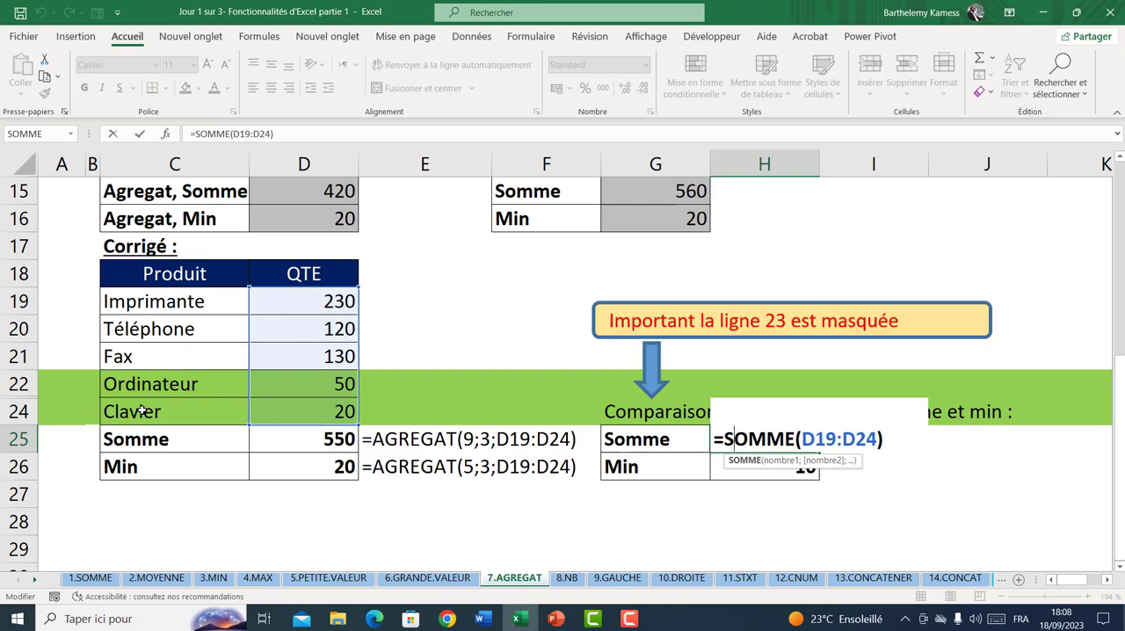
key(Escape)
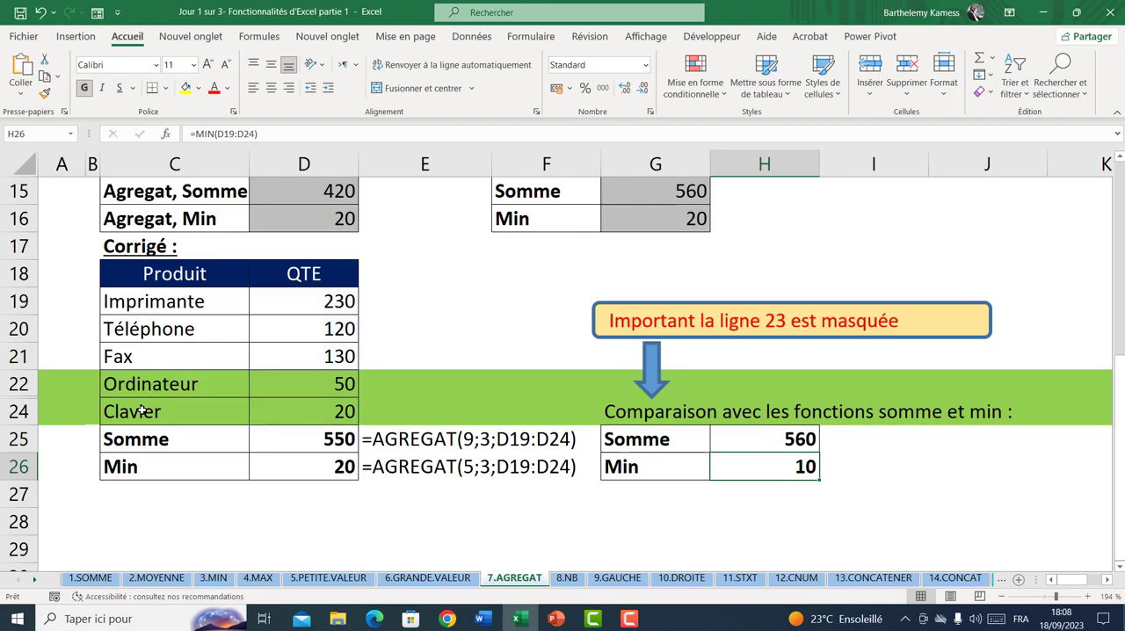
click(305, 465)
click(177, 470)
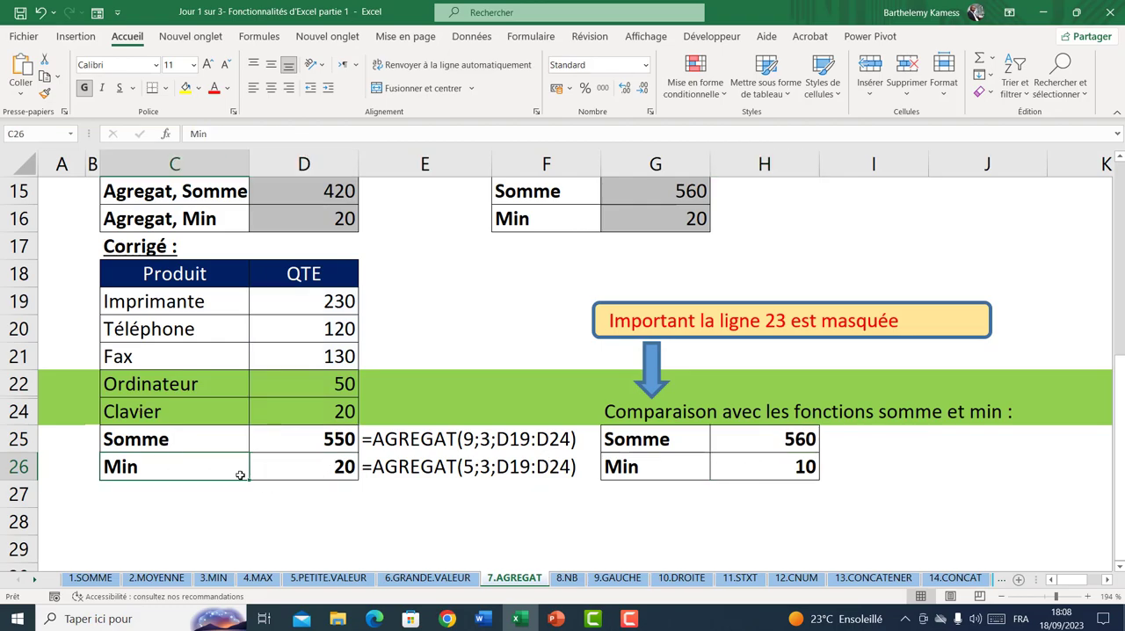
double_click(287, 471)
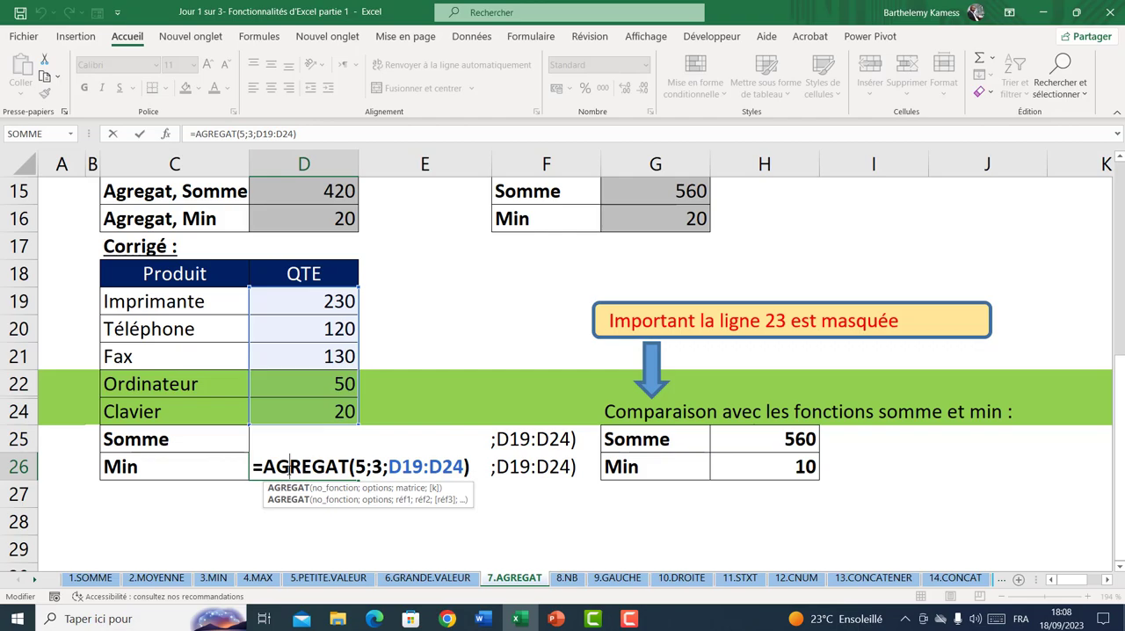
key(Return)
click(750, 468)
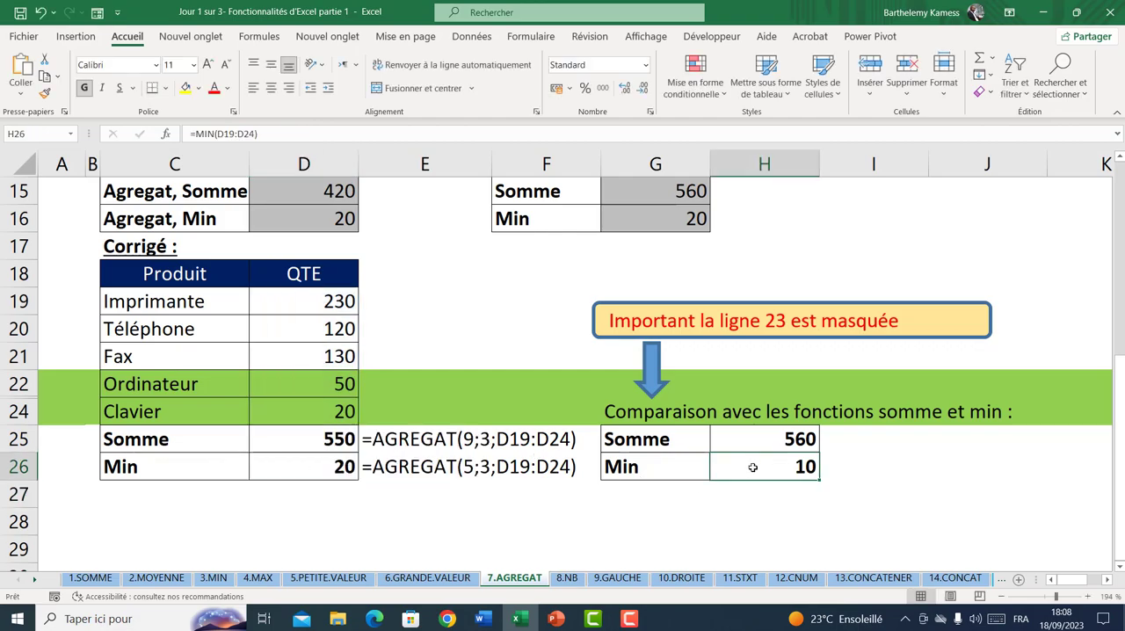
double_click(752, 466)
key(Return)
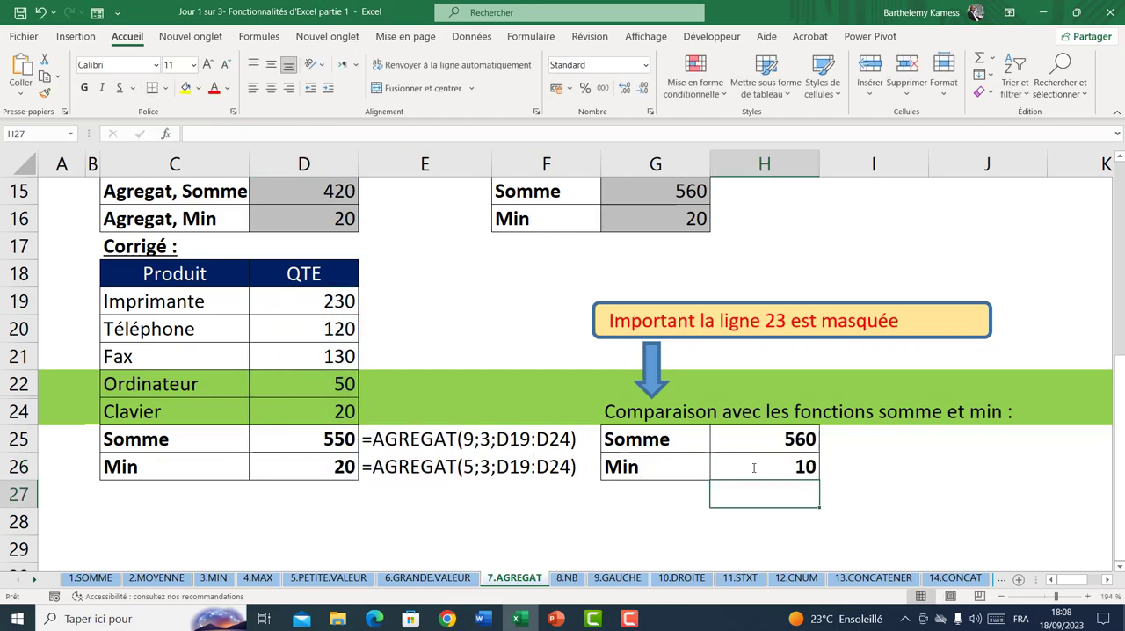
scroll(754, 468, up, 4)
scroll(753, 467, up, 1)
scroll(752, 467, down, 2)
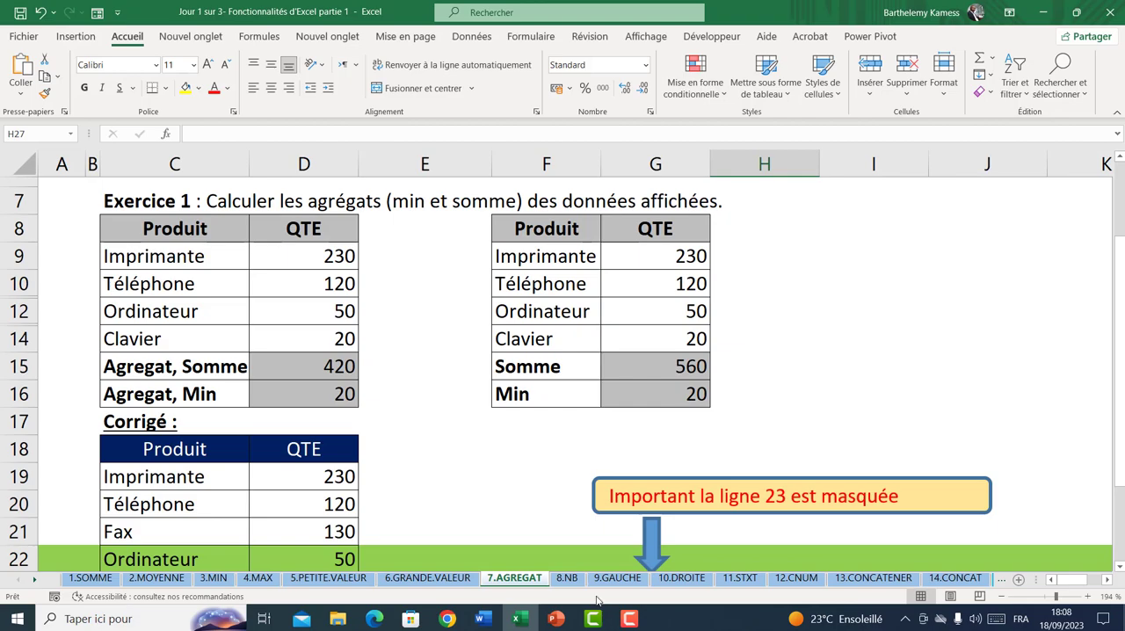
Open the 8.NB sheet and select the Exercice 1 data range D9:G11
click(567, 578)
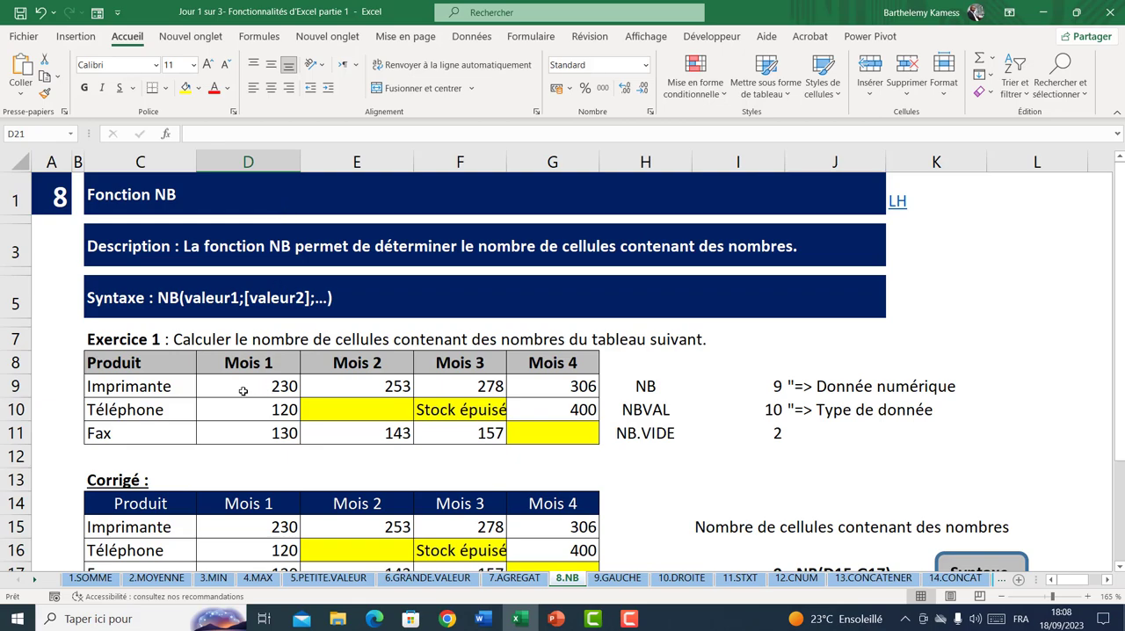
drag(258, 382, 531, 437)
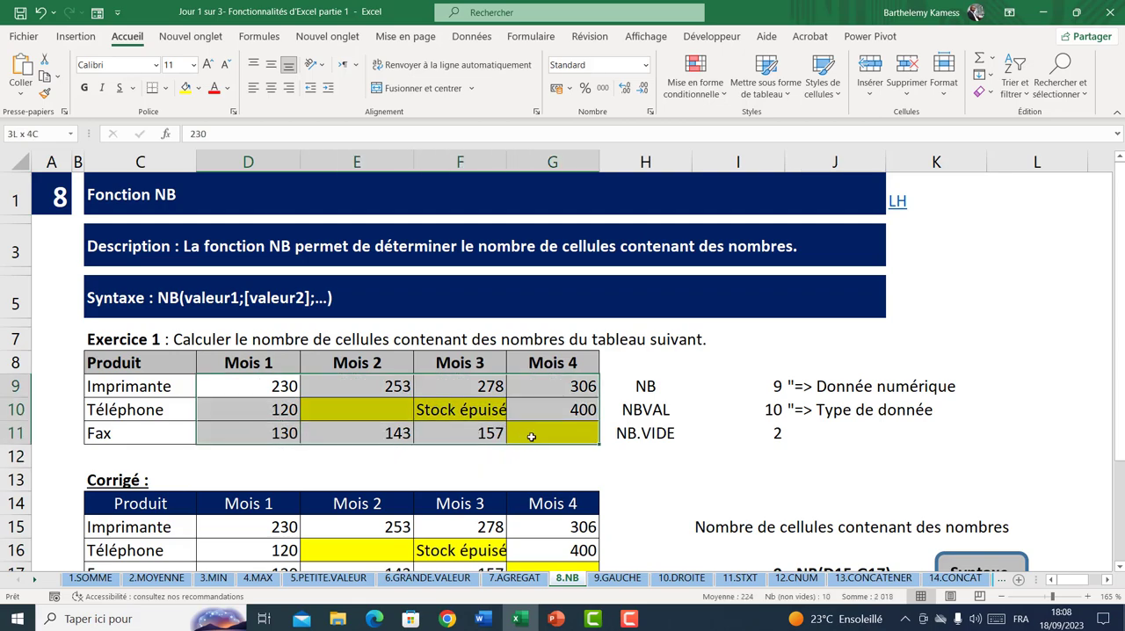
drag(291, 387, 552, 428)
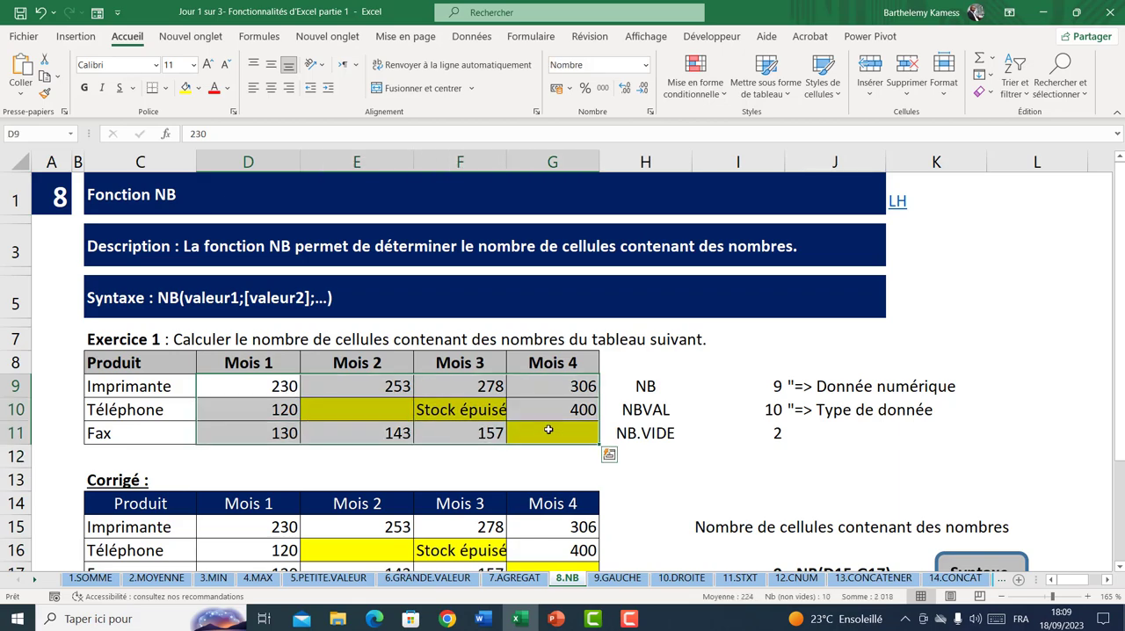
Re-enter the NB formula in I9 as =NB(D9:G11)
double_click(773, 385)
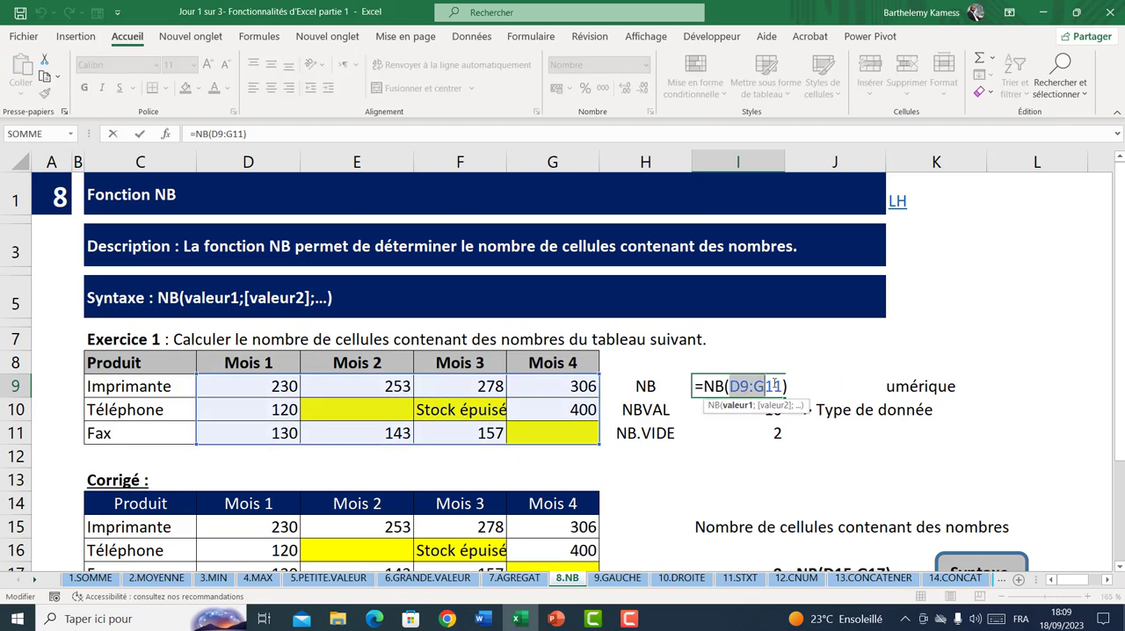
key(BackSpace)
key(BackSpace)
key(BackSpace)
key(BackSpace)
key(BackSpace)
key(BackSpace)
key(BackSpace)
key(BackSpace)
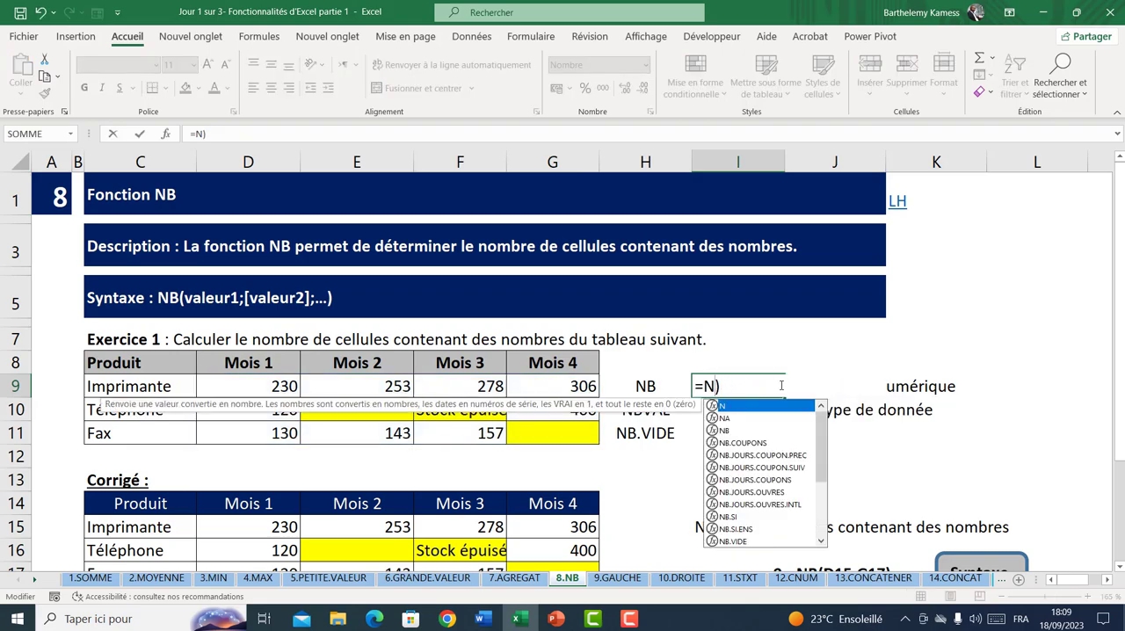
text(B()
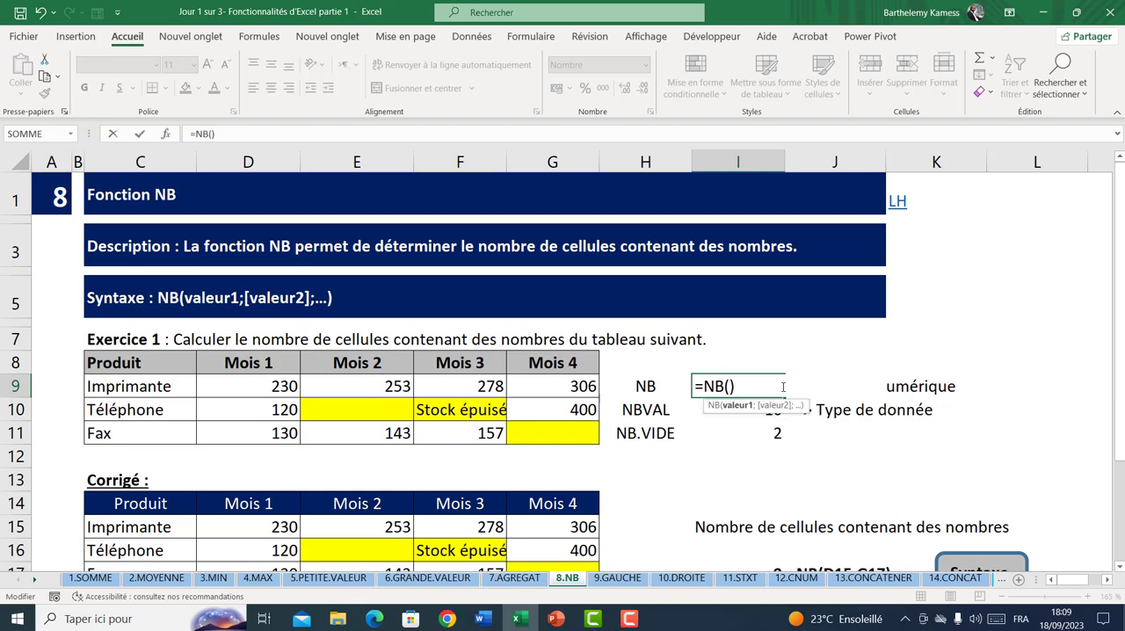
mouse_move(272, 383)
mouse_down()
mouse_move(492, 450)
mouse_move(540, 428)
mouse_up()
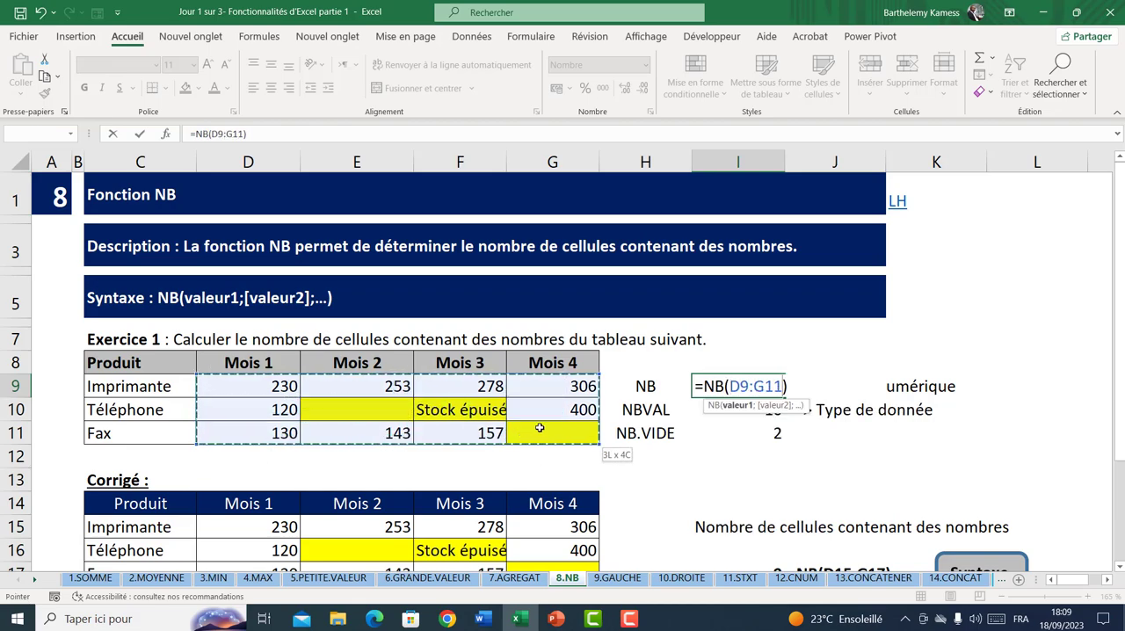
key(Return)
Examine the numeric, text and empty cells in the Exercice 1 table, range D9:G11
drag(275, 384, 500, 421)
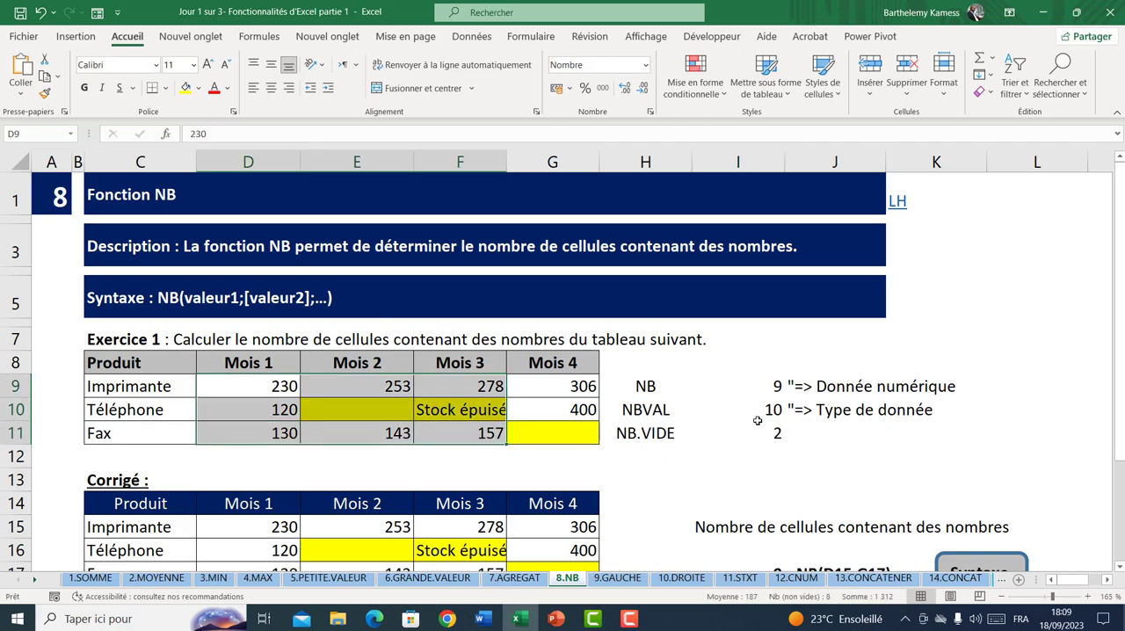
click(567, 413)
drag(262, 384, 565, 430)
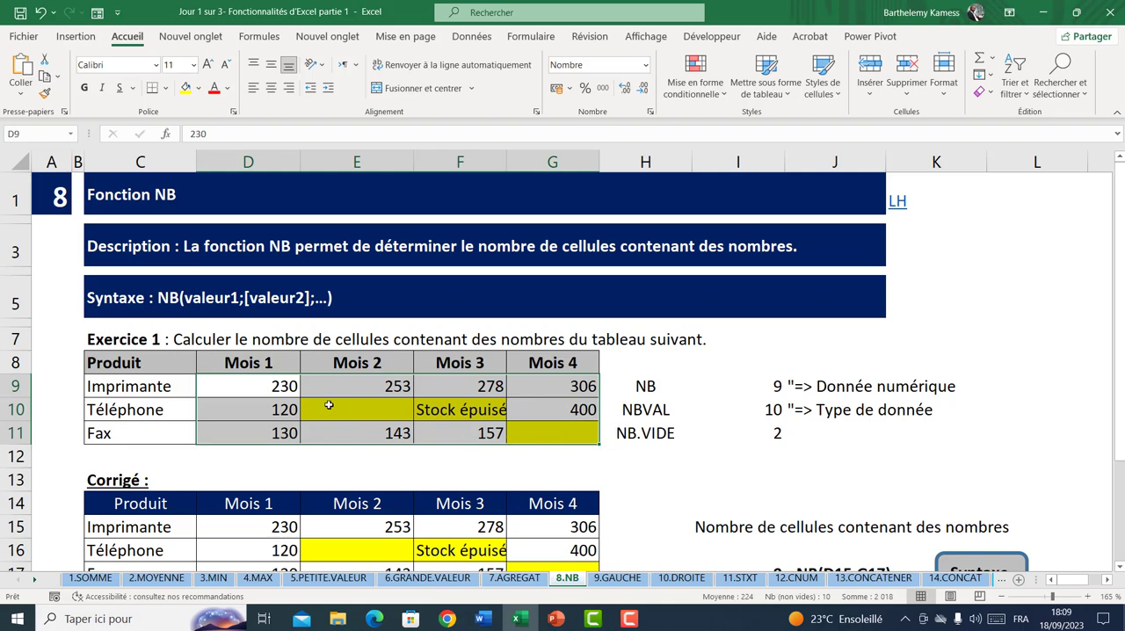
click(263, 381)
click(436, 414)
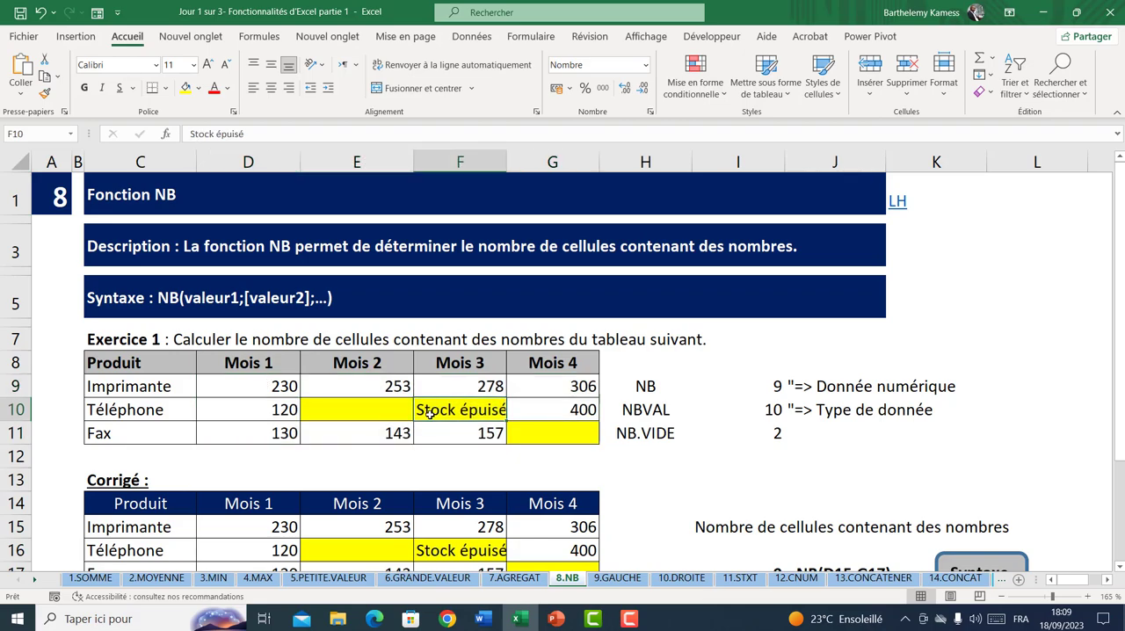
click(370, 418)
drag(282, 381, 543, 430)
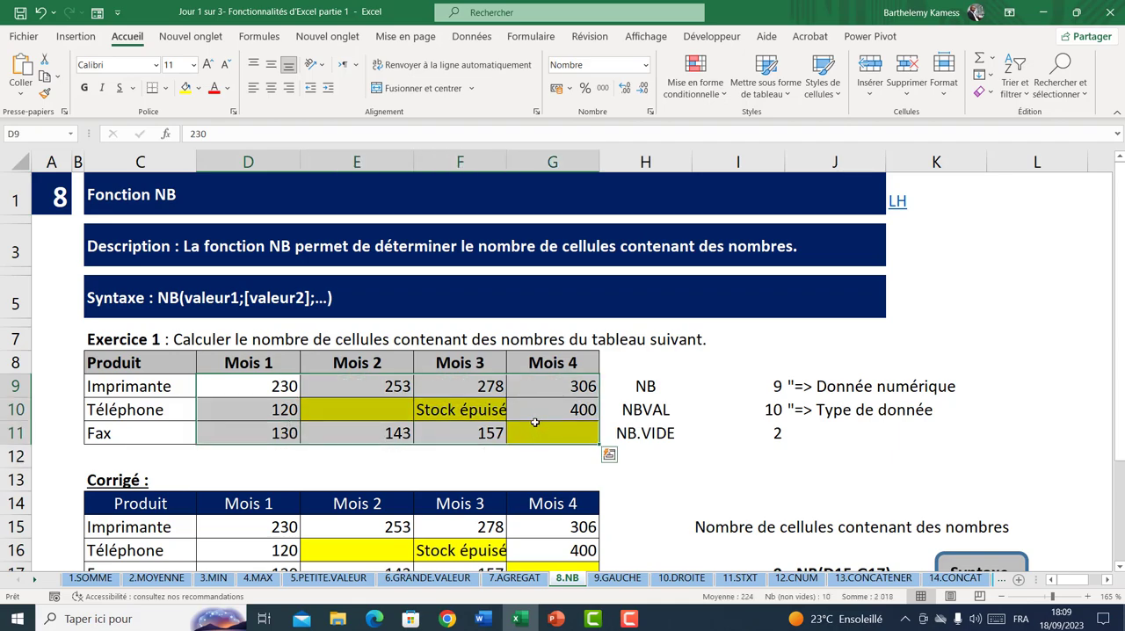
Re-enter the NBVAL formula in I10 over the range D9:G11
click(758, 409)
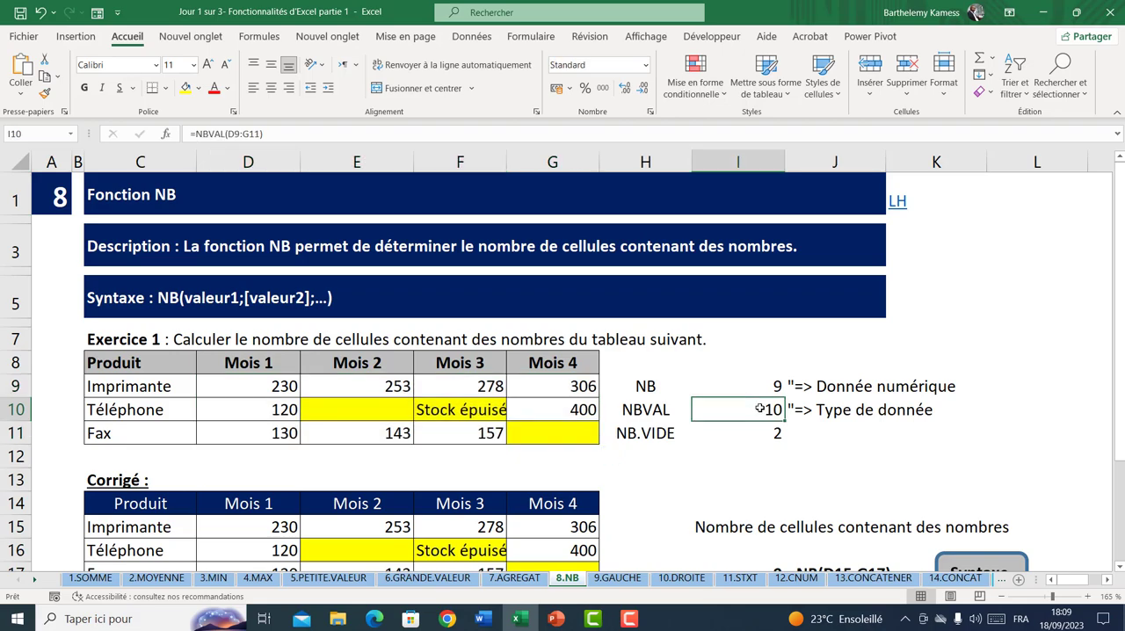
text(=n)
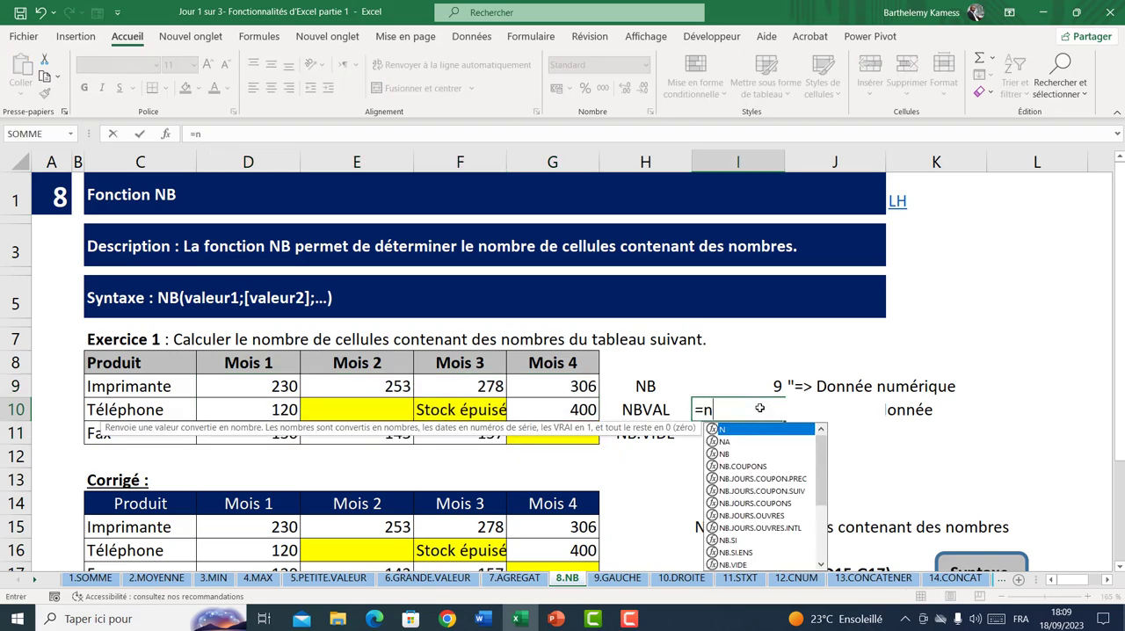
text(bv)
key(Tab)
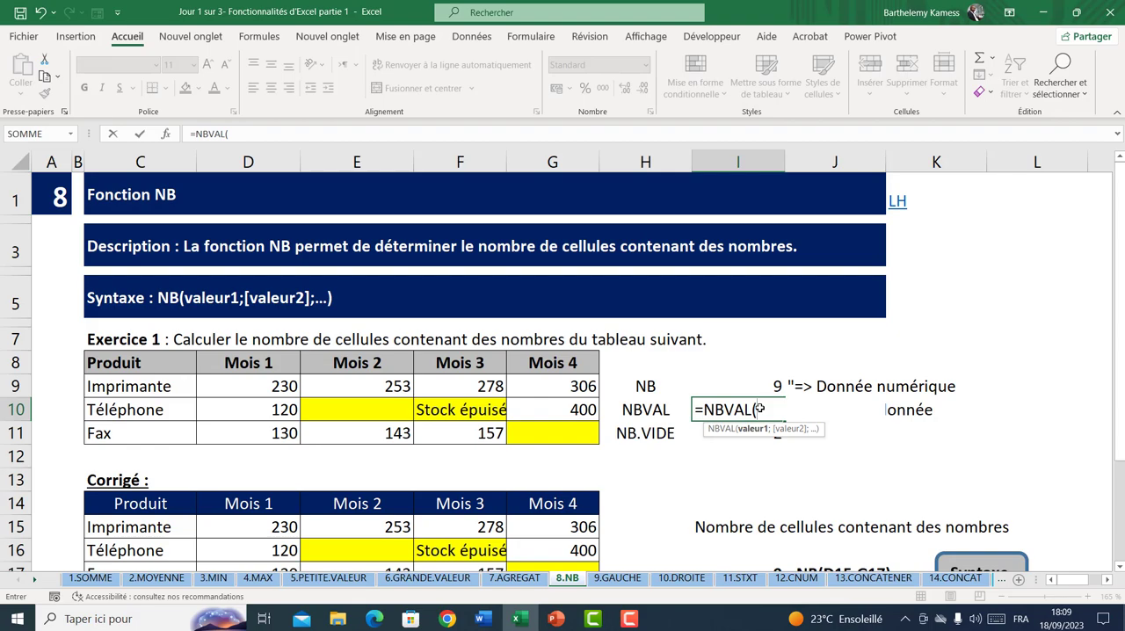
drag(243, 384, 522, 429)
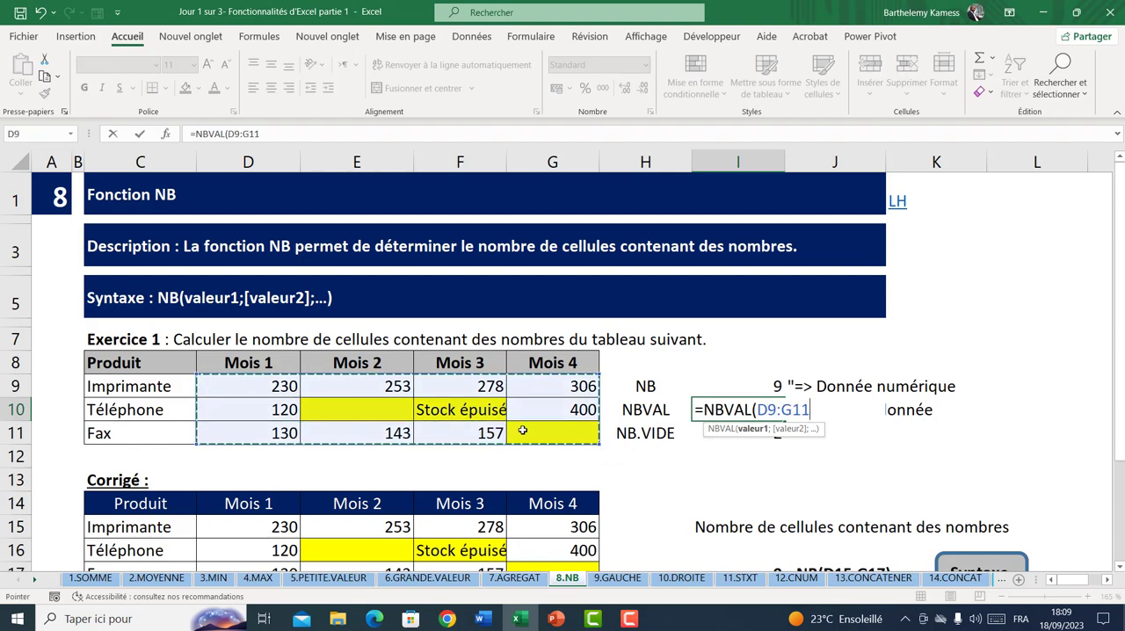
key(Return)
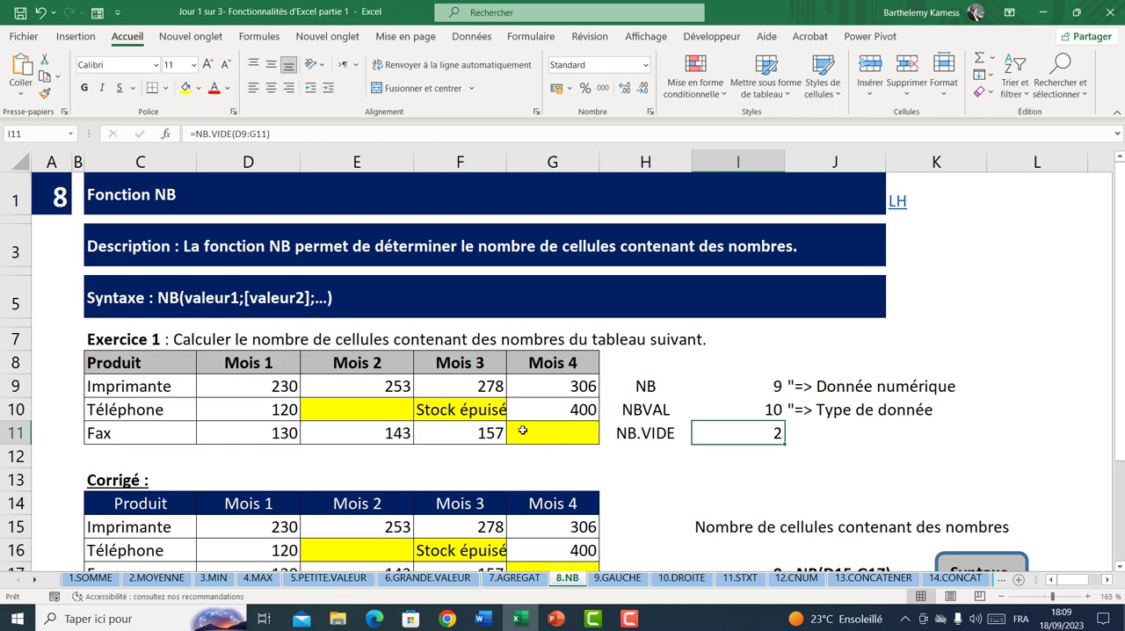
Widen column F slightly so the text Stock épuisé fits inside its cell
drag(284, 388, 537, 437)
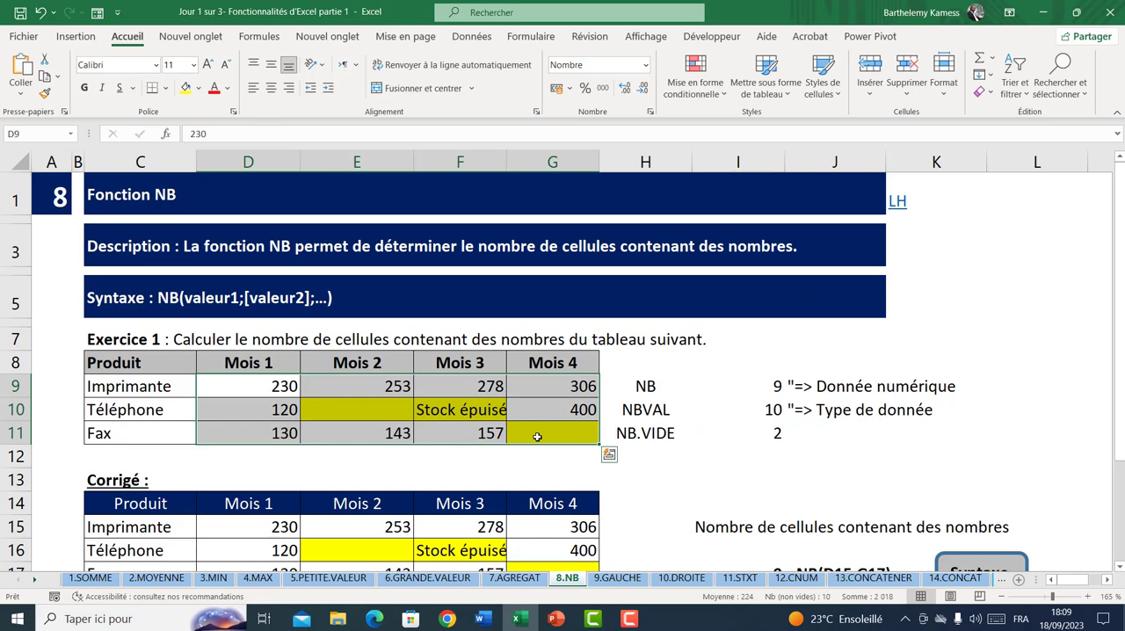
drag(503, 161, 522, 161)
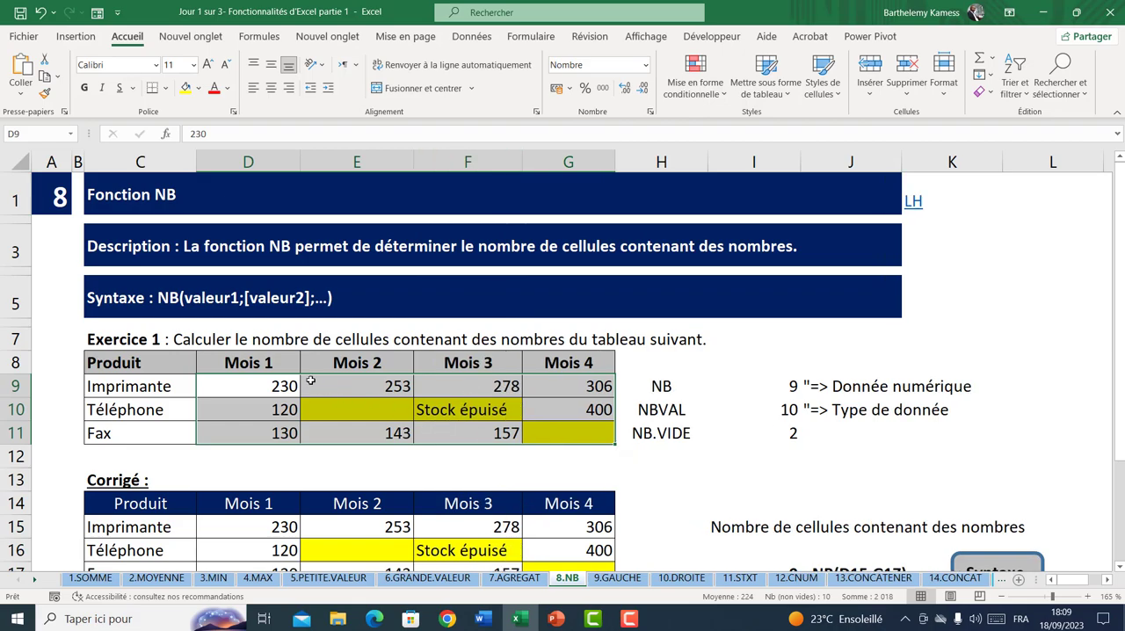
drag(294, 385, 521, 428)
click(392, 403)
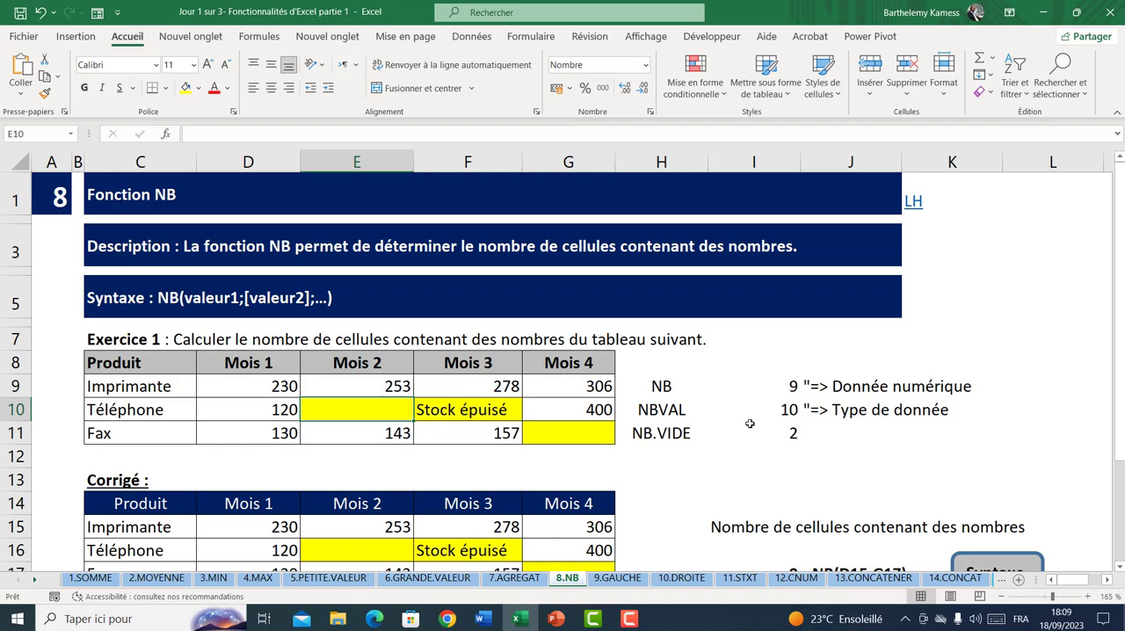
Re-enter the NB.VIDE formula in I11 over the range D9:G11
click(780, 433)
text(=)
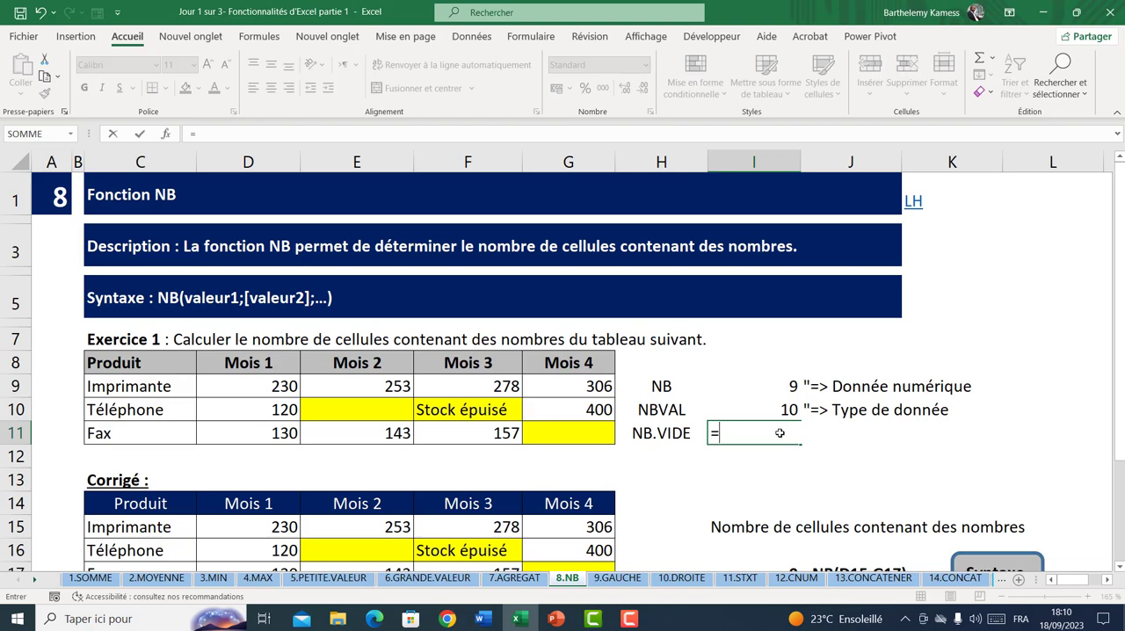
text(nb)
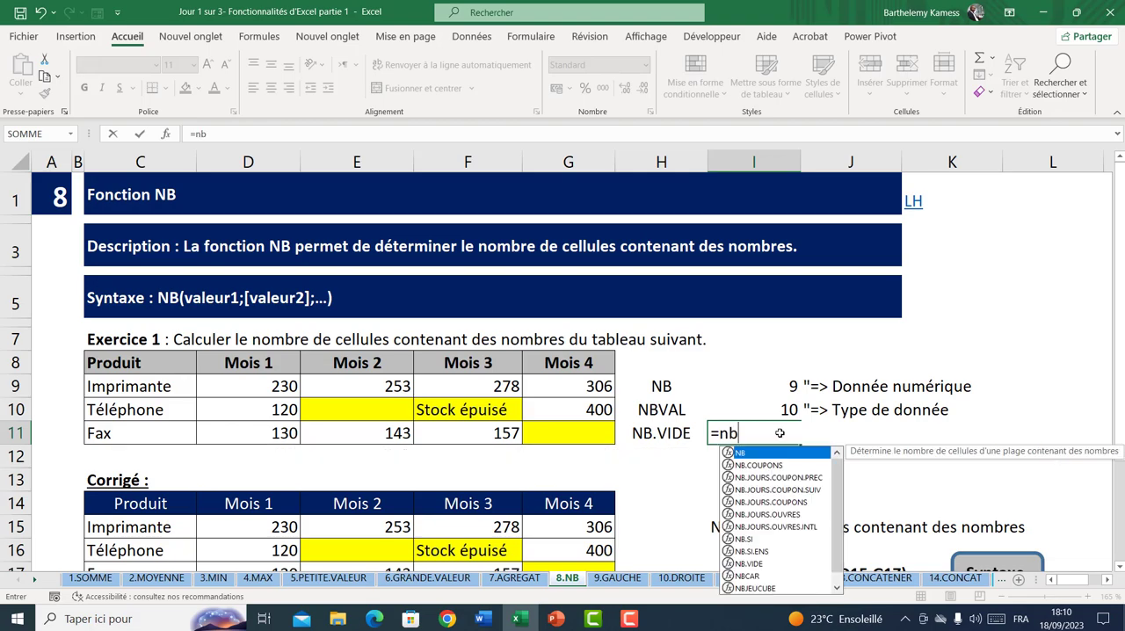
key(Down)
key(Down)
key(Down)
key(Down)
key(Down)
key(Down)
key(Down)
key(Down)
key(Down)
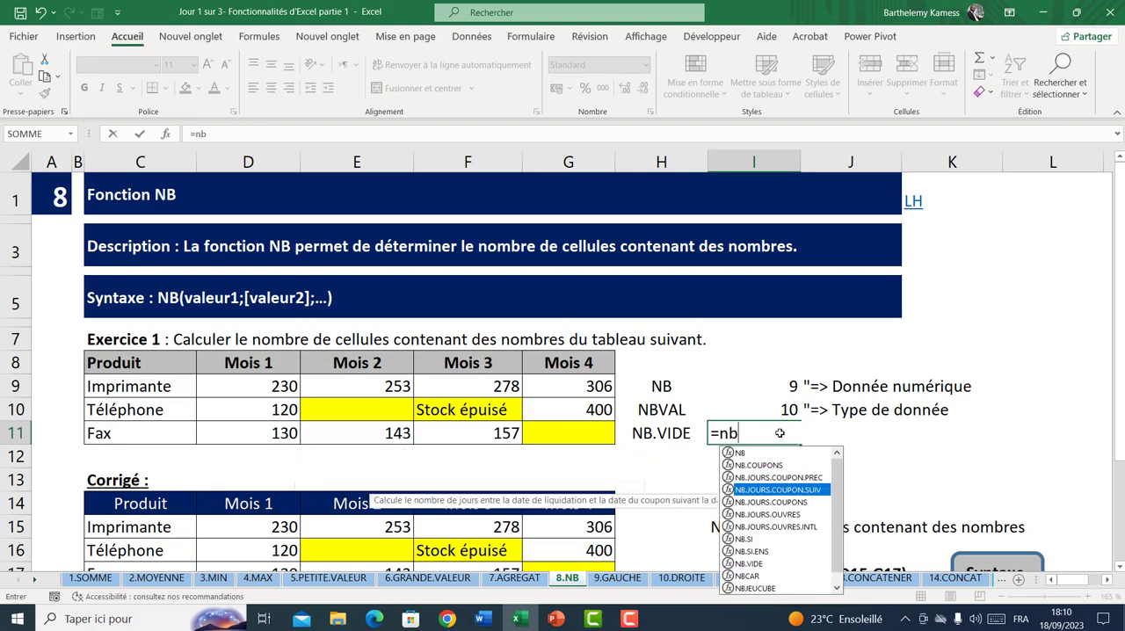
key(Down)
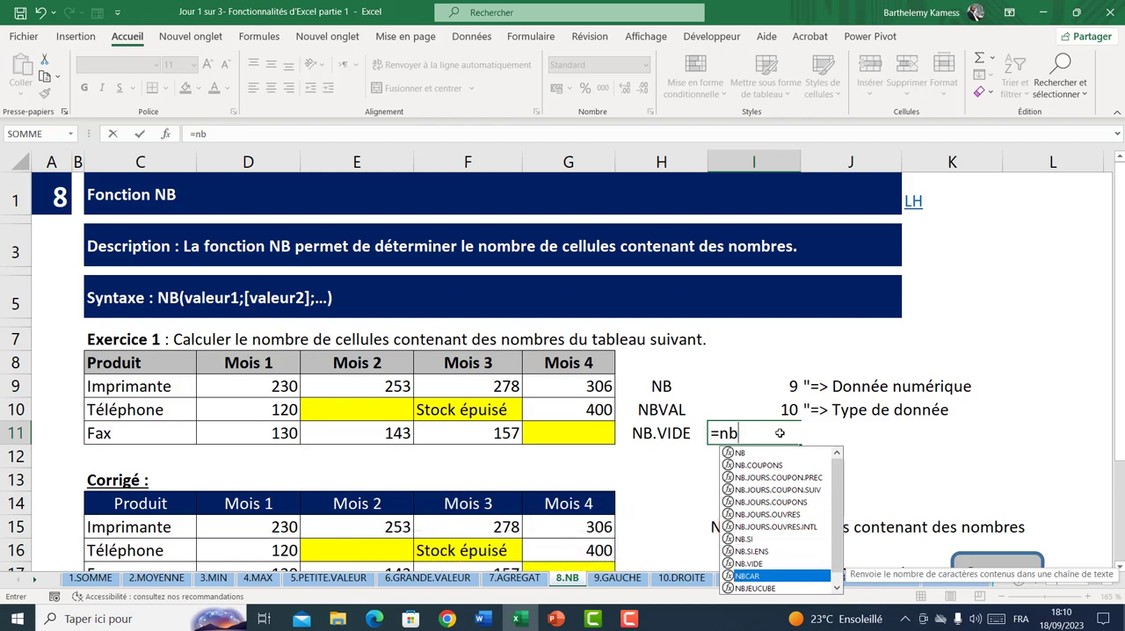
key(Up)
key(Tab)
drag(271, 373, 548, 430)
drag(264, 384, 554, 432)
key(Return)
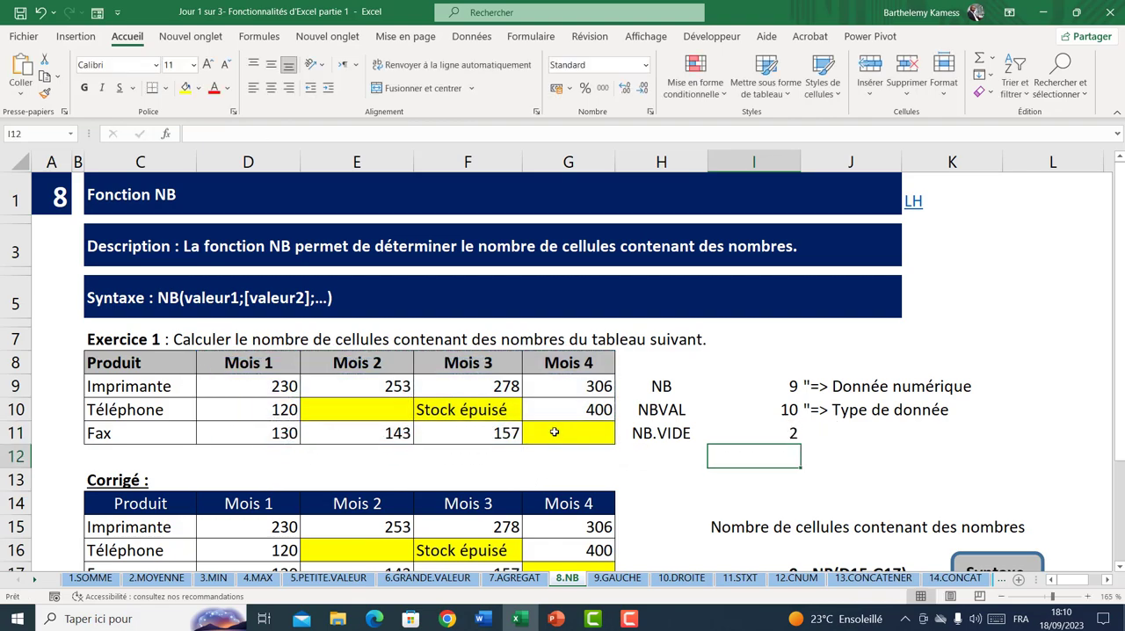
Replace the text Stock épuisé in F10 with 56 and check the NB formula in I9
click(369, 417)
click(527, 433)
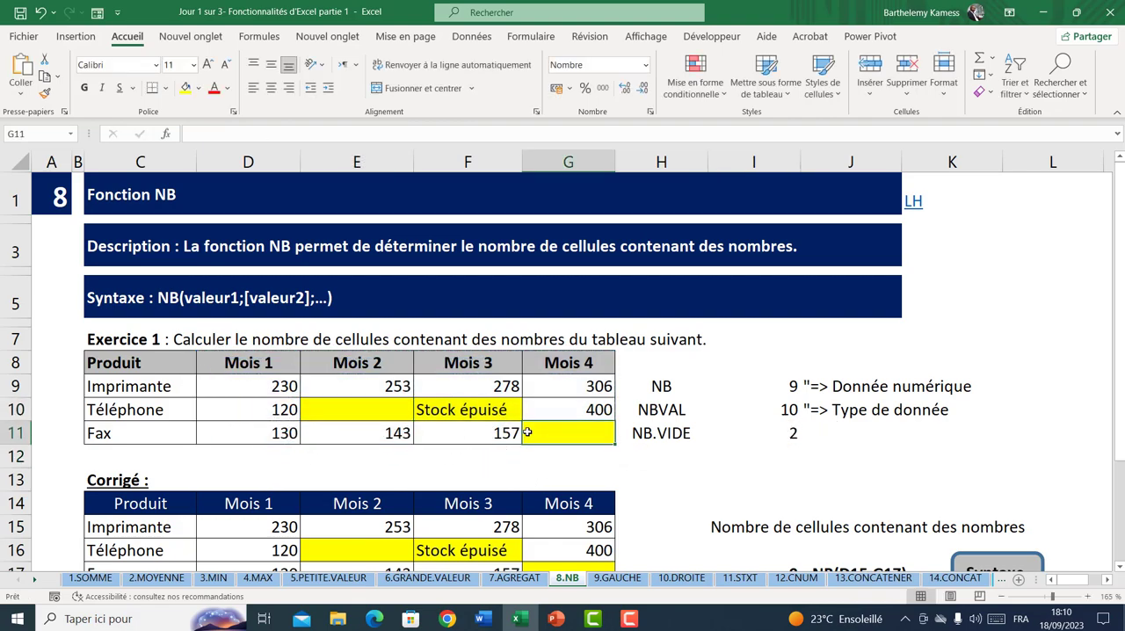
click(490, 406)
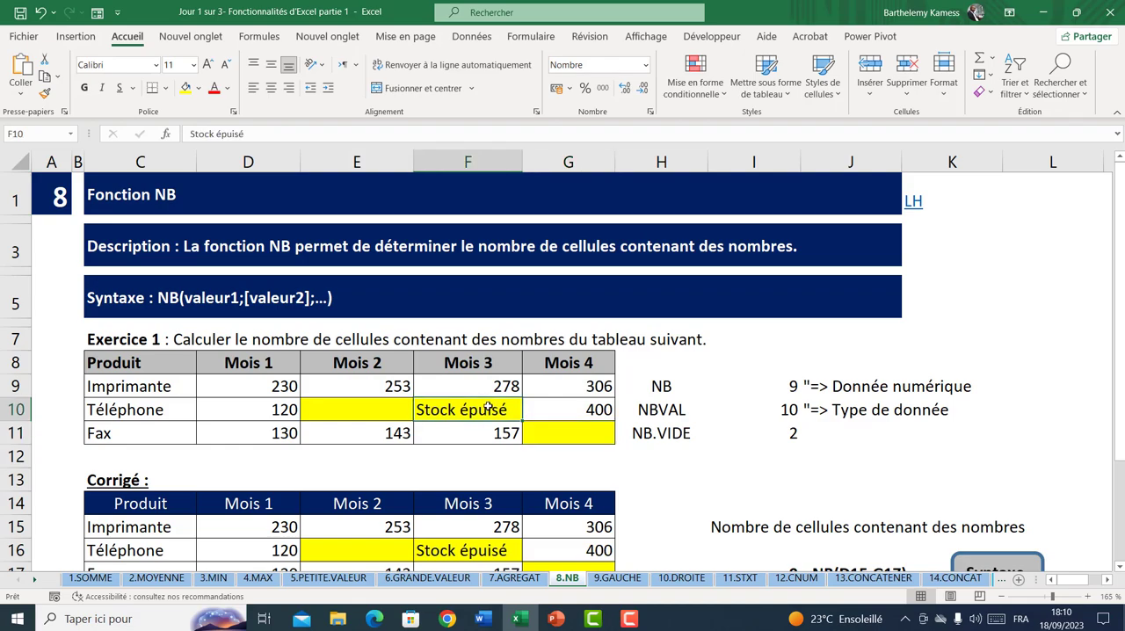
text(56)
key(Return)
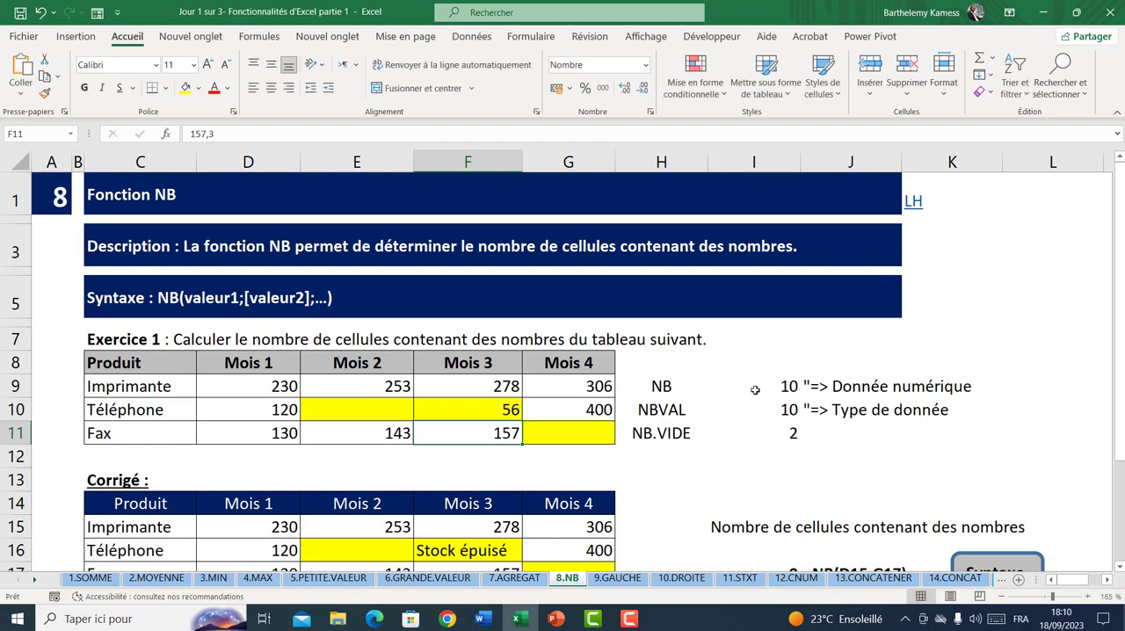
click(785, 389)
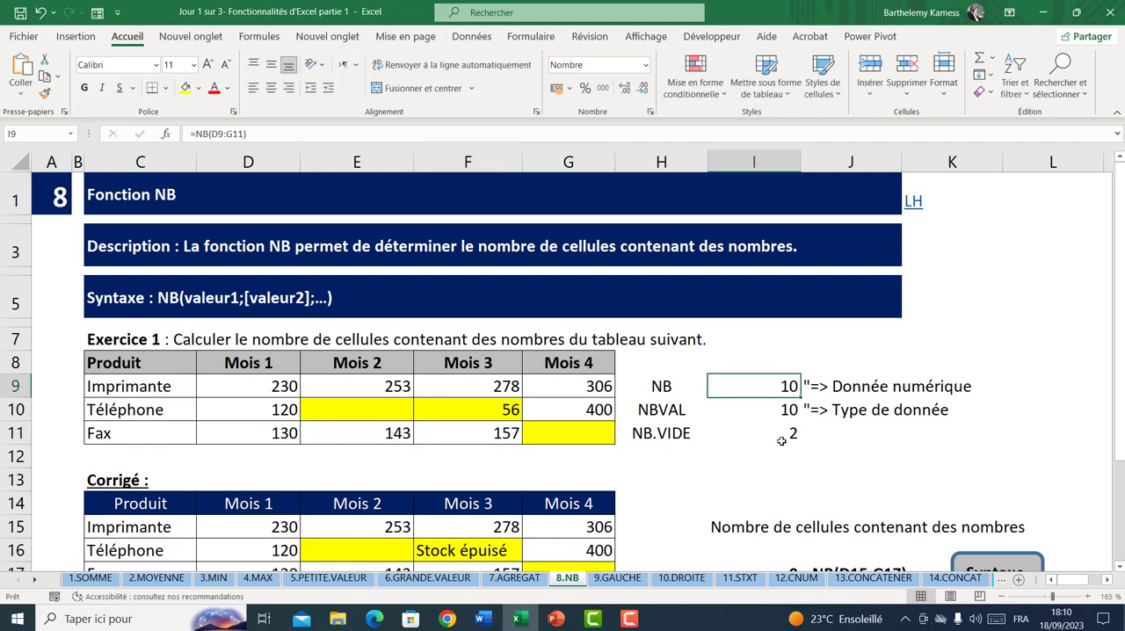
Clear the Mois 3 value for Imprimante in cell F9 of the Exercice 1 table
click(507, 386)
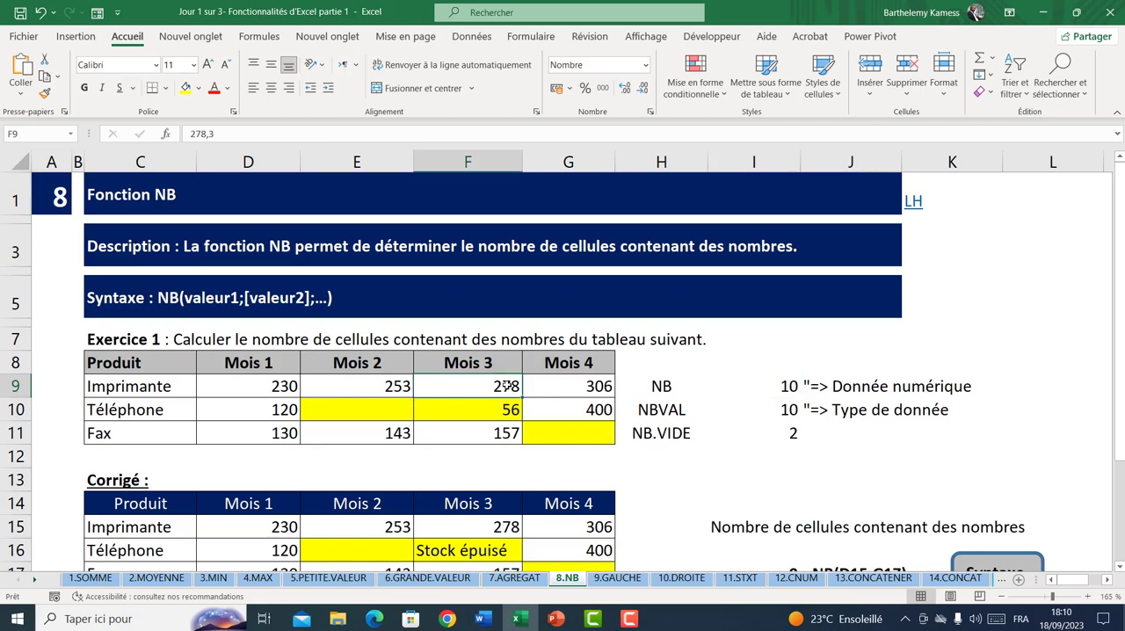
key(BackSpace)
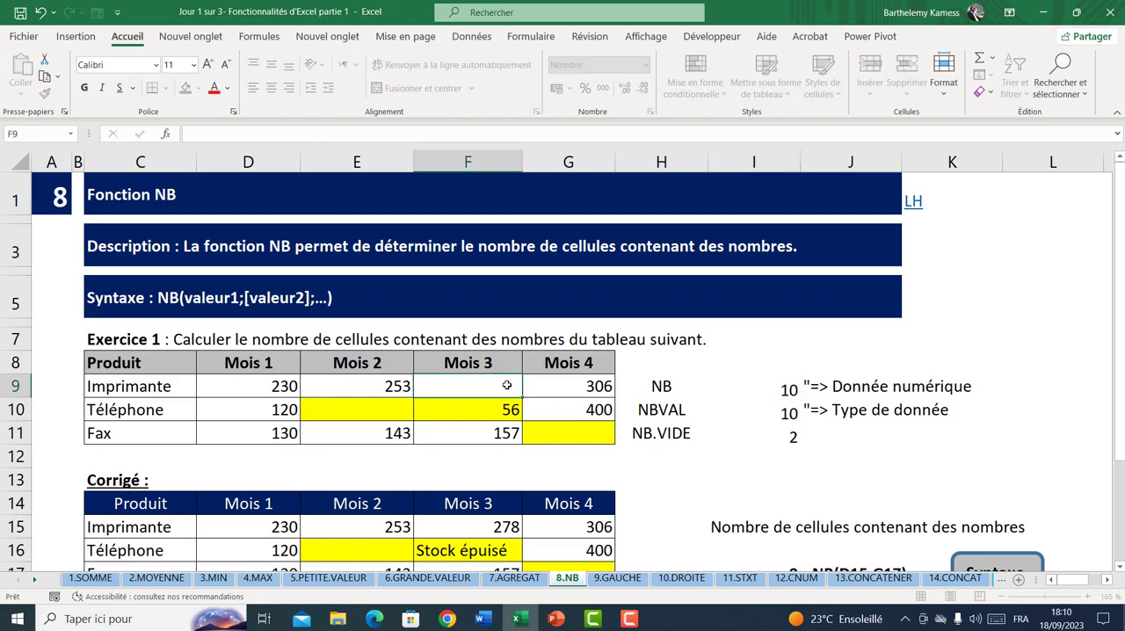
key(Return)
Examine the NB, NBVAL and NB.VIDE formulas in I9:I11 against the filled and empty cells of the Exercice 1 table
click(673, 435)
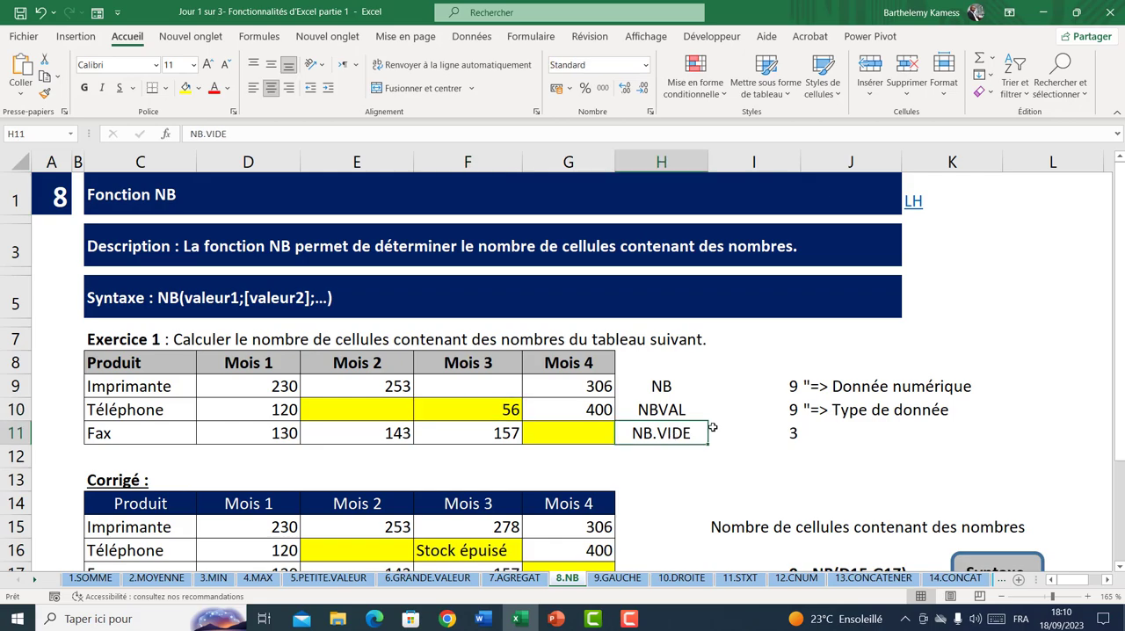
click(785, 430)
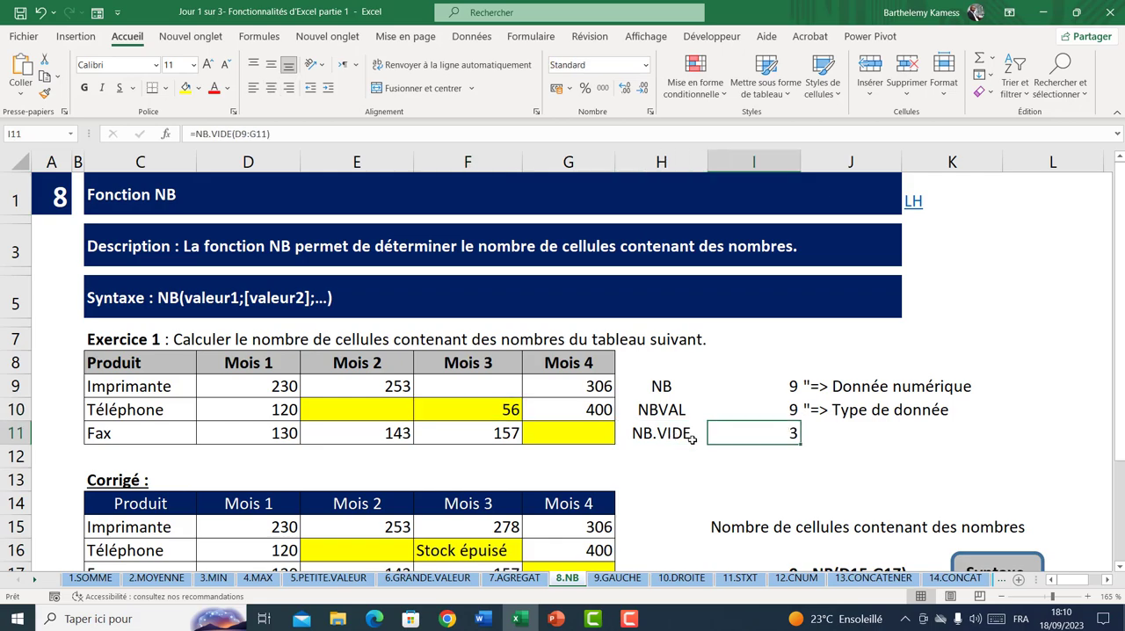
click(786, 387)
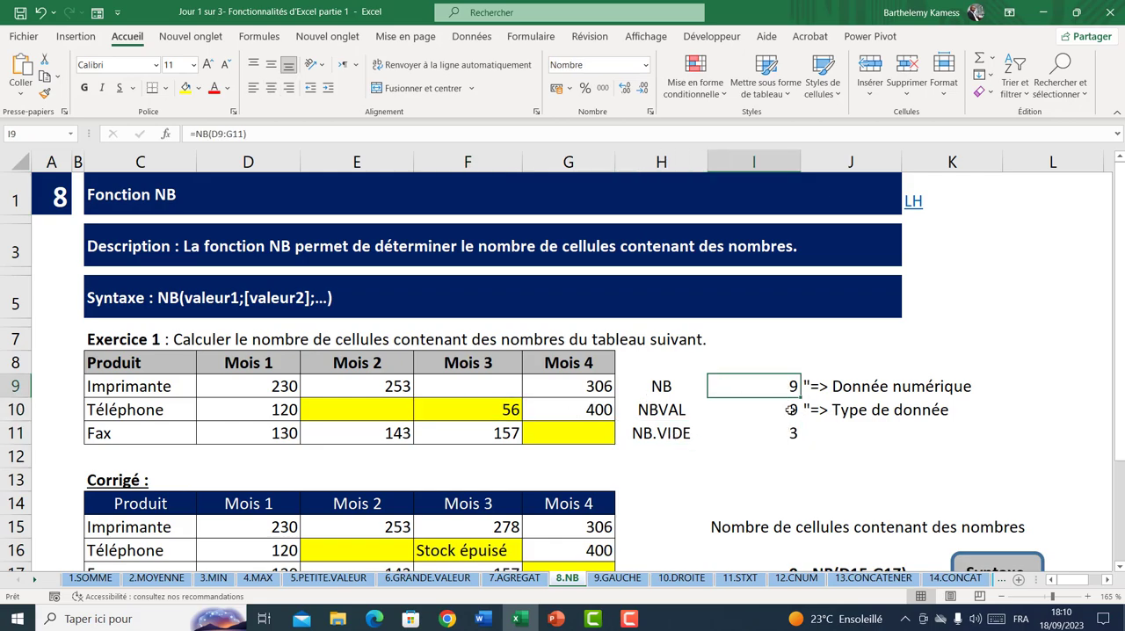
click(791, 409)
click(793, 436)
click(436, 385)
click(392, 411)
click(437, 409)
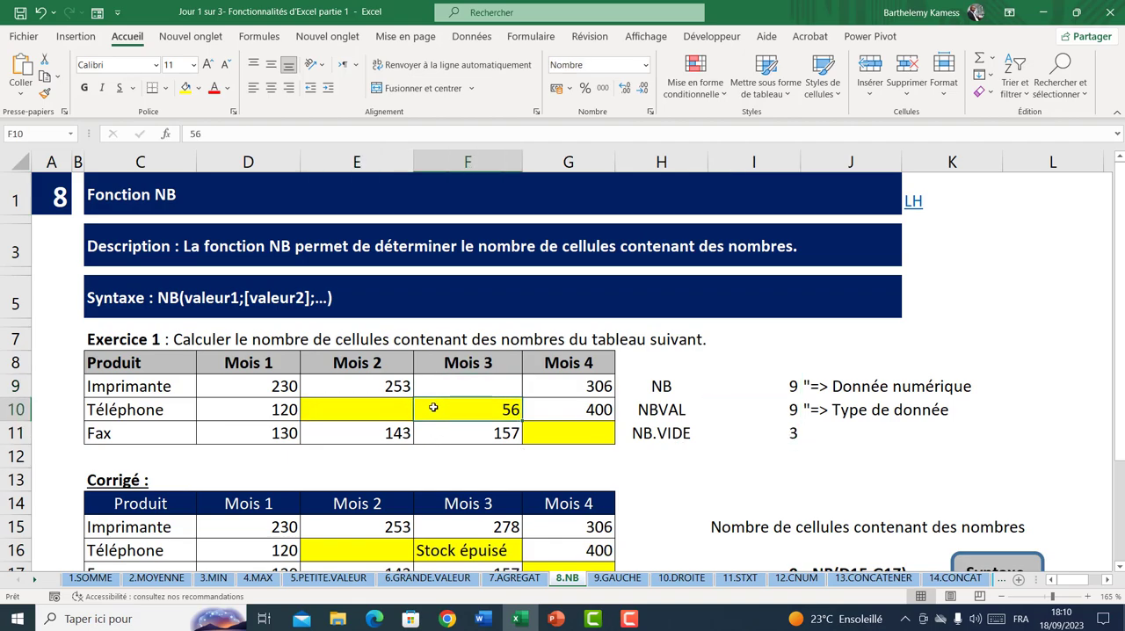
click(570, 423)
click(693, 380)
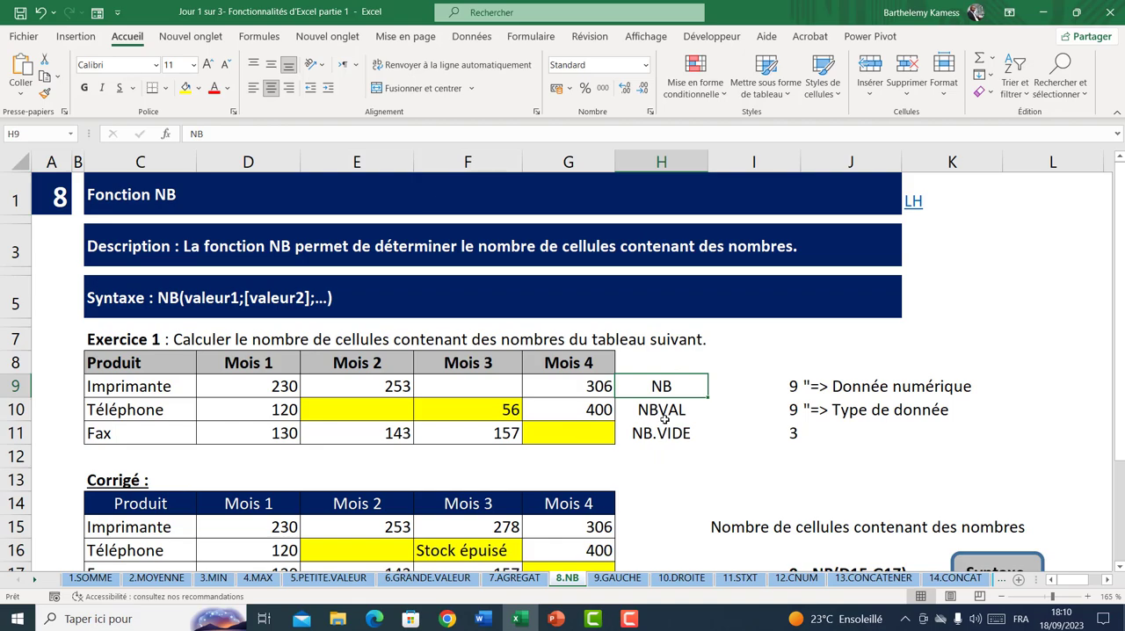
click(665, 413)
click(777, 434)
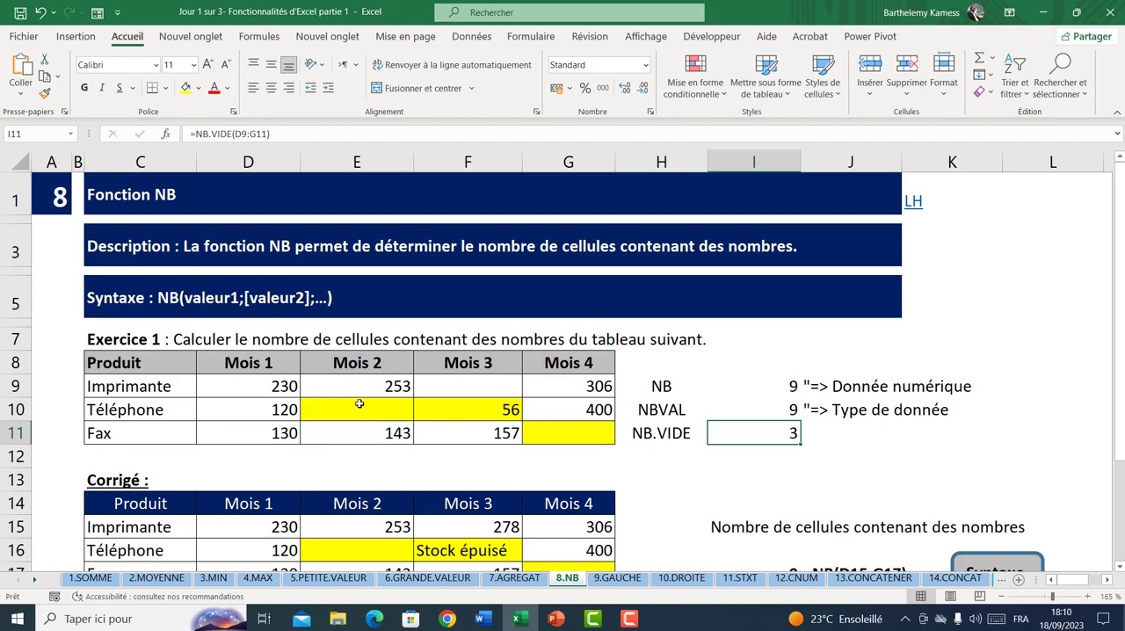
scroll(360, 404, down, 2)
scroll(357, 409, up, 2)
click(773, 384)
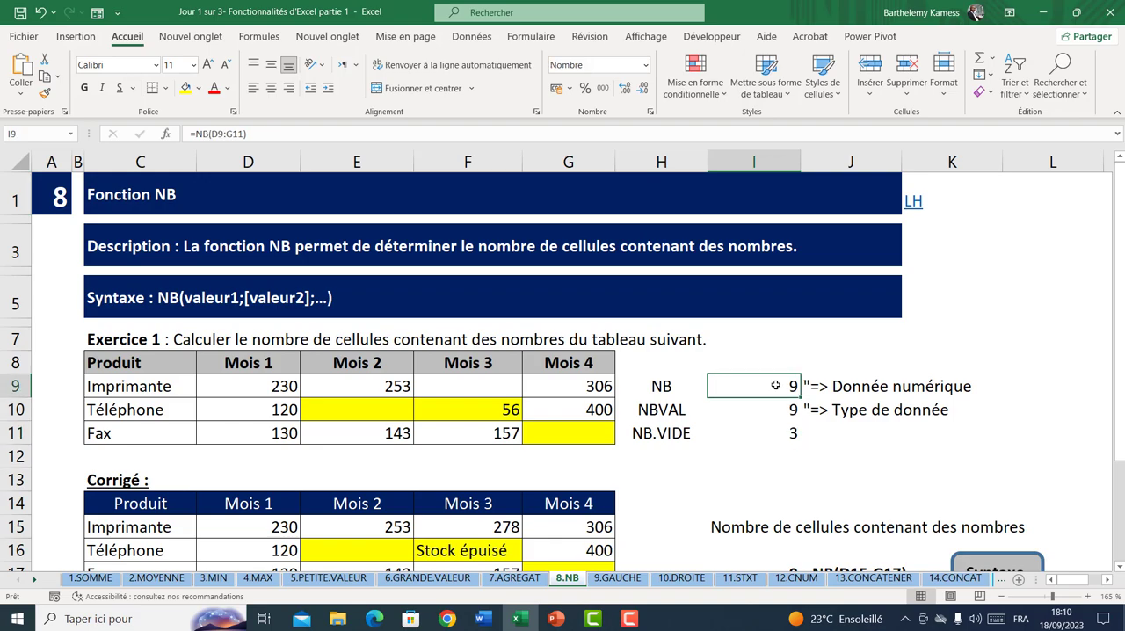
click(785, 412)
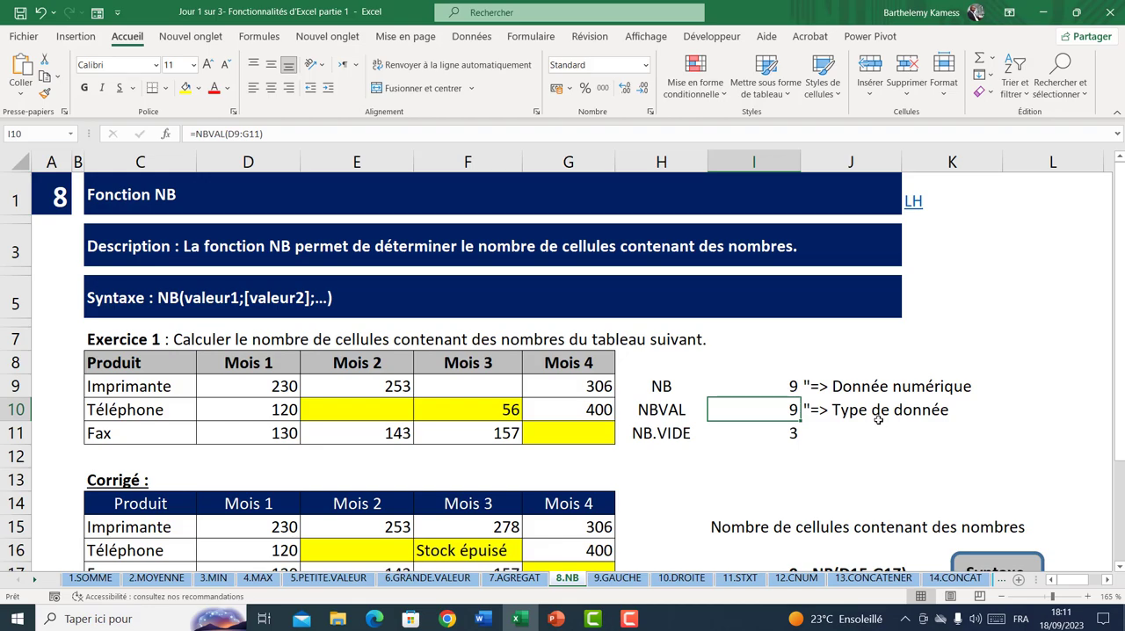
click(788, 388)
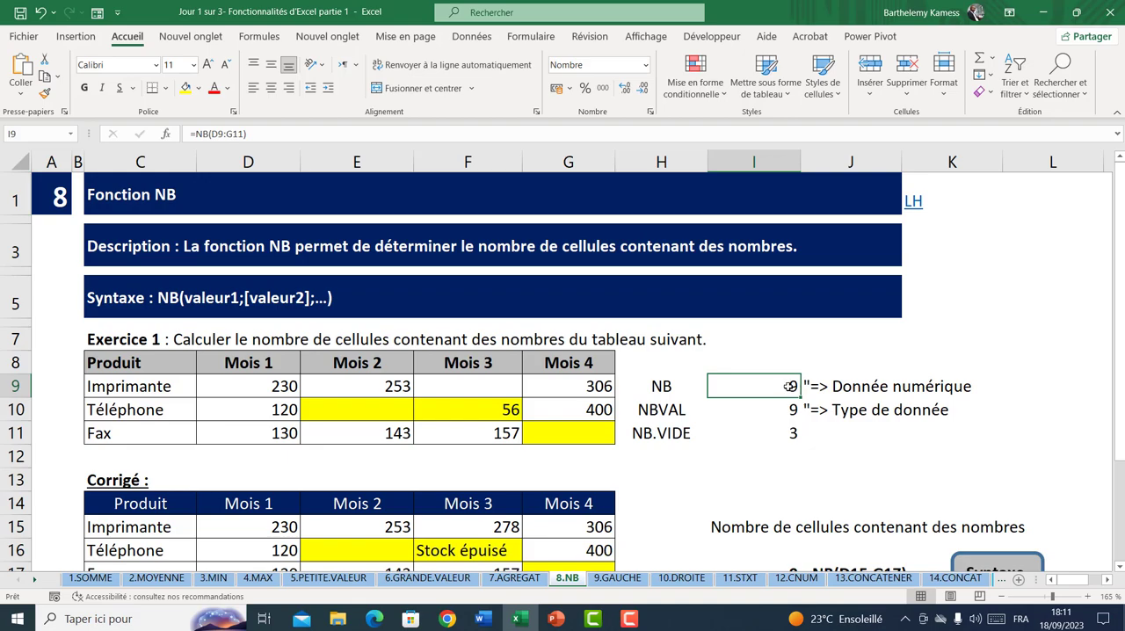
Examine the Corrigé table D15:G17 and the remark about cells E16, G17 and F16
scroll(788, 387, down, 2)
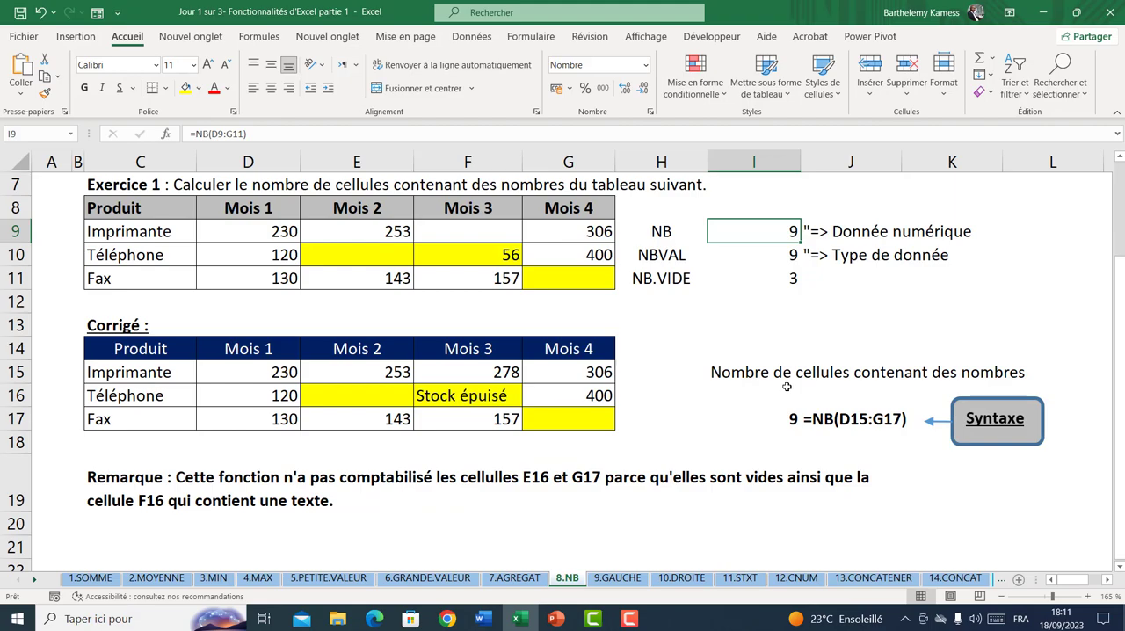
scroll(427, 444, down, 2)
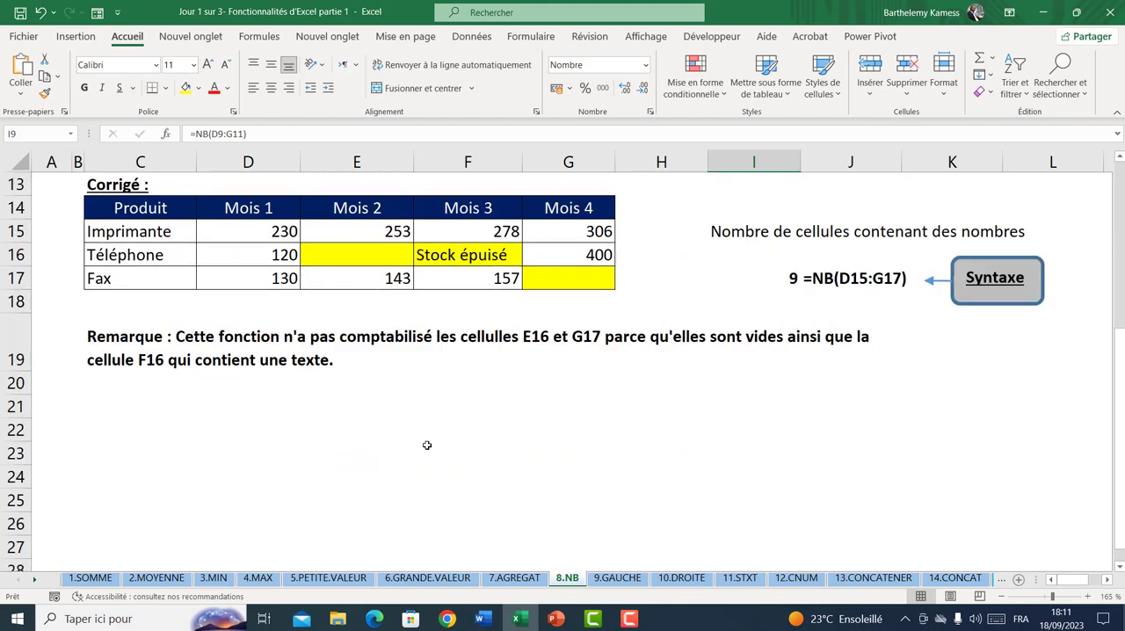
click(234, 430)
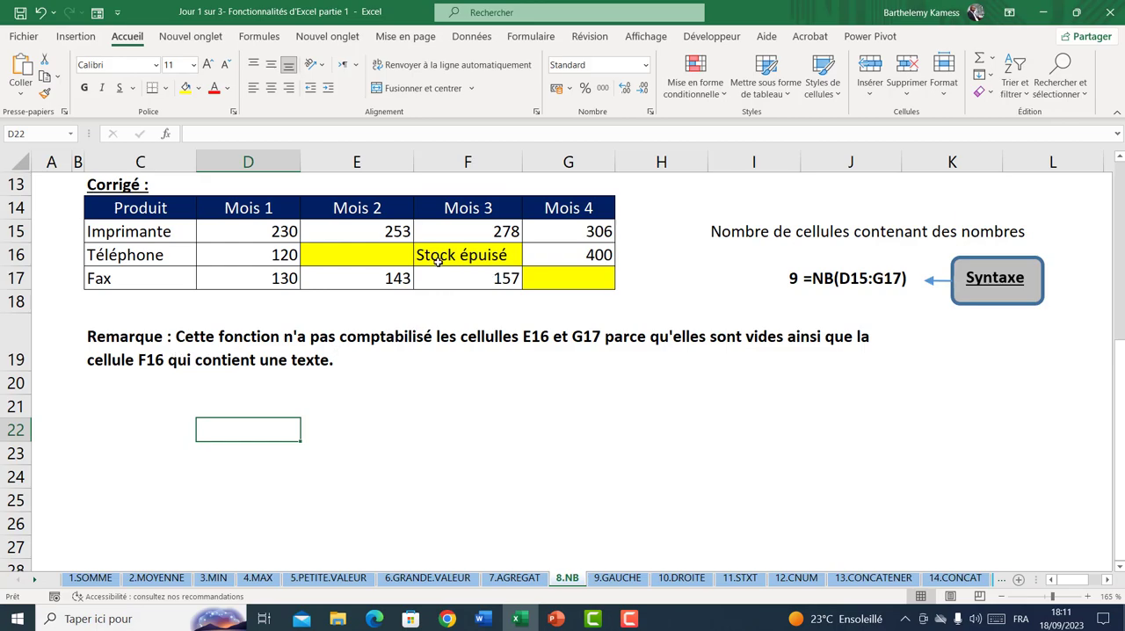
click(367, 254)
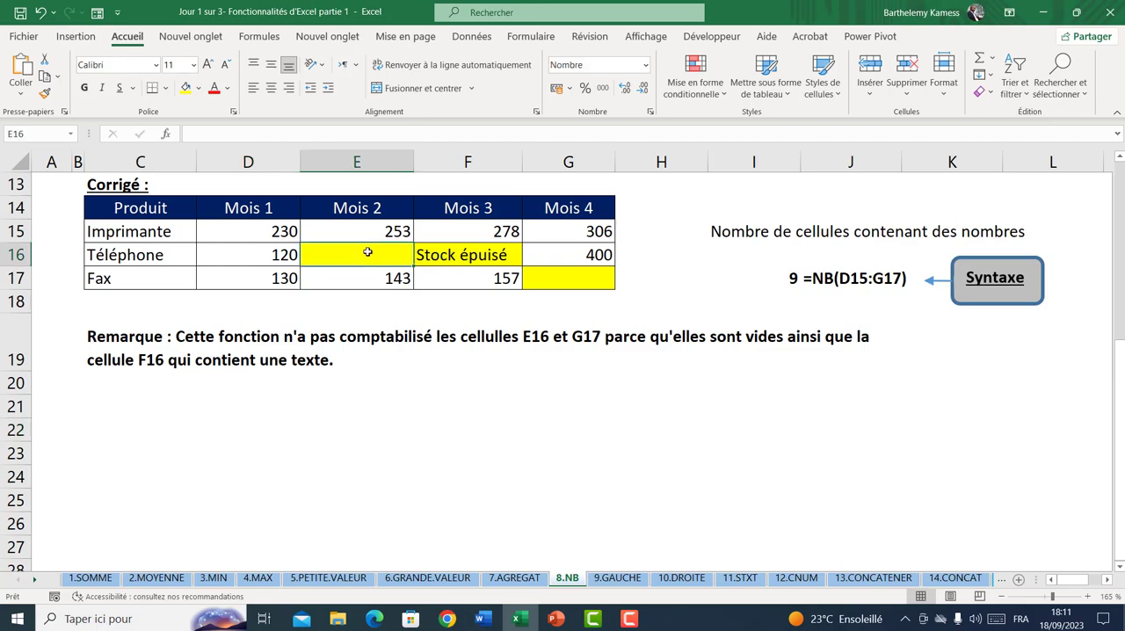
click(553, 276)
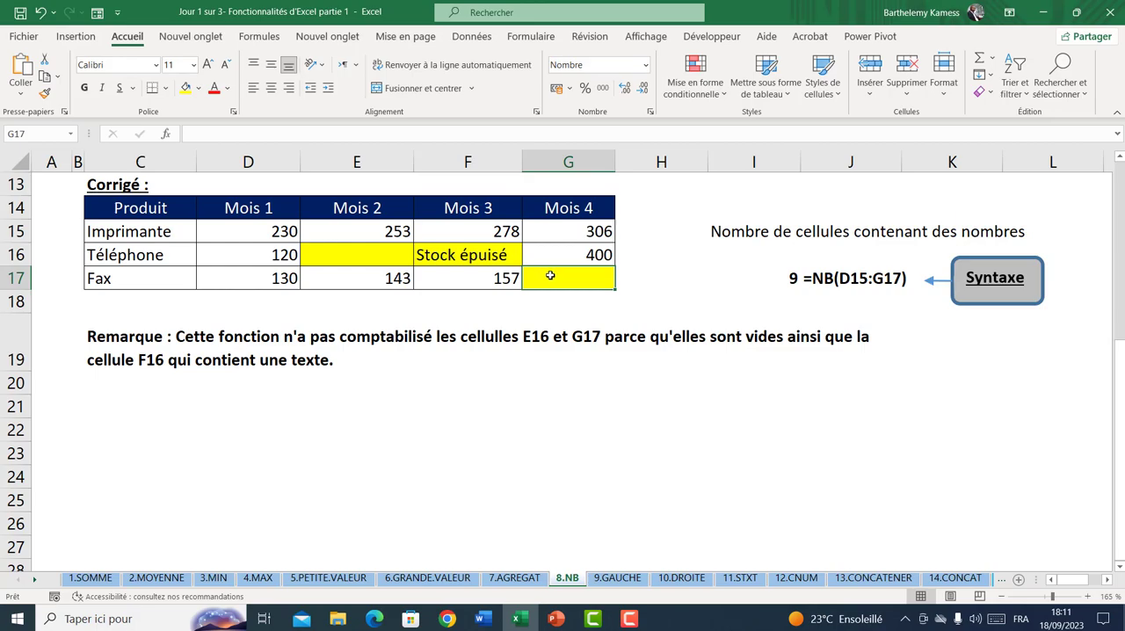
click(376, 262)
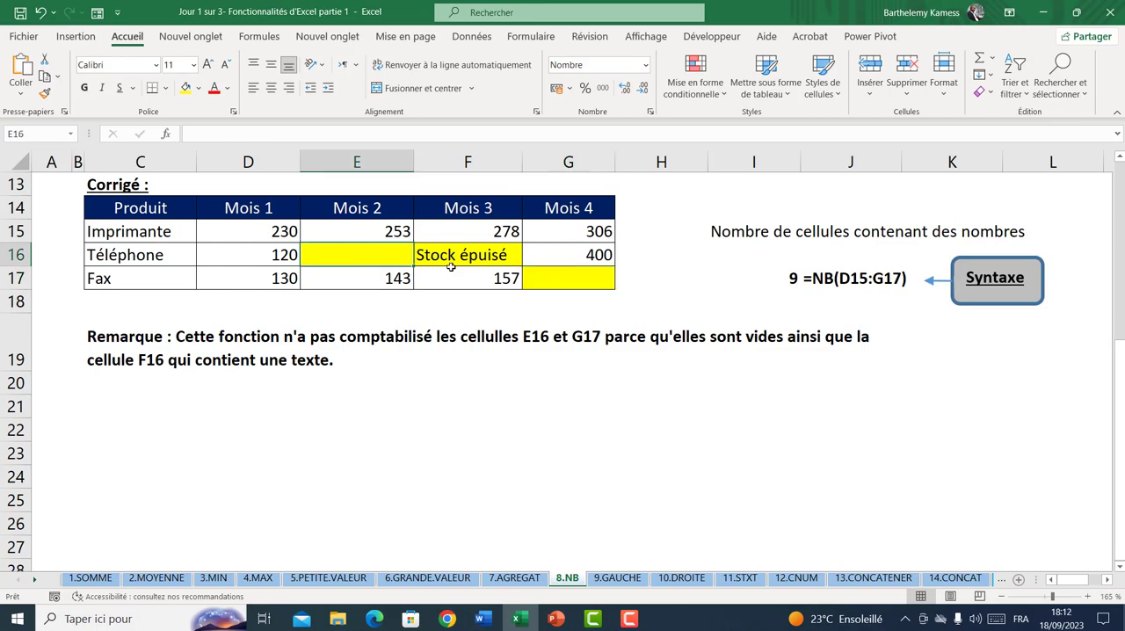
click(521, 276)
click(536, 276)
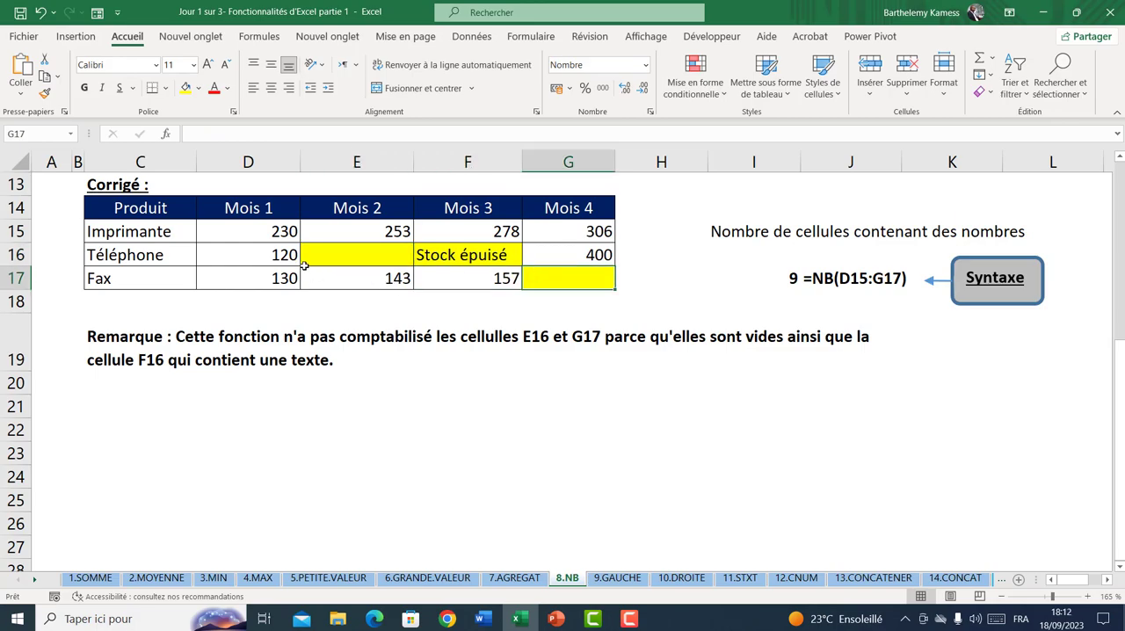
scroll(444, 286, up, 2)
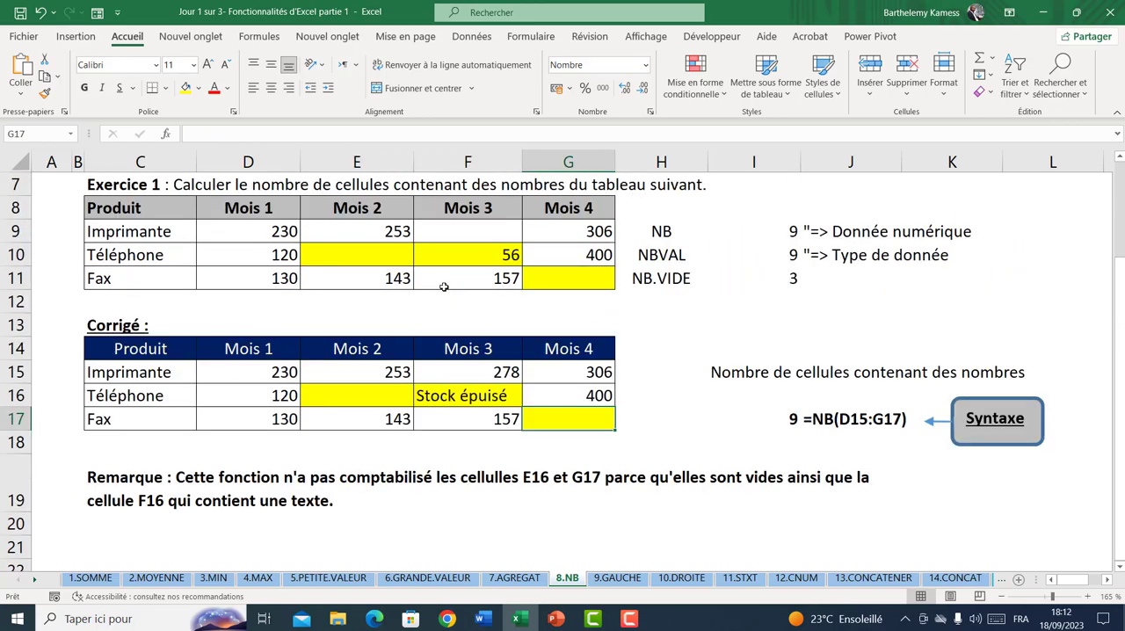
drag(272, 371, 536, 410)
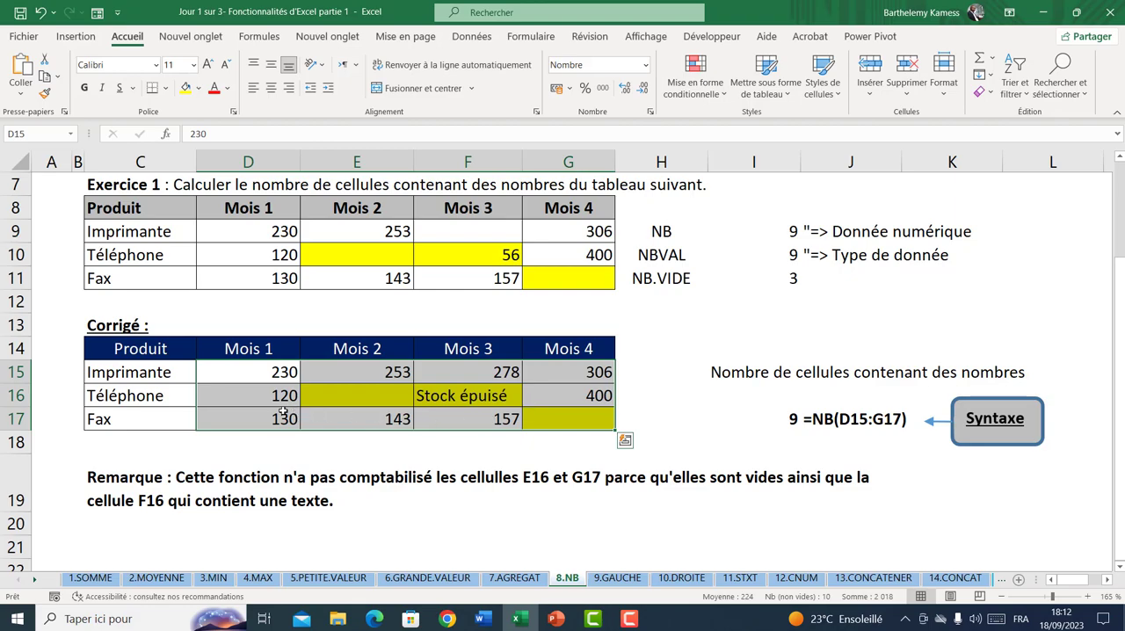
drag(234, 376, 555, 415)
Compare the NB and NBVAL entries in H9 and H10, and open the 9.GAUCHE sheet
click(661, 256)
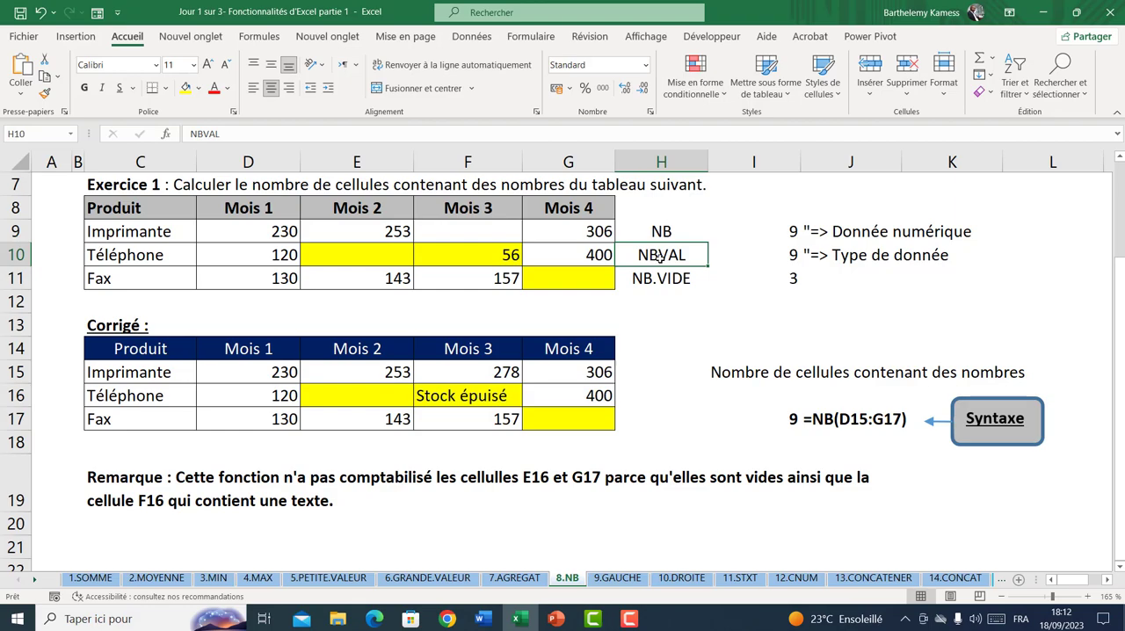
scroll(638, 343, up, 2)
click(661, 386)
click(657, 411)
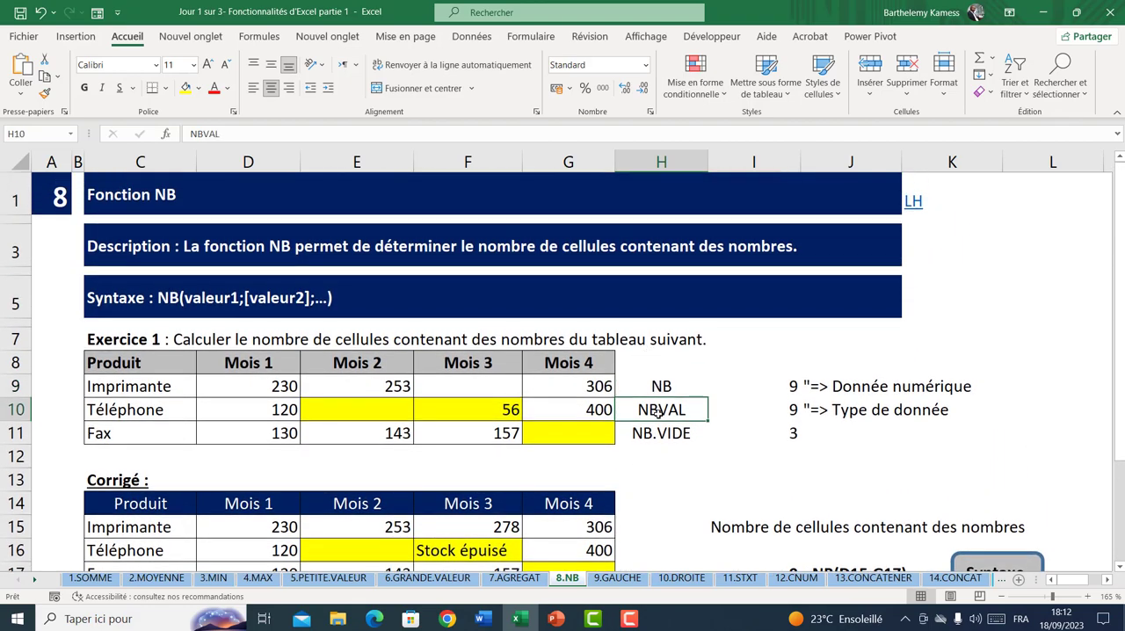
click(656, 387)
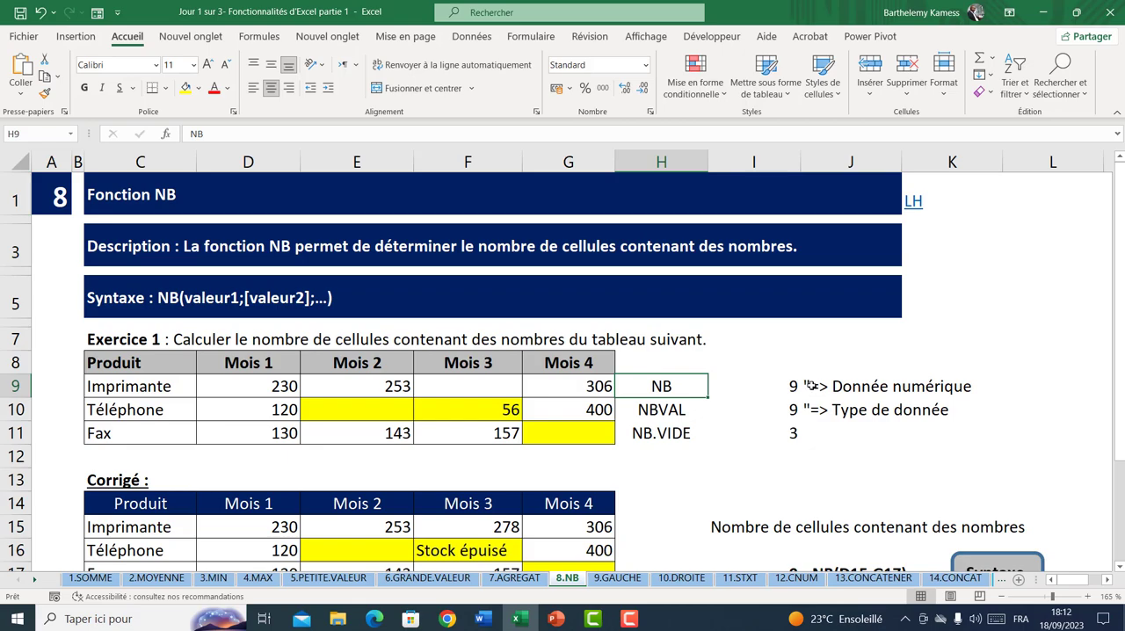
click(673, 411)
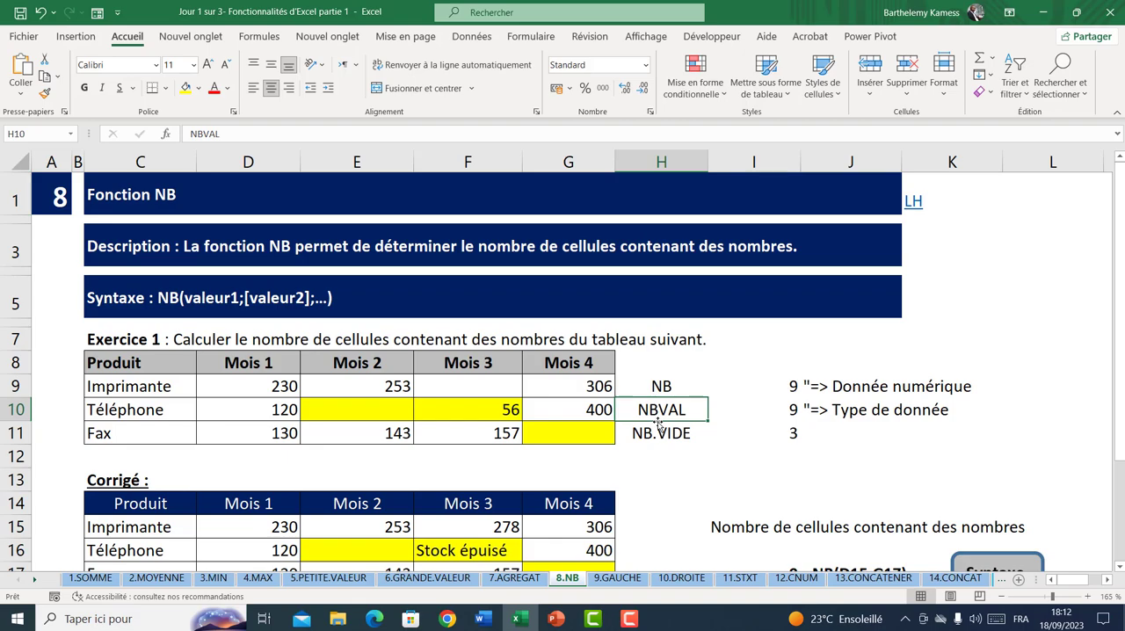
click(617, 577)
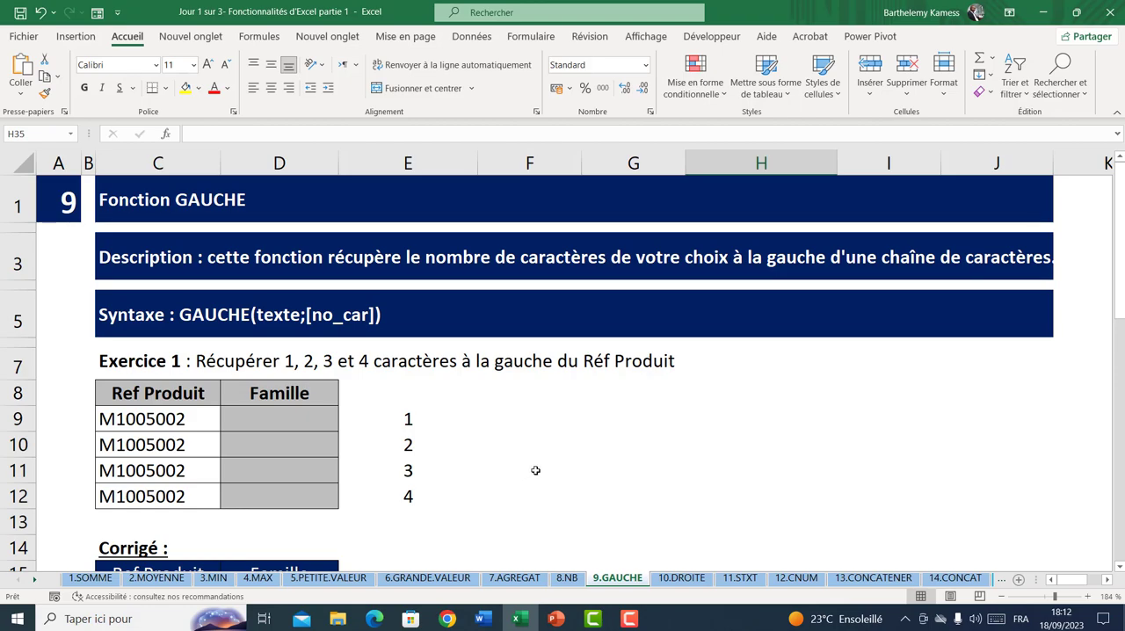
Enter =GAUCHE(C9;1) in cell D9 to extract the first character of the Ref Produit
click(173, 422)
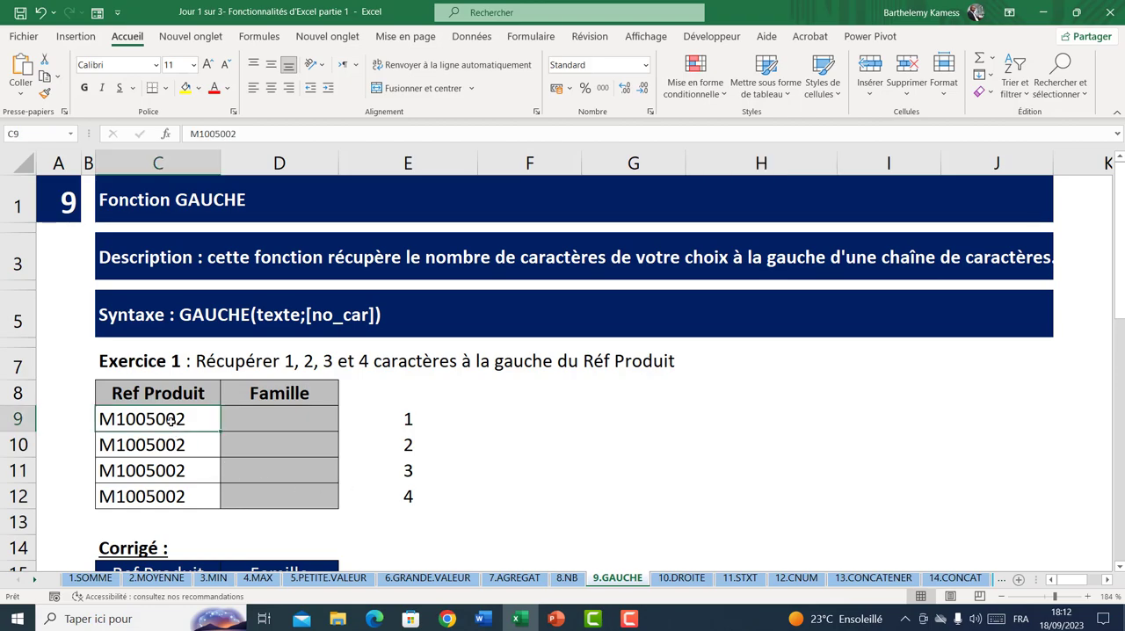
click(247, 417)
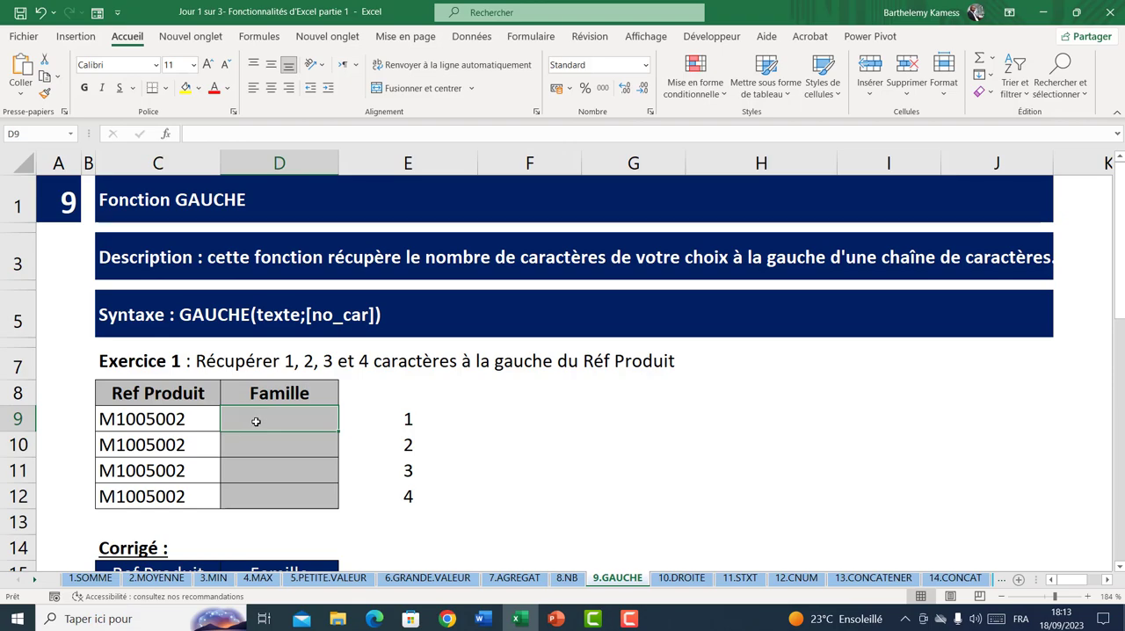
click(182, 419)
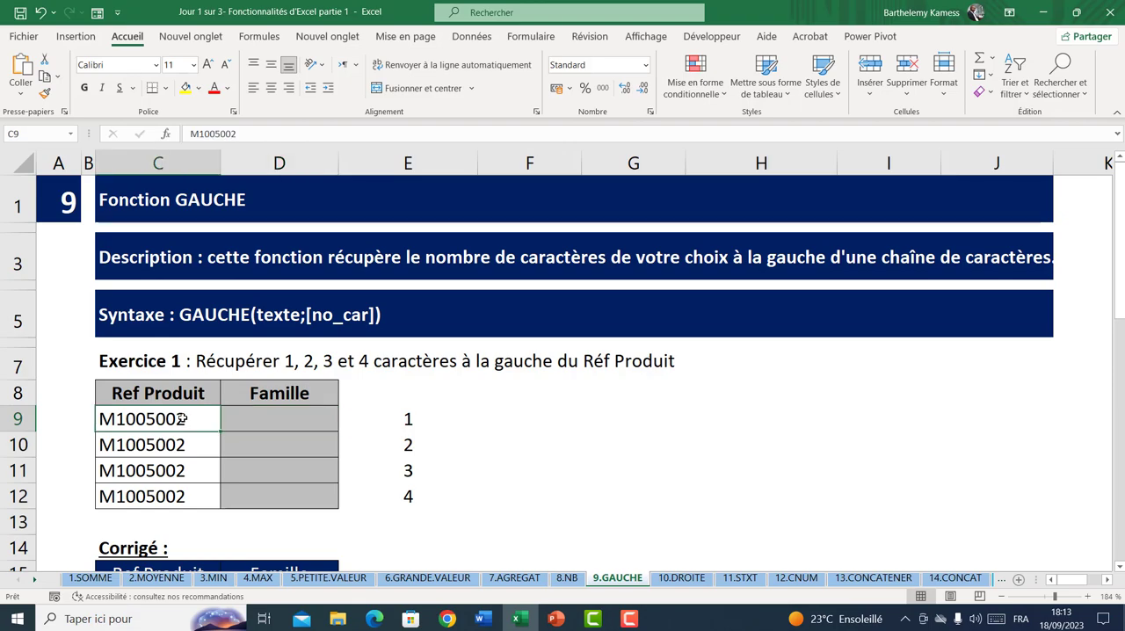
click(248, 419)
text(=g)
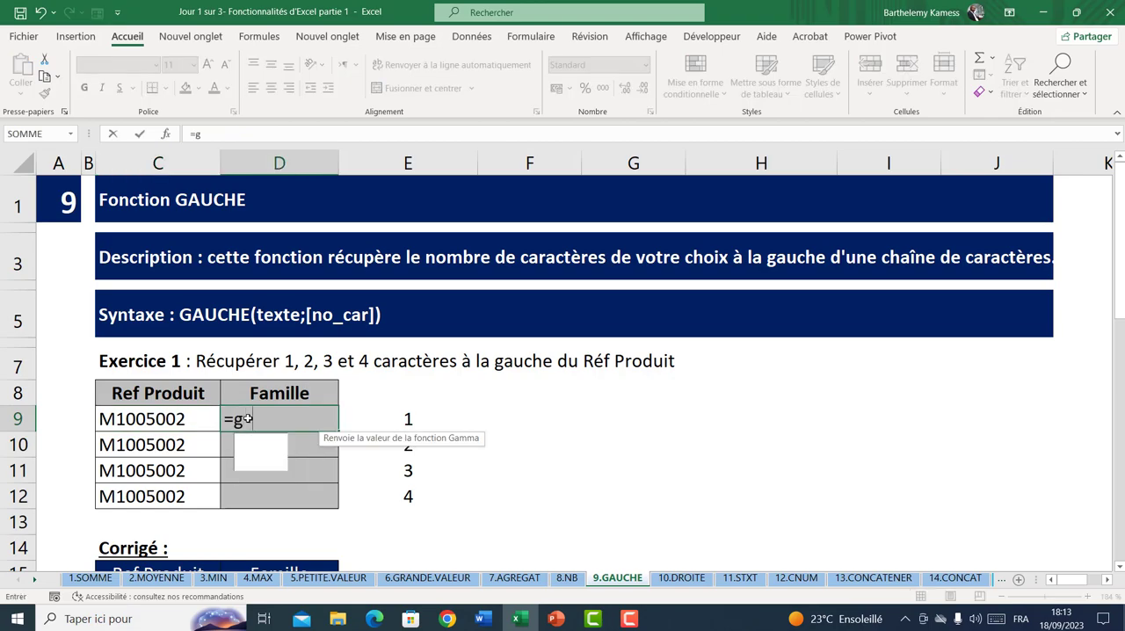
text(auch)
key(Tab)
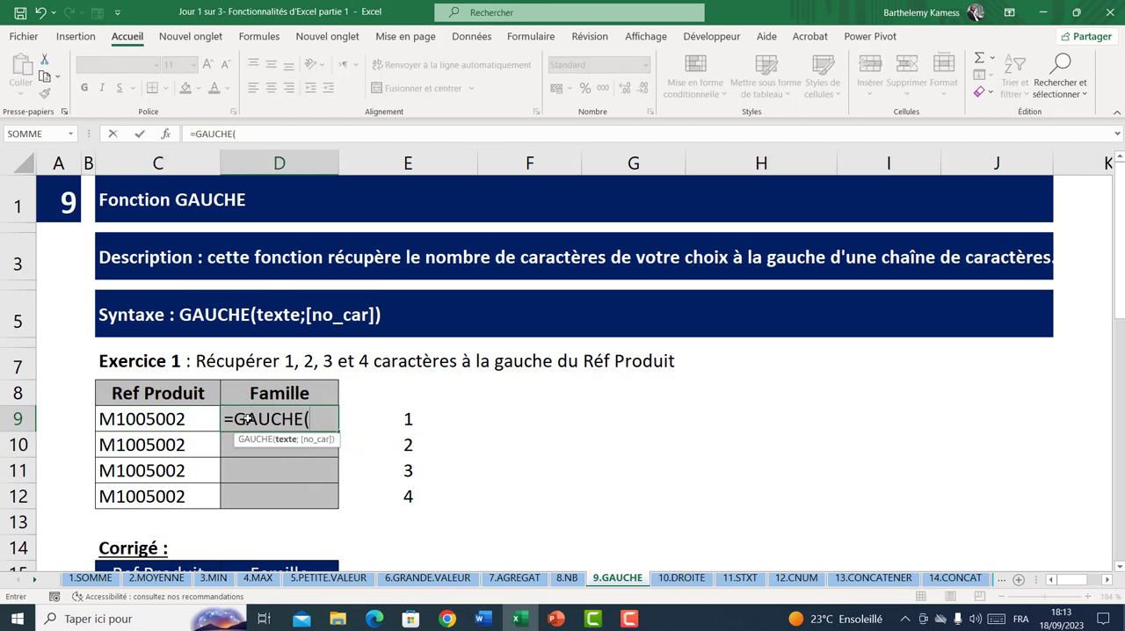
click(151, 421)
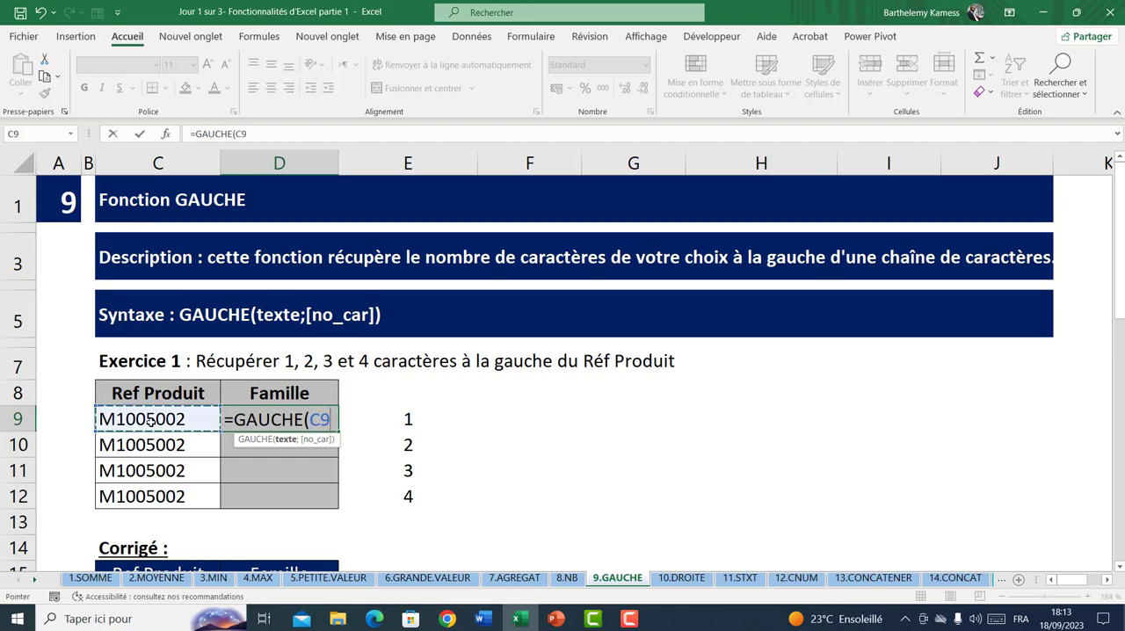
text(;1))
key(Return)
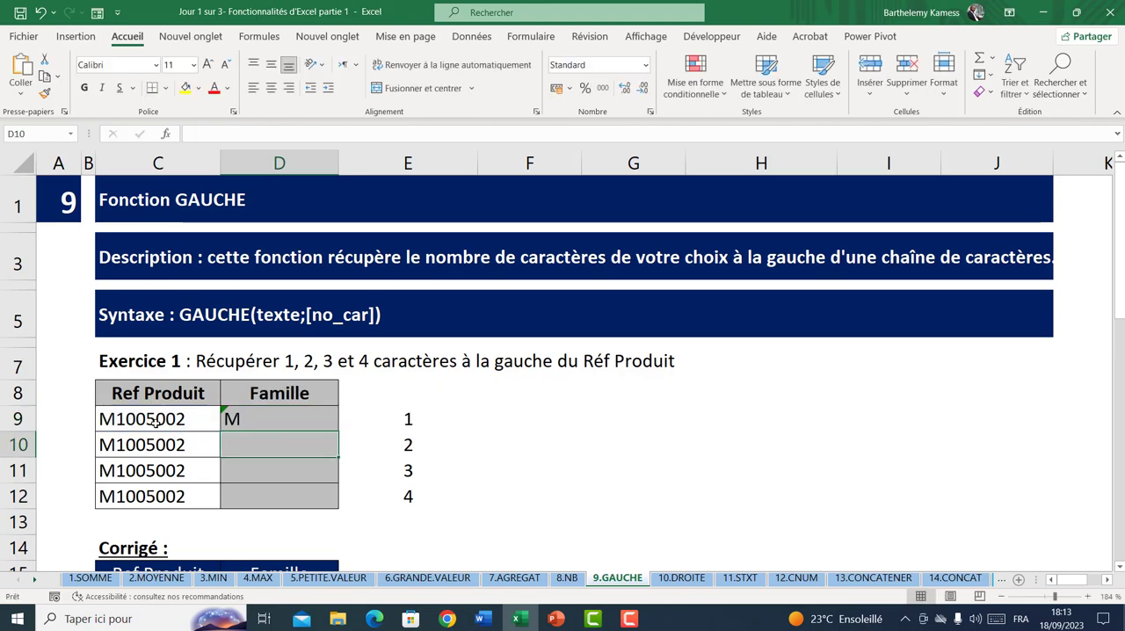
Copy the D9 formula down to D12 and change the formula in D10 to extract 2 characters
click(260, 425)
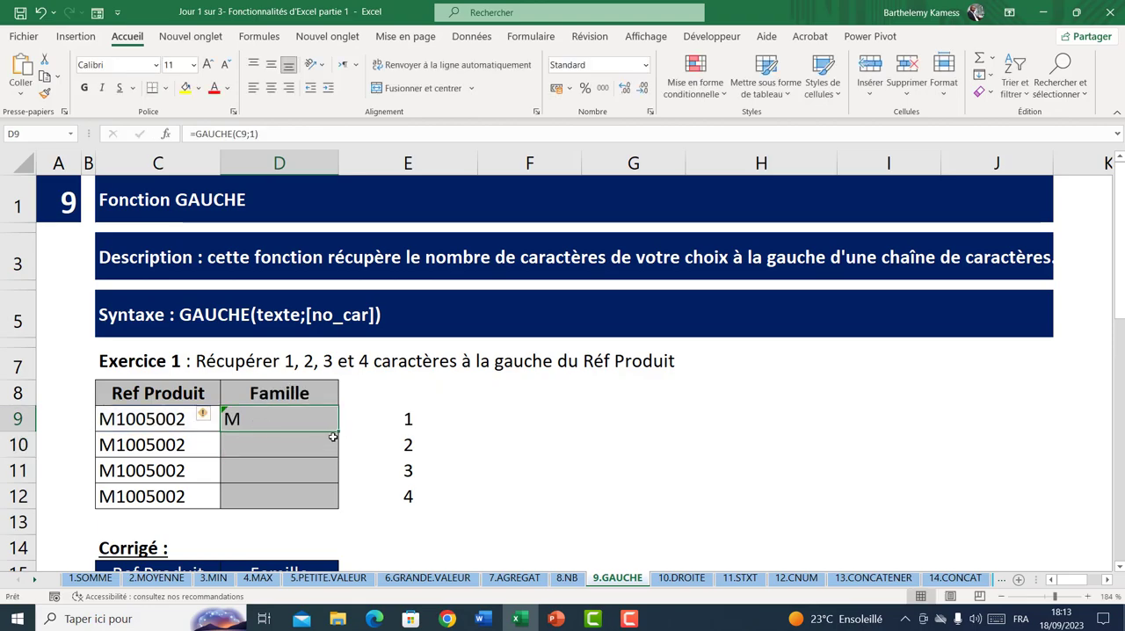
drag(339, 432, 313, 500)
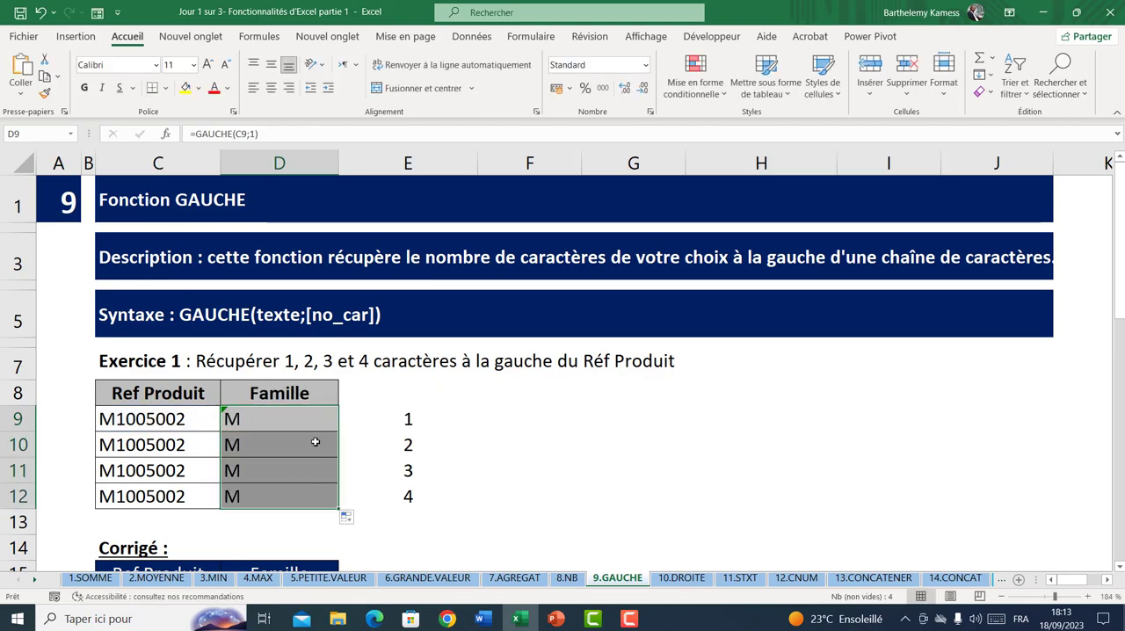
double_click(318, 445)
click(350, 445)
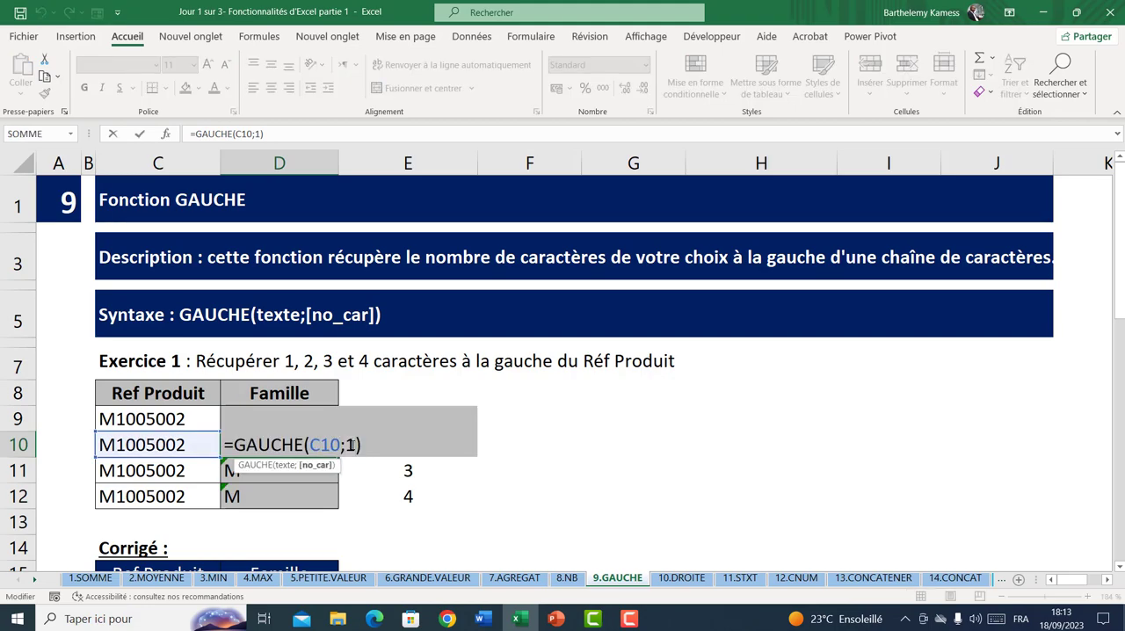
key(BackSpace)
text(2)
key(Return)
Change the number of characters in the D11 GAUCHE formula to 3
double_click(331, 466)
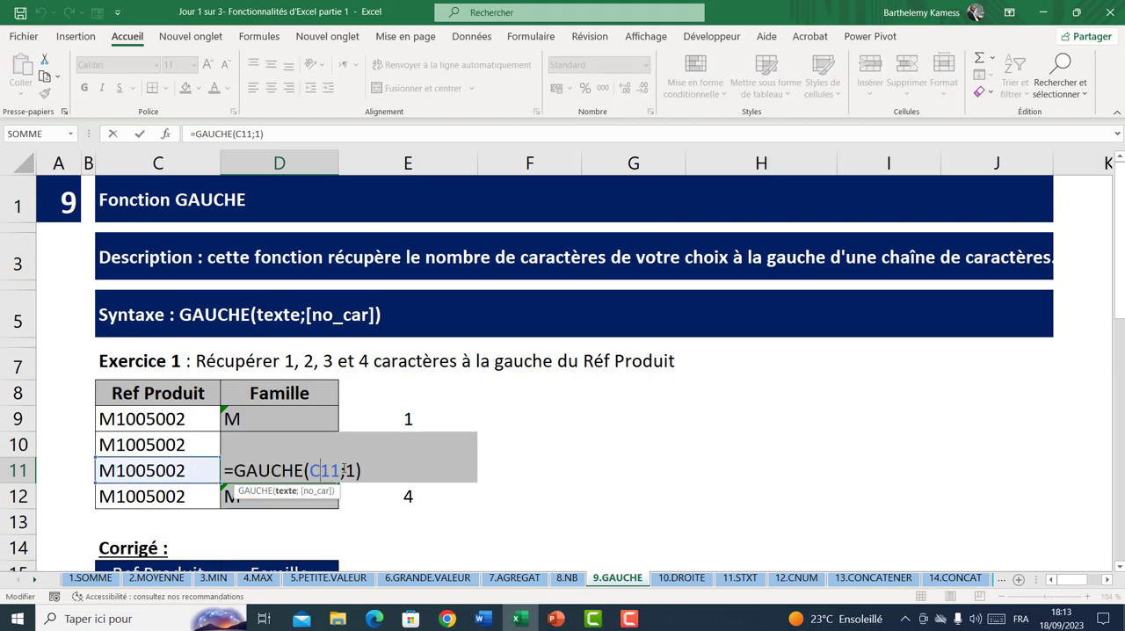
click(350, 472)
key(BackSpace)
text(3)
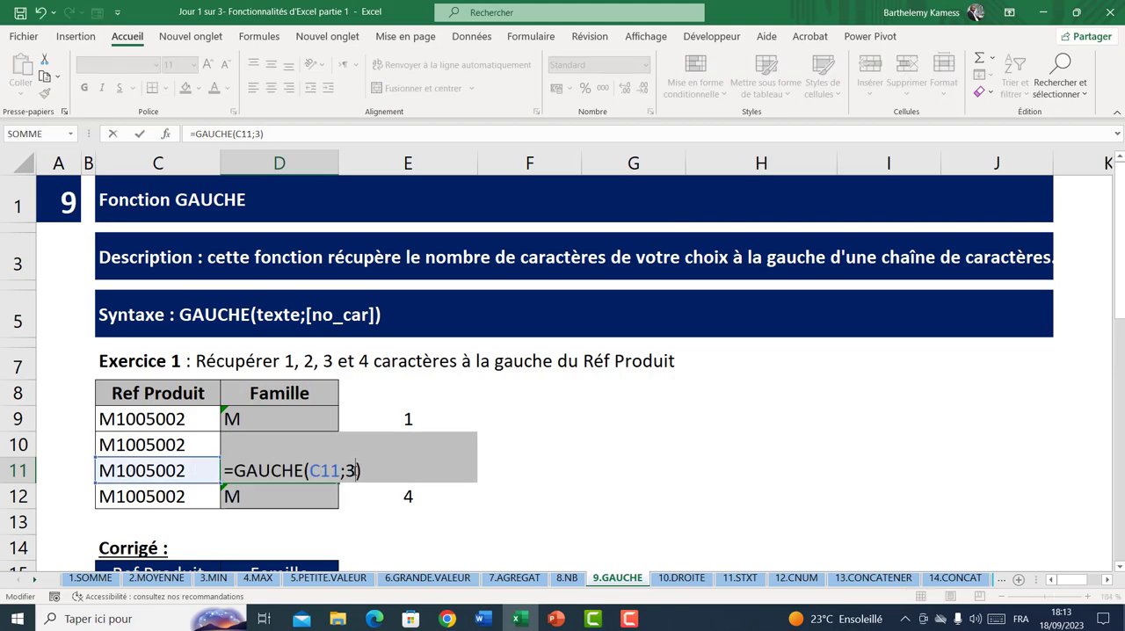
key(Return)
Change the number of characters in the D12 GAUCHE formula to 4
double_click(296, 494)
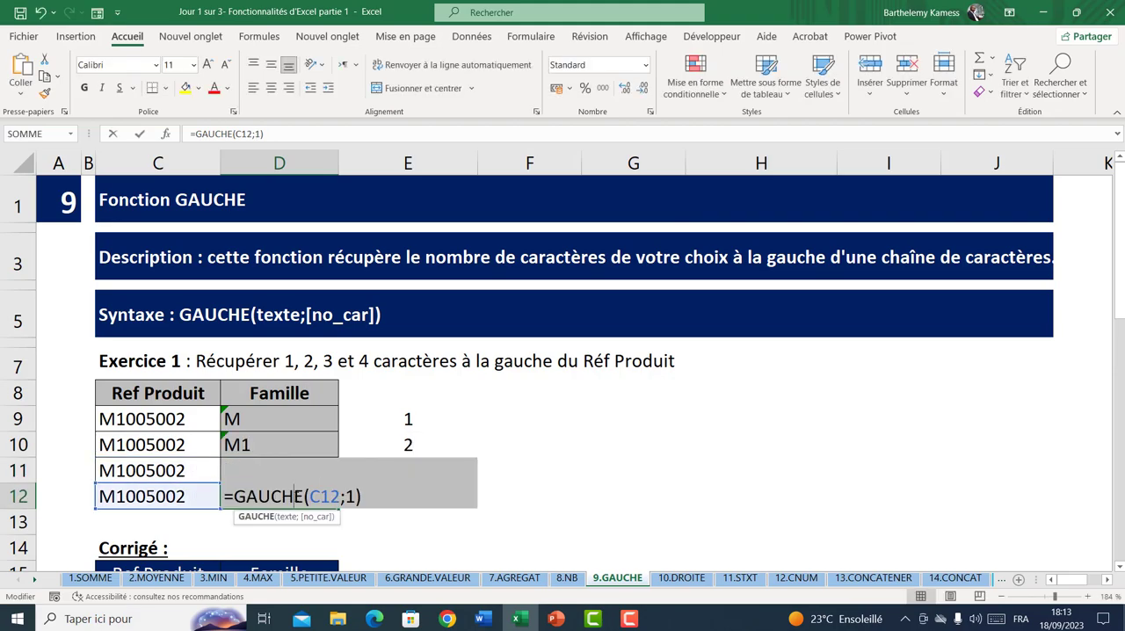
click(353, 497)
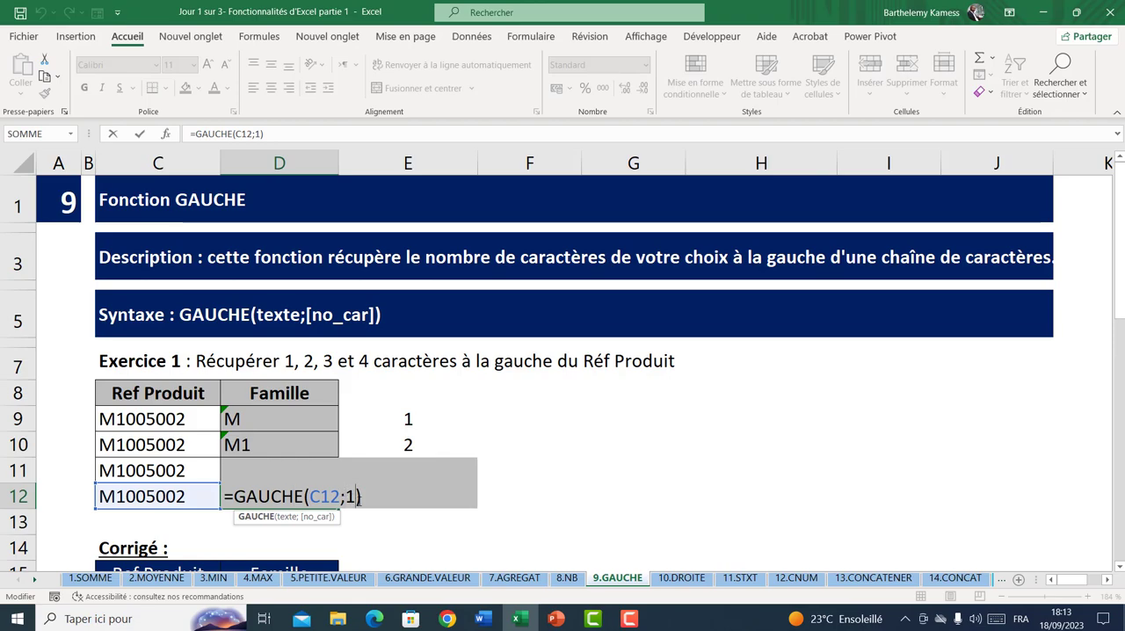
key(BackSpace)
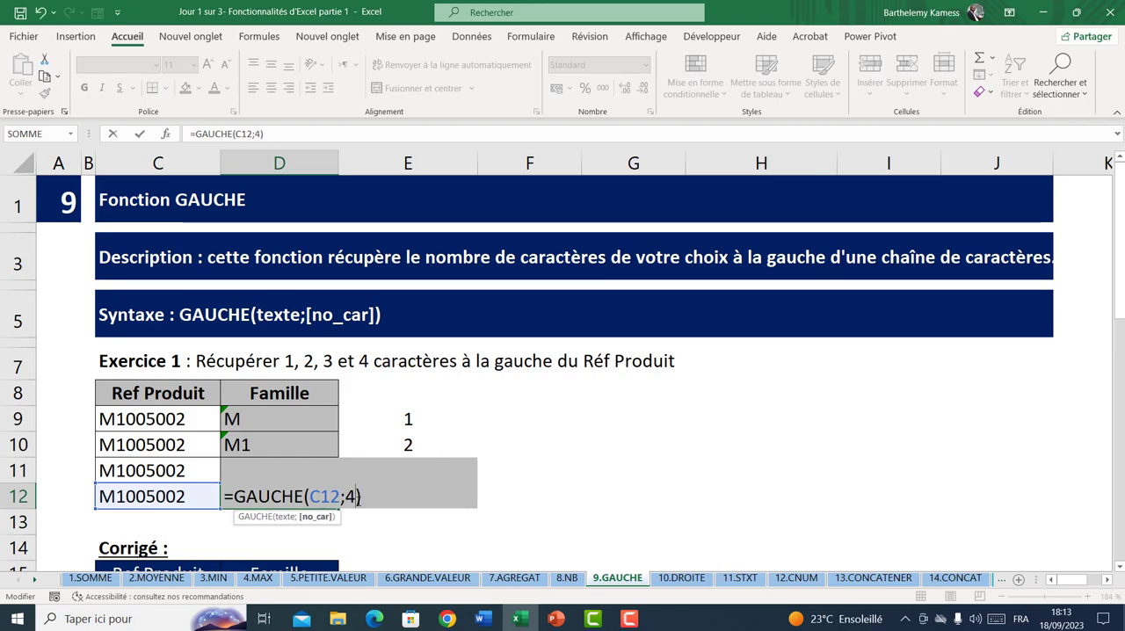
text(4)
key(Return)
Examine the Exercice 1 results and Corrigé, plus the Exercice 2 account table C23:H28 and its Corrigé formulas
click(235, 419)
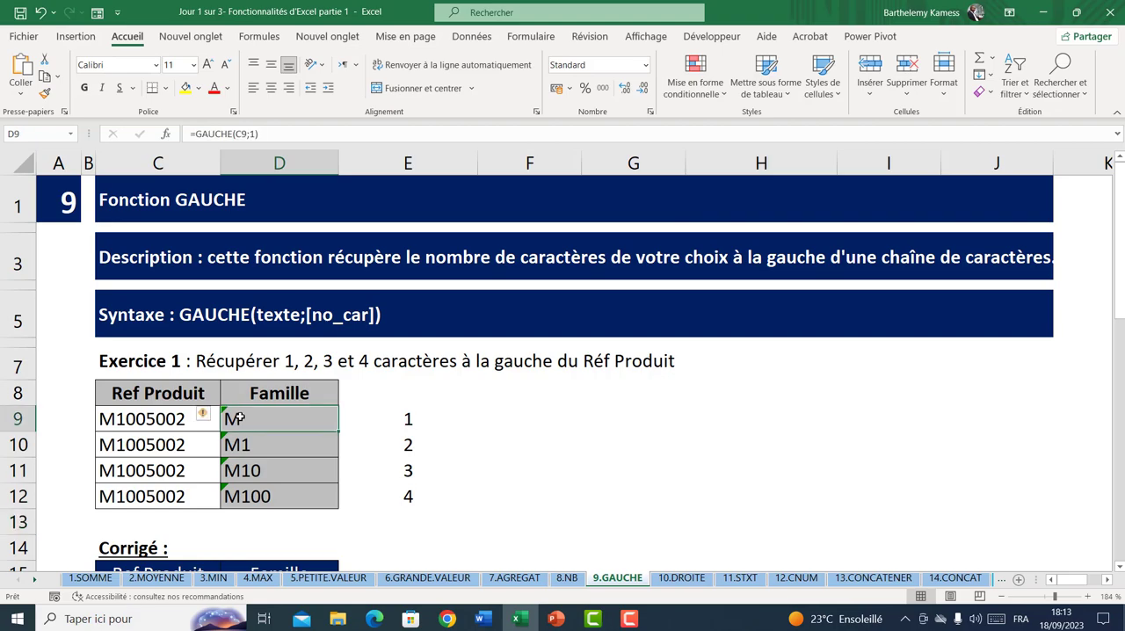
click(135, 419)
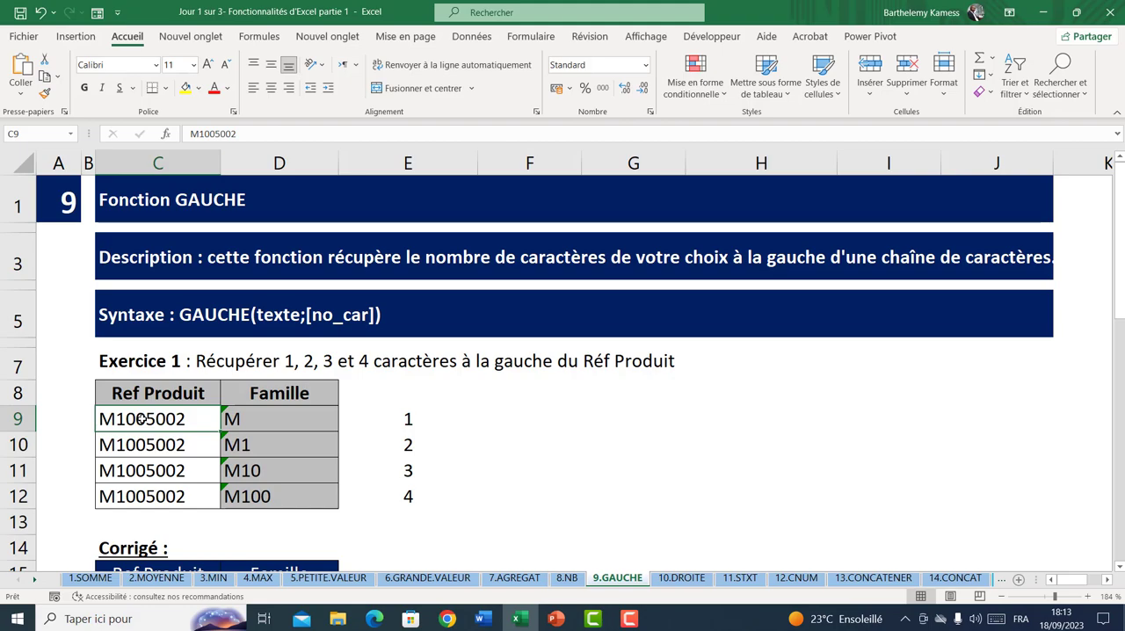
scroll(226, 427, down, 2)
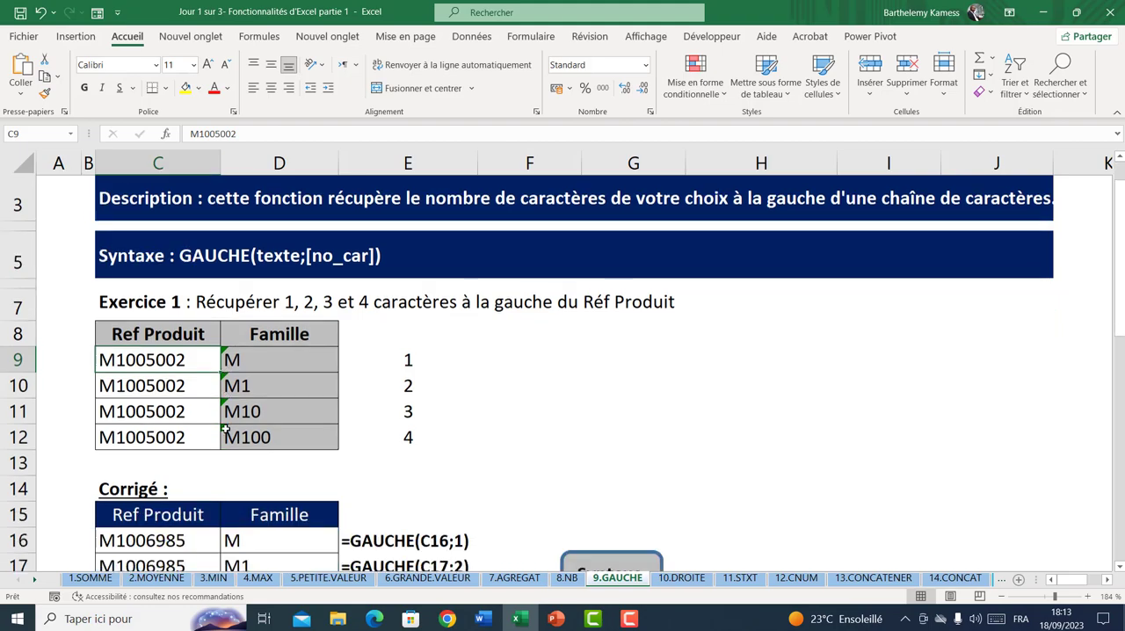
scroll(226, 427, down, 3)
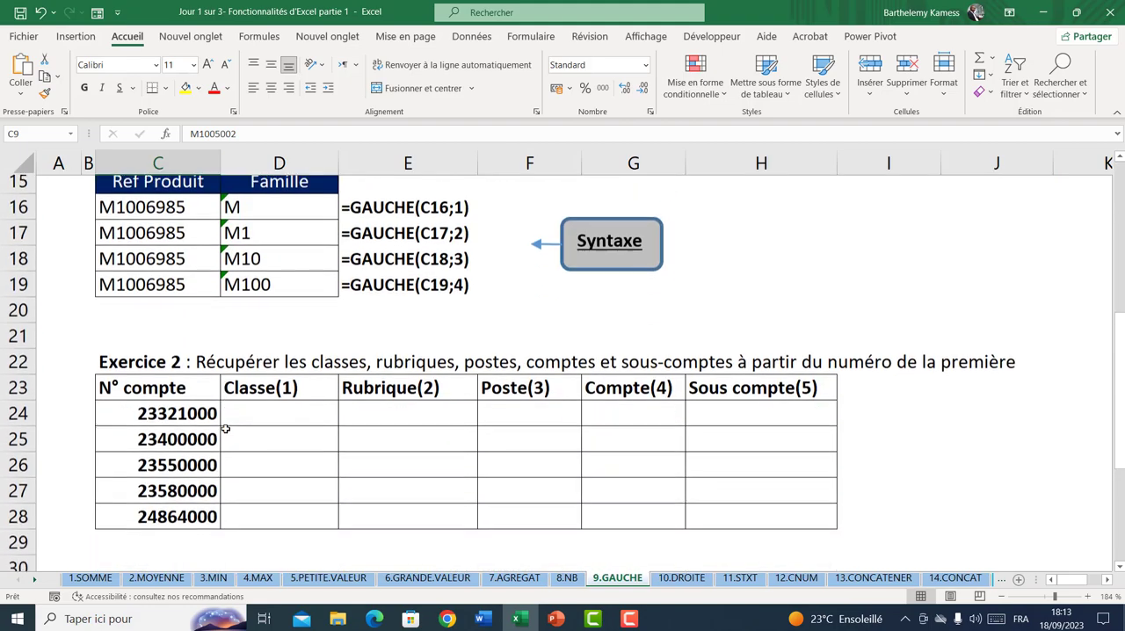
click(307, 385)
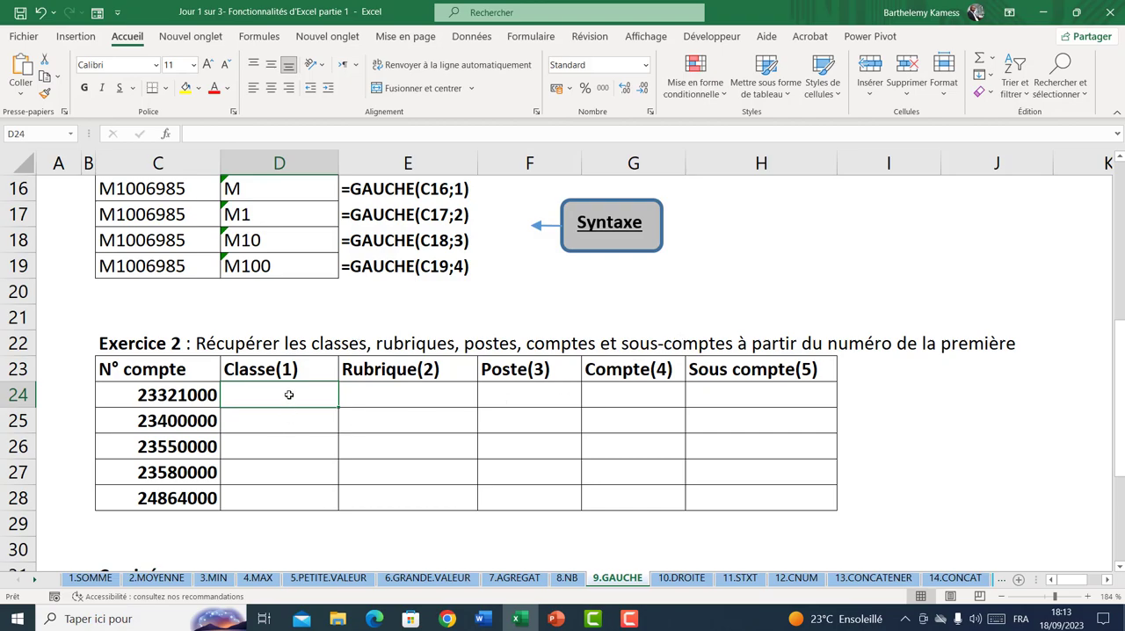
click(400, 396)
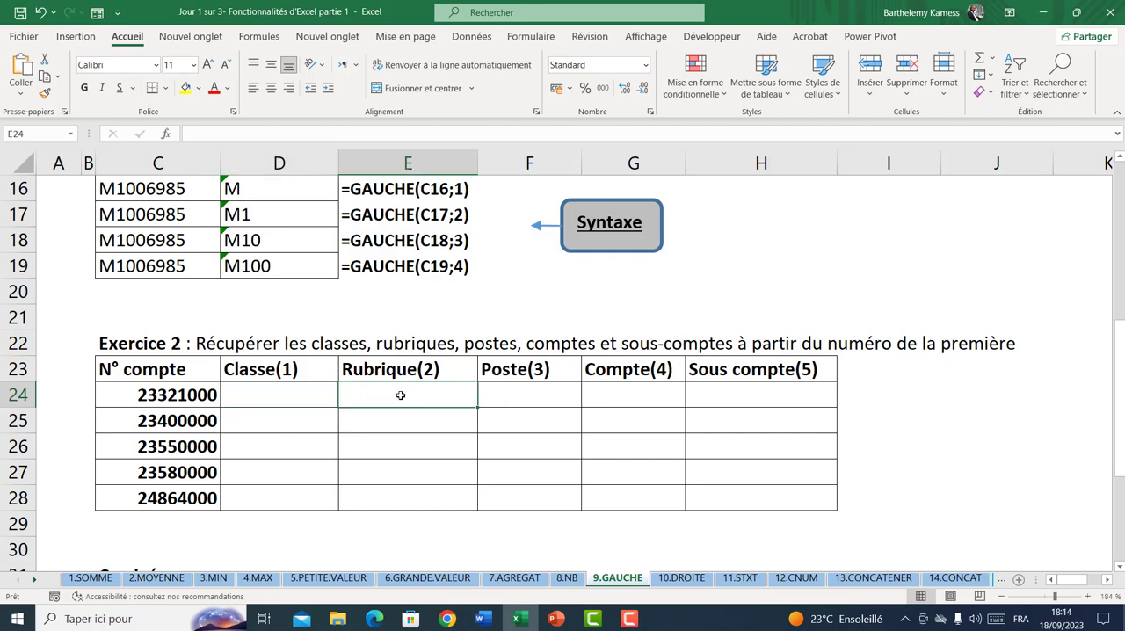
click(515, 382)
click(516, 392)
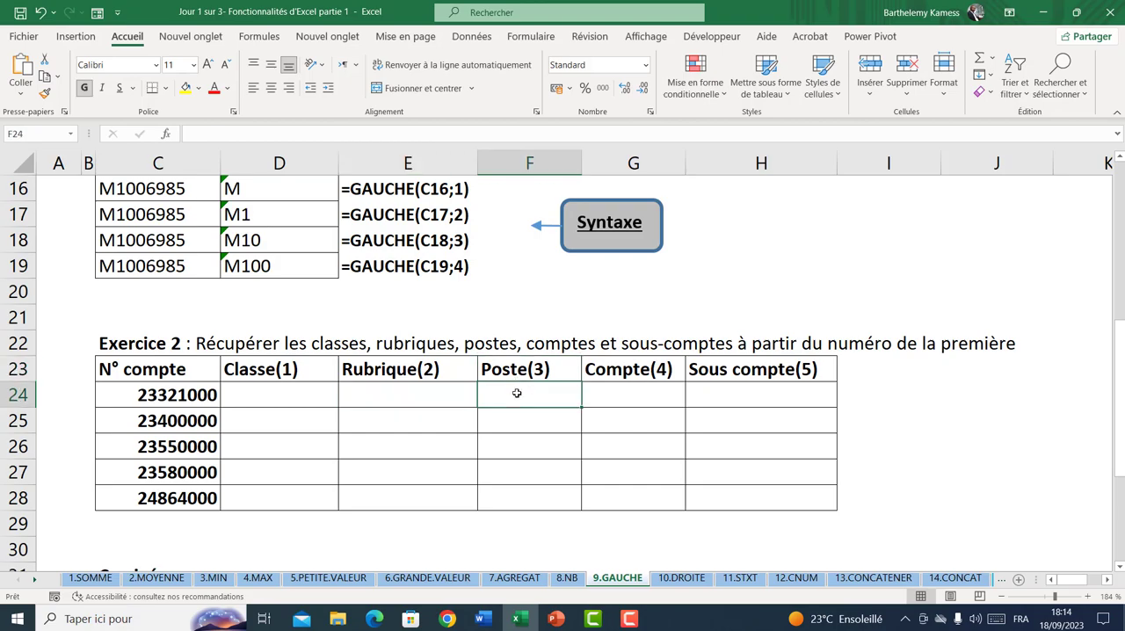
click(640, 396)
click(716, 389)
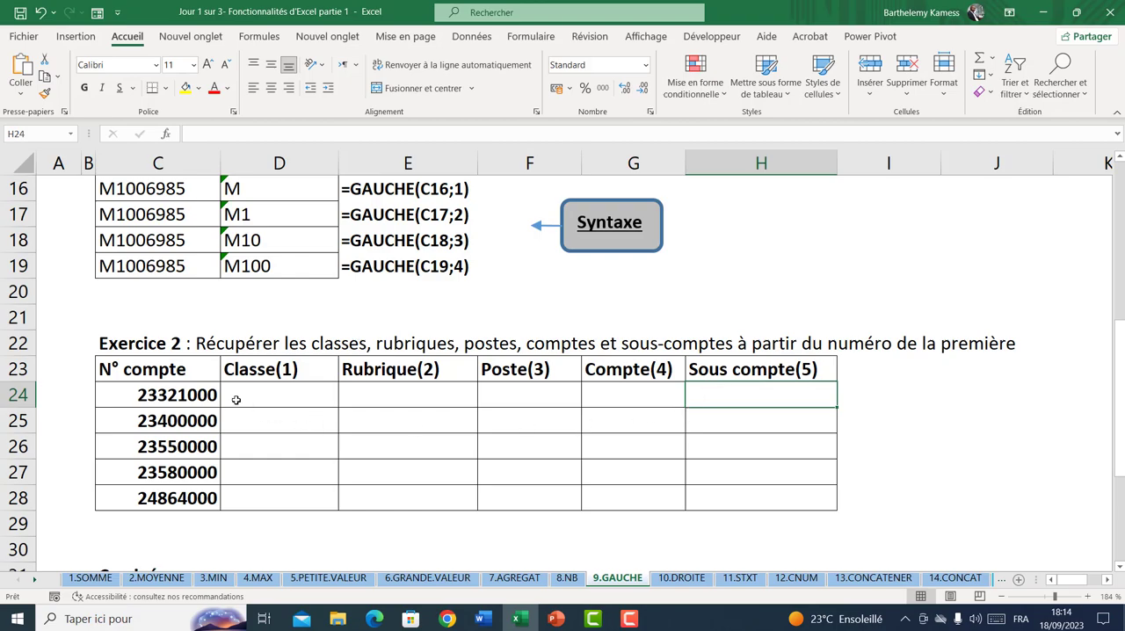
drag(193, 398, 173, 490)
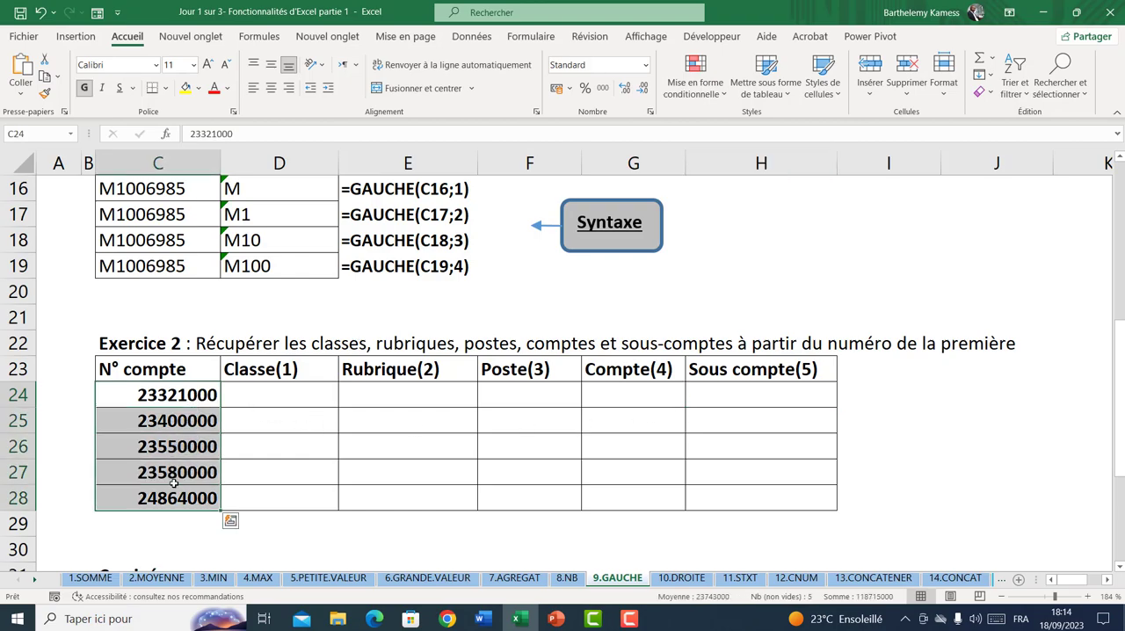
drag(167, 397, 161, 494)
click(262, 395)
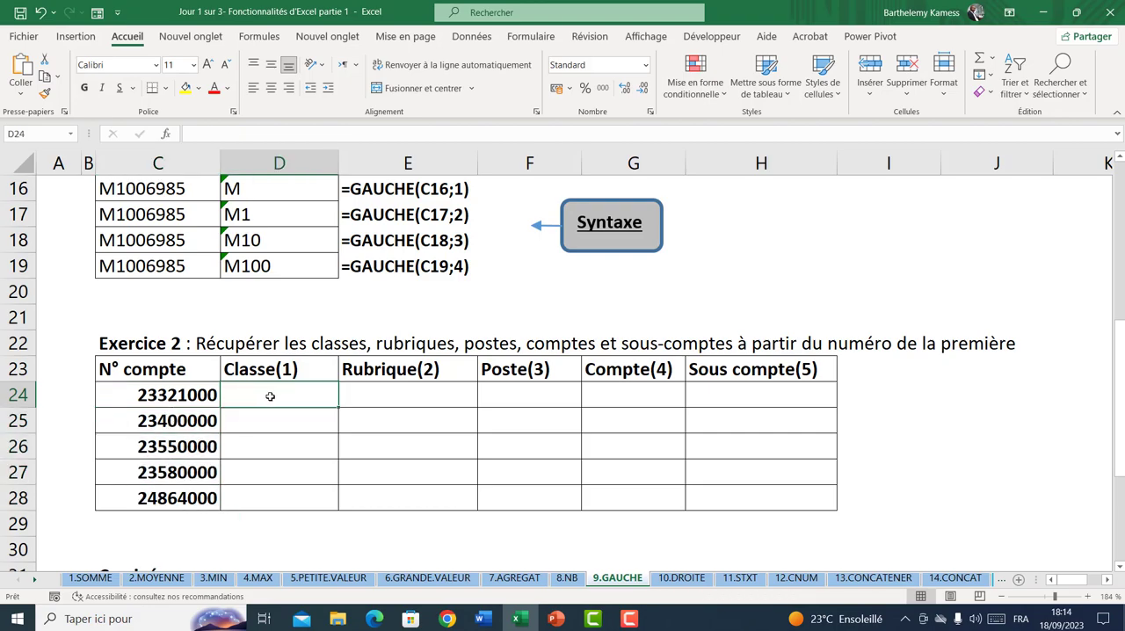
click(390, 393)
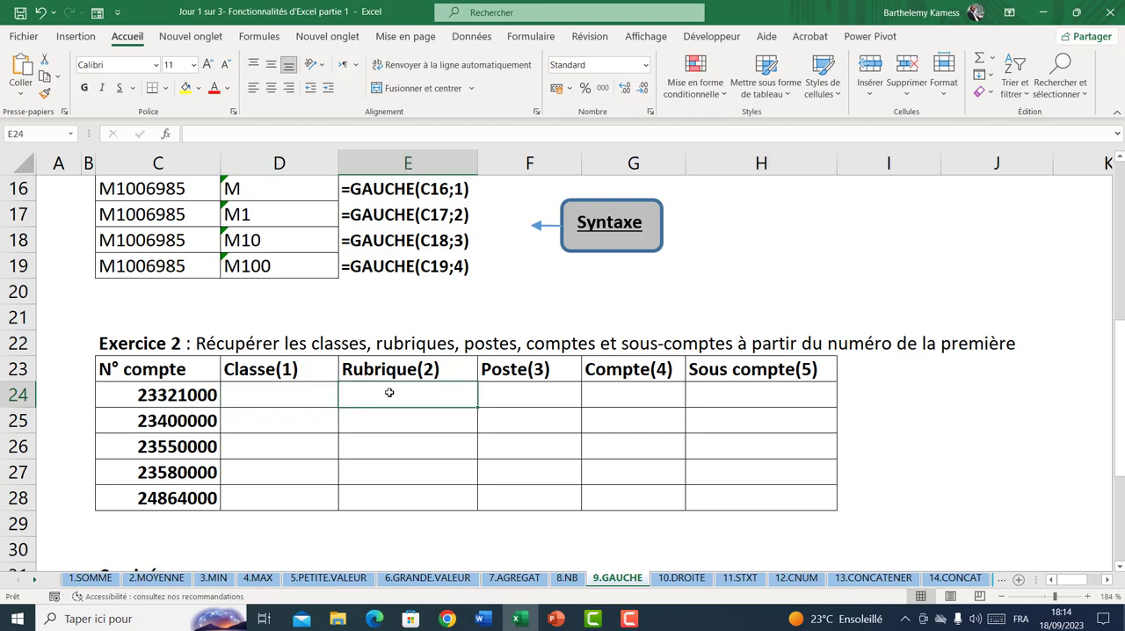
click(496, 385)
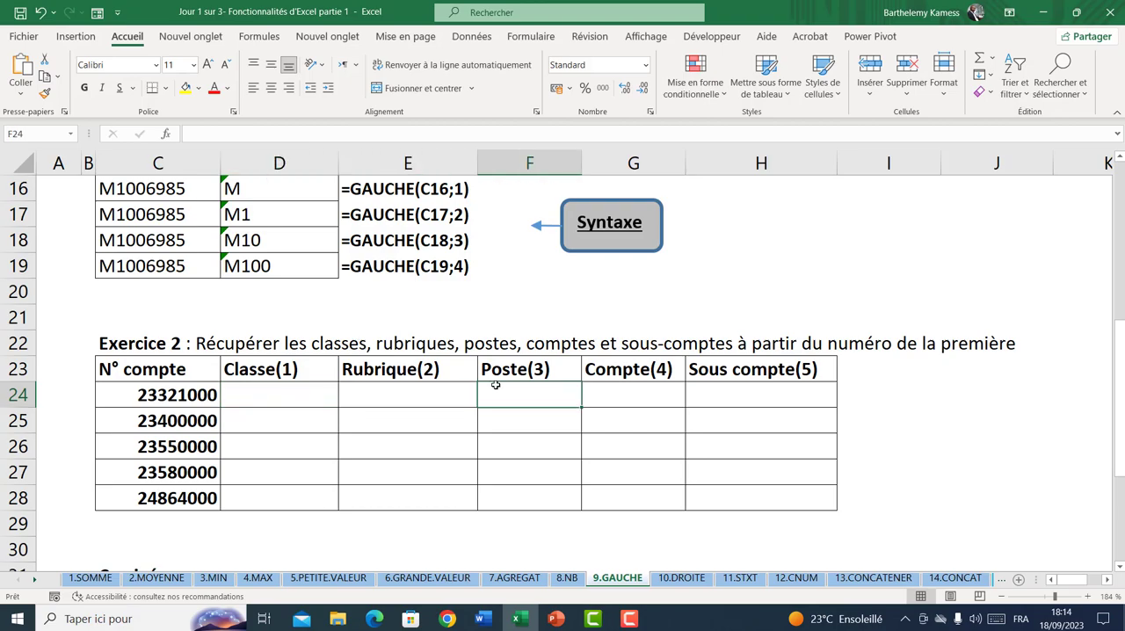
click(612, 388)
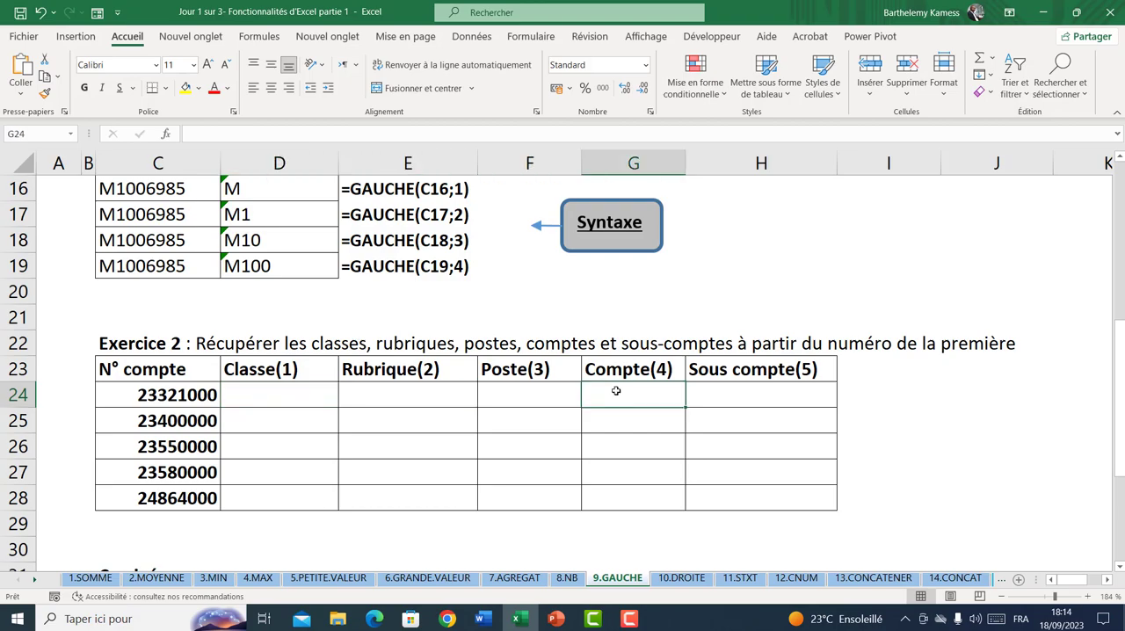
click(760, 393)
scroll(740, 405, down, 1)
scroll(740, 405, down, 4)
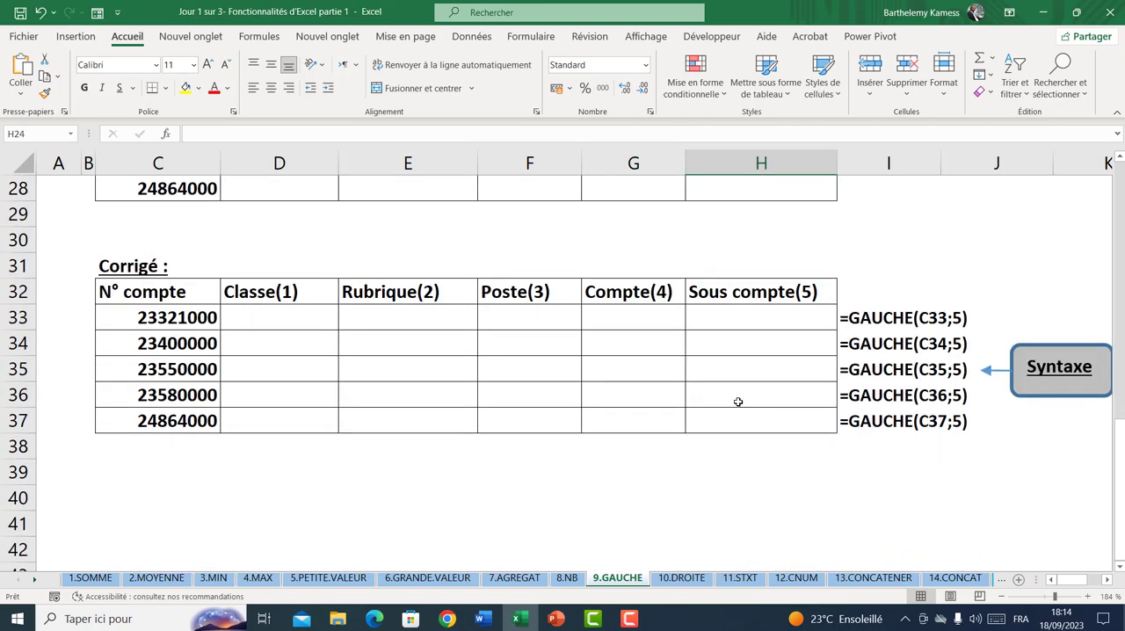
Open the 10.DROITE sheet and clear the existing Famille values in D10:D13
click(681, 578)
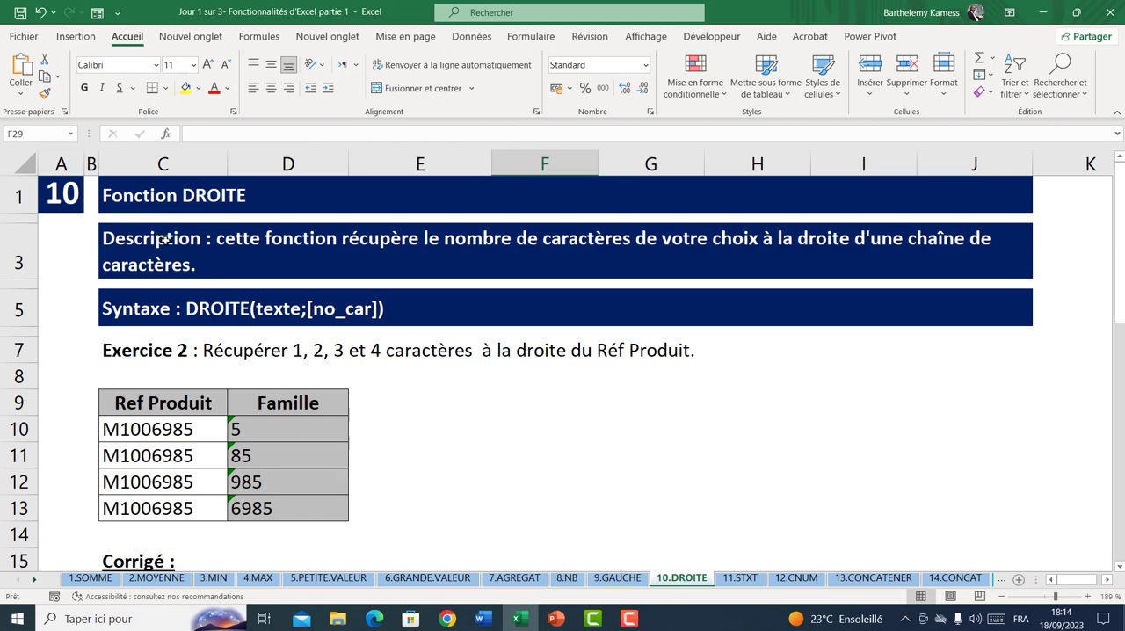
drag(271, 428, 281, 509)
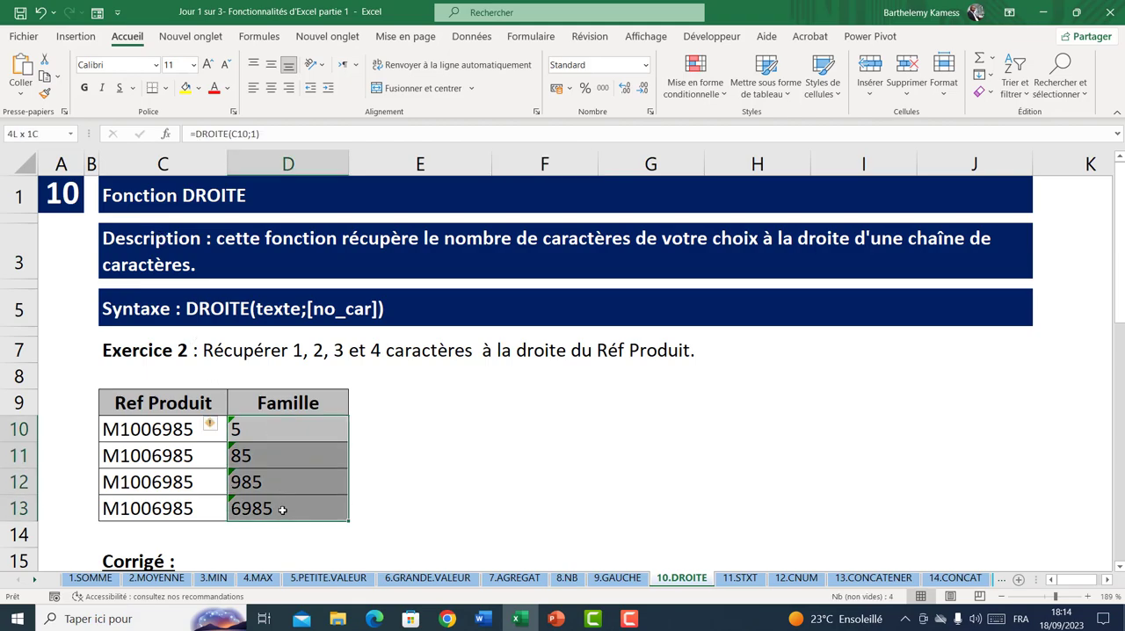
key(Delete)
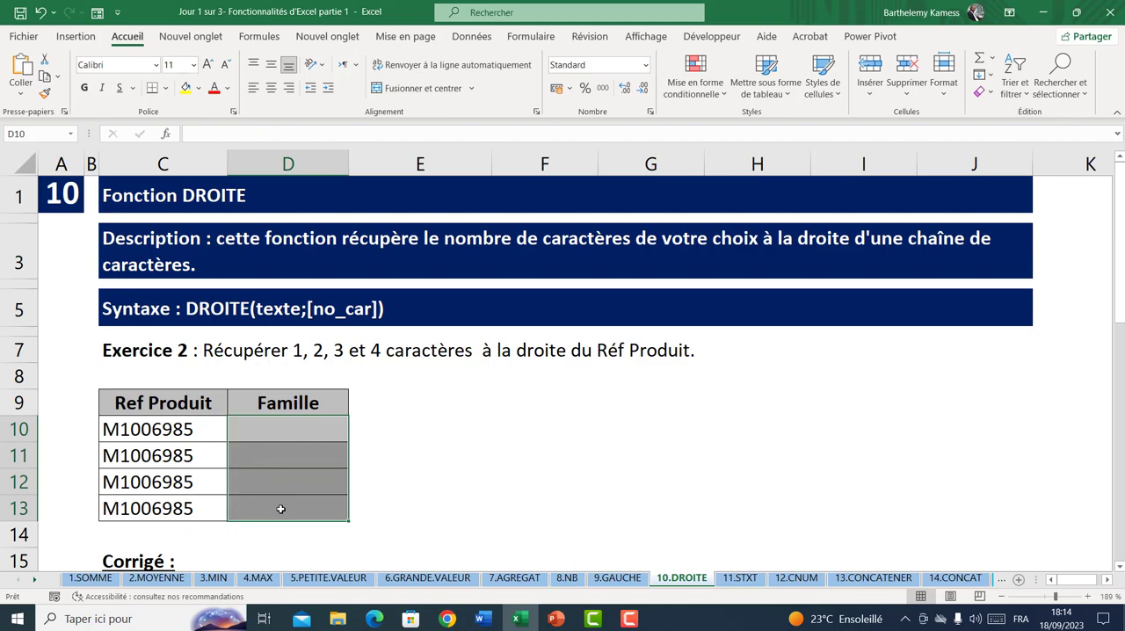
Fill E10:E13 with the incremental series 1 to 4 and left-align the numbers
click(423, 433)
text(1)
key(Return)
click(422, 434)
drag(492, 445, 482, 518)
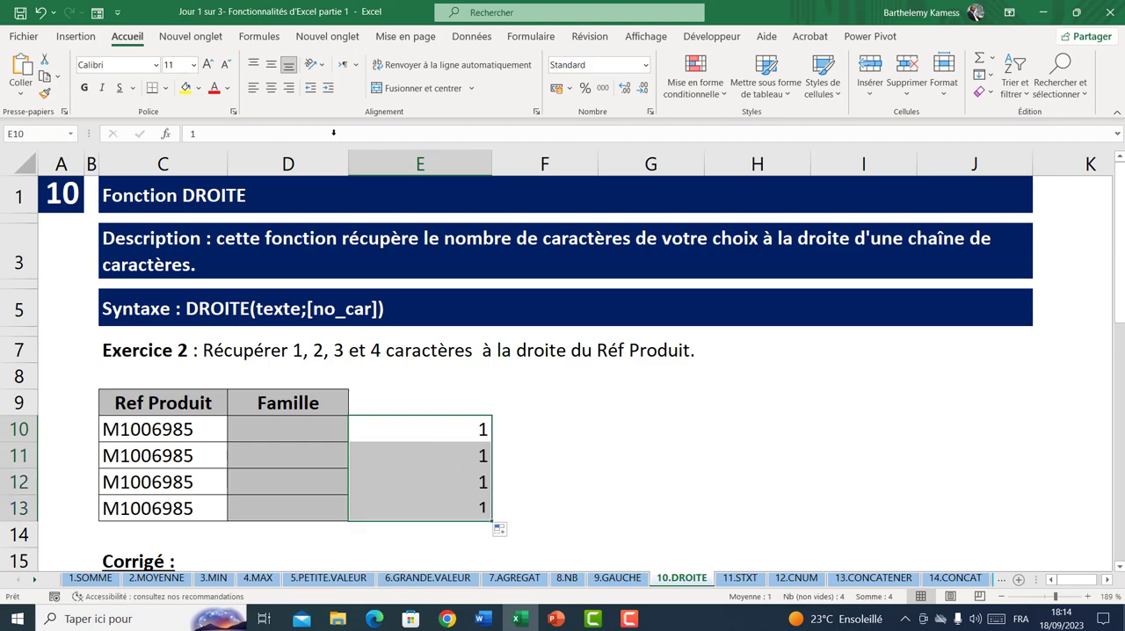
click(499, 529)
click(563, 460)
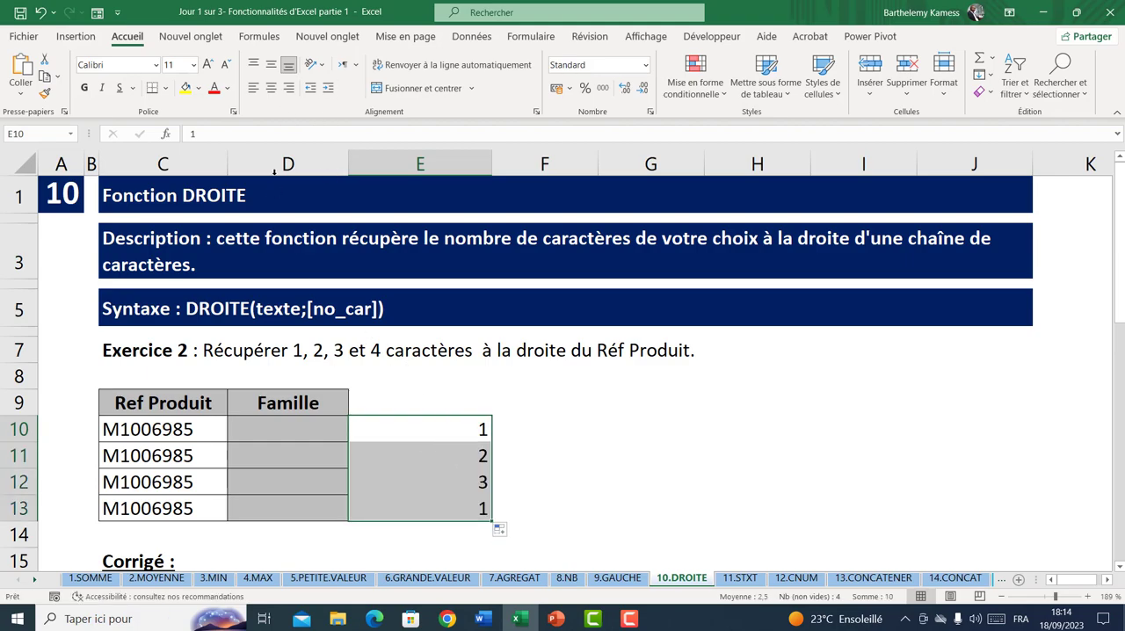
click(253, 88)
click(288, 428)
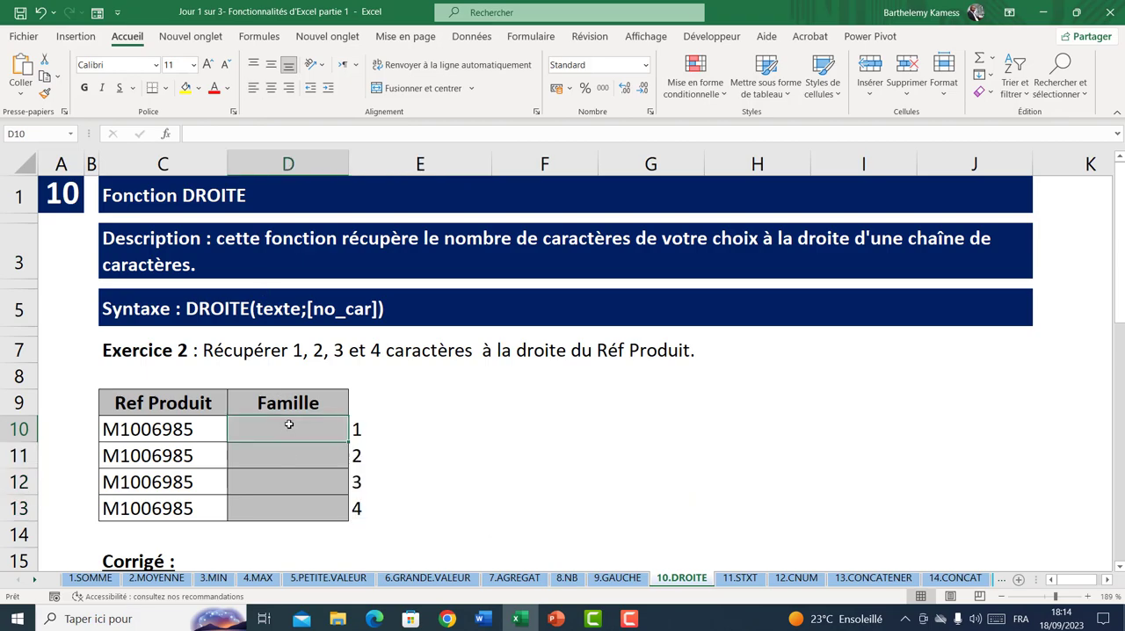
Enter a DROITE formula in D10 that extracts 1 character from C10
text(=droit)
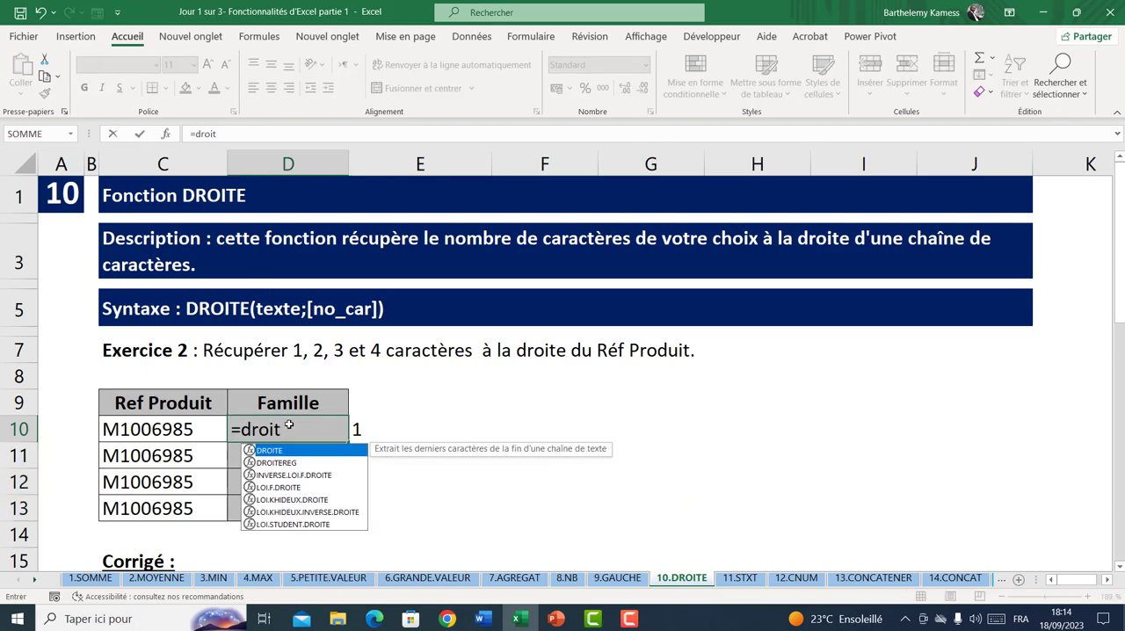
key(Tab)
click(169, 429)
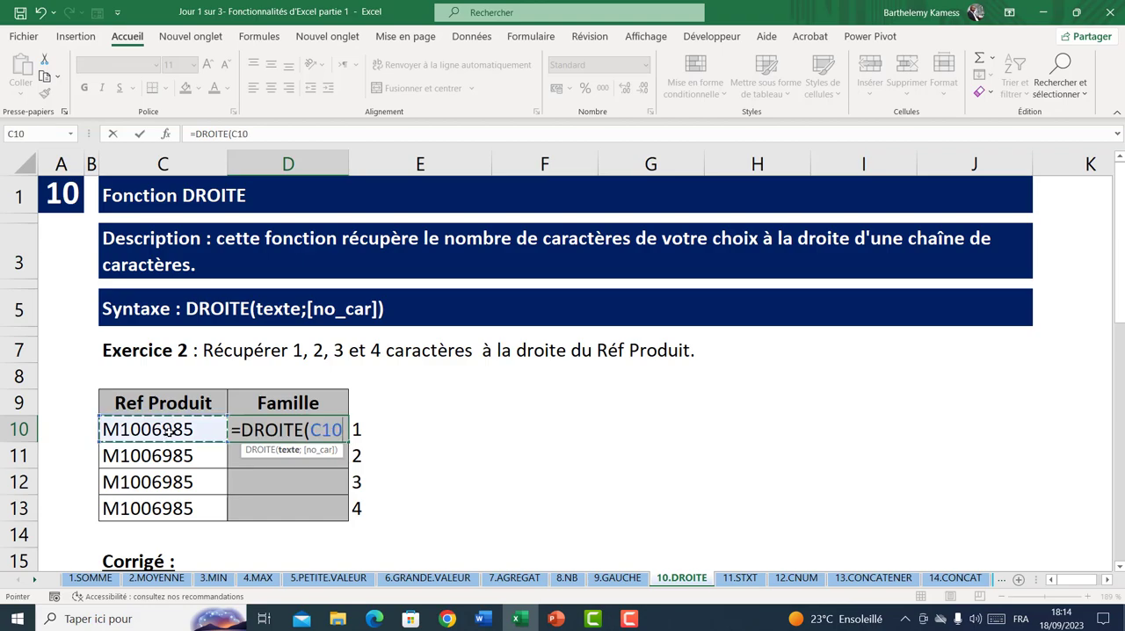
text(;)
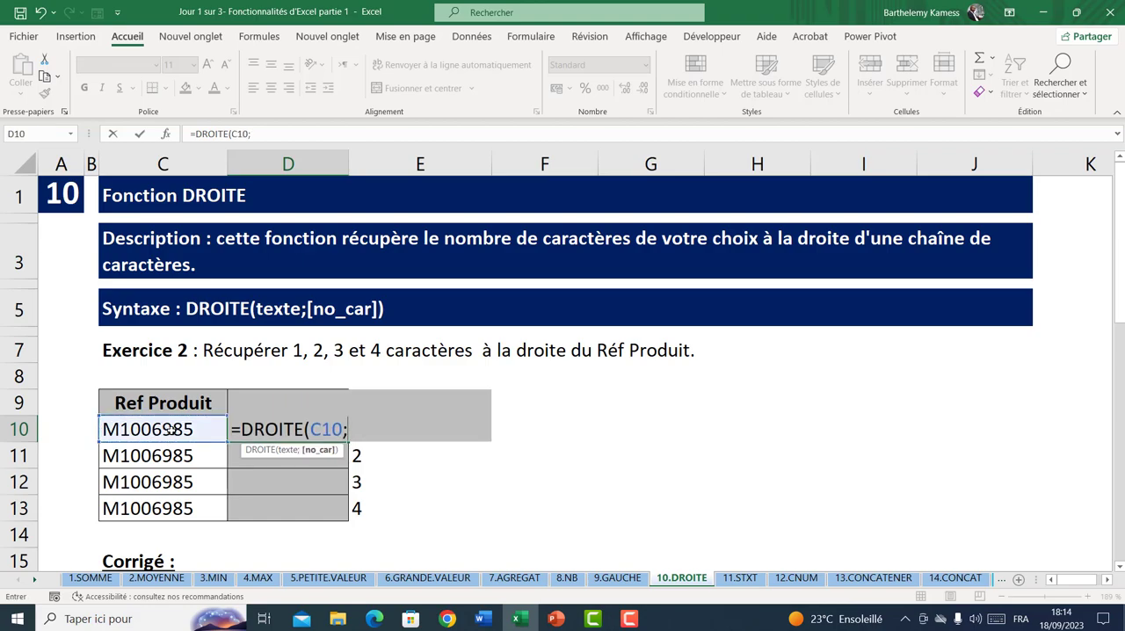
text(1))
key(Return)
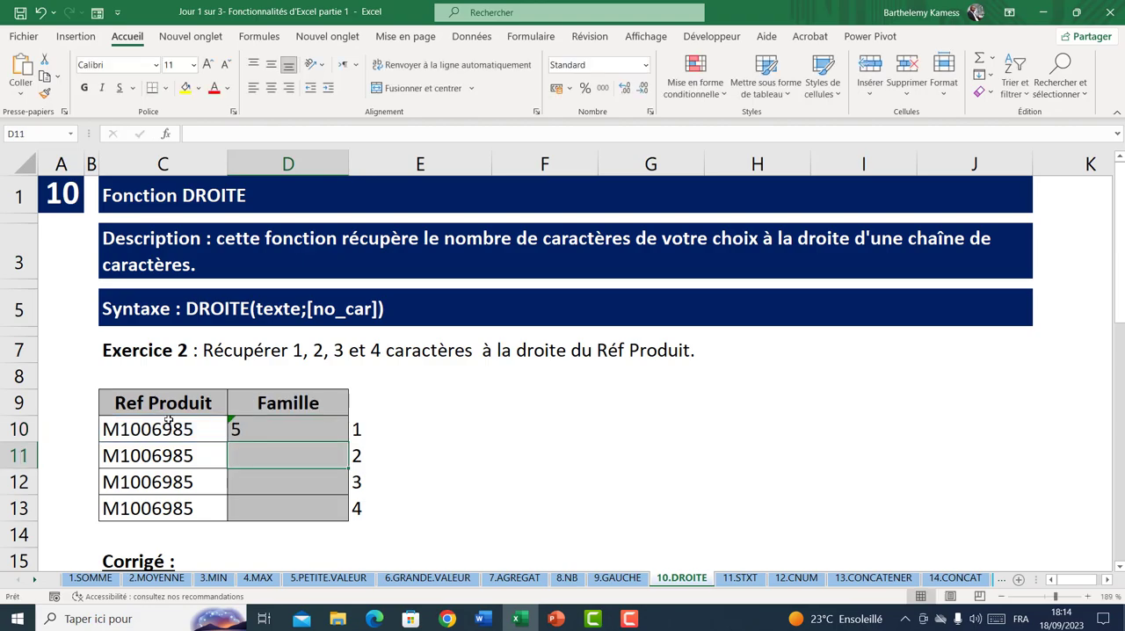
click(239, 422)
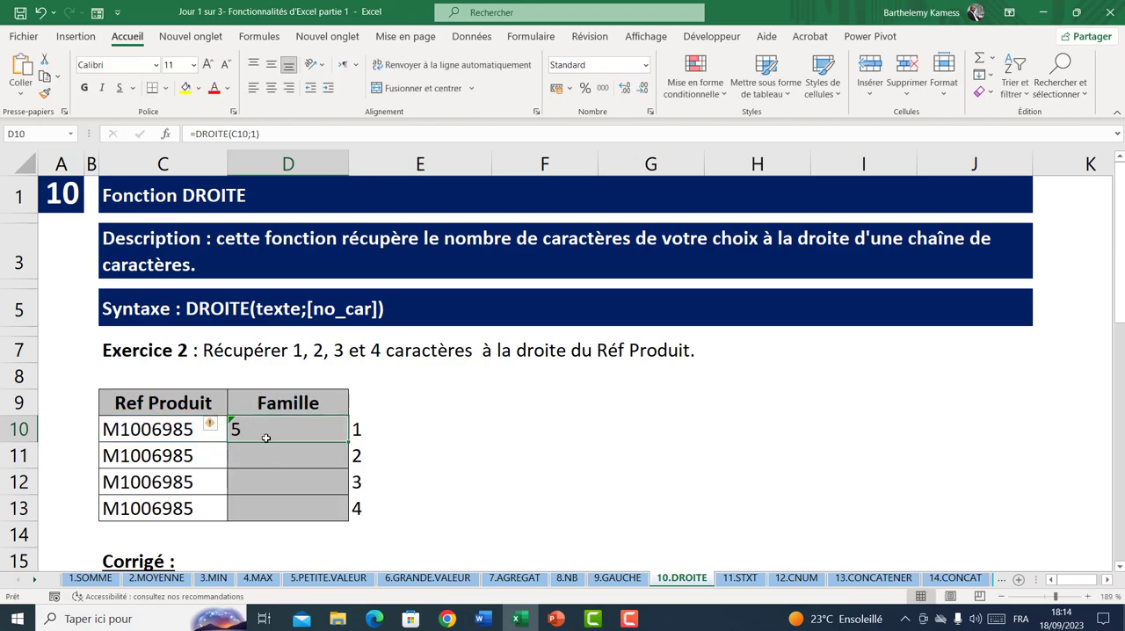
Enter a DROITE formula in D11 that extracts 2 characters from C11, and fill it down to D13
click(335, 453)
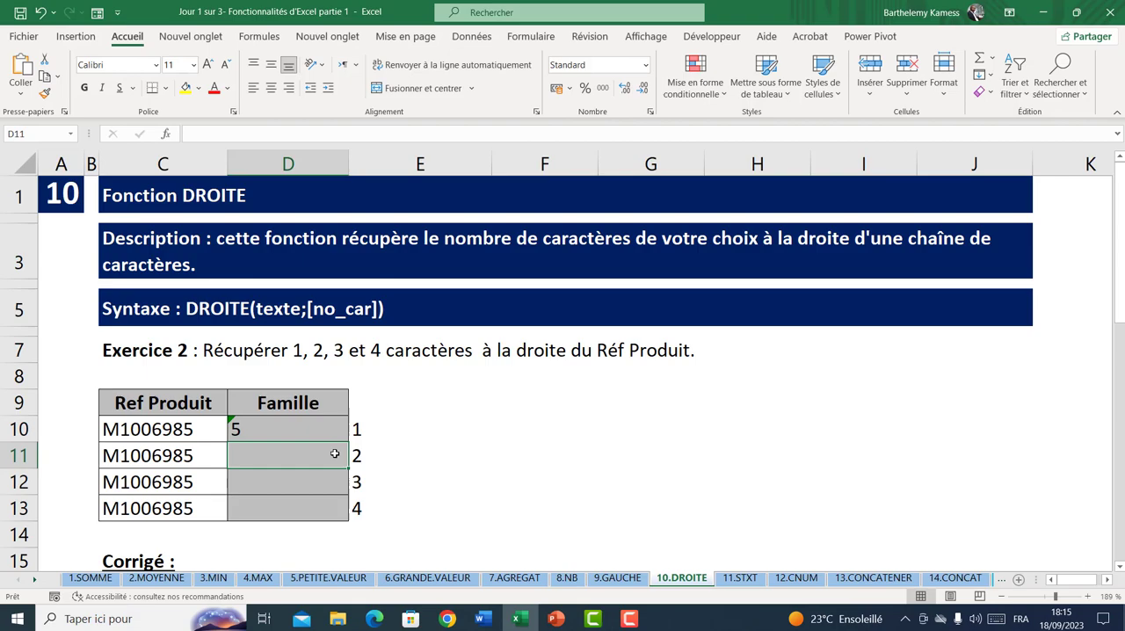
text(=droit)
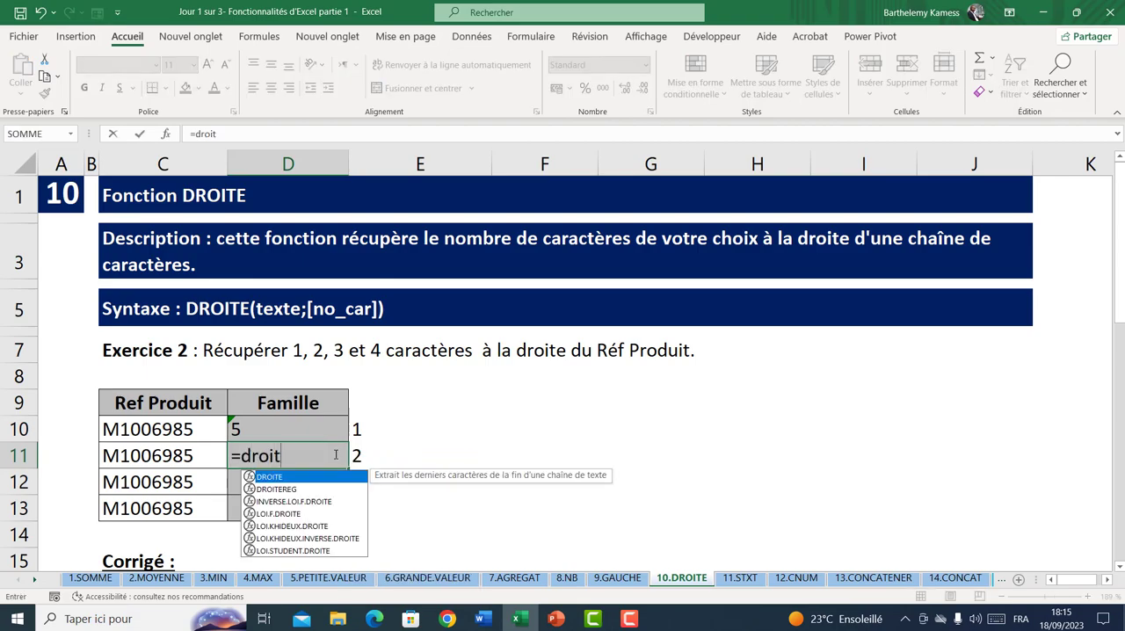
key(Tab)
click(187, 457)
text(;)
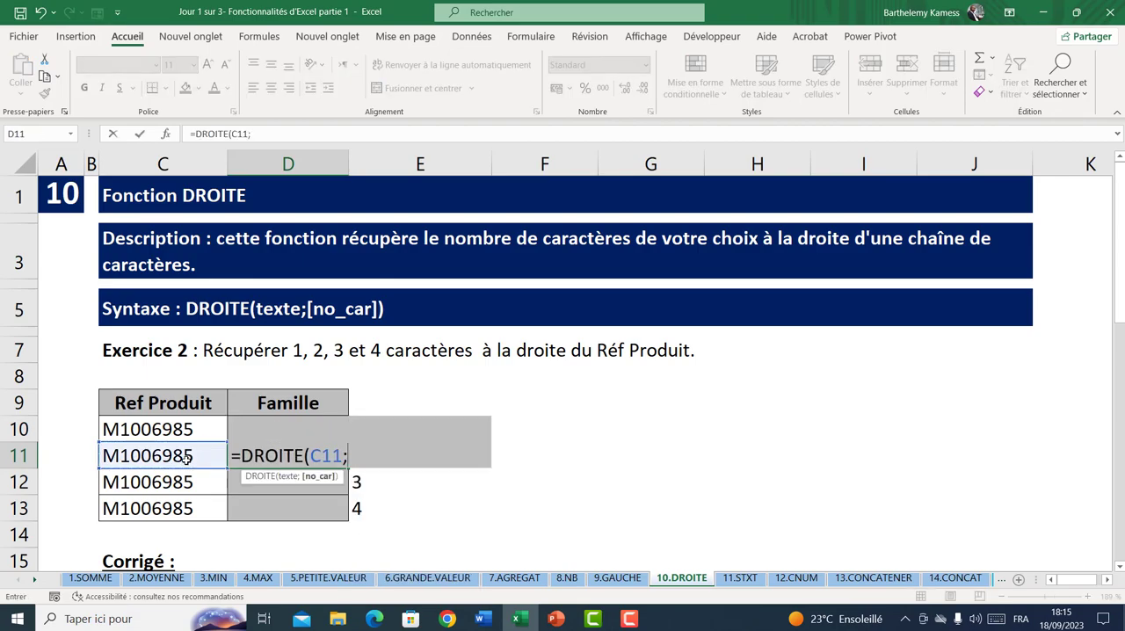
text(2)
key(Return)
click(255, 450)
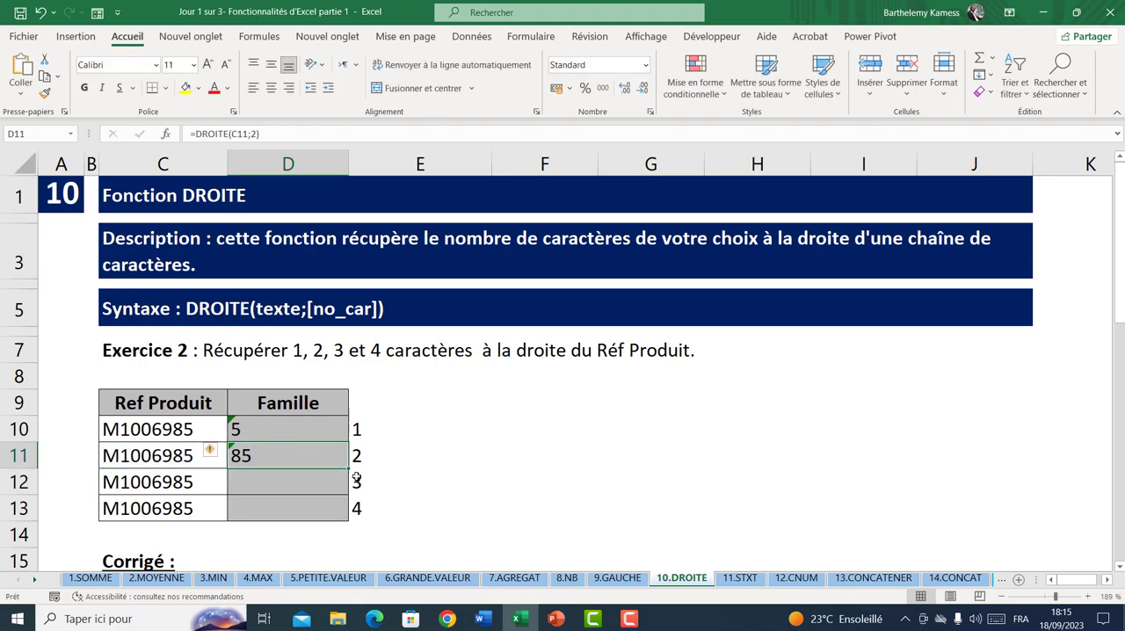
drag(349, 471, 343, 522)
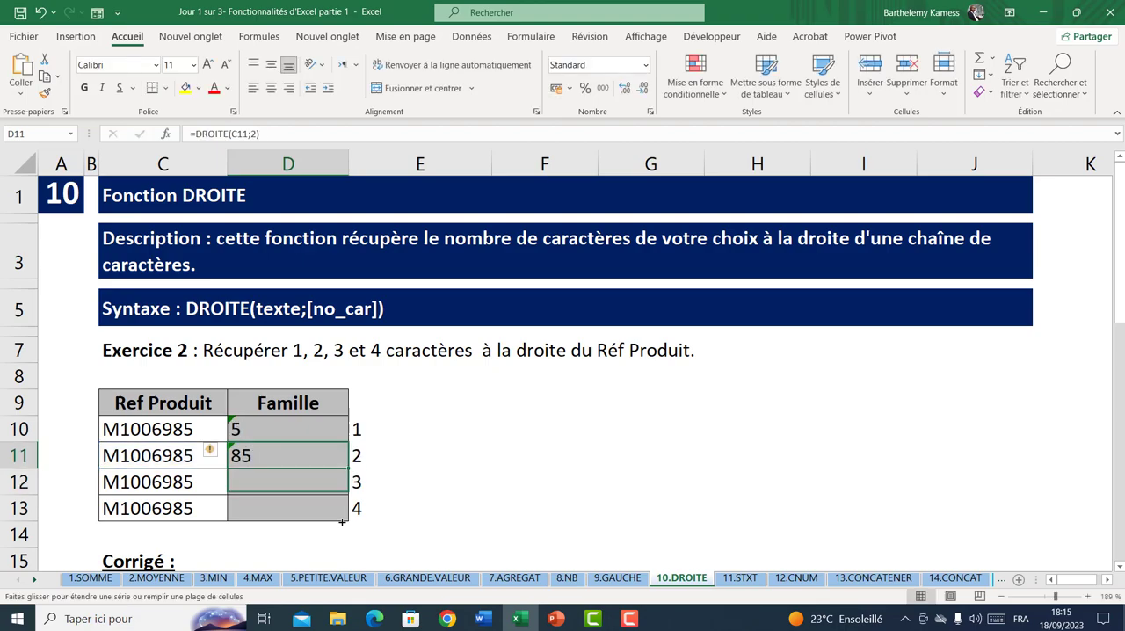
Change the number of characters in the D12 DROITE formula to 3
double_click(313, 482)
click(356, 482)
key(BackSpace)
text(3)
key(Return)
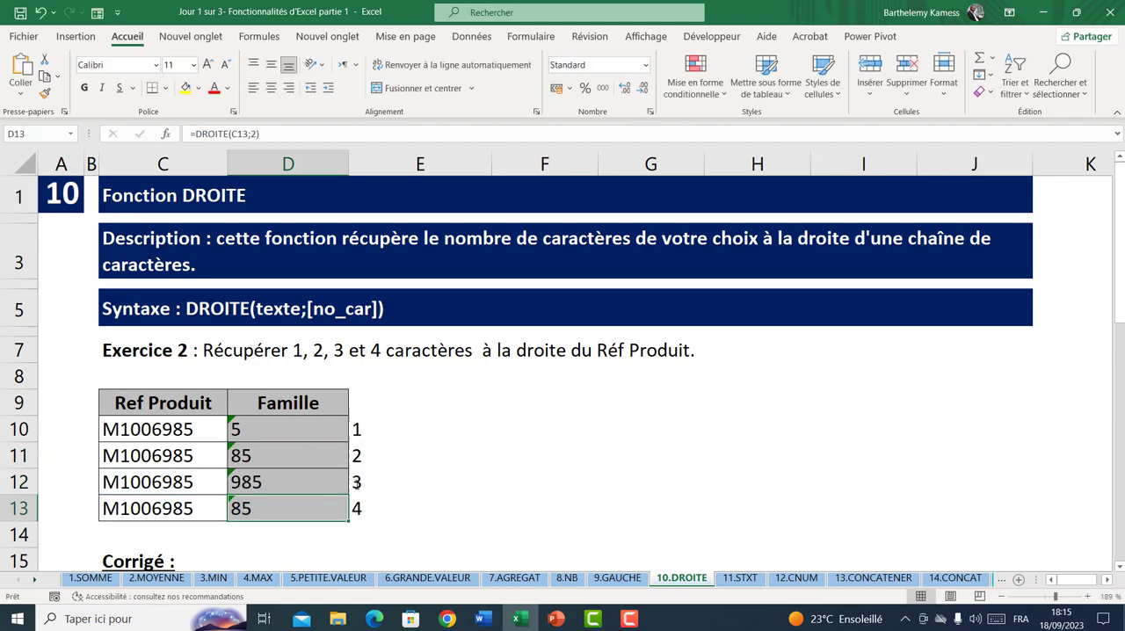
Change the number of characters in the D13 DROITE formula to 4
double_click(311, 508)
key(Right)
key(Right)
key(Right)
key(Right)
key(Delete)
text(4)
key(Return)
Examine the Corrigé formulas and the Date/Année exercise table, and open the first date in C26 for editing
scroll(307, 501, down, 5)
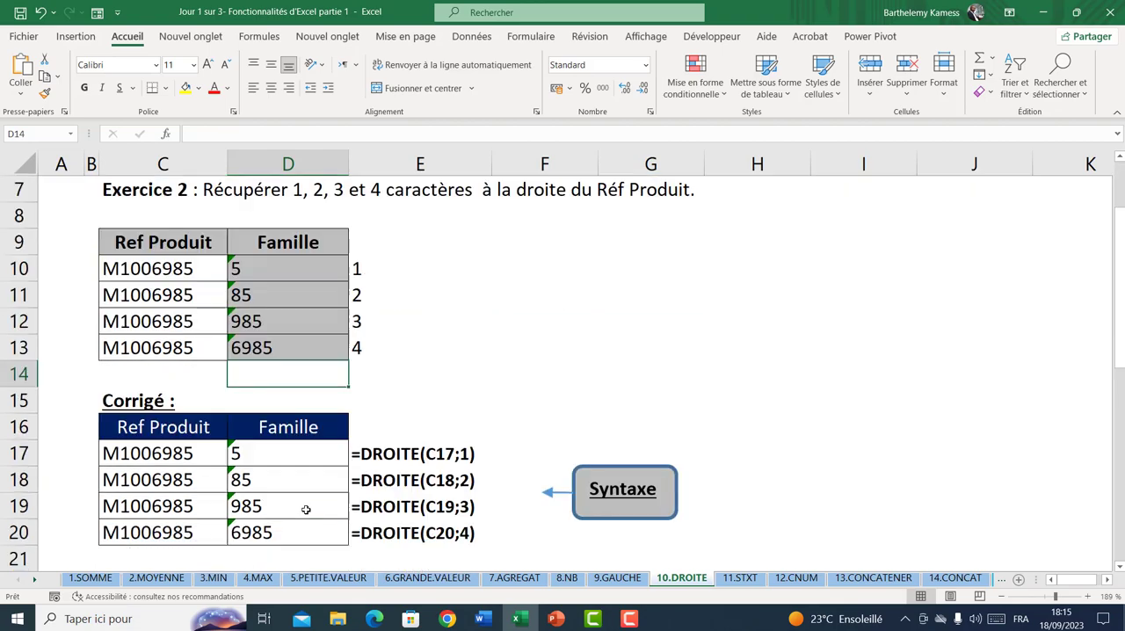
scroll(307, 513, down, 4)
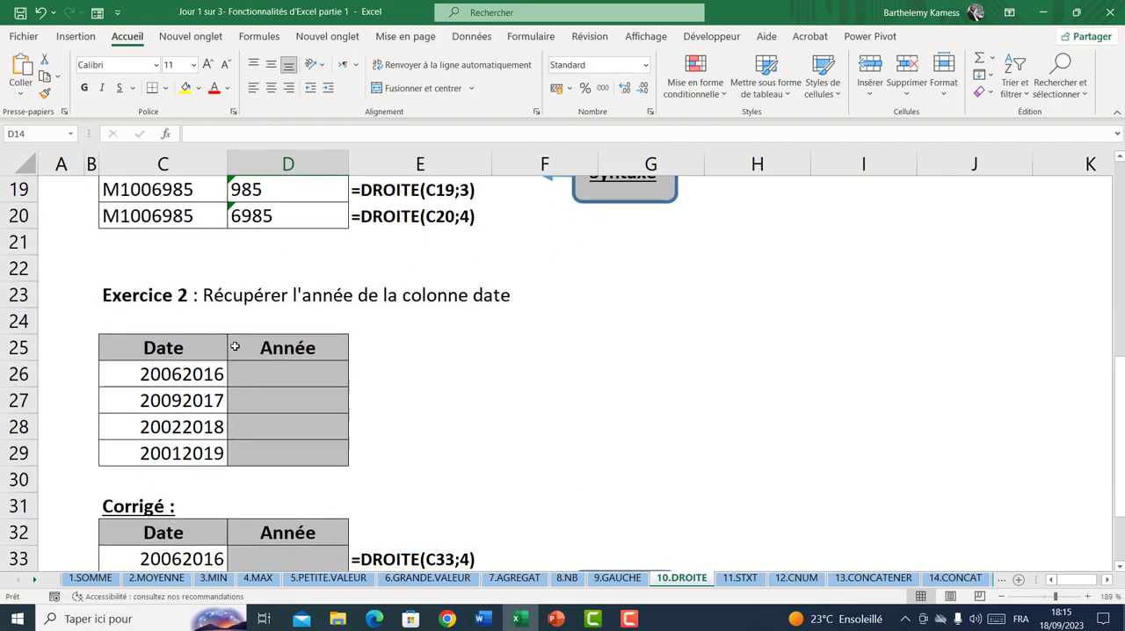
scroll(275, 391, up, 2)
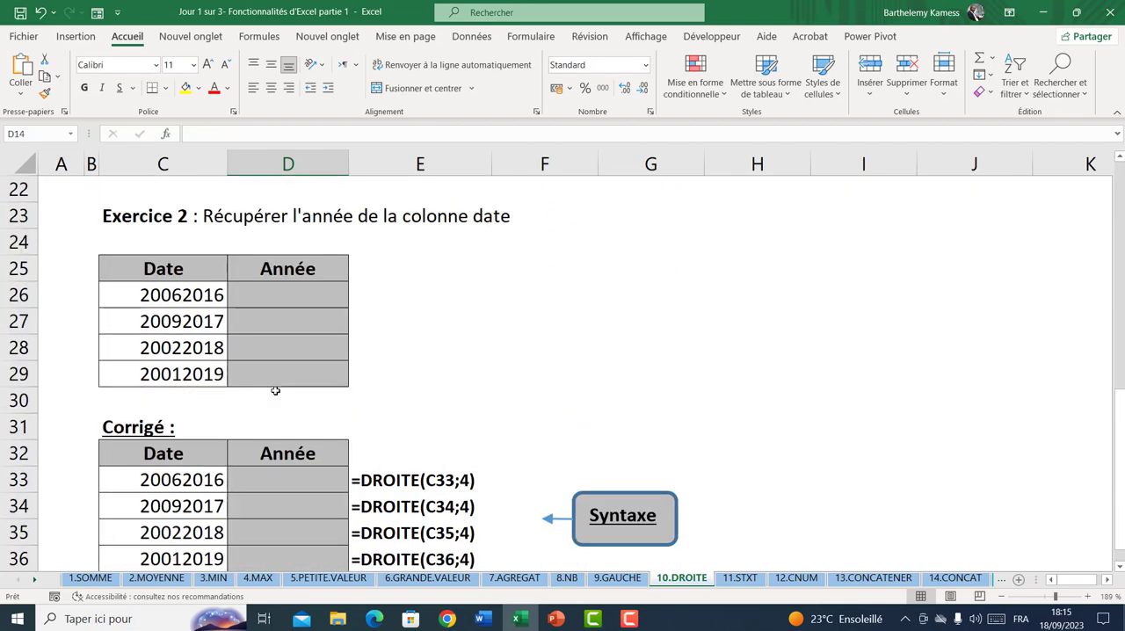
click(279, 295)
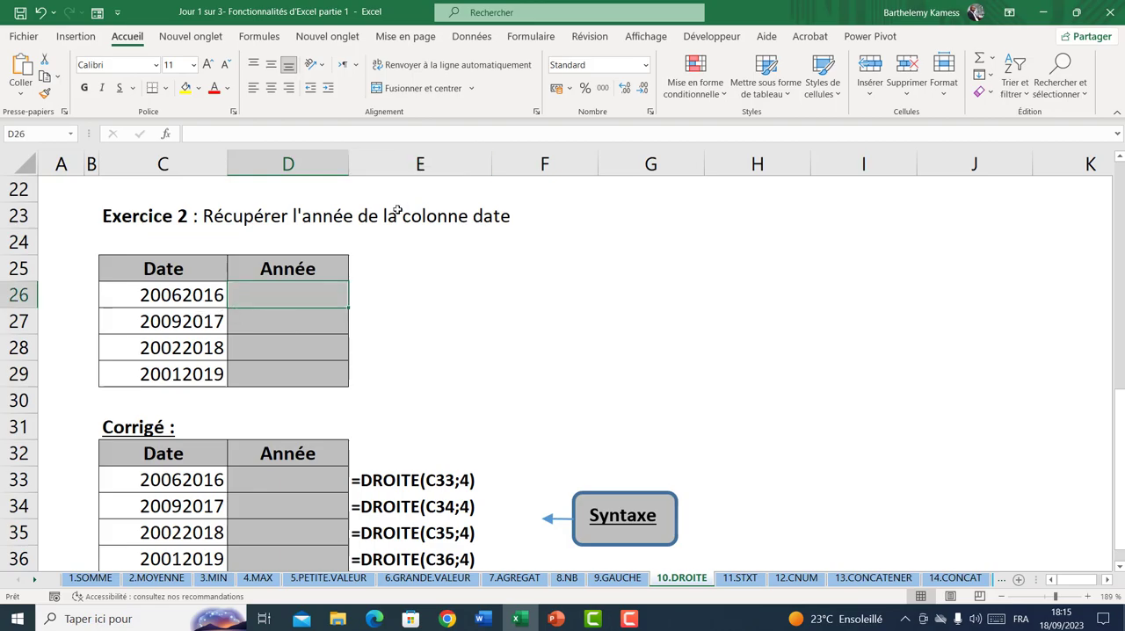
click(164, 297)
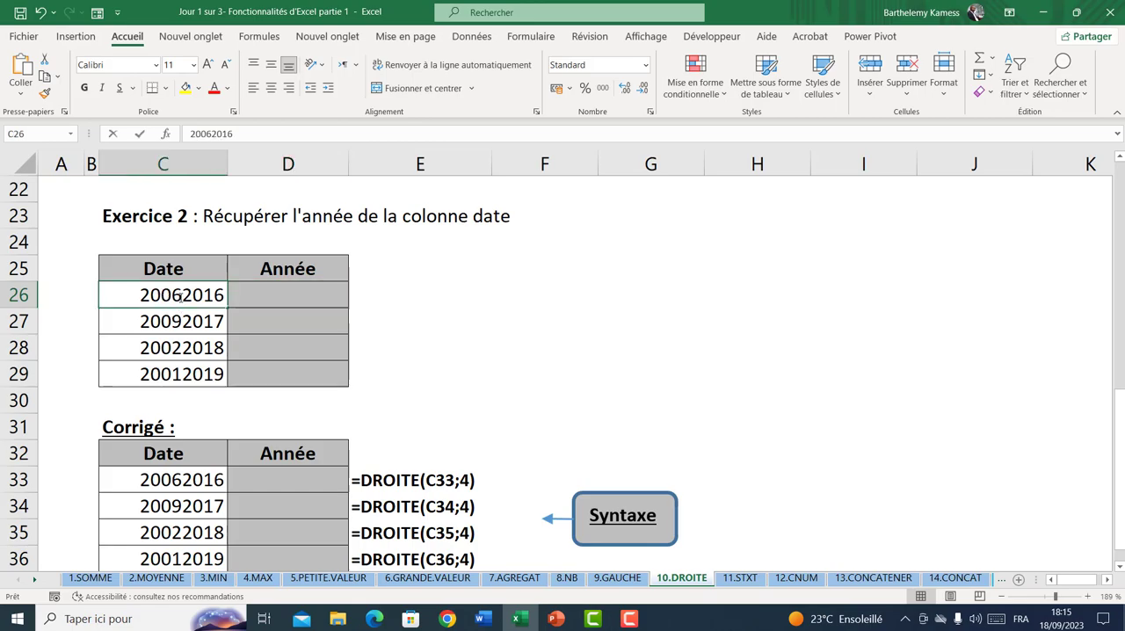
double_click(183, 296)
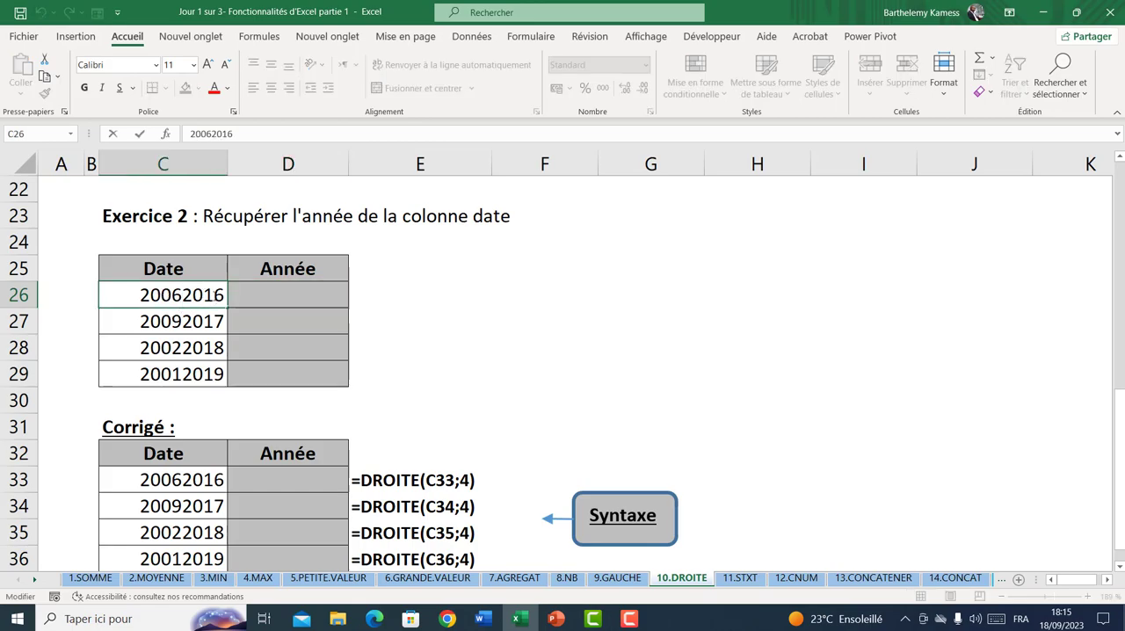
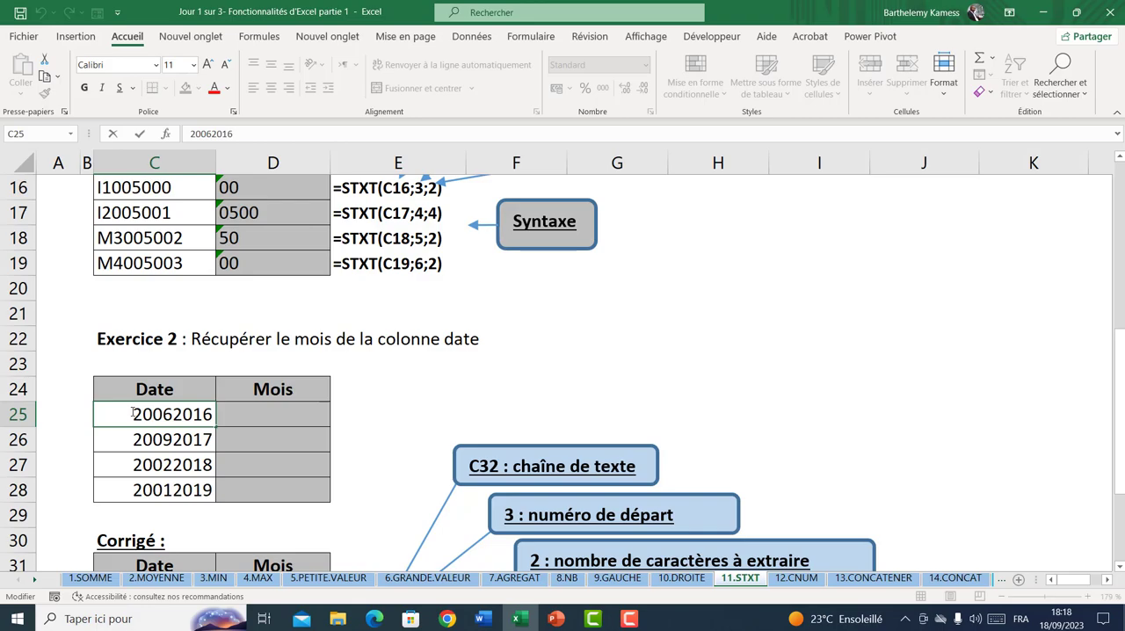
Enter a STXT formula in D25 that extracts 2 characters from C25 starting at position 2
drag(132, 414, 172, 414)
click(233, 415)
text(=st)
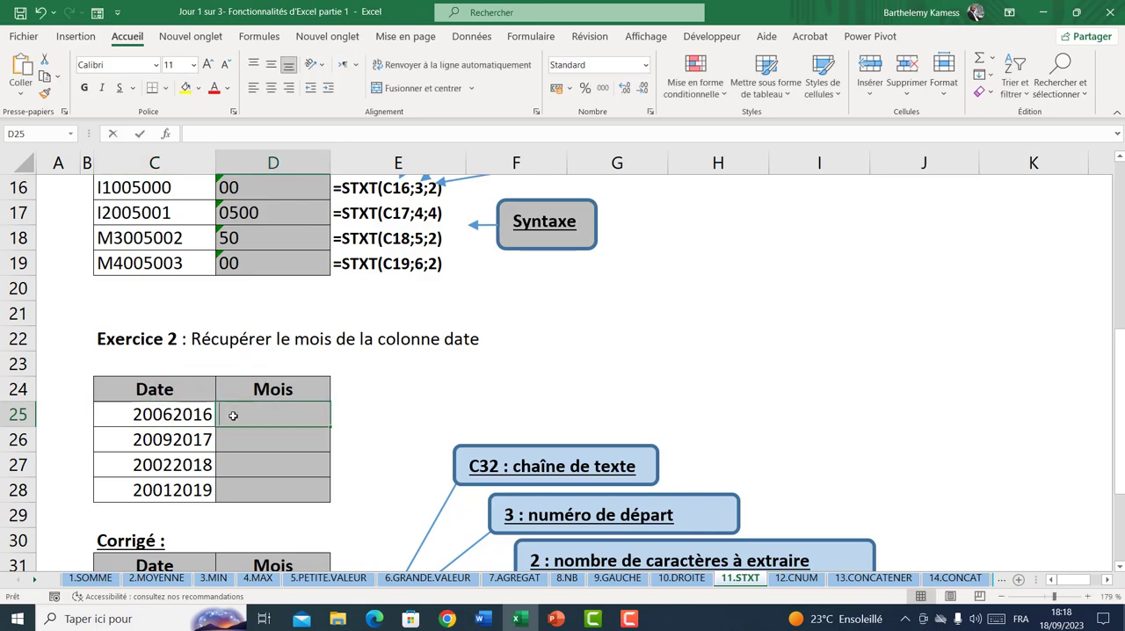
key(Down)
key(Down)
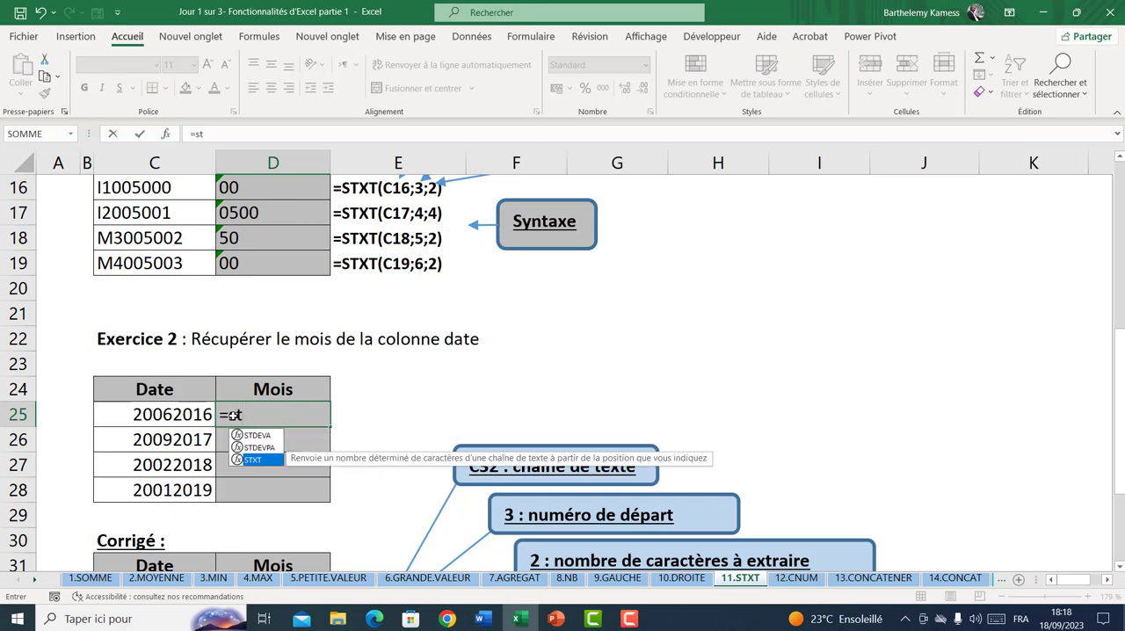
key(Tab)
click(197, 414)
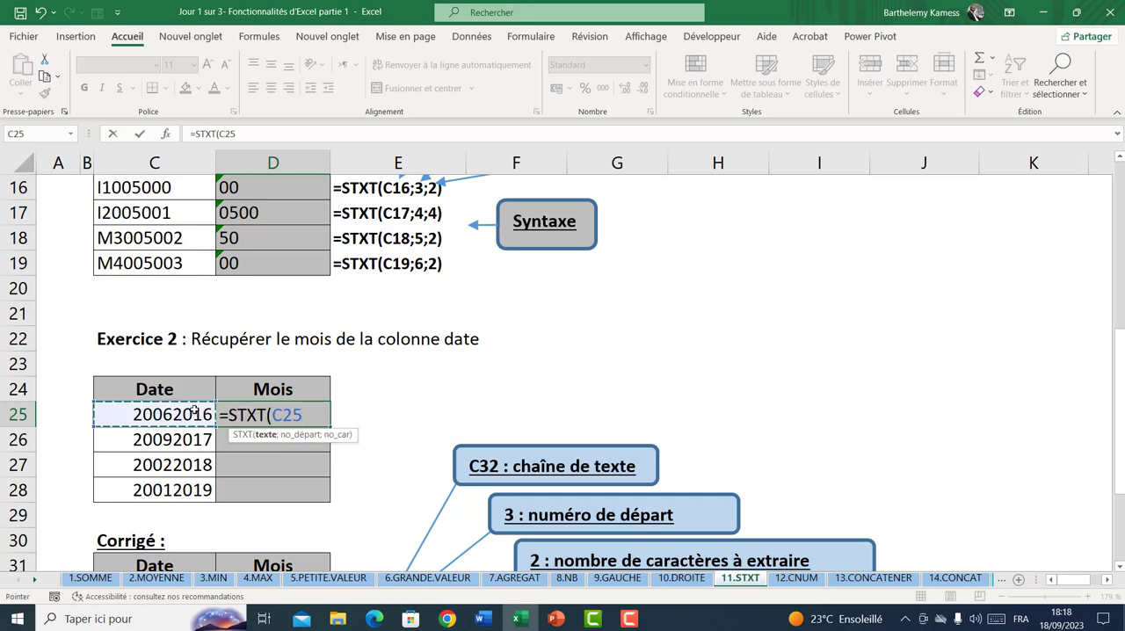
text(;)
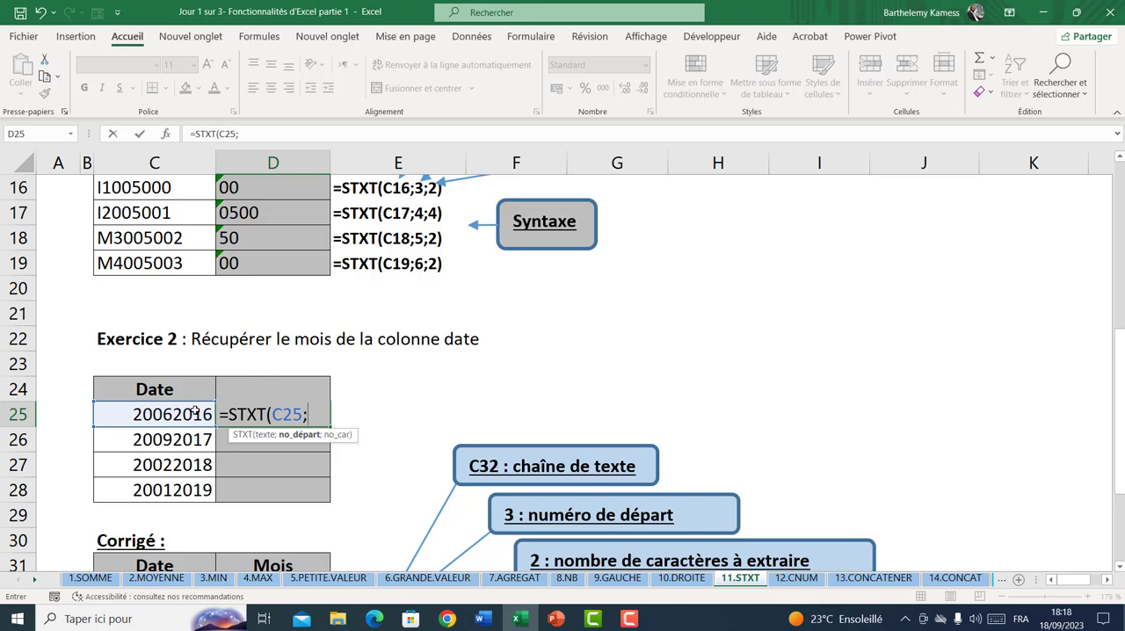
text(2;)
text(2))
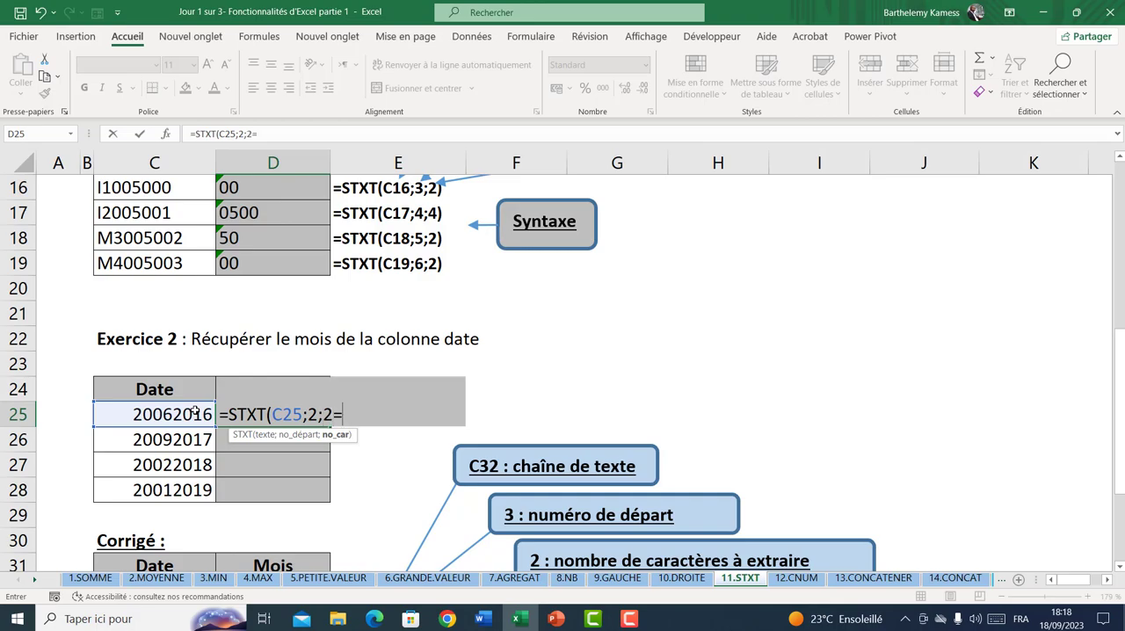
key(Return)
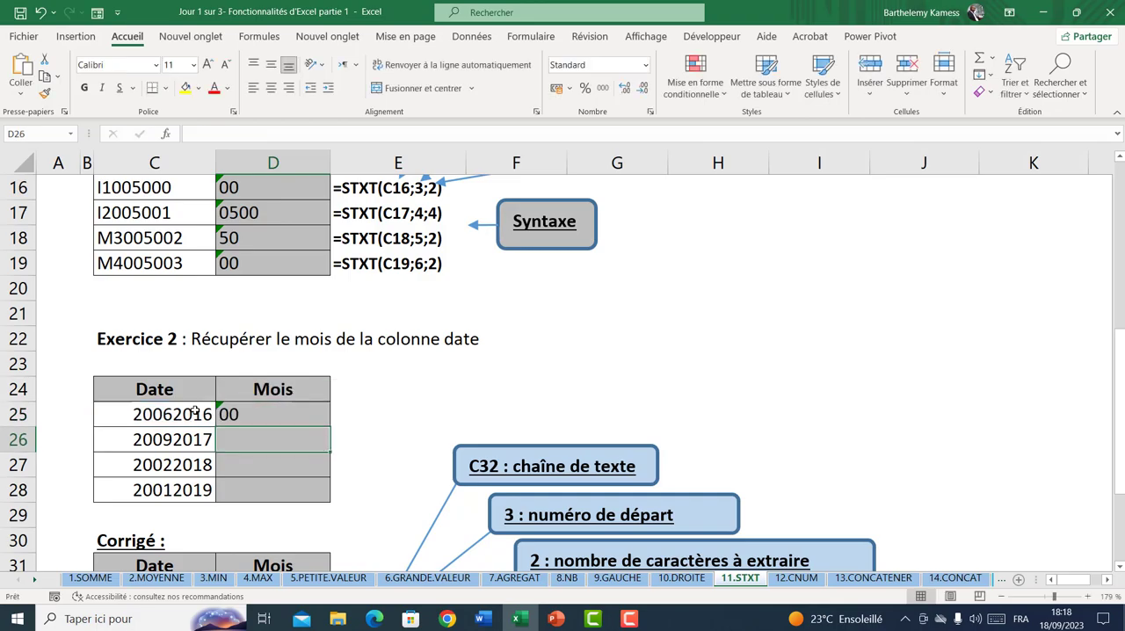
Change the start position in the D25 STXT formula to 3
double_click(235, 414)
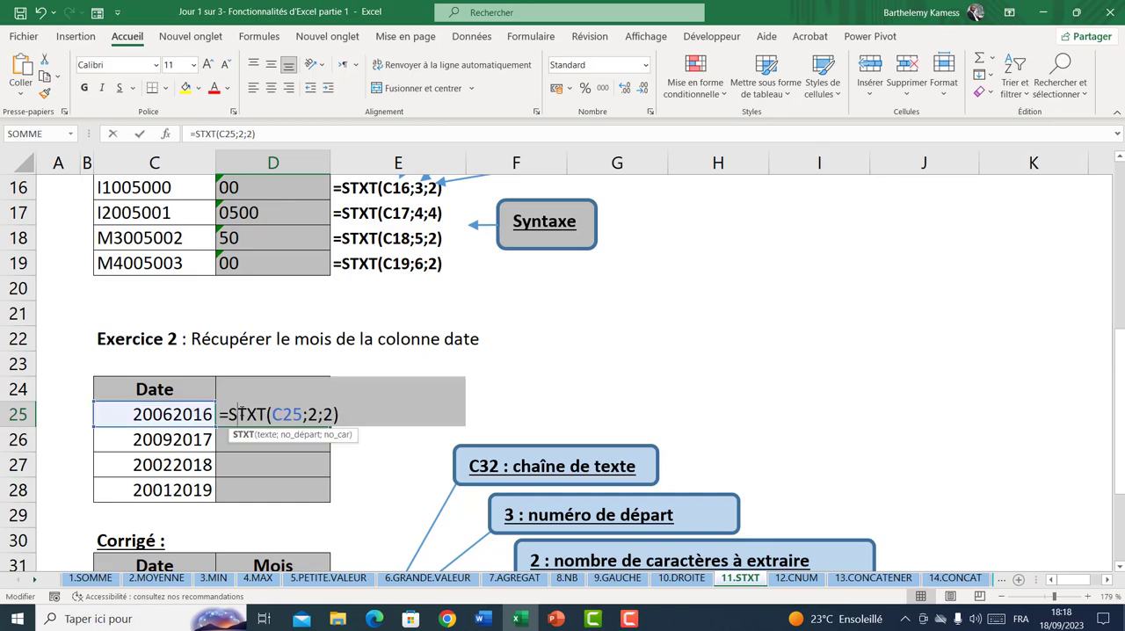
click(313, 415)
key(BackSpace)
text(3)
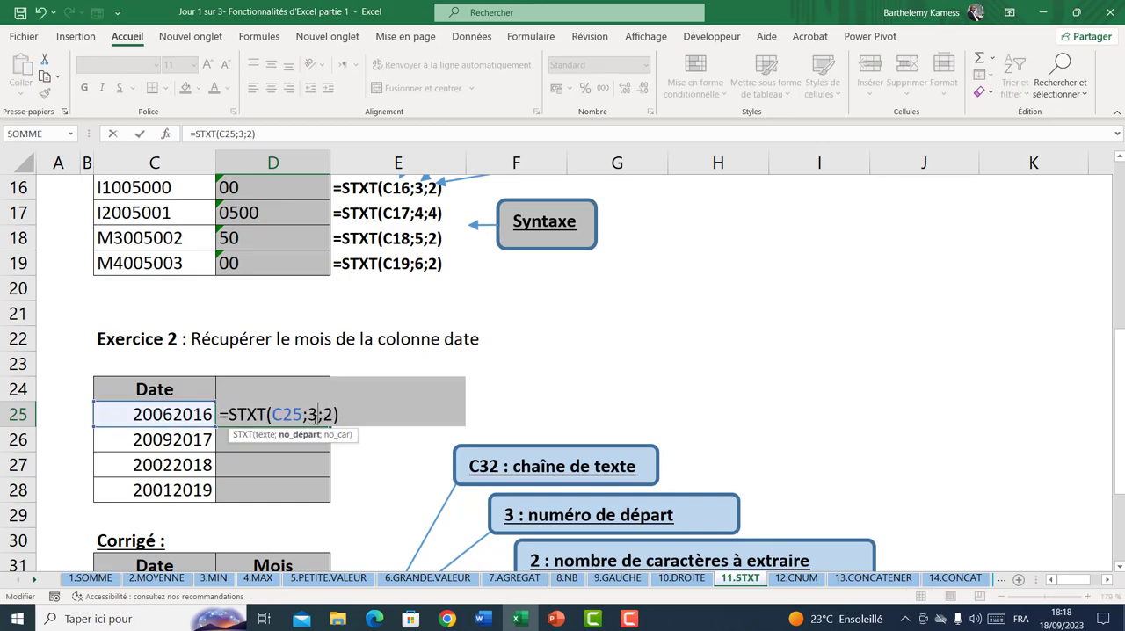
key(Return)
double_click(314, 419)
key(Return)
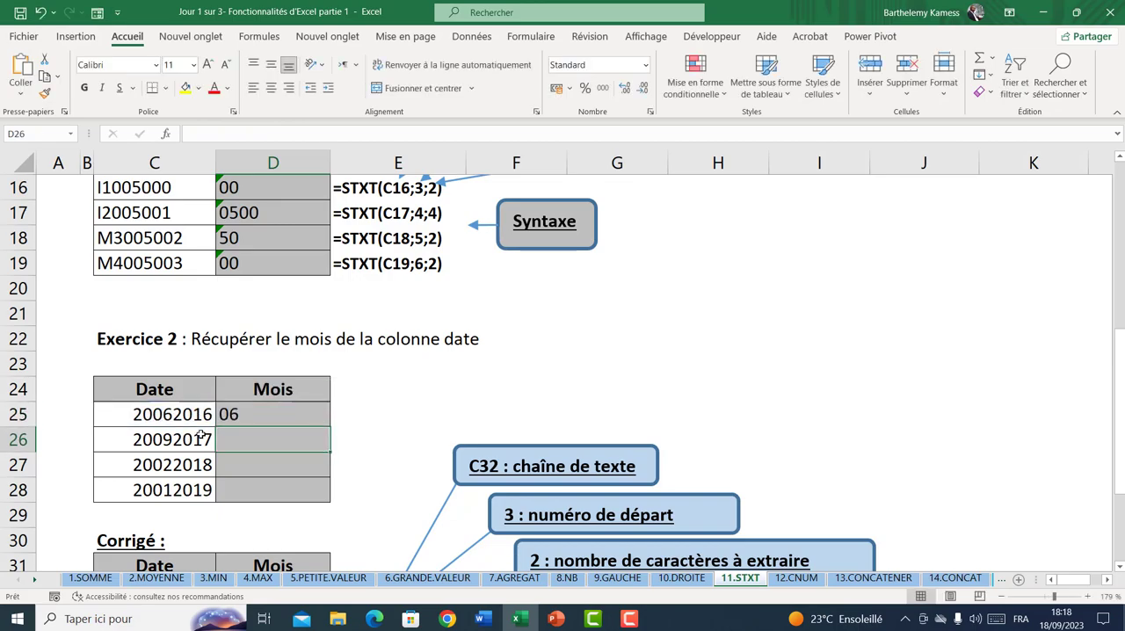
Fill the D25 month formula down to D28 and check it against the Corrigé formulas
click(255, 410)
drag(330, 429, 325, 494)
scroll(407, 379, down, 1)
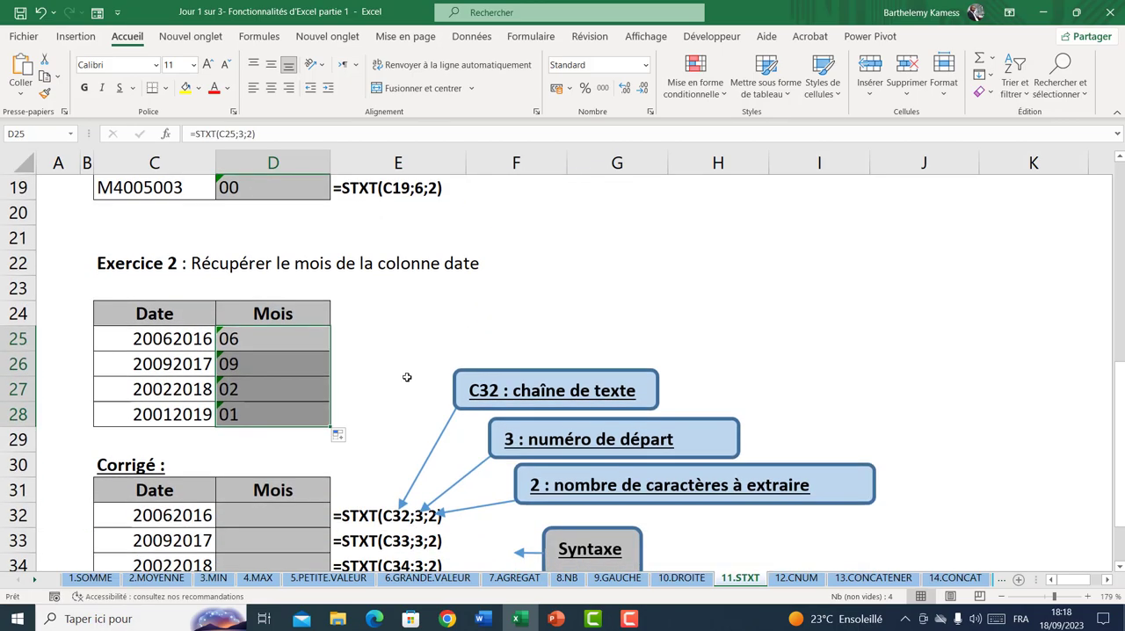
scroll(407, 377, down, 3)
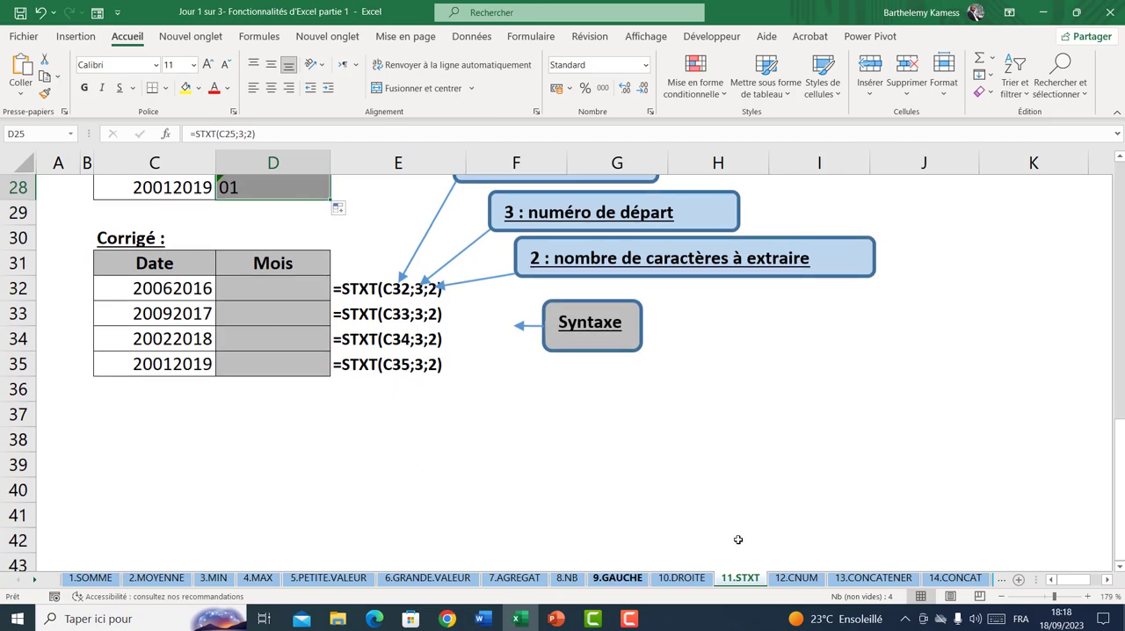
Open the 12.CNUM sheet and inspect the first value of the Texte column in C9
click(794, 577)
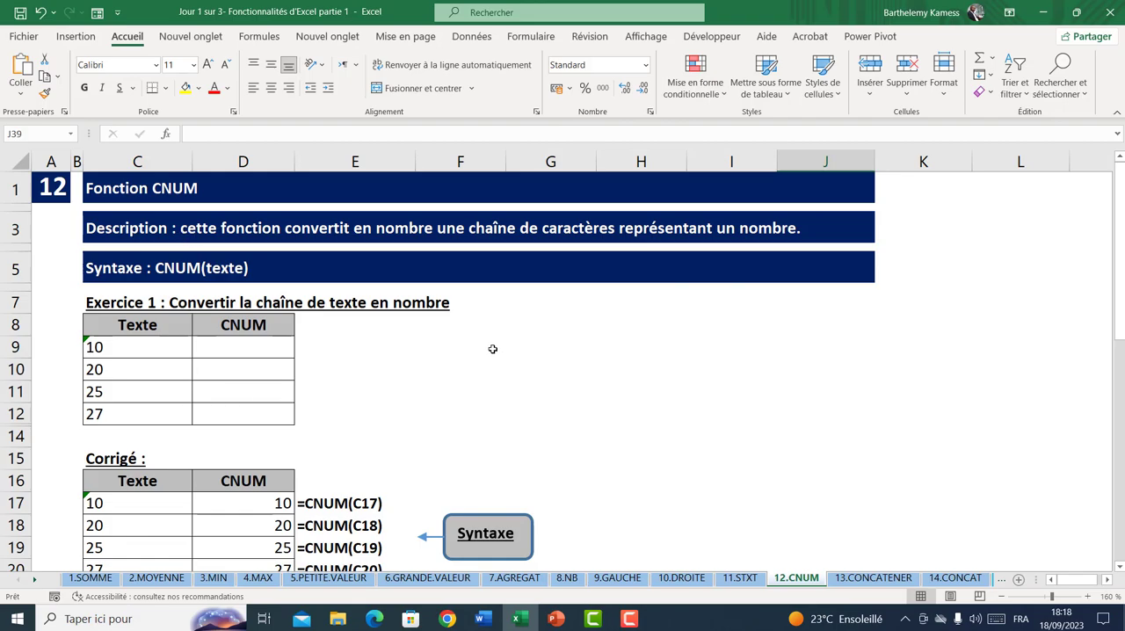
click(228, 352)
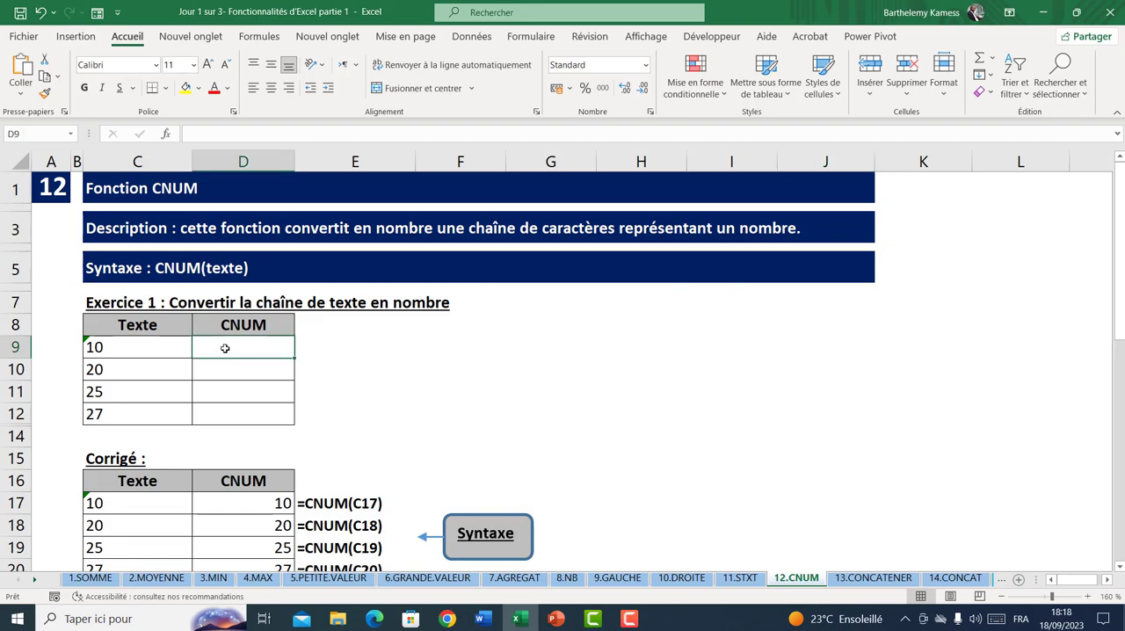
click(126, 346)
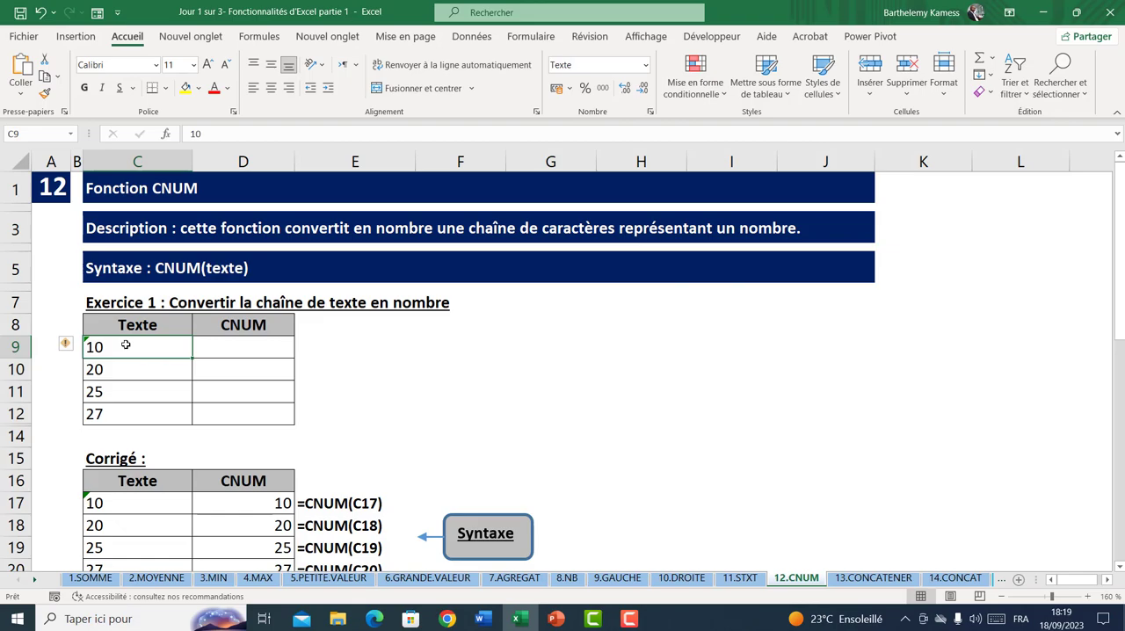
Enter the sample word texte in G10 and the number 250 in G11 to compare their alignment
click(576, 369)
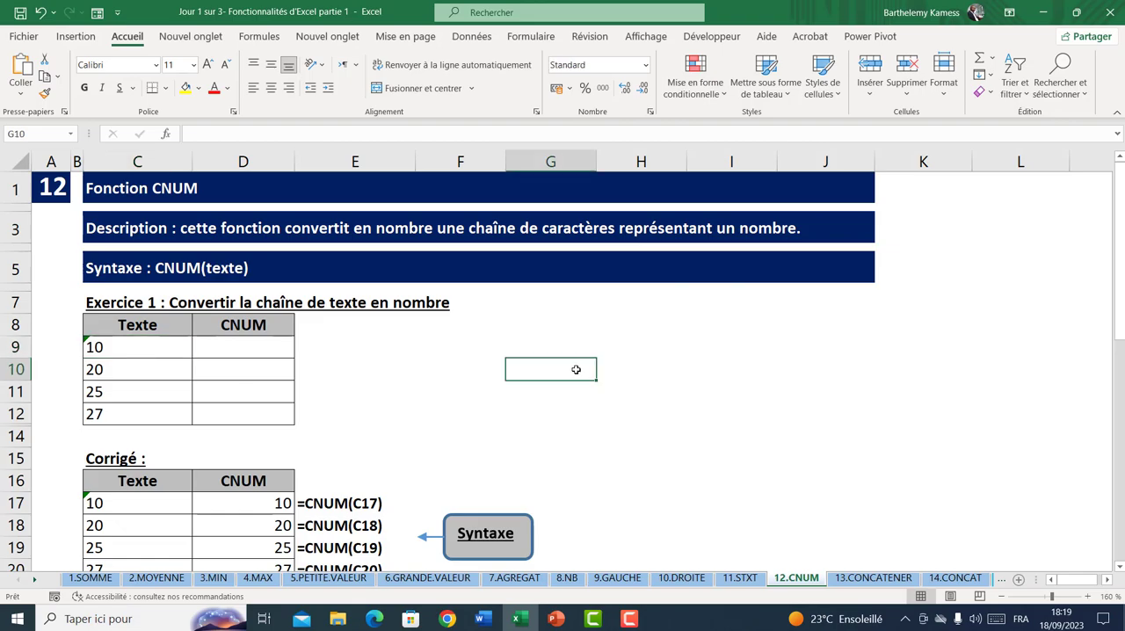
text(texte)
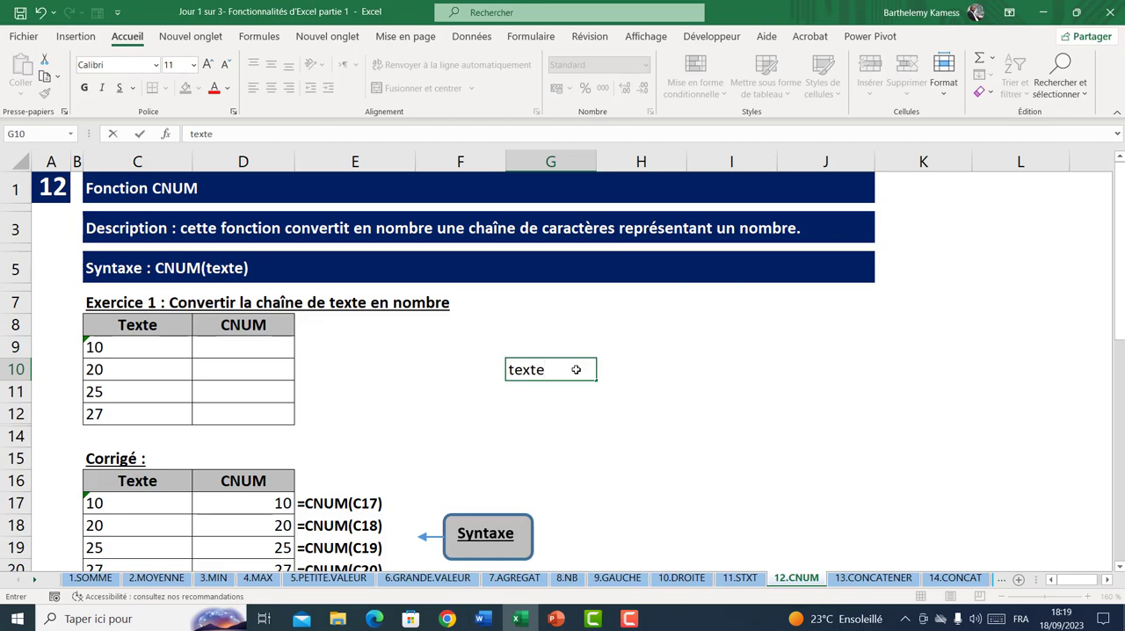
key(Return)
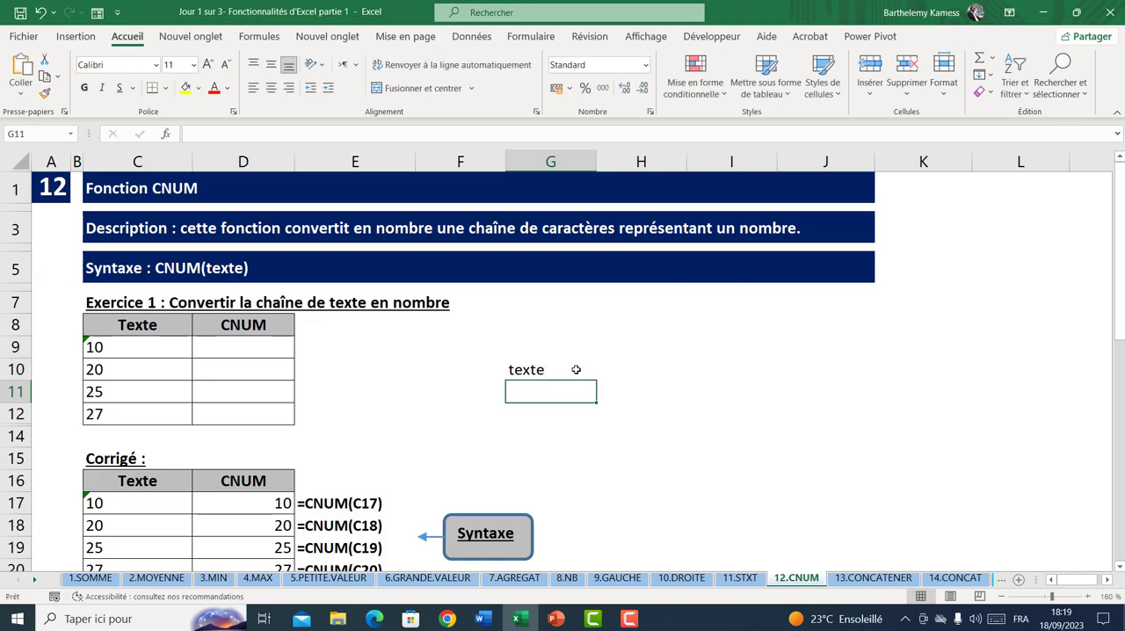
text(250)
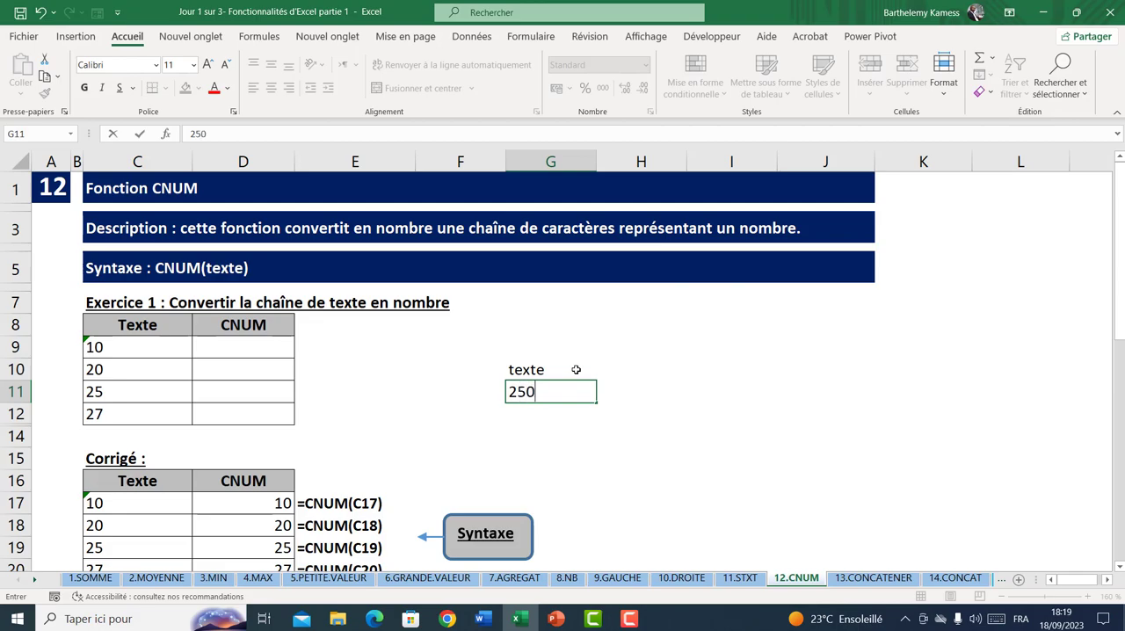
key(Return)
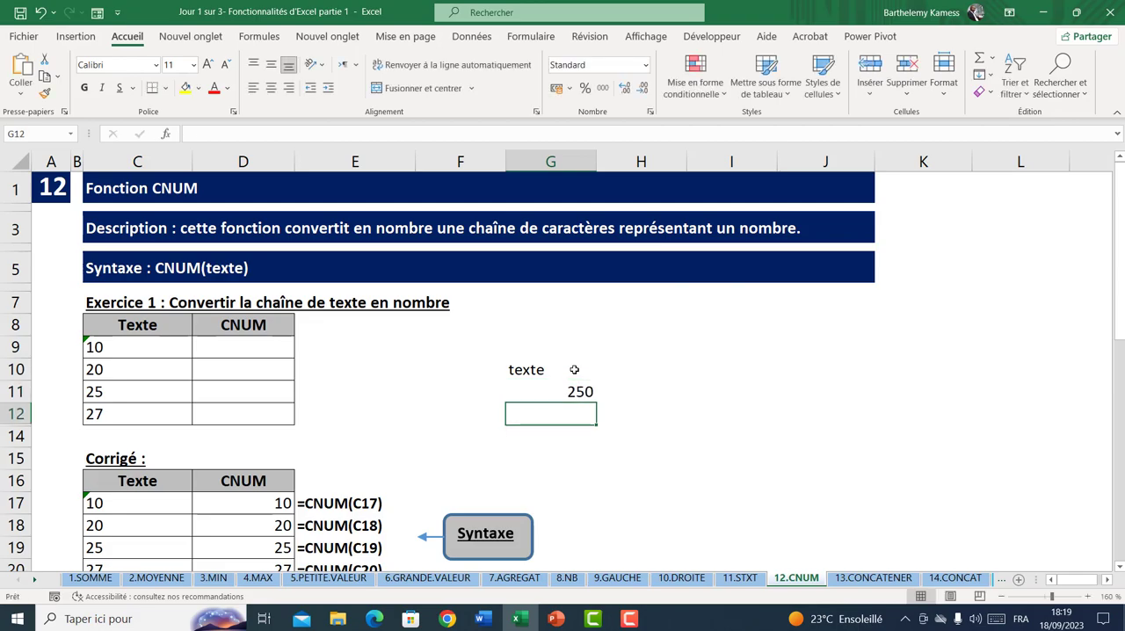
Examine the number format and alignment of the Texte values in C9 and C10
click(167, 346)
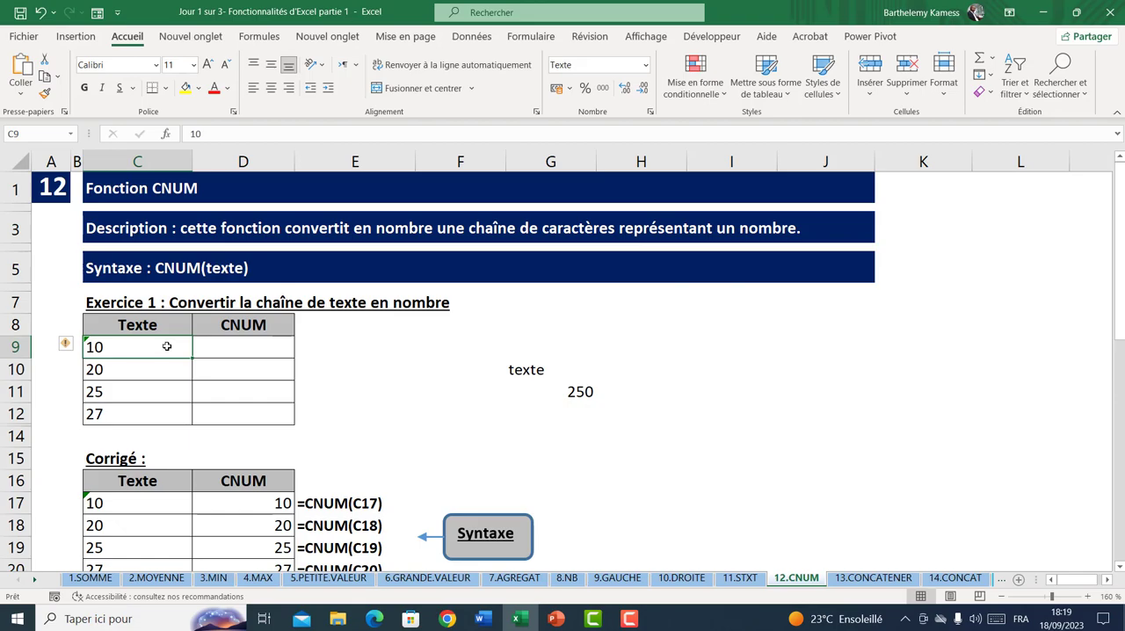
click(215, 344)
click(151, 349)
click(140, 367)
click(143, 346)
click(143, 370)
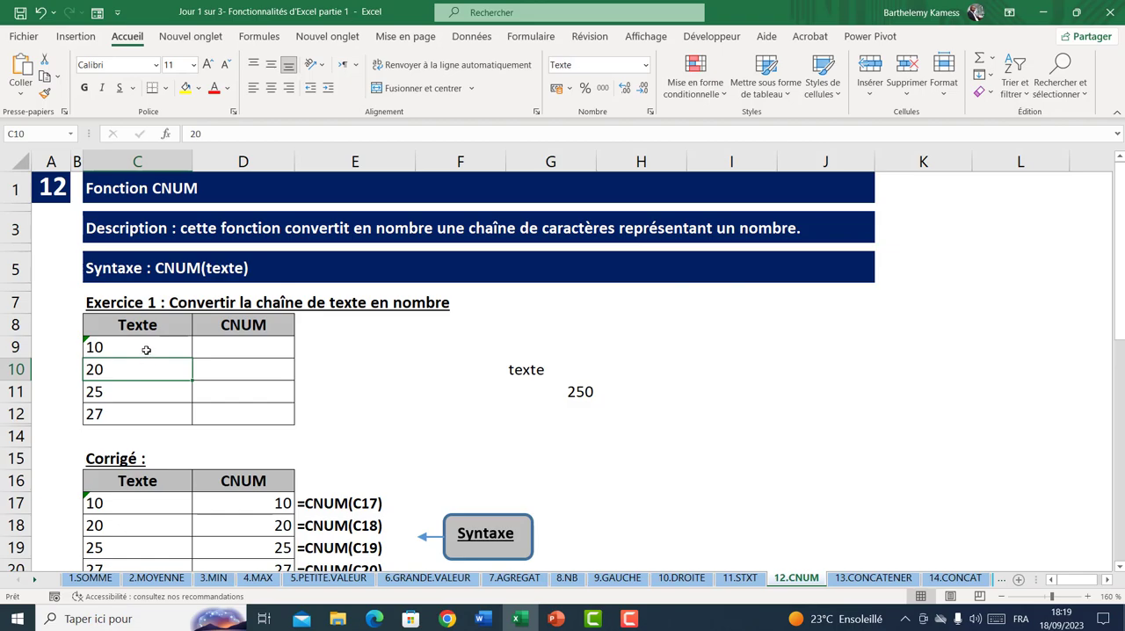
click(146, 350)
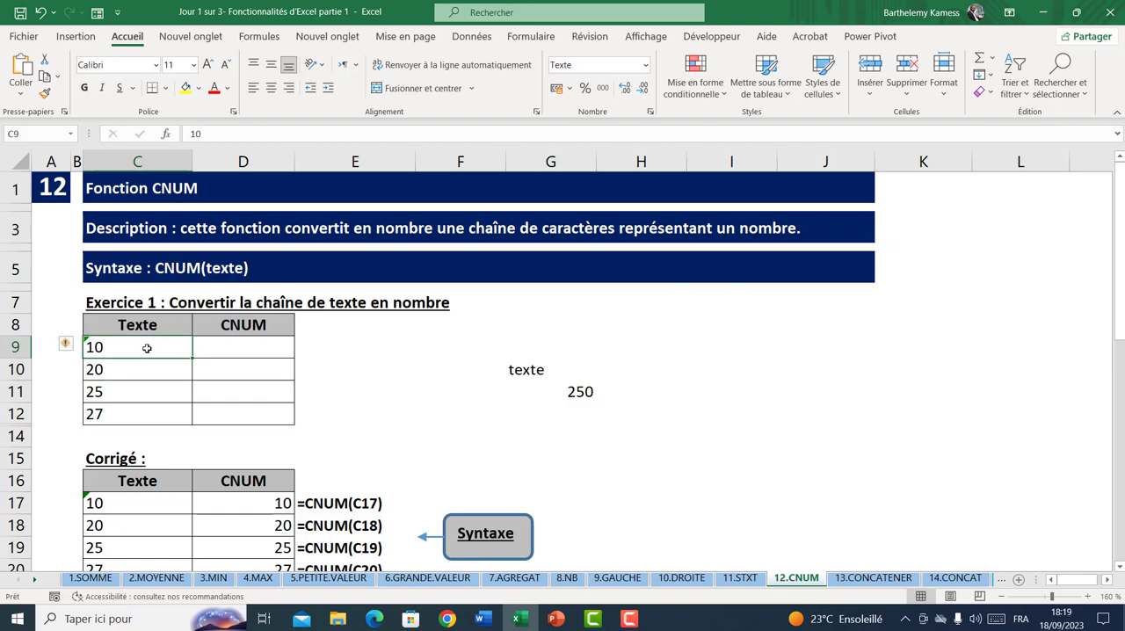
Convert the text in C9 to a number with a CNUM formula in D9, and fill it down to D12
key(Right)
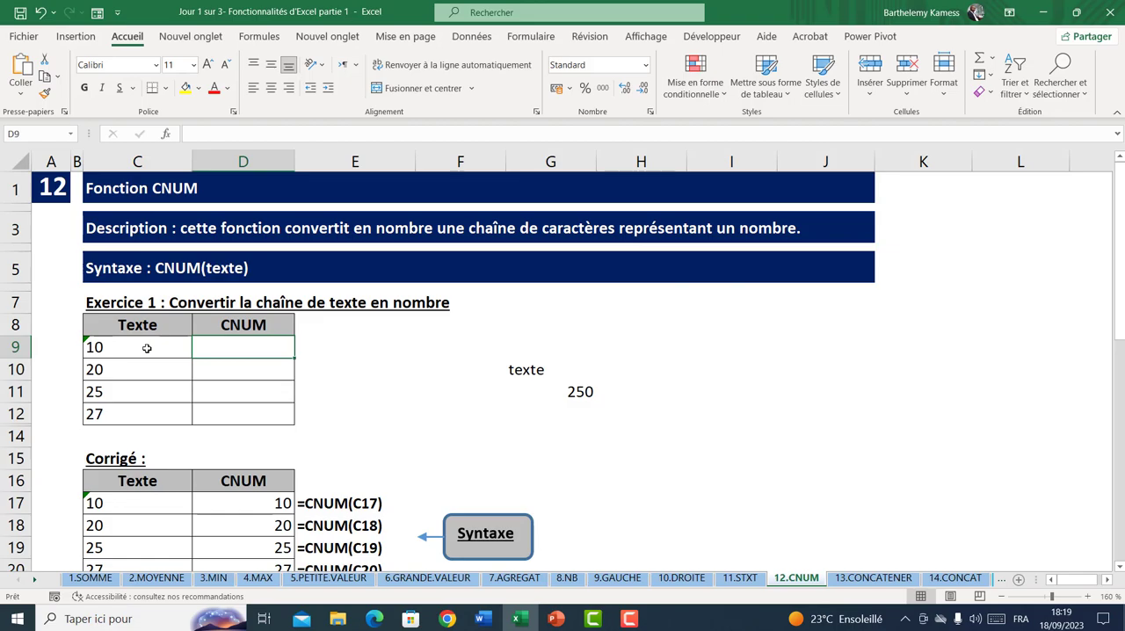
text(=cnu)
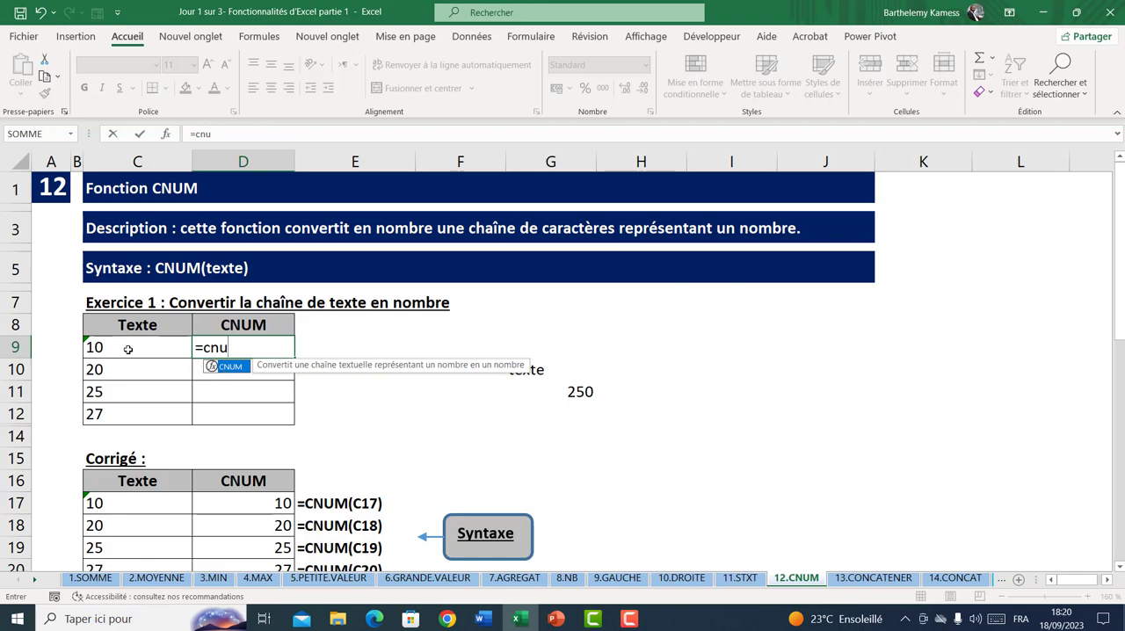
double_click(233, 365)
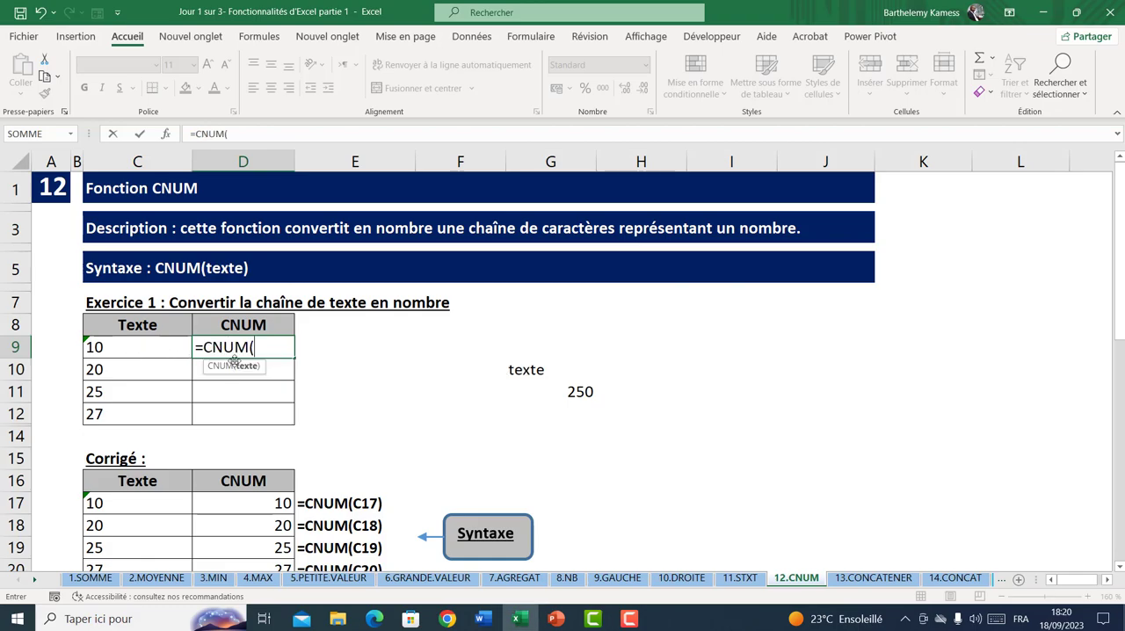
click(166, 346)
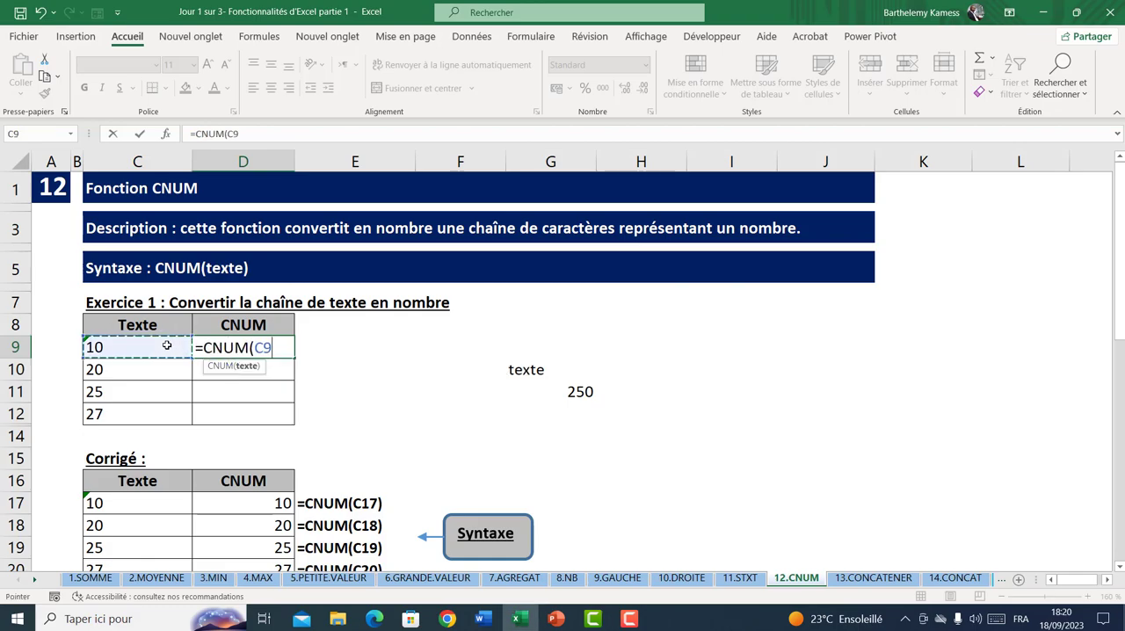
key(Return)
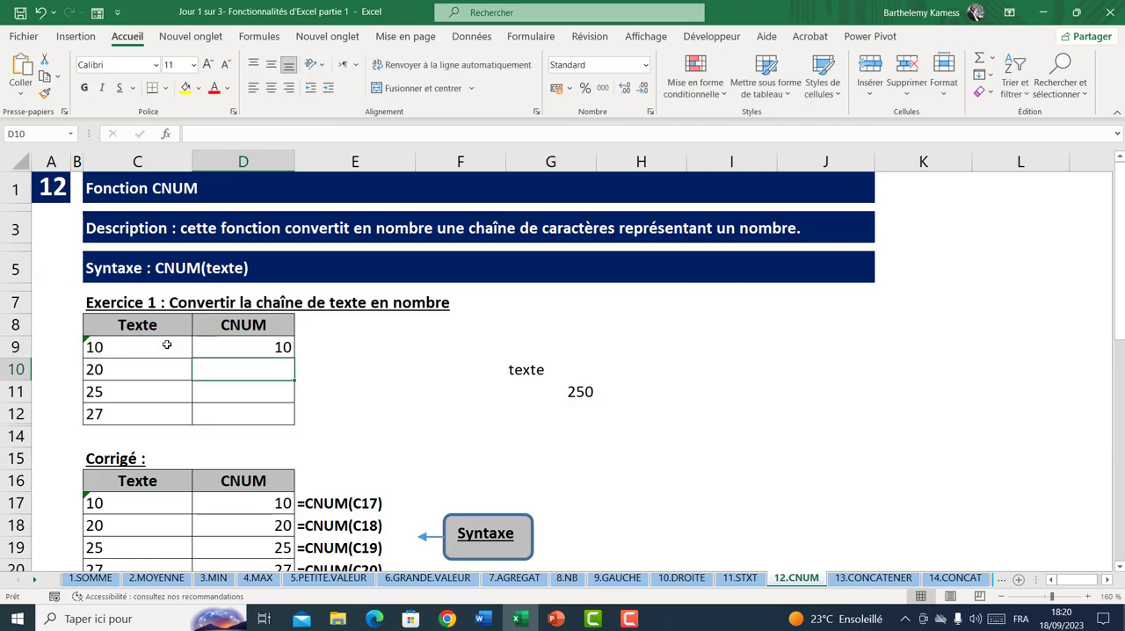
click(275, 349)
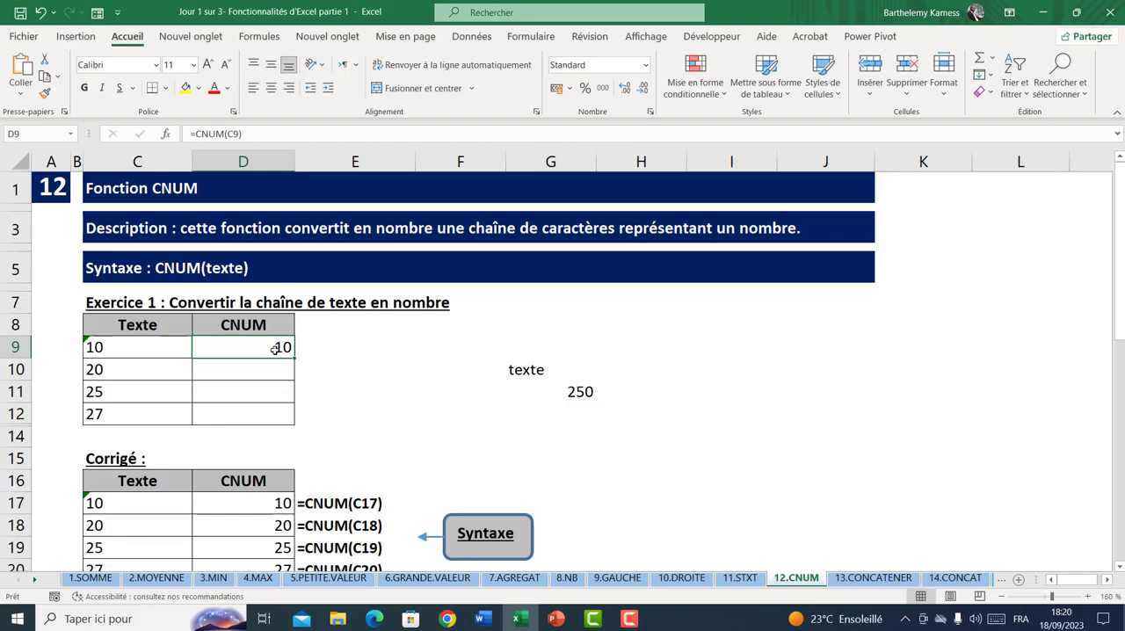
drag(291, 357, 269, 422)
Examine the Mois format 1 formulas of Exercice 2 in D25 and D26 and the Corrigé formulas for Mois format 2
scroll(264, 413, down, 3)
scroll(264, 409, down, 2)
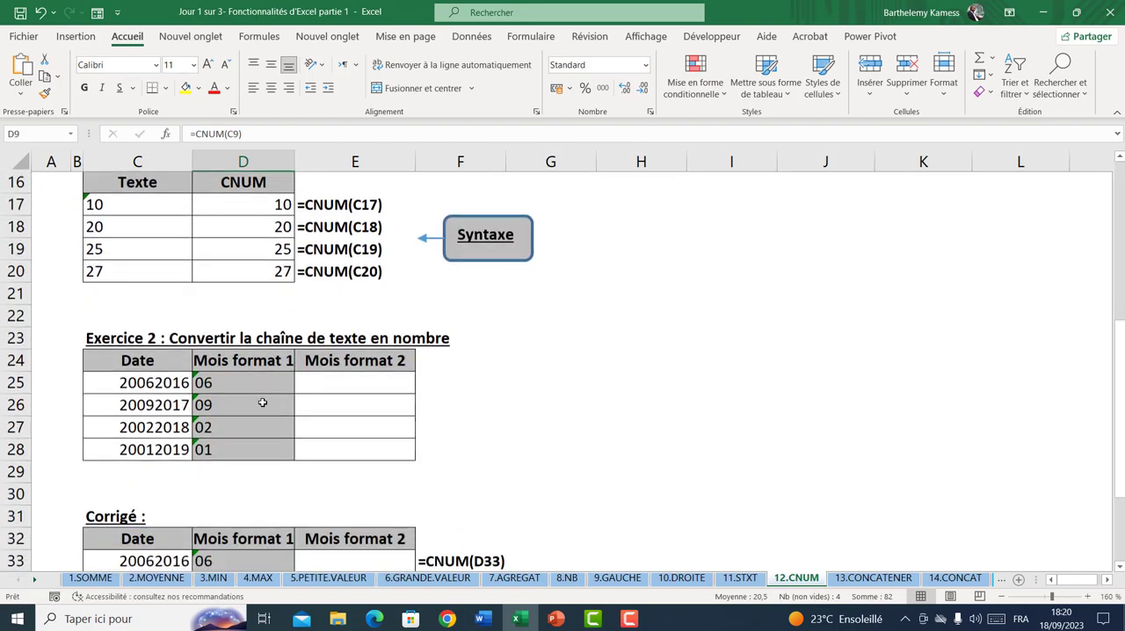
click(233, 354)
click(233, 376)
click(237, 360)
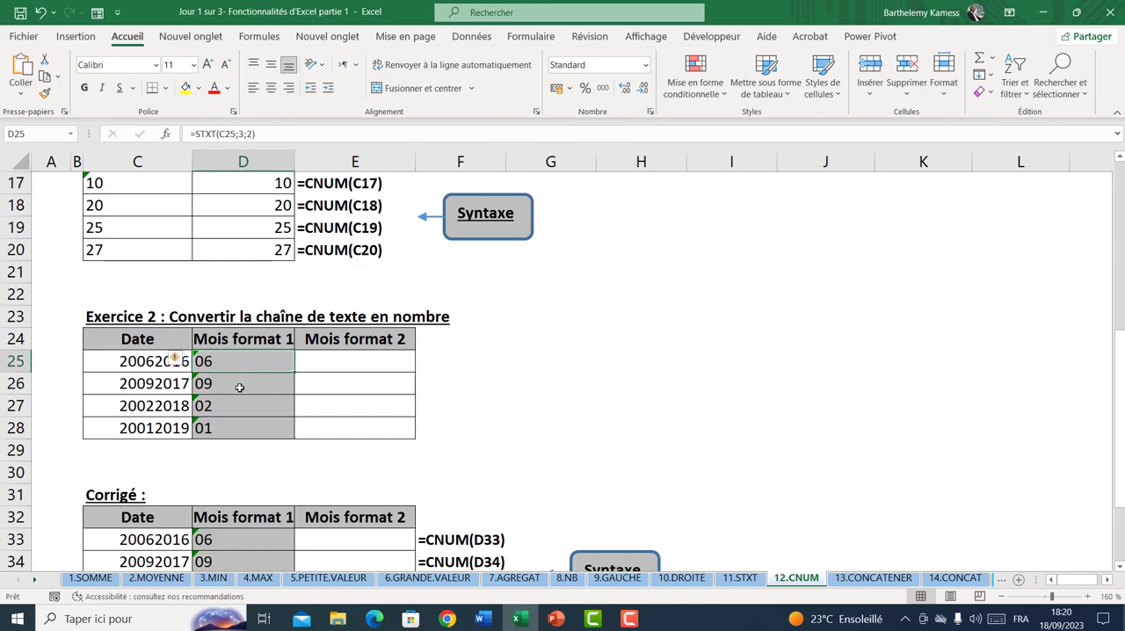
click(240, 387)
click(243, 365)
click(243, 383)
click(243, 368)
click(244, 378)
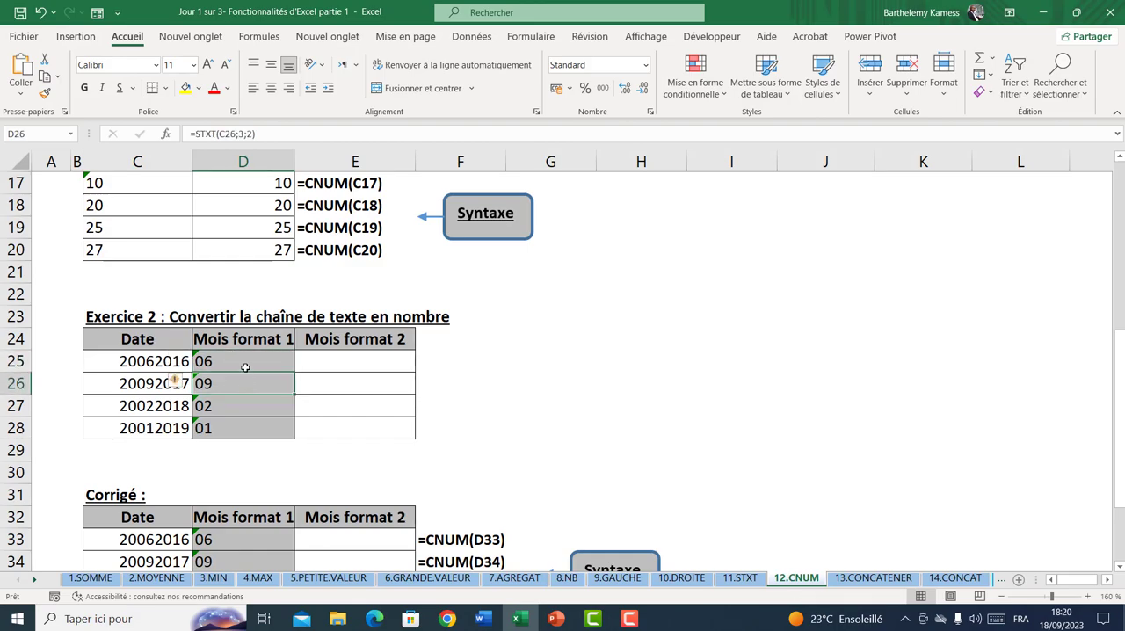
click(246, 367)
click(246, 387)
click(244, 361)
click(249, 388)
click(248, 388)
click(351, 361)
scroll(351, 362, down, 2)
scroll(351, 360, down, 1)
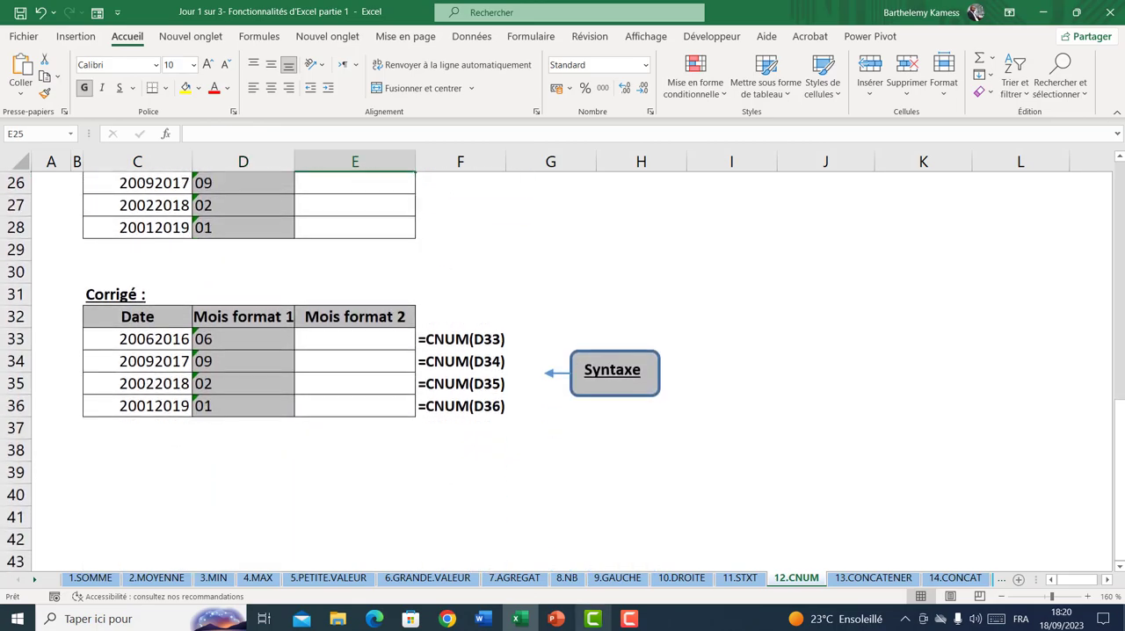
Open the 13.CONCATENER sheet and inspect the first row's Nom and Prénom values in C9 and D9
click(874, 577)
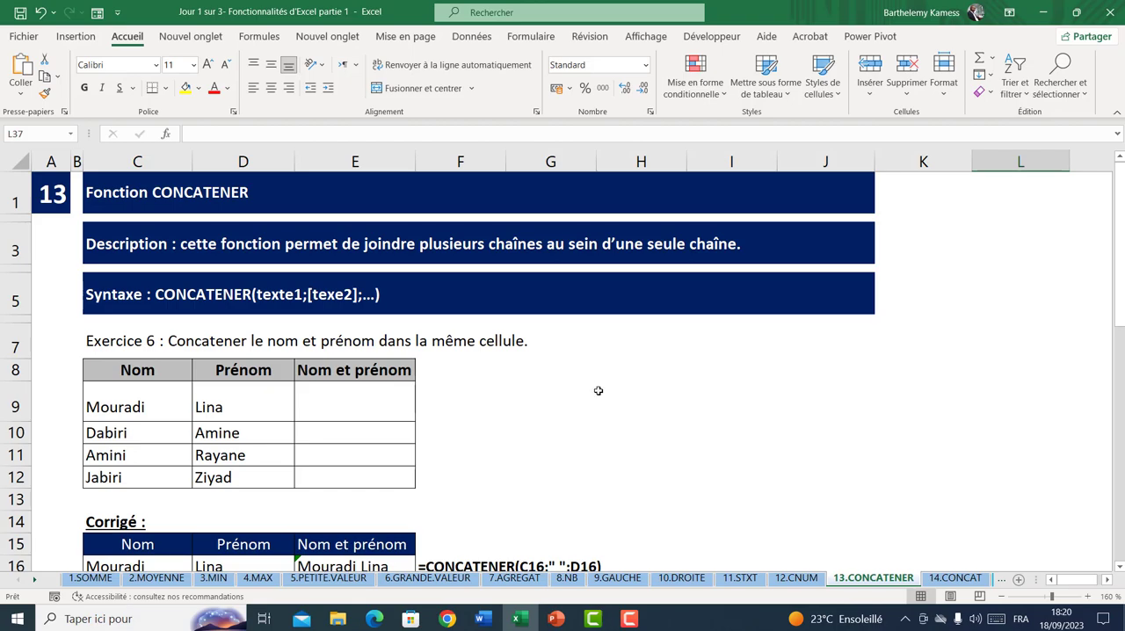
click(122, 402)
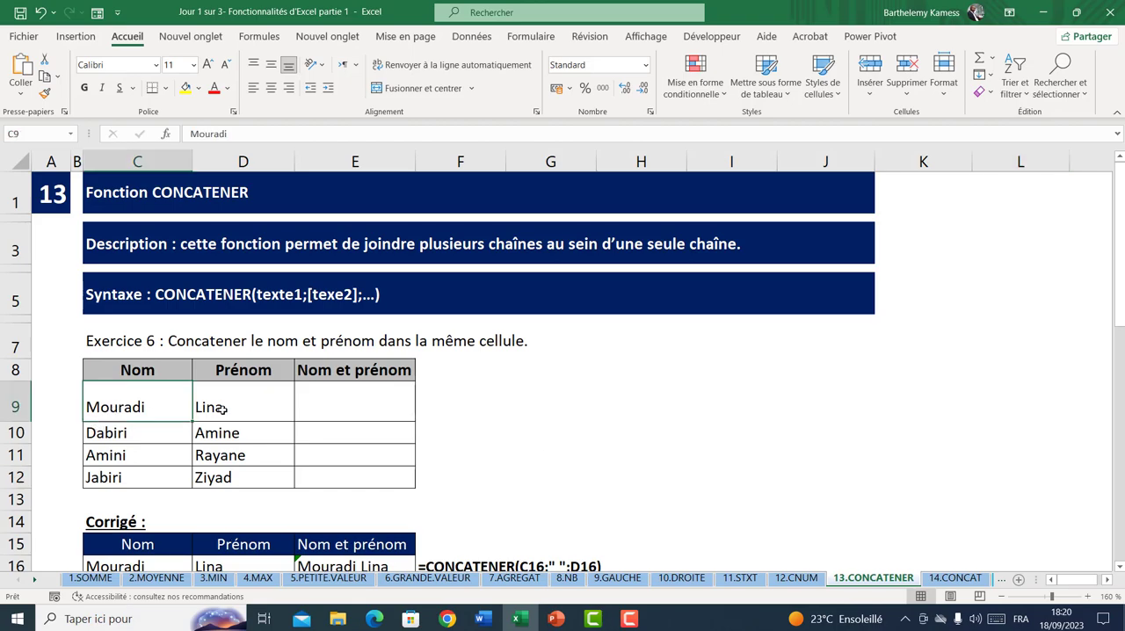
click(221, 410)
click(142, 413)
click(218, 413)
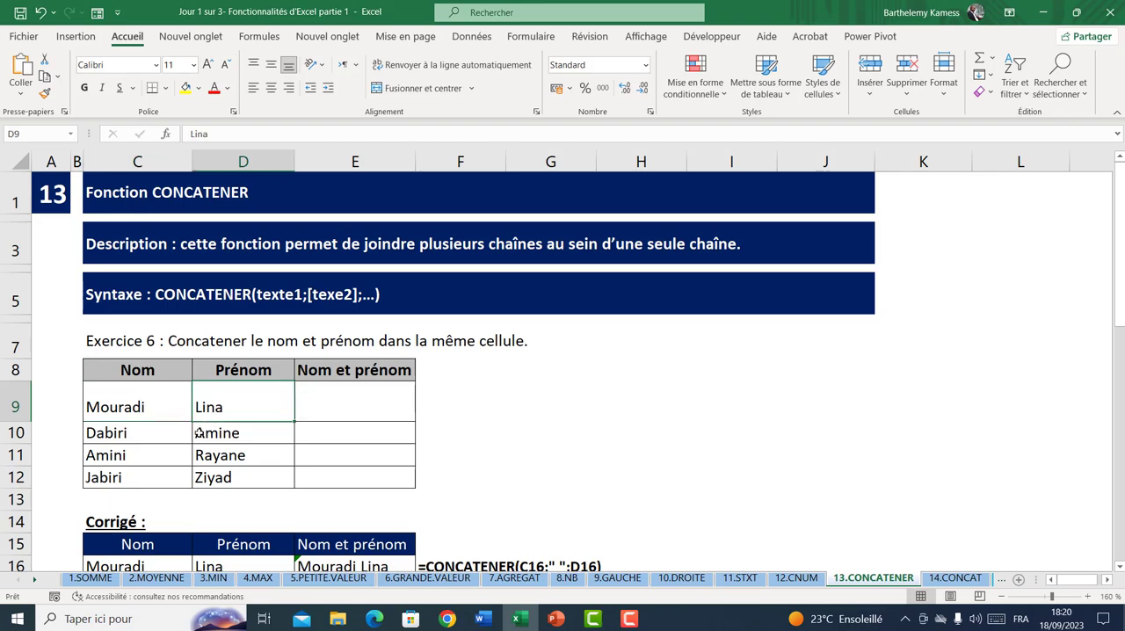
Join the first row's Nom and Prénom in E9 with the formula =CONCATENER(C9;" ";D9)
click(351, 404)
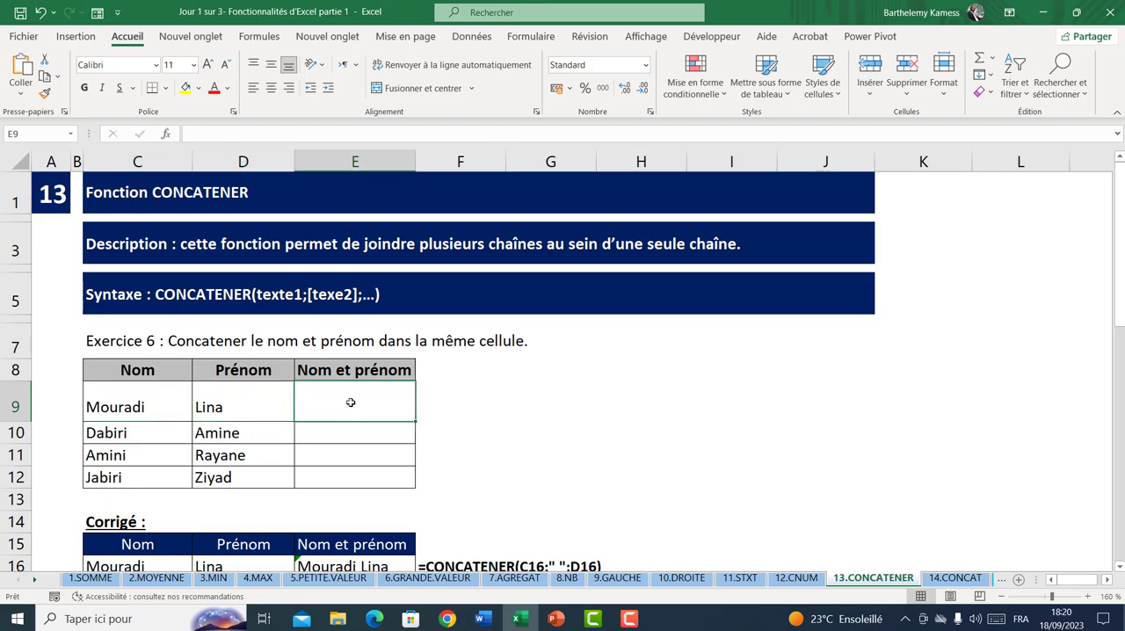
text(=con)
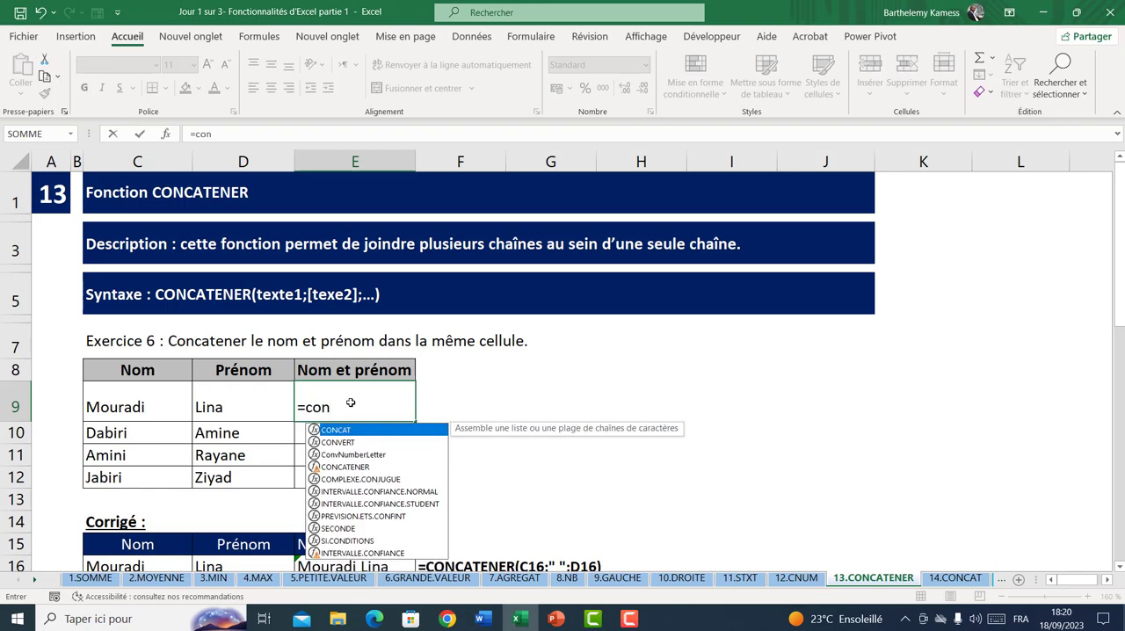
text(c)
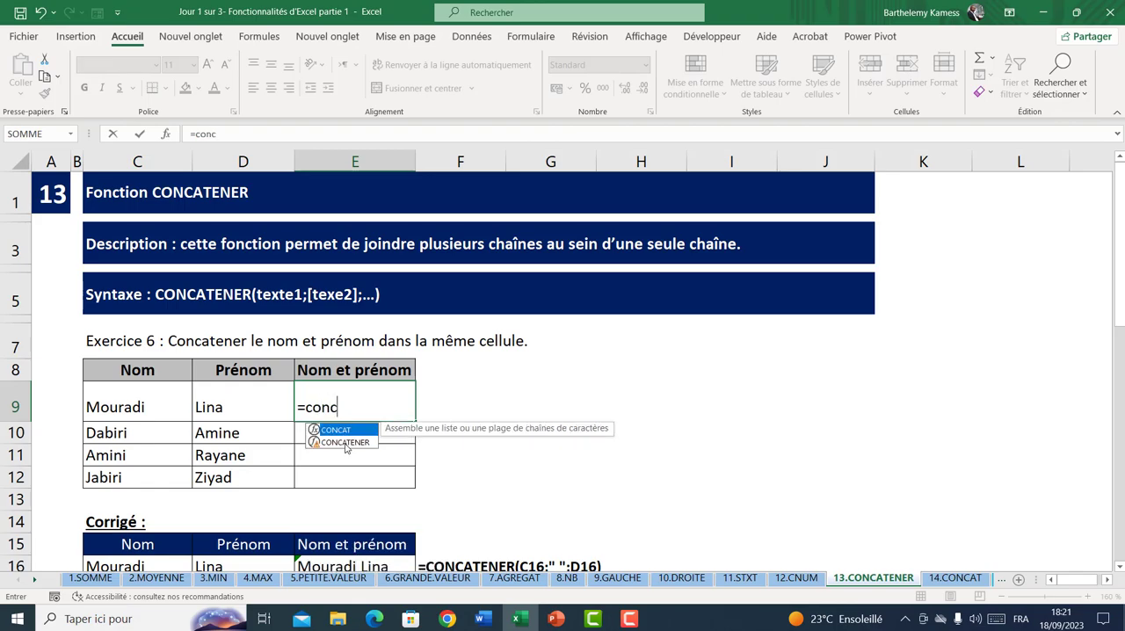
double_click(345, 443)
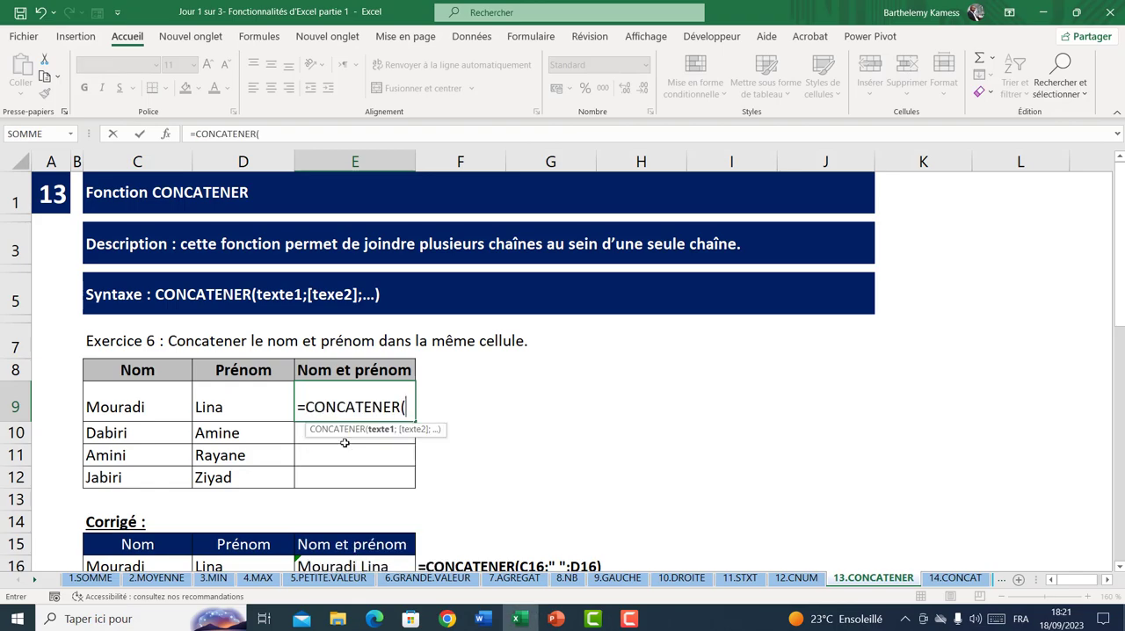
click(139, 401)
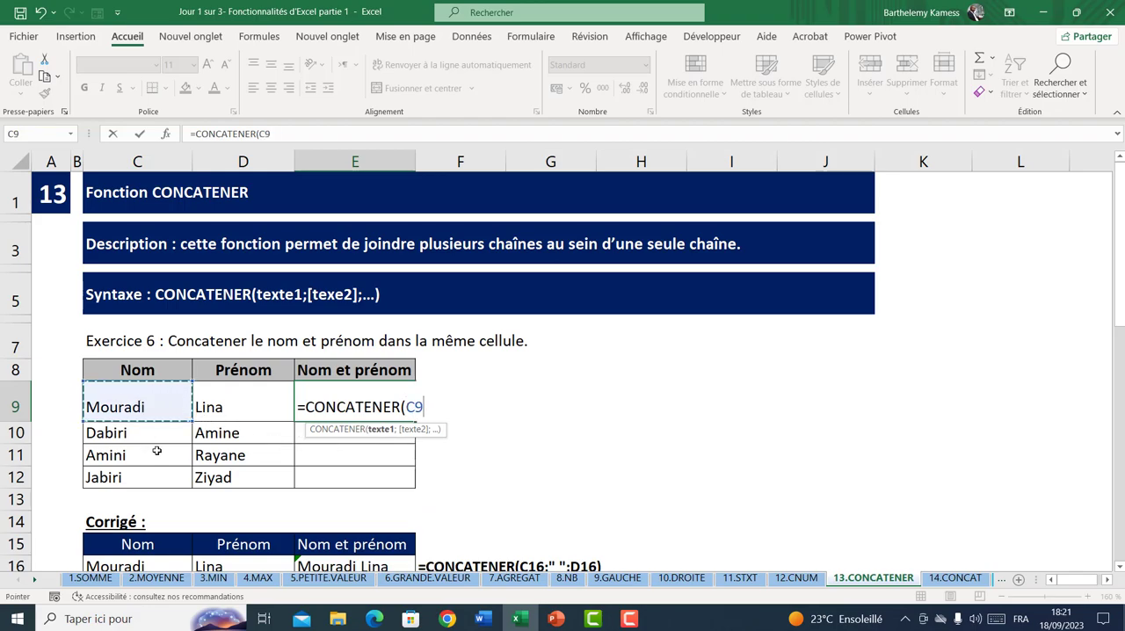
text(;" ";)
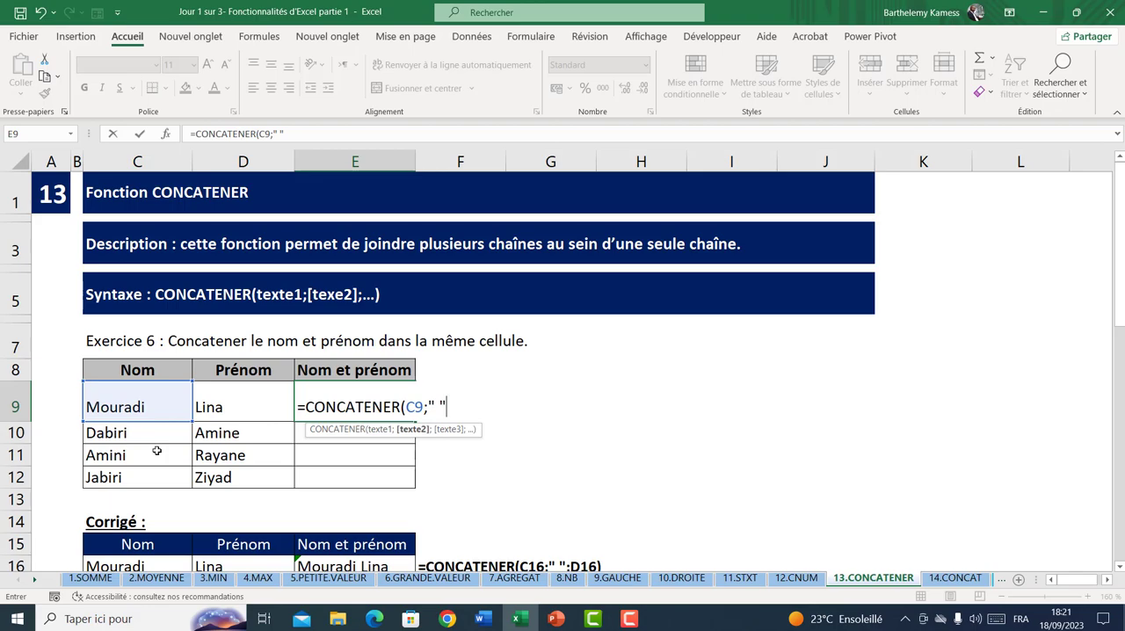
click(236, 409)
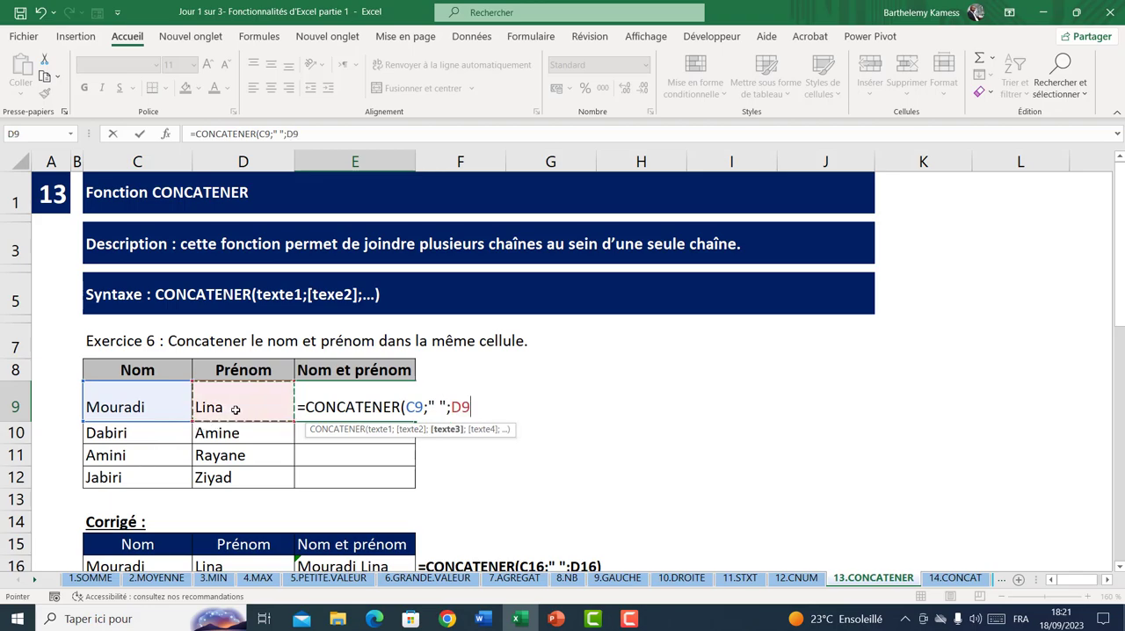
text())
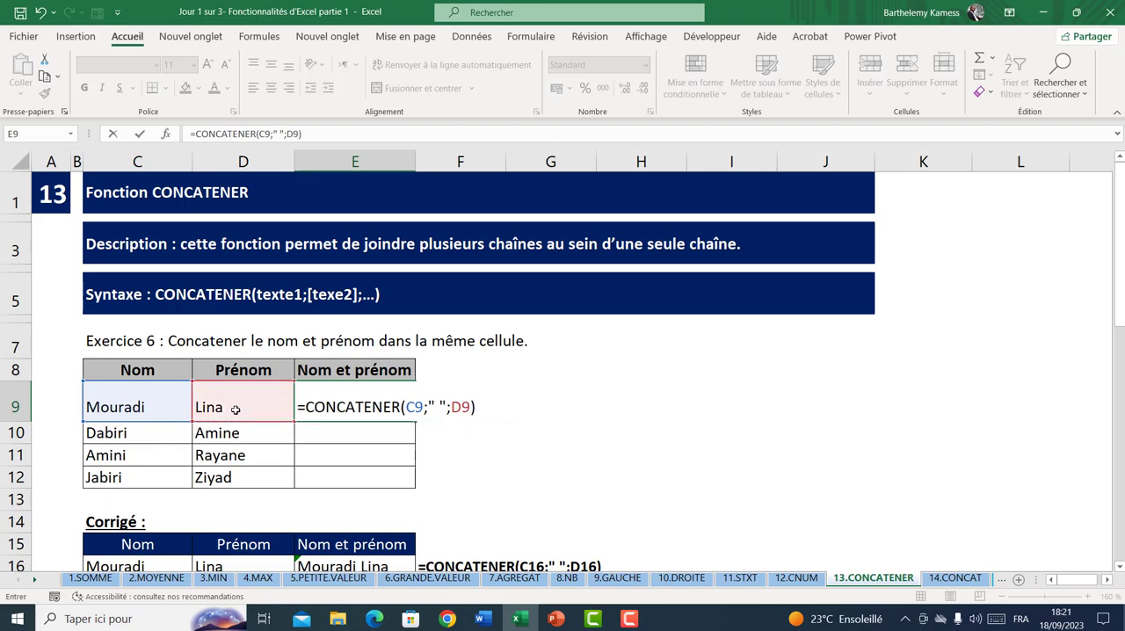
key(Return)
Check the joined name in E9 against its source cells C9 and D9, and fill the formula down to E12
click(378, 406)
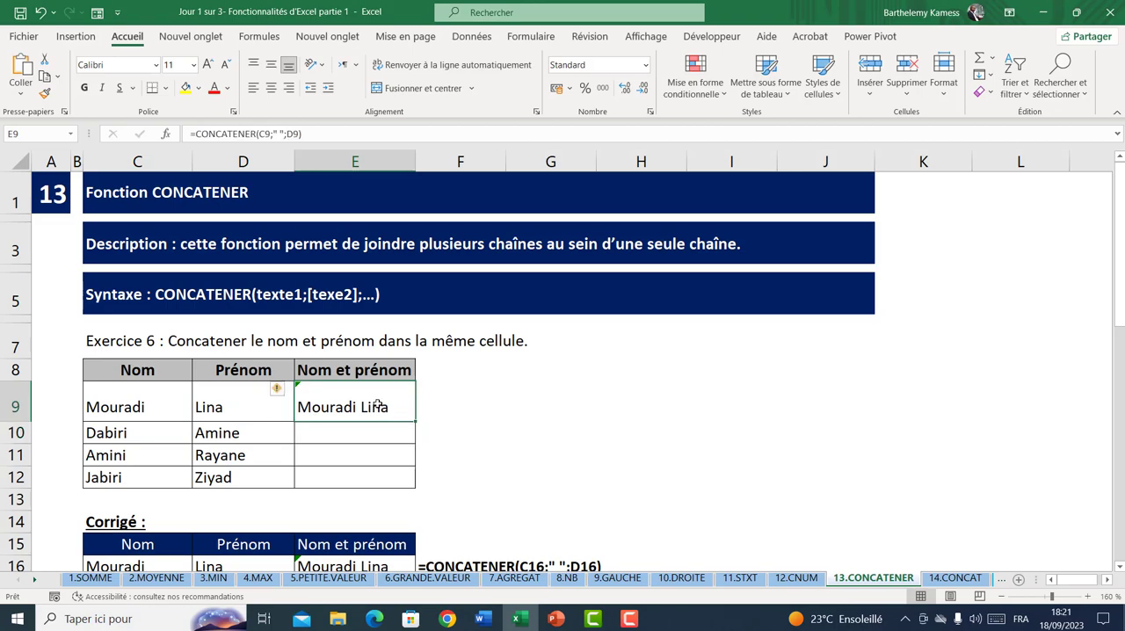
click(143, 413)
click(216, 402)
click(150, 406)
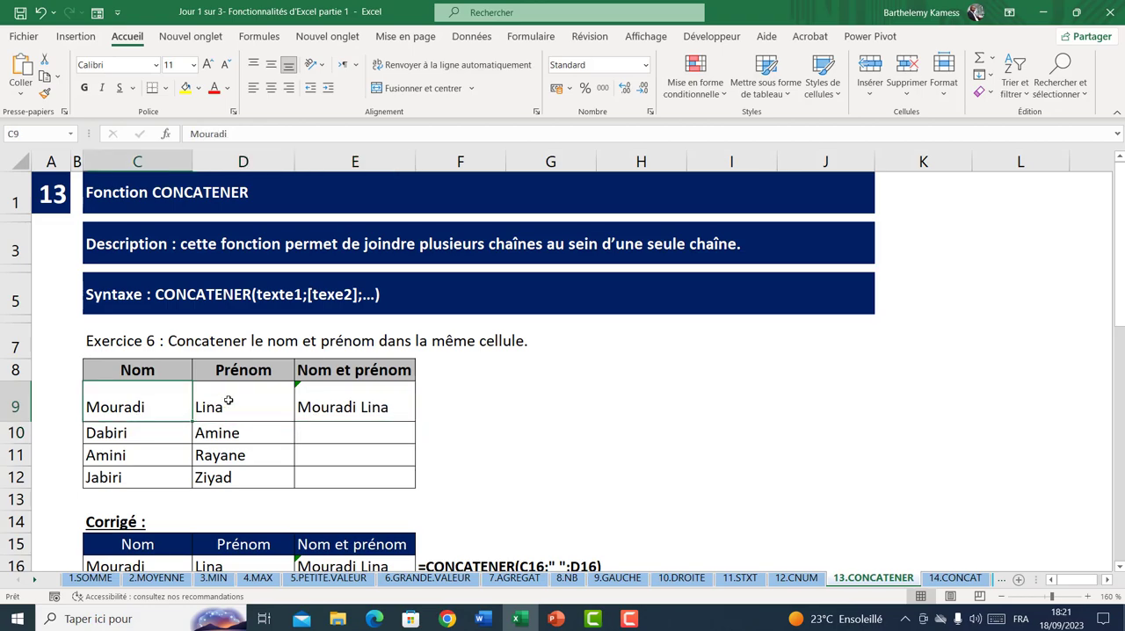
click(227, 401)
click(182, 402)
click(201, 401)
click(359, 411)
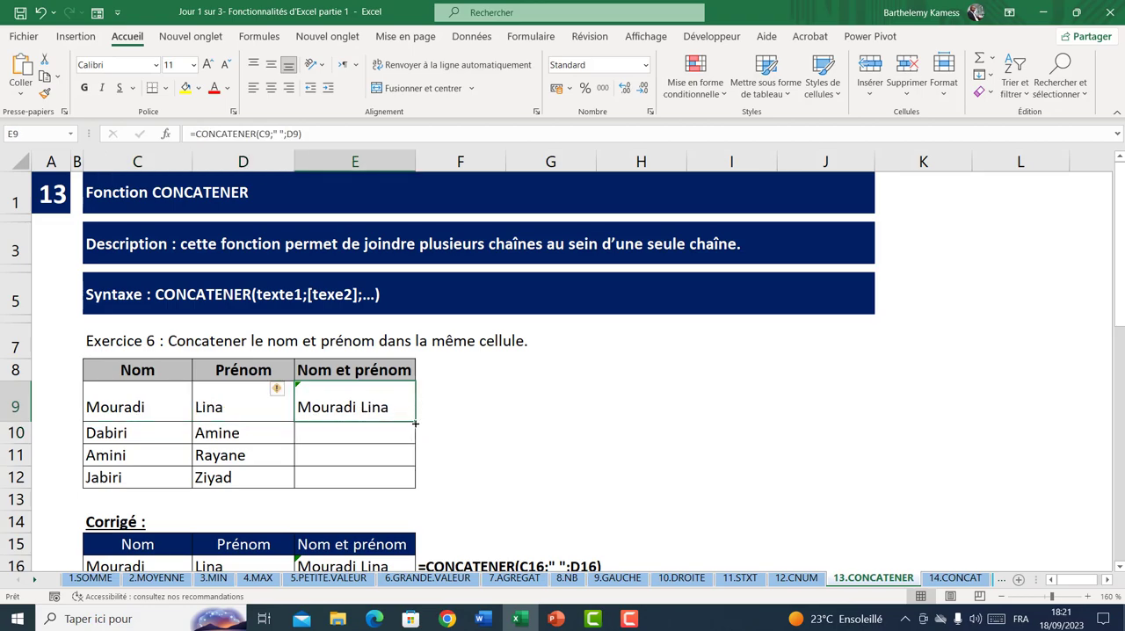
drag(415, 423, 390, 477)
Read the full Exercice 2 instruction in row 22 and examine the Vendeur, Ventes and Zones values in row 24
scroll(384, 475, down, 3)
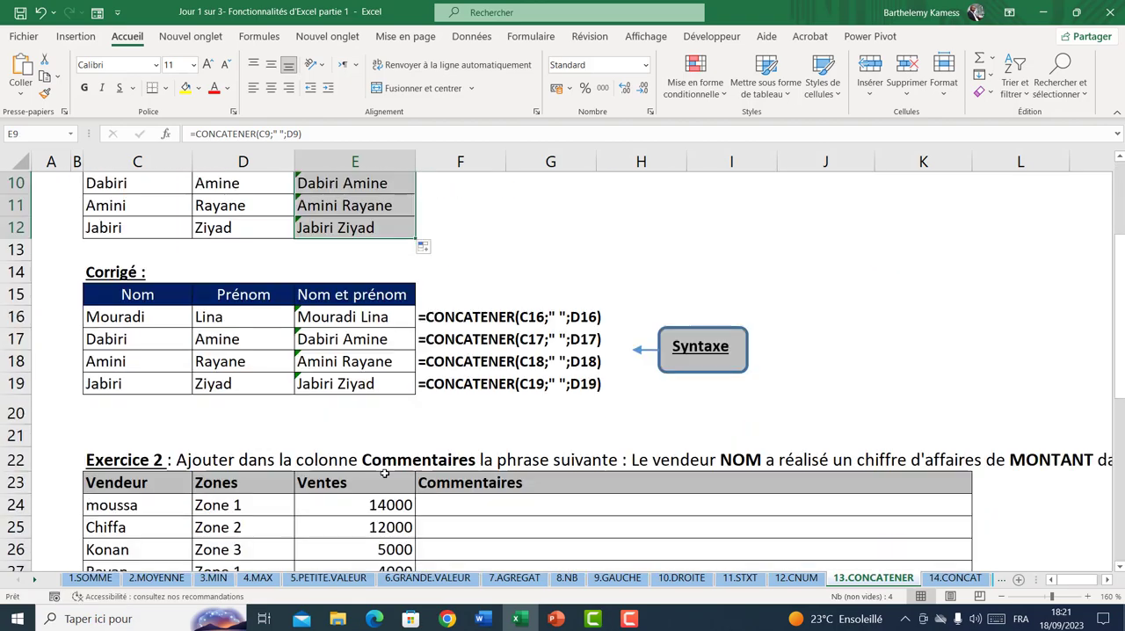
scroll(340, 361, down, 2)
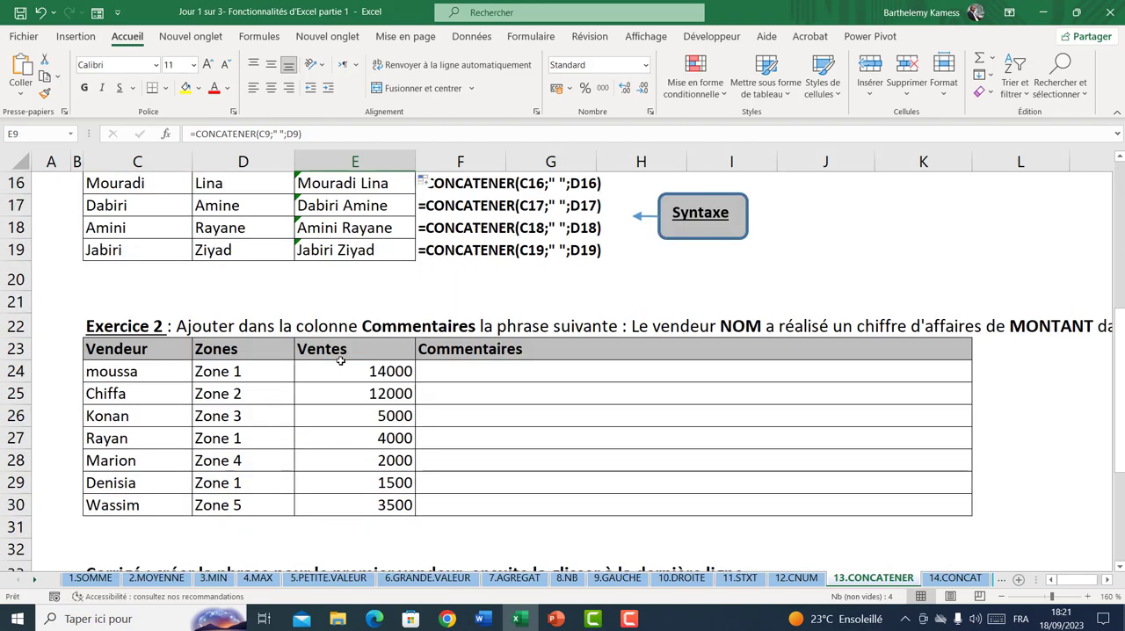
scroll(340, 360, up, 2)
scroll(340, 361, down, 2)
click(220, 326)
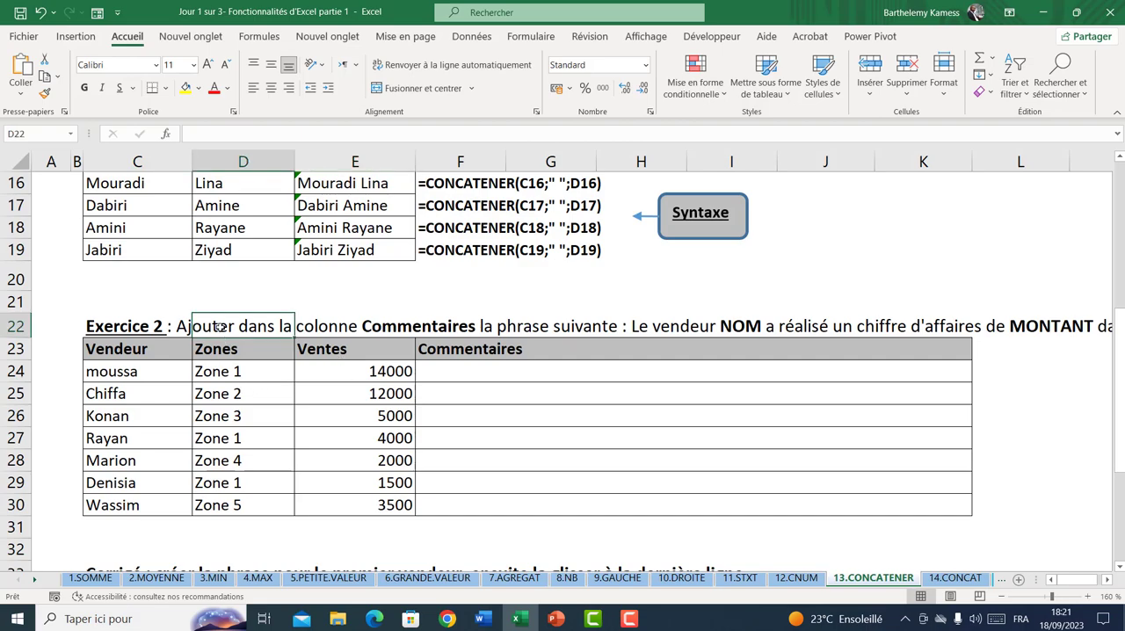
click(510, 369)
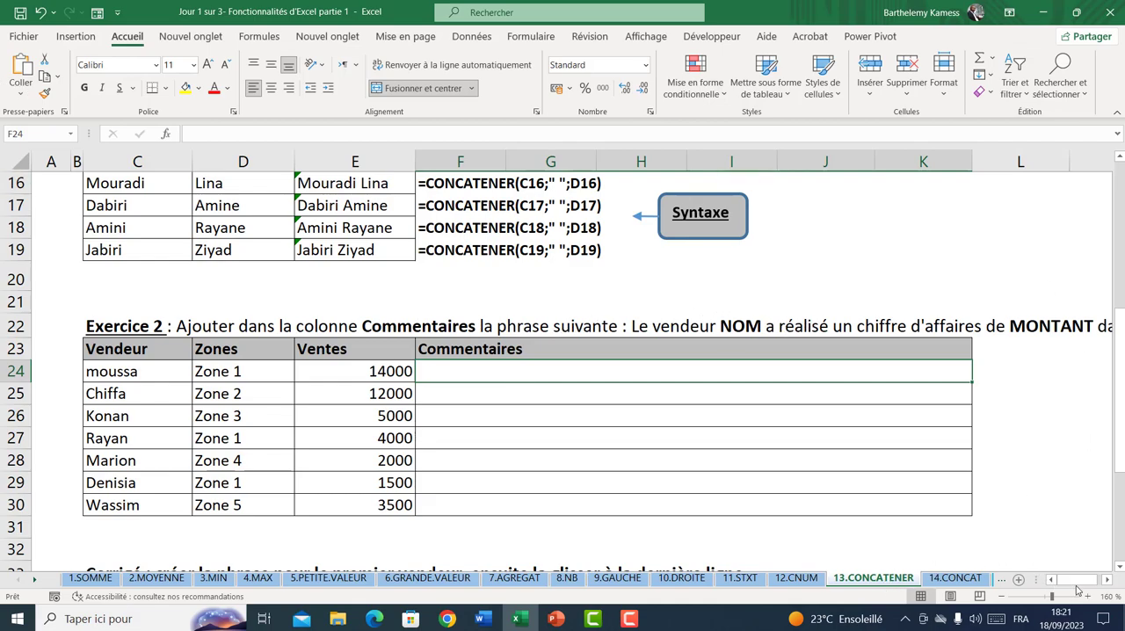
click(1108, 579)
click(1108, 580)
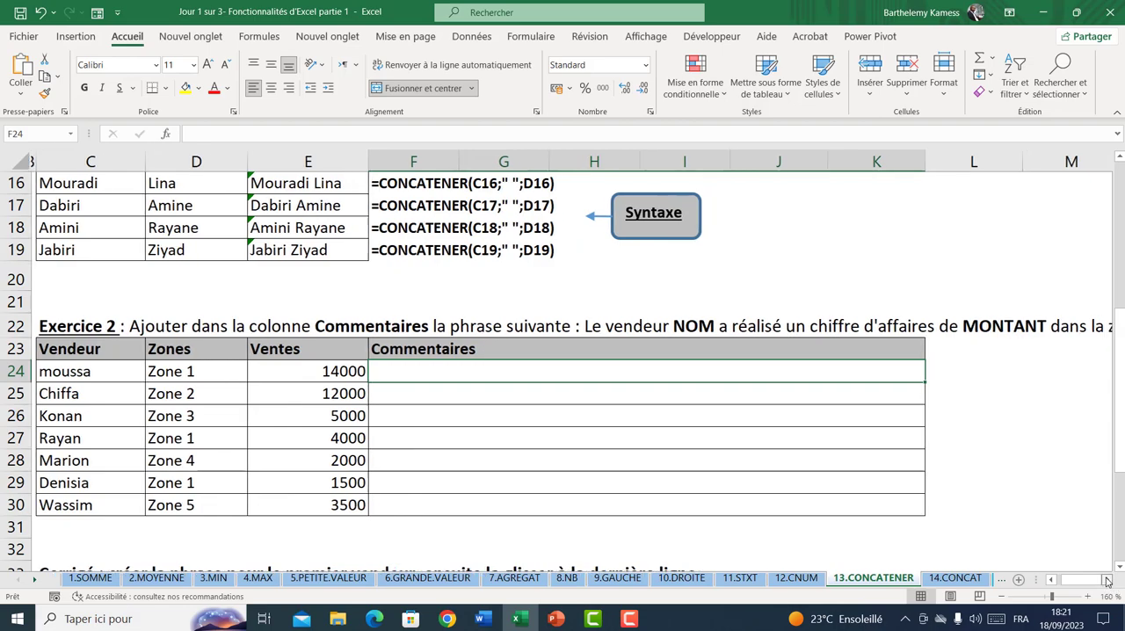
click(1108, 580)
click(1107, 580)
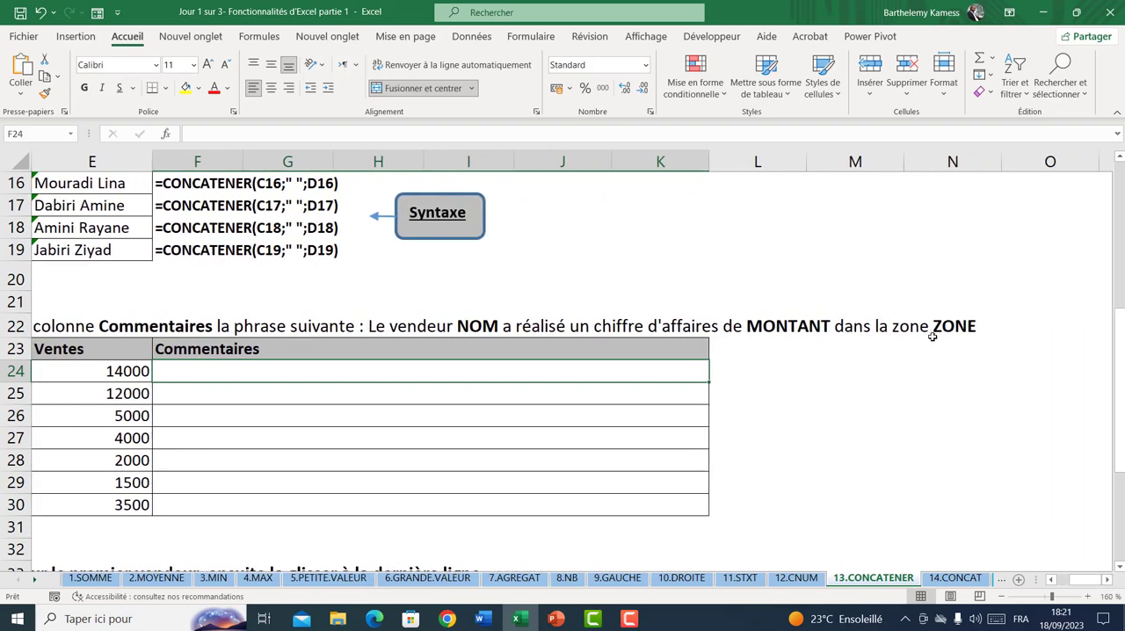
drag(1070, 581, 1009, 582)
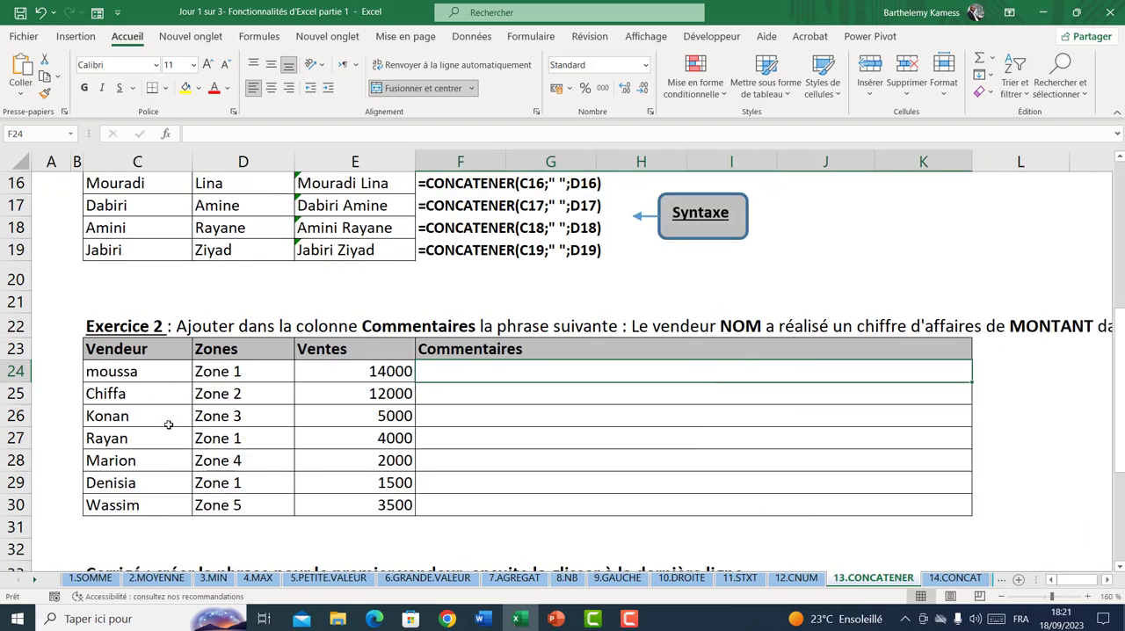
click(140, 374)
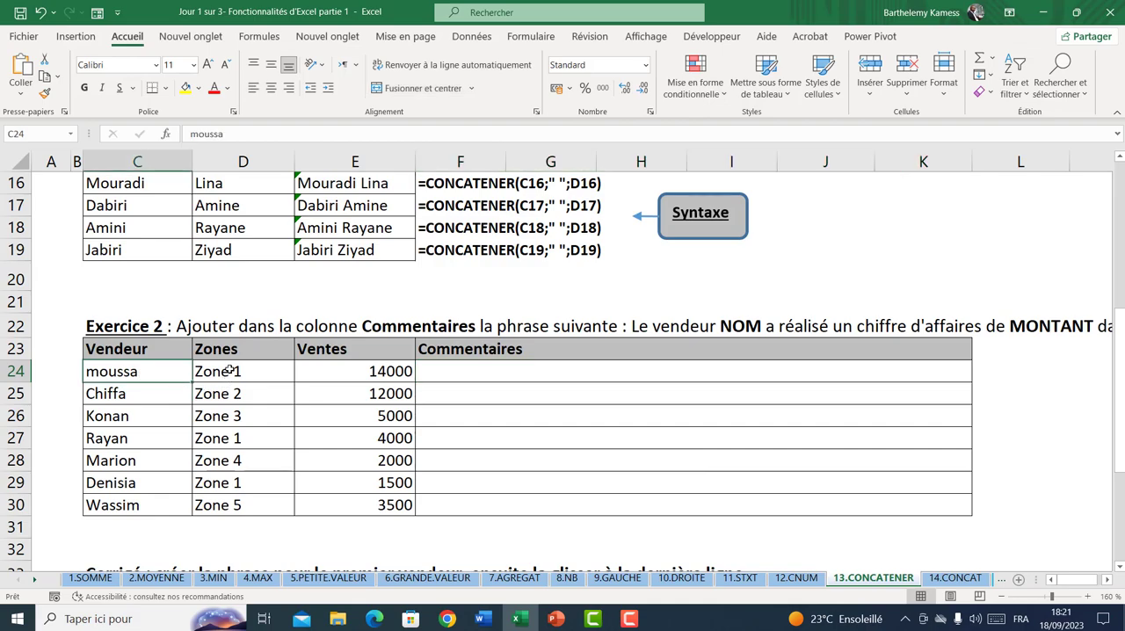
click(372, 371)
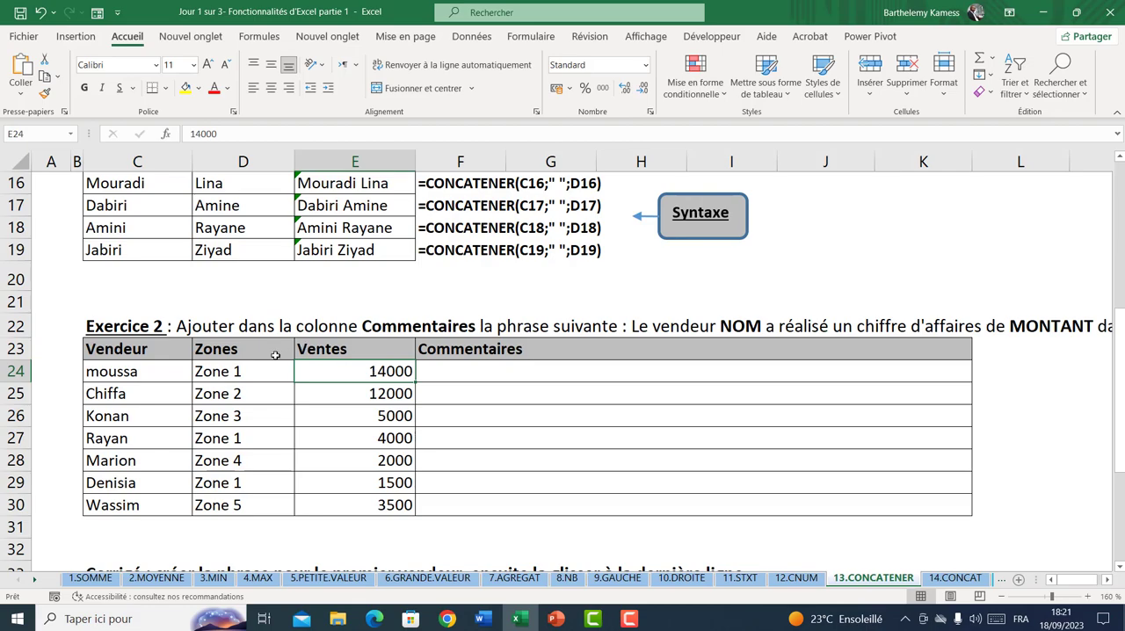
click(233, 377)
click(141, 373)
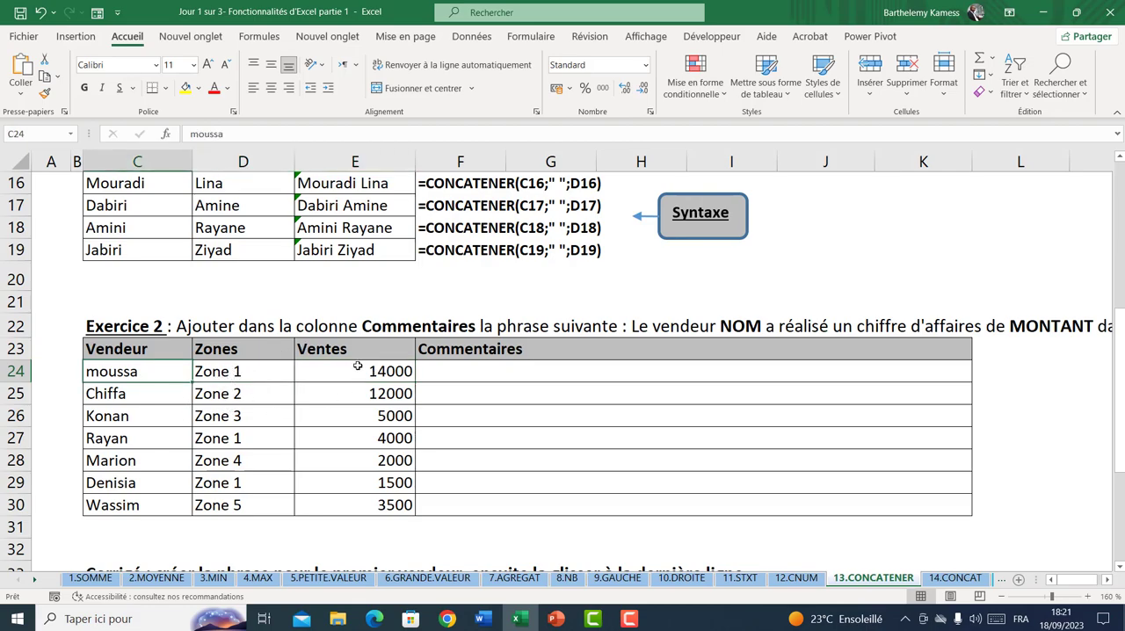
Apply the thousands-separator number format to the Ventes values in E24:E30
drag(358, 366, 358, 486)
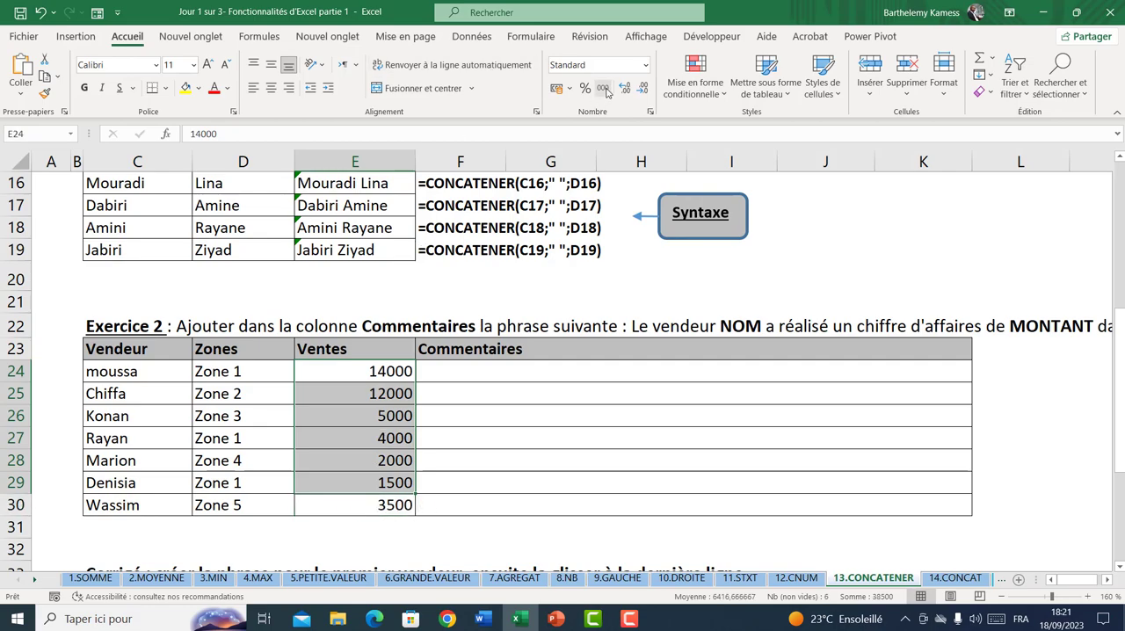
click(604, 89)
click(248, 372)
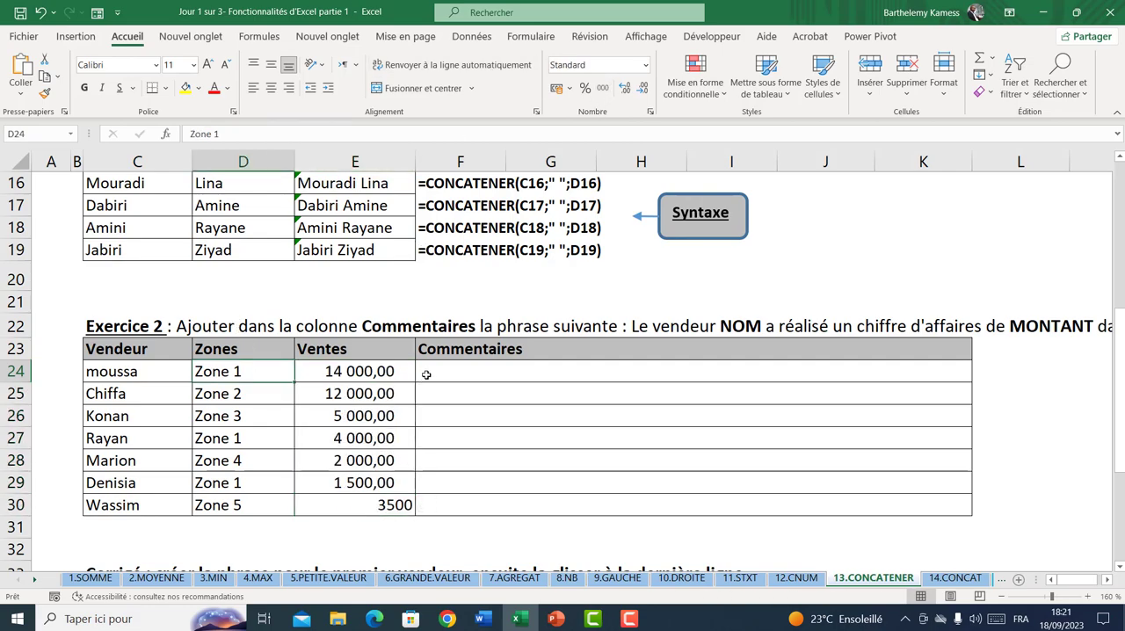
click(426, 374)
click(377, 502)
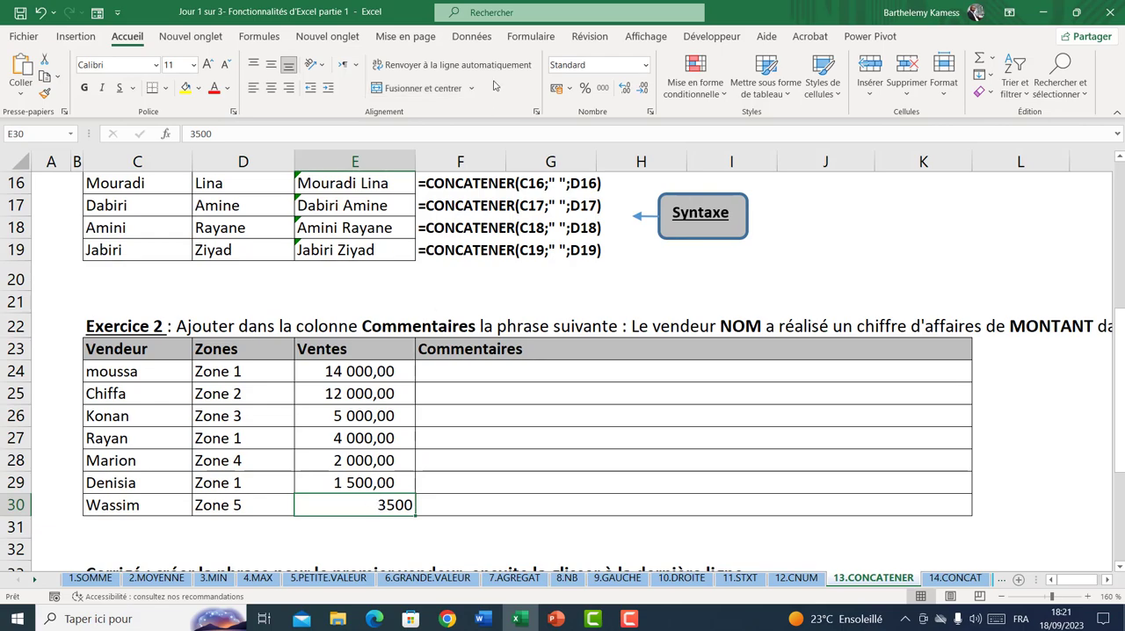
click(604, 89)
Review the Vendeur and Ventes cells of Exercice 2 that feed the Commentaires sentence
click(387, 372)
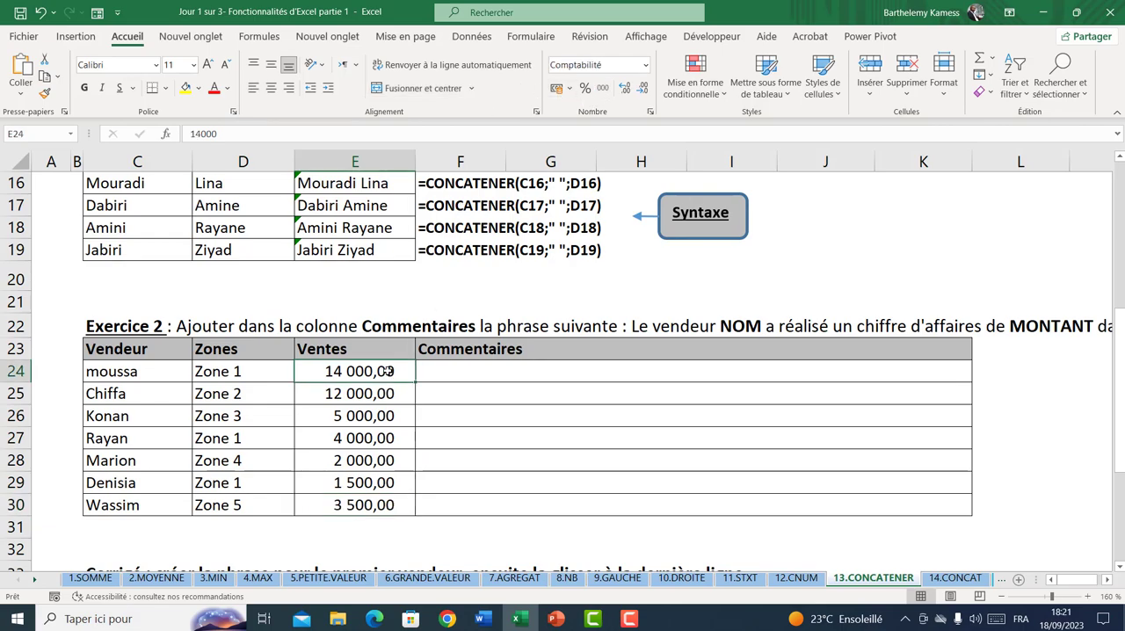
click(444, 367)
click(164, 365)
click(146, 441)
click(165, 402)
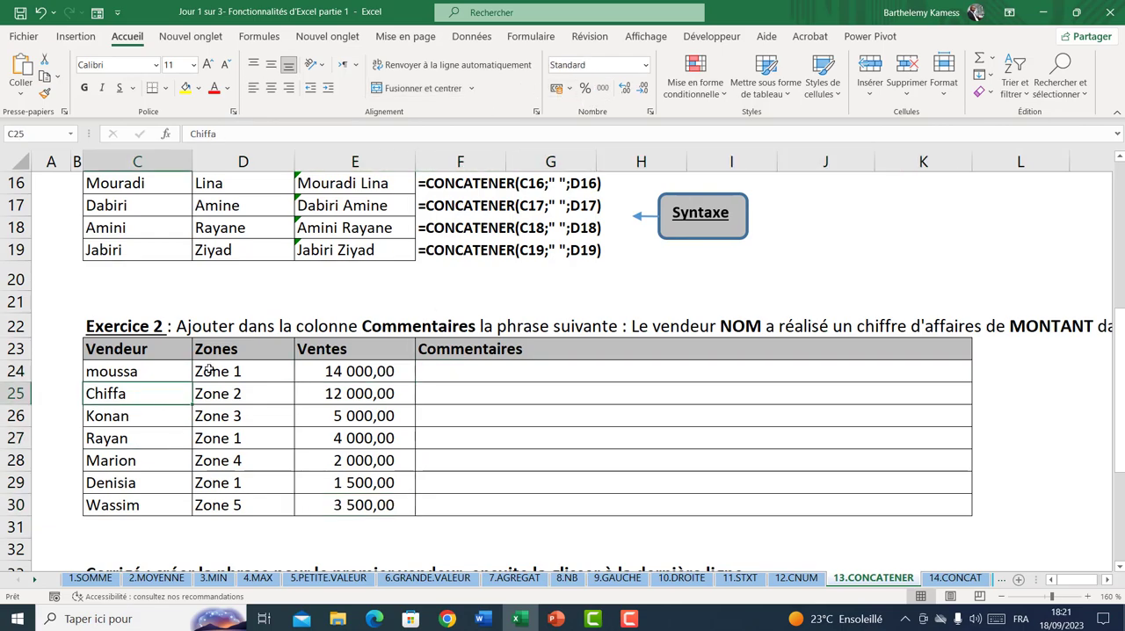
click(317, 369)
click(387, 407)
Start a CONCATENER formula in F24 with the Vendeur cell C24 and a space " " as its first two arguments
click(440, 371)
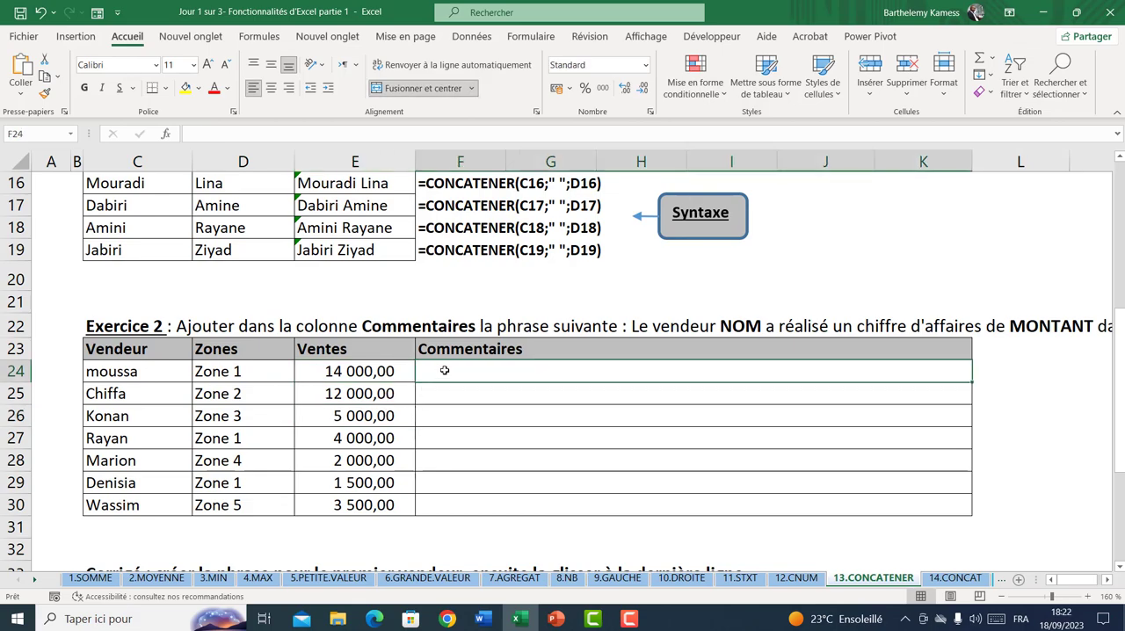
text(=)
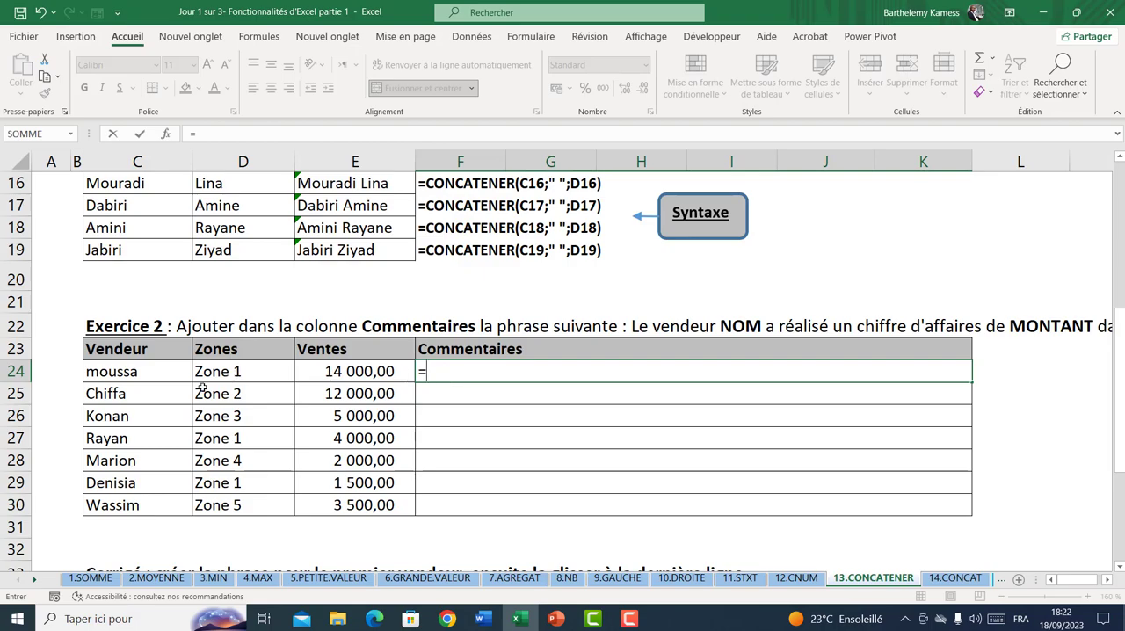
text(conc)
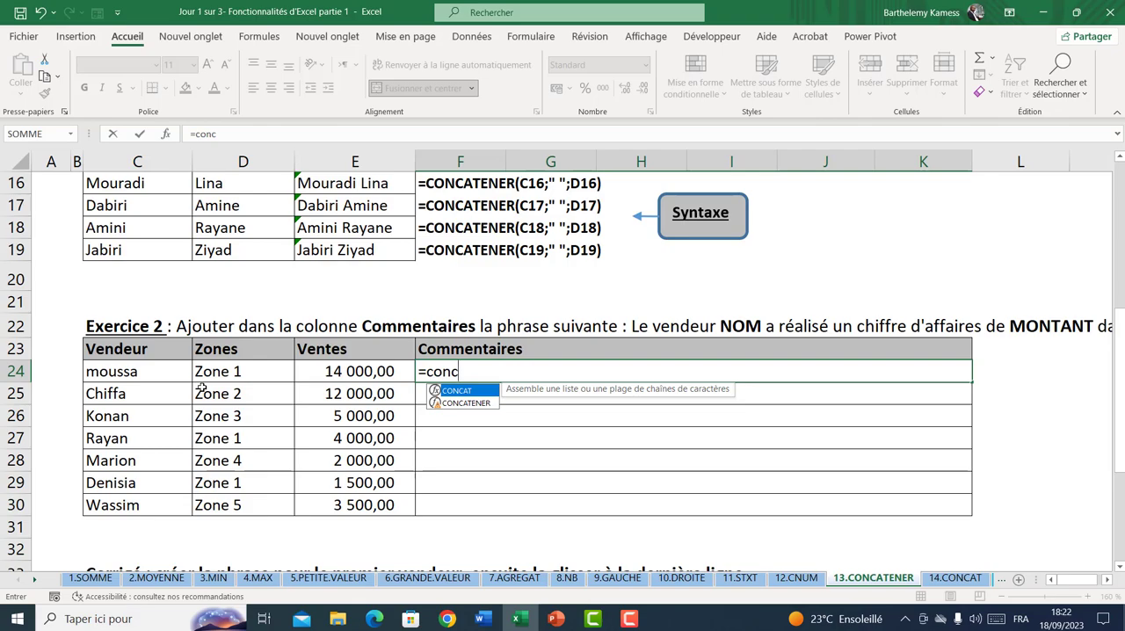
key(Down)
key(Tab)
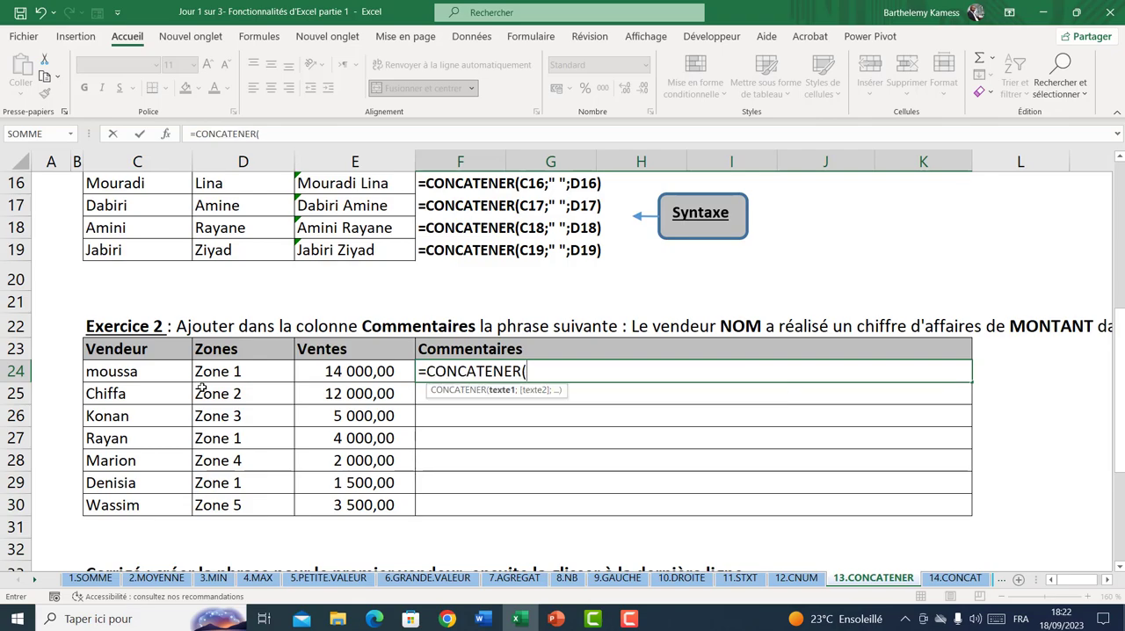
click(142, 374)
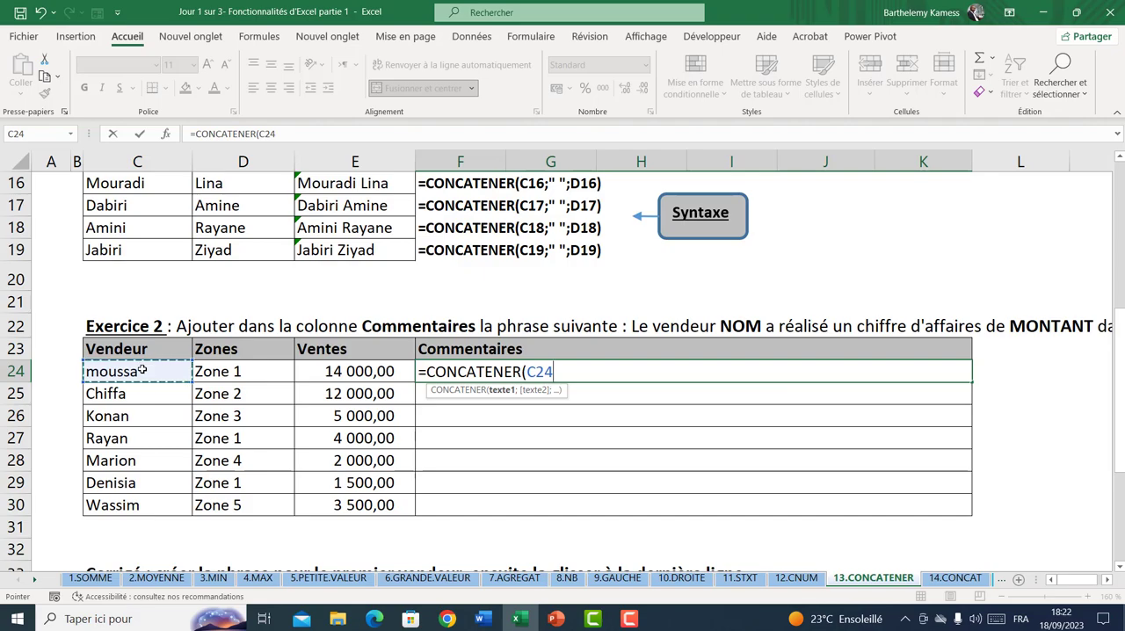
text(;)
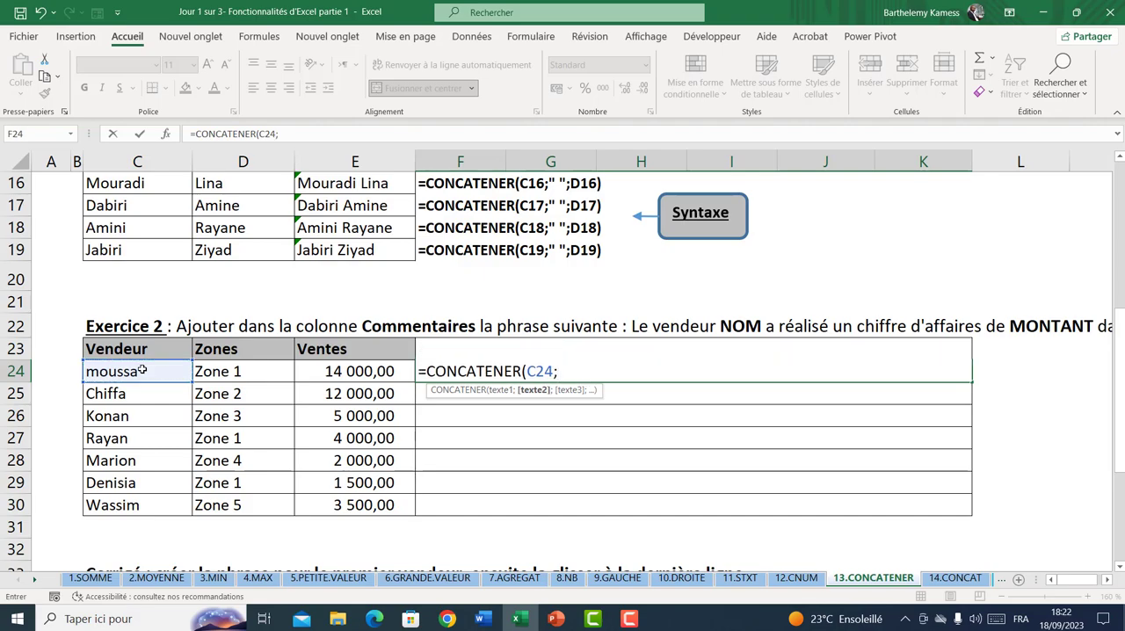
text(" ";)
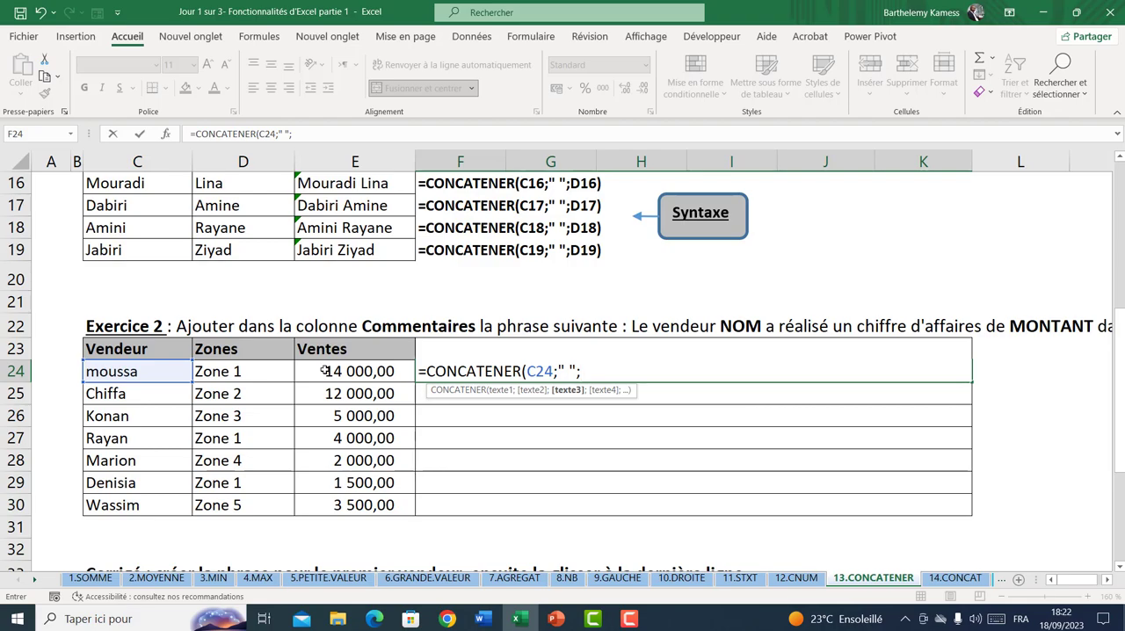
Add the text "a réalisé un chiffre d'affaires de" as the third argument of the F24 formula
text(a)
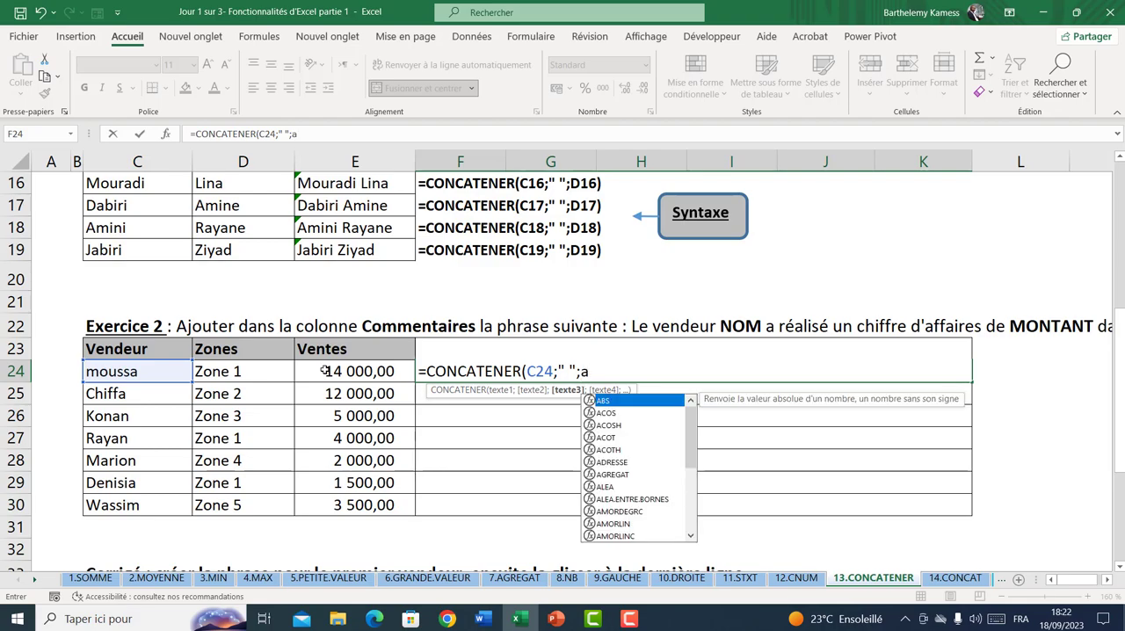
key(BackSpace)
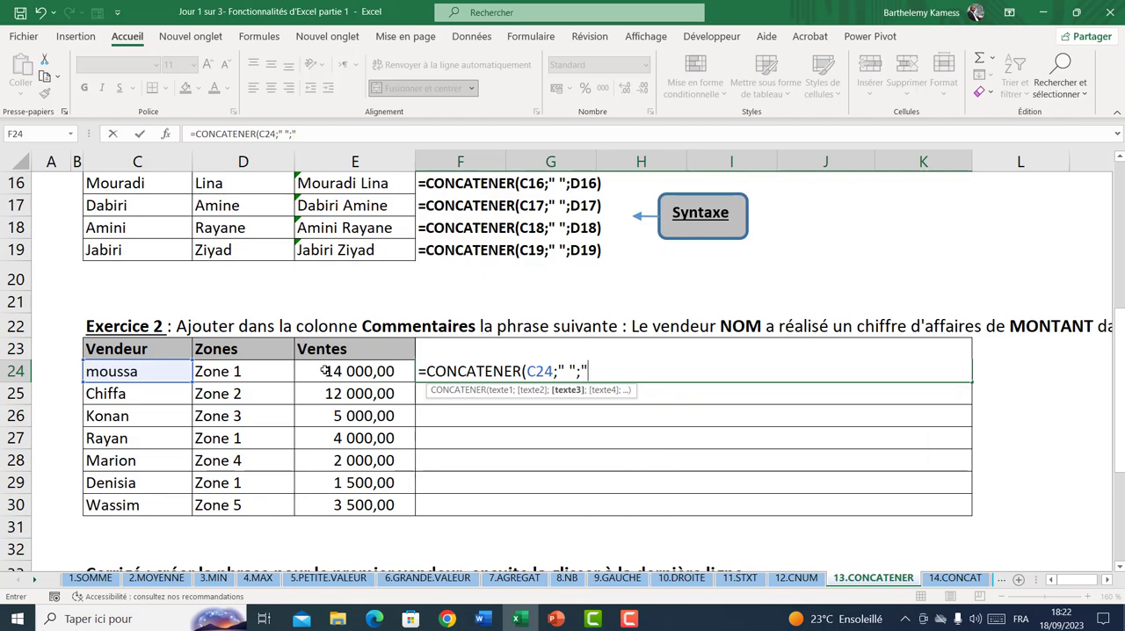
text(" r)
key(BackSpace)
key(BackSpace)
text(a réalisé un chi)
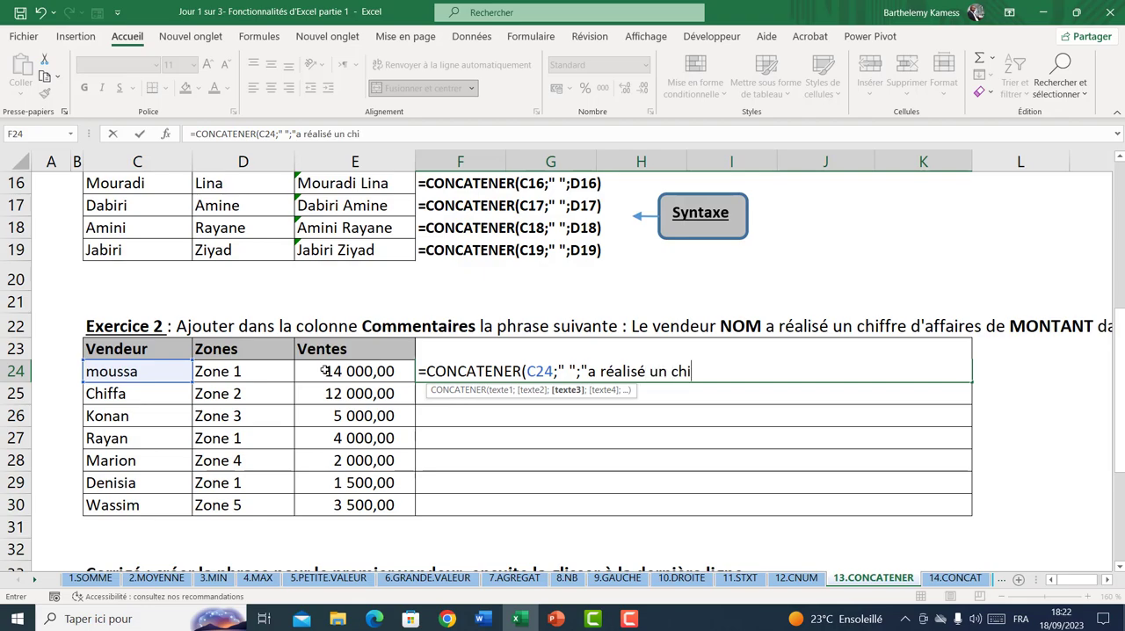
text(ffre d'affaire)
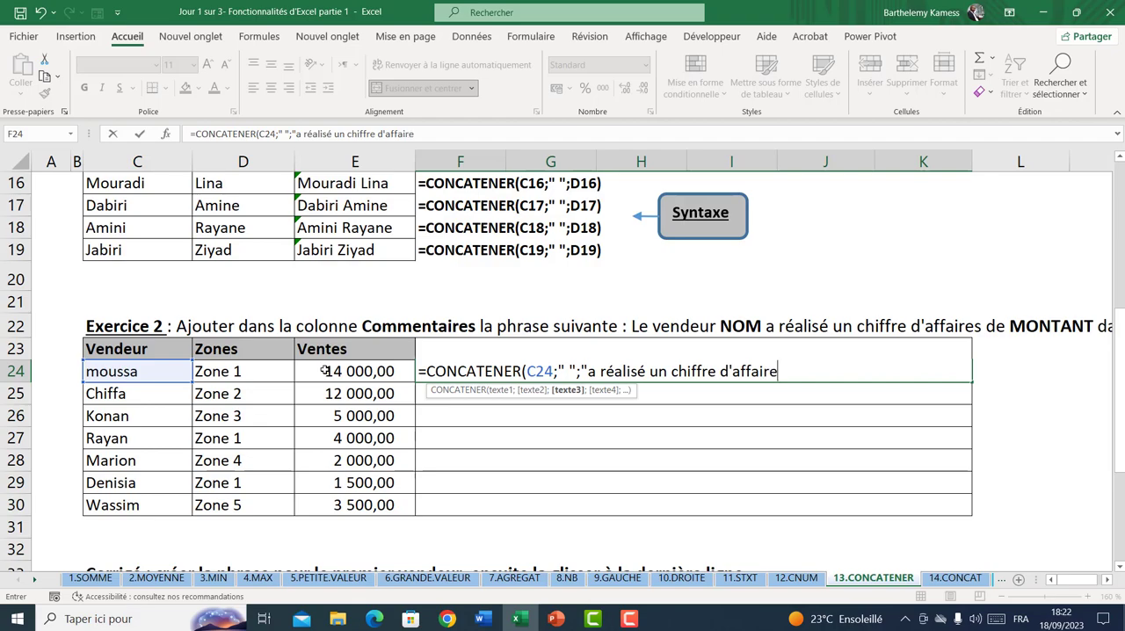
text(s de";)
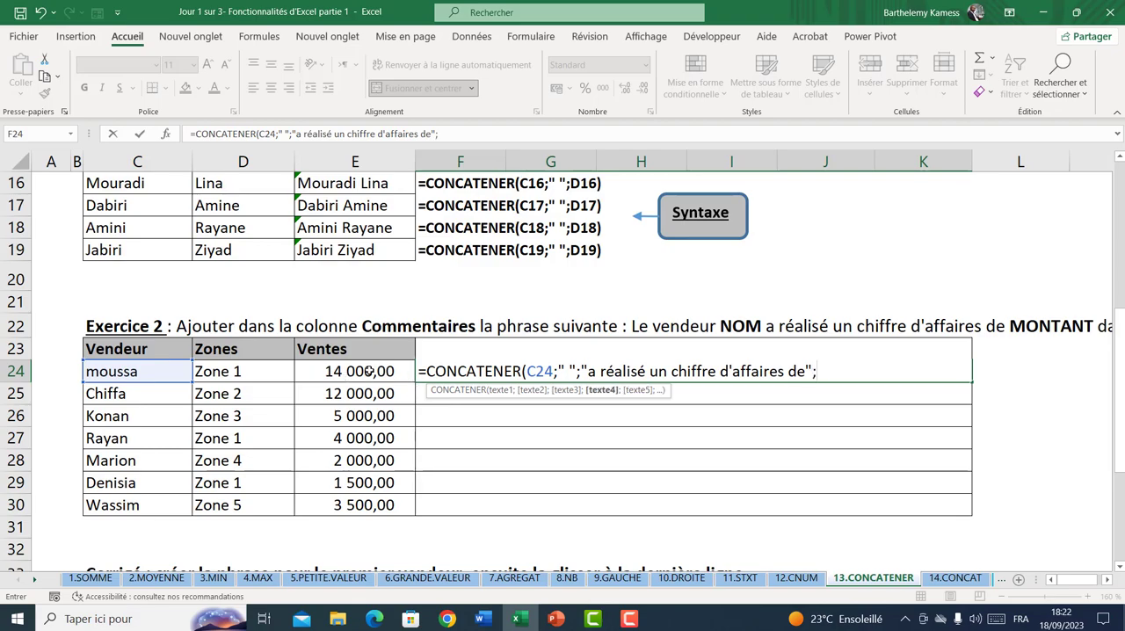
Complete the F24 formula with the Ventes cell E24, a space " " and the Zones cell D24, and enter it
click(369, 371)
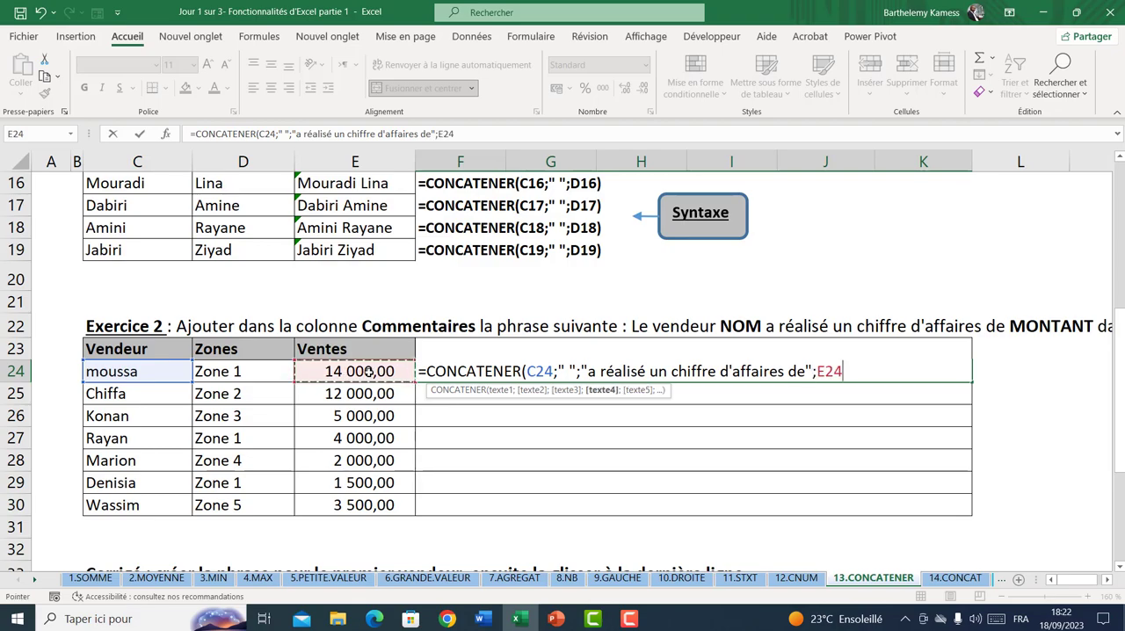
text(;)
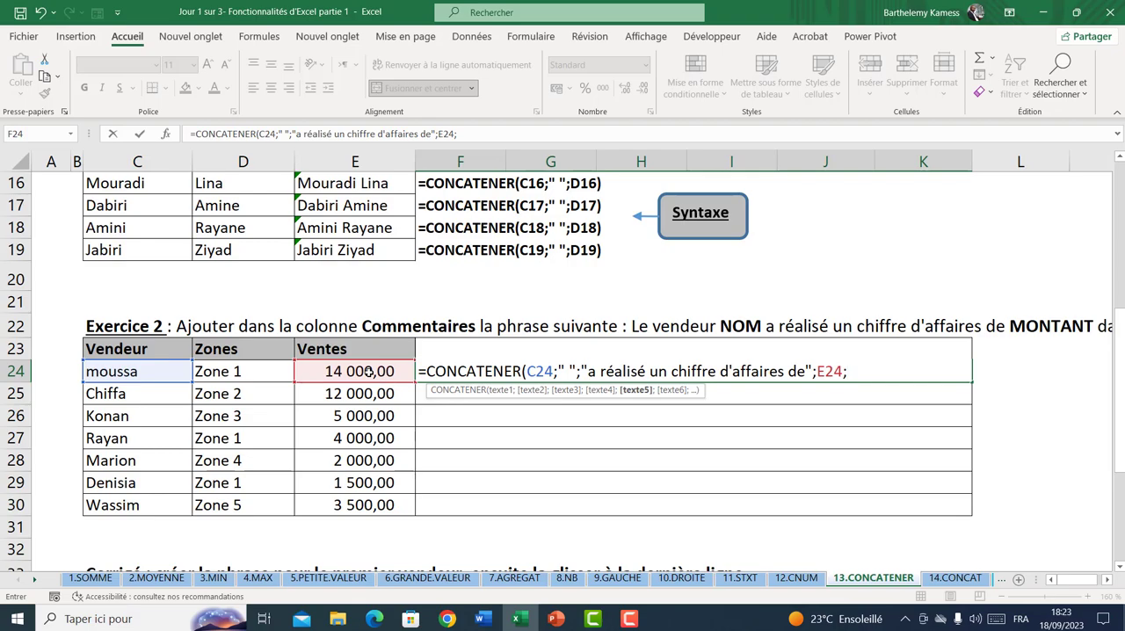
text(" ";)
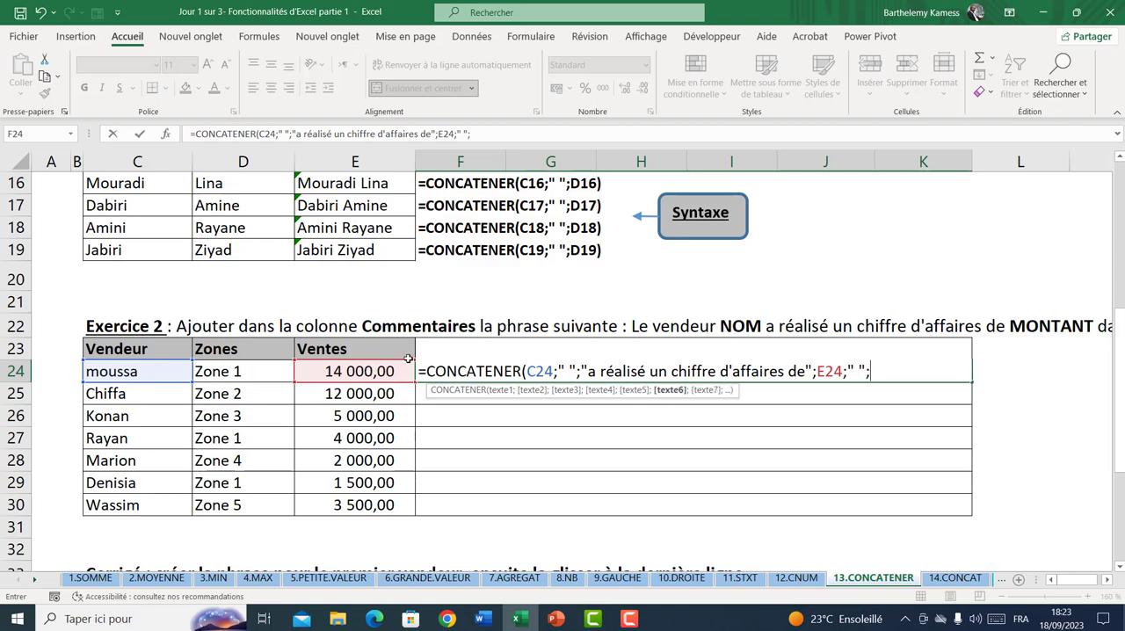
click(230, 374)
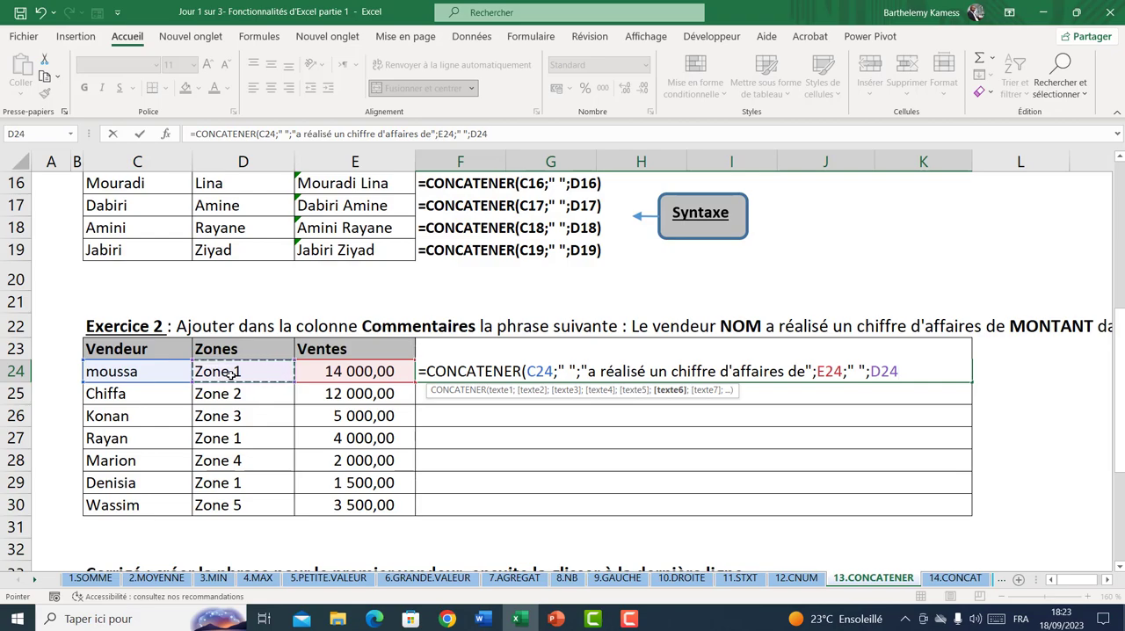
text())
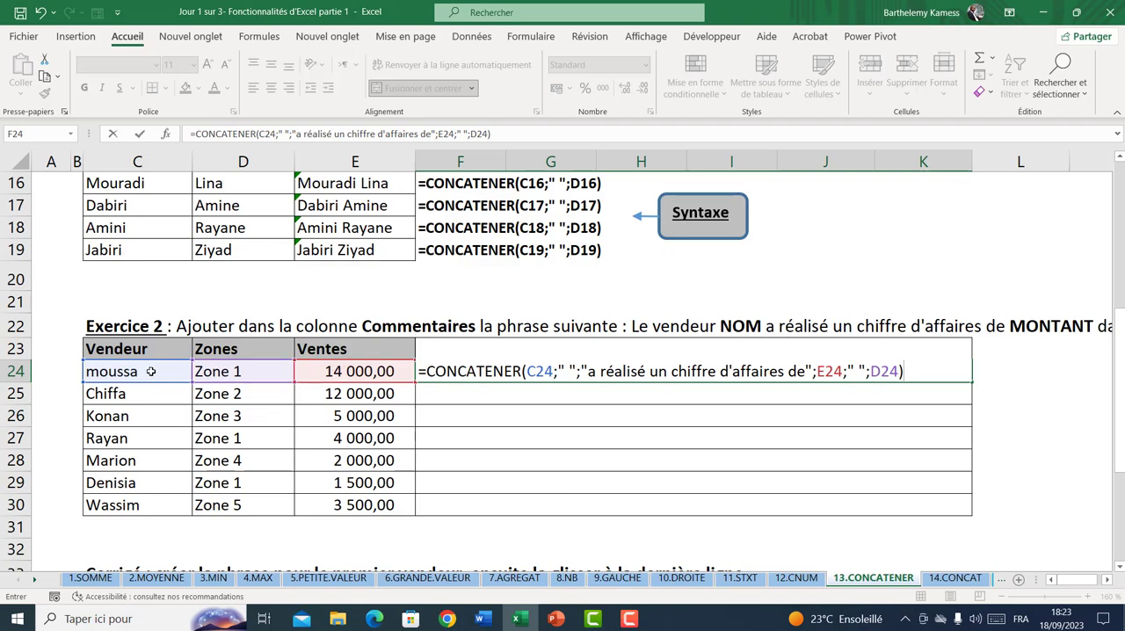
drag(587, 371, 806, 373)
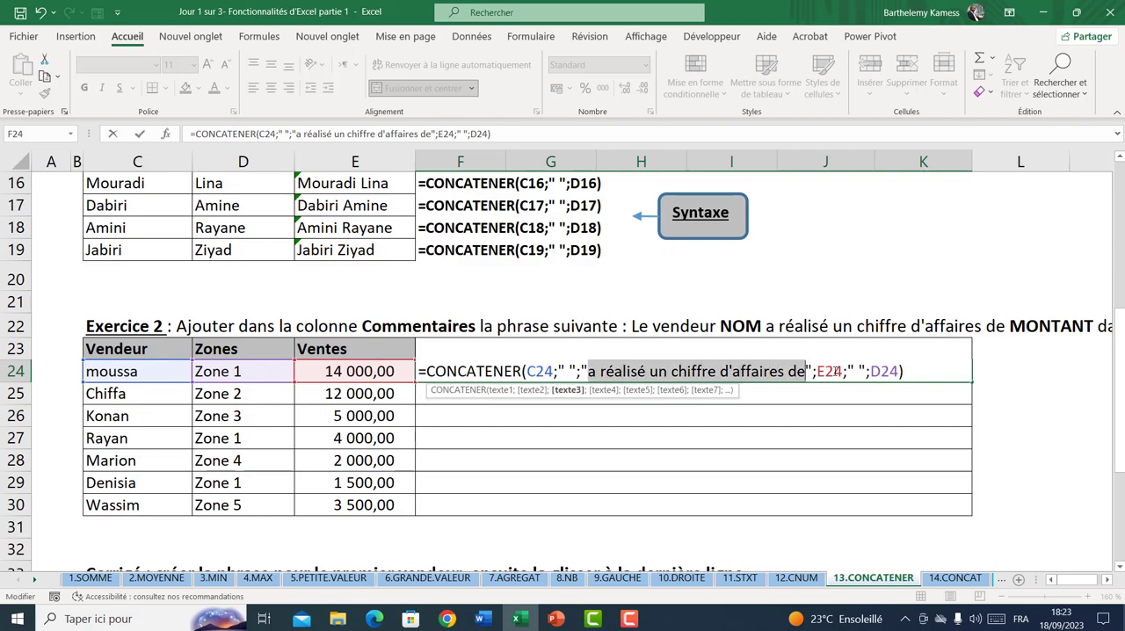
click(833, 371)
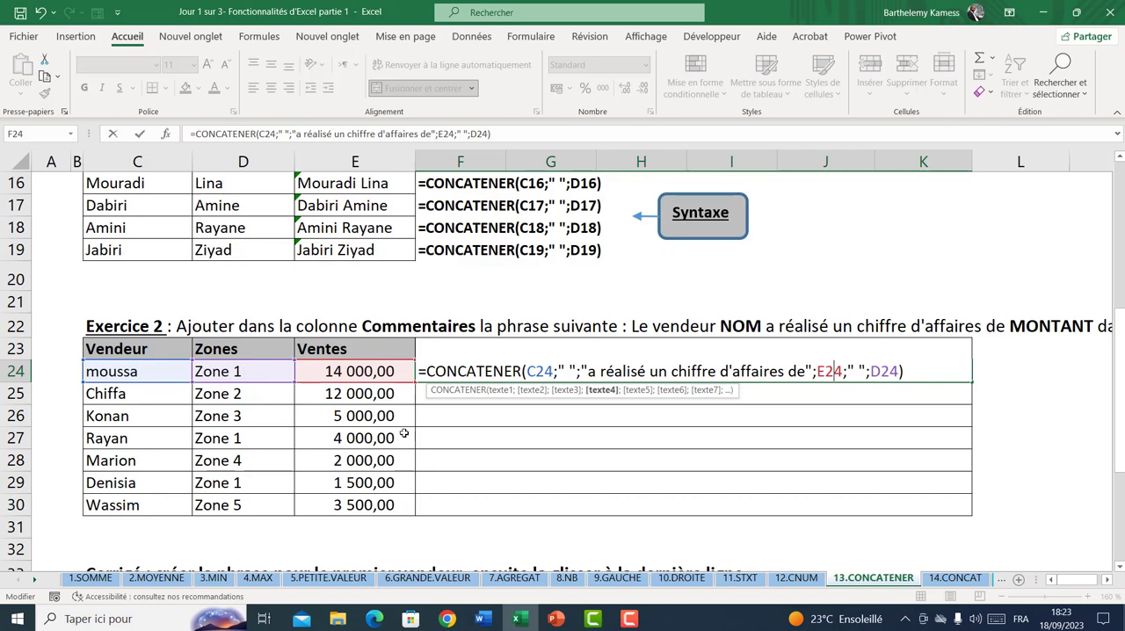
key(Return)
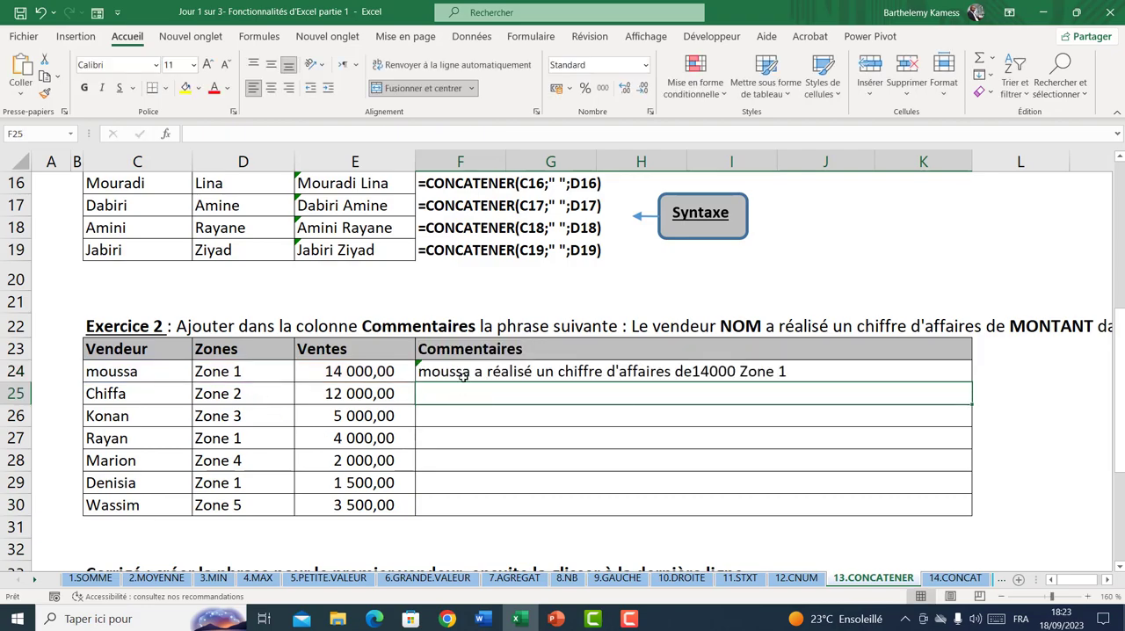
Replace the seller's name in C24 with another first name and set the zone in D24 to zone40
click(463, 375)
click(116, 373)
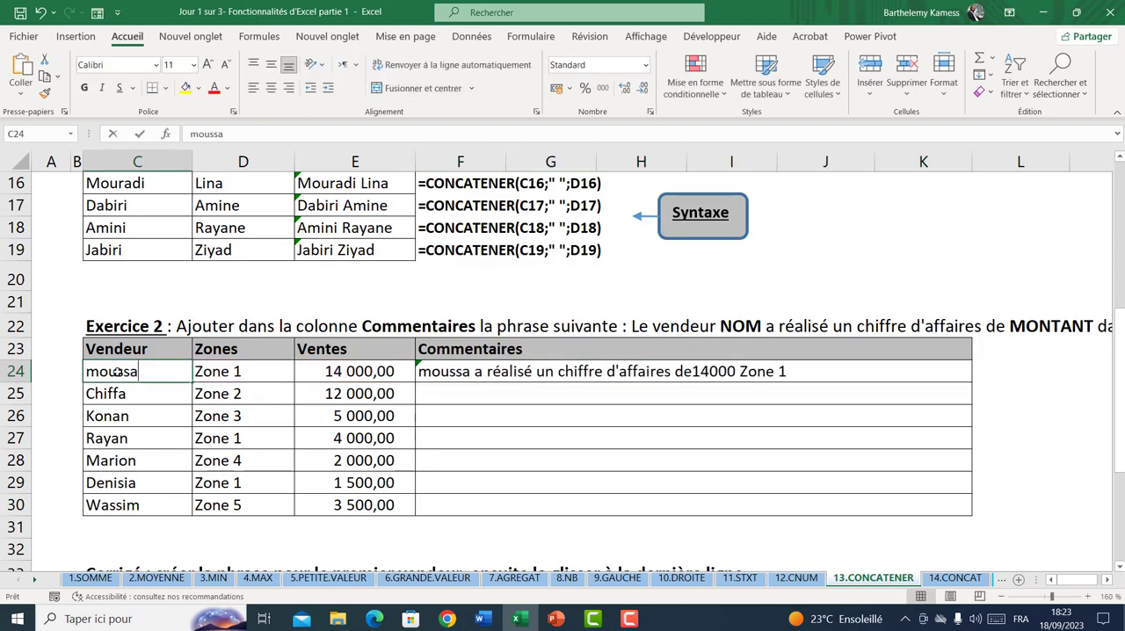
text(Alice)
key(Tab)
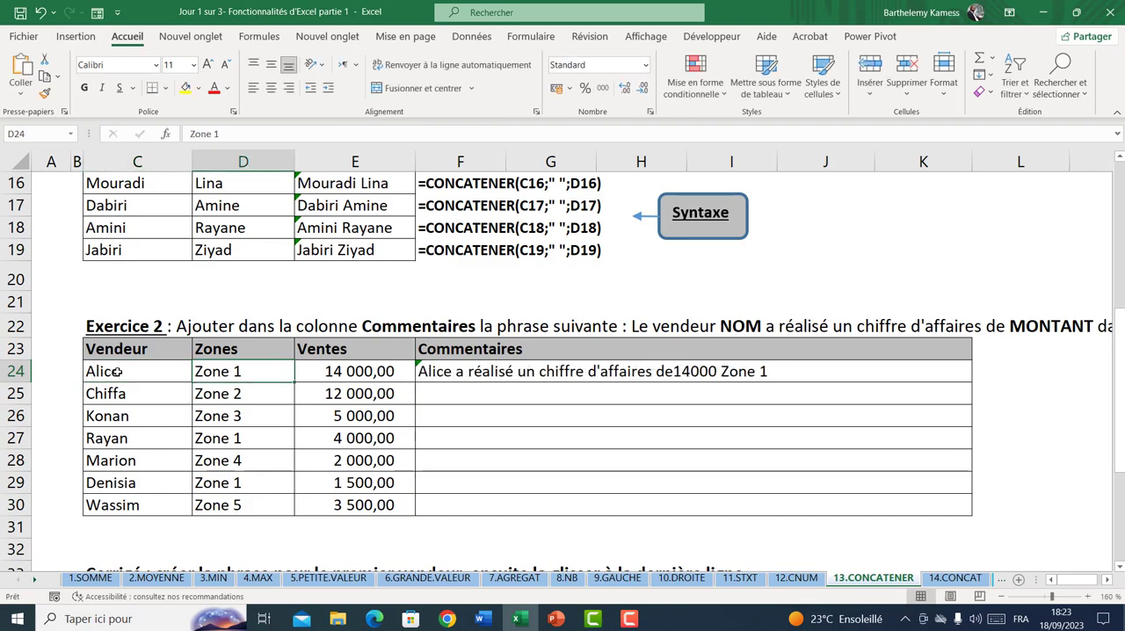
text(zone40)
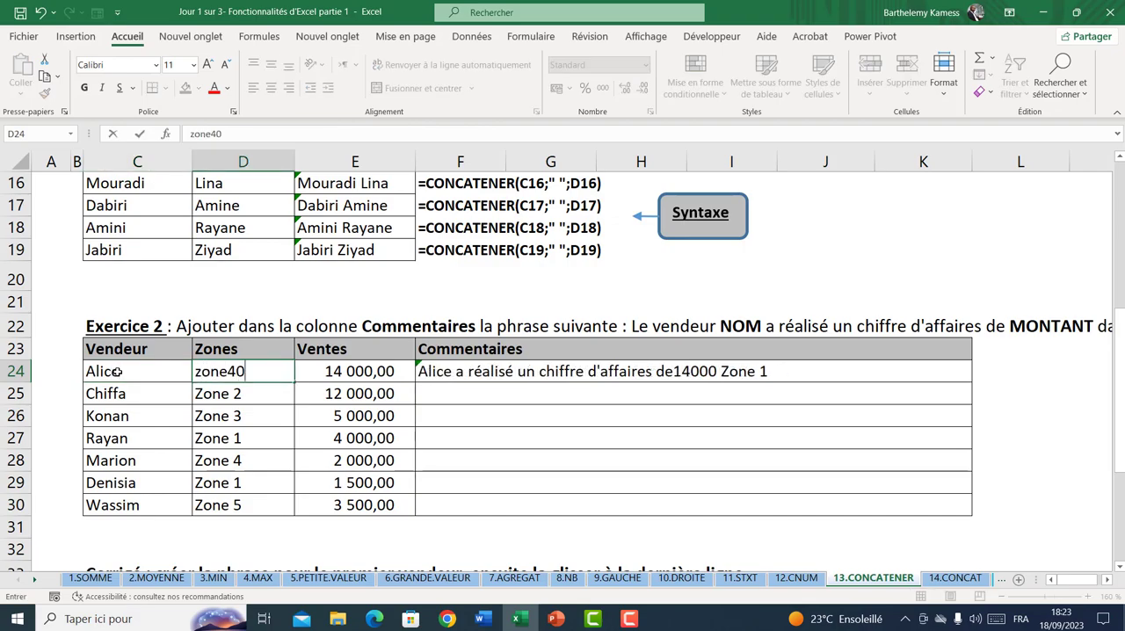
key(Tab)
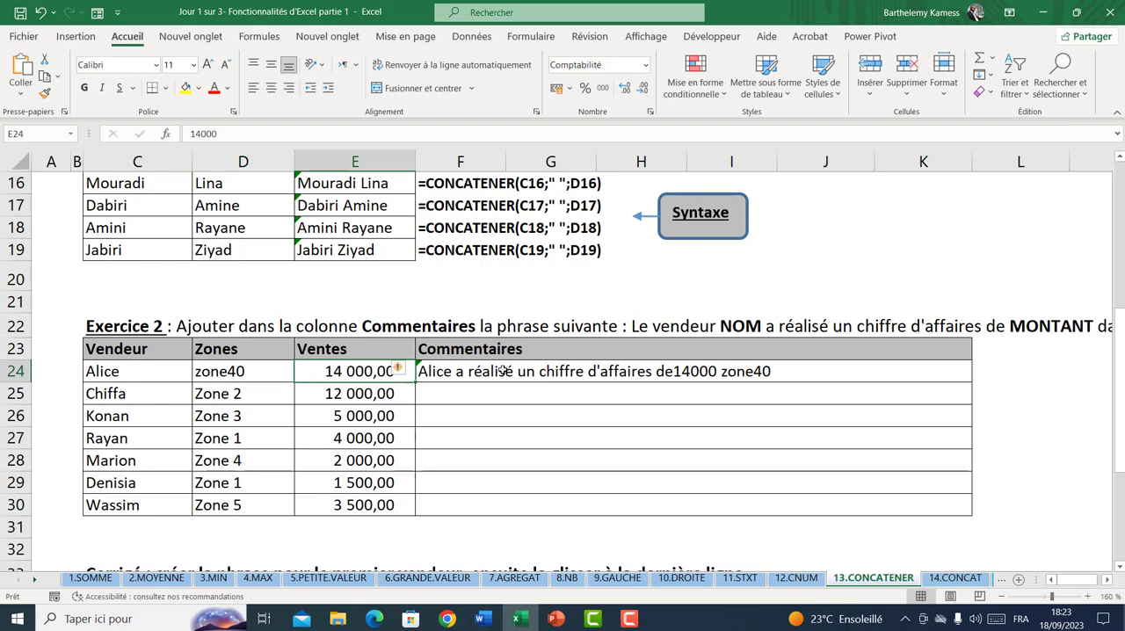
Rewrite F24 from scratch as a CONCATENER formula beginning with C24 and a space " "
click(502, 371)
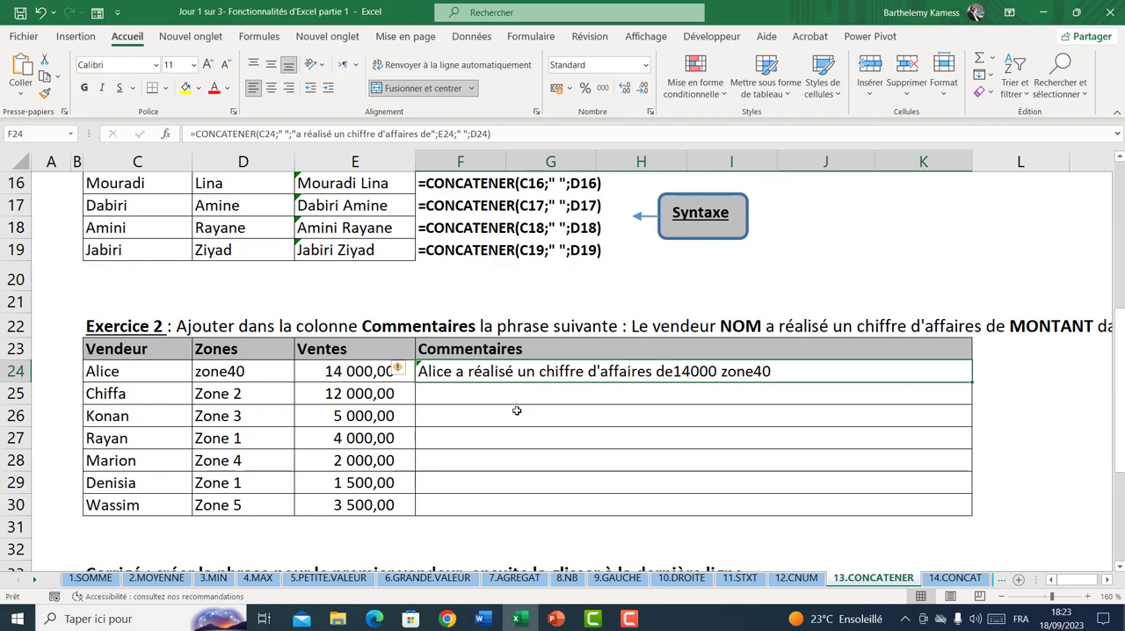
text(=cone)
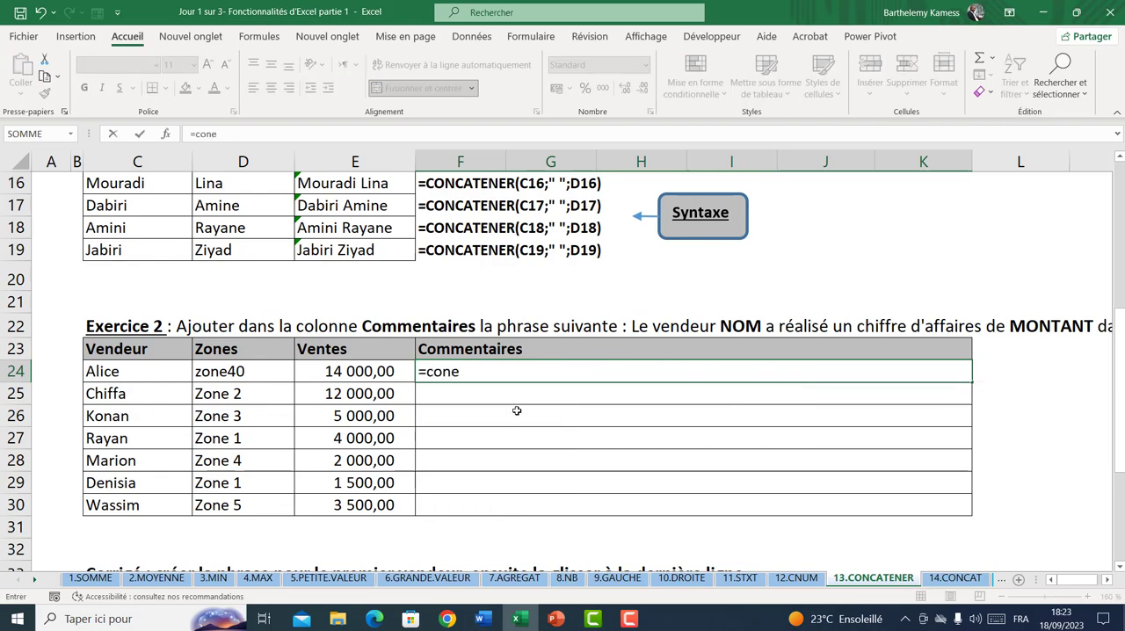
key(BackSpace)
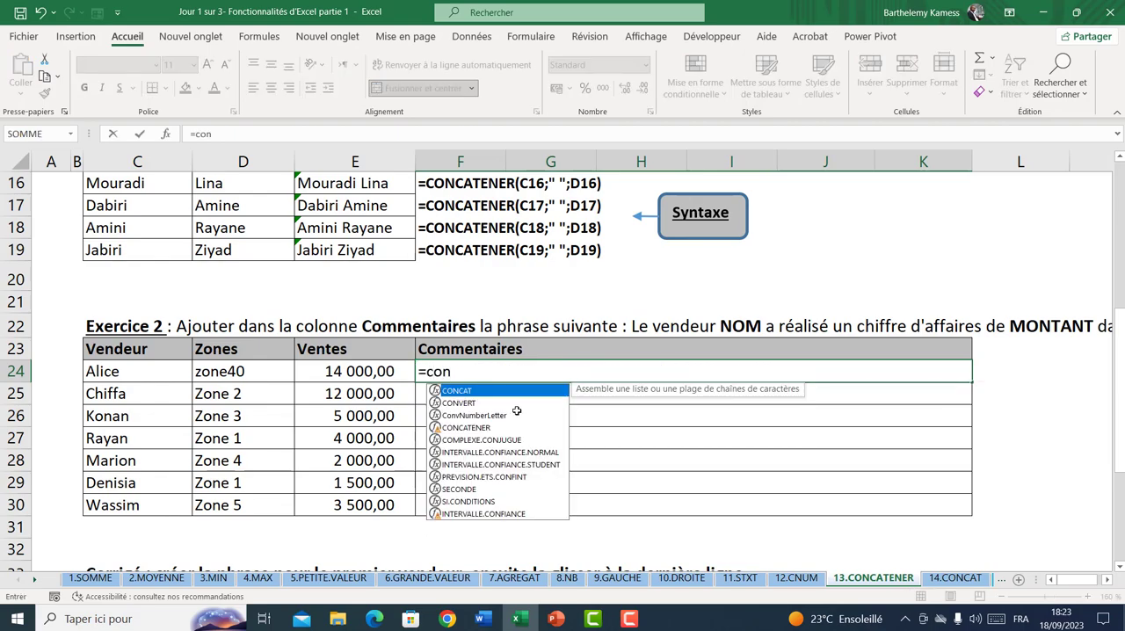
key(Down)
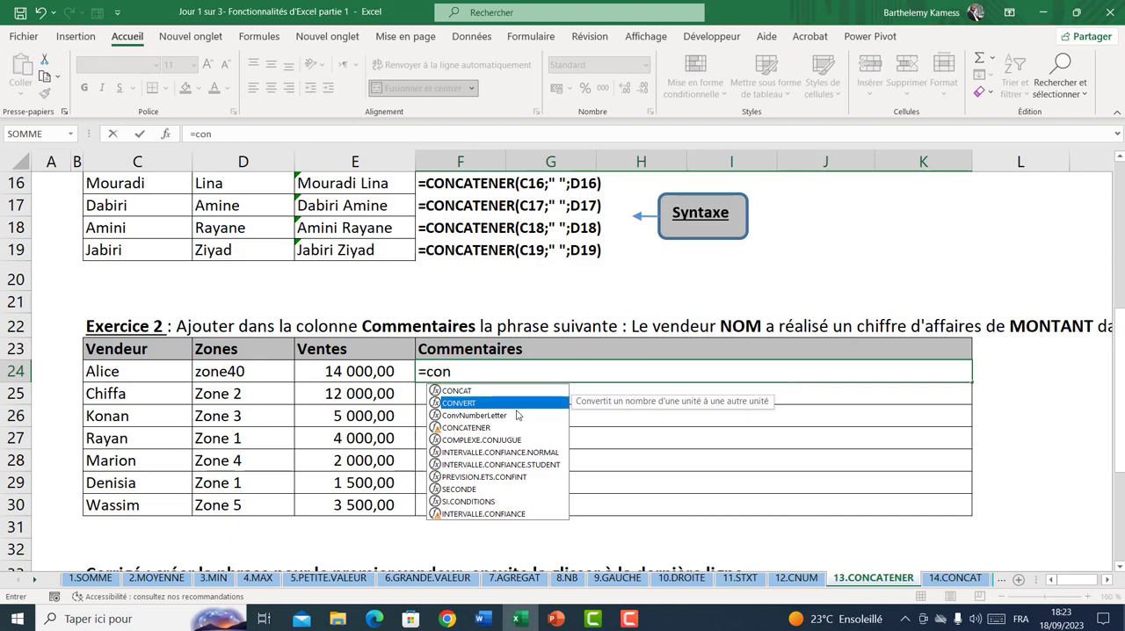
text(c)
key(Tab)
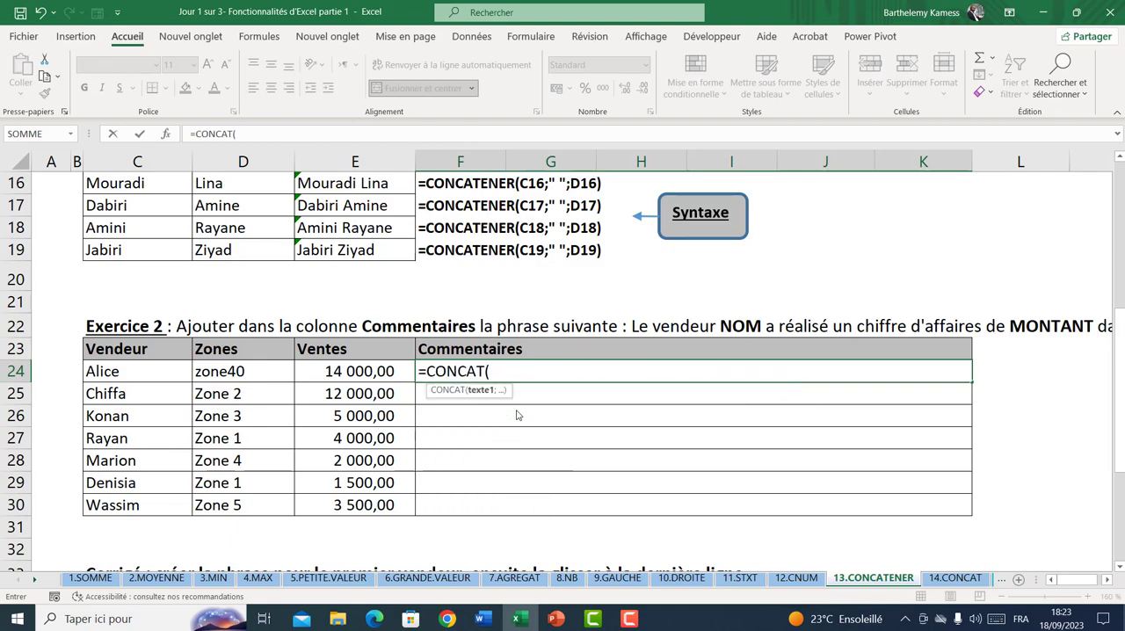
key(BackSpace)
key(Down)
key(Tab)
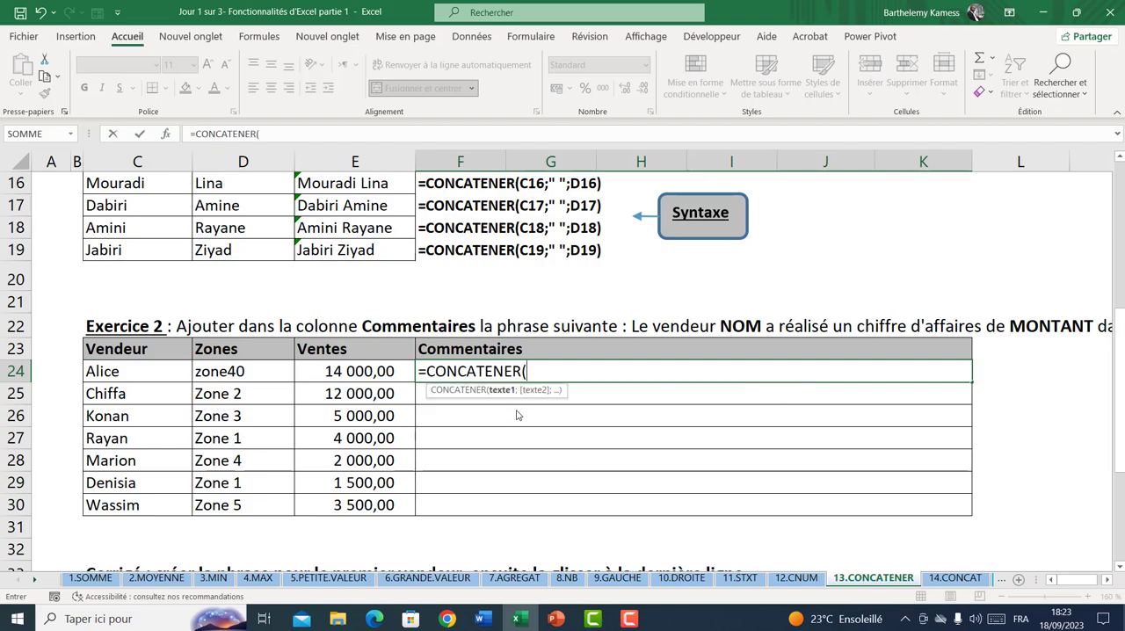
click(117, 372)
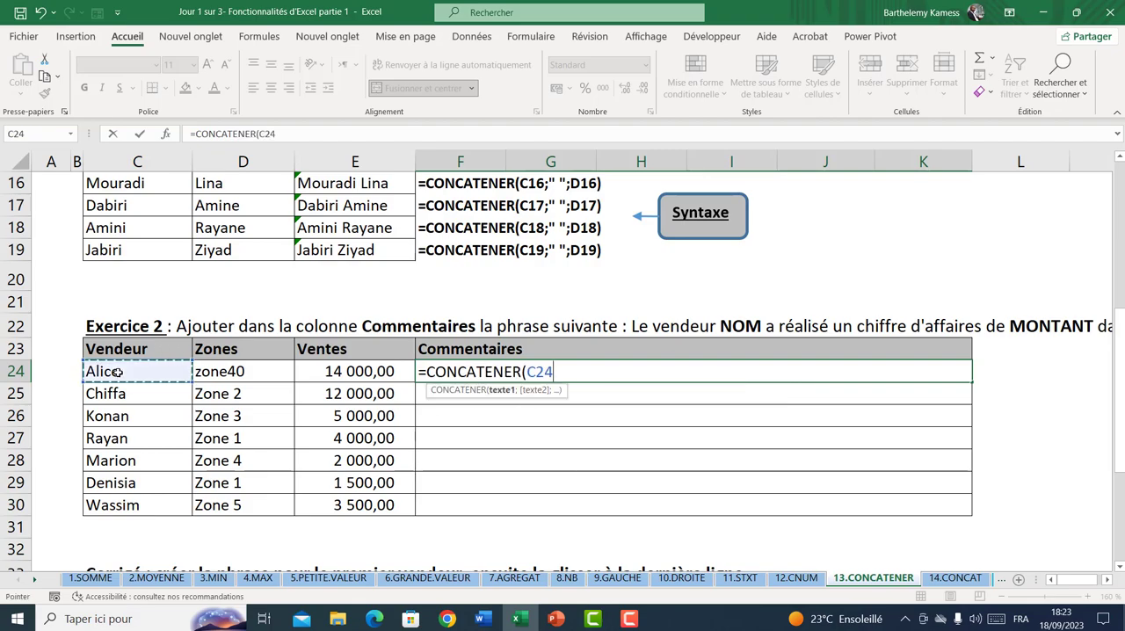
text(;)
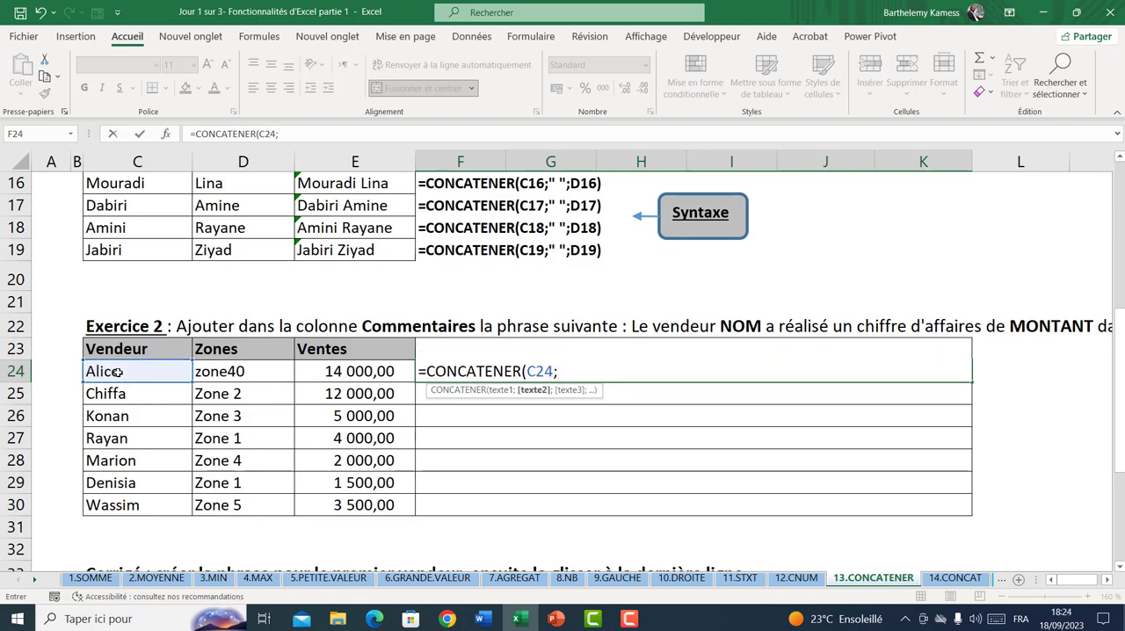
text(" ";)
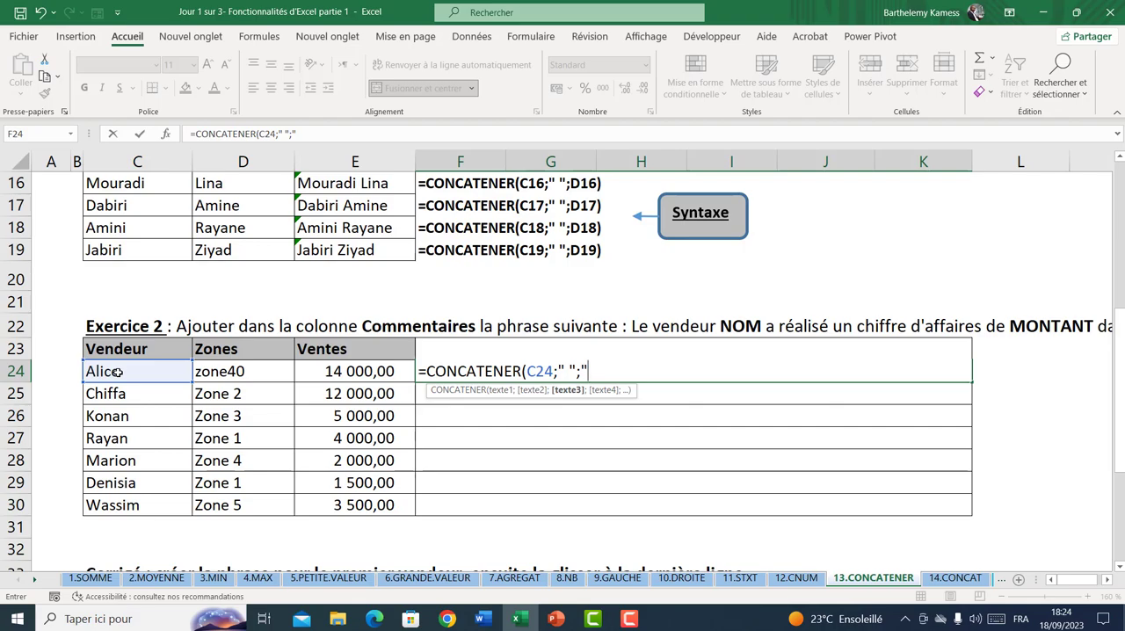
Add the text "a réalisé un chiffre d'affaires de" as the third argument of the rewritten F24 formula
text("a réalisé u nchiffre)
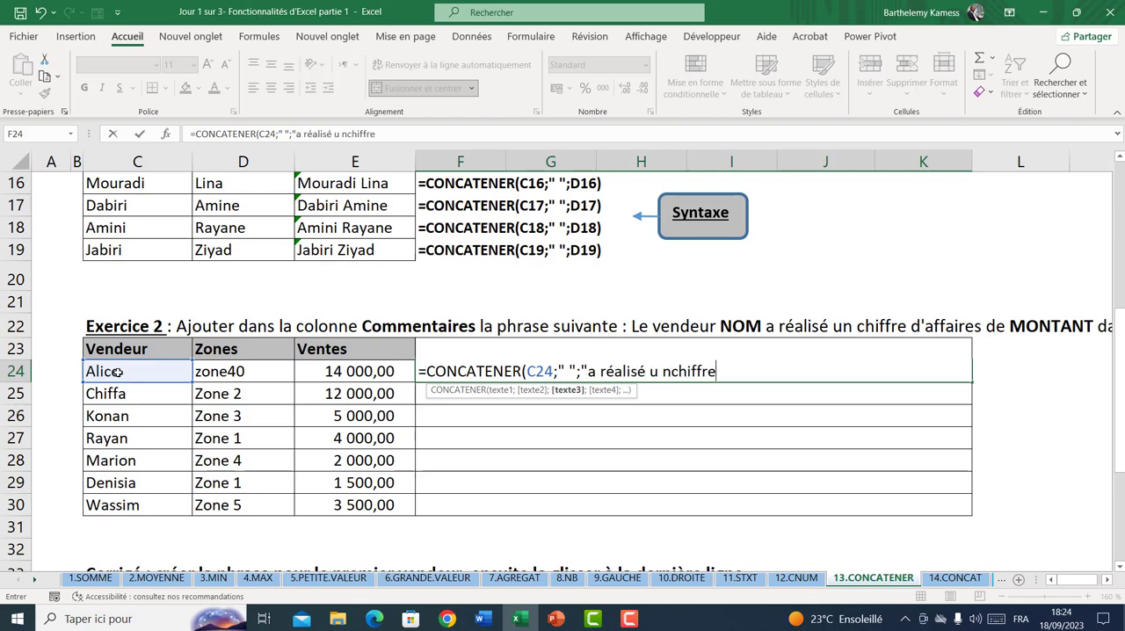
key(BackSpace)
key(BackSpace)
key(BackSpace)
key(BackSpace)
key(BackSpace)
key(BackSpace)
key(BackSpace)
key(BackSpace)
key(BackSpace)
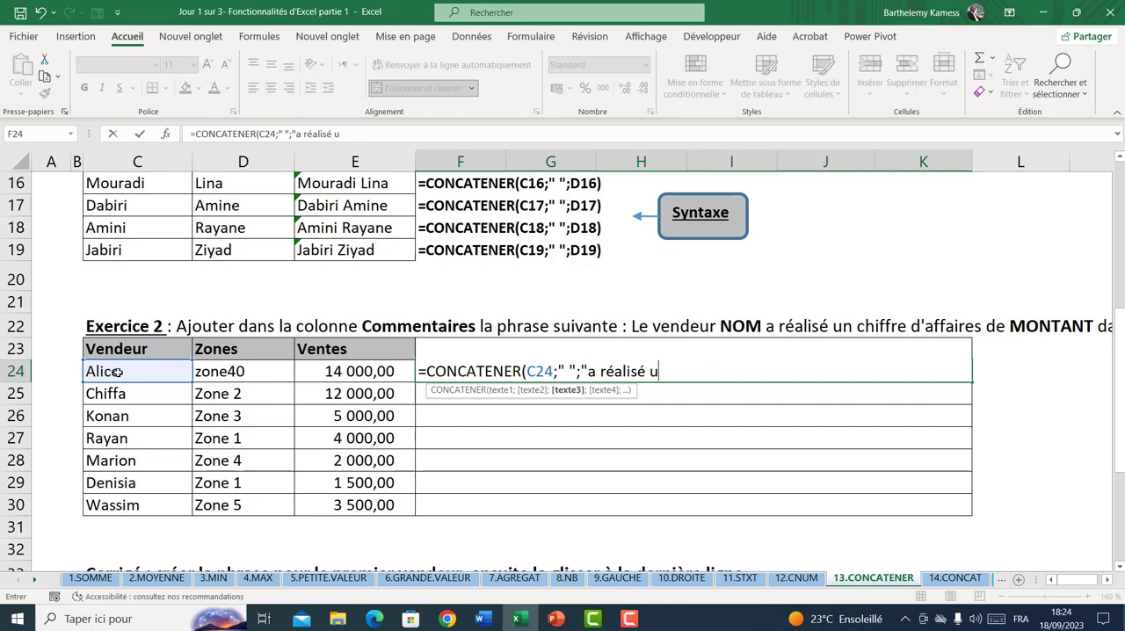
text(n chiffre d'a)
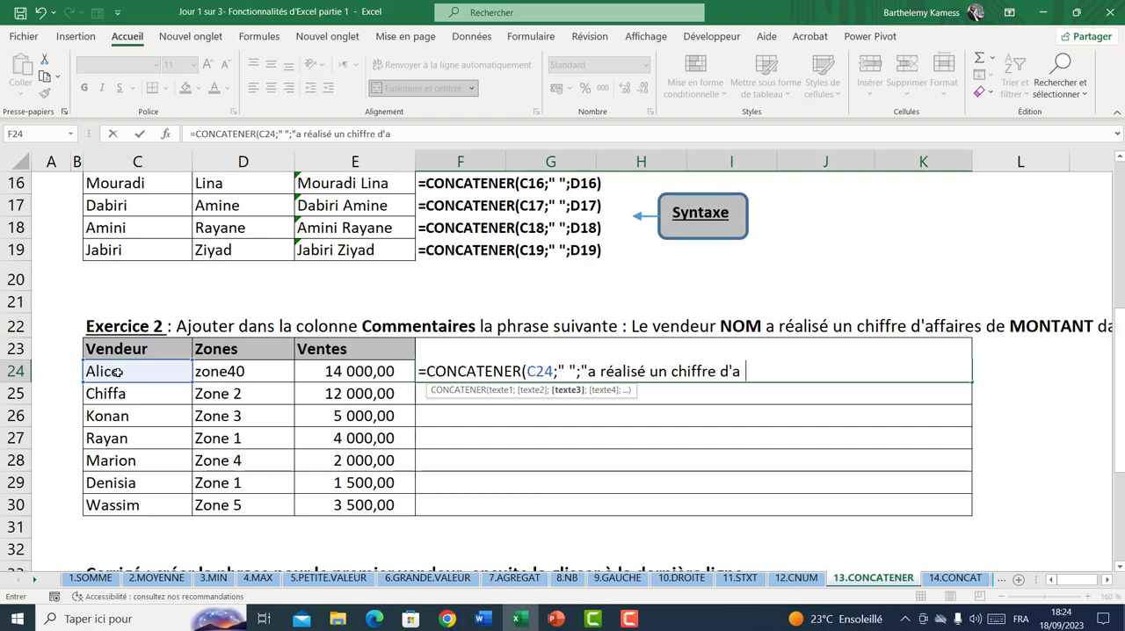
key(BackSpace)
text(ffaires de)
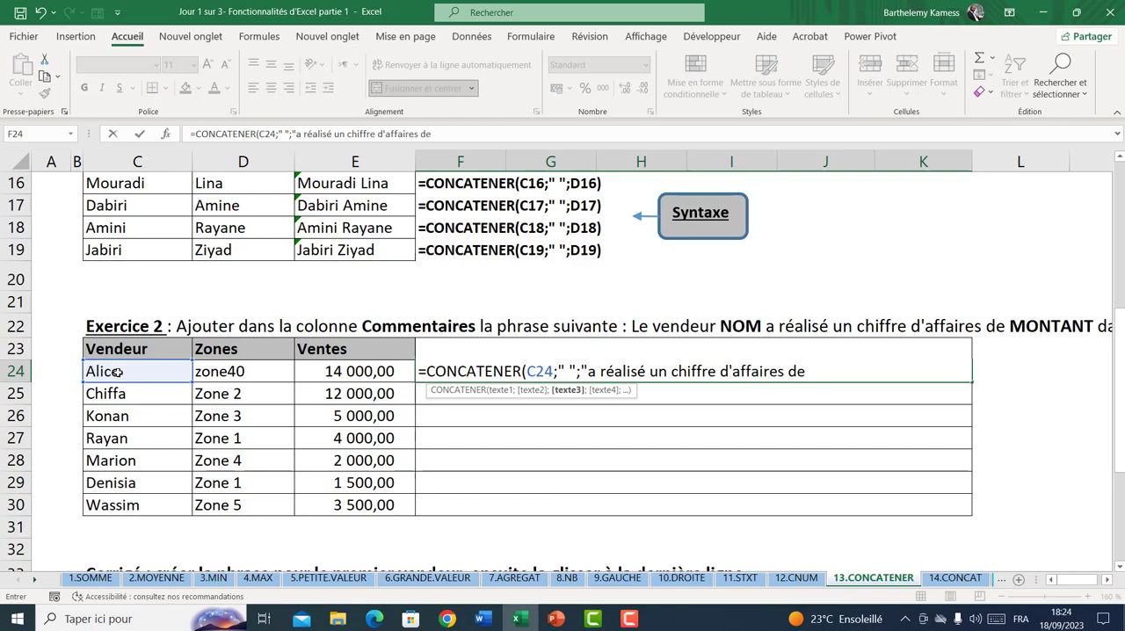
text(";)
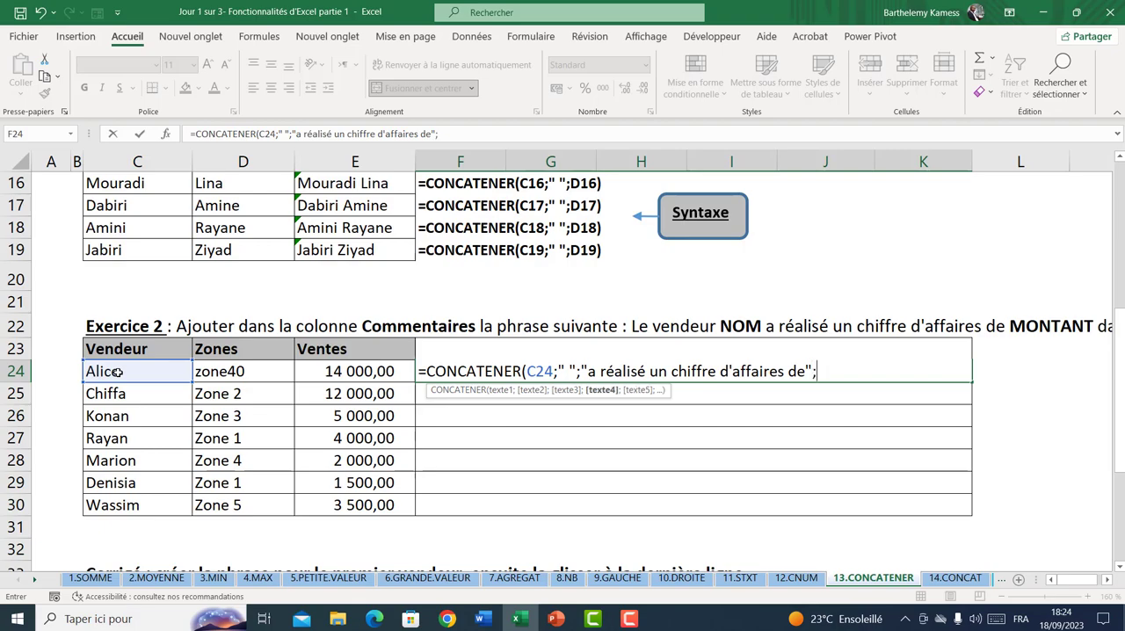
Add the Ventes cell E24 and a space " " as further arguments of the F24 formula and enter it
click(382, 373)
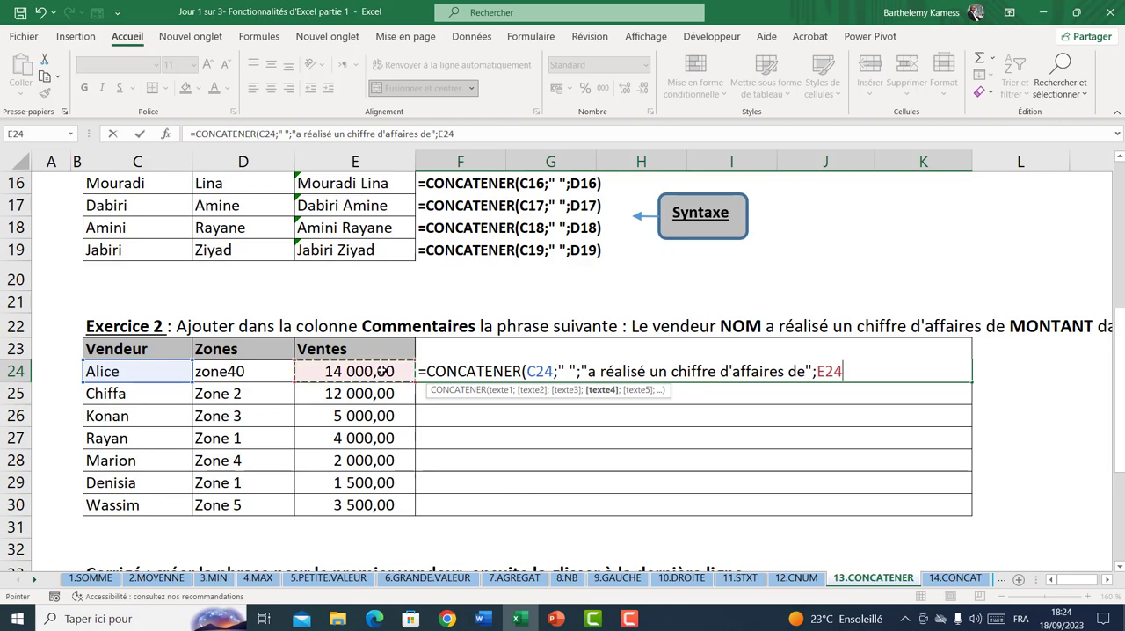
text(;)
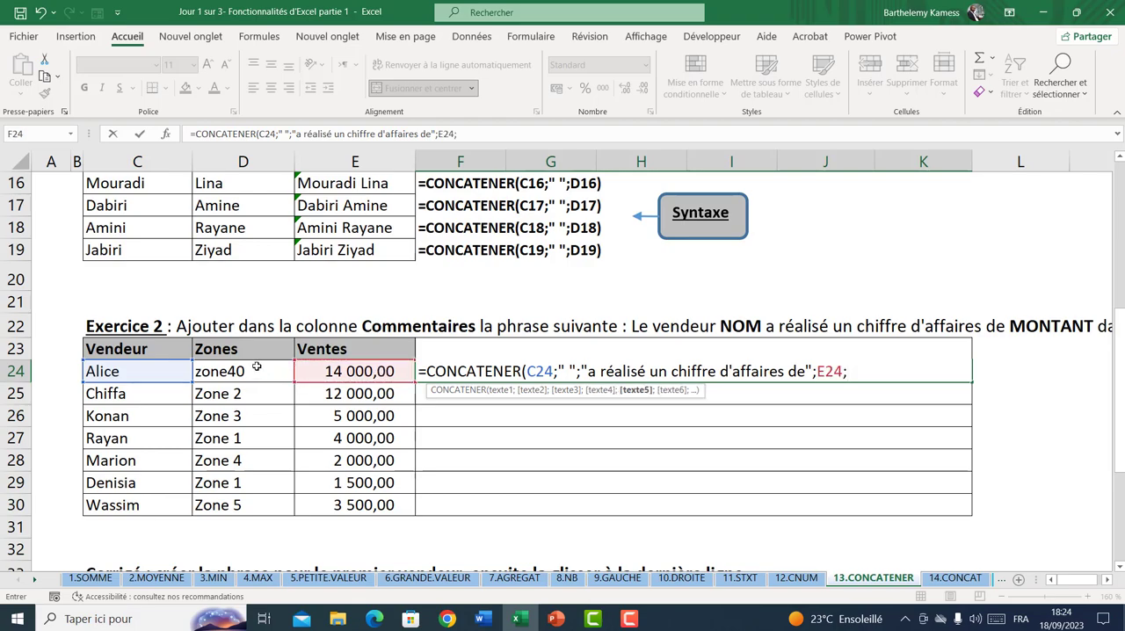
text(" ")
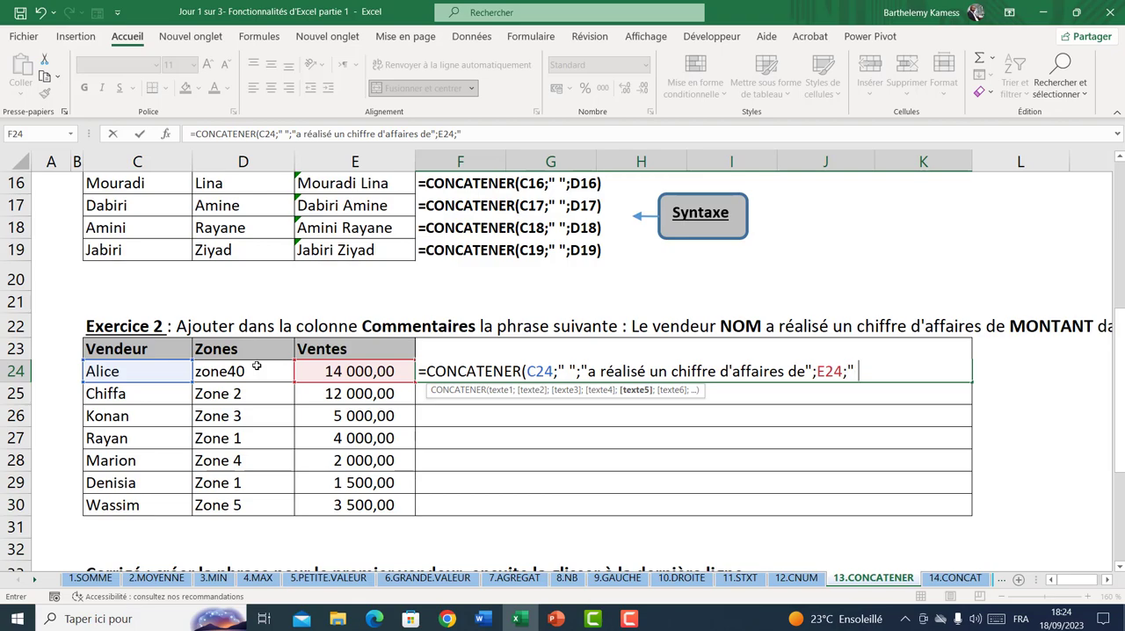
click(237, 365)
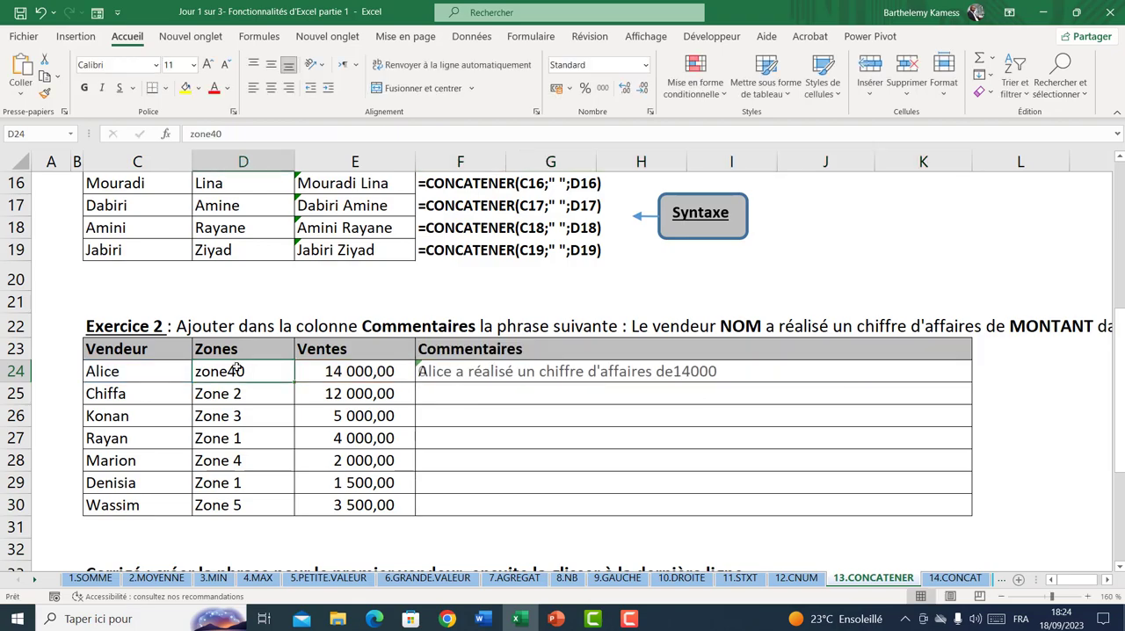
Edit the F24 formula again to append the Zones cell D24 as its last argument, and enter it
double_click(466, 371)
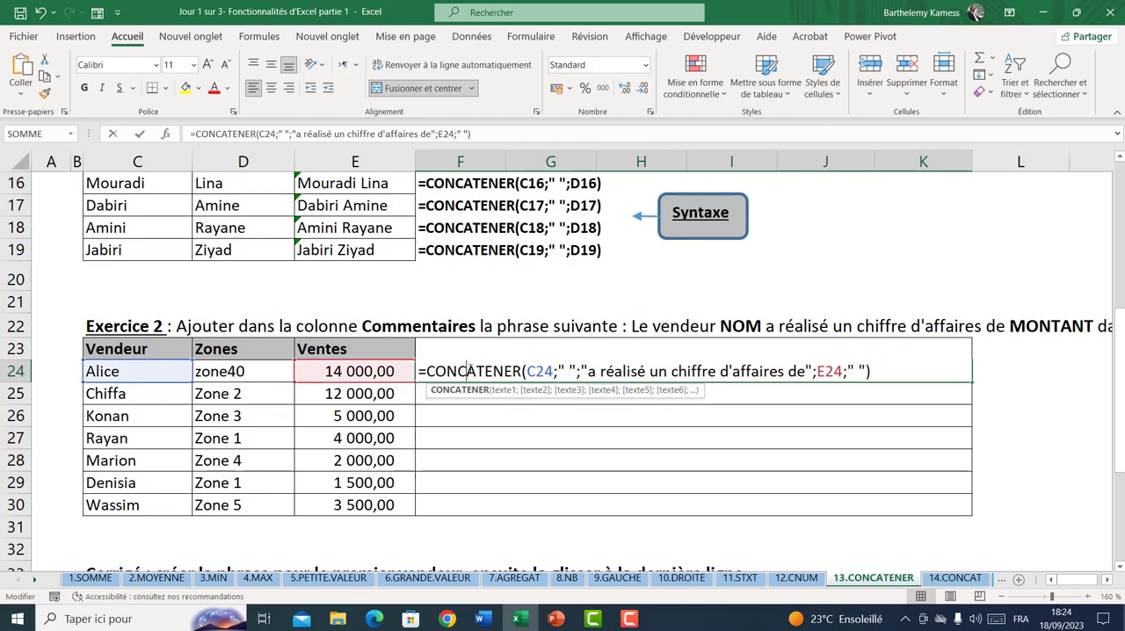
click(868, 372)
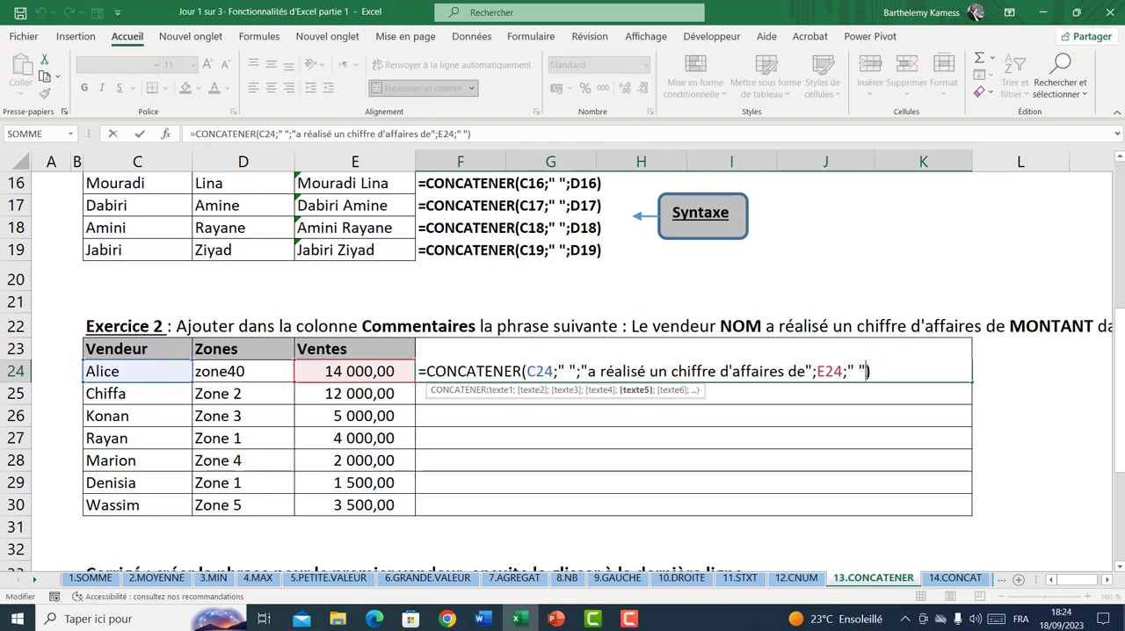
text(;)
click(254, 371)
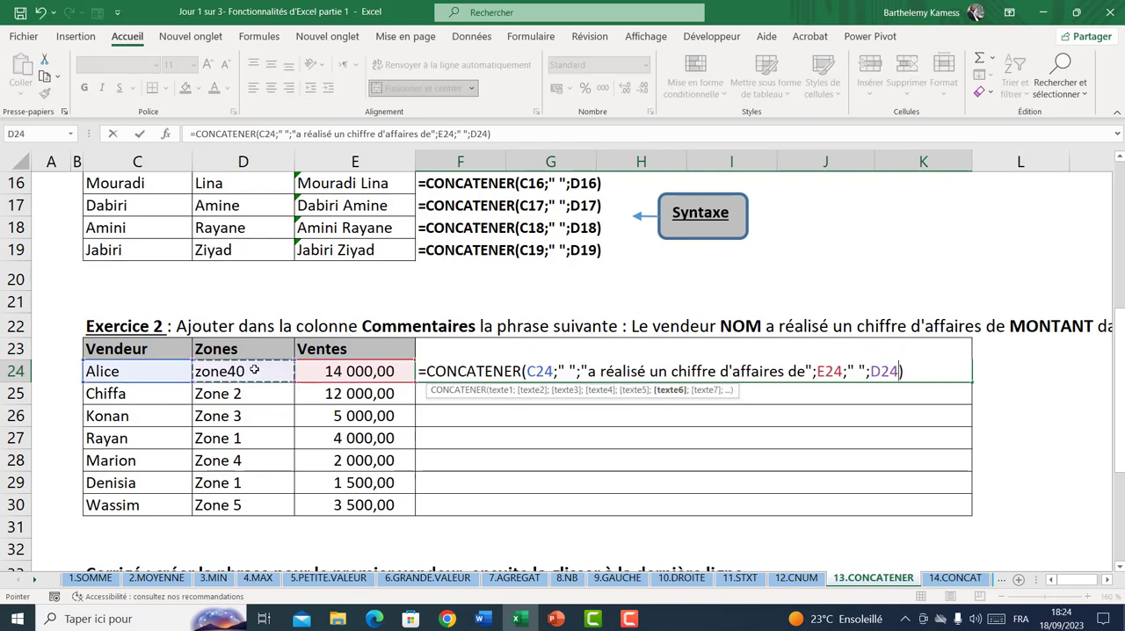
key(Return)
Set the zone in D24 to "zone 1" and replace the seller's name in C24 with another first name
click(234, 372)
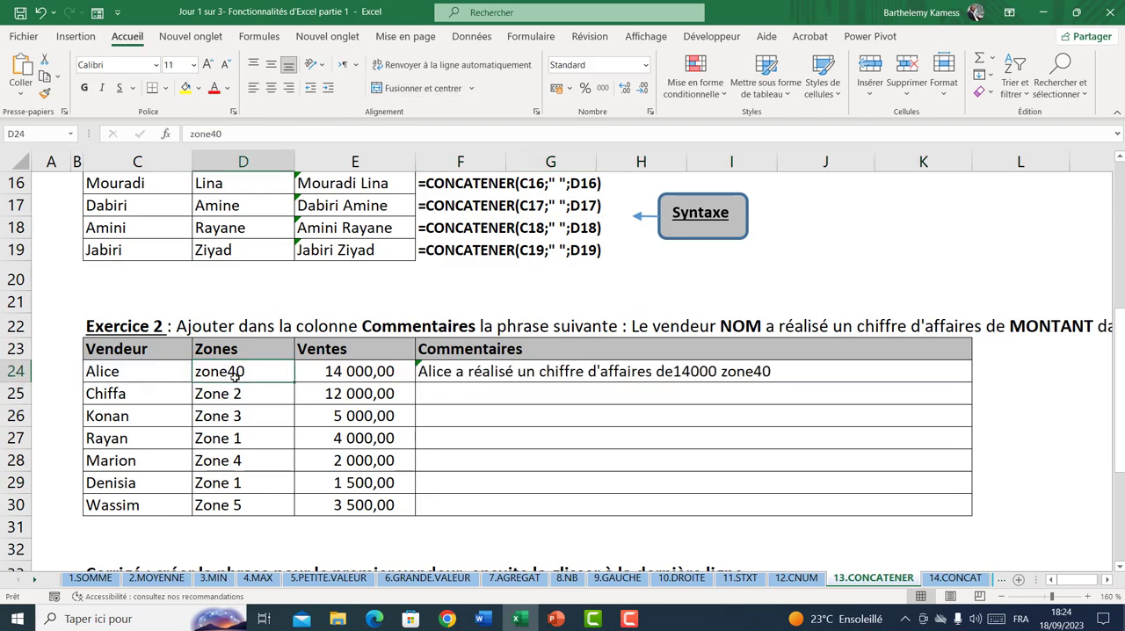
text(zone)
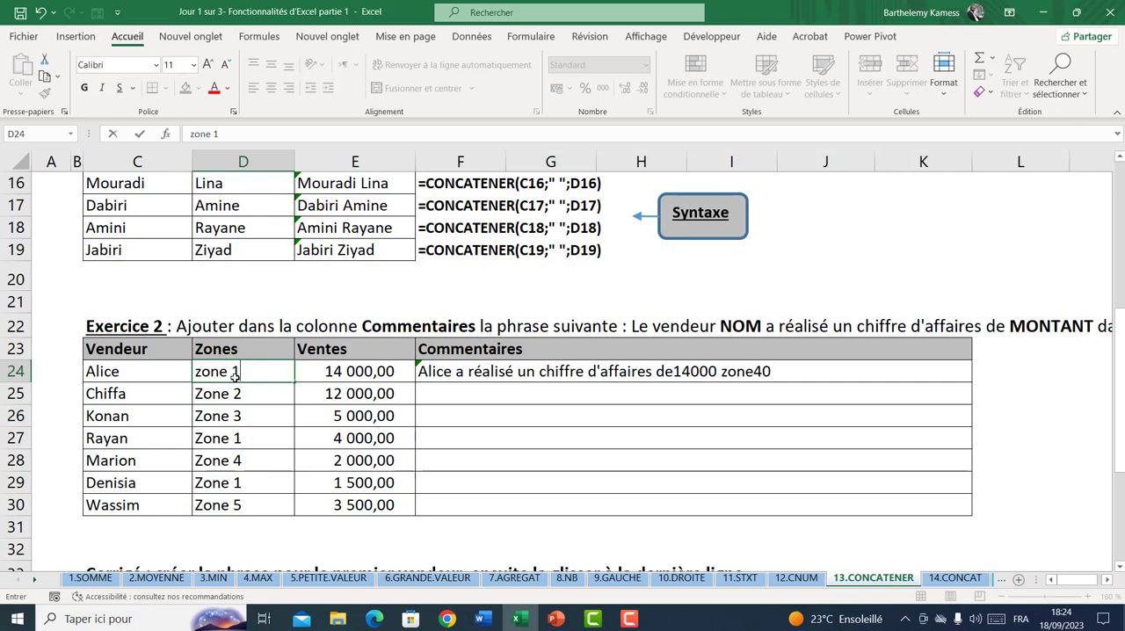
text( 1)
key(Return)
click(128, 370)
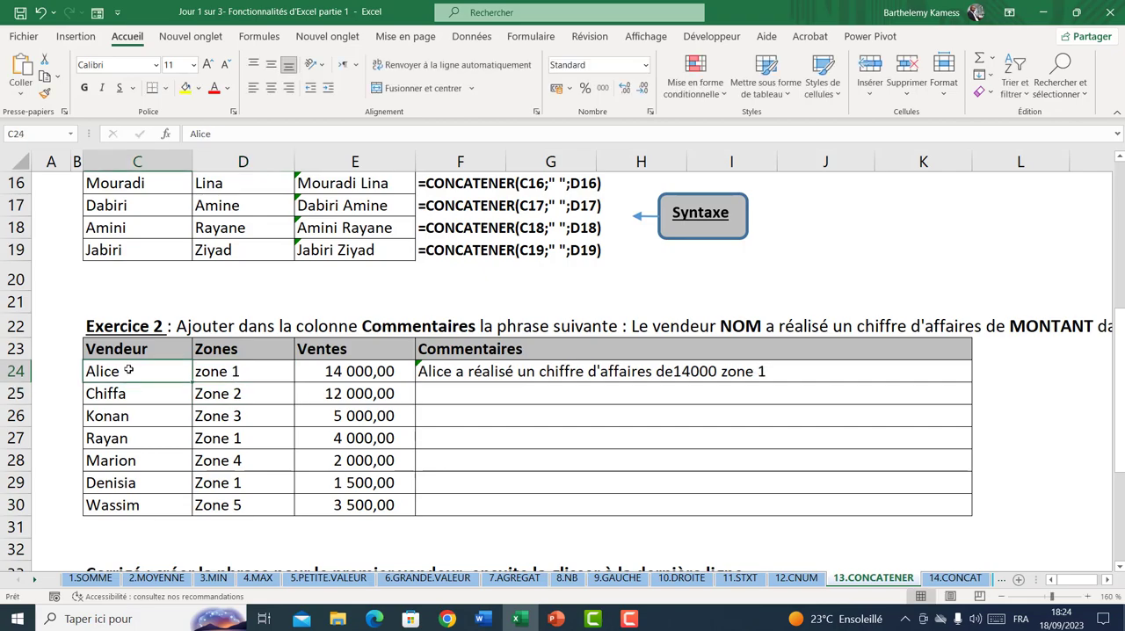
text(Moussa)
key(Return)
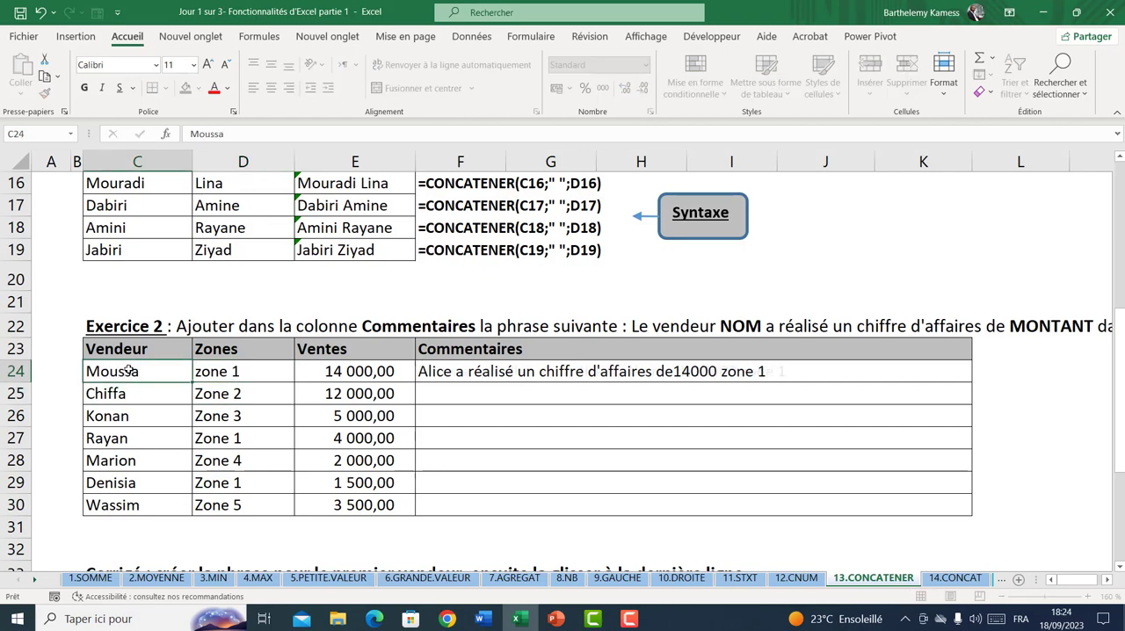
Review the Vendeur, Zones and Ventes data of Exercice 2 together with the Commentaires cells
click(449, 393)
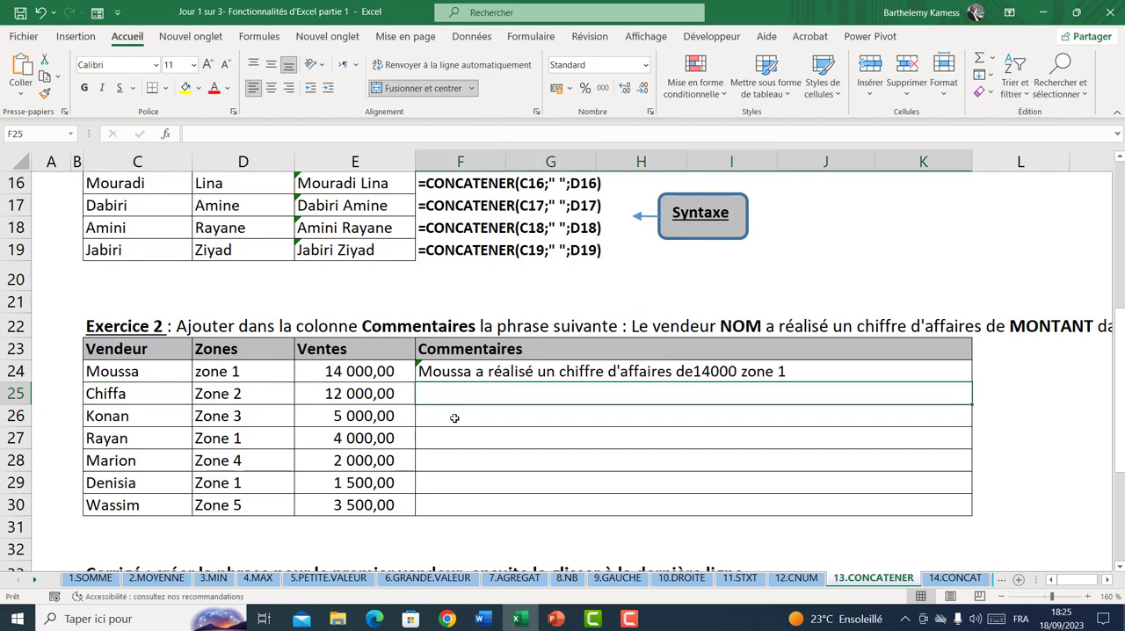
click(454, 418)
click(468, 489)
drag(119, 369, 397, 505)
click(463, 373)
click(477, 399)
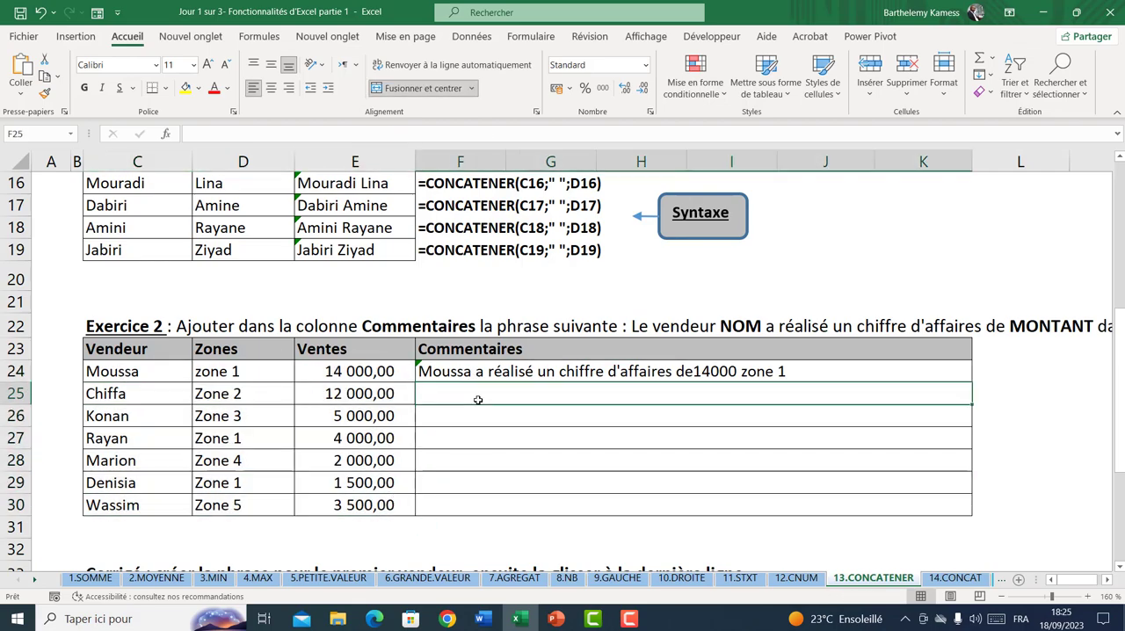
click(479, 370)
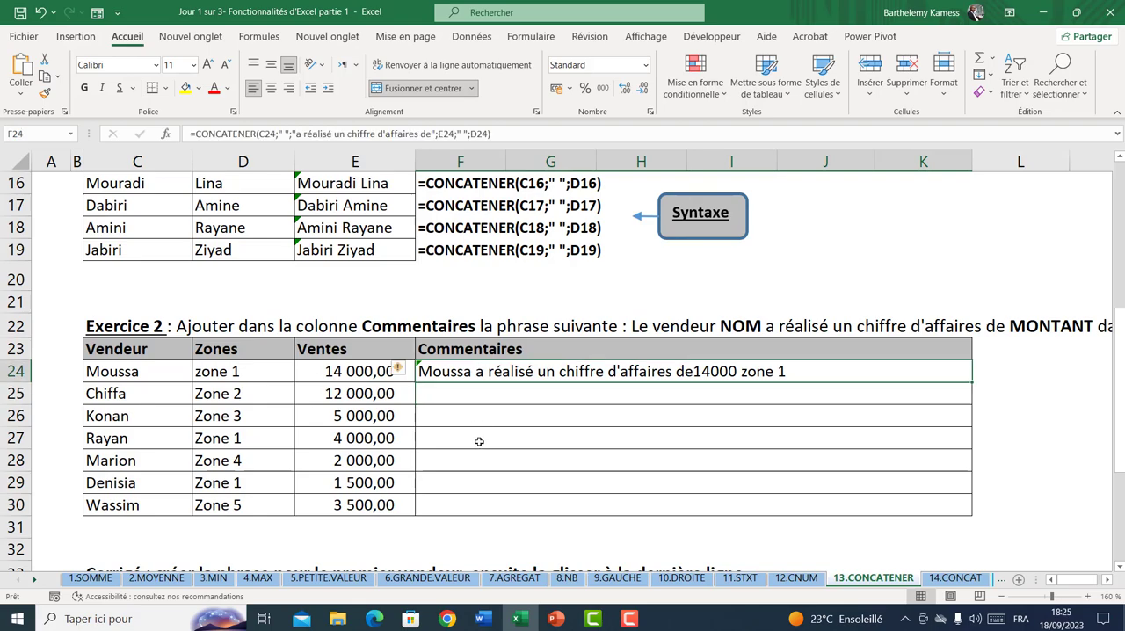
Glance at the 14.CONCAT sheet, then examine the Nom, Prénom and Nom et prénom cells in row 16 of the 13.CONCATENER sheet
click(953, 579)
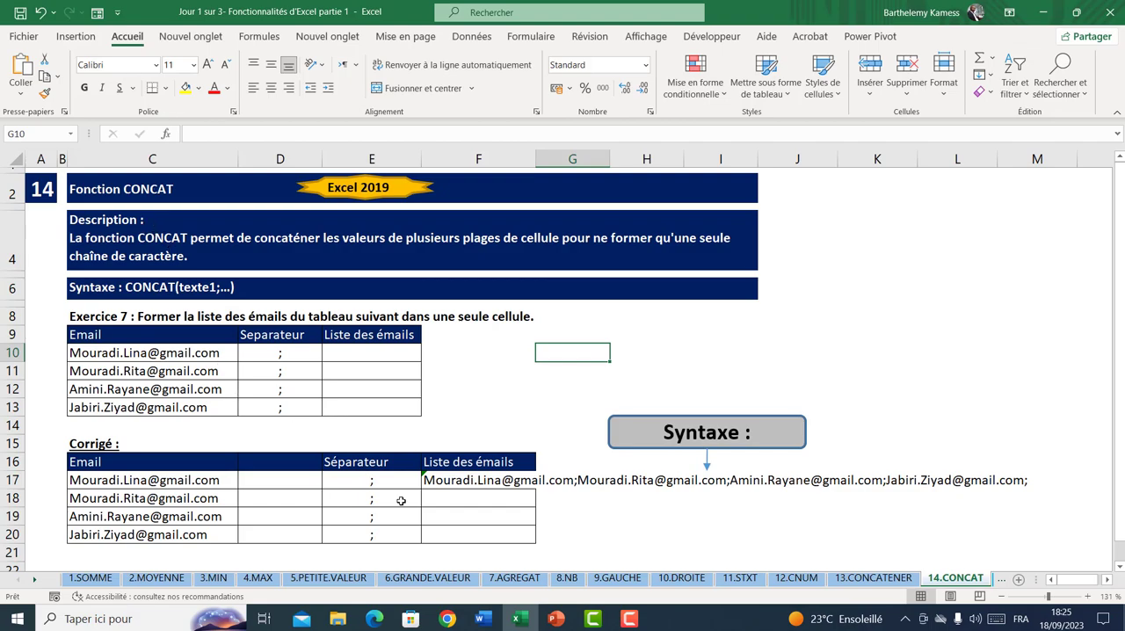
click(862, 578)
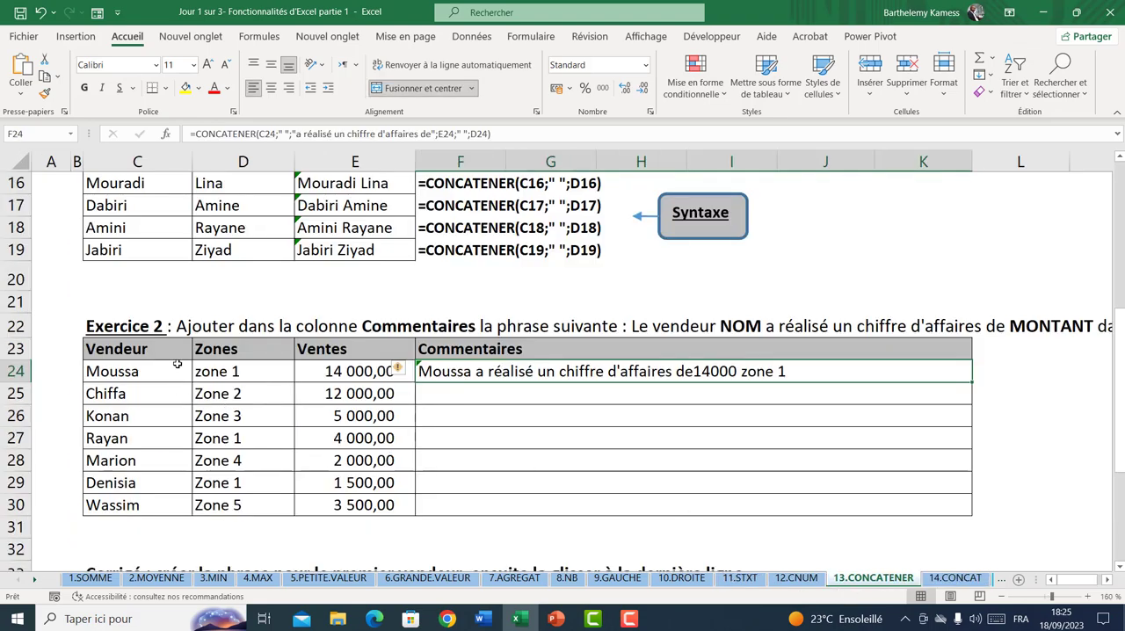
scroll(177, 363, up, 2)
click(141, 317)
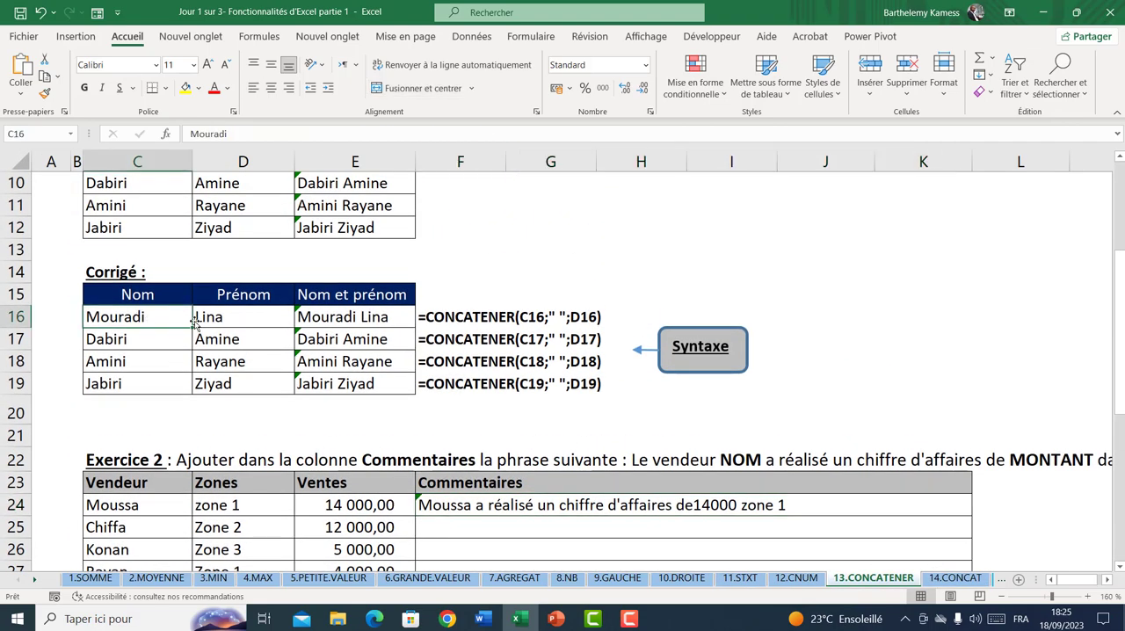
click(200, 319)
click(146, 320)
click(215, 317)
click(151, 322)
click(214, 313)
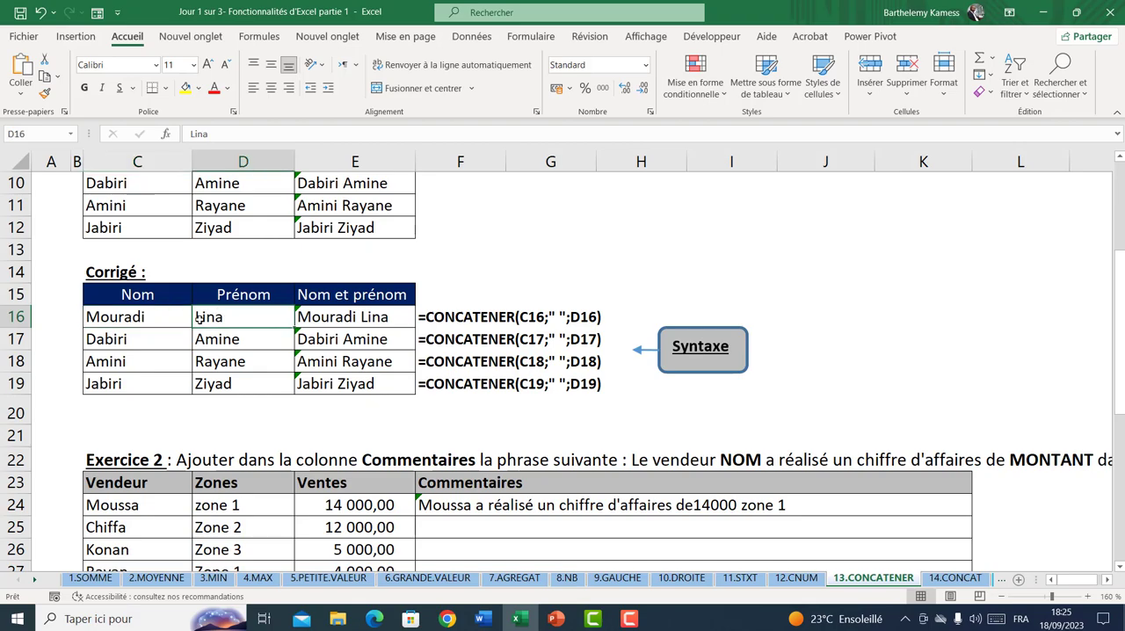
click(139, 321)
click(212, 315)
click(147, 322)
click(201, 322)
click(147, 321)
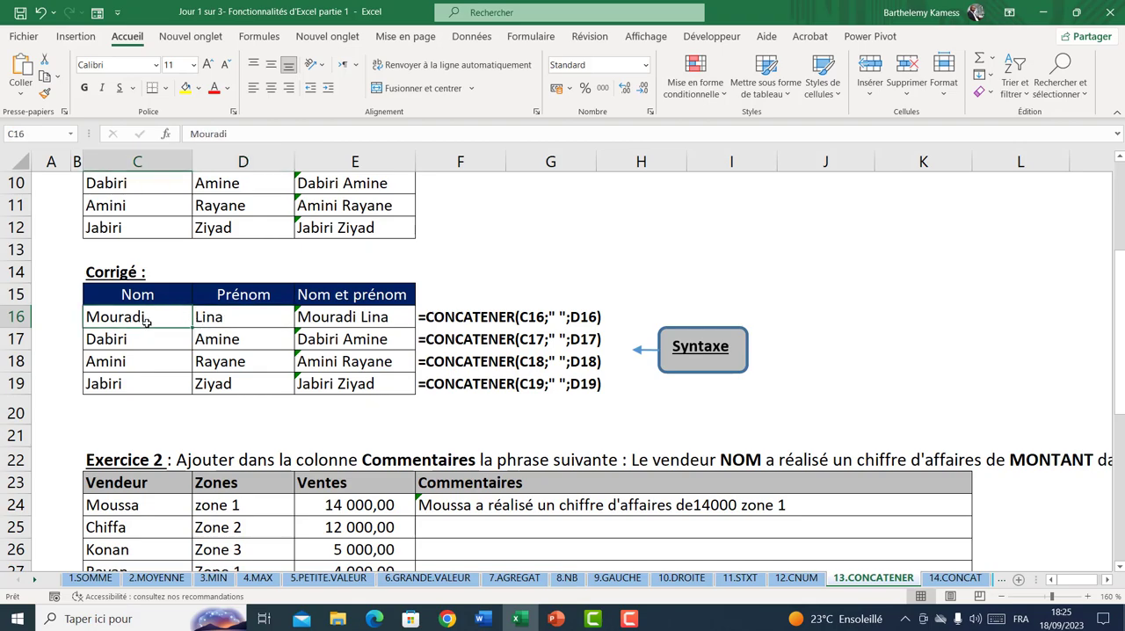
click(16, 318)
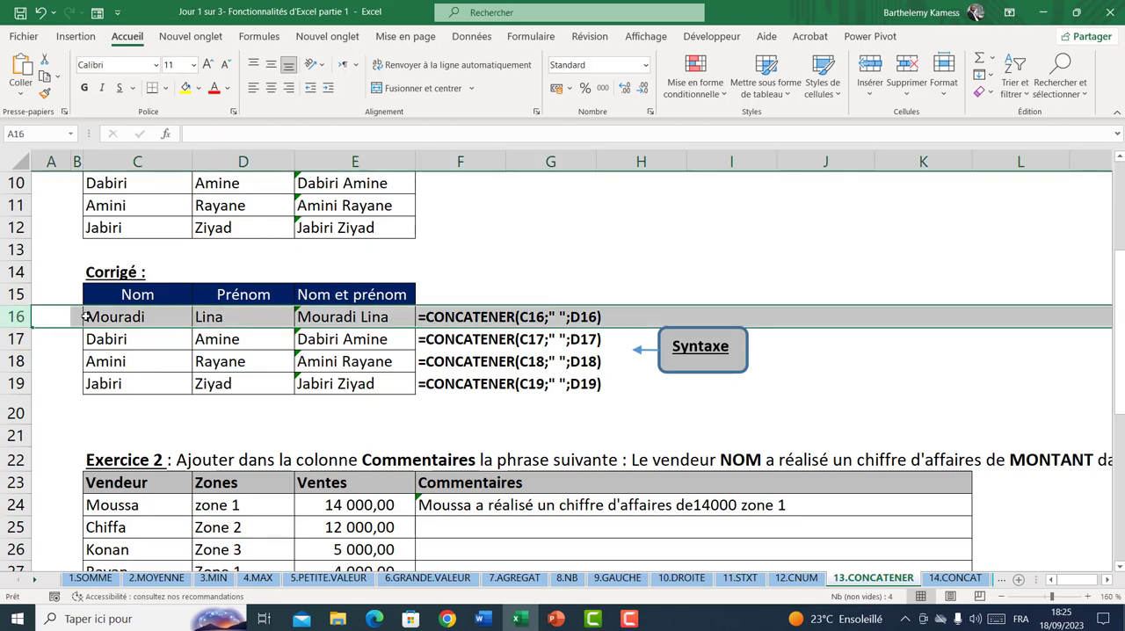
drag(118, 318, 215, 316)
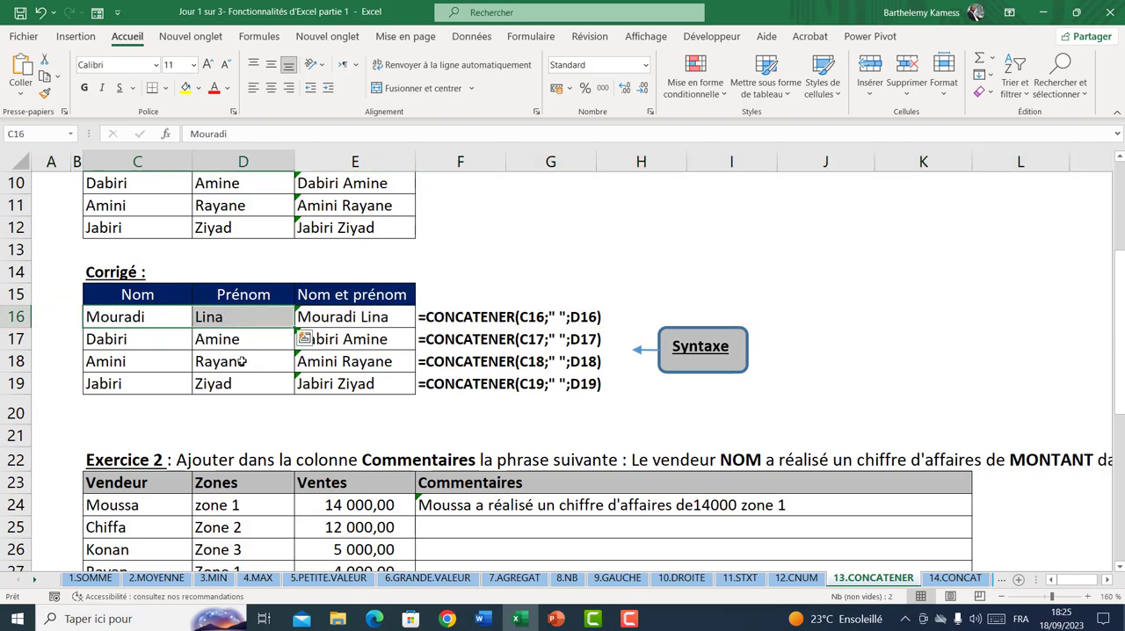
click(230, 322)
click(150, 325)
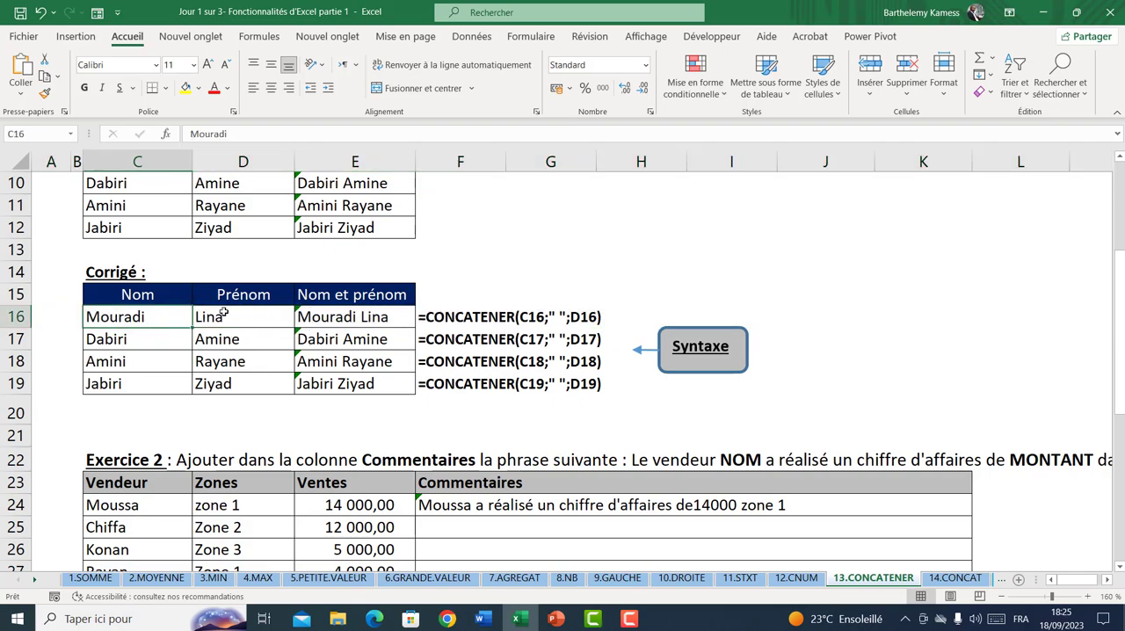
click(224, 312)
click(149, 322)
click(356, 321)
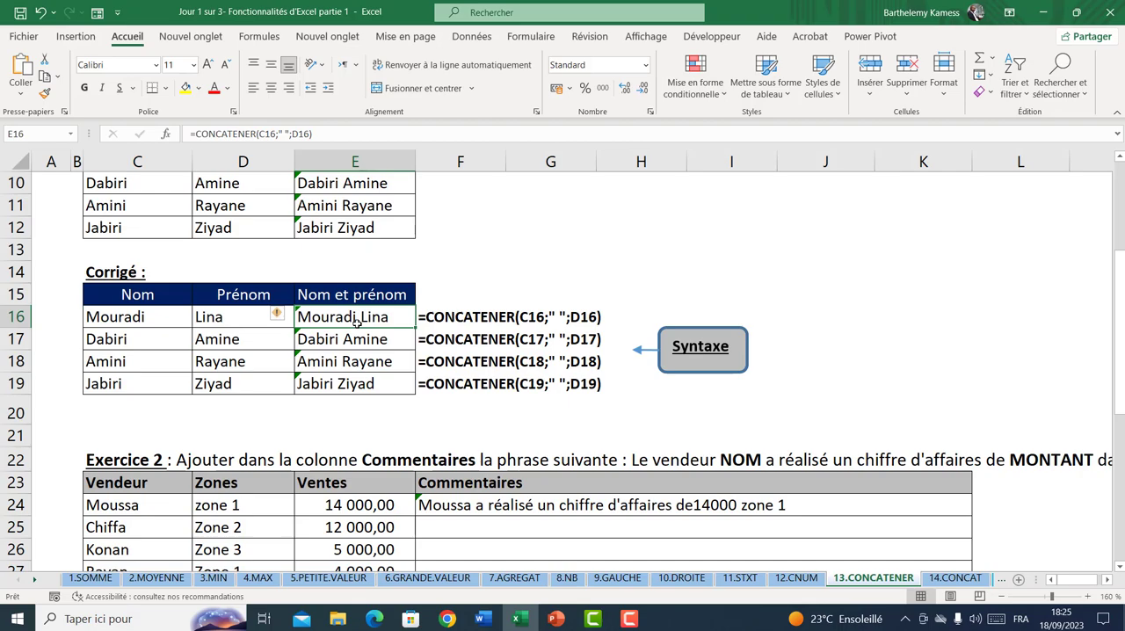
Open the 14.CONCAT sheet and select the first Liste des émails cell, E10, of Exercice 7
click(955, 577)
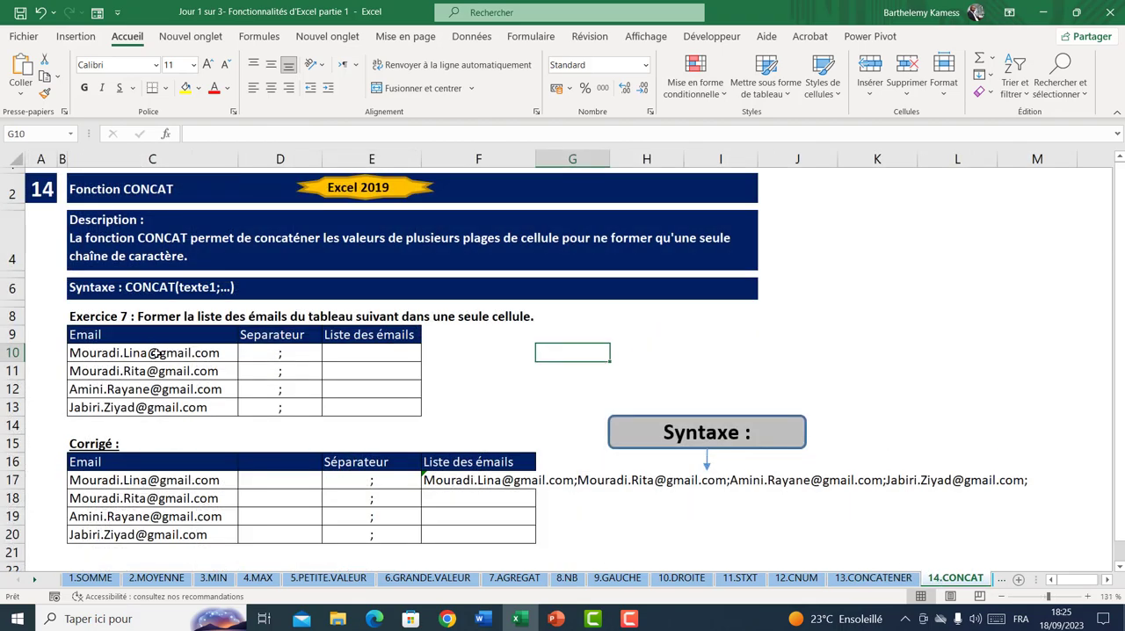
drag(155, 353, 335, 401)
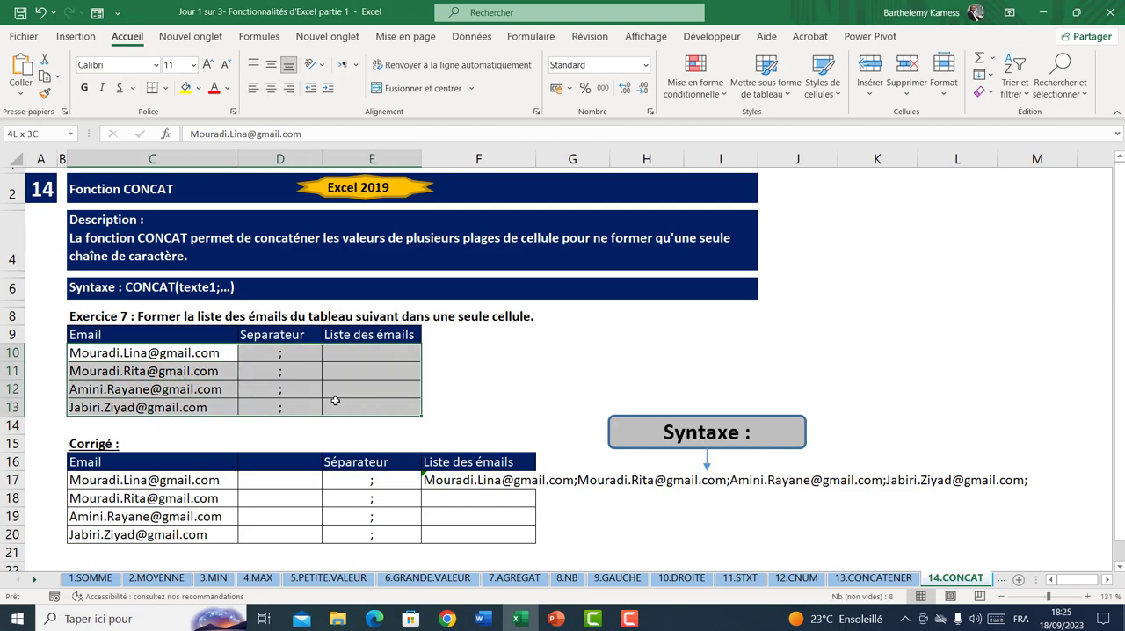
click(368, 353)
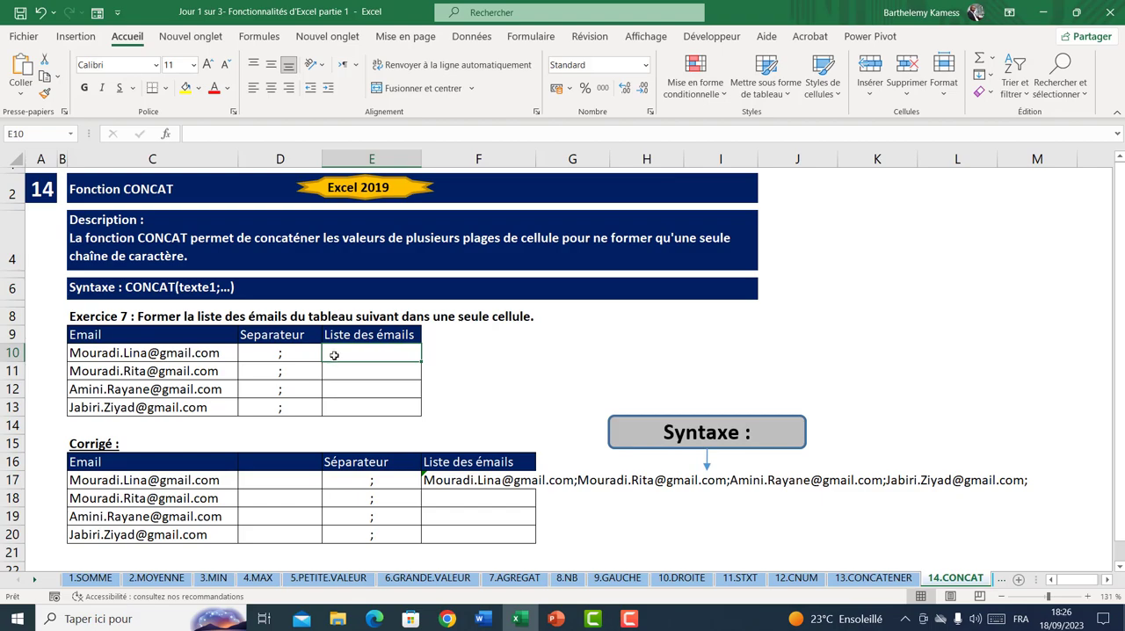
text(=con)
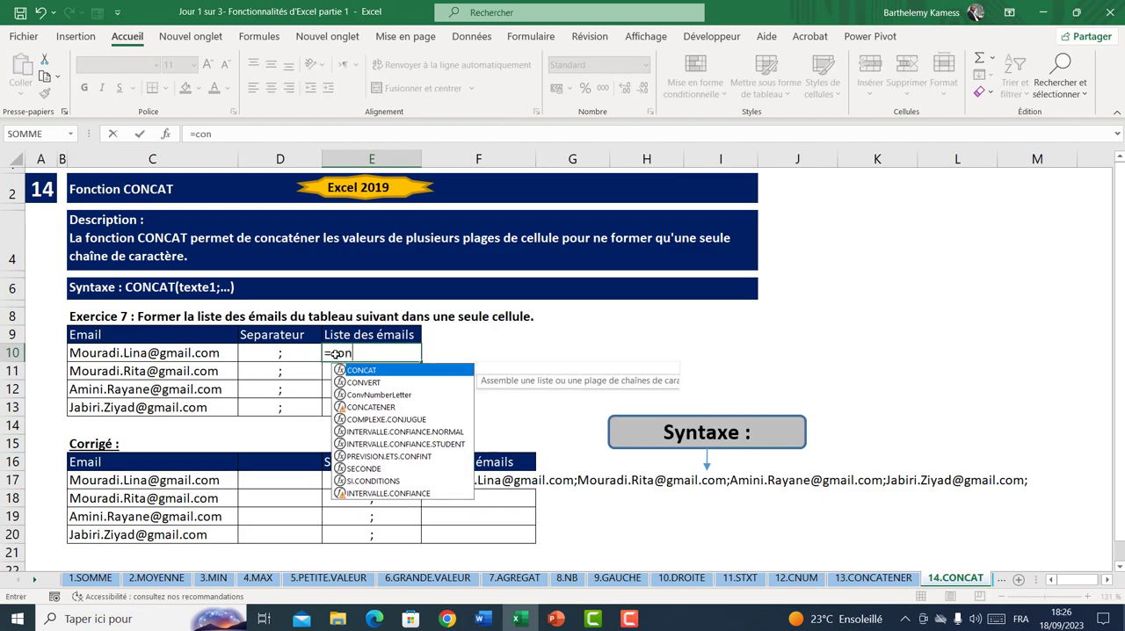
key(Down)
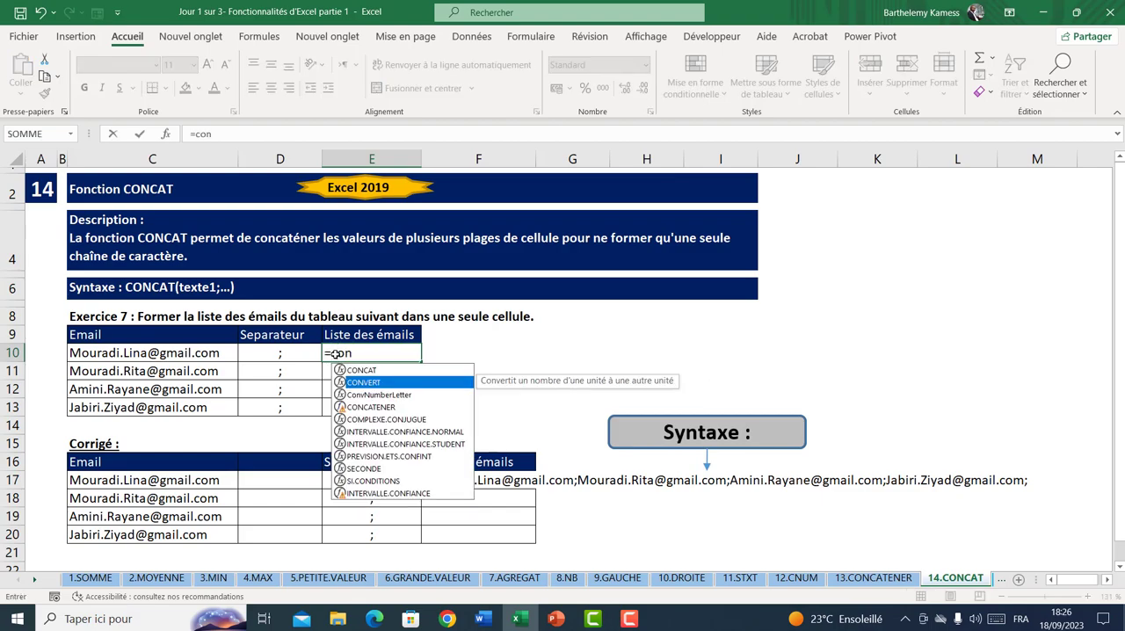
key(Down)
key(Down)
key(Tab)
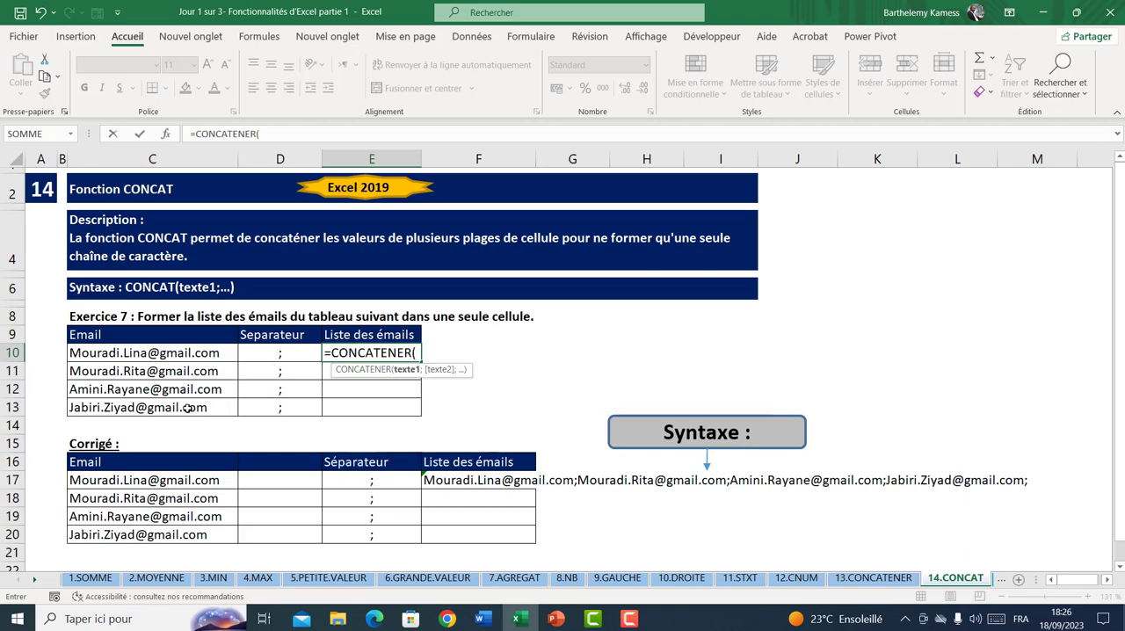
click(196, 352)
text(;)
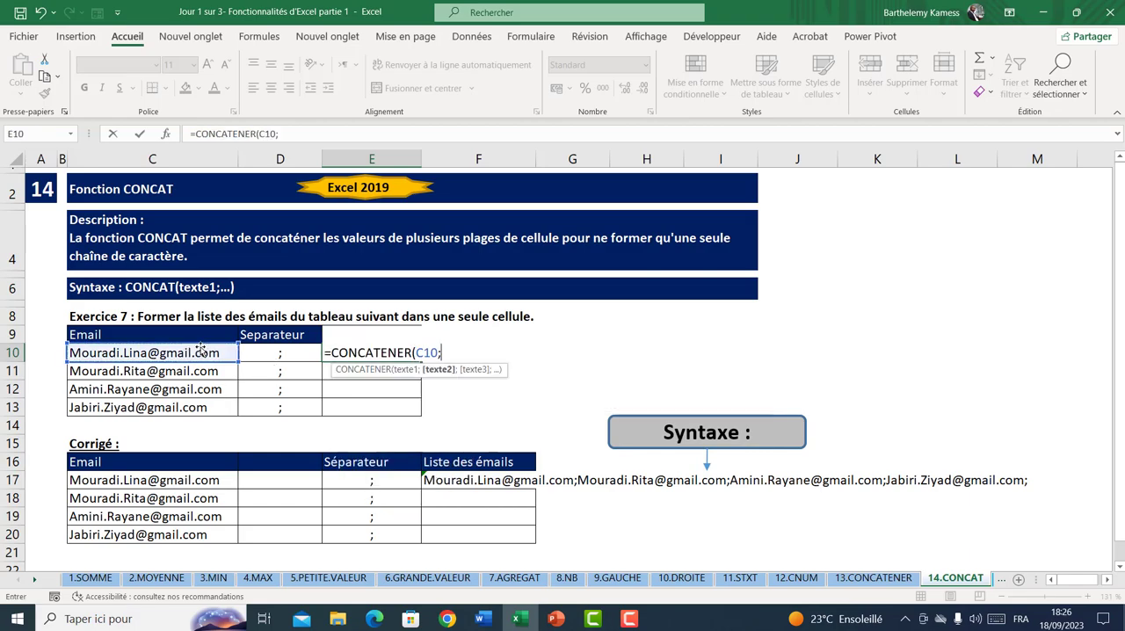
text( "")
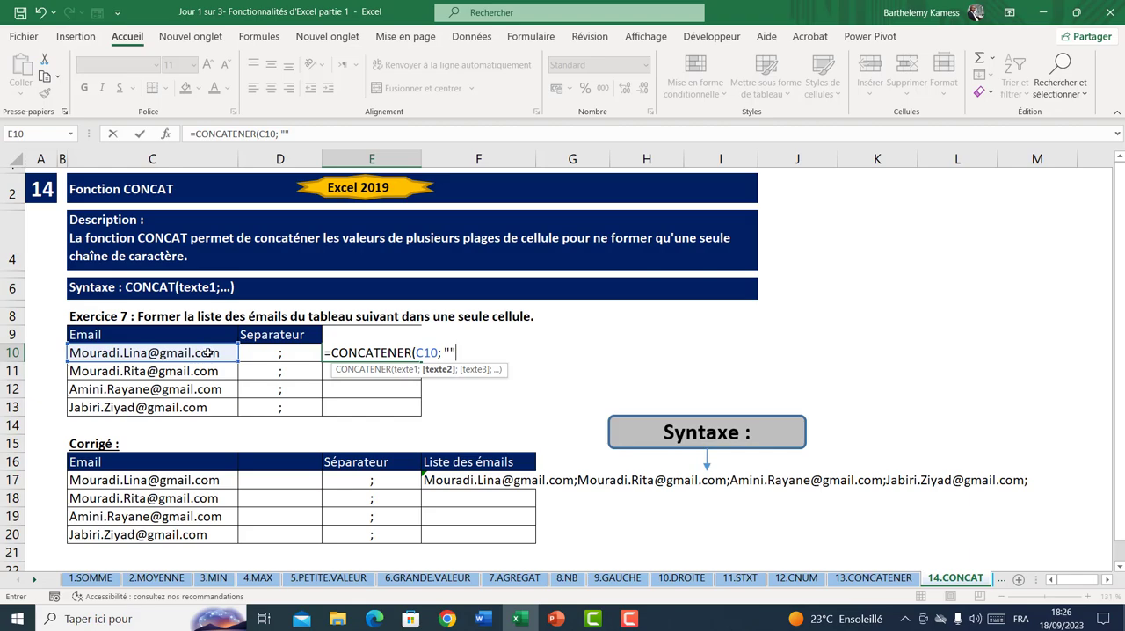
text(,)
key(BackSpace)
key(BackSpace)
key(BackSpace)
key(BackSpace)
key(BackSpace)
key(BackSpace)
key(BackSpace)
key(BackSpace)
key(BackSpace)
key(BackSpace)
key(BackSpace)
key(BackSpace)
key(BackSpace)
key(BackSpace)
key(BackSpace)
key(BackSpace)
key(BackSpace)
key(BackSpace)
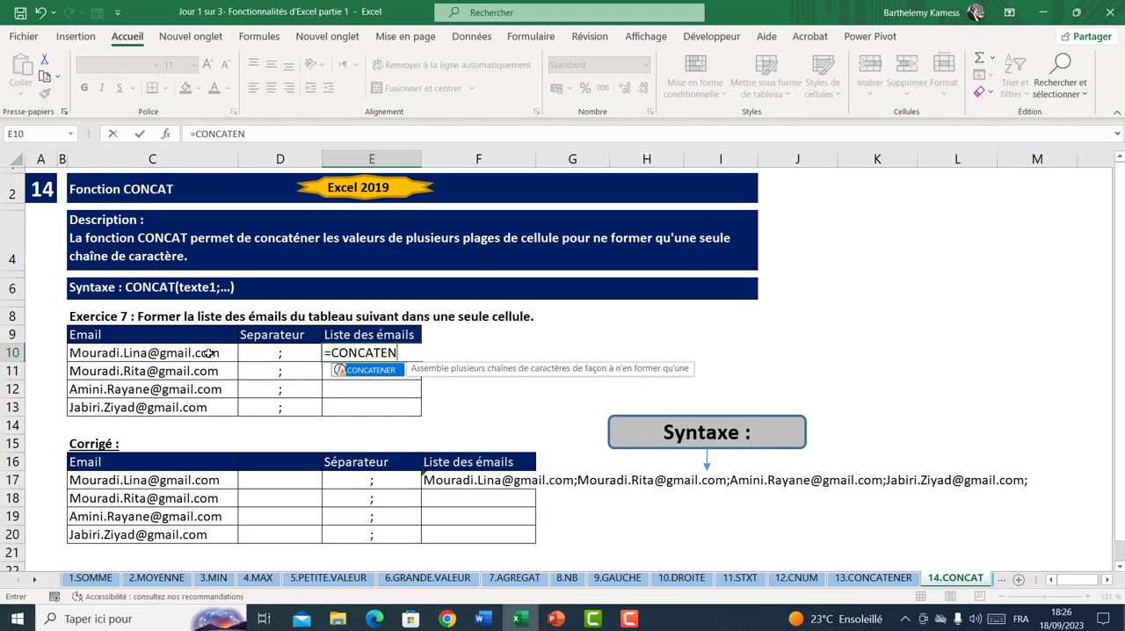
key(Escape)
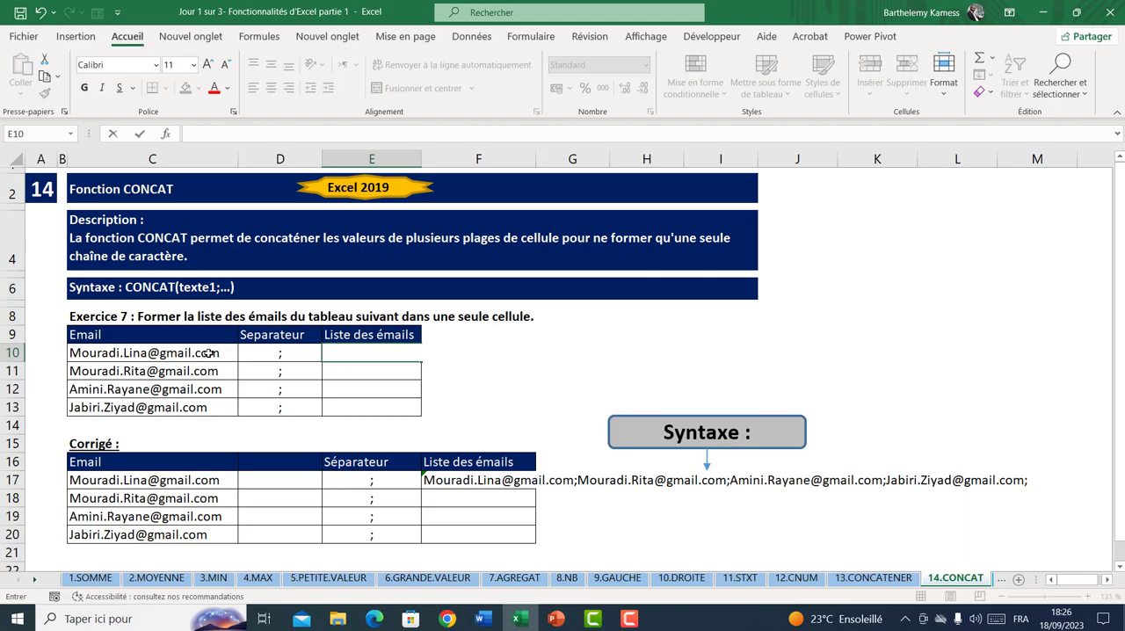
Enter a CONCAT formula in E10 that joins the emails and separators of the range C10:D13
text(=con)
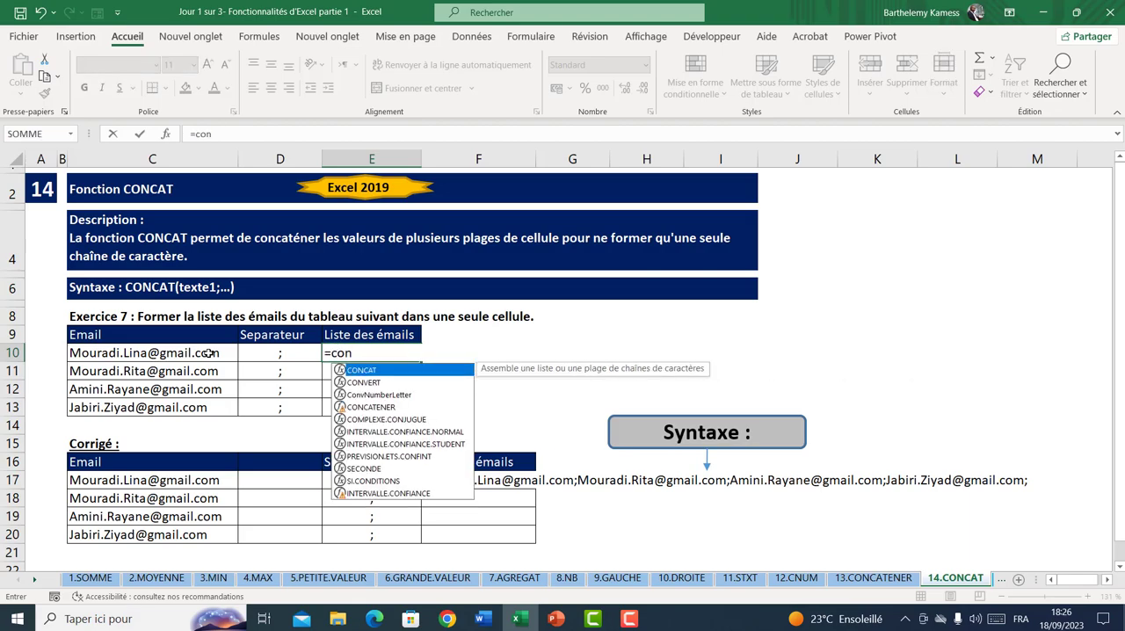
key(Tab)
drag(131, 359, 279, 400)
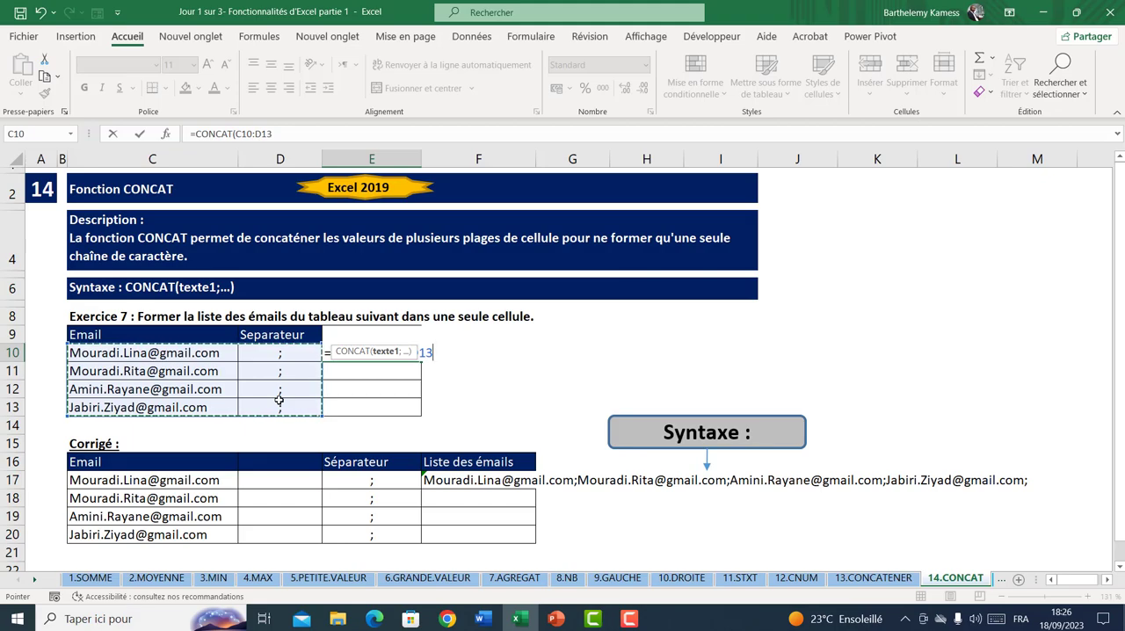
text())
key(Return)
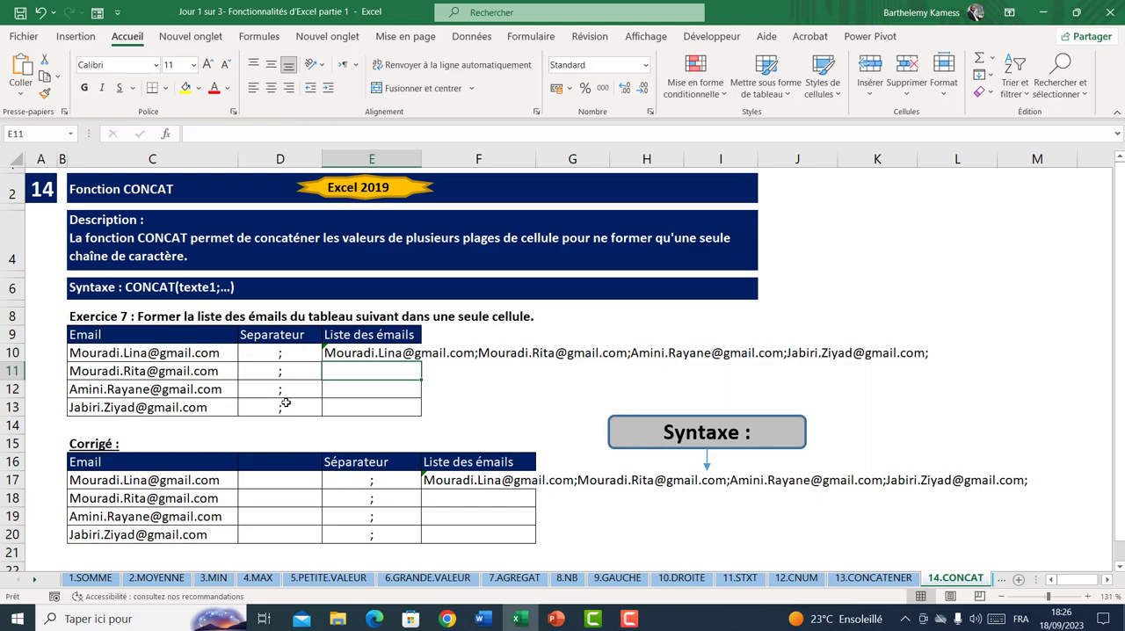
On the 13.CONCATENER sheet, replace the formula in E9 with =CONCAT(C9:D9) and inspect its arguments without changing them
click(874, 578)
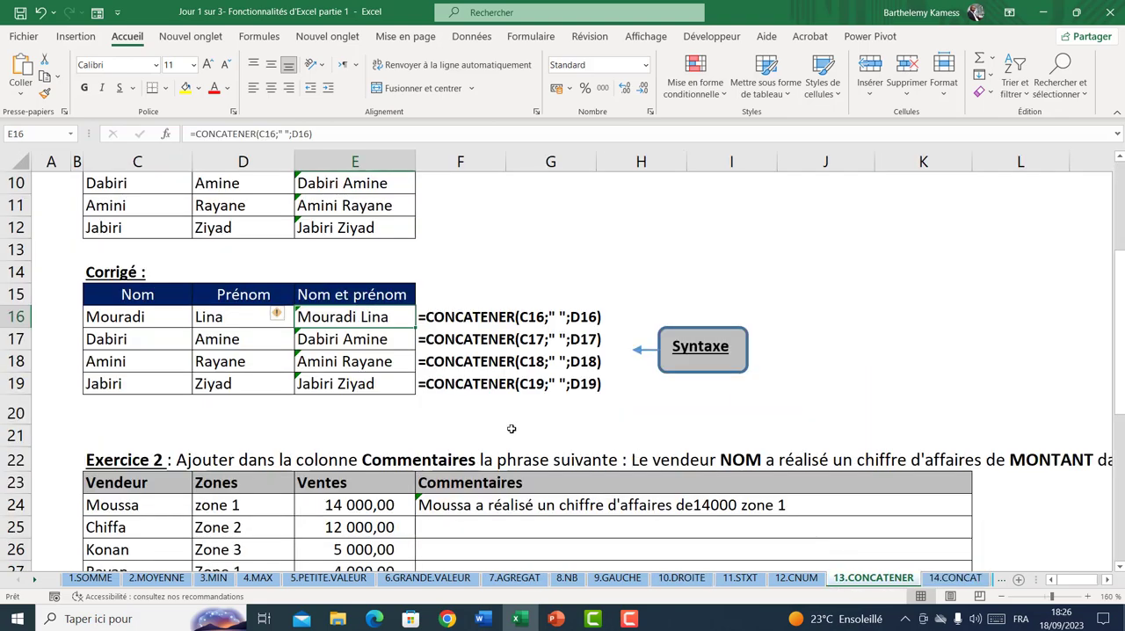
click(393, 406)
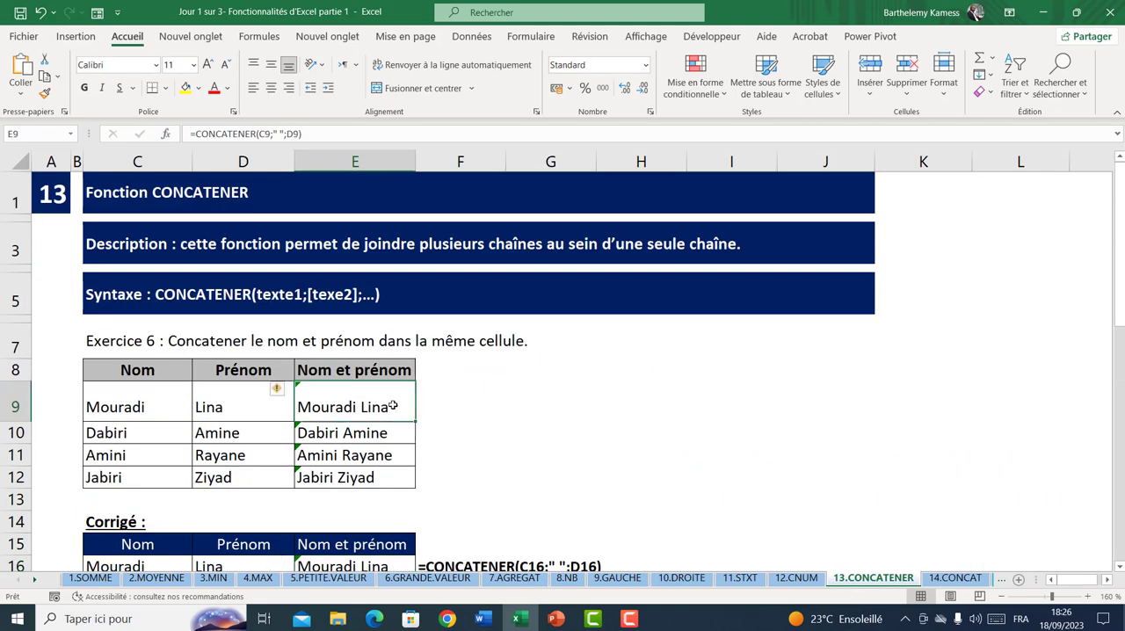
text(=con)
key(Tab)
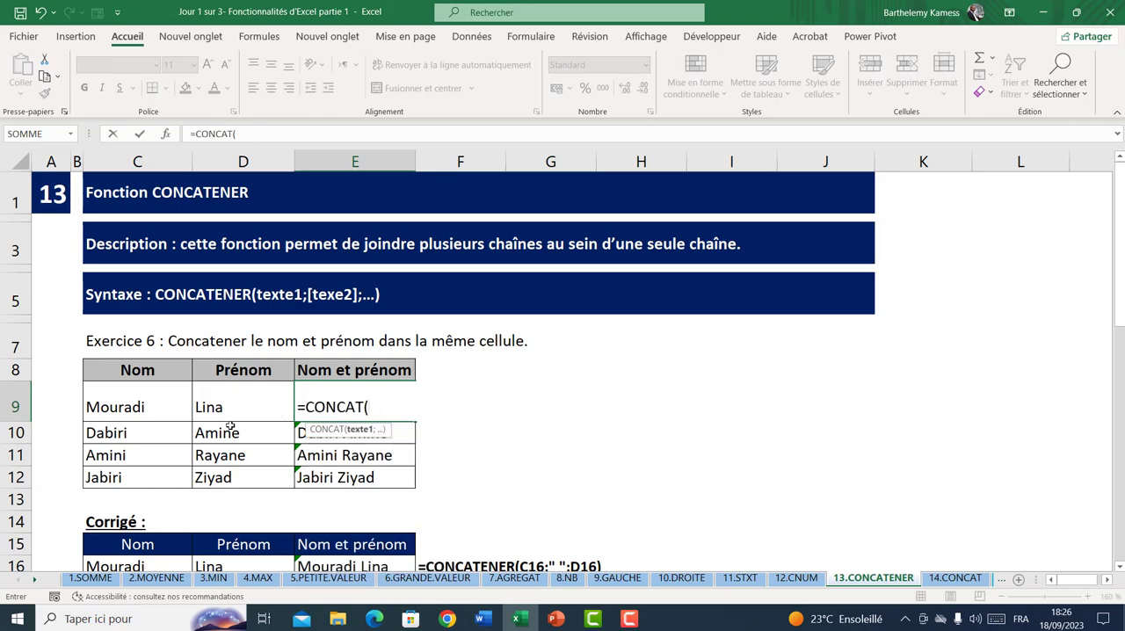
drag(143, 402, 222, 407)
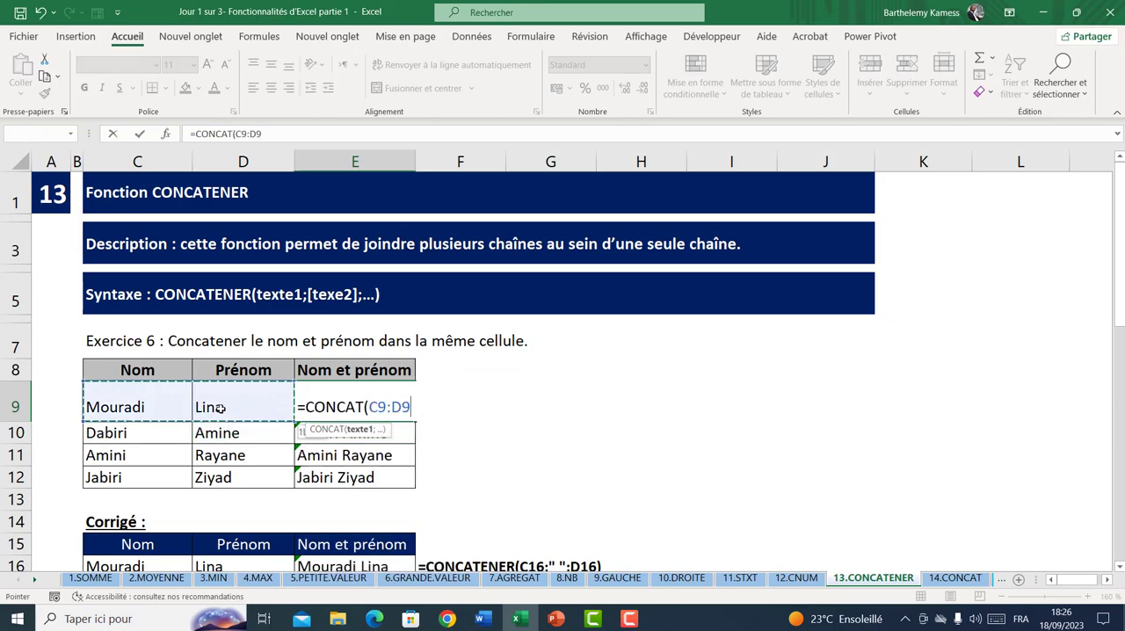
key(Return)
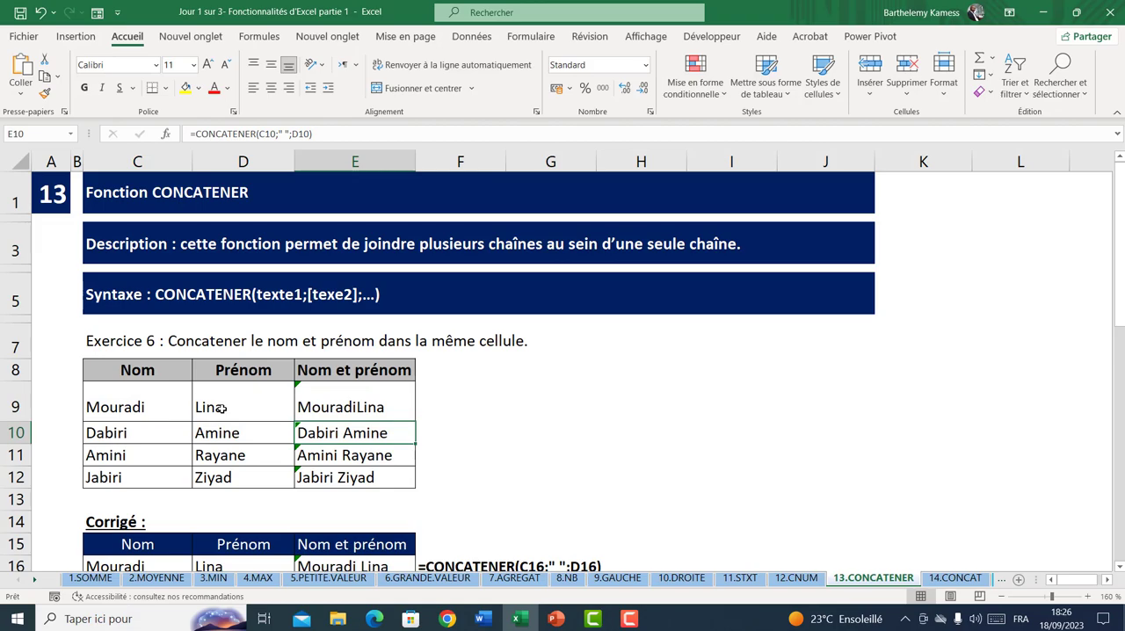
double_click(318, 409)
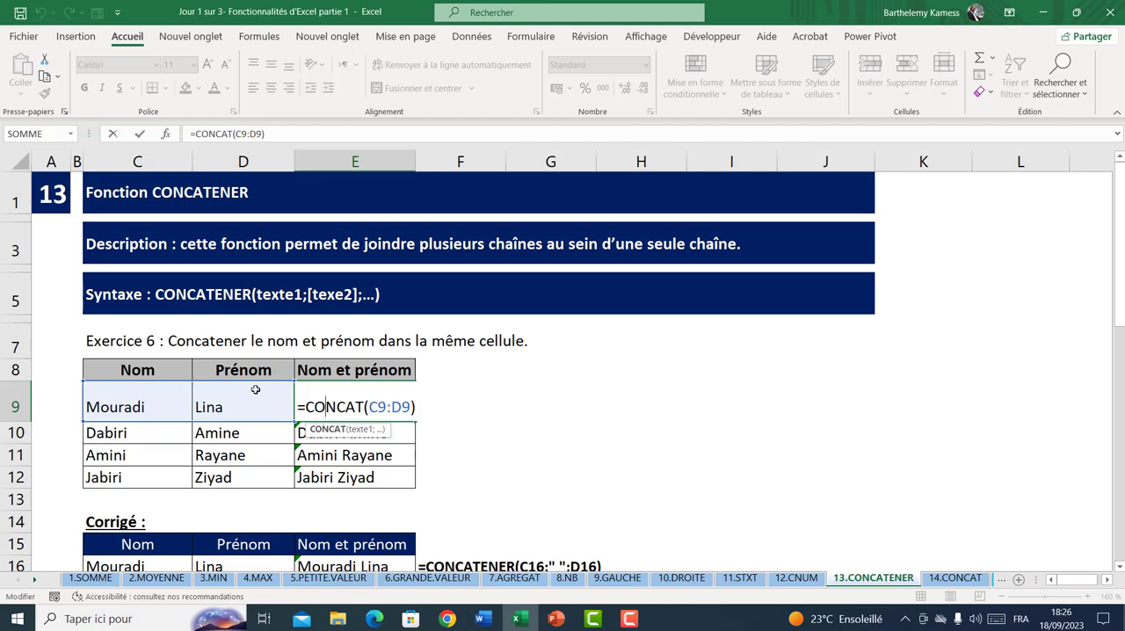
key(Escape)
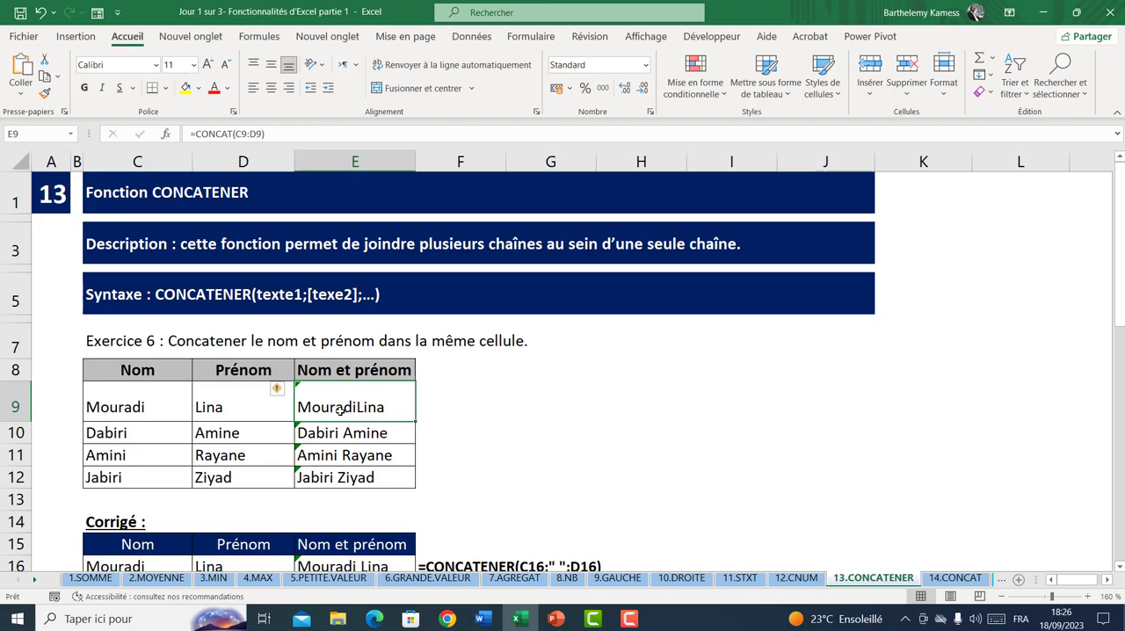
Return to the 14.CONCAT sheet and examine the joined email list in E10 and its formula
click(956, 577)
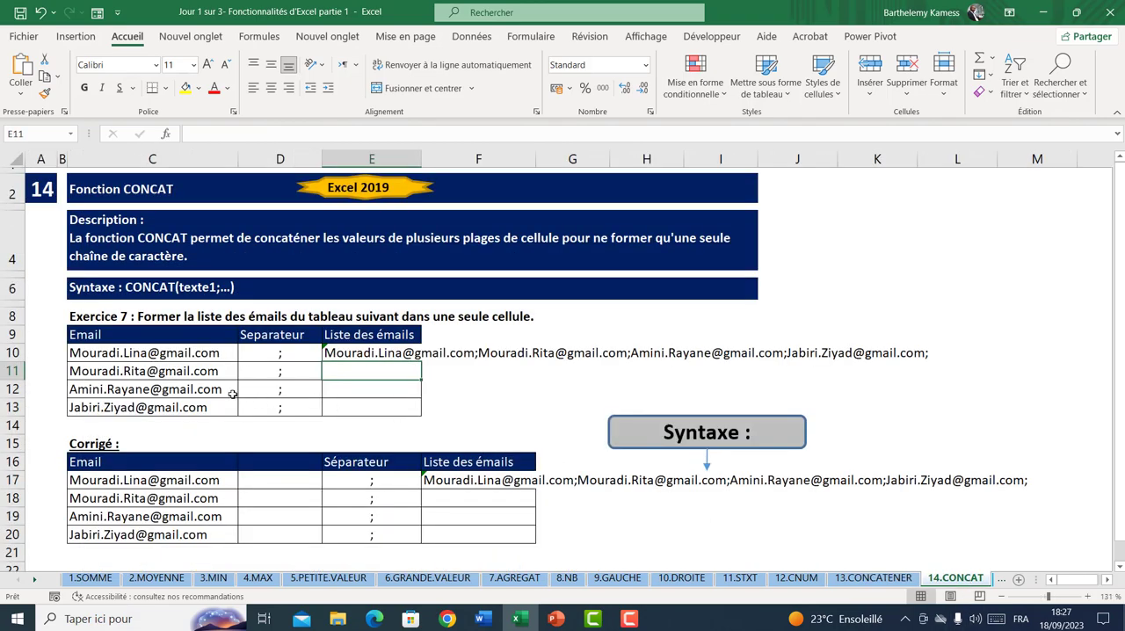
drag(355, 353, 937, 350)
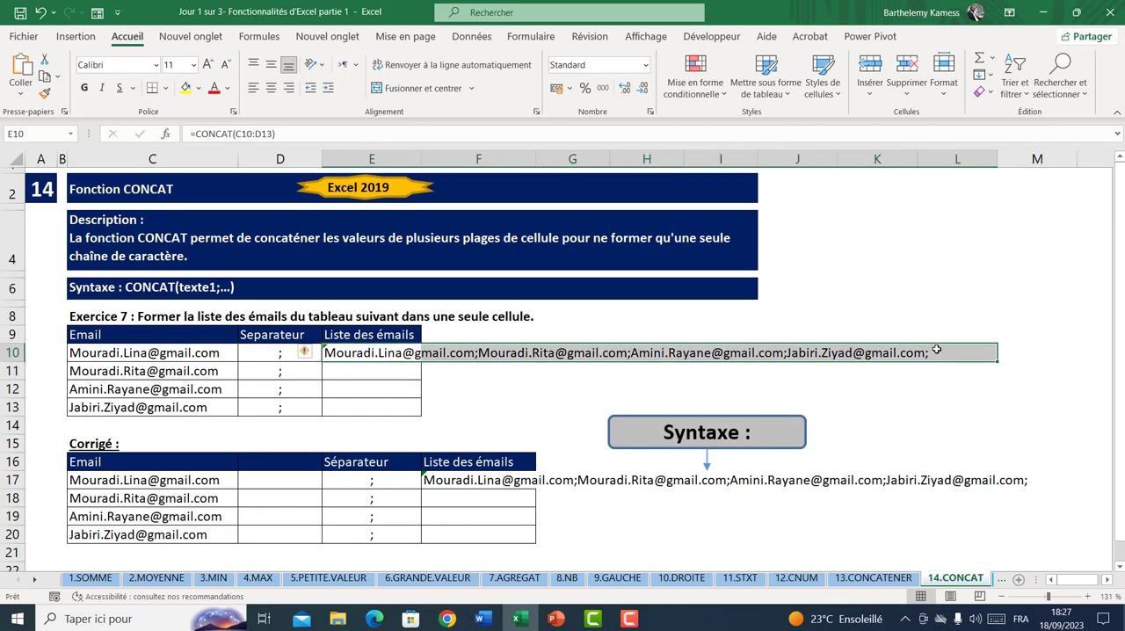
click(483, 408)
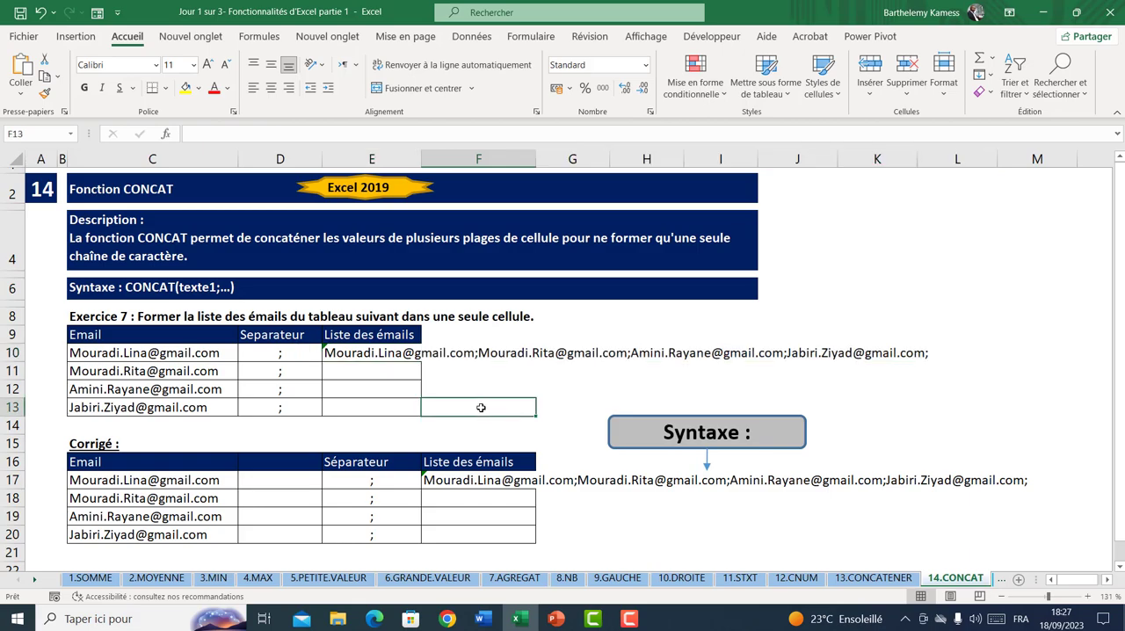
scroll(481, 408, down, 2)
scroll(477, 404, up, 2)
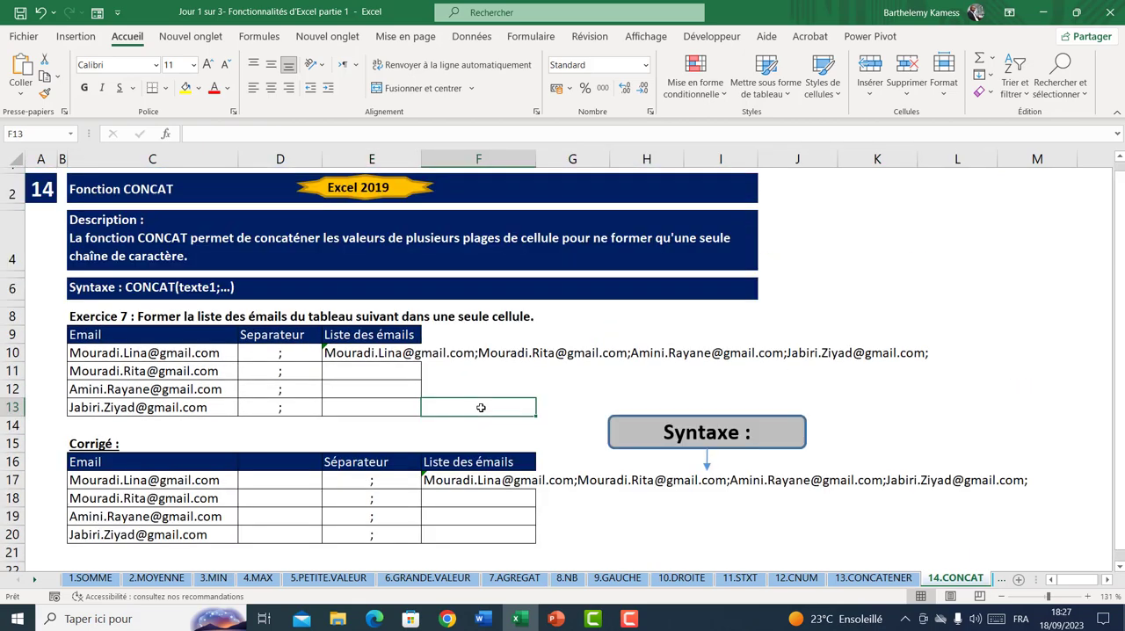
click(385, 355)
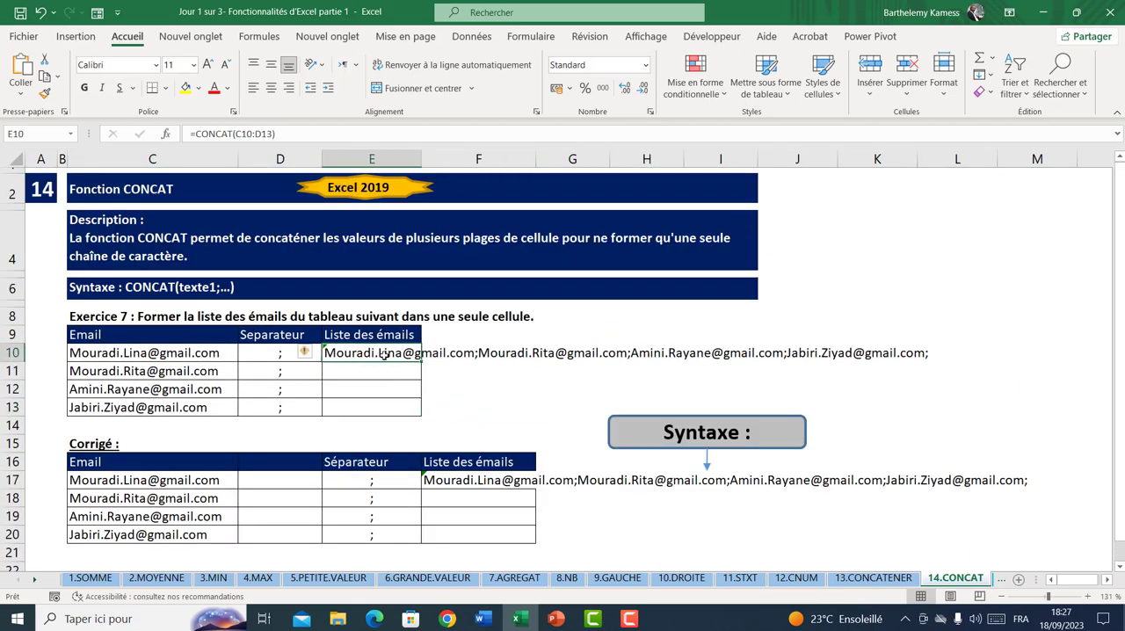
Open the 15.CONVERTIR sheet and review the Nom prénom column of Tableau 8 and its two empty columns
click(1001, 579)
drag(601, 429, 585, 415)
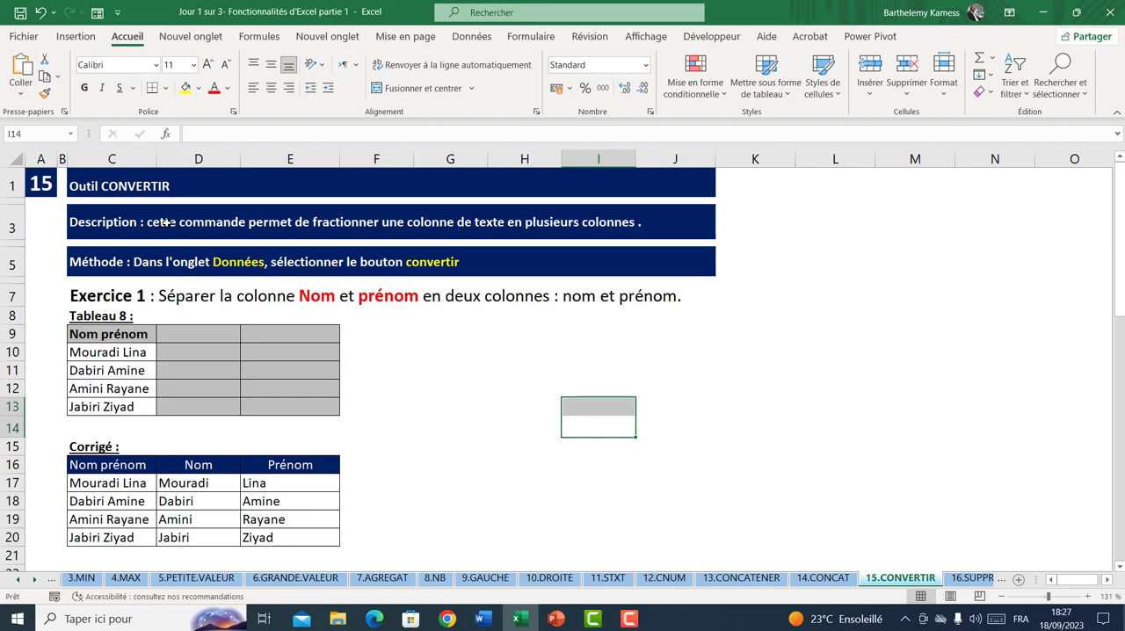
drag(130, 330, 134, 408)
click(106, 333)
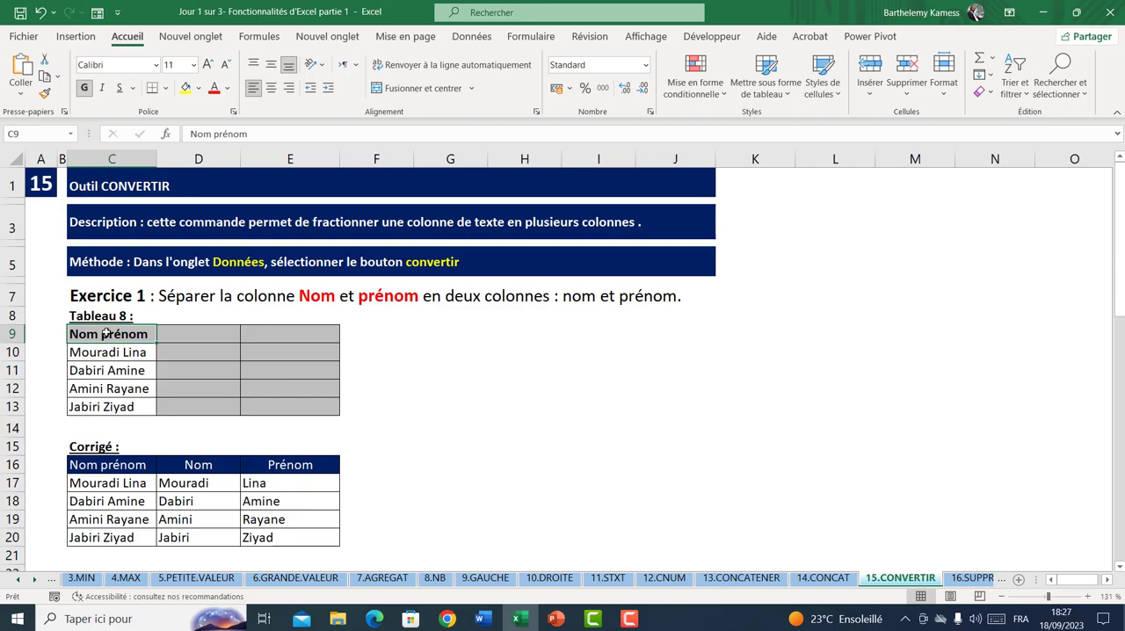
click(196, 336)
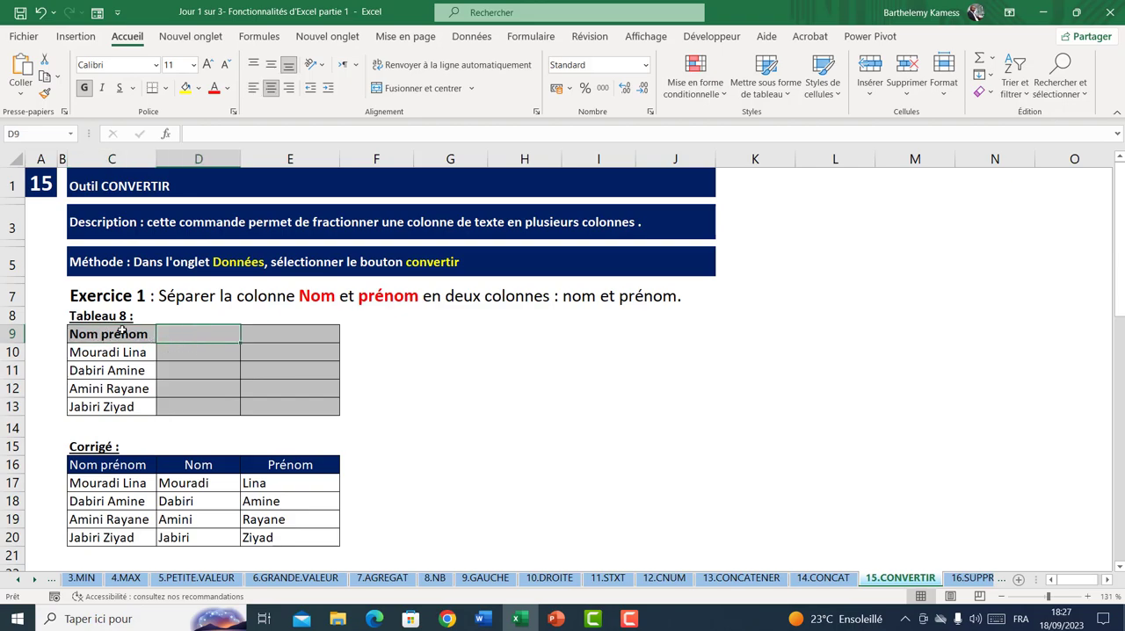
click(271, 327)
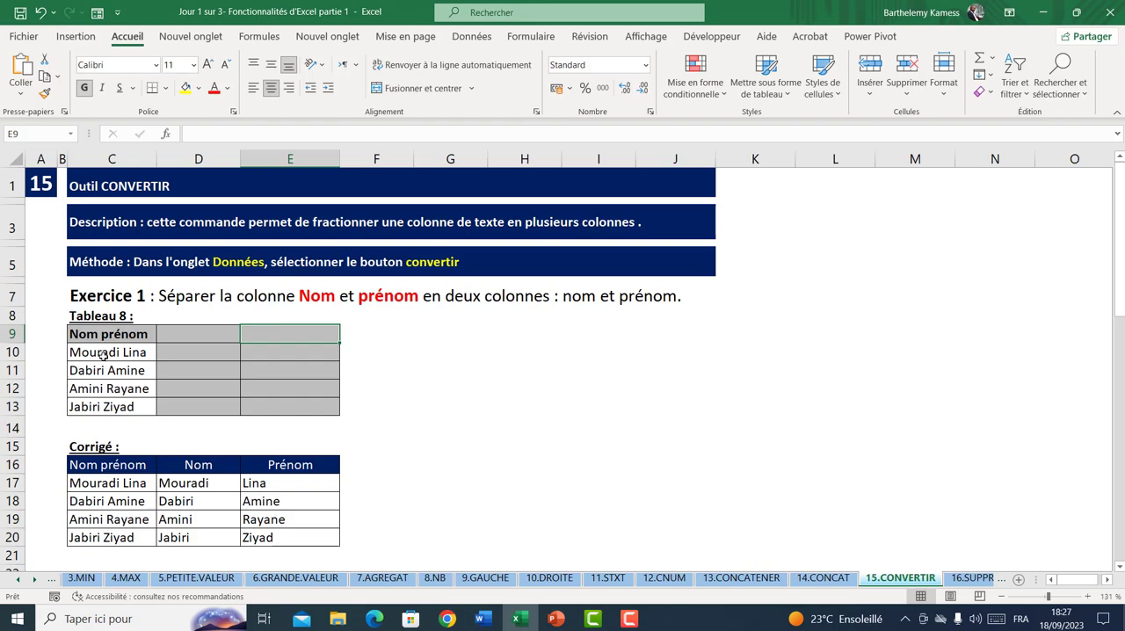
click(165, 359)
click(118, 353)
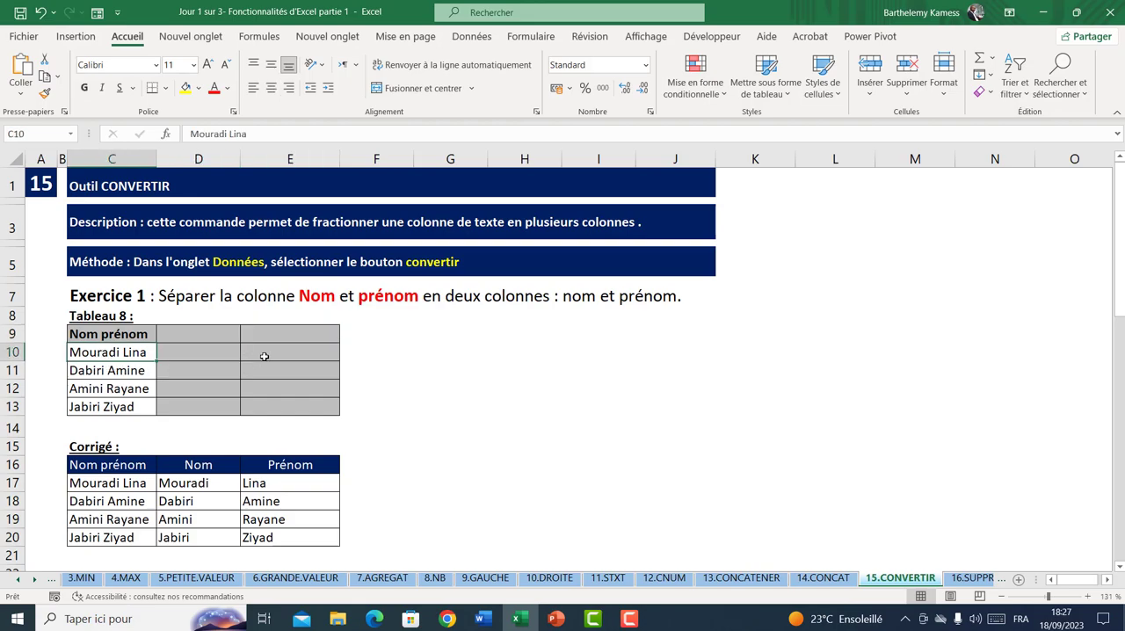
drag(134, 338, 127, 401)
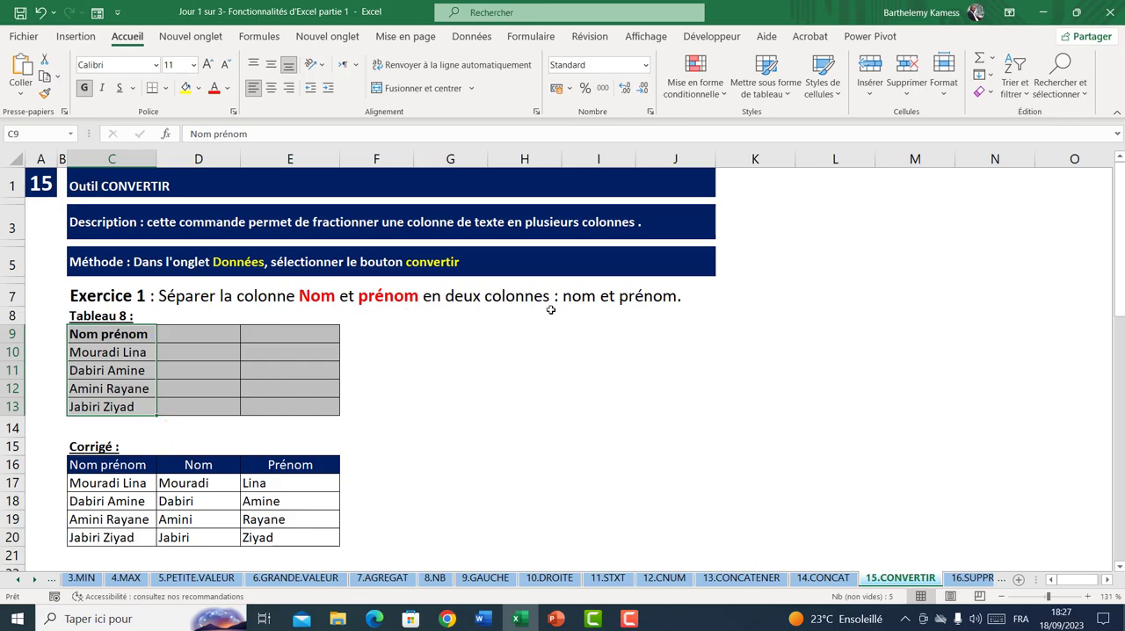
drag(134, 333, 121, 400)
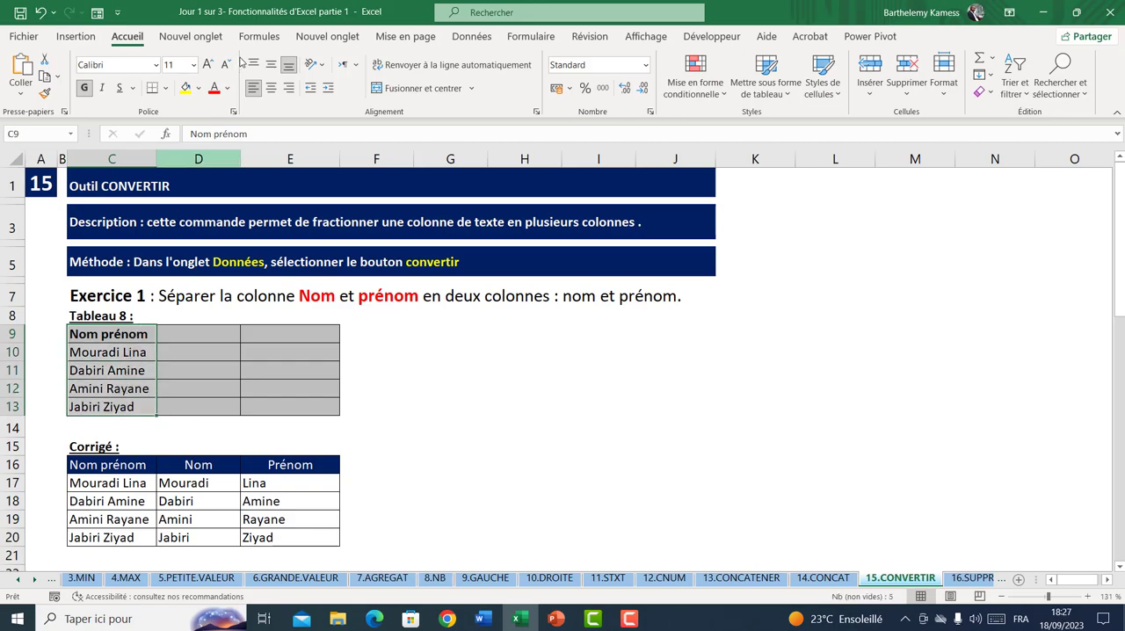
click(470, 37)
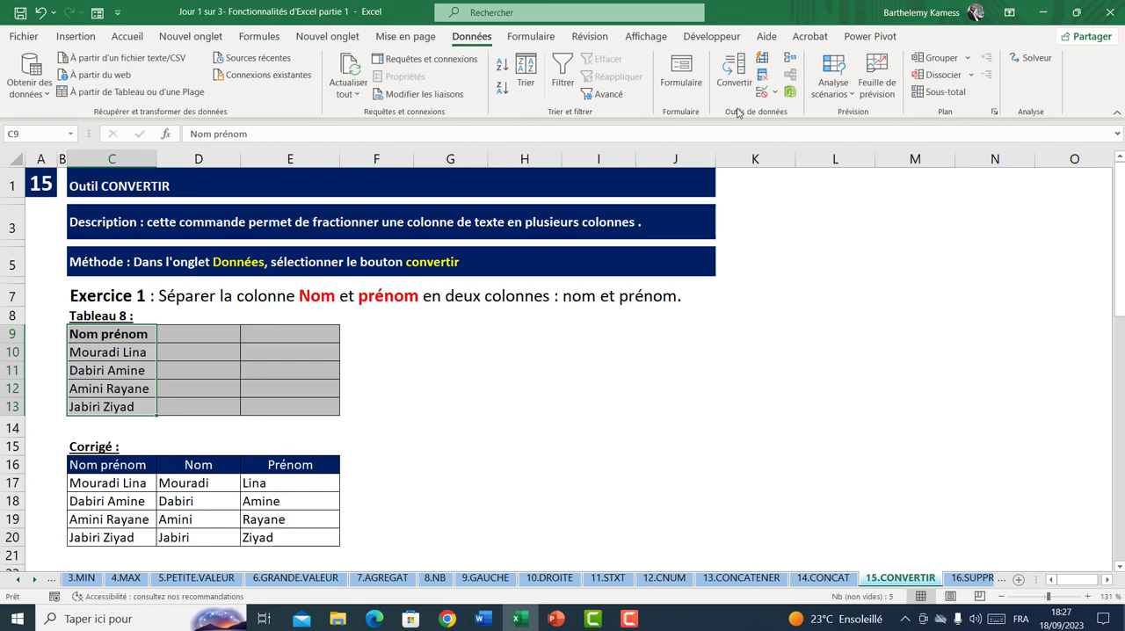
click(734, 74)
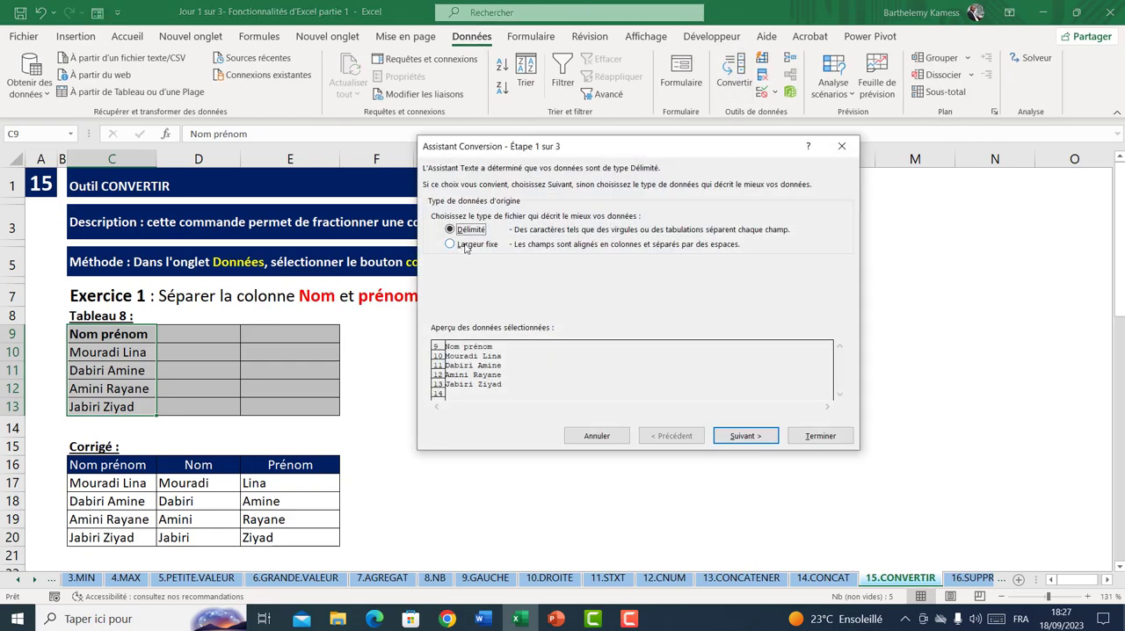
click(467, 248)
click(463, 231)
click(743, 435)
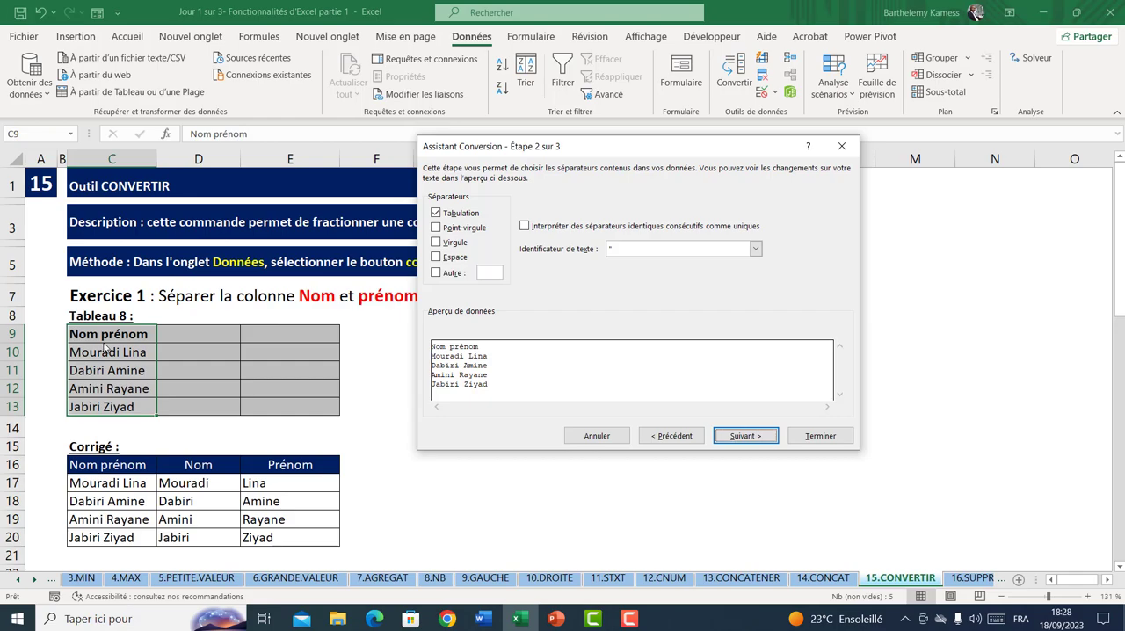
click(436, 259)
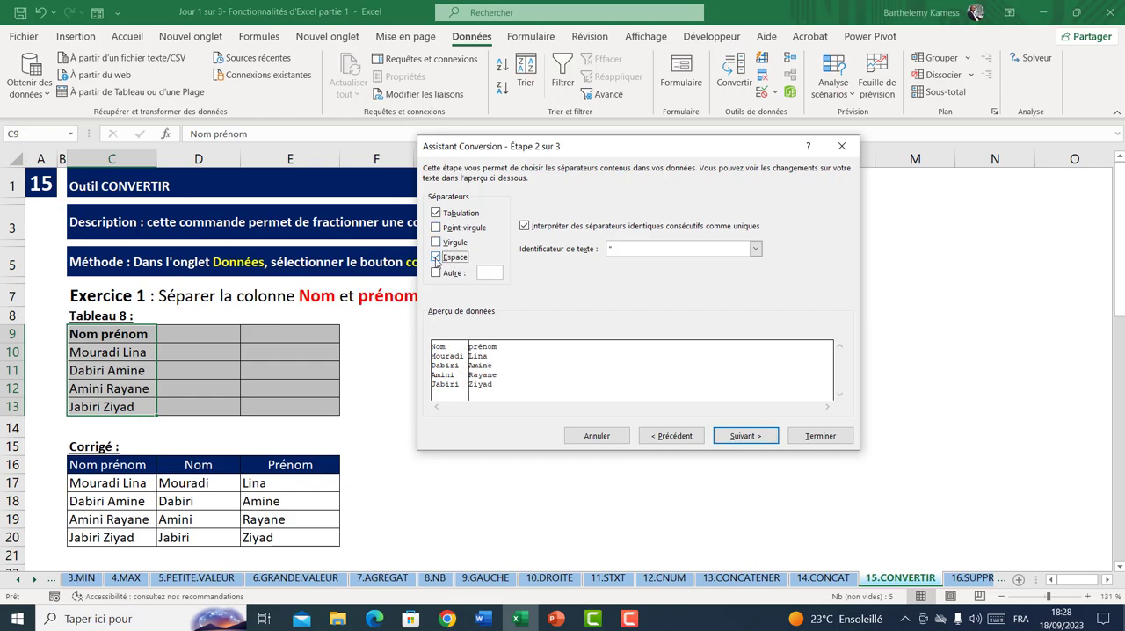
click(597, 436)
click(444, 420)
click(407, 356)
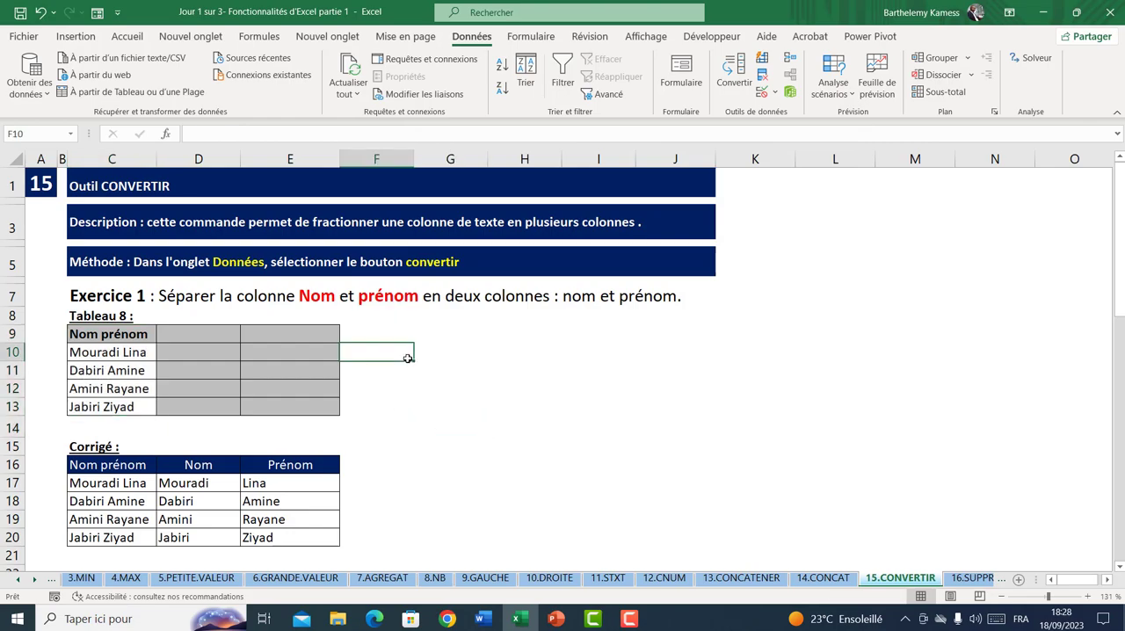
drag(120, 340, 113, 395)
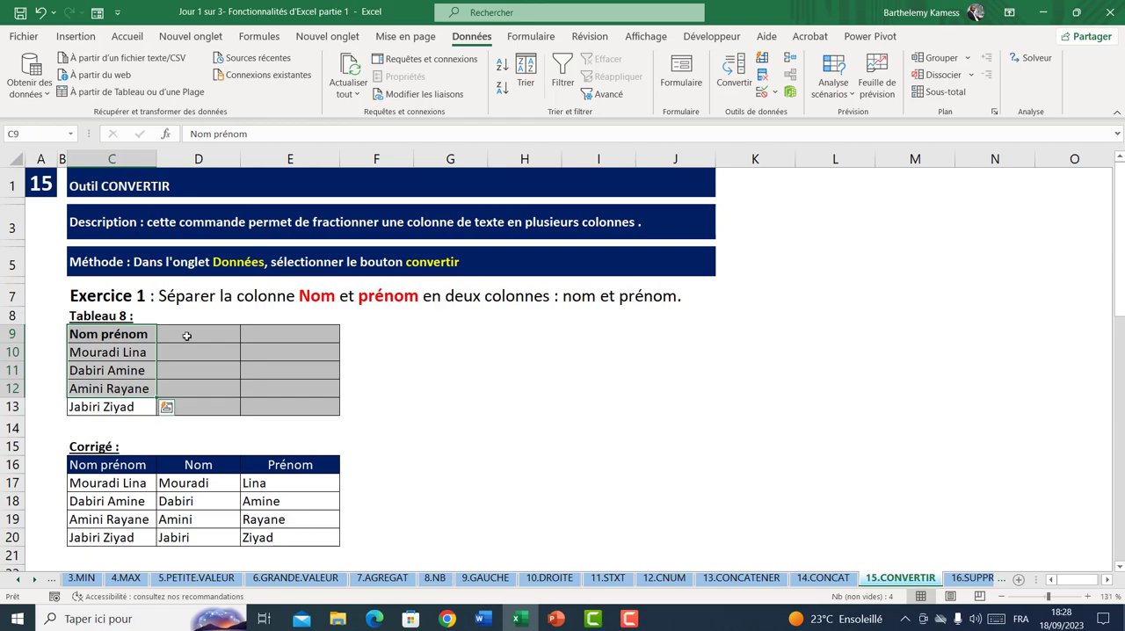
click(185, 333)
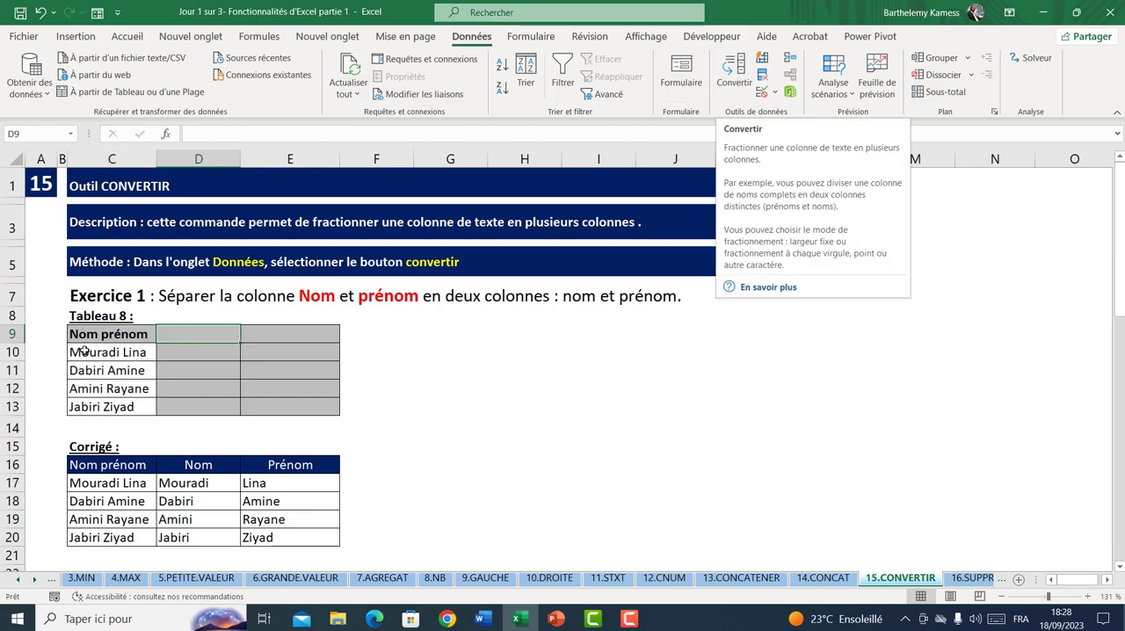
Start the Convertir tool on C9:C13 as delimited data, with Tabulation and Espace as the separators
drag(110, 335, 111, 406)
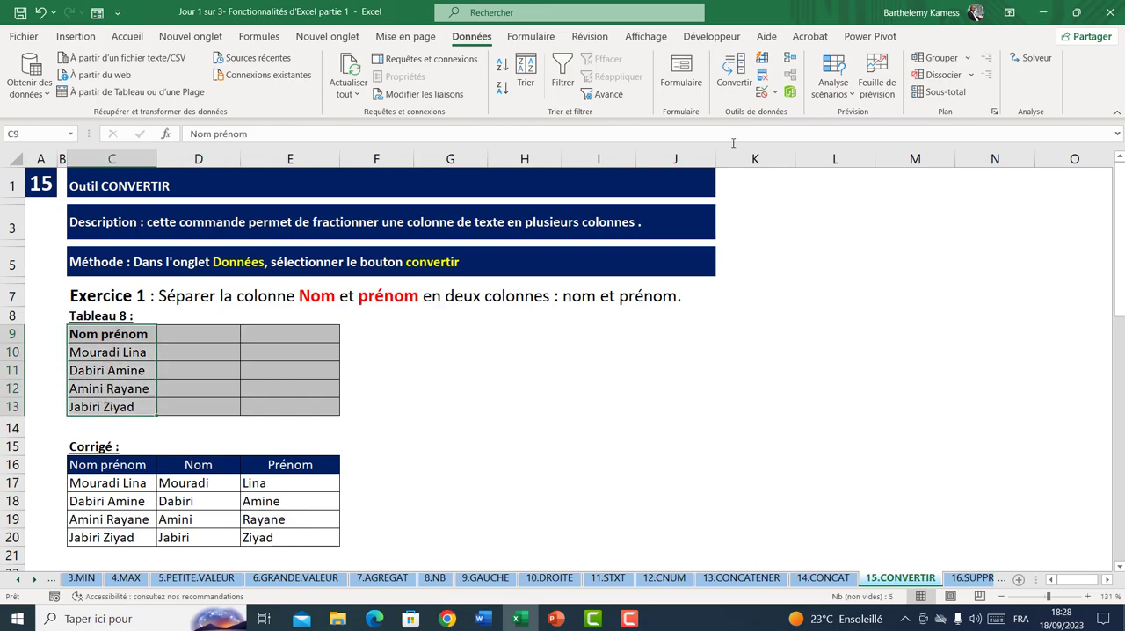
click(735, 76)
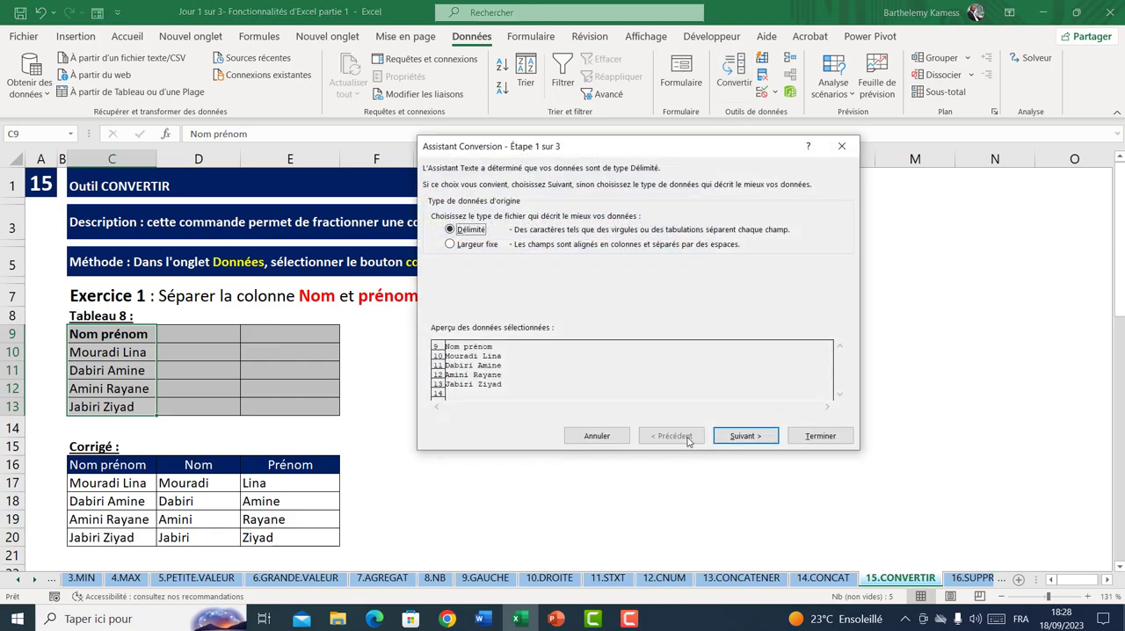
click(745, 436)
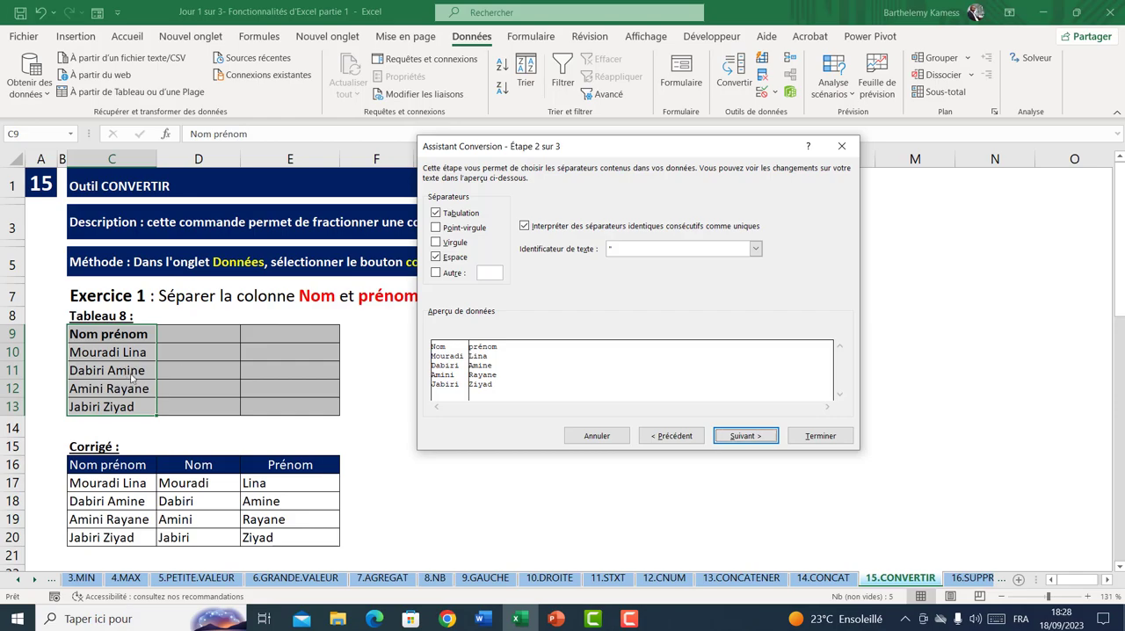
click(438, 229)
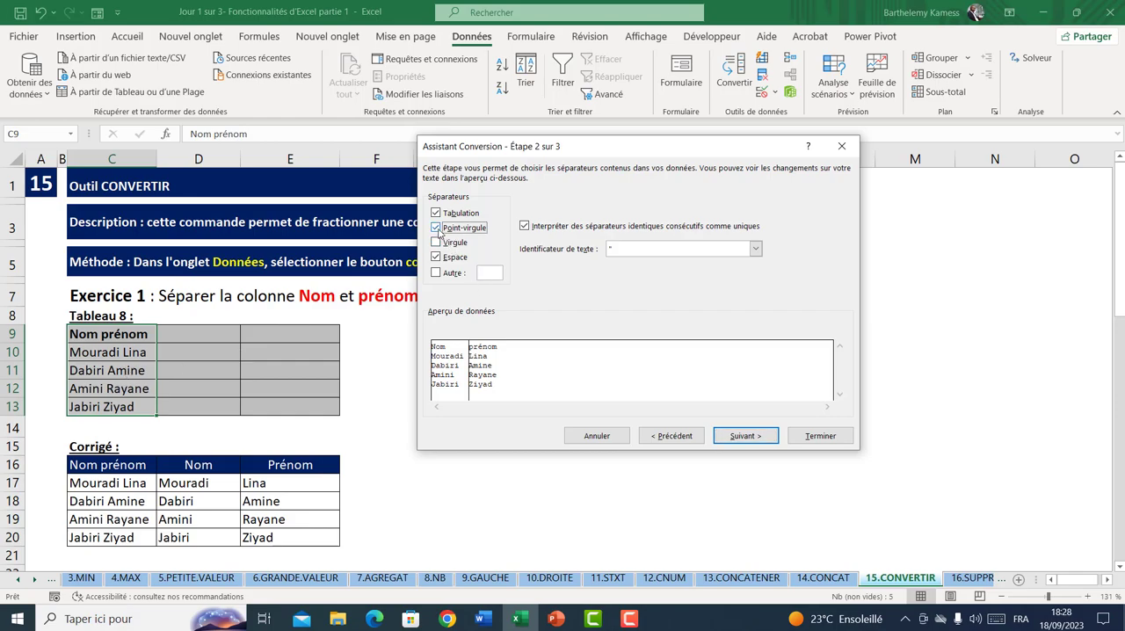
click(438, 230)
click(438, 244)
click(438, 245)
click(437, 258)
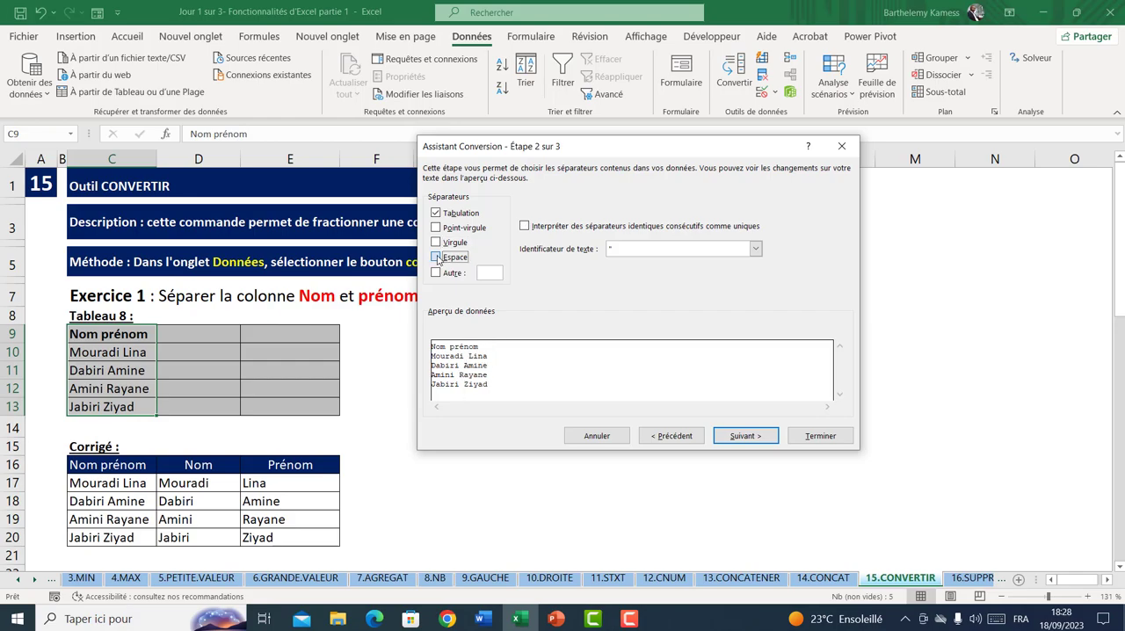
click(437, 258)
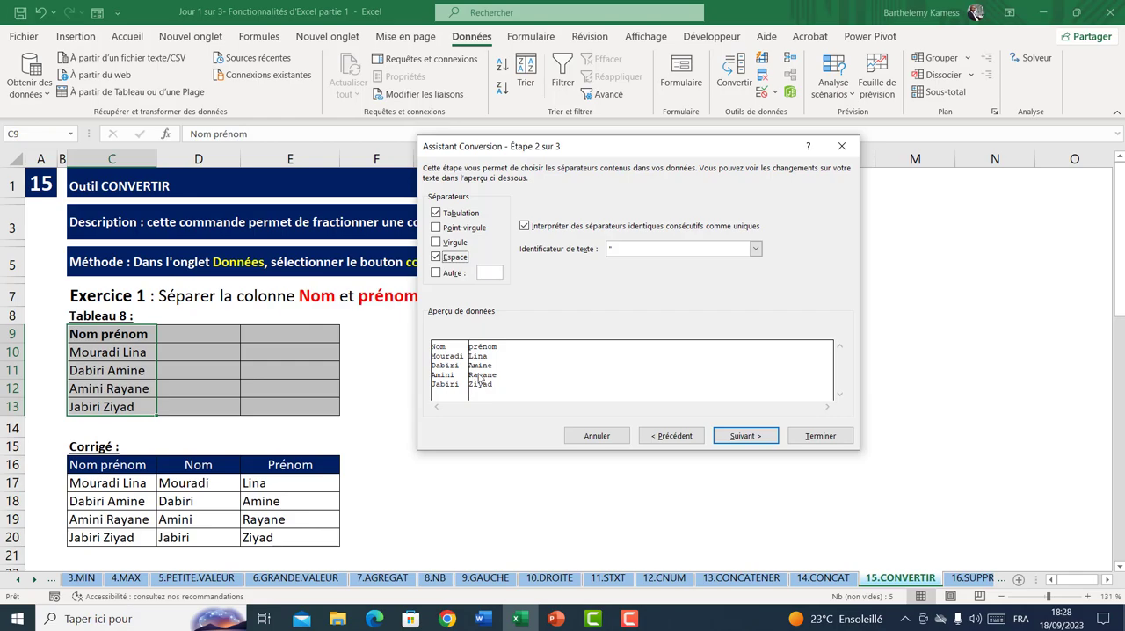
Output the split names from D9, replacing the existing data, and undo that conversion
click(762, 436)
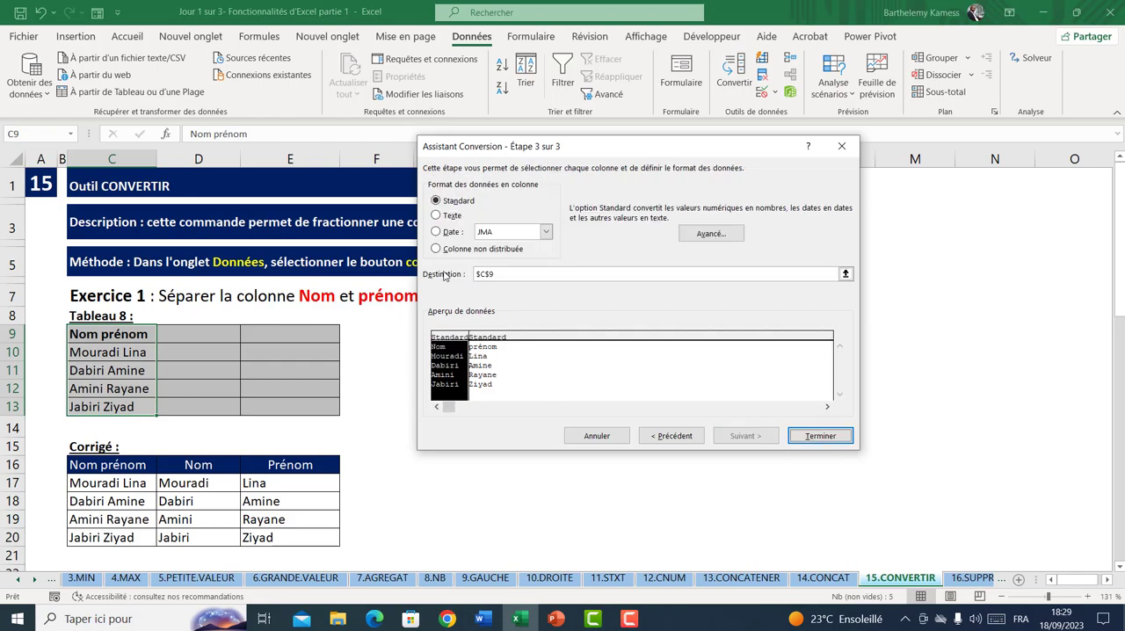
drag(508, 273, 476, 273)
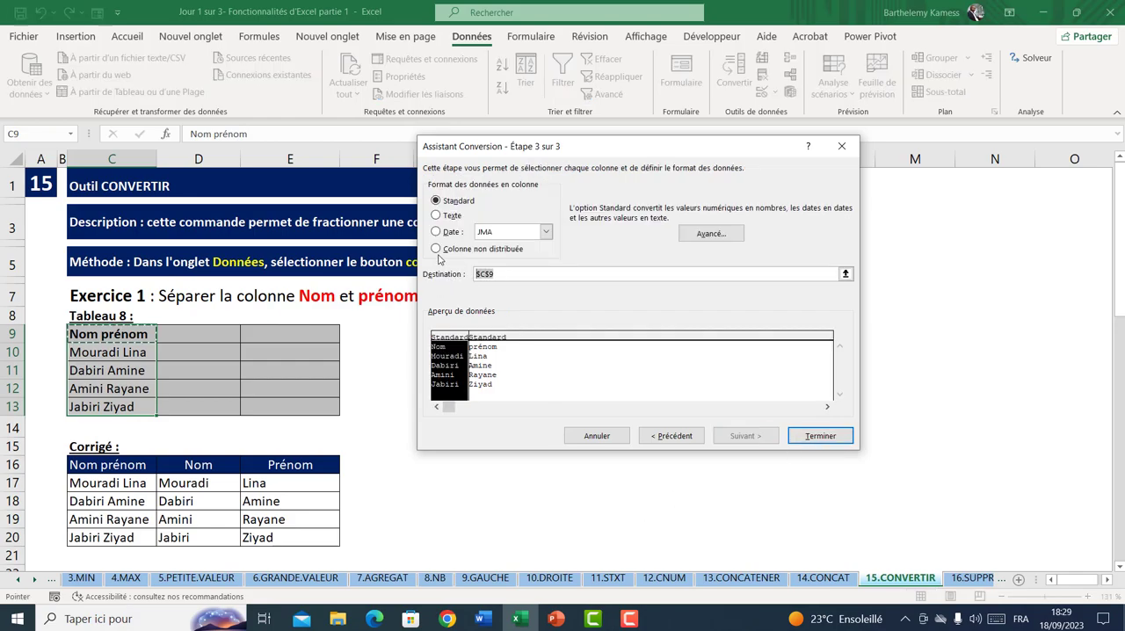
key(BackSpace)
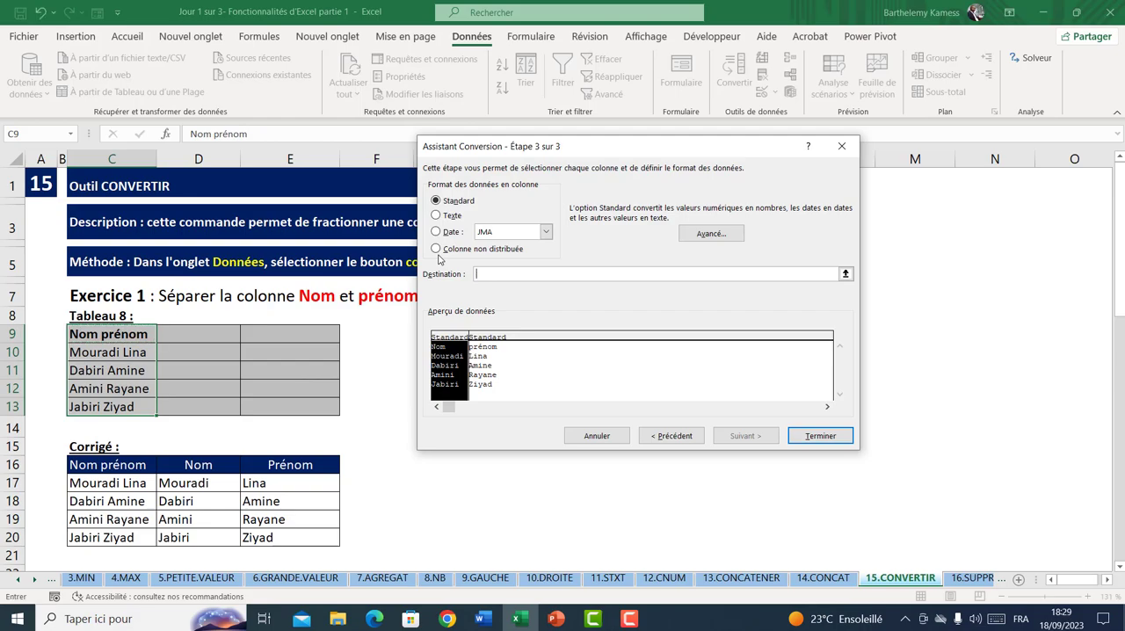
click(206, 335)
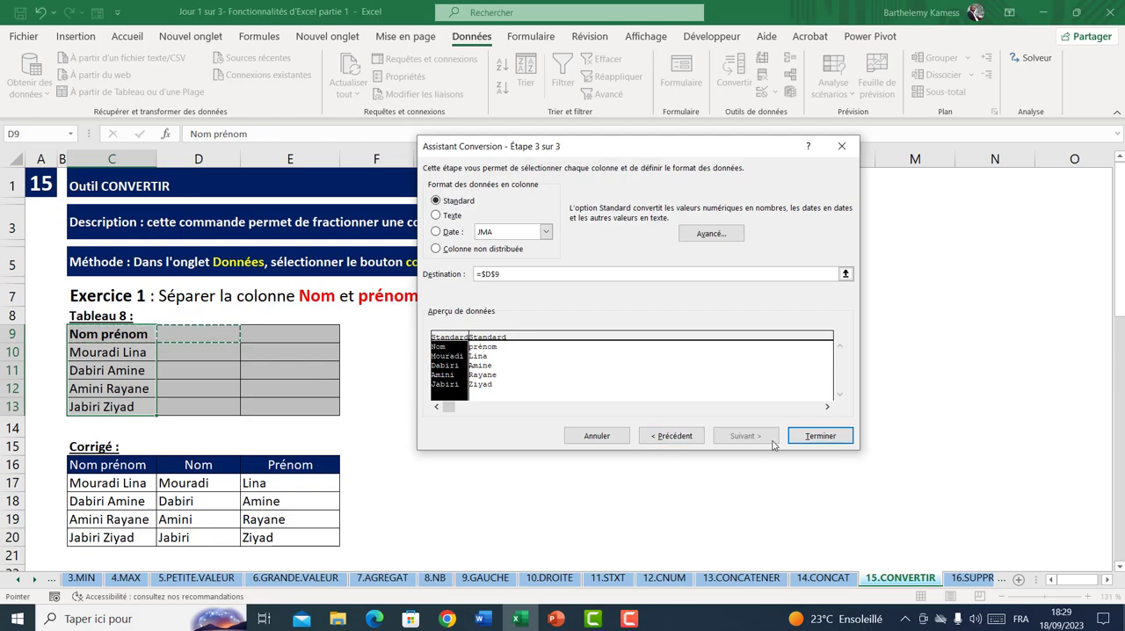
click(820, 437)
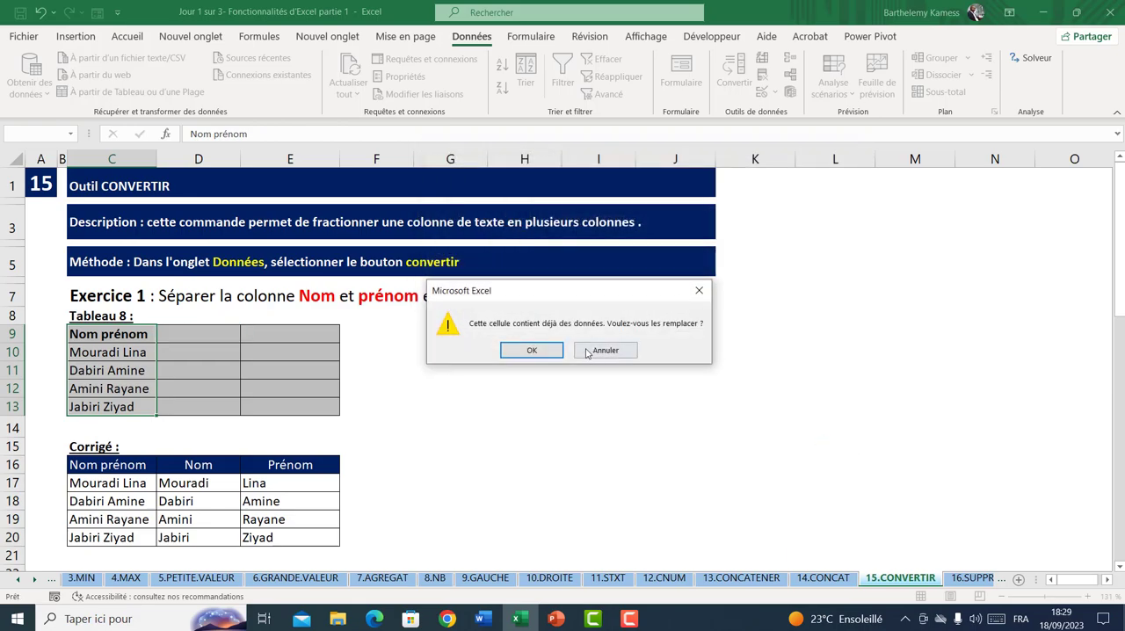
click(534, 349)
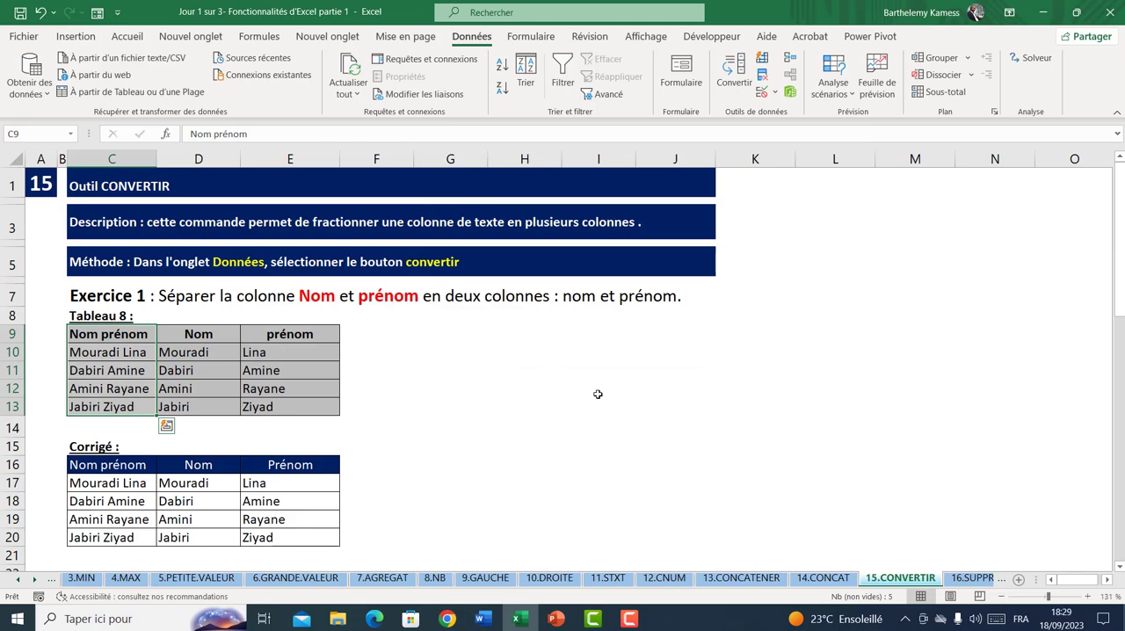
click(40, 12)
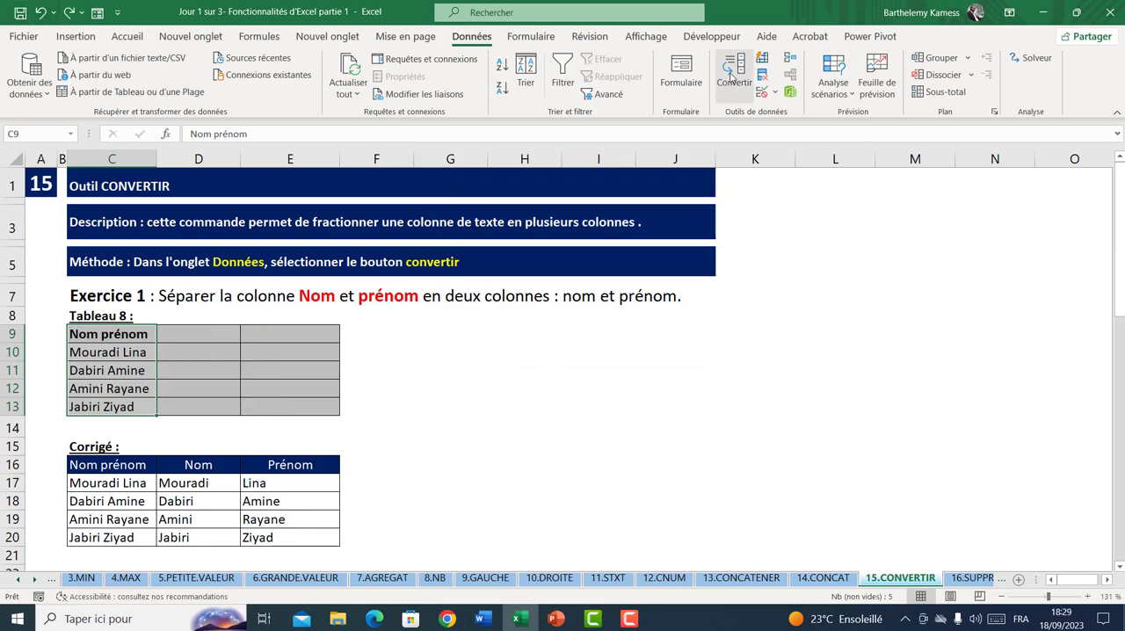
Split C9:C13 with the Convertir tool using the Espace separator, sending the result to D9 and replacing the existing data
click(731, 77)
click(742, 437)
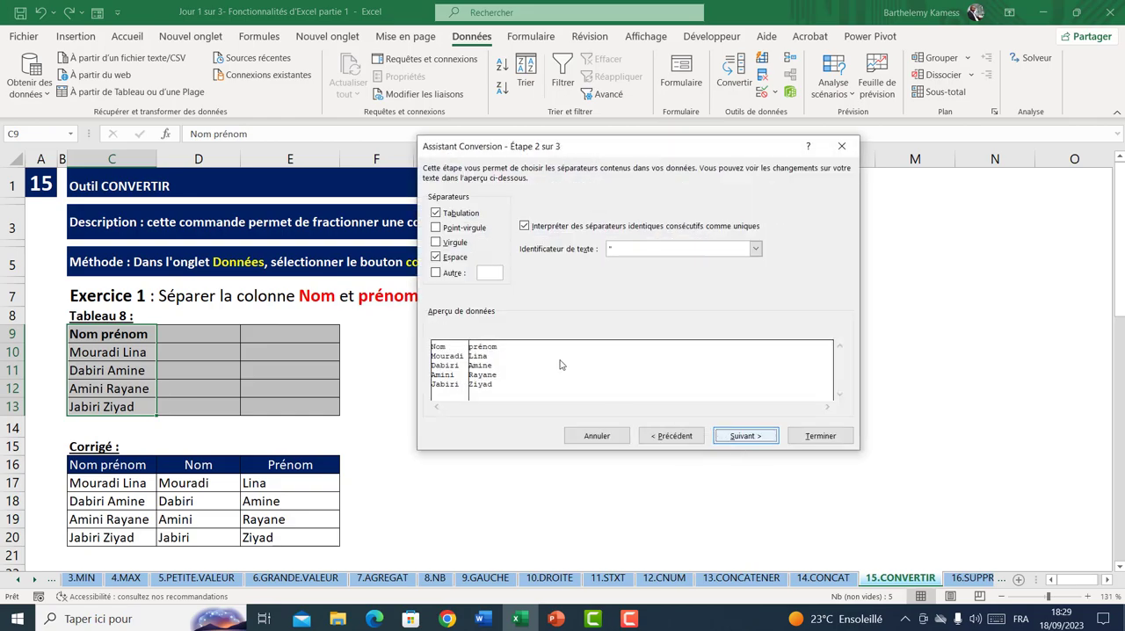
click(441, 257)
click(441, 256)
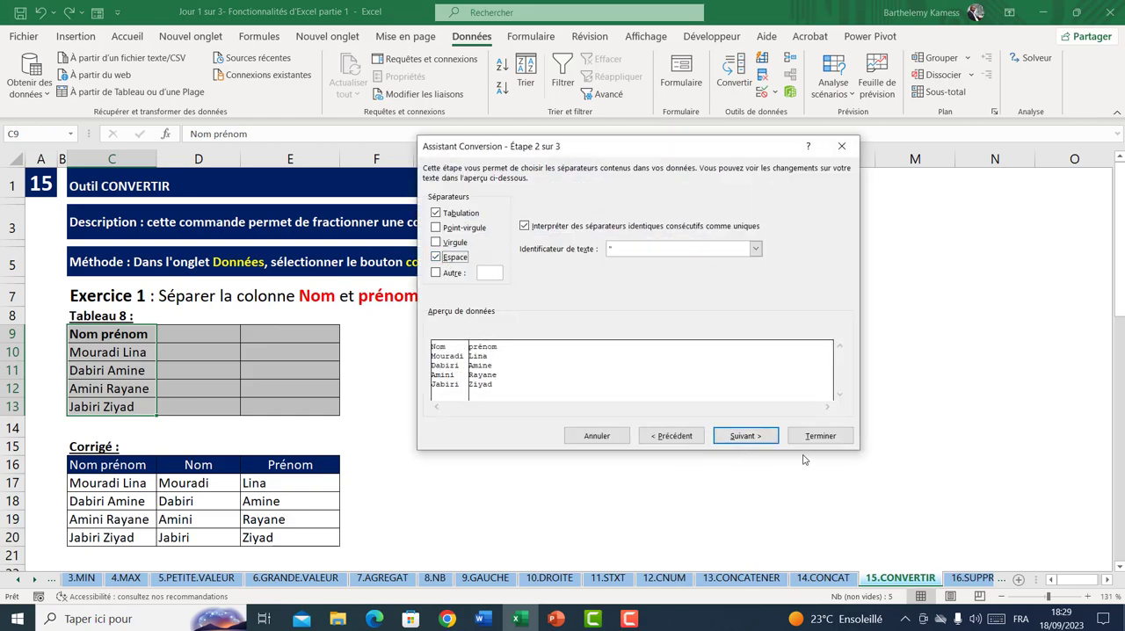
click(758, 439)
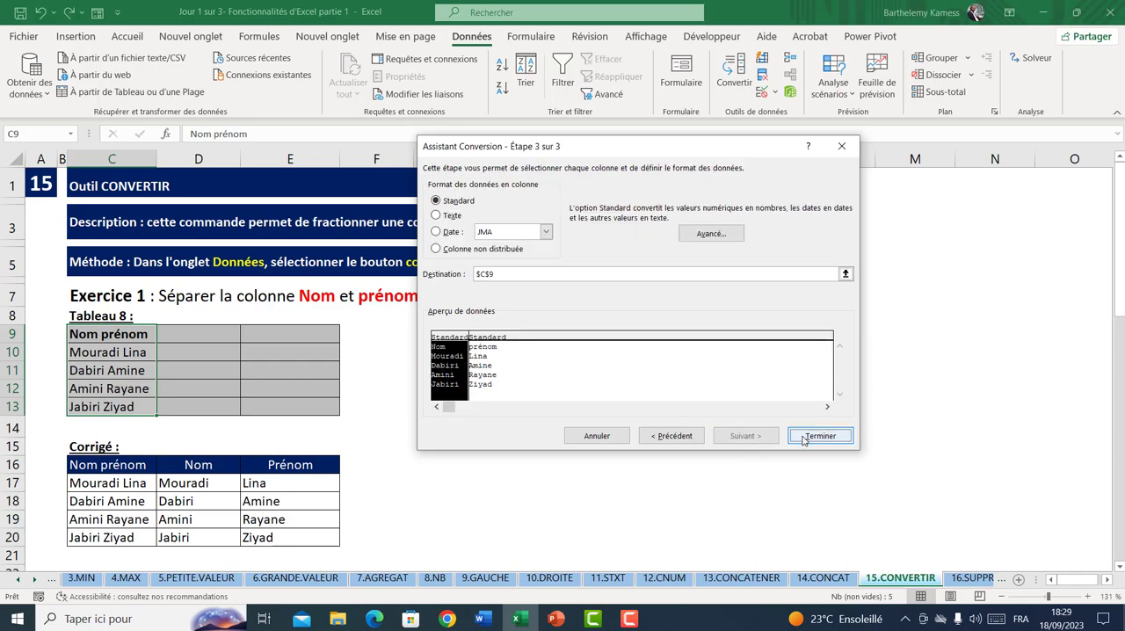
click(526, 273)
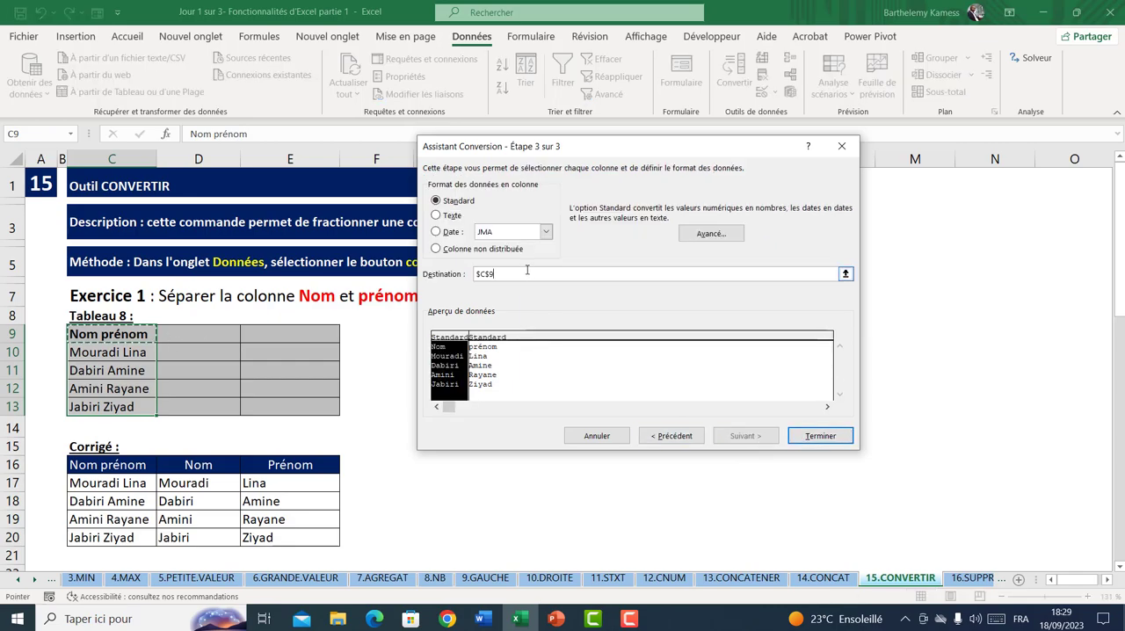
key(BackSpace)
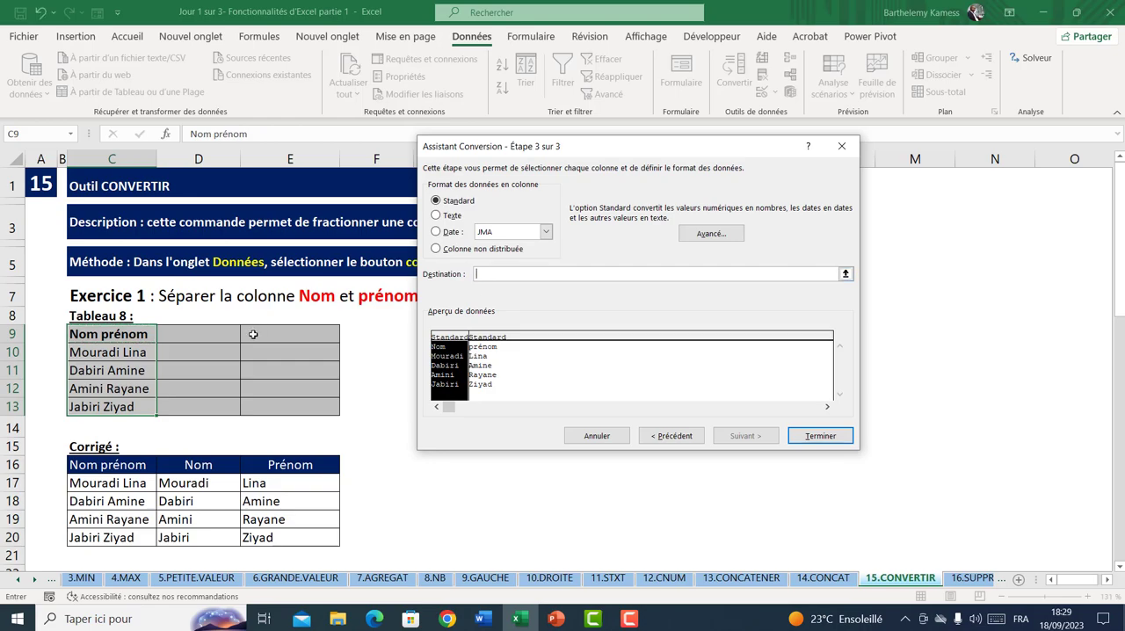
click(227, 336)
click(820, 436)
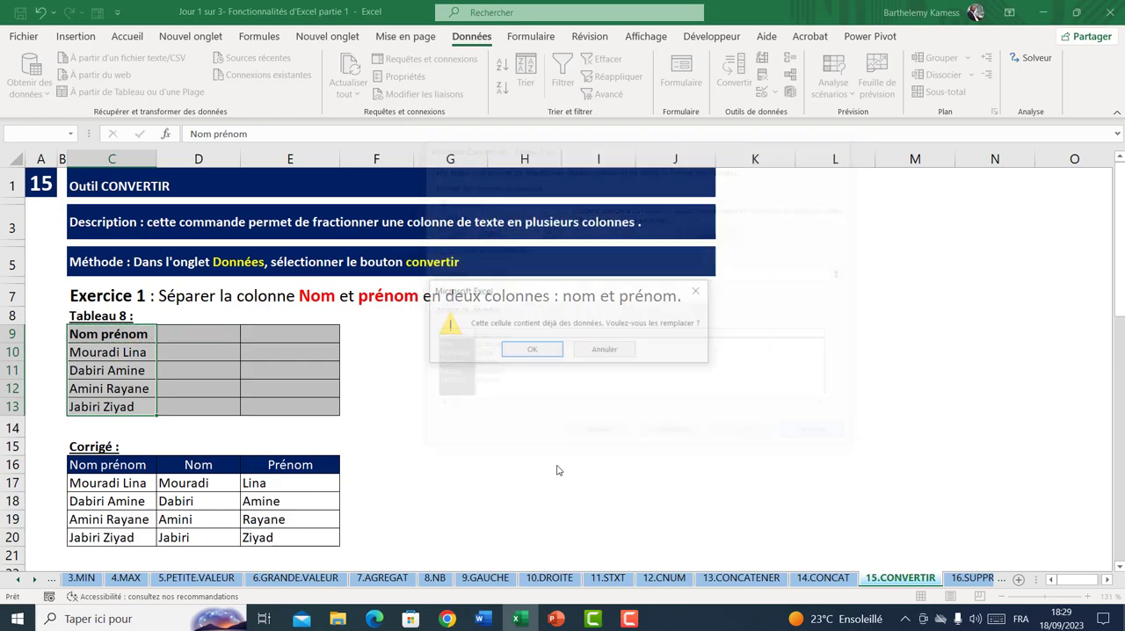
key(Return)
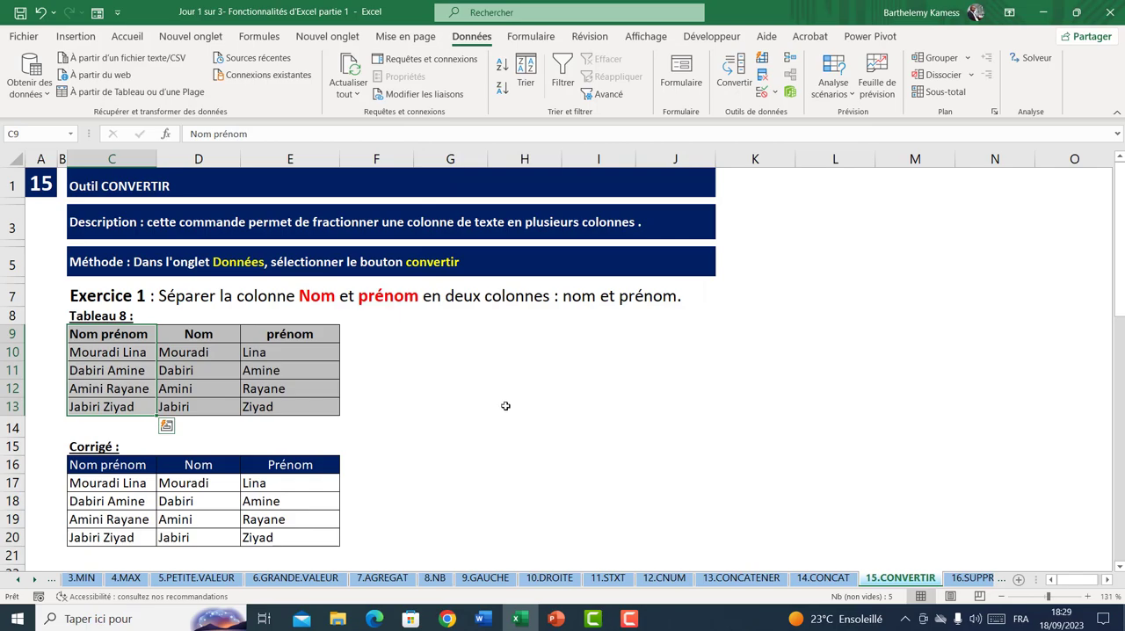
Start the Convertir tool on the Exercice 2 dates in C26:C29 as delimited data and advance to the column format settings
scroll(506, 406, down, 4)
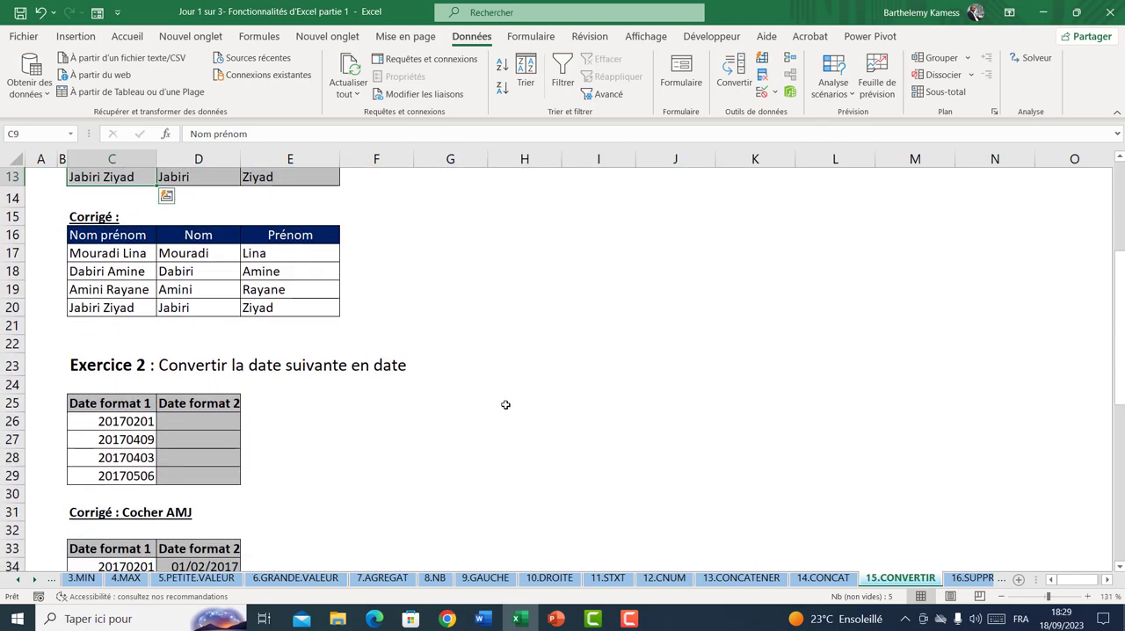
scroll(506, 404, up, 1)
scroll(506, 404, down, 2)
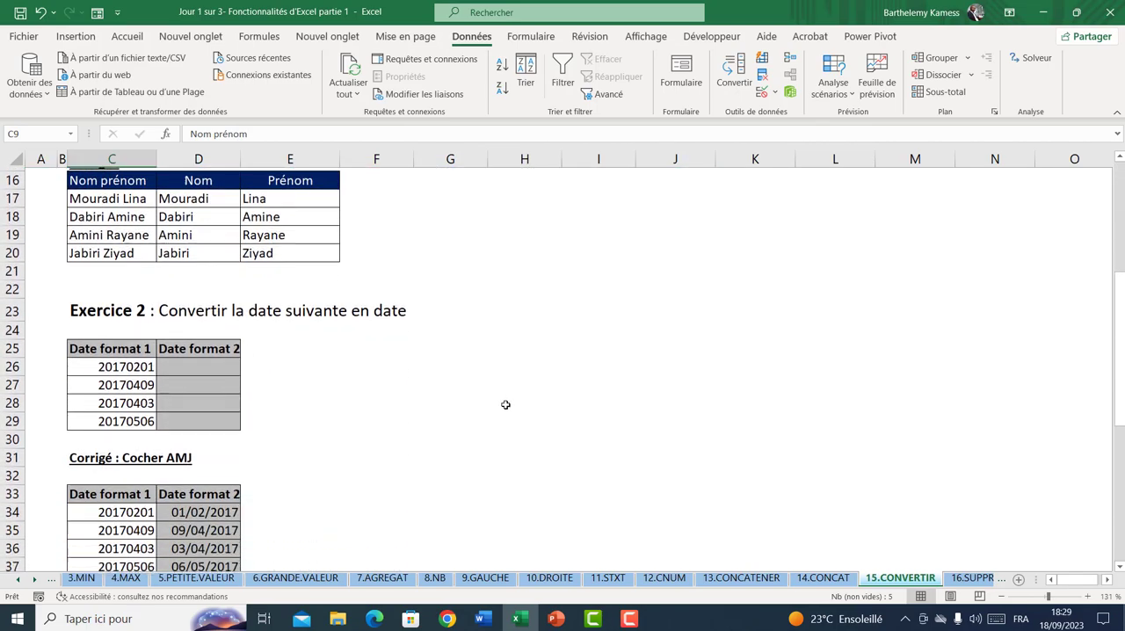
click(186, 358)
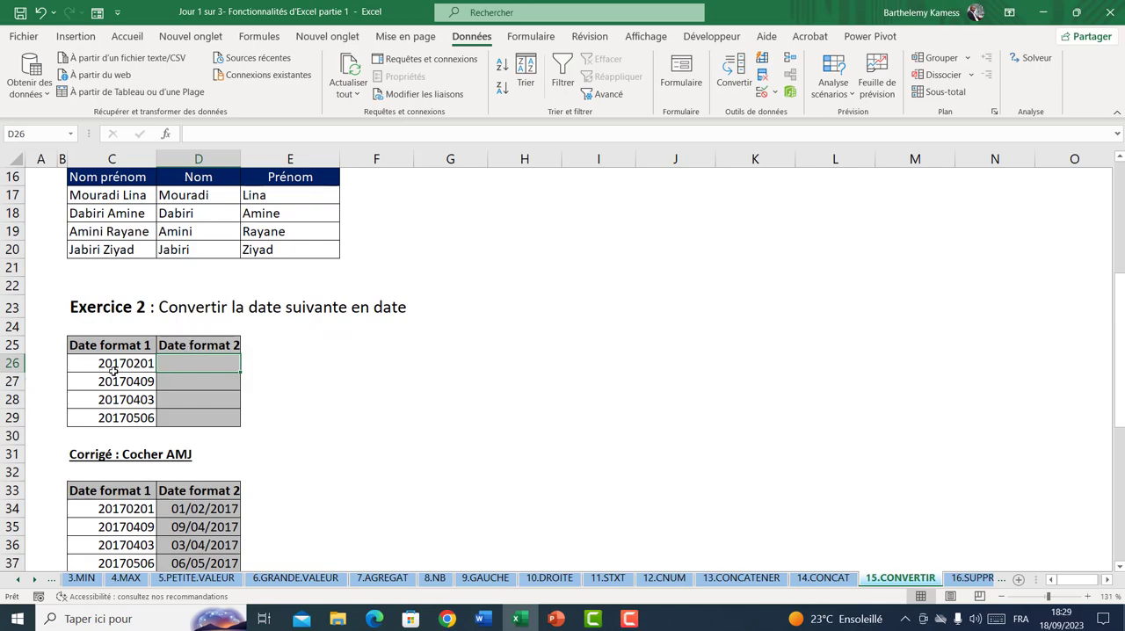
drag(114, 371, 132, 421)
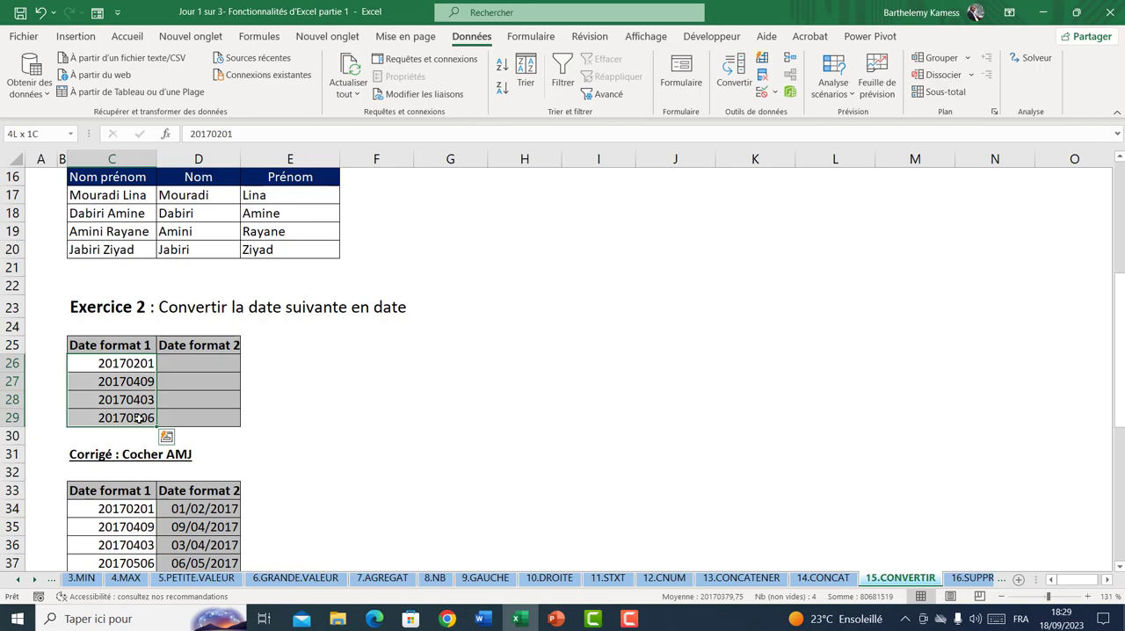
click(734, 71)
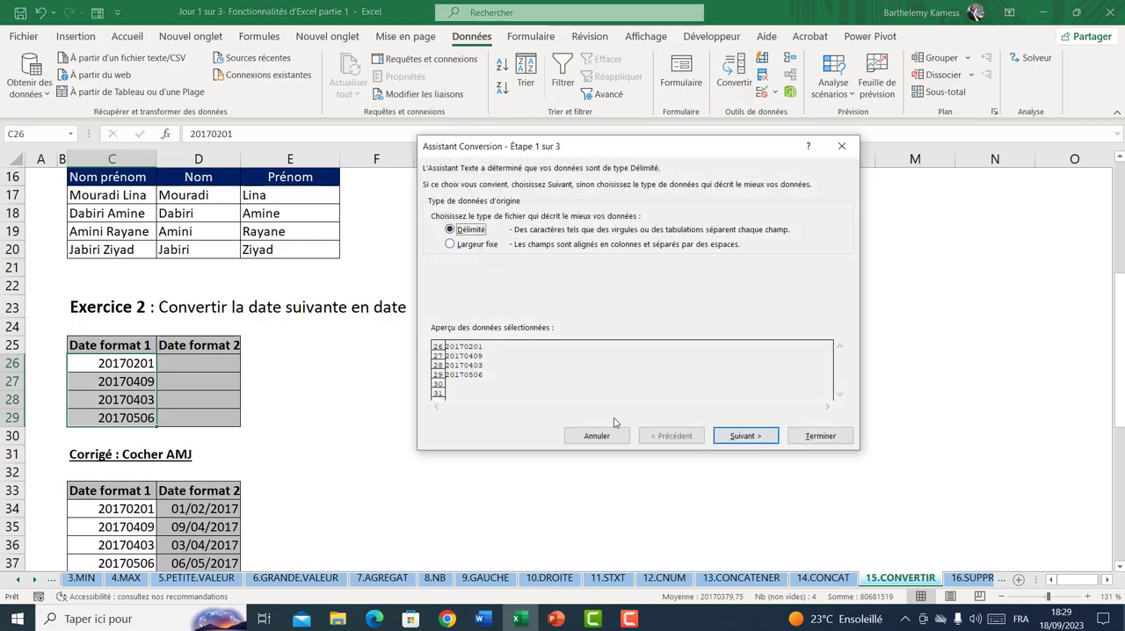
click(745, 436)
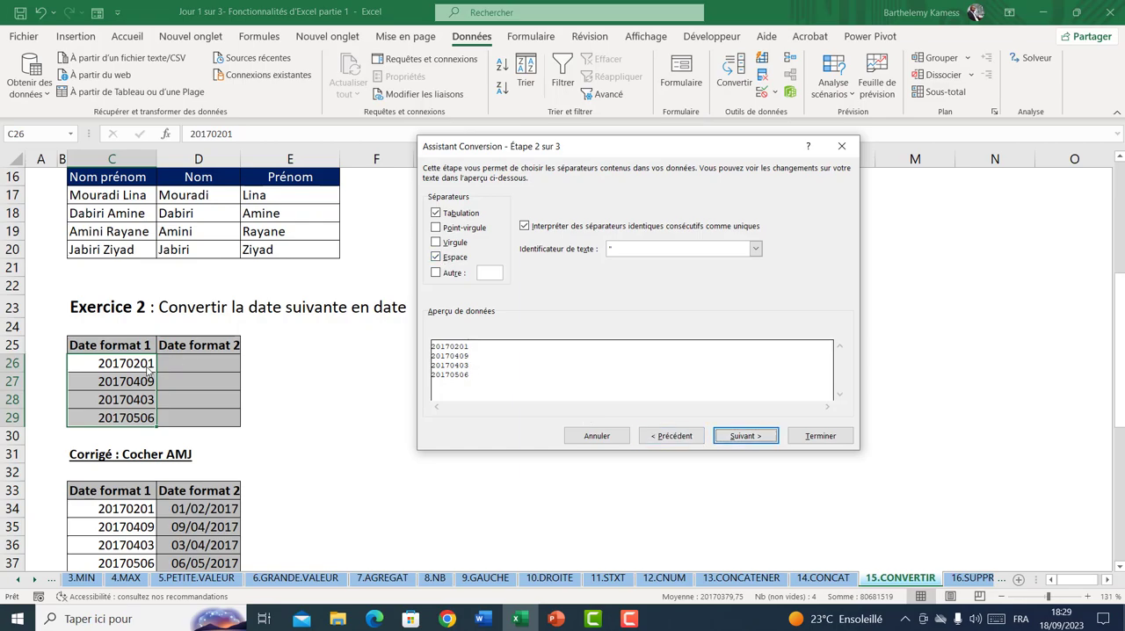
click(437, 257)
click(731, 436)
Convert the Exercice 2 values with the Date format AMJ, sending the result to D26
click(436, 232)
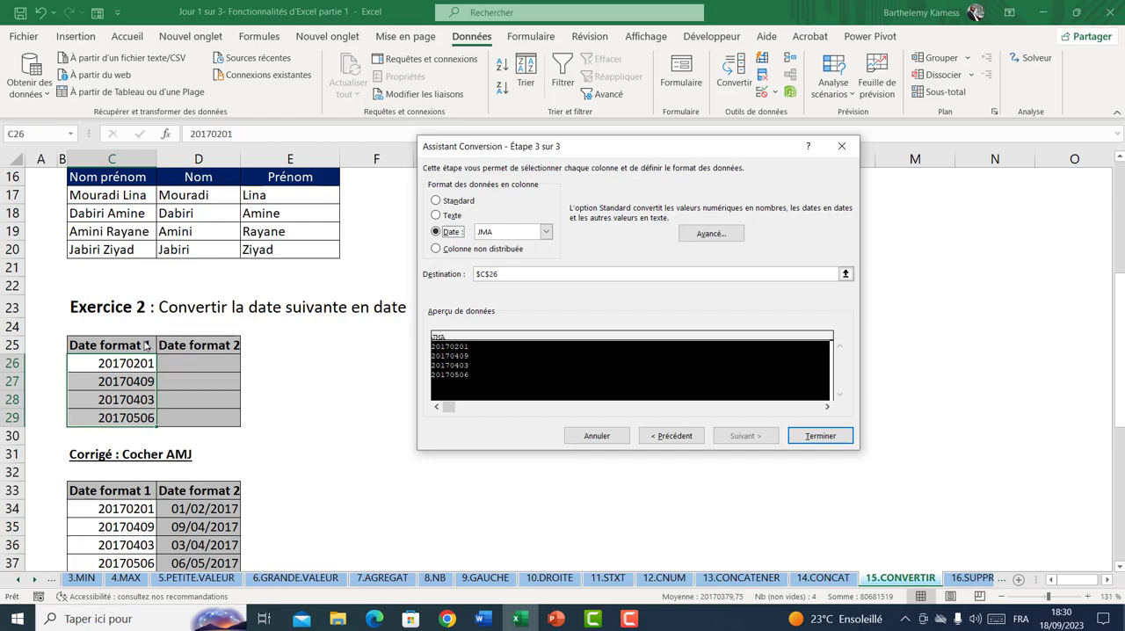
click(545, 232)
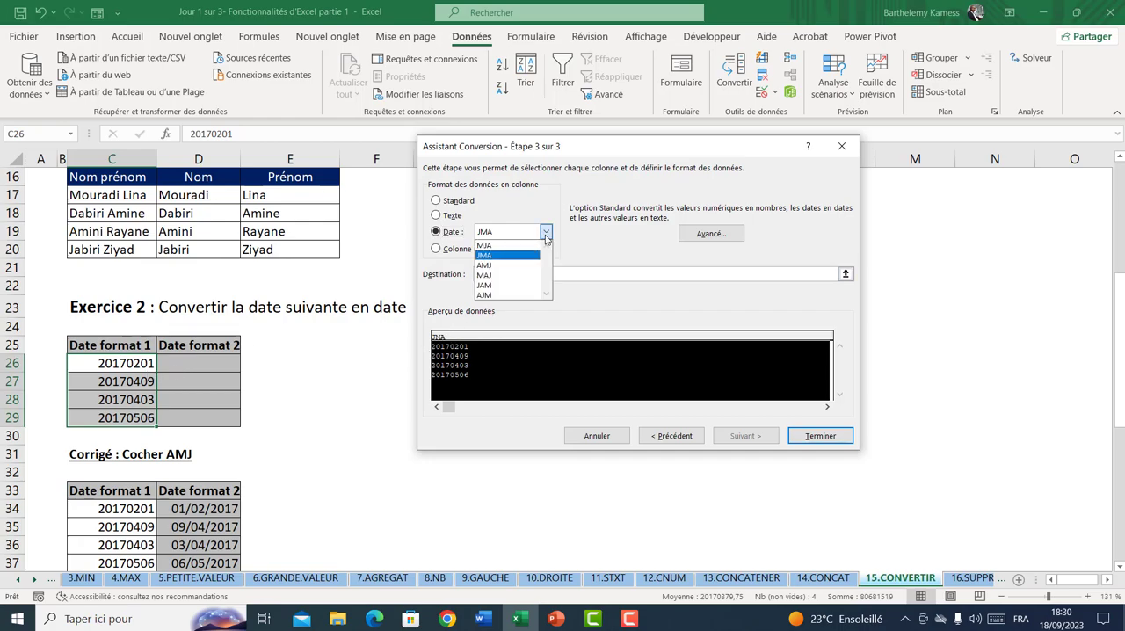
click(485, 266)
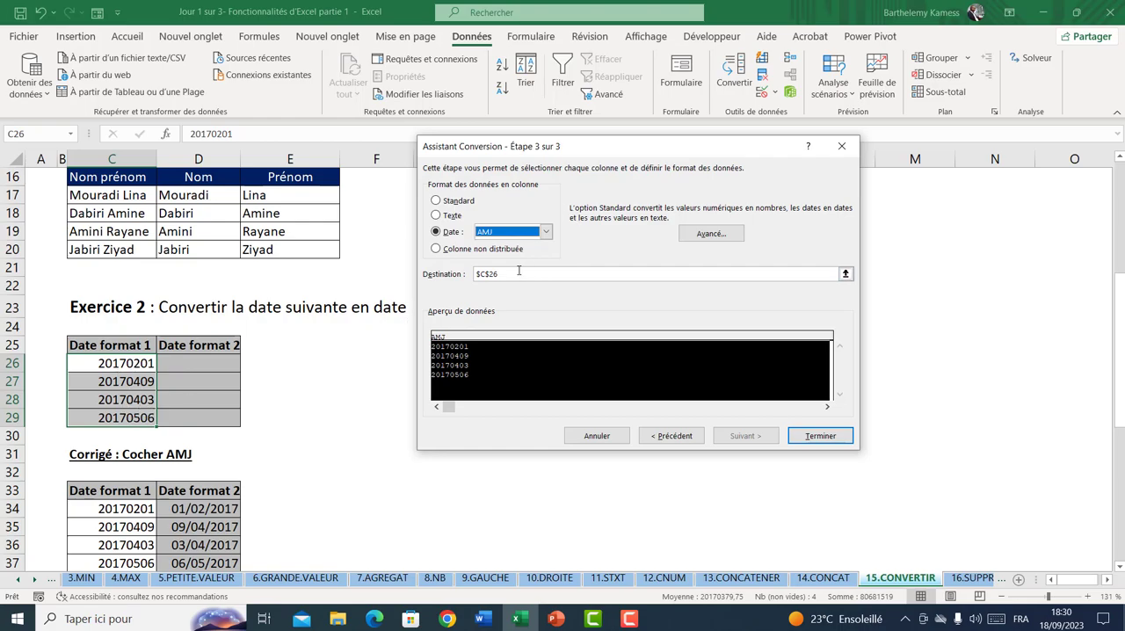
click(519, 273)
key(BackSpace)
key(BackSpace)
key(BackSpace)
key(BackSpace)
key(BackSpace)
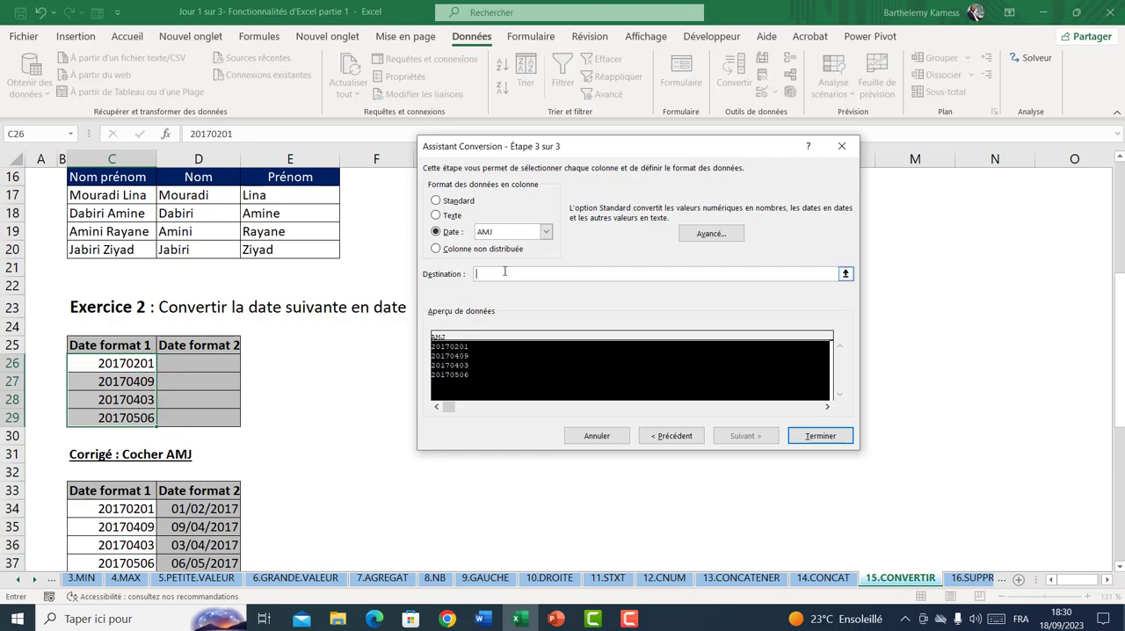
click(212, 361)
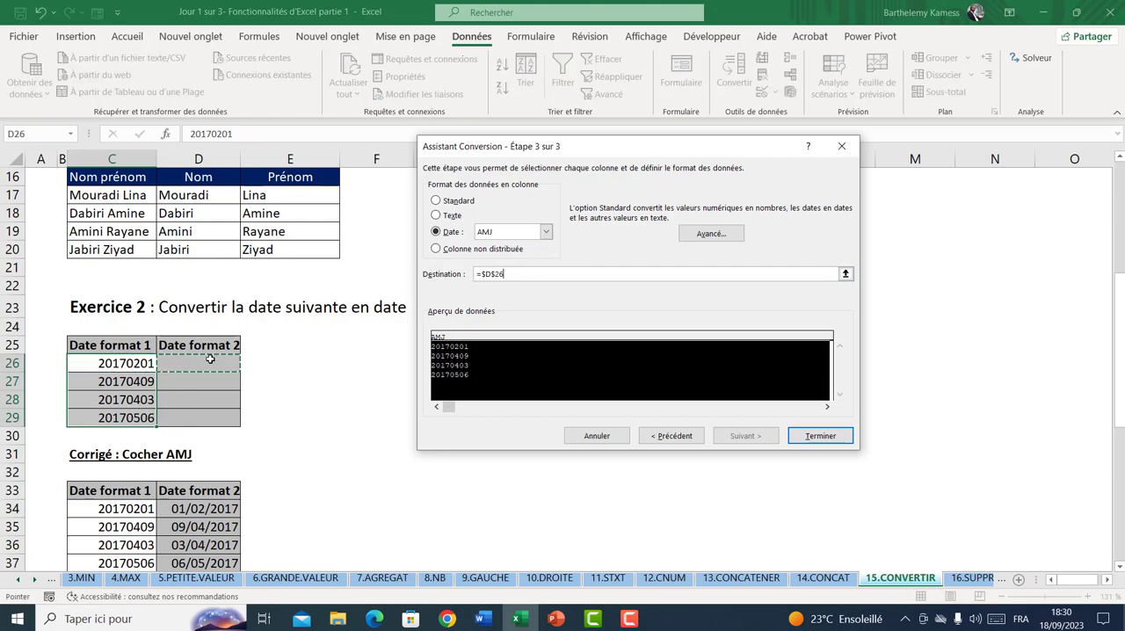
click(809, 437)
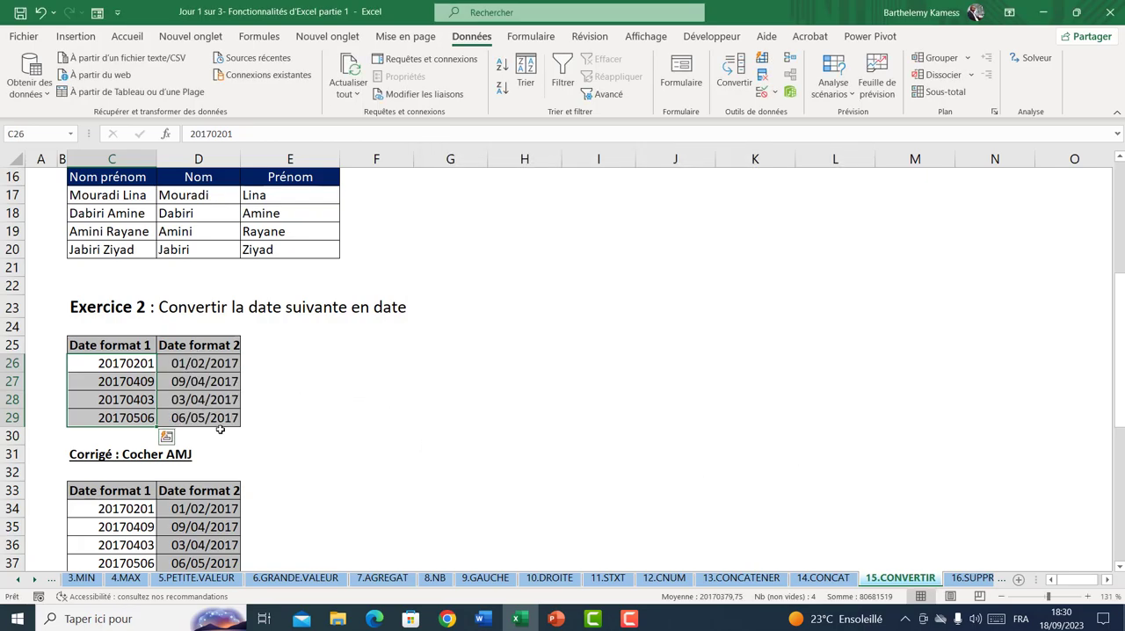
Examine the Exercice 2 answer table, then the Exercice 3 dates in C43:C46 and their JMA answer table
scroll(329, 422, down, 2)
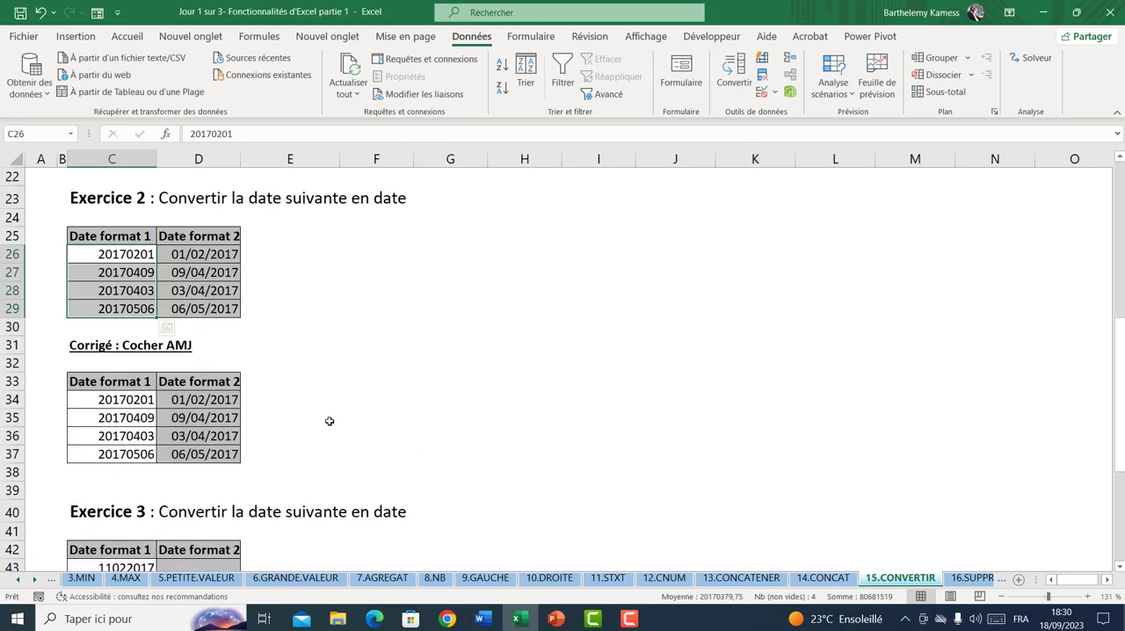
scroll(226, 394, down, 3)
click(216, 400)
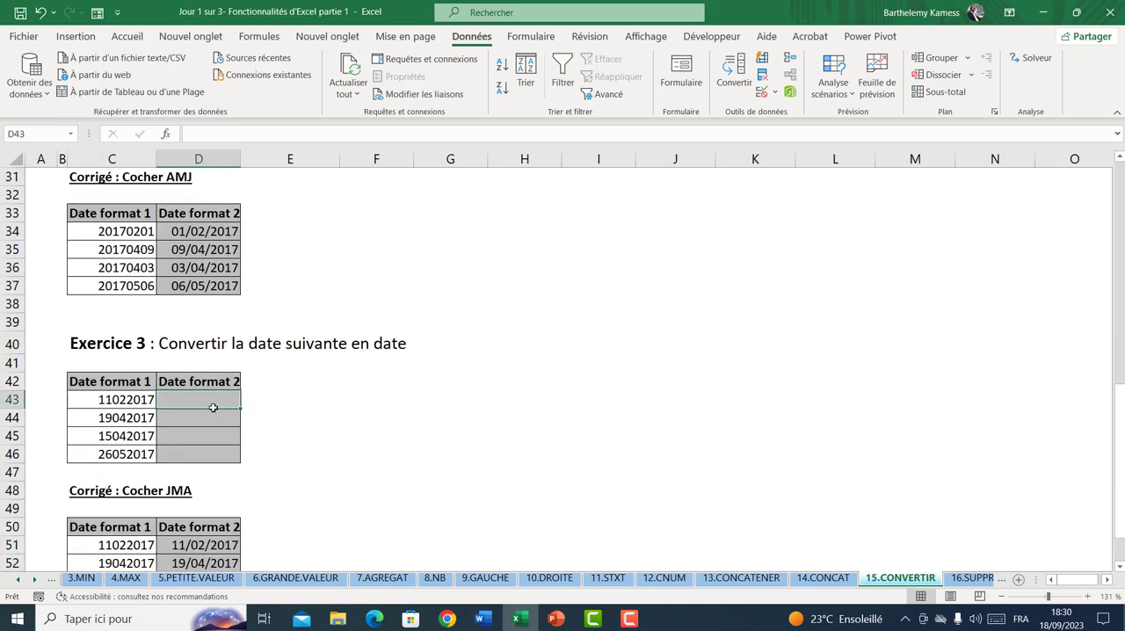
drag(213, 407, 214, 451)
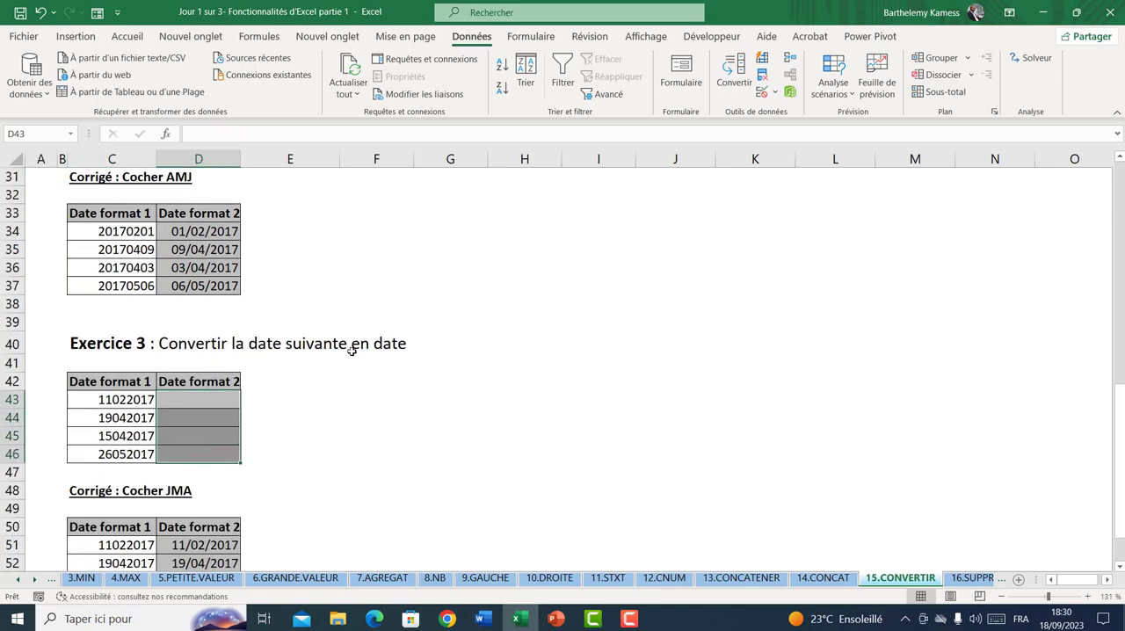
click(114, 401)
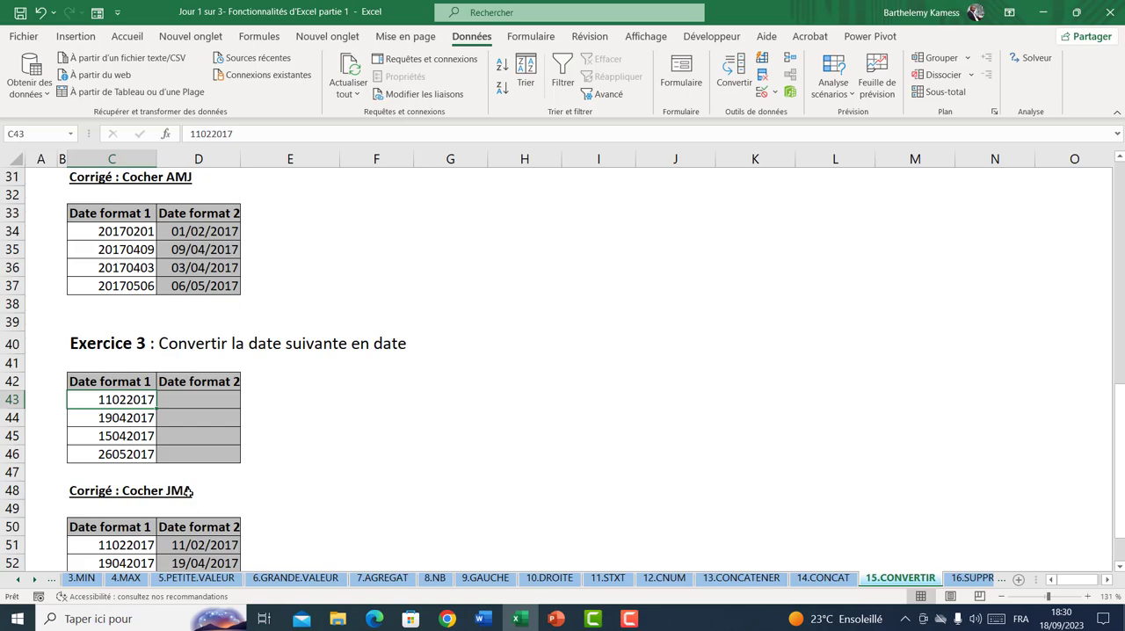
scroll(208, 363, up, 2)
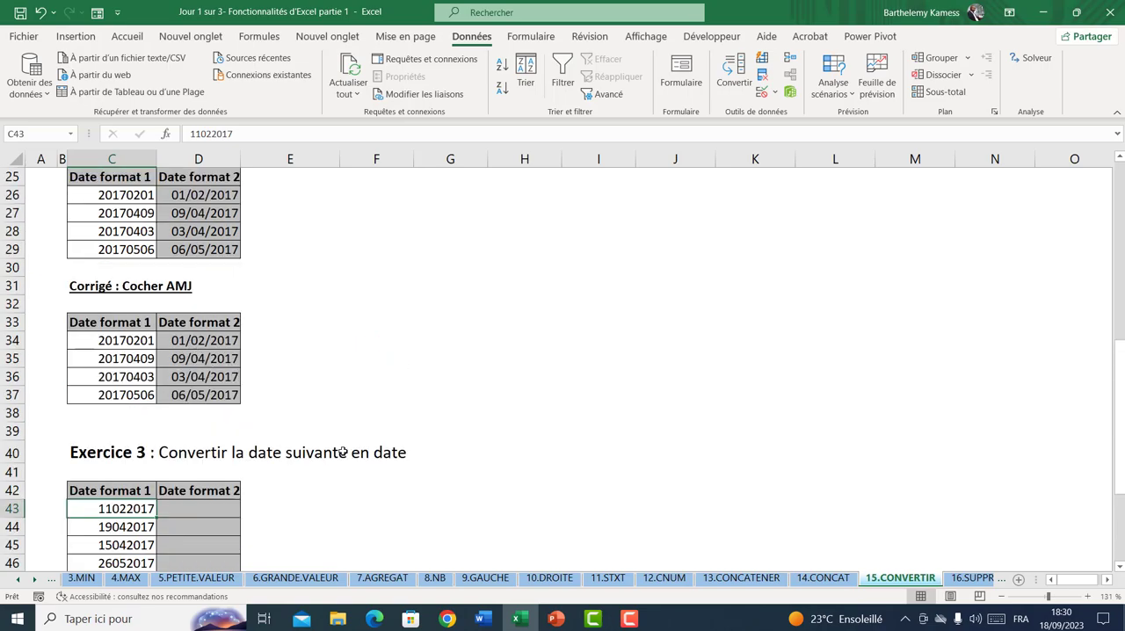
scroll(373, 472, down, 4)
scroll(365, 461, up, 1)
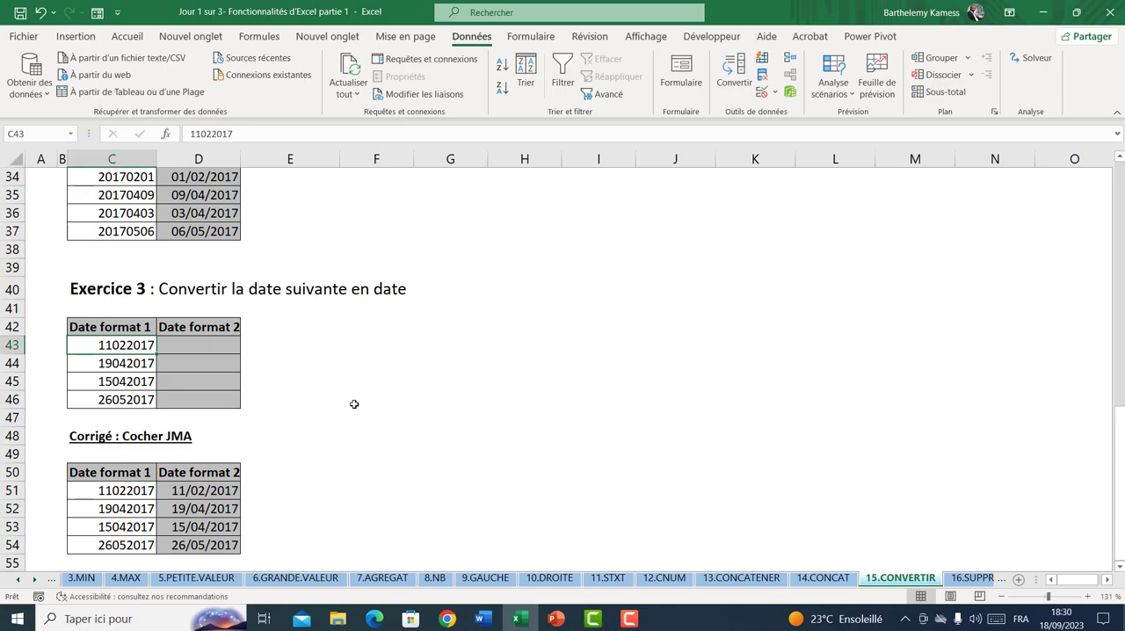
Open the 16.SUPPRESPACE sheet and review the entries in the first Produit column, leaving its data unreplaced
click(967, 578)
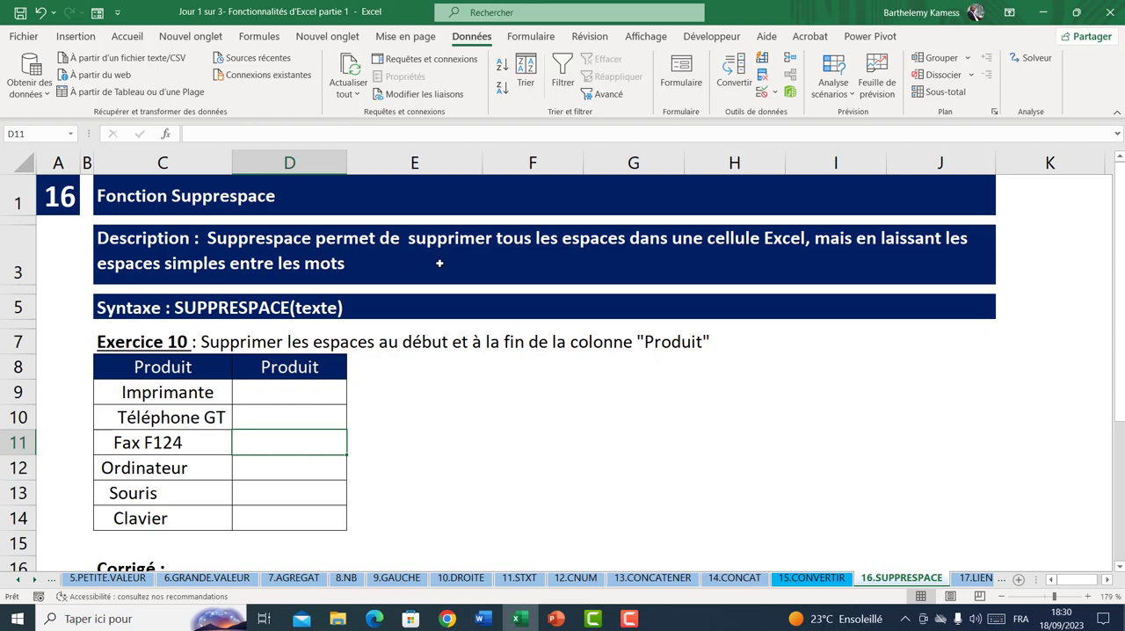
click(142, 411)
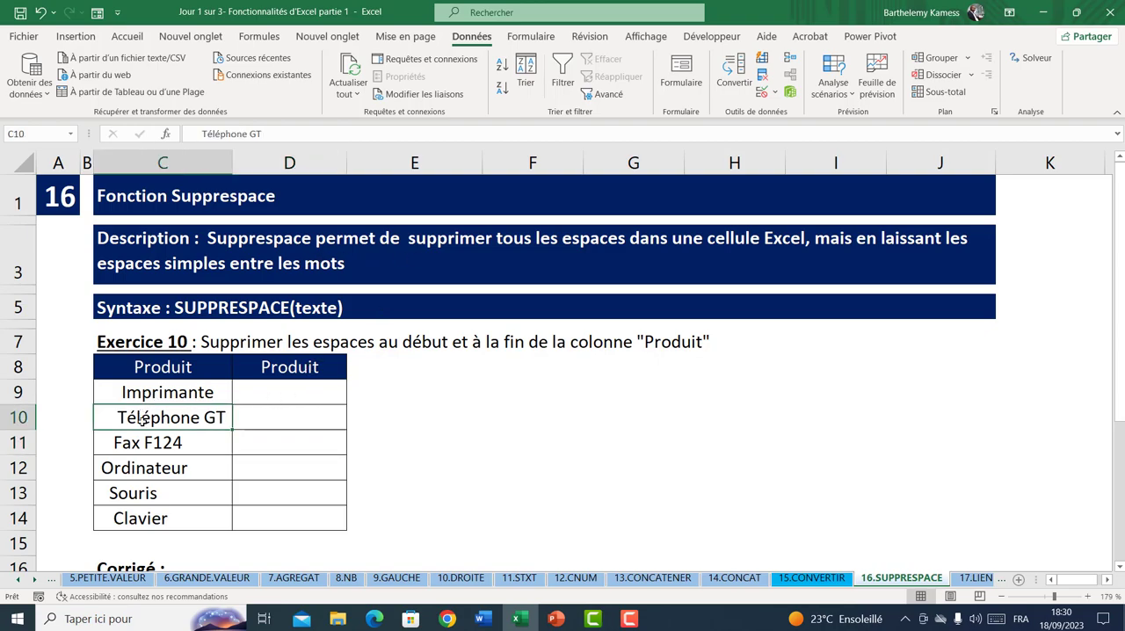
click(143, 395)
drag(141, 430, 164, 519)
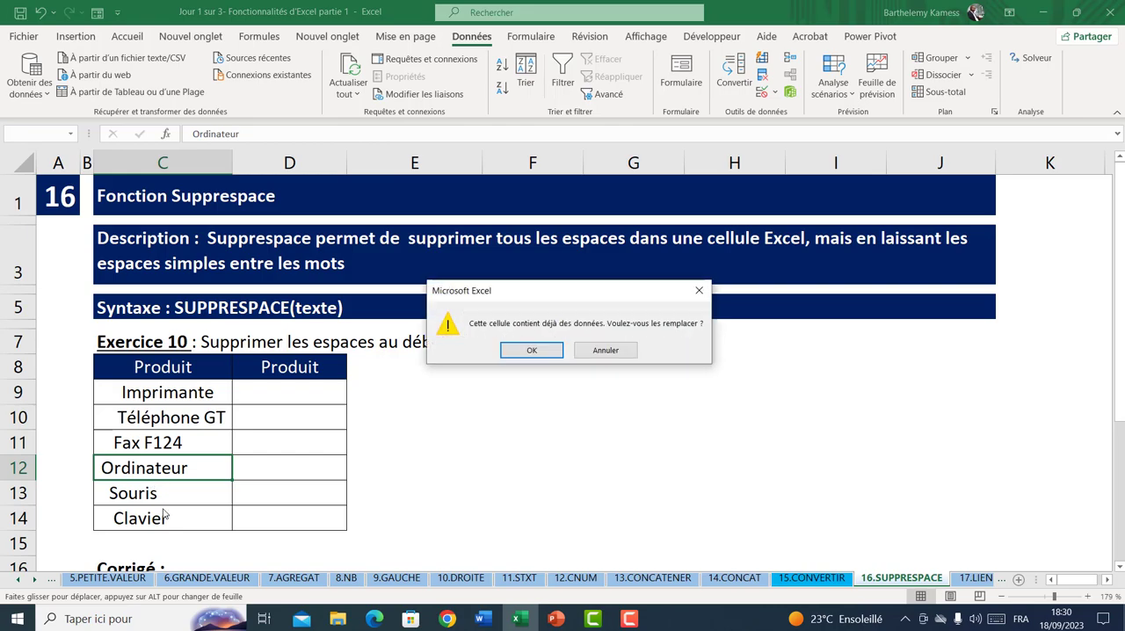
key(Tab)
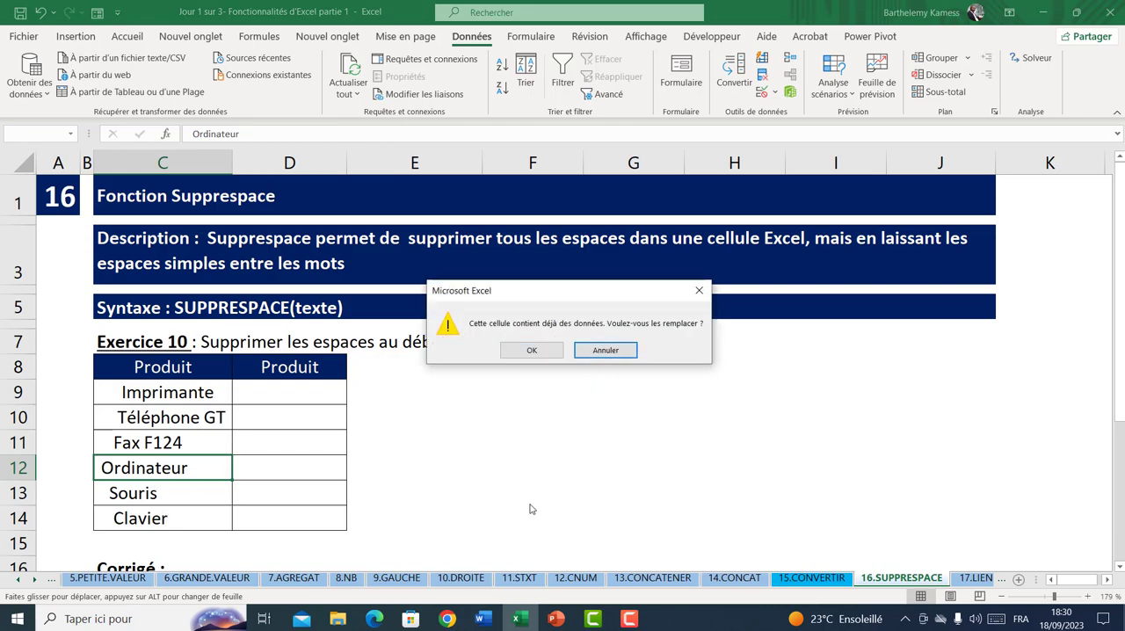
click(595, 351)
Enter =SUPPRESPACE(C9) in D9 and fill the formula down to D14
click(307, 387)
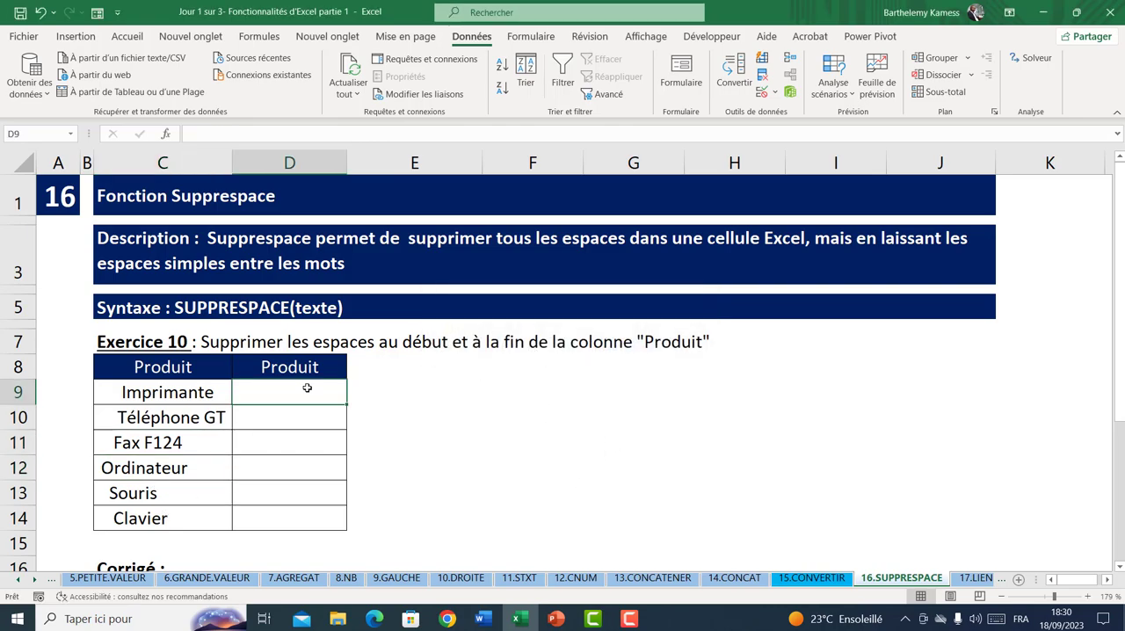
text(=sup)
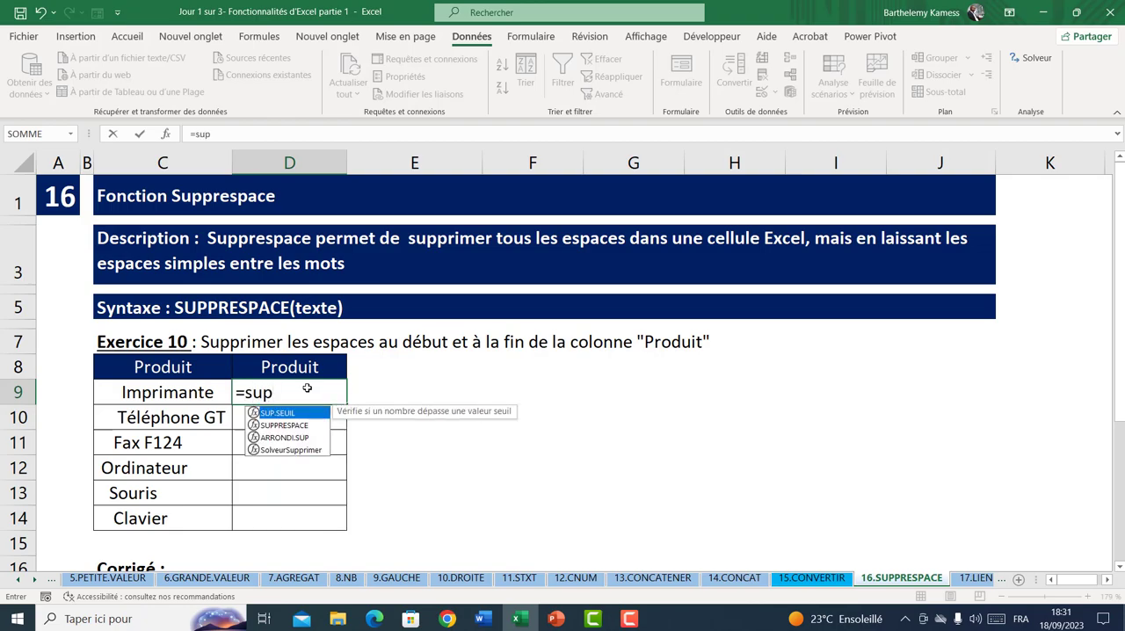
key(Down)
key(Tab)
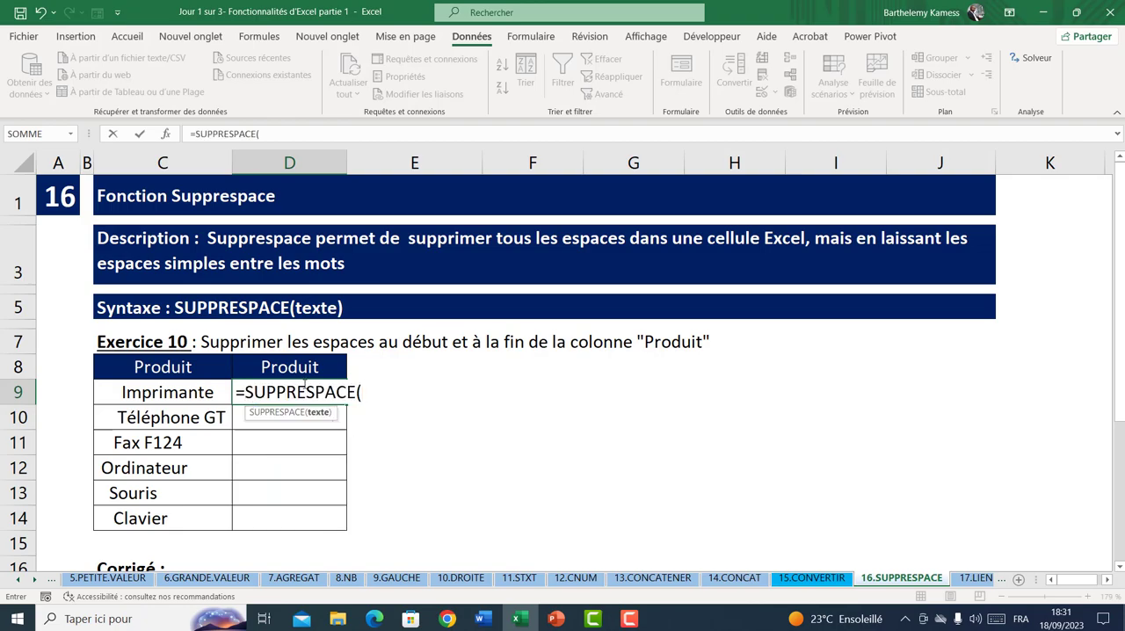
click(156, 387)
key(Return)
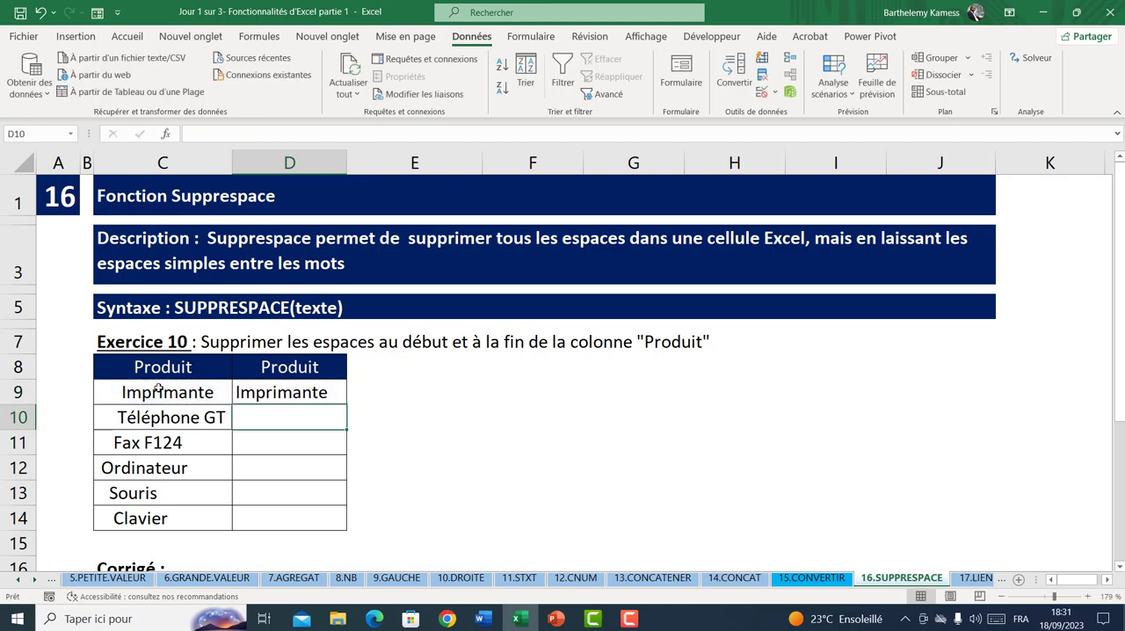
click(342, 398)
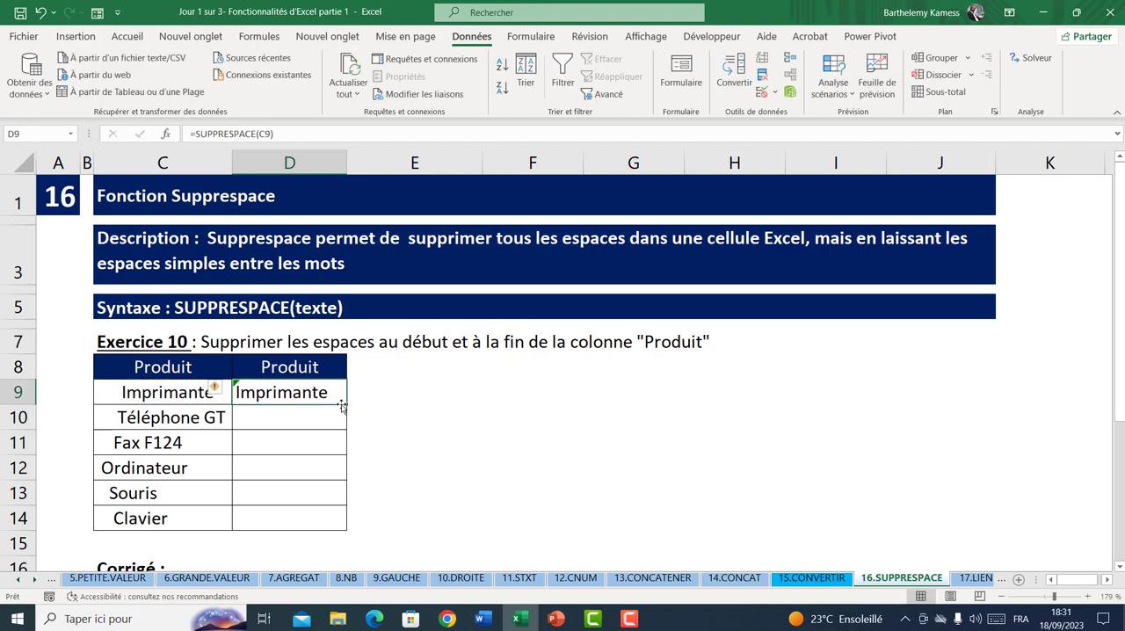
drag(349, 405, 351, 526)
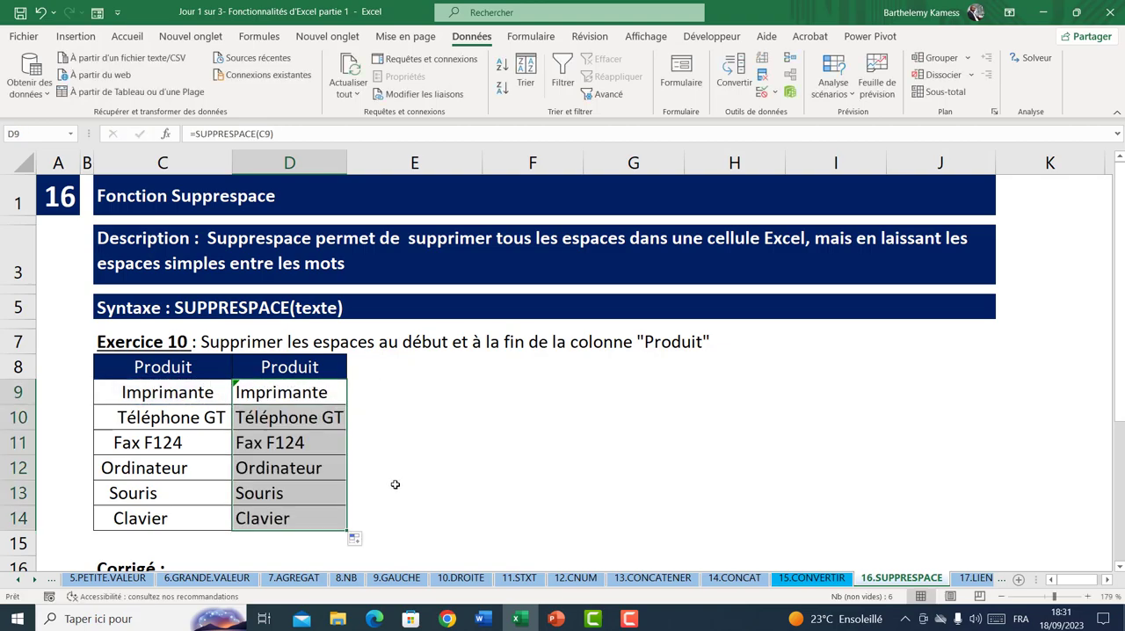
Open the 17.LIEN HYPERTEXTE sheet and read the description of the five link types, the exercise and its solution note
click(975, 577)
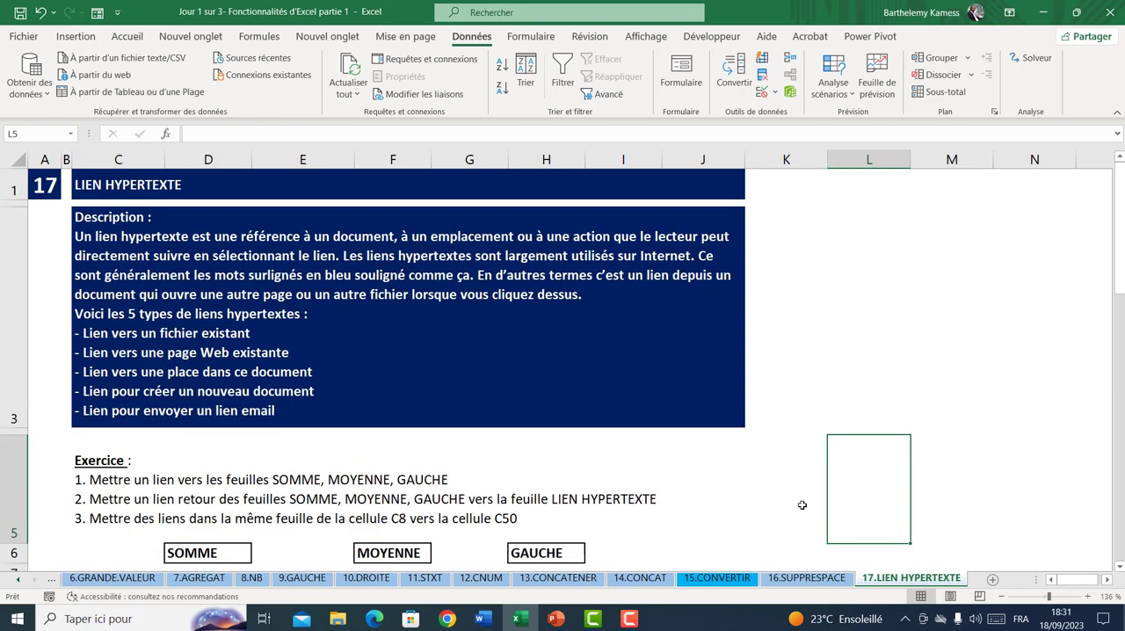
click(805, 405)
click(890, 303)
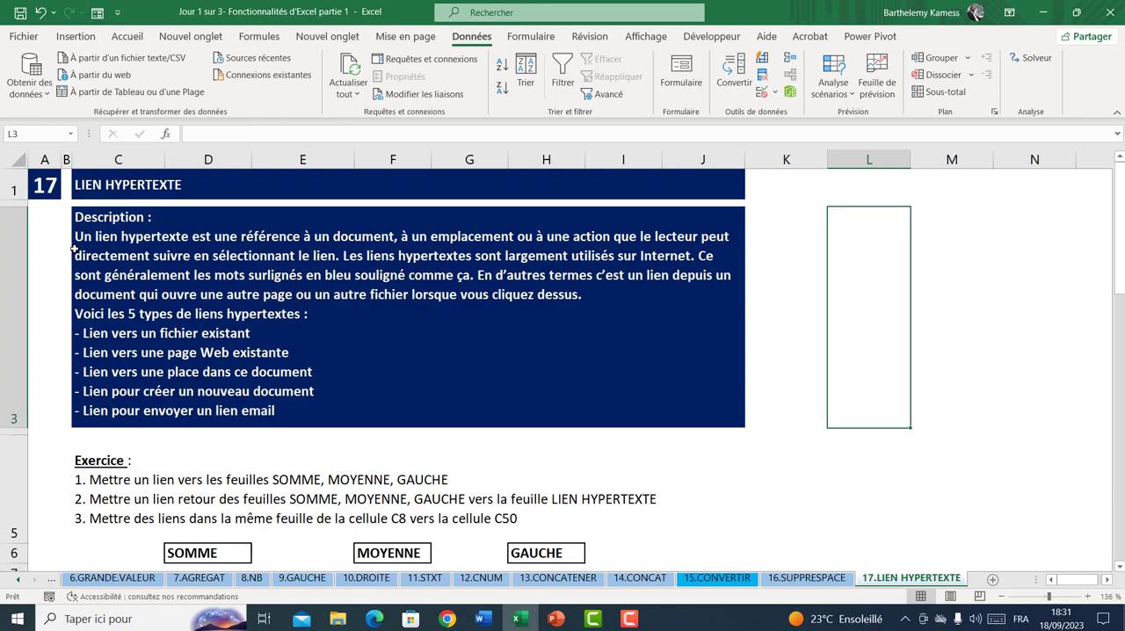
scroll(238, 388, down, 4)
scroll(262, 372, up, 4)
click(261, 275)
click(812, 218)
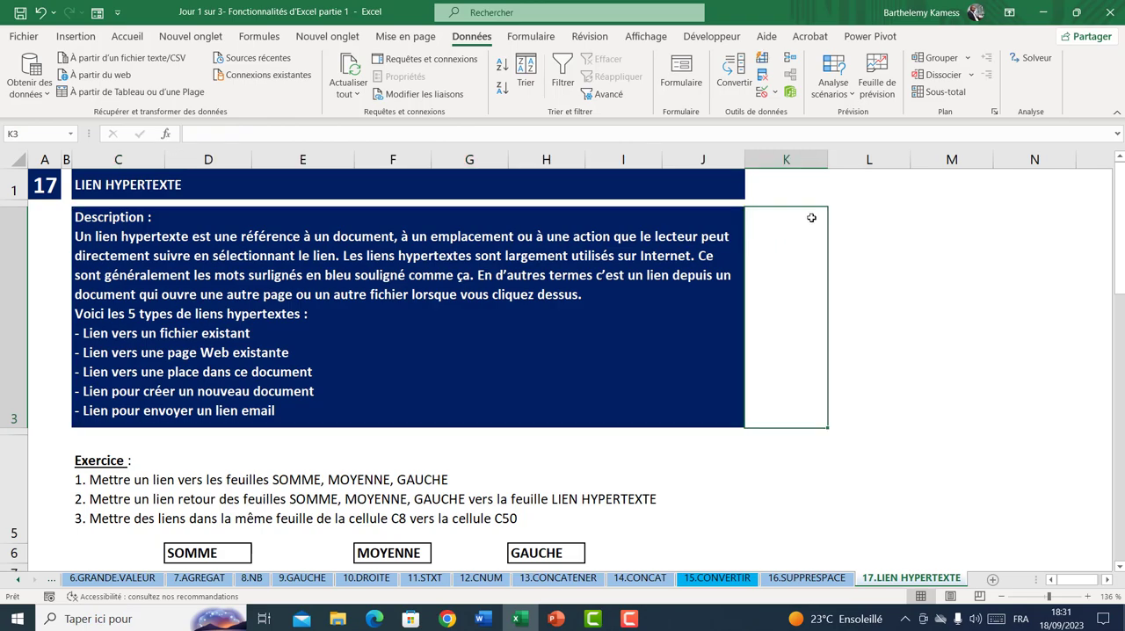
scroll(432, 386, down, 2)
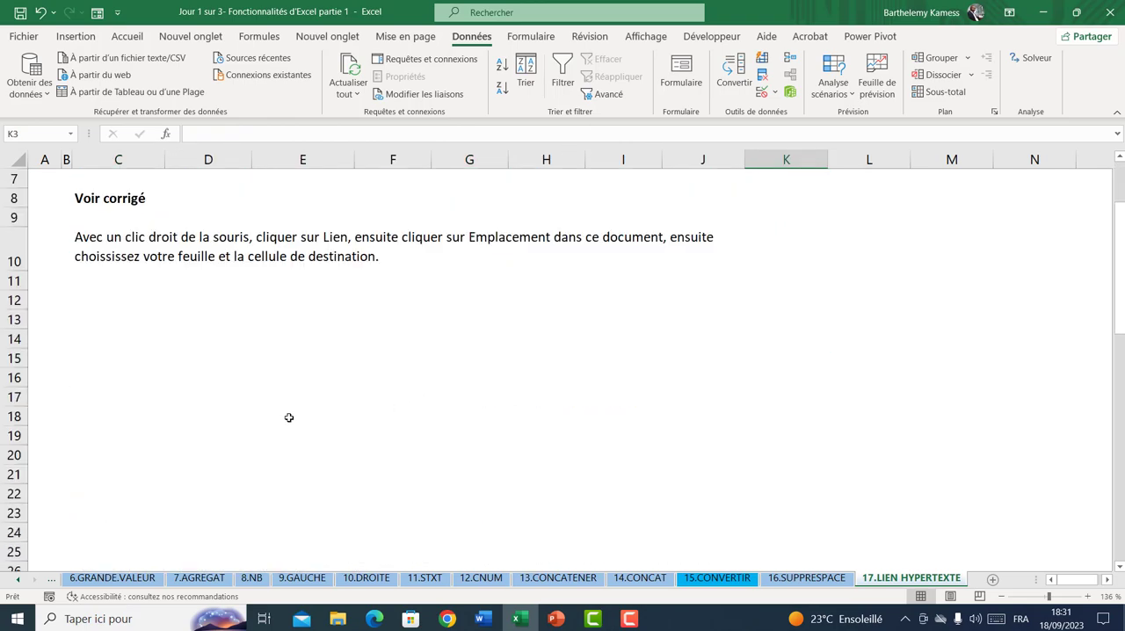
scroll(289, 419, up, 2)
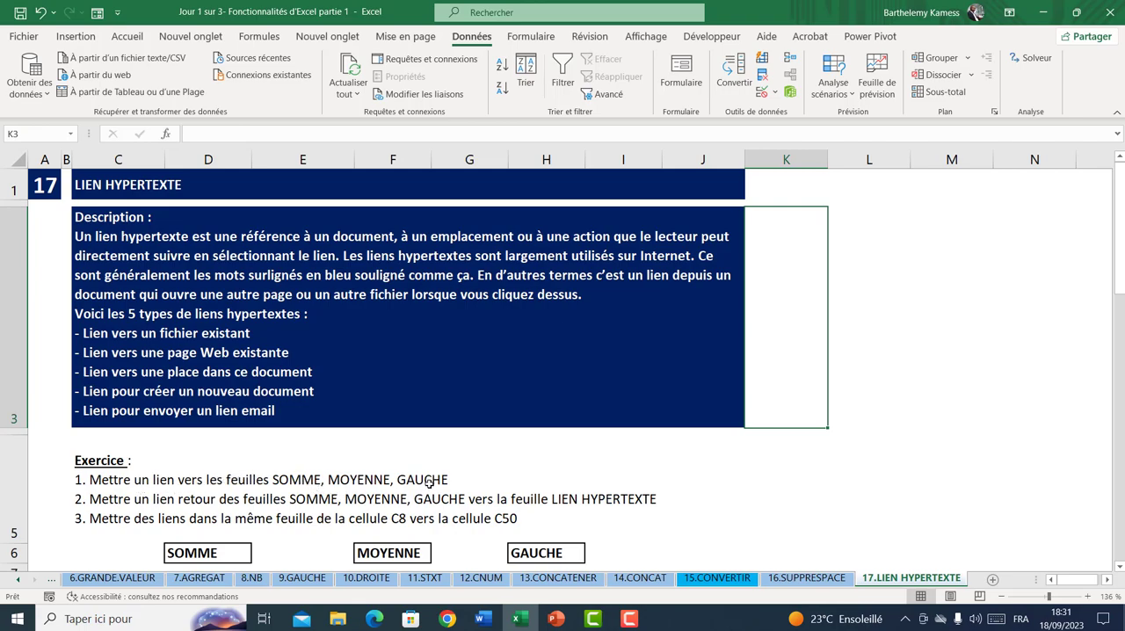
Link the SOMME cell D6 to cell A1 of the 1.SOMME sheet in this document and follow the new link
scroll(428, 481, down, 1)
click(219, 295)
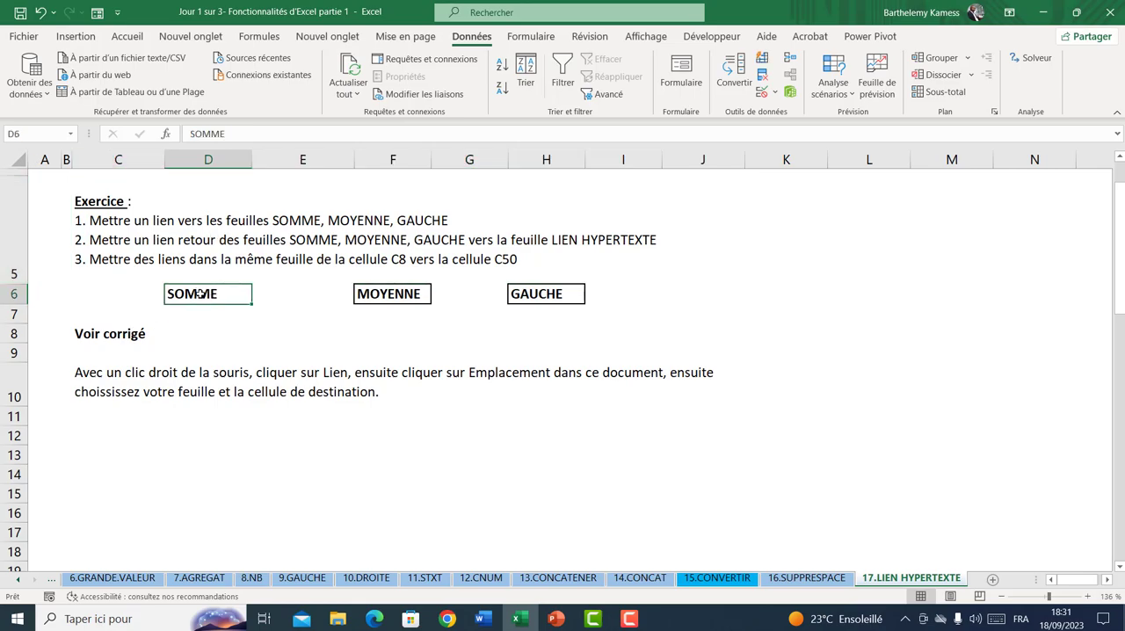
right_click(199, 294)
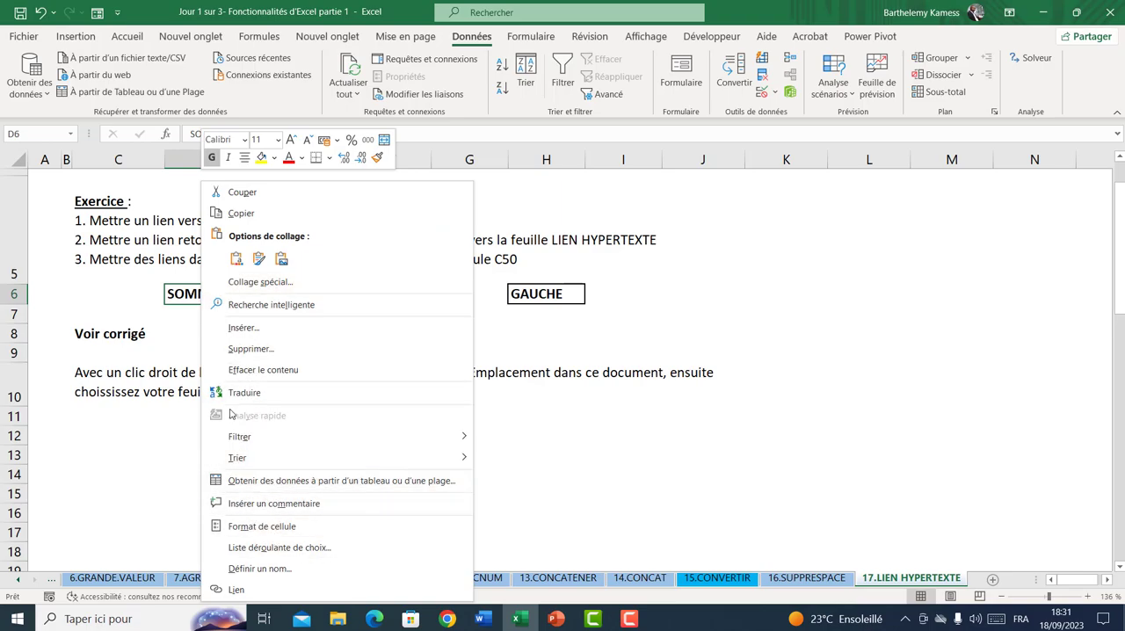
click(239, 589)
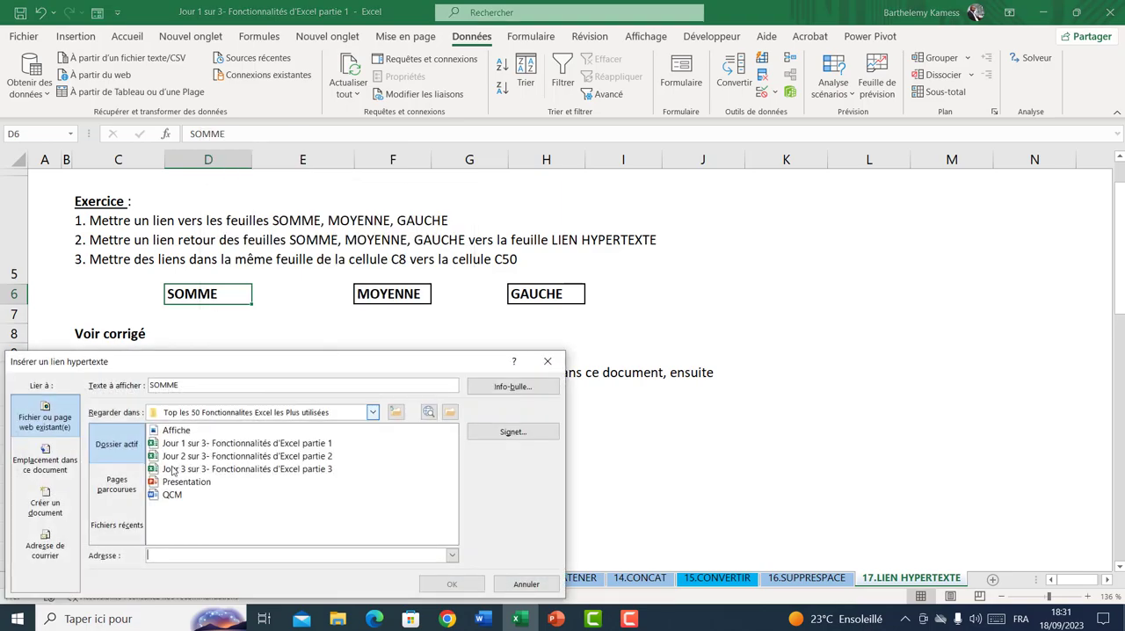
click(51, 471)
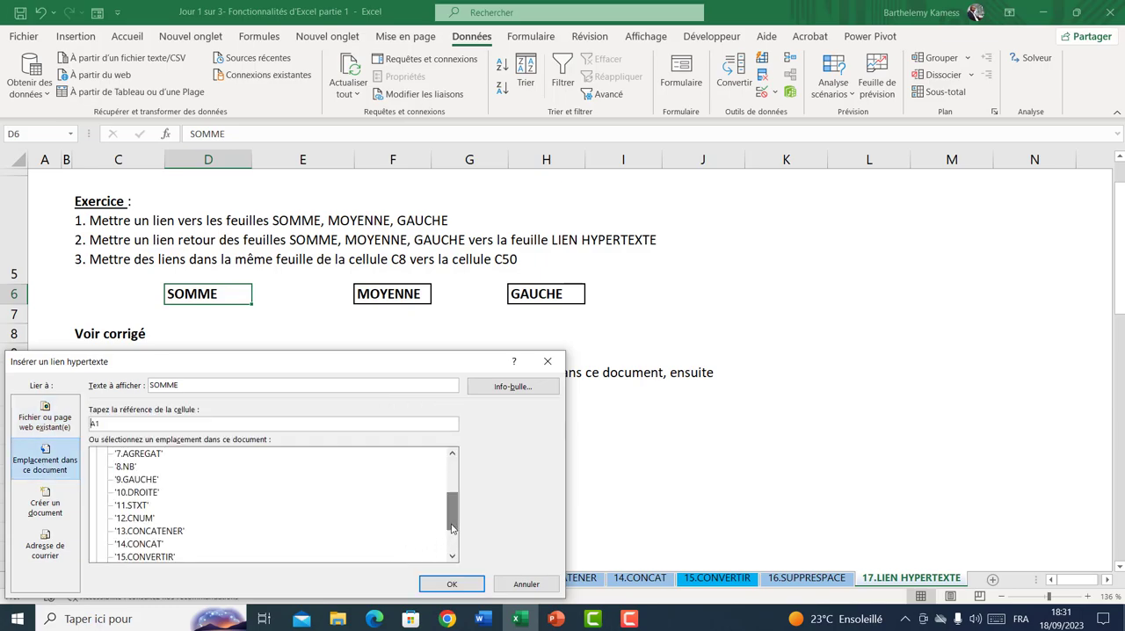
drag(452, 514, 452, 471)
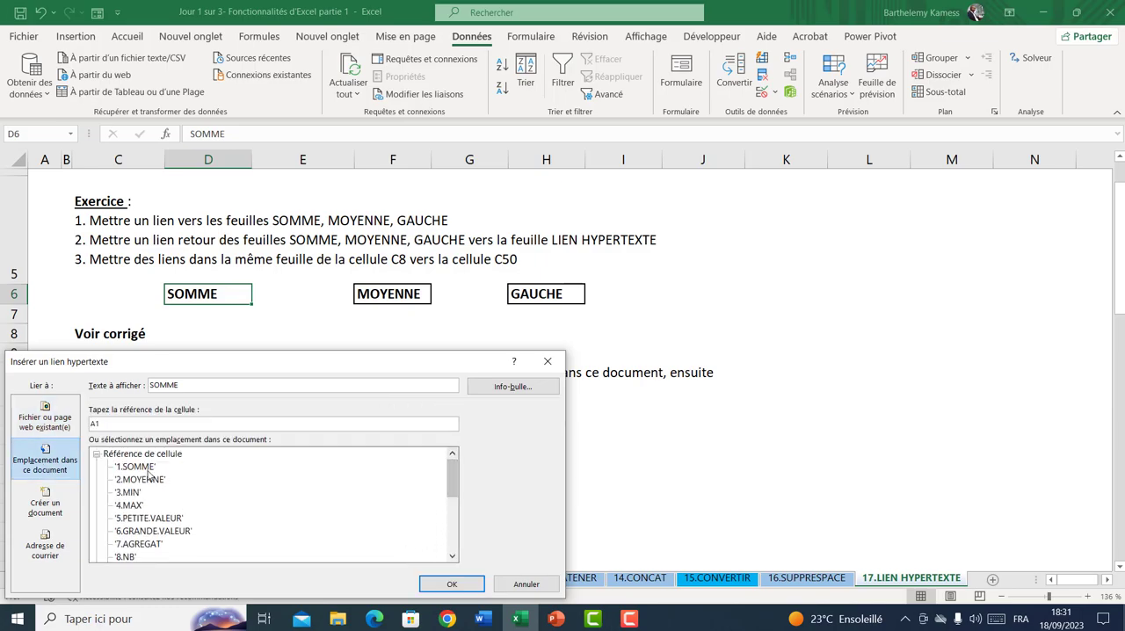
click(143, 466)
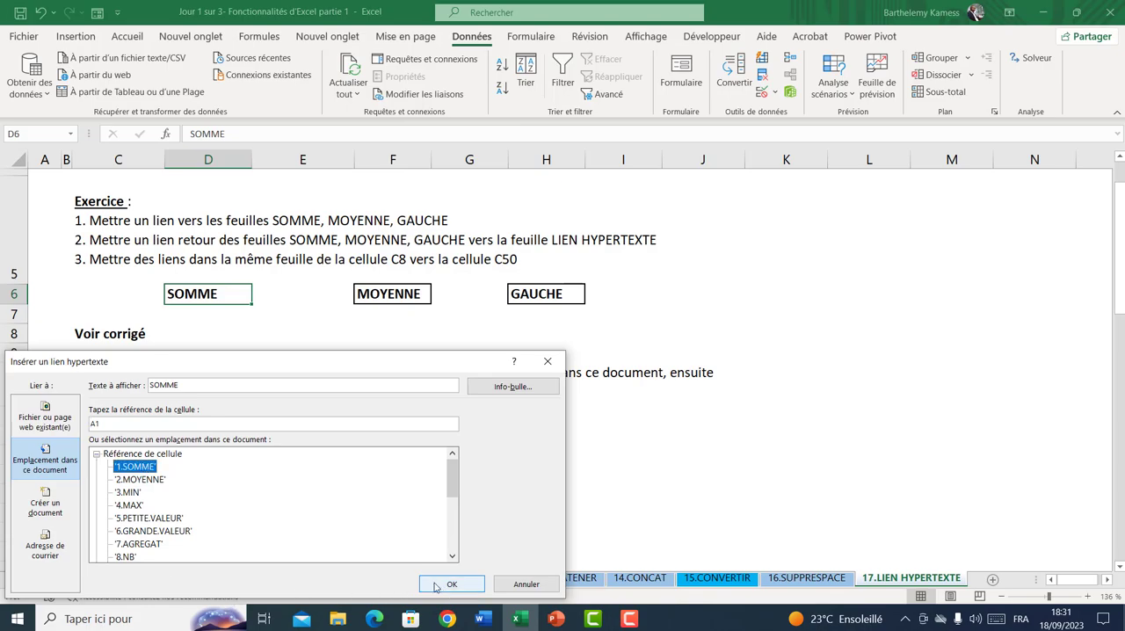
click(110, 422)
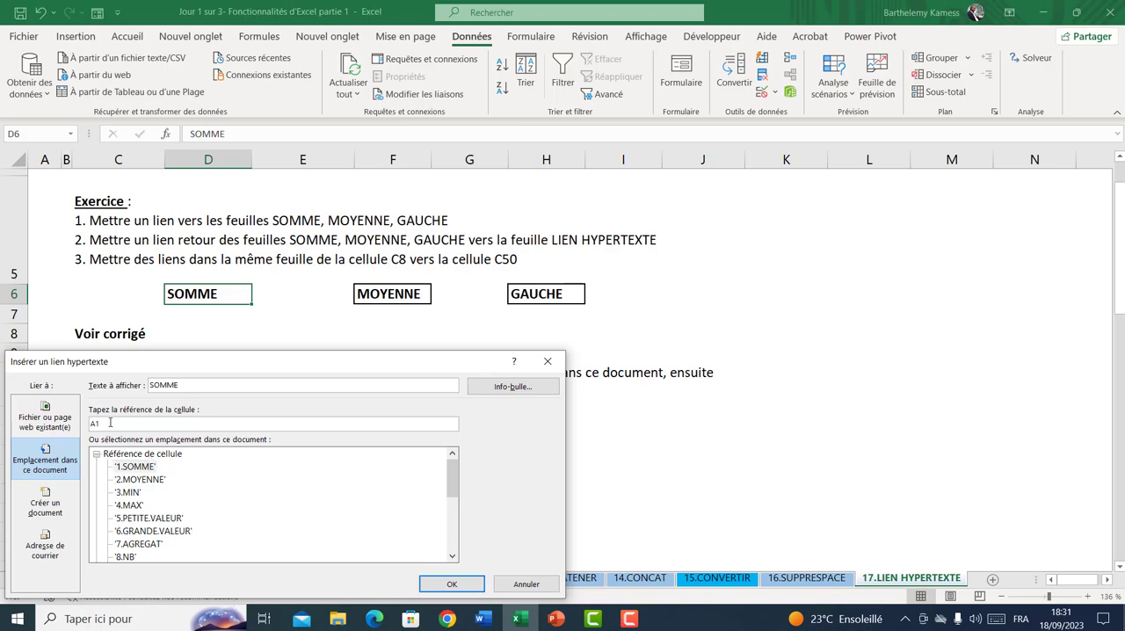
click(138, 469)
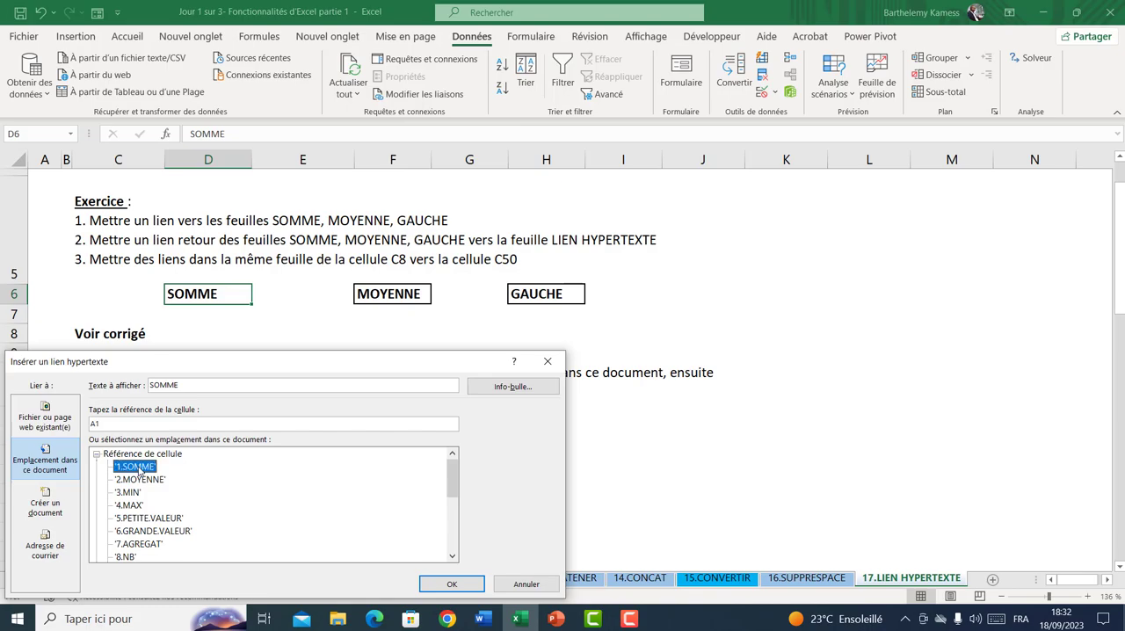
click(125, 422)
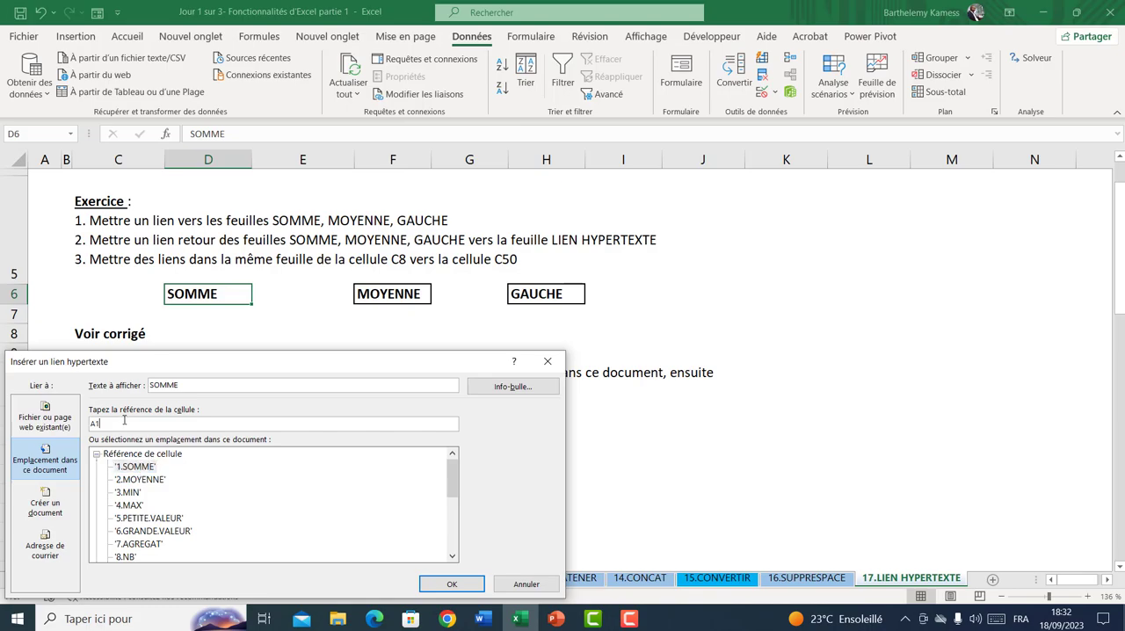
click(427, 582)
click(380, 456)
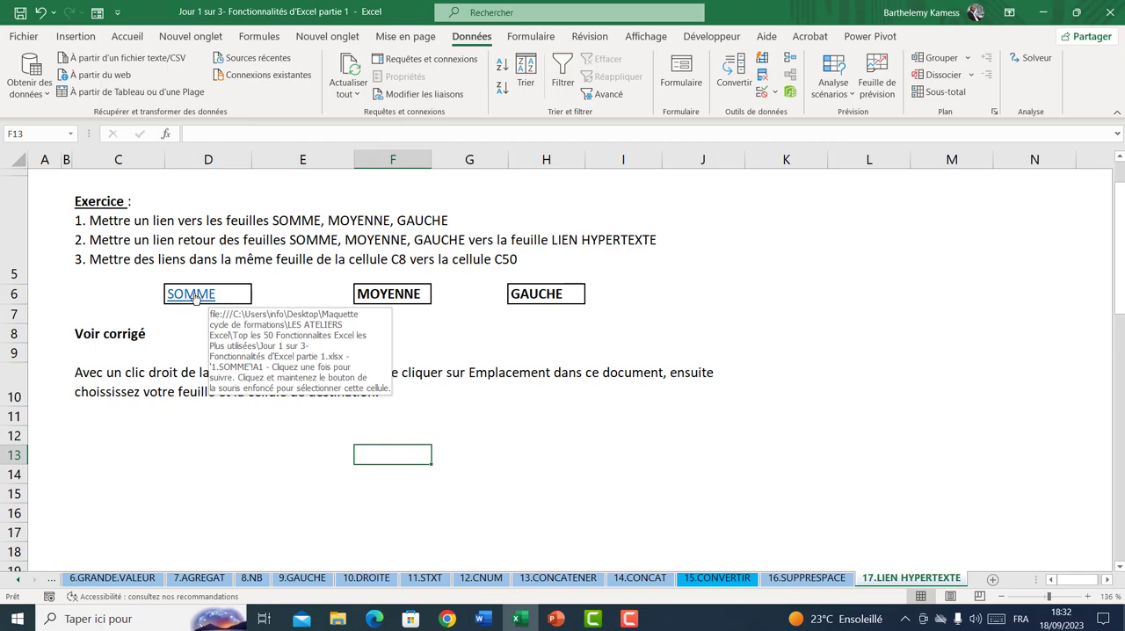
click(195, 297)
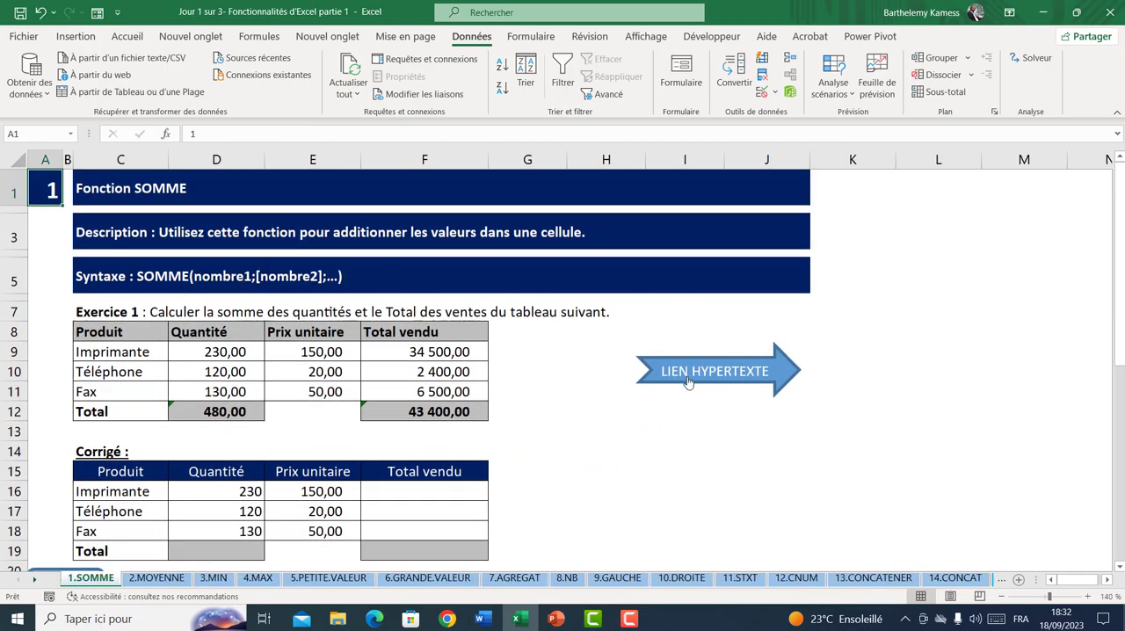
Retarget the LIEN HYPERTEXTE arrow on the 1.SOMME sheet to cell A1 of 17.LIEN HYPERTEXTE and follow it back
right_click(730, 373)
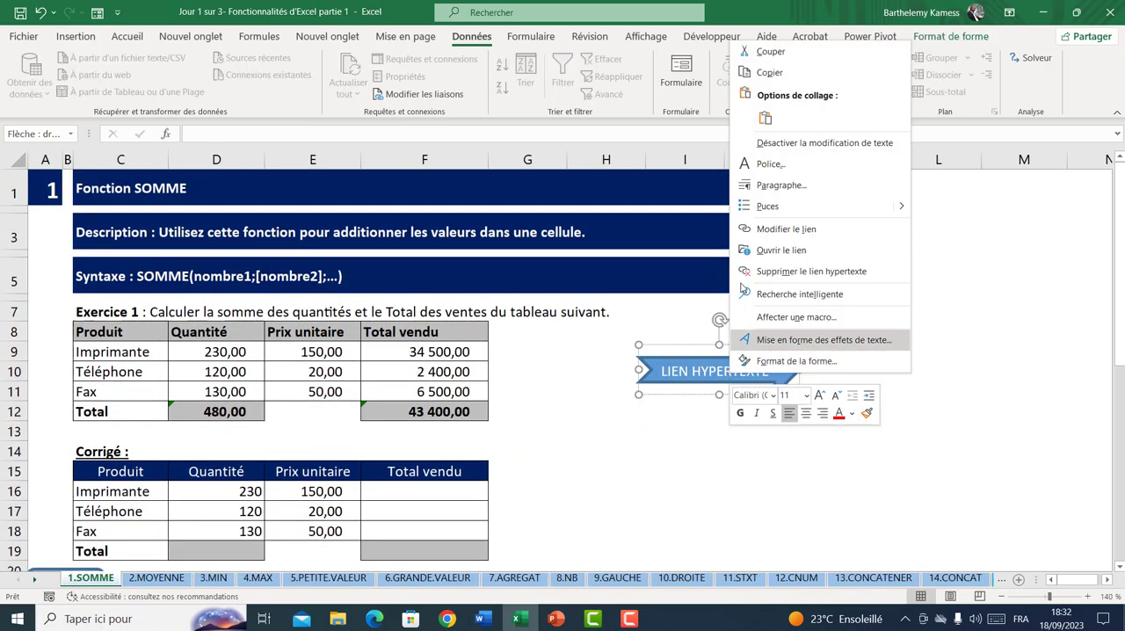
click(778, 230)
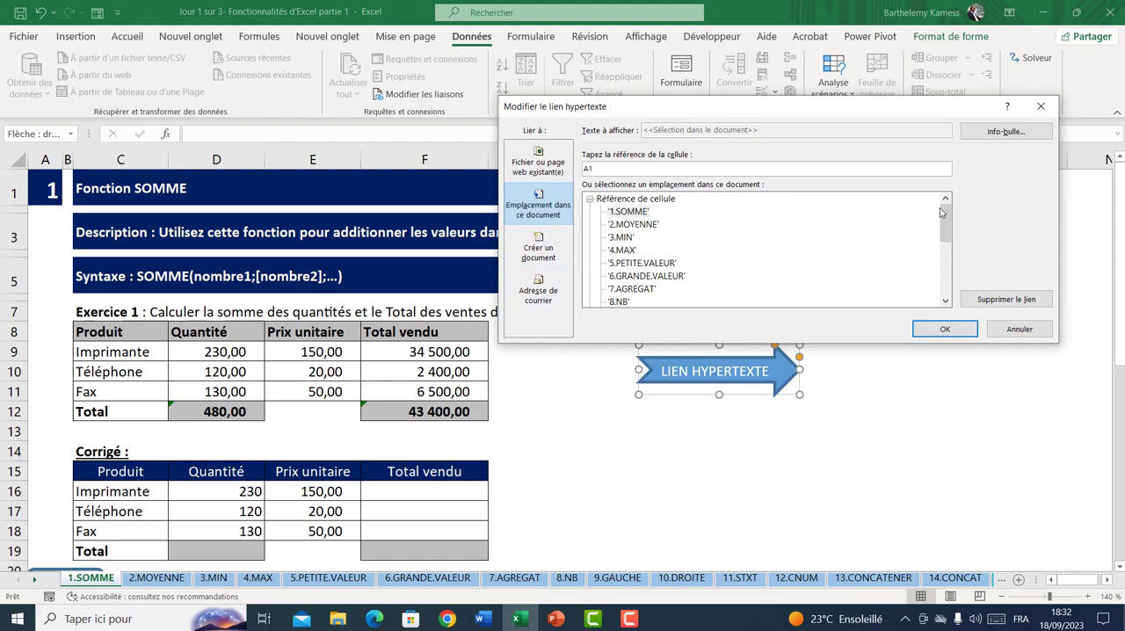
drag(945, 222, 946, 276)
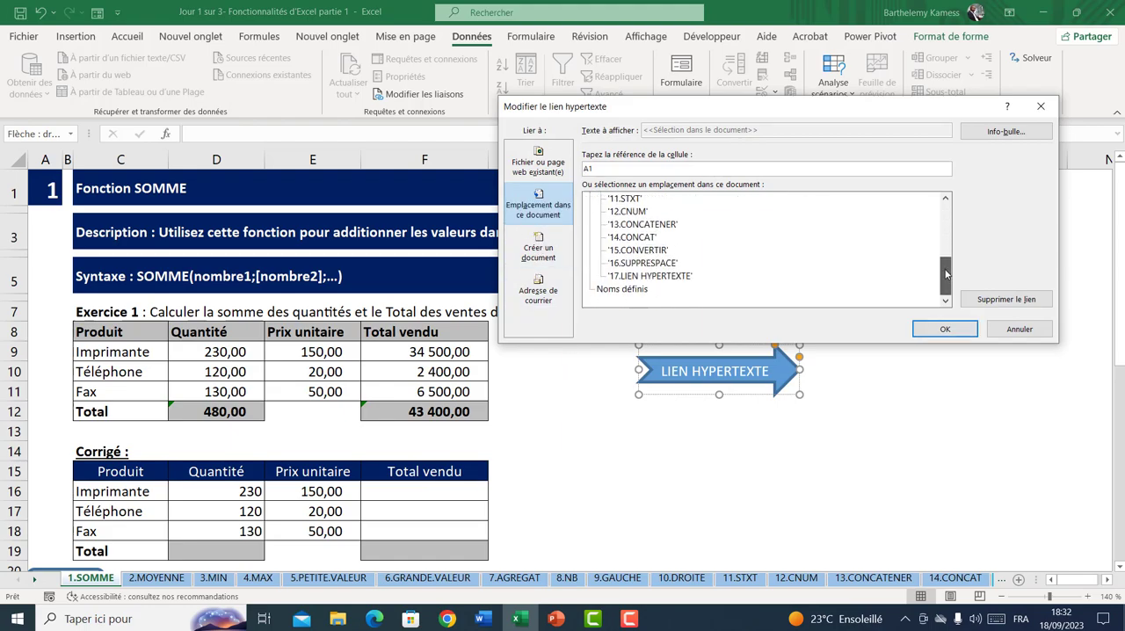
click(661, 276)
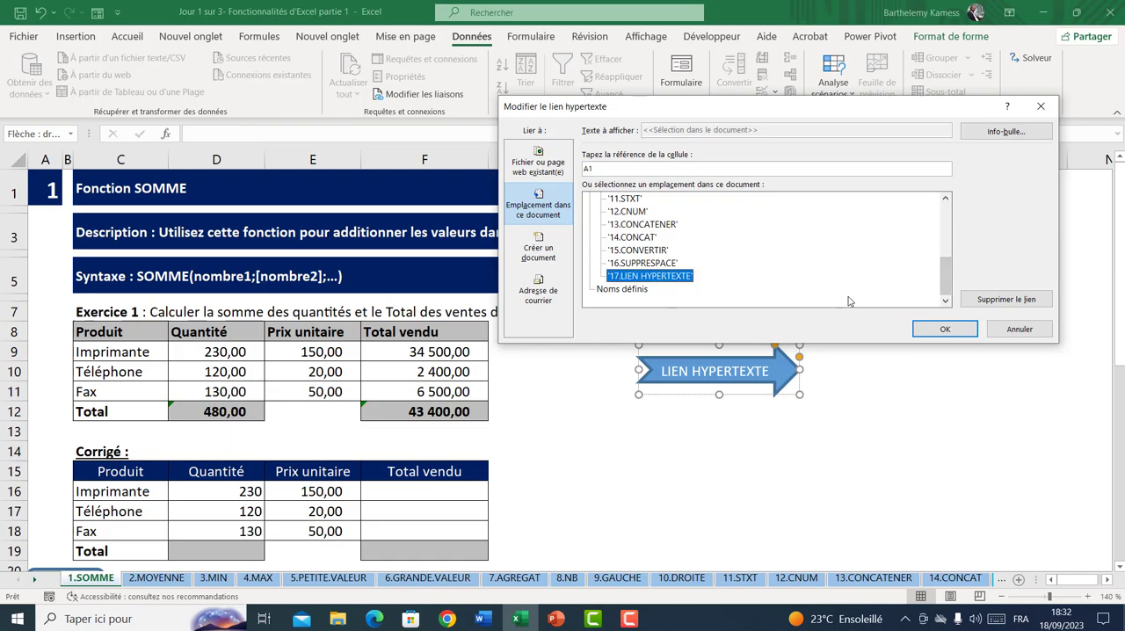
click(945, 328)
click(851, 448)
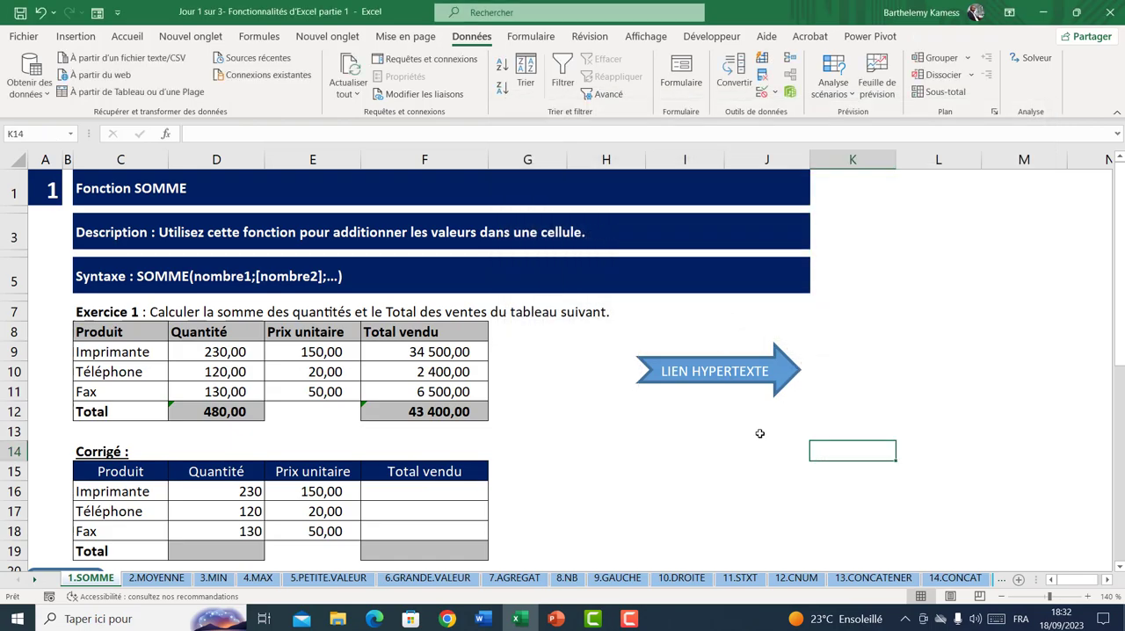
click(719, 378)
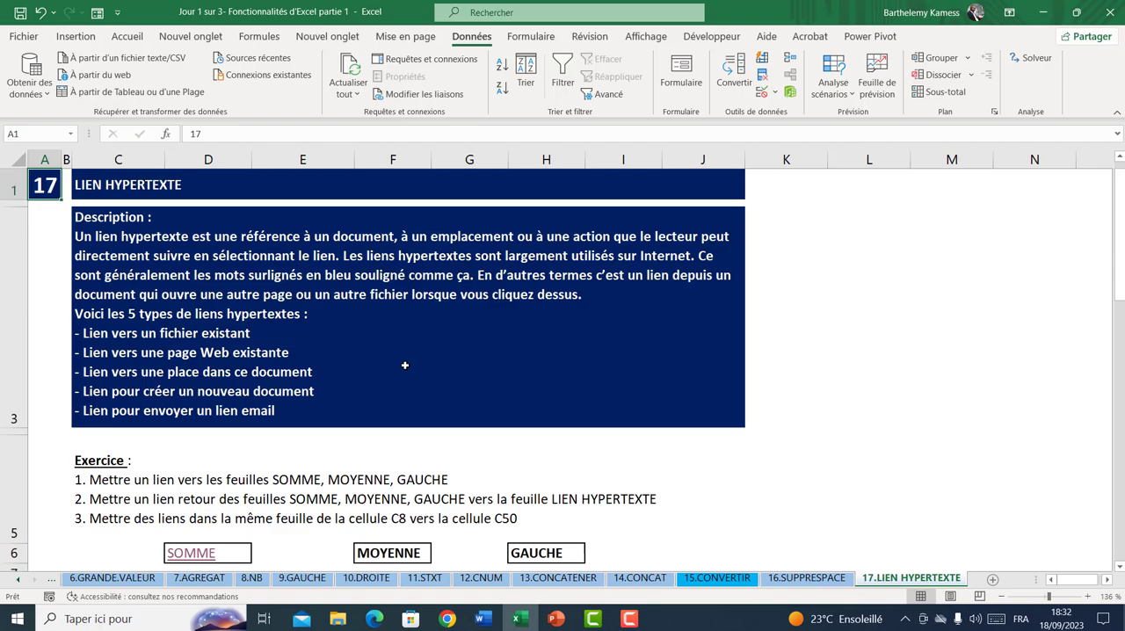
Link the MOYENNE cell F6 to cell A1 of the 2.MOYENNE sheet and follow the new link
click(378, 552)
right_click(378, 552)
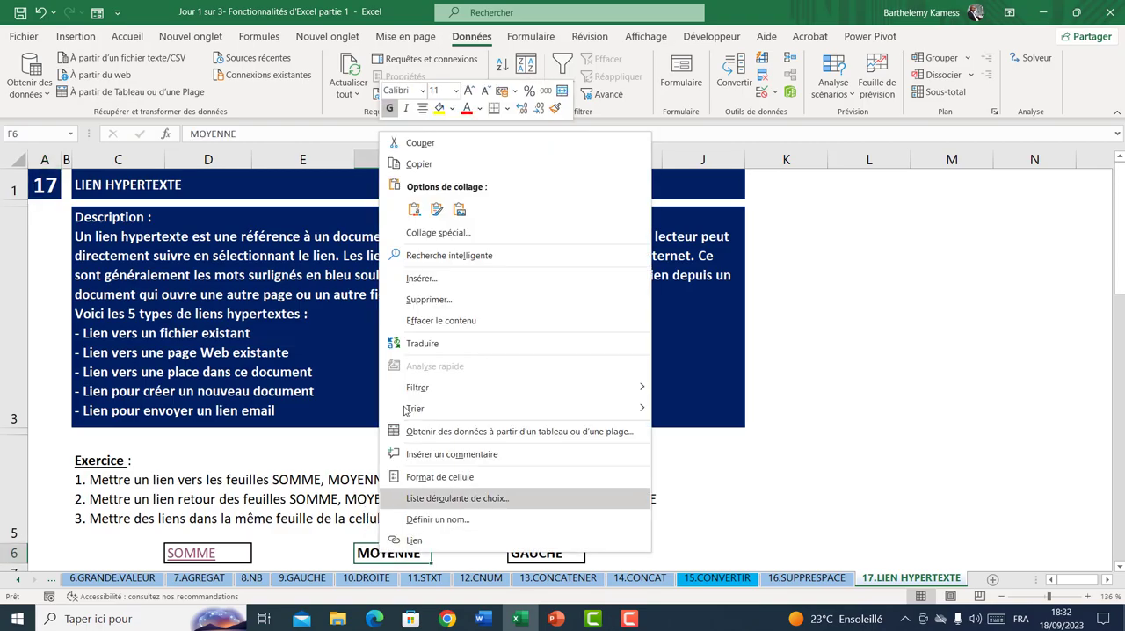
click(414, 539)
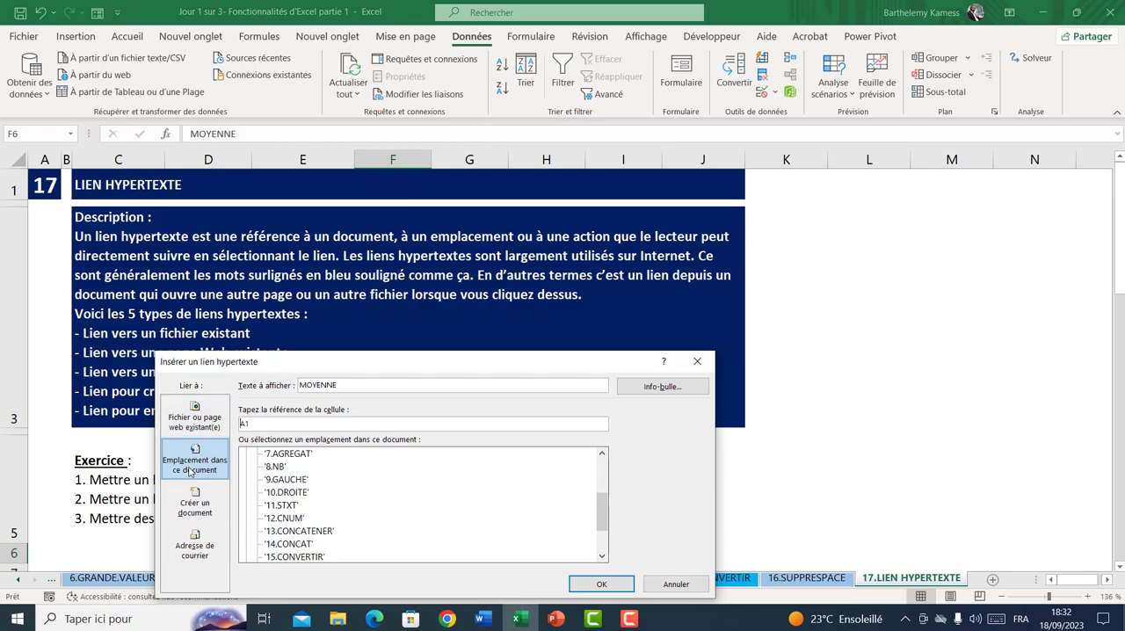
drag(601, 519, 605, 468)
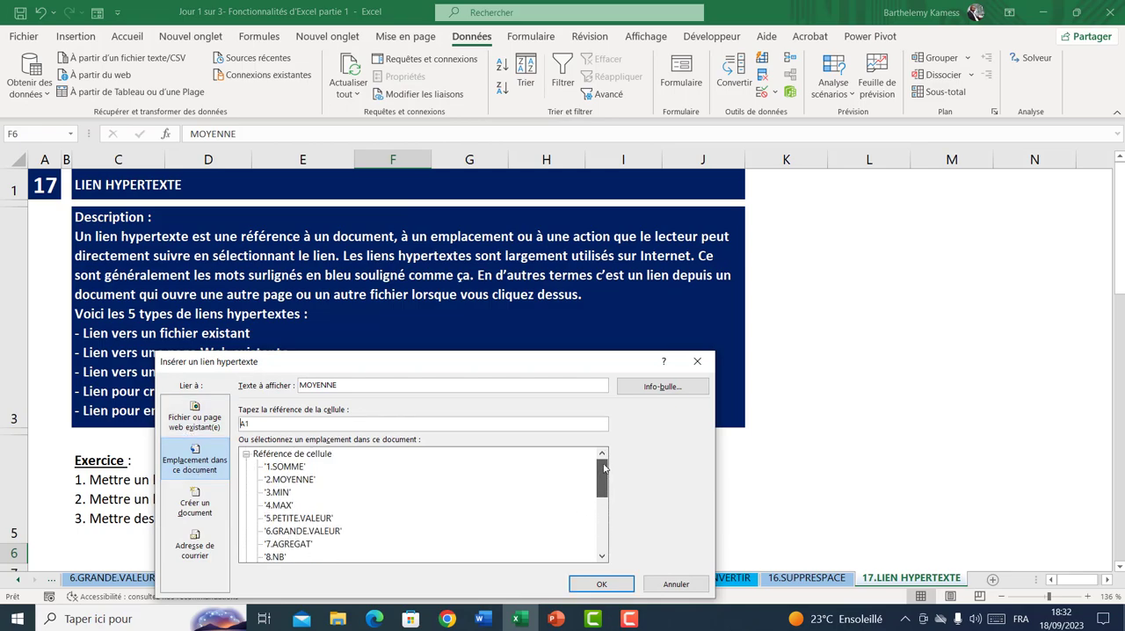
click(308, 482)
click(601, 584)
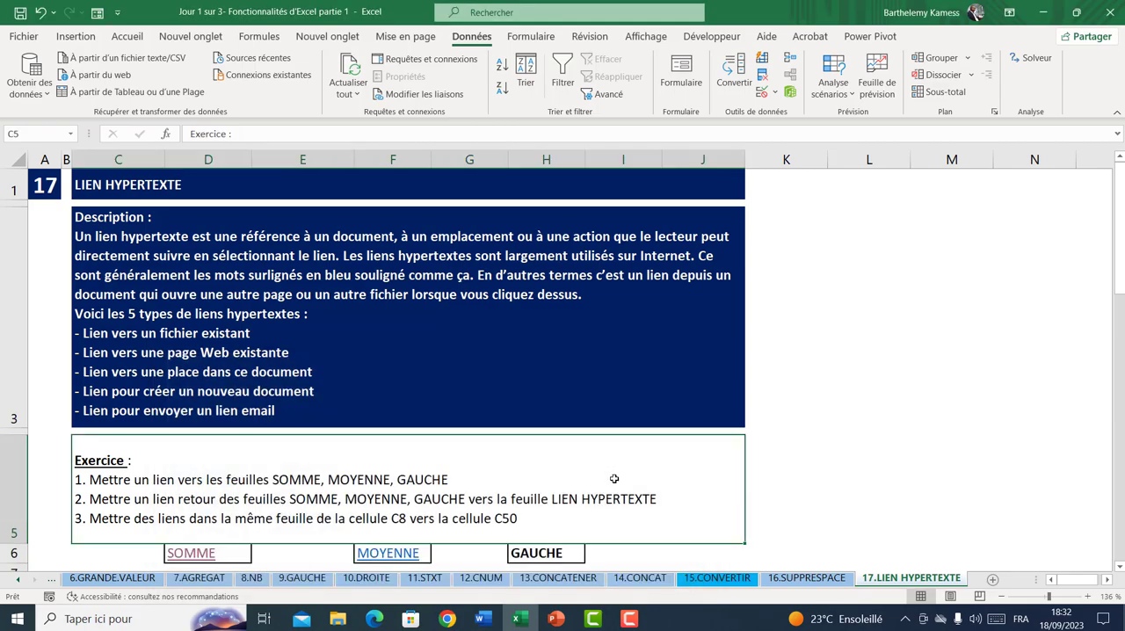
click(384, 555)
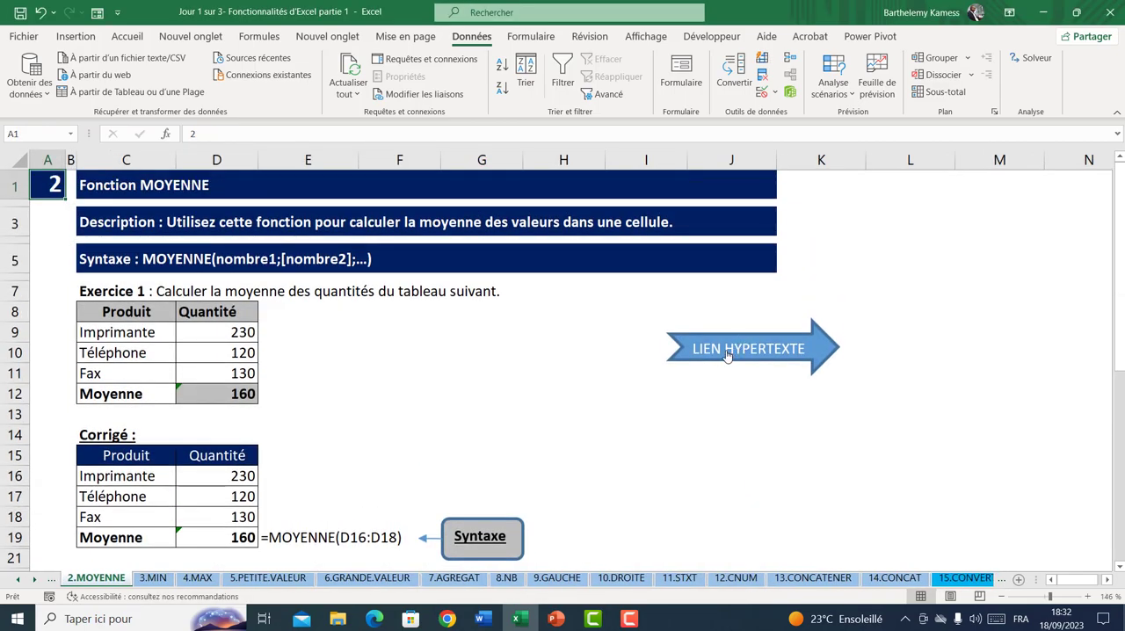
Retarget the LIEN HYPERTEXTE arrow on the 2.MOYENNE sheet to cell A1 of 17.LIEN HYPERTEXTE and follow it back
right_click(726, 354)
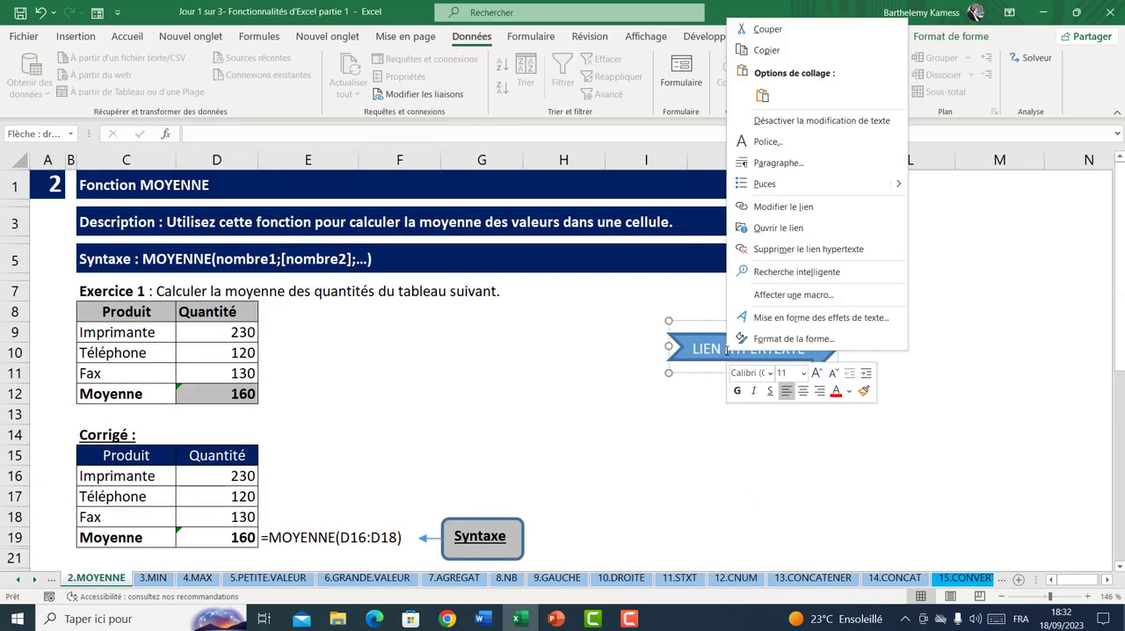
click(783, 208)
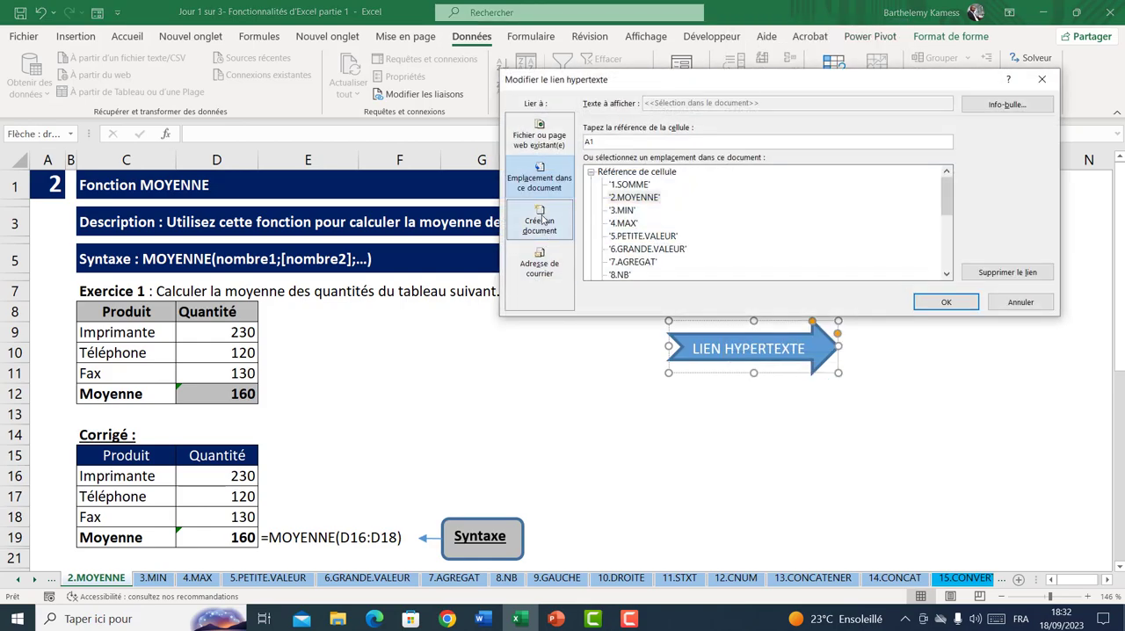
drag(946, 211, 954, 265)
click(648, 250)
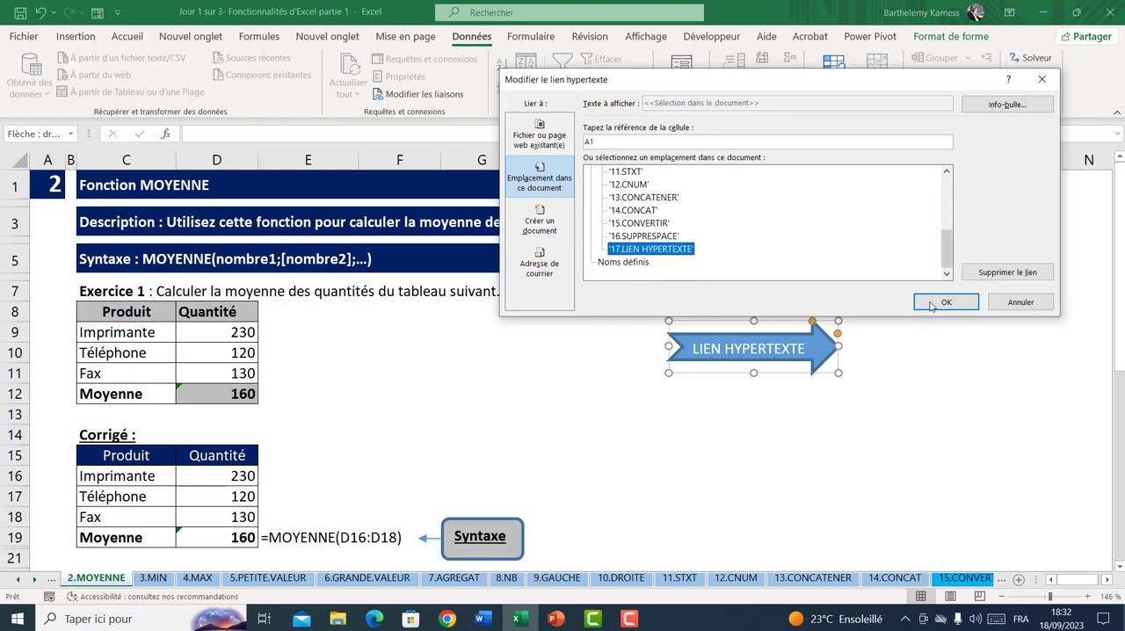
click(932, 305)
click(803, 454)
click(736, 365)
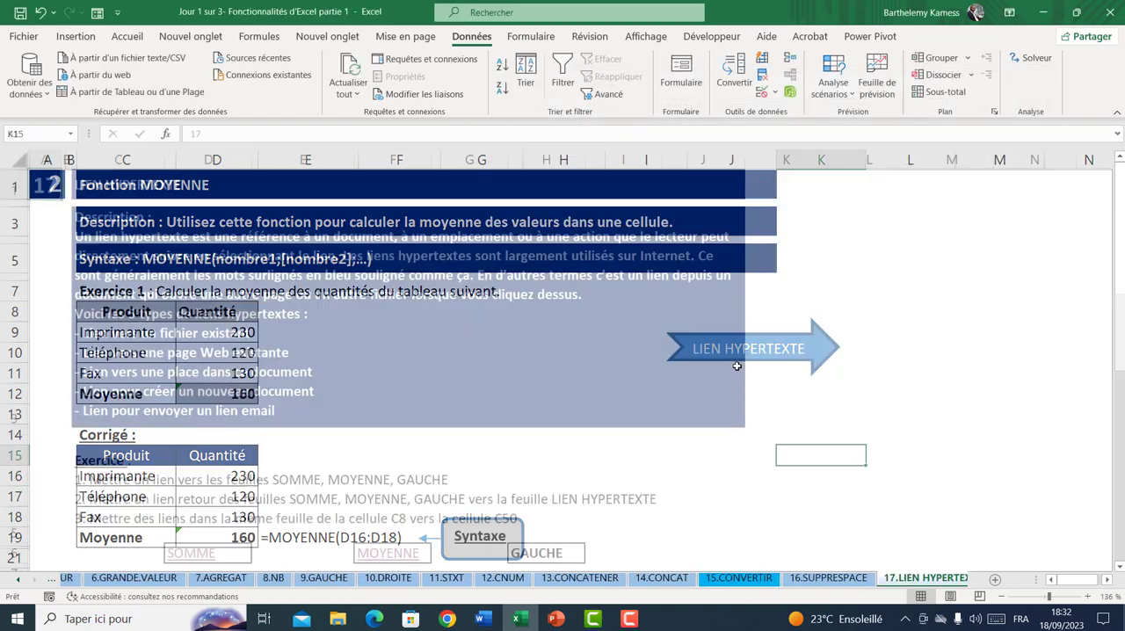
Link the Voir corrigé cell C8 to cell A1 of its own sheet, 17.LIEN HYPERTEXTE
scroll(557, 339, down, 1)
click(545, 295)
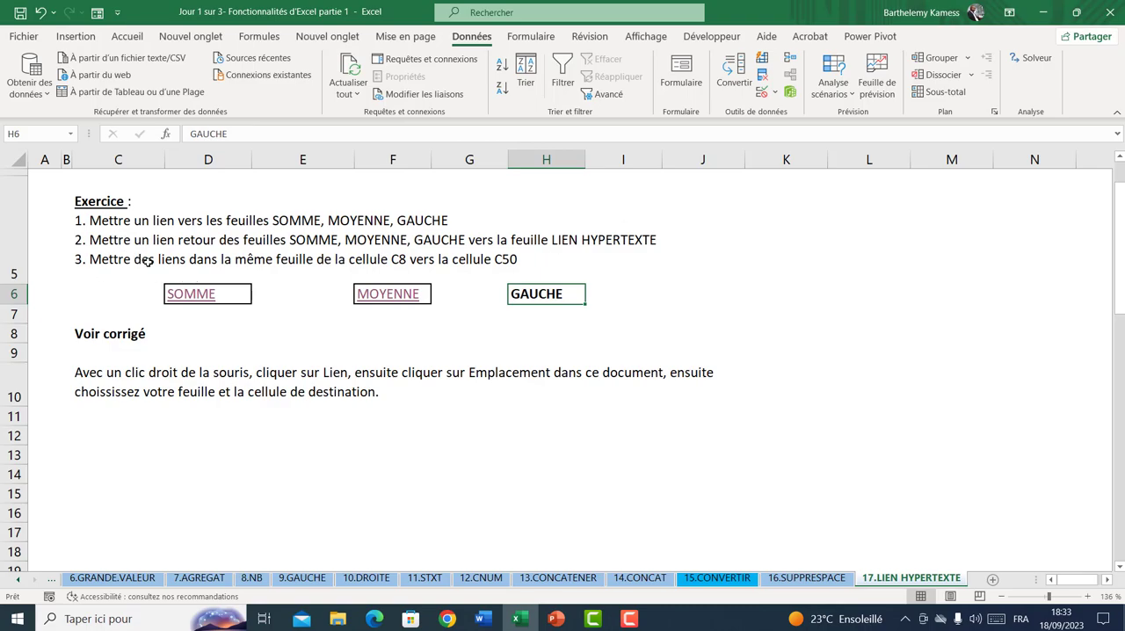
click(397, 266)
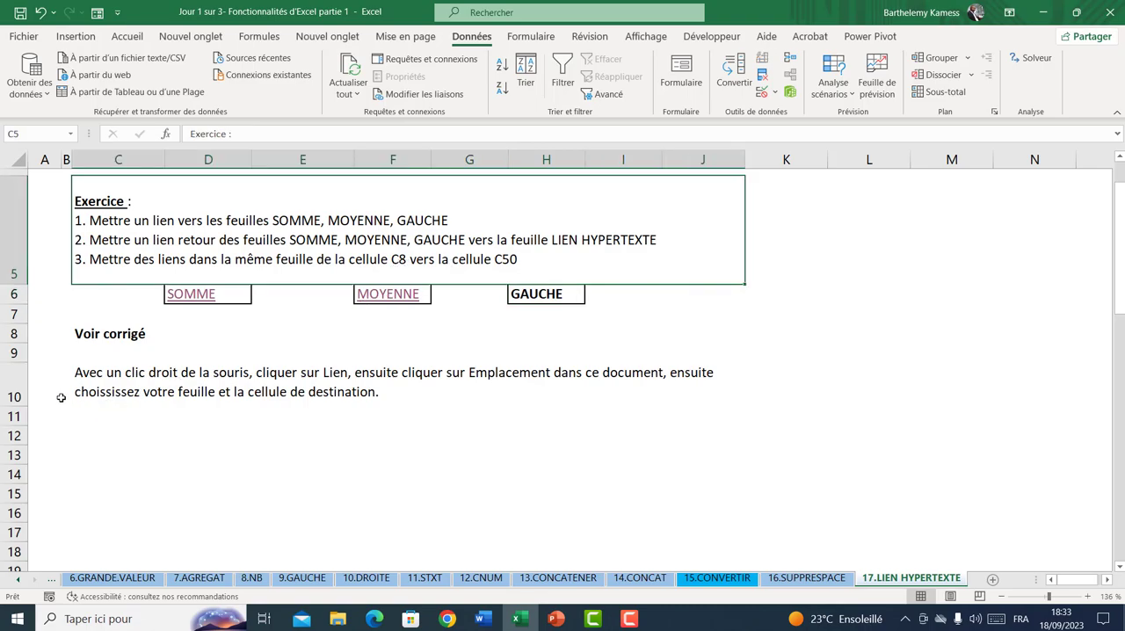
click(103, 336)
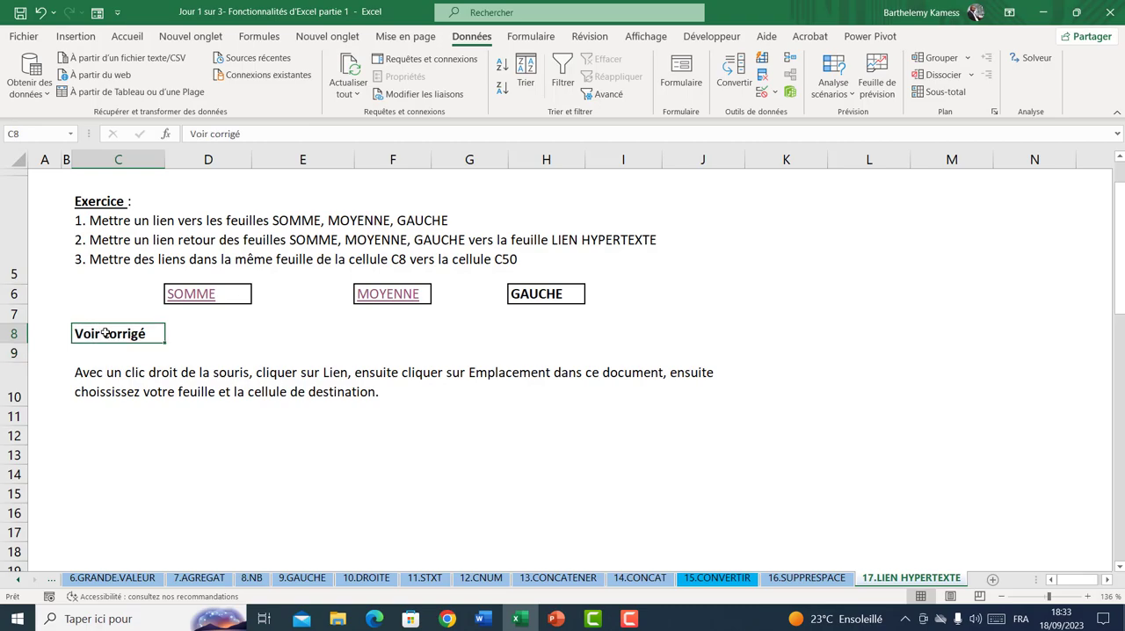
right_click(109, 334)
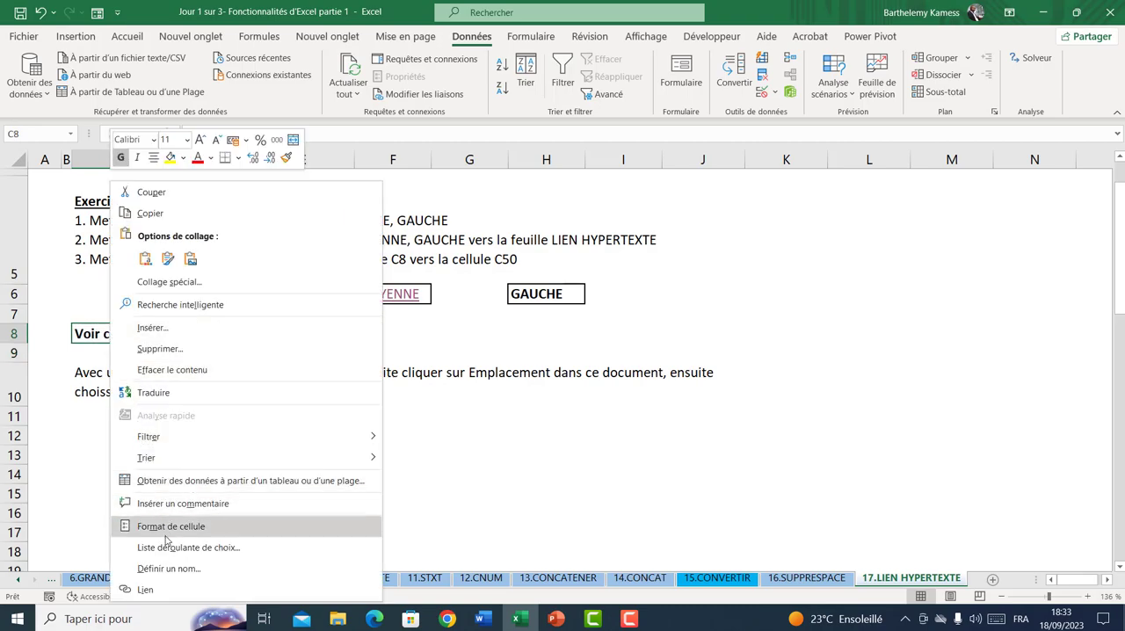
click(167, 587)
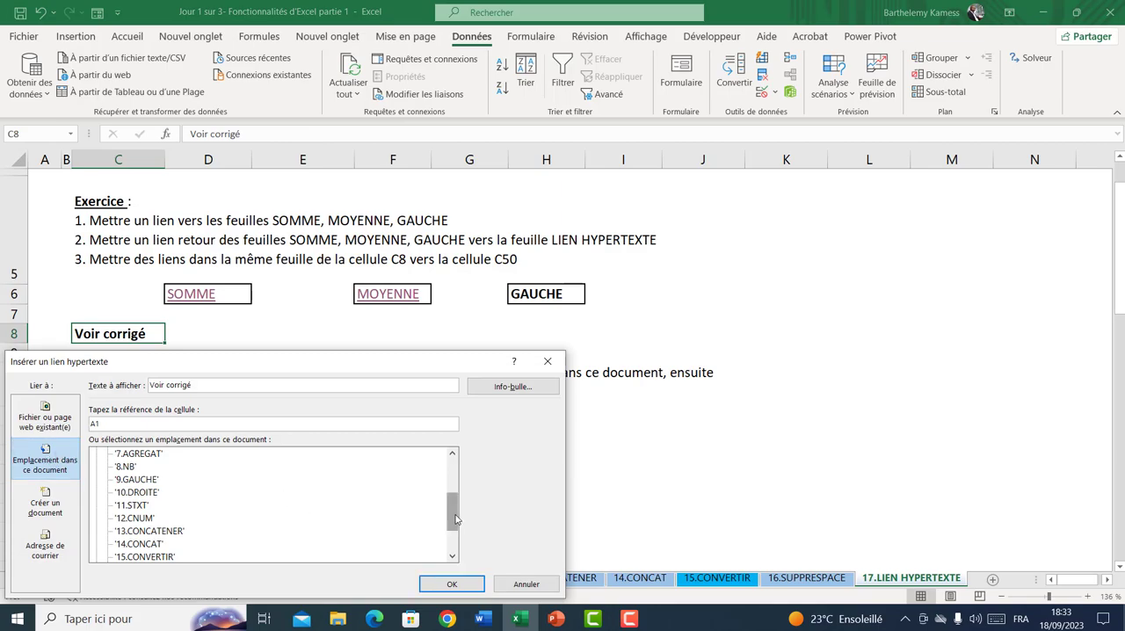
drag(456, 521, 456, 539)
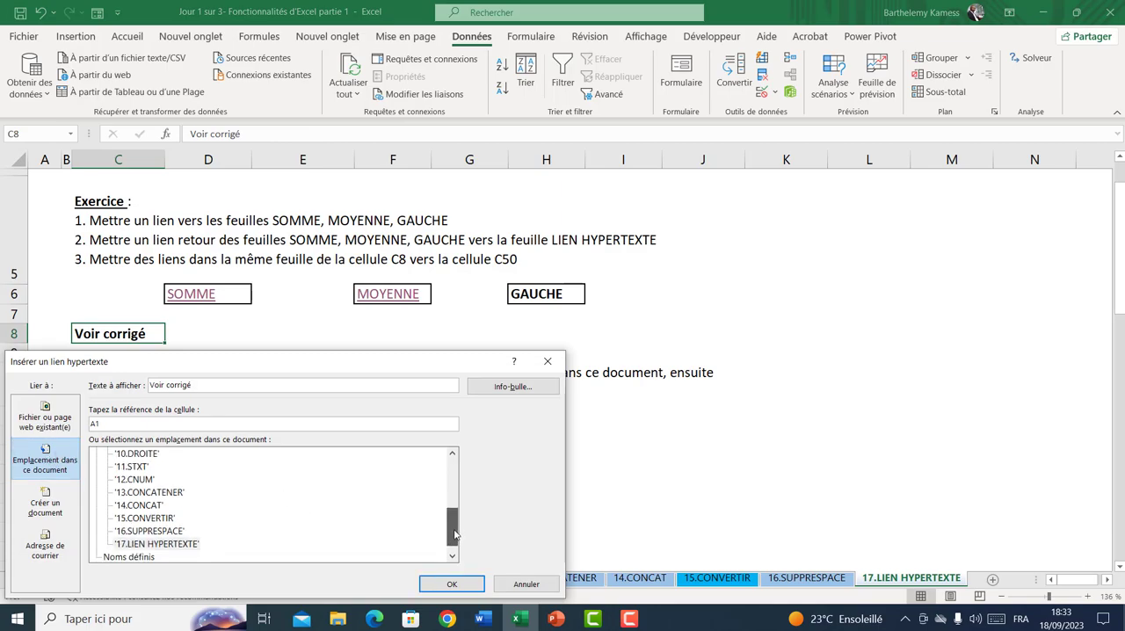
double_click(195, 531)
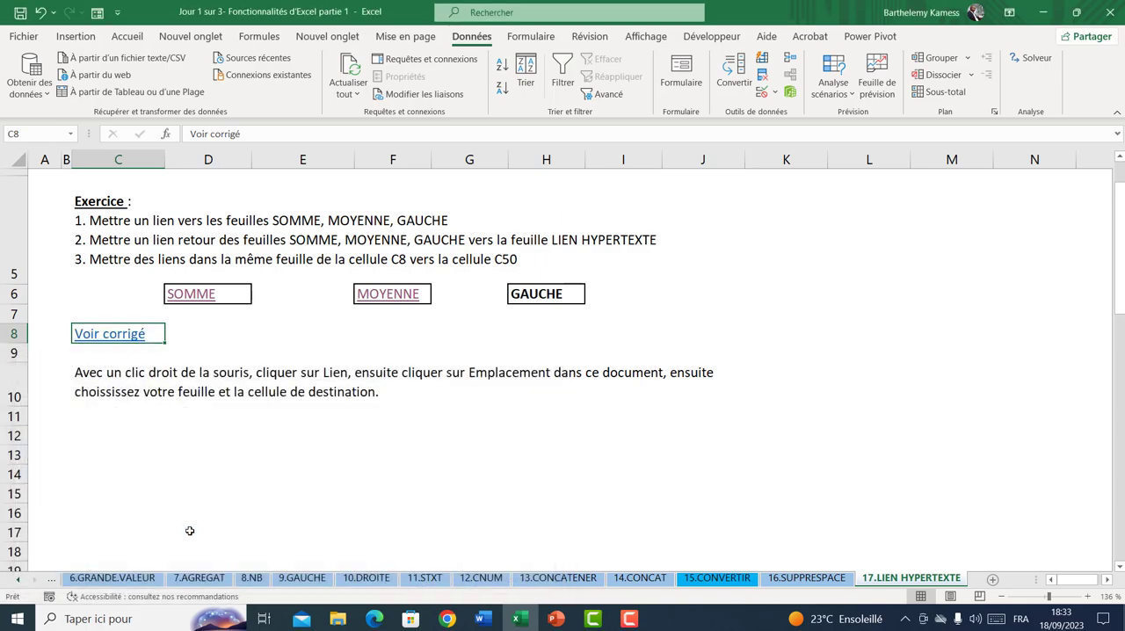
right_click(190, 330)
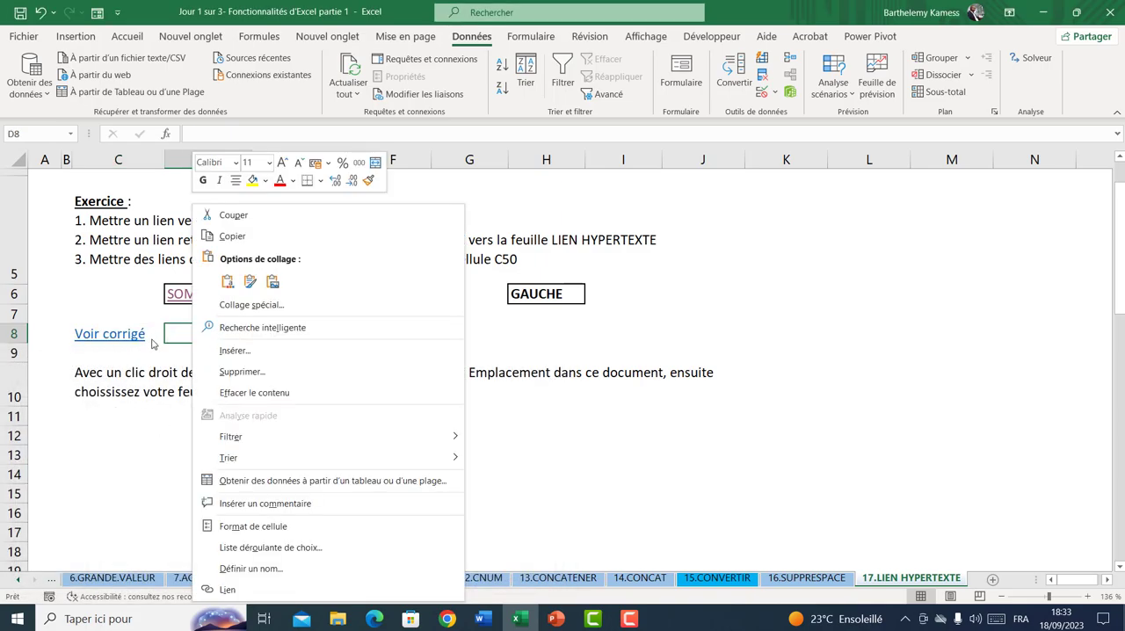
key(Escape)
right_click(106, 351)
key(Escape)
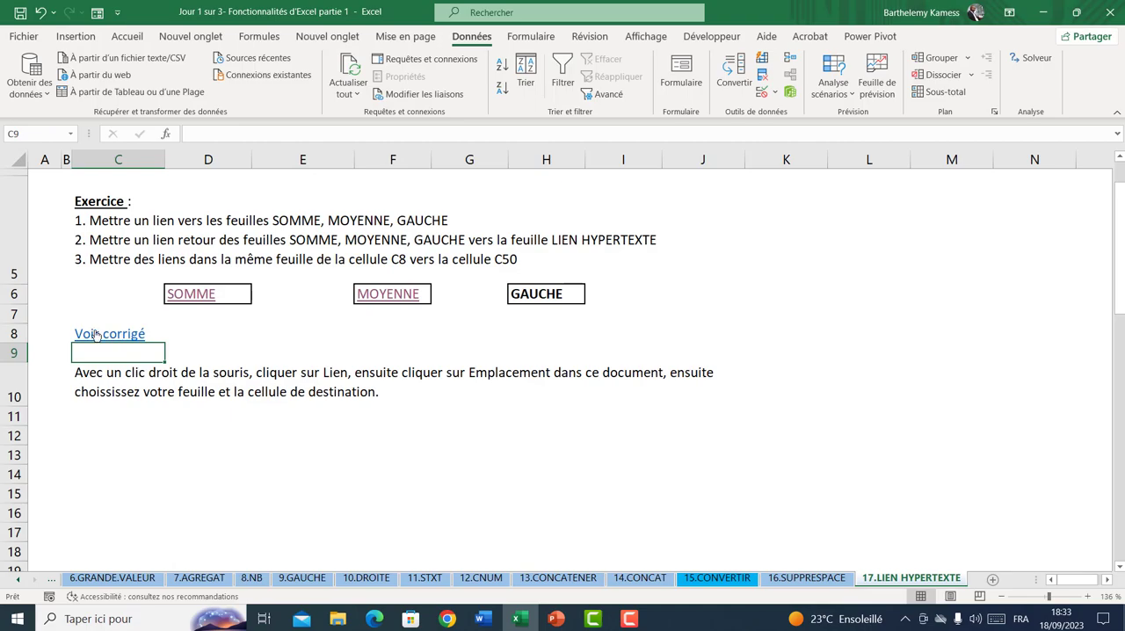
Remove the existing hyperlink from the Voir corrigé cell C8
right_click(97, 335)
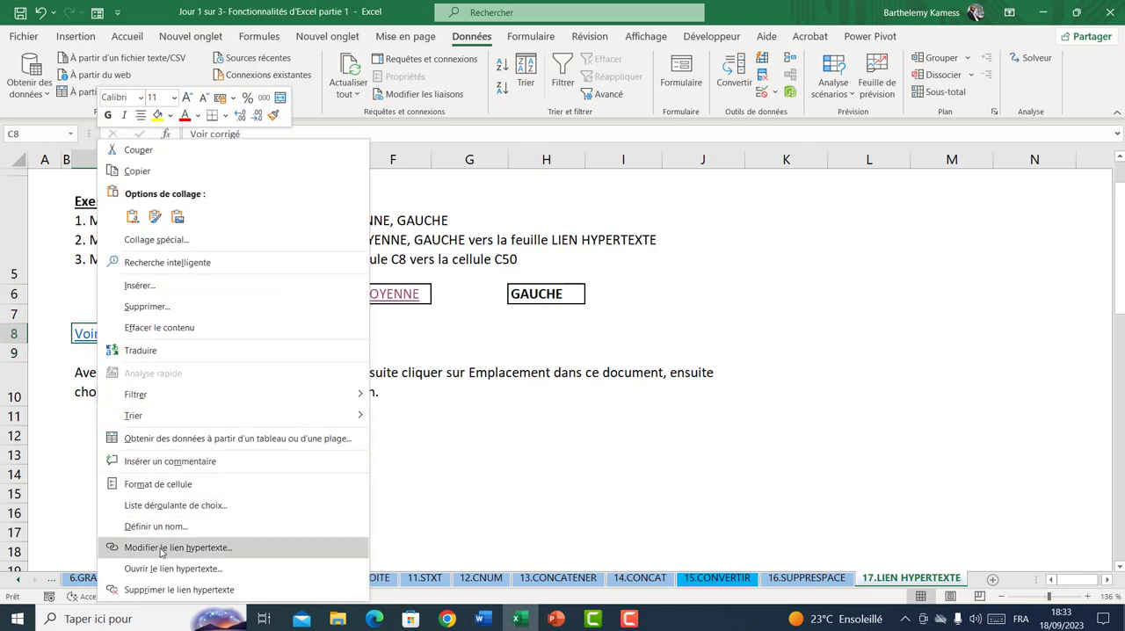
click(168, 590)
click(125, 360)
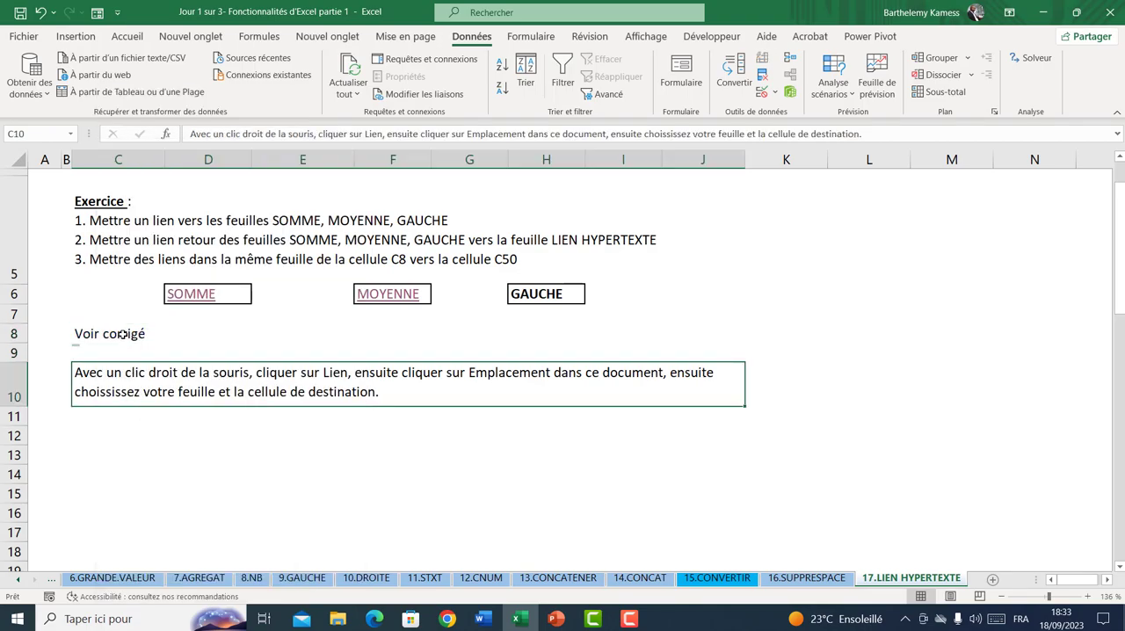
Link the Voir corrigé cell C8 to cell C50 of 17.LIEN HYPERTEXTE and follow the new link
right_click(124, 340)
click(158, 589)
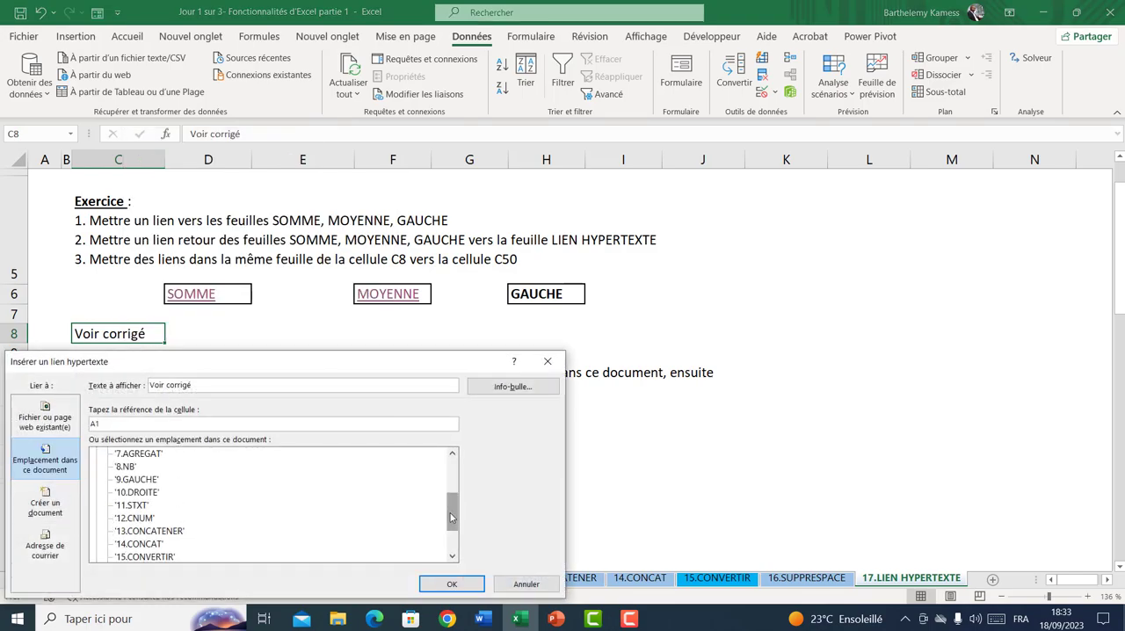
drag(452, 521, 453, 577)
click(183, 531)
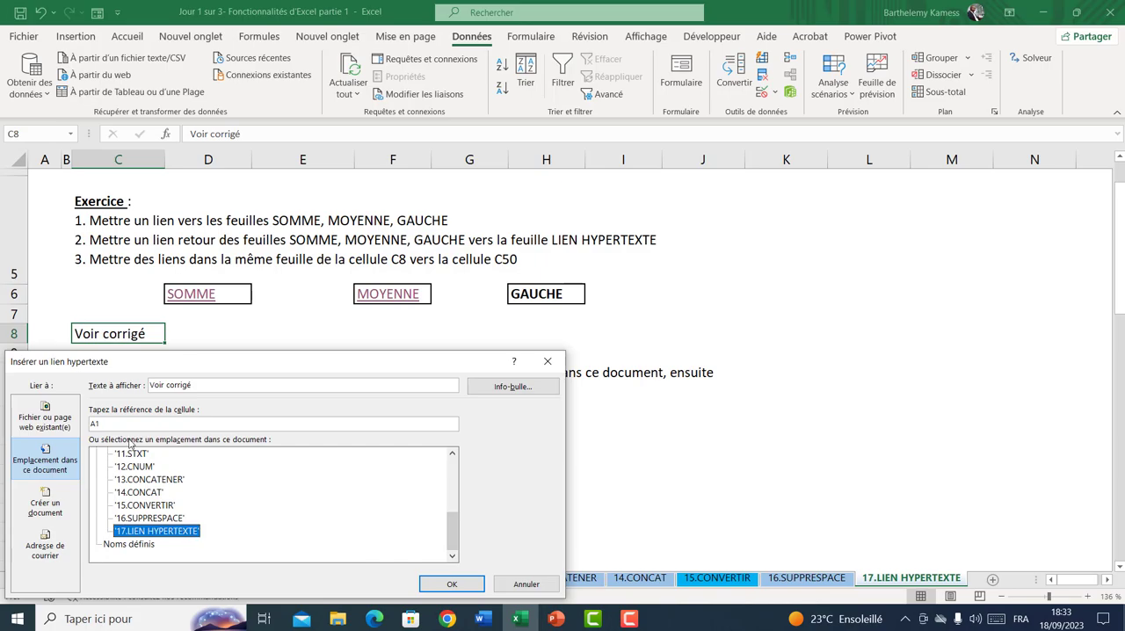
drag(119, 420, 86, 412)
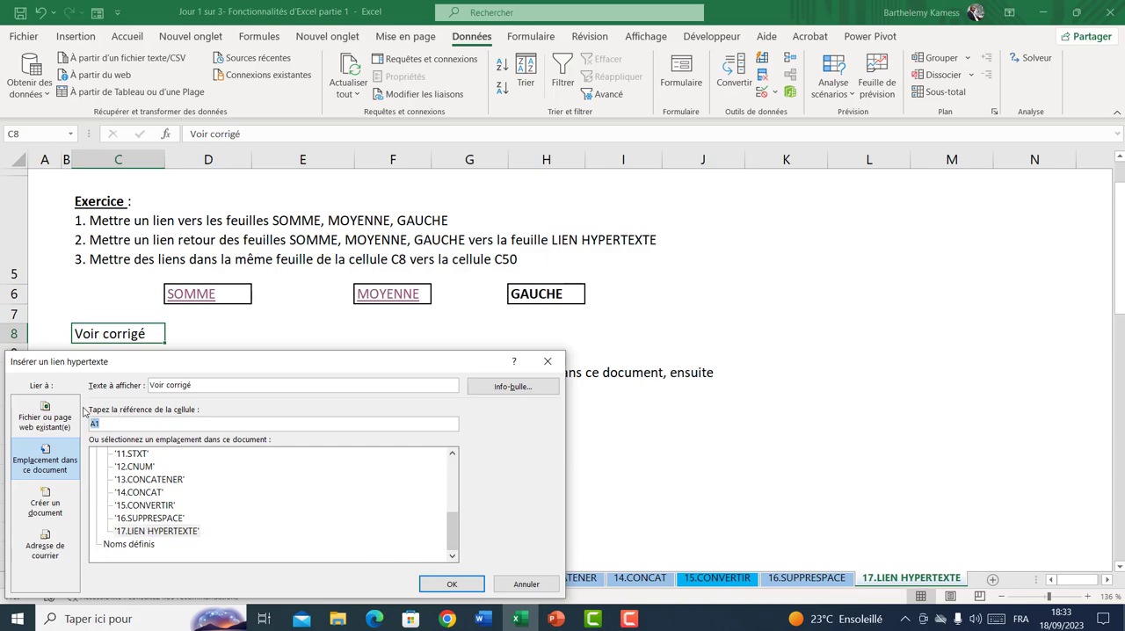
text(C50)
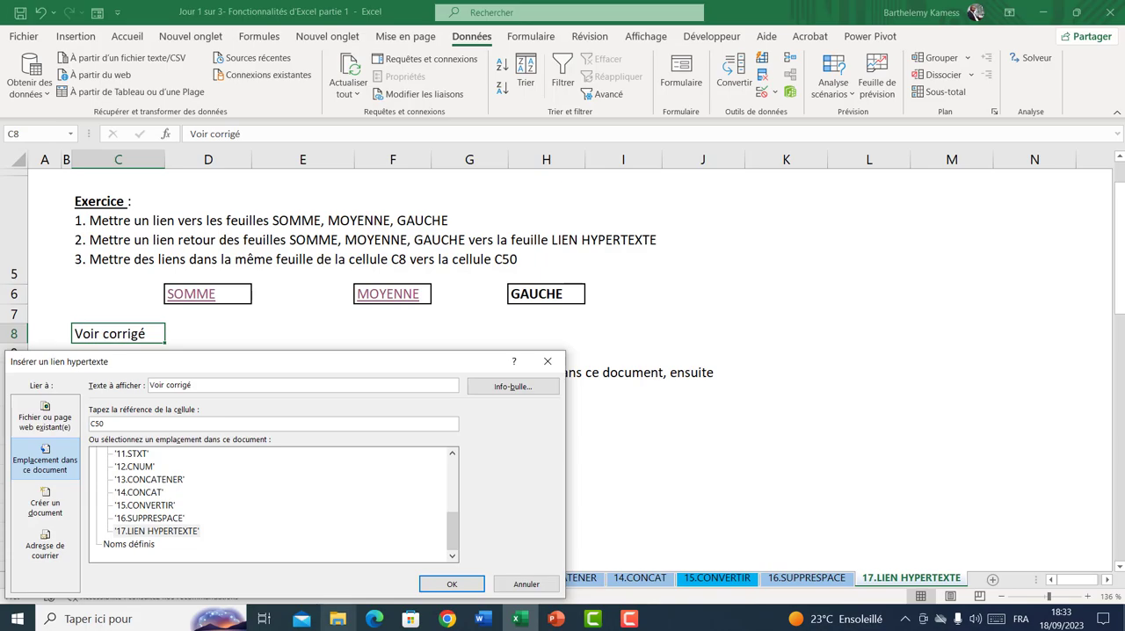
click(451, 584)
click(124, 337)
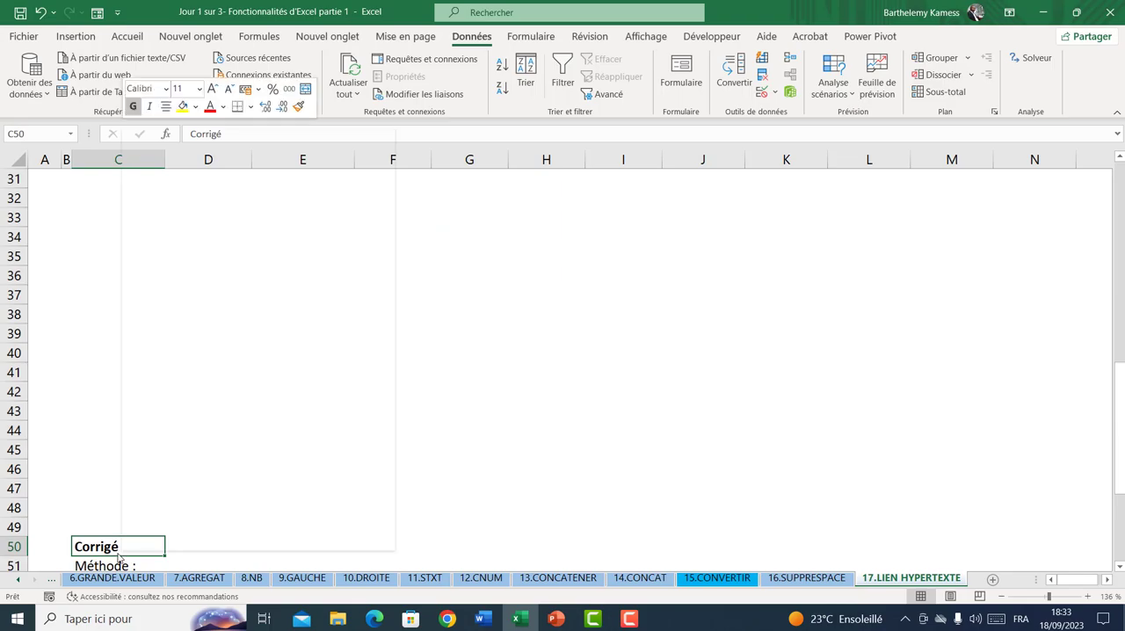
Link the Corrigé cell C50 to cell C8 of 17.LIEN HYPERTEXTE and follow it back
right_click(121, 549)
click(151, 535)
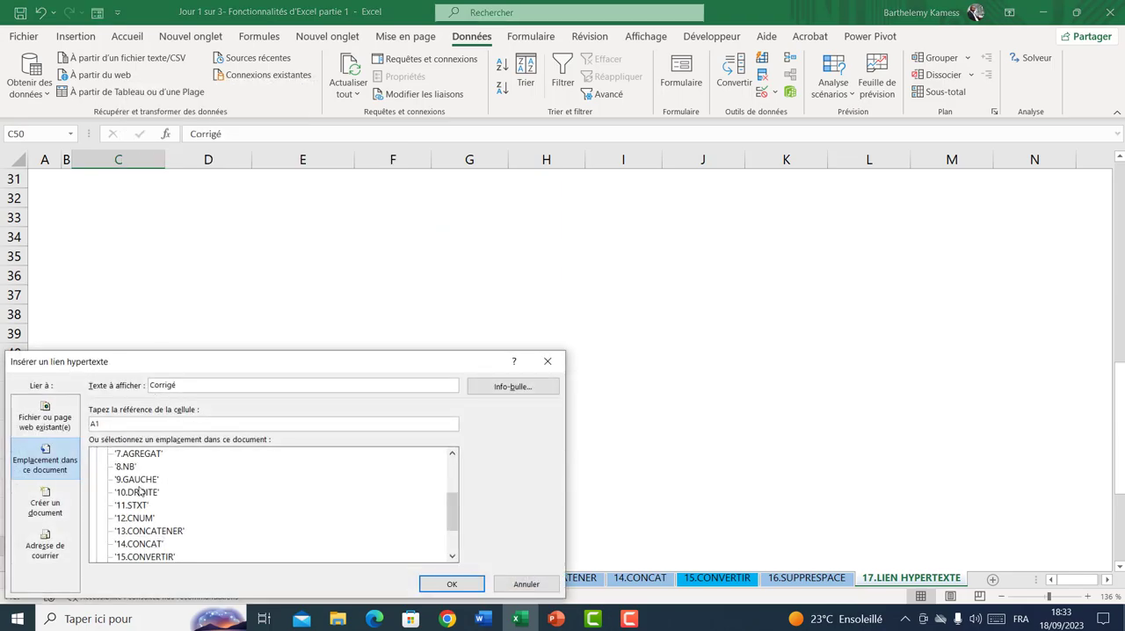
drag(452, 522, 452, 542)
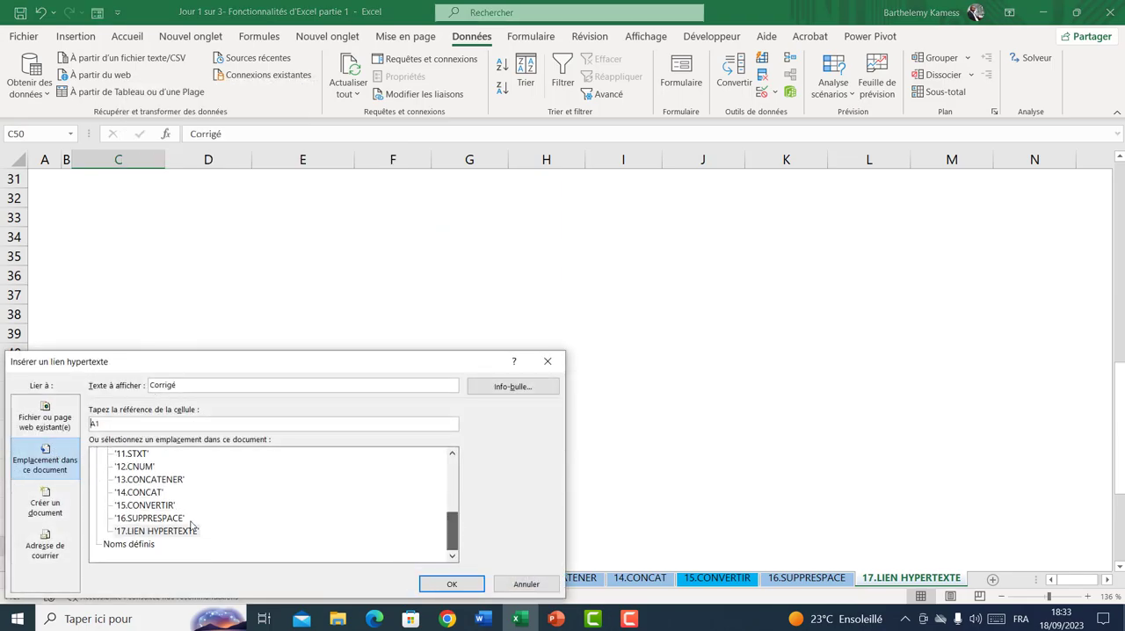
double_click(111, 424)
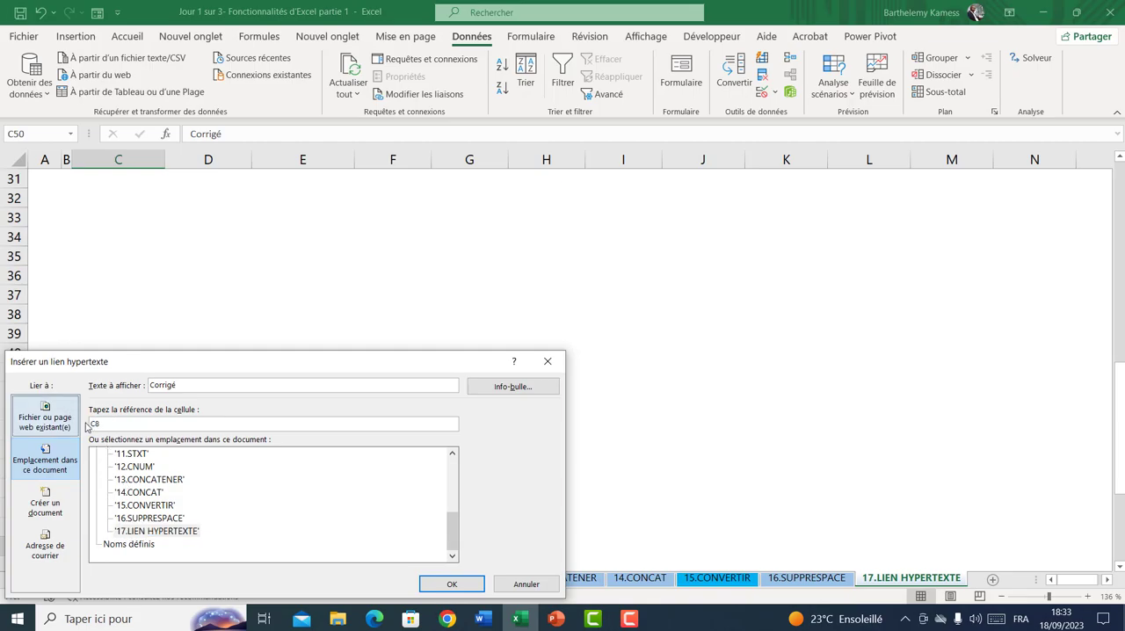
text(C8)
click(452, 584)
click(315, 489)
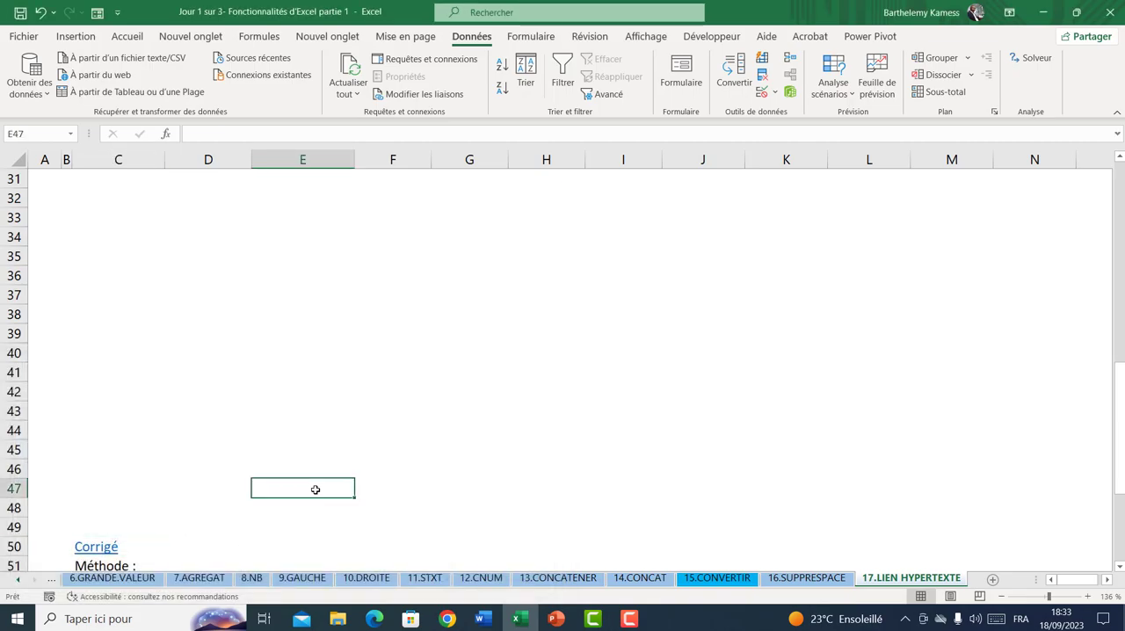
click(109, 546)
Test the Voir corrigé and Corrigé links again by going from C8 to C50 and back
scroll(117, 312, up, 2)
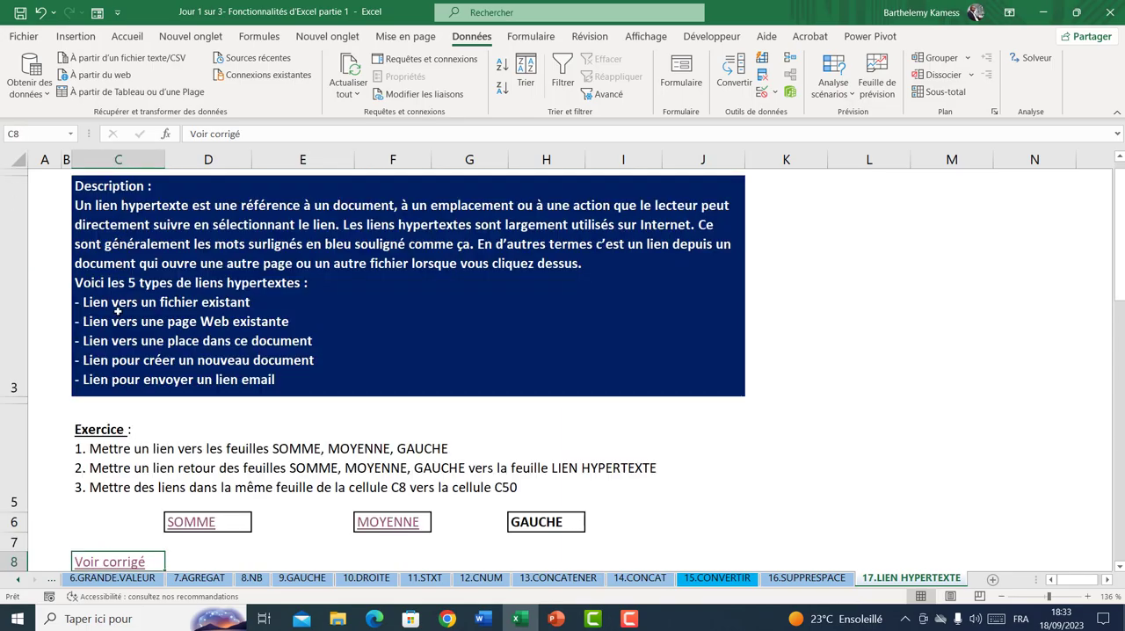
scroll(135, 450, down, 3)
click(99, 179)
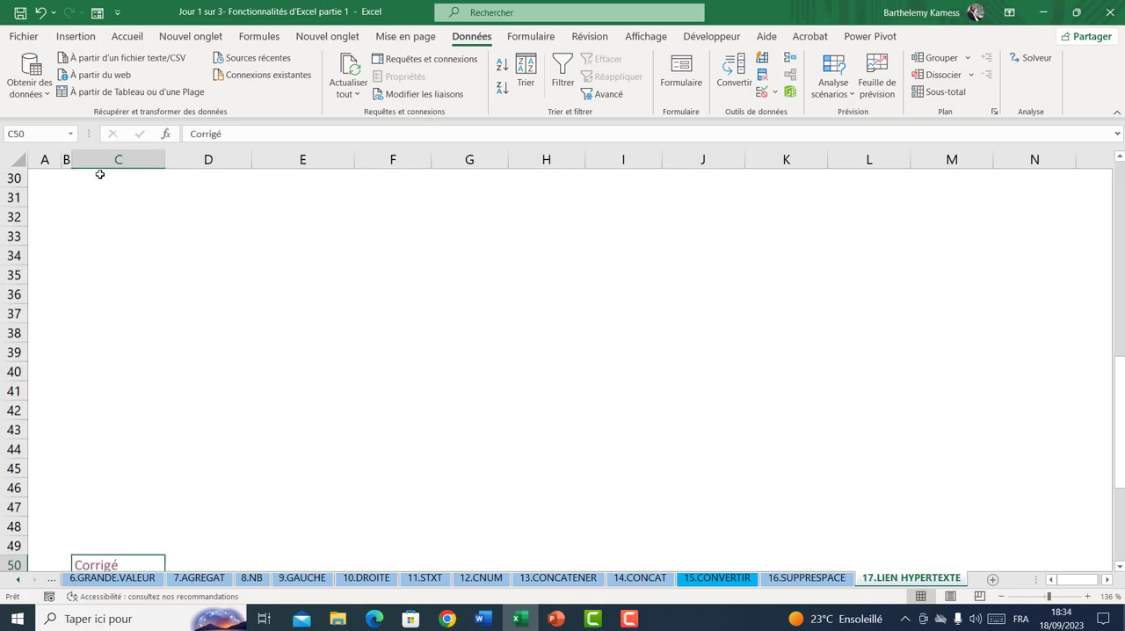
scroll(103, 352, down, 1)
click(106, 540)
scroll(180, 211, up, 2)
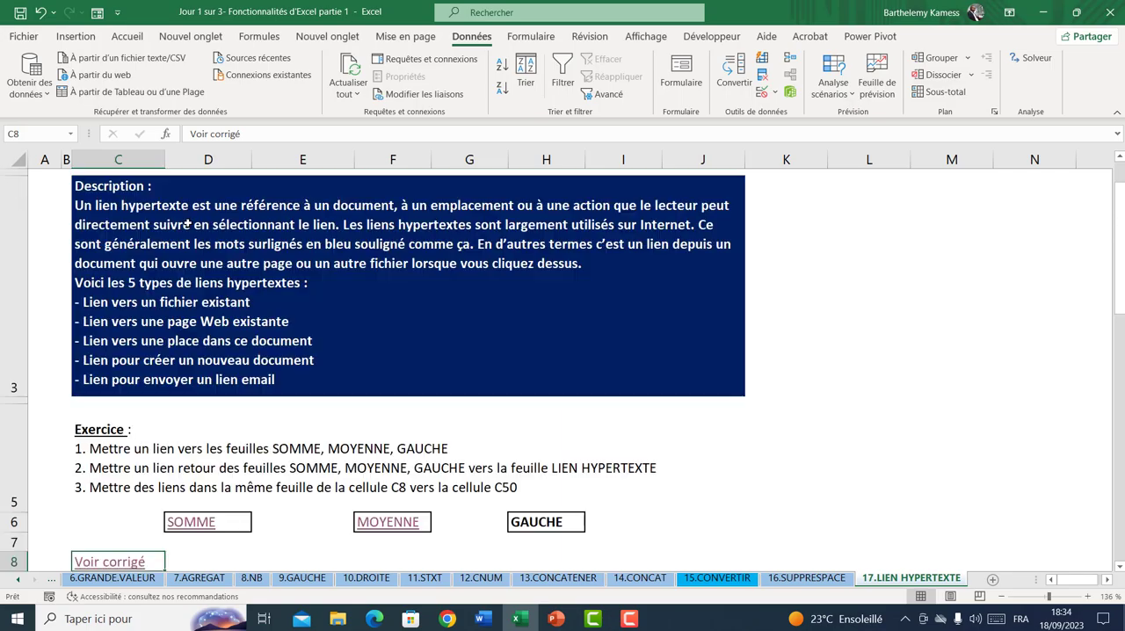
Test the SOMME and MOYENNE links, returning from each sheet through its LIEN HYPERTEXTE arrow
click(211, 524)
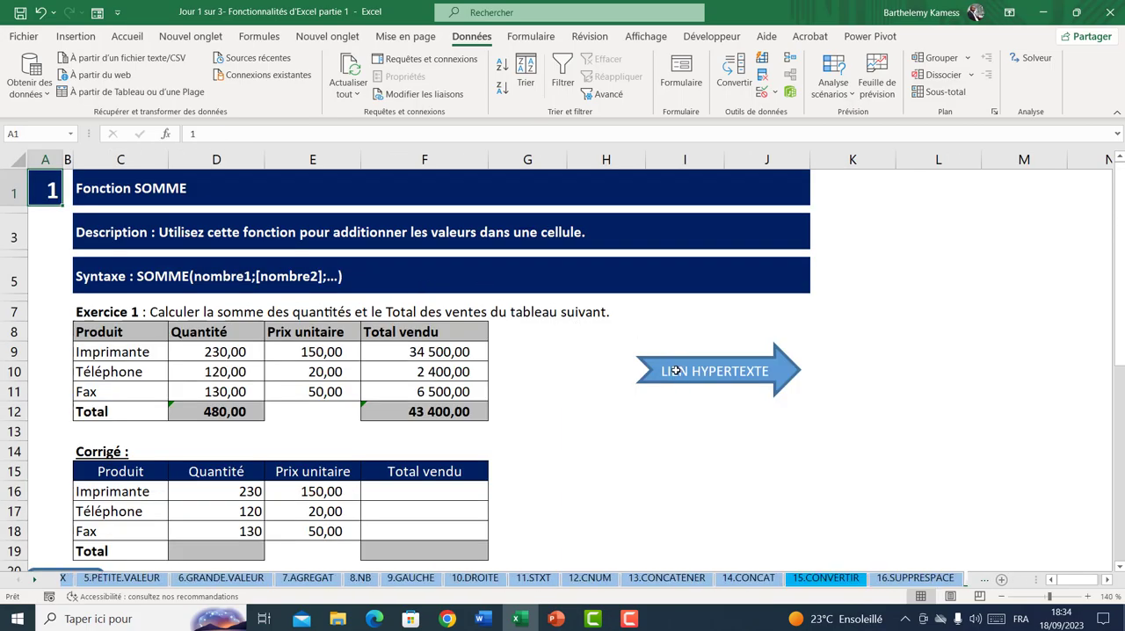
click(675, 371)
click(389, 553)
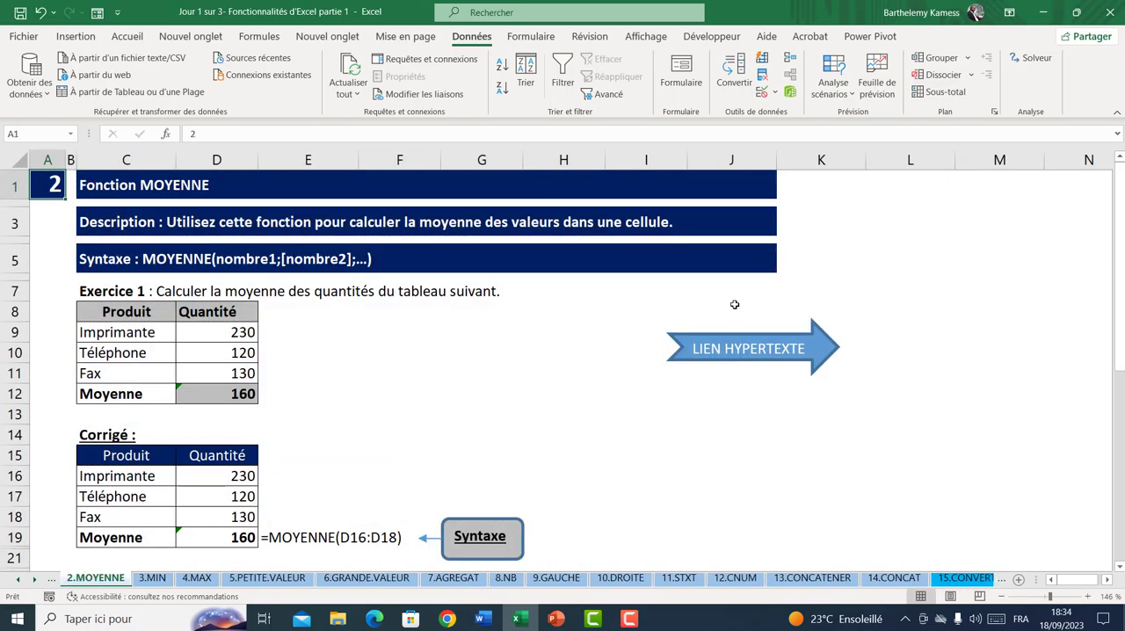
click(748, 353)
scroll(500, 350, down, 2)
scroll(535, 257, up, 2)
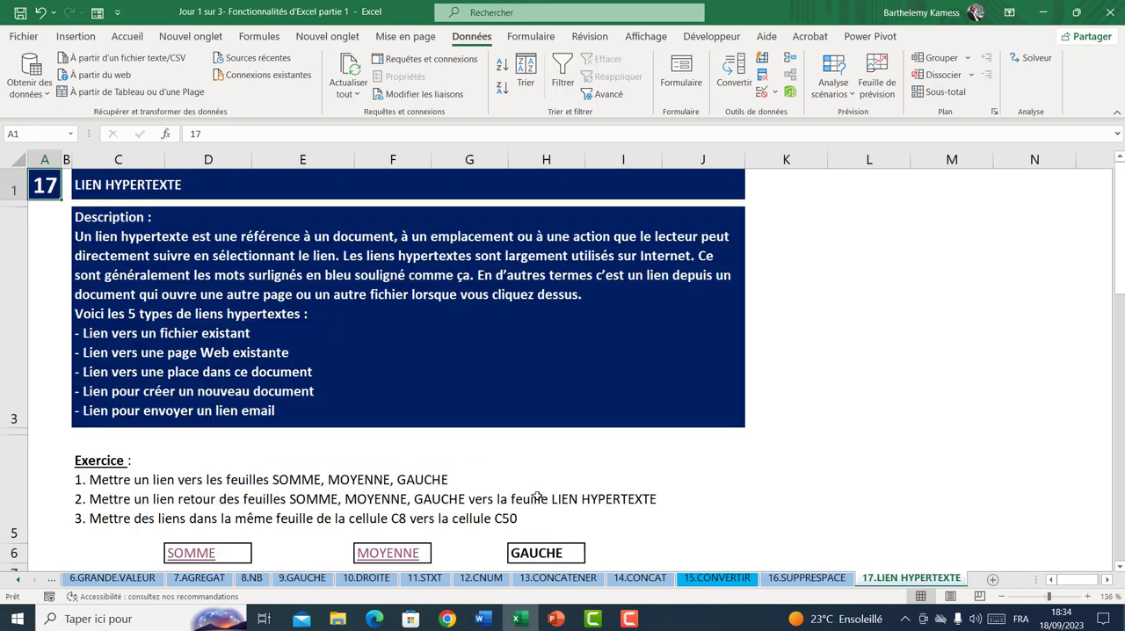
click(542, 550)
click(694, 486)
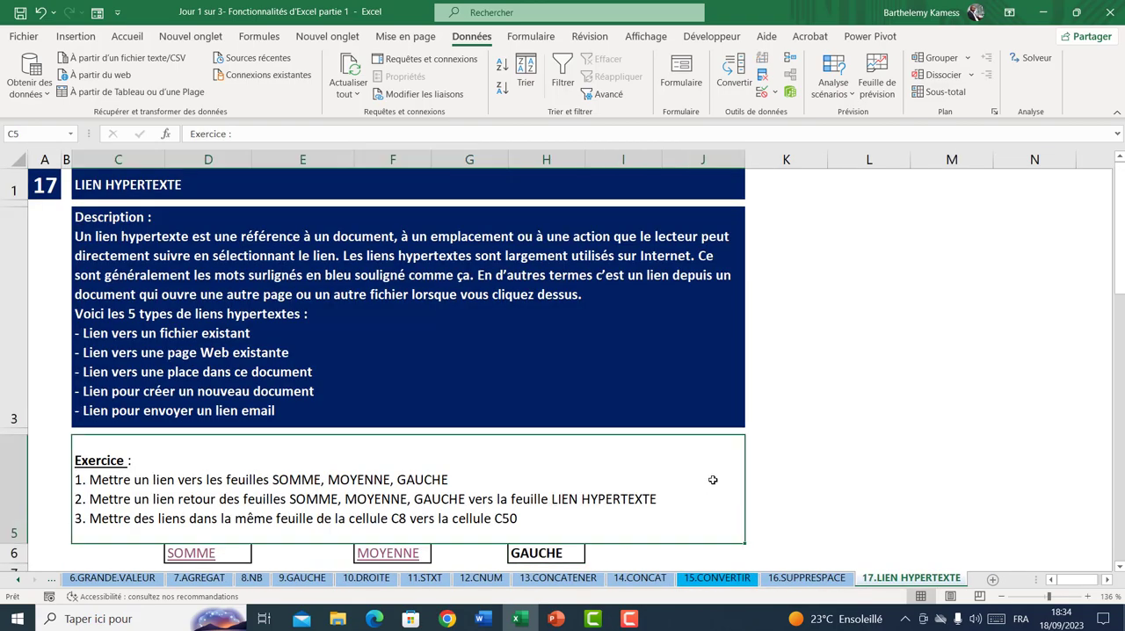
click(386, 553)
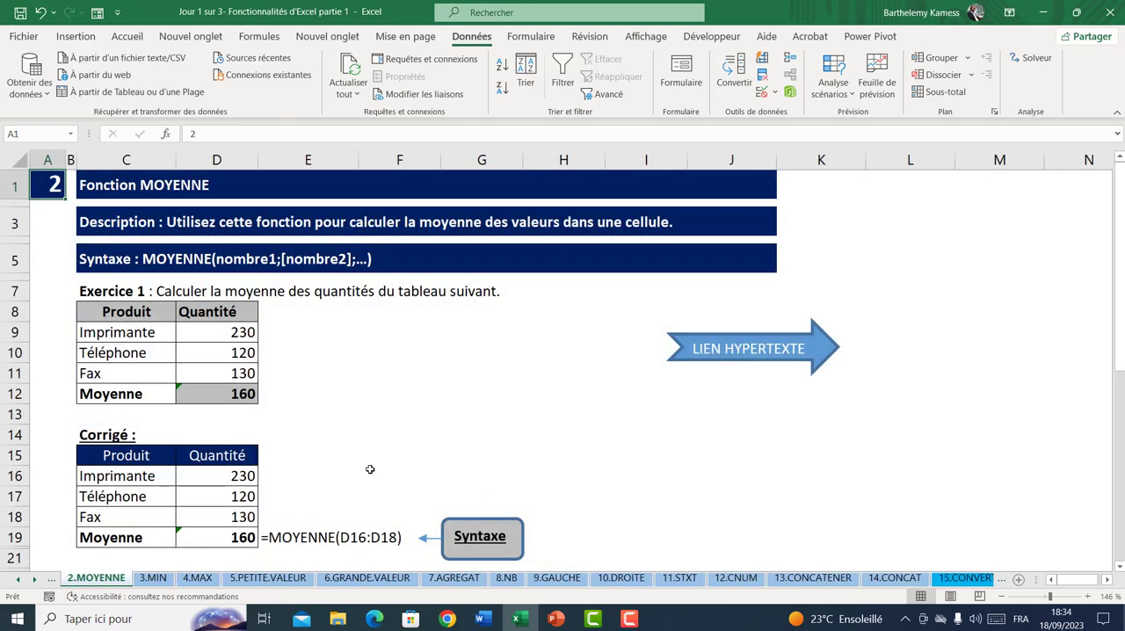
click(765, 359)
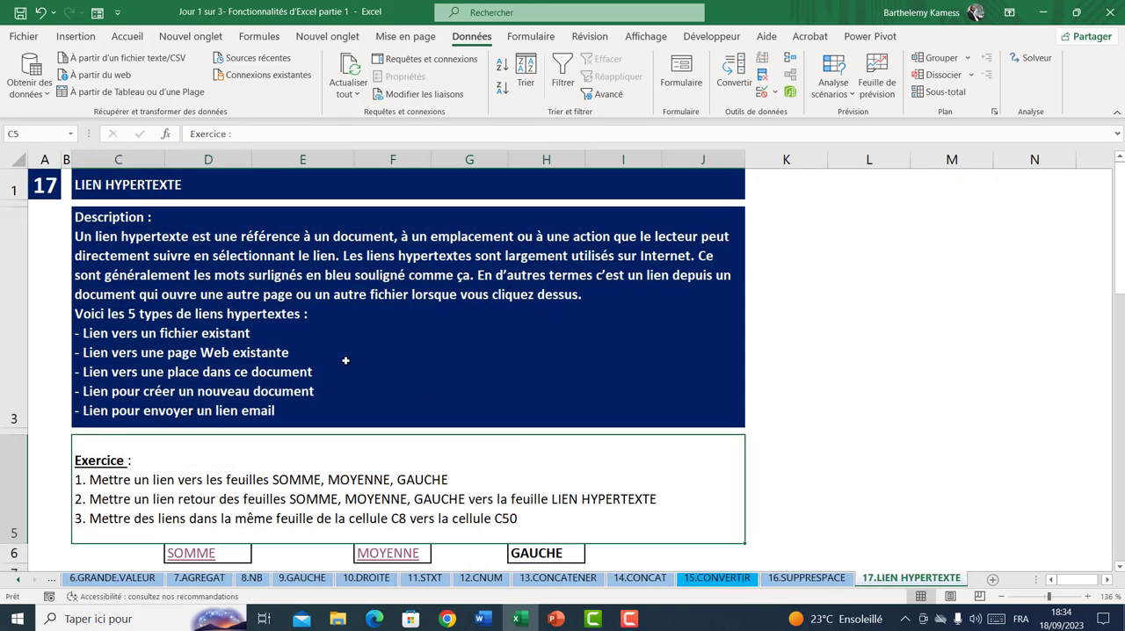
scroll(345, 360, down, 1)
scroll(345, 361, up, 1)
click(48, 188)
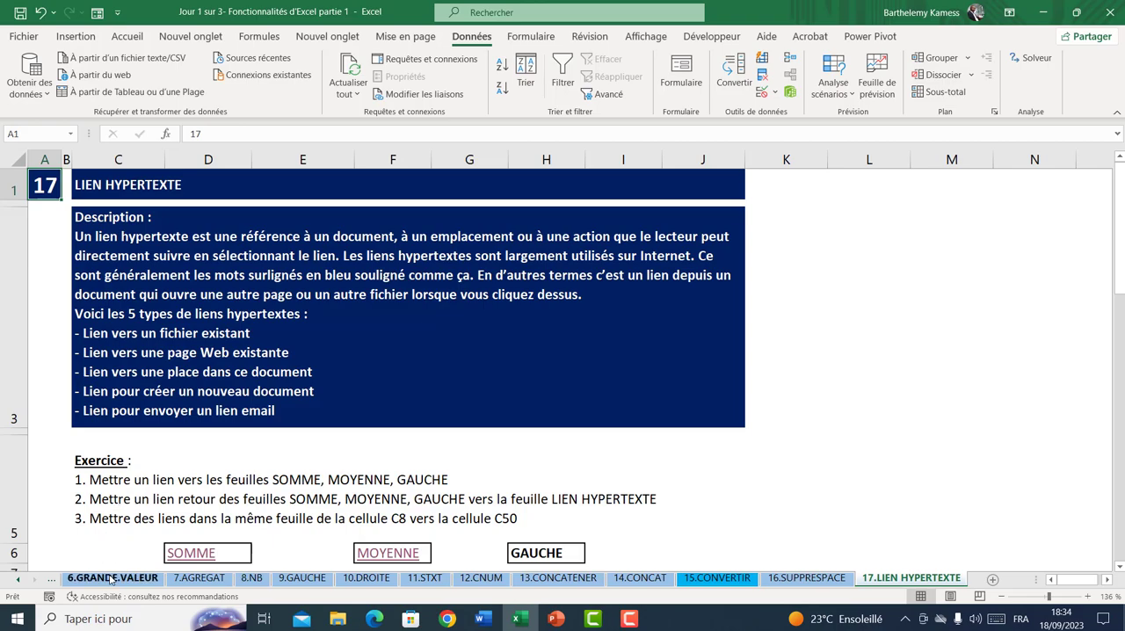
click(155, 405)
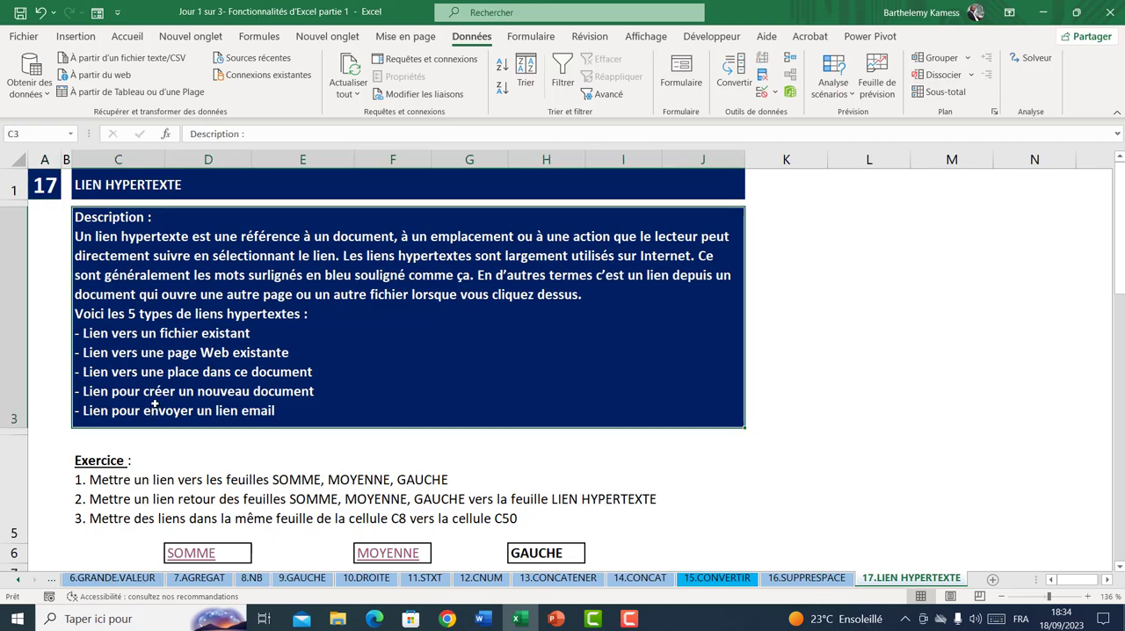